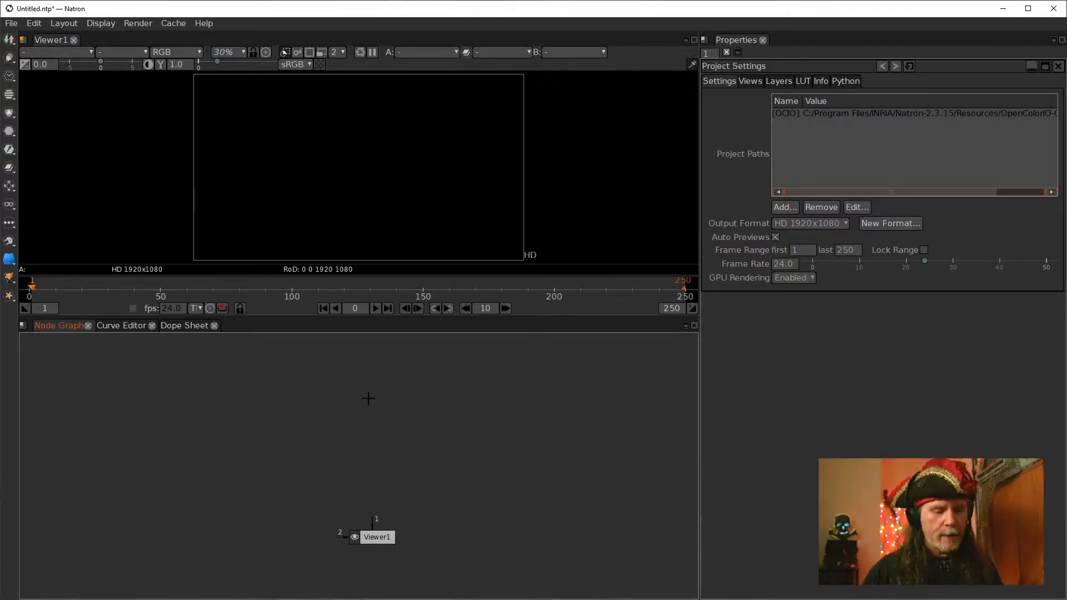
right_click(367, 398)
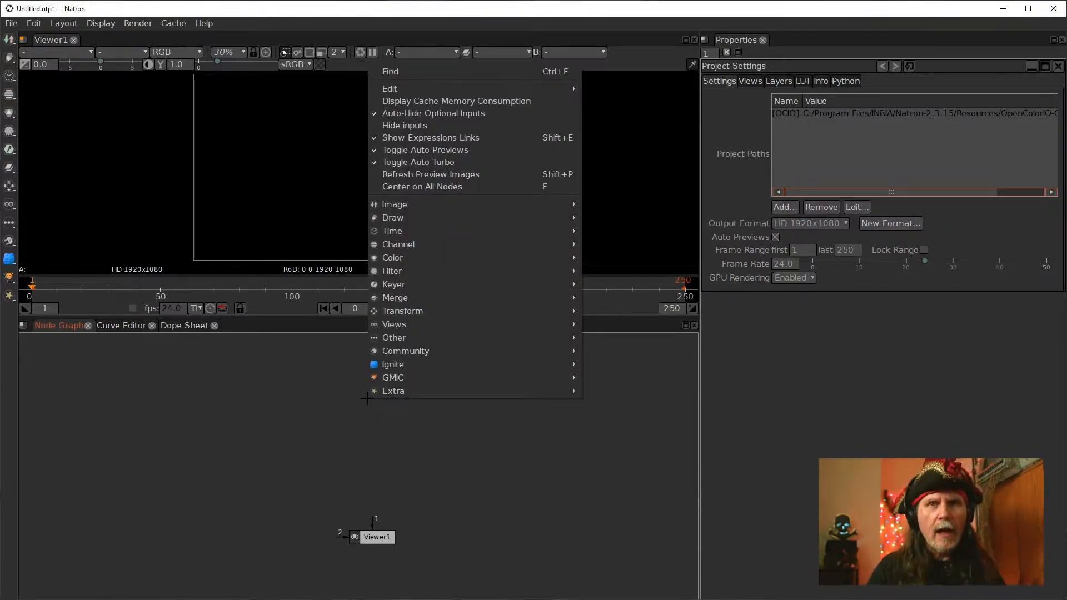
key(Tab)
text(text)
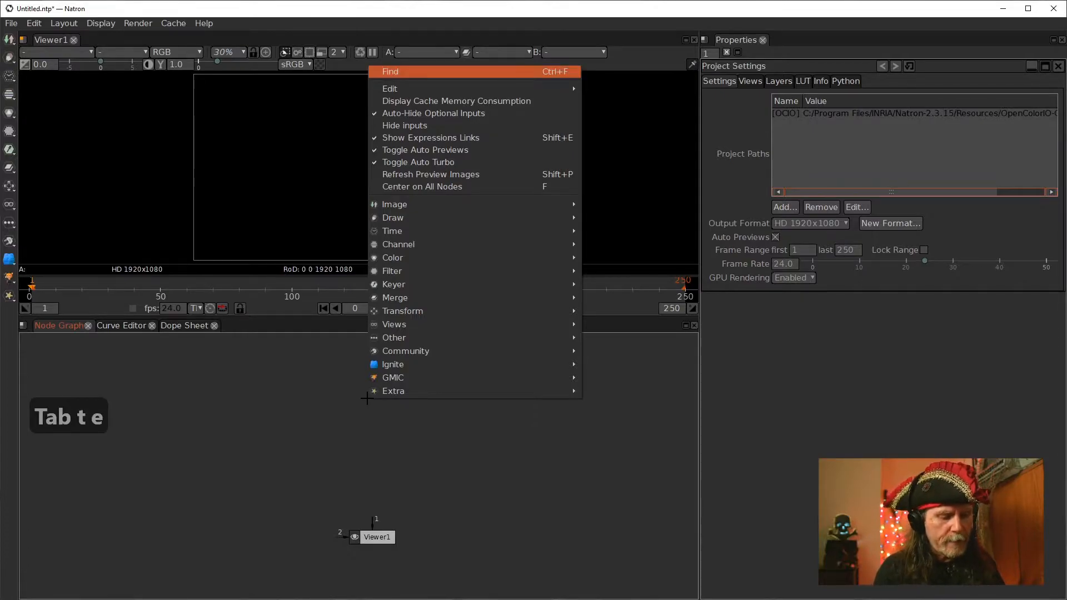
click(283, 410)
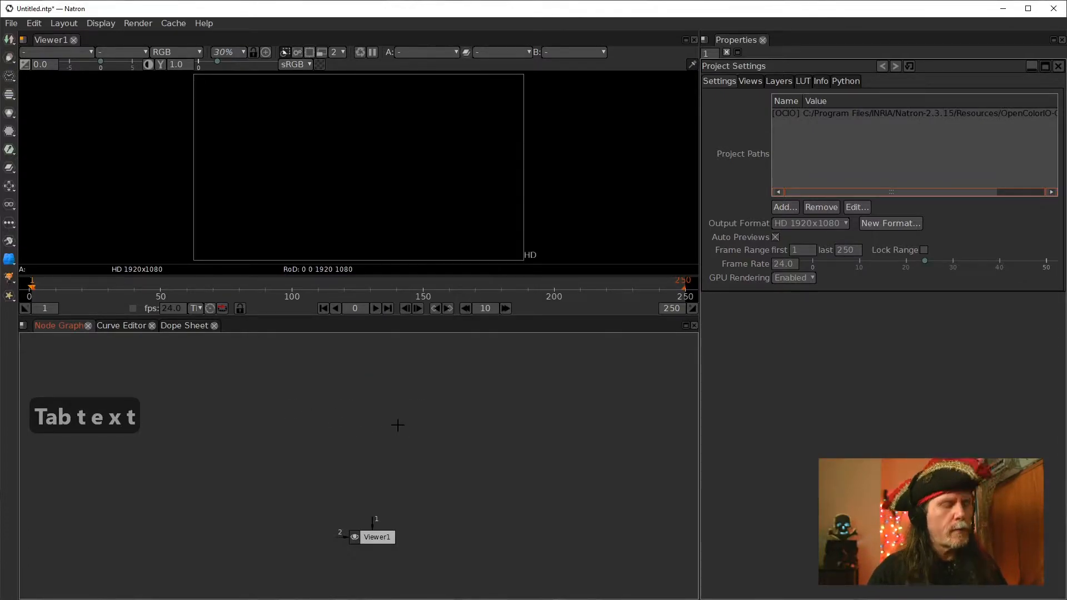
Add a Text node to the node graph and connect it to the viewer
key(Tab)
text(tex)
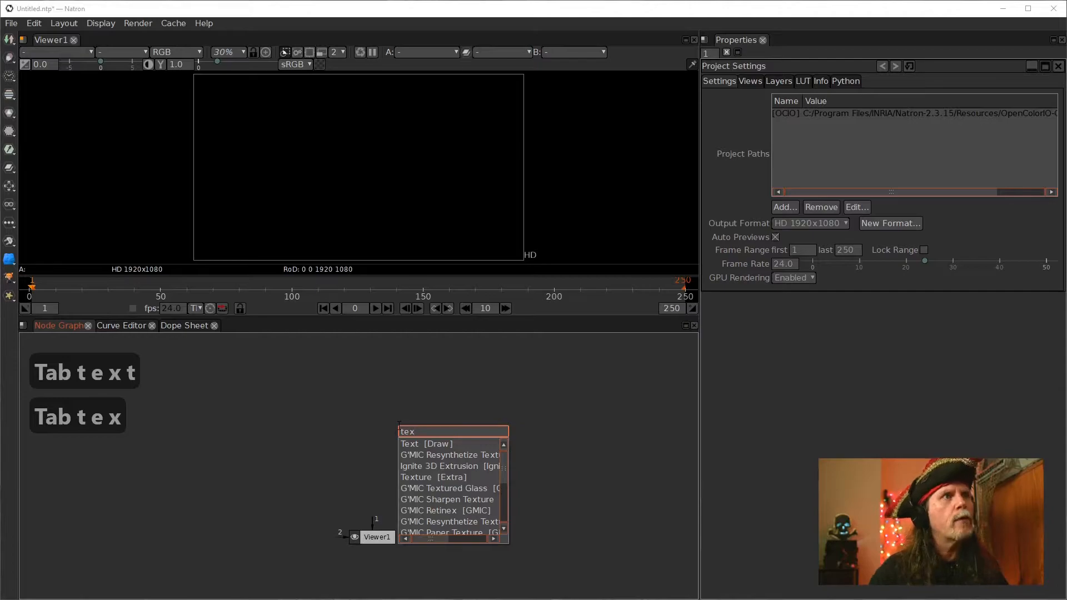
click(424, 443)
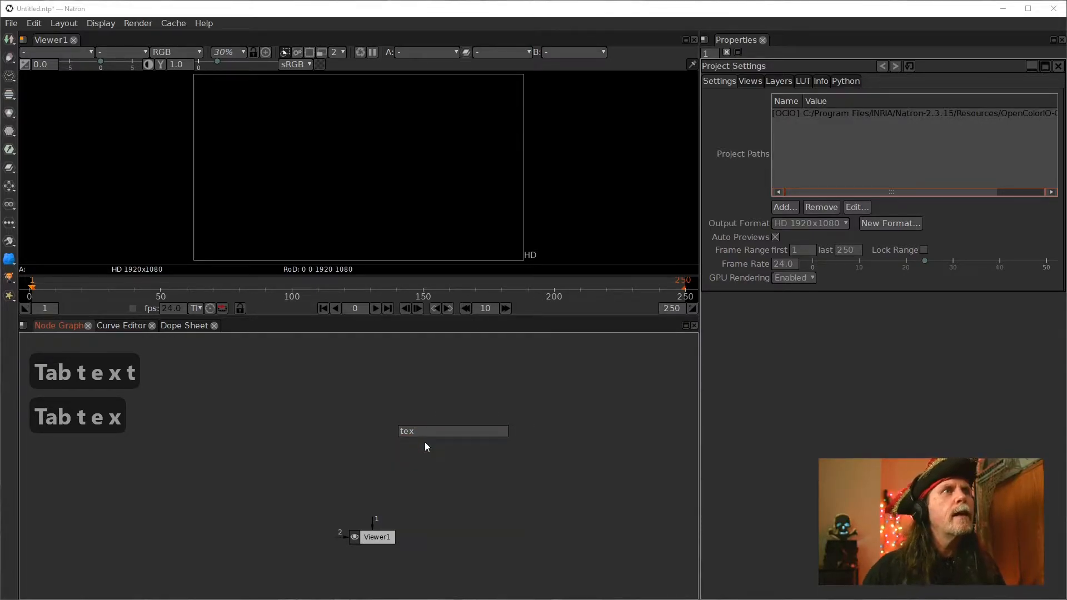
drag(425, 442, 374, 423)
key(1)
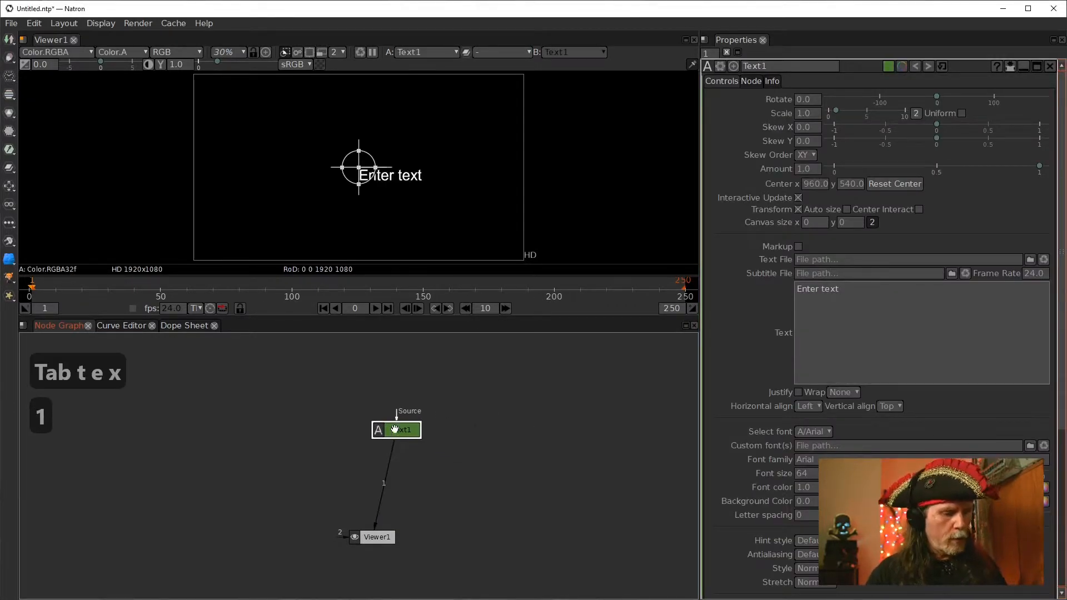
Replace the Text node's text with HORROR in capital letters
triple_click(870, 383)
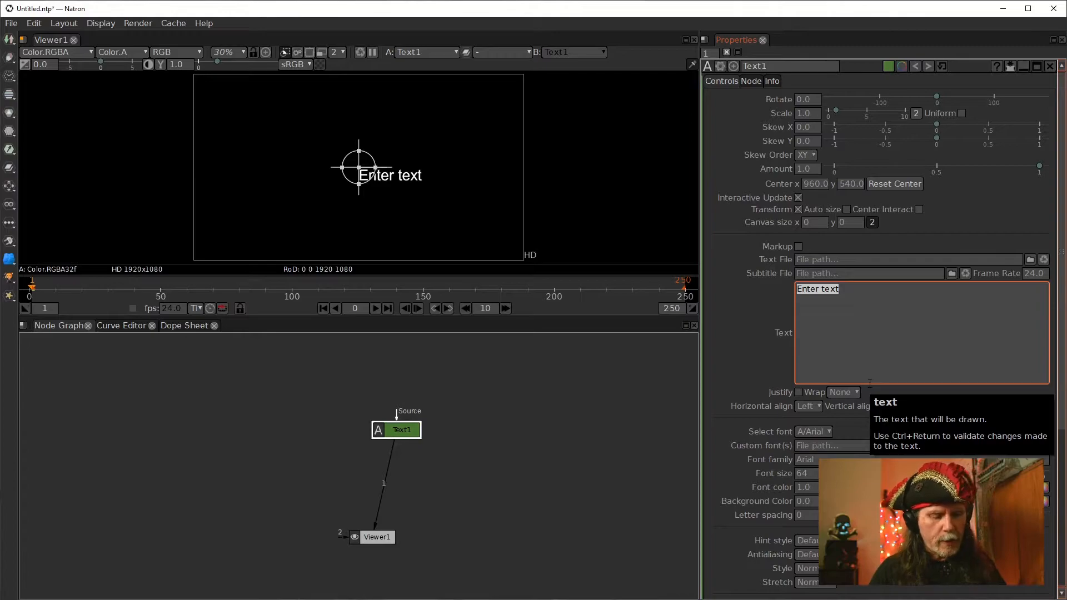
text(Hr)
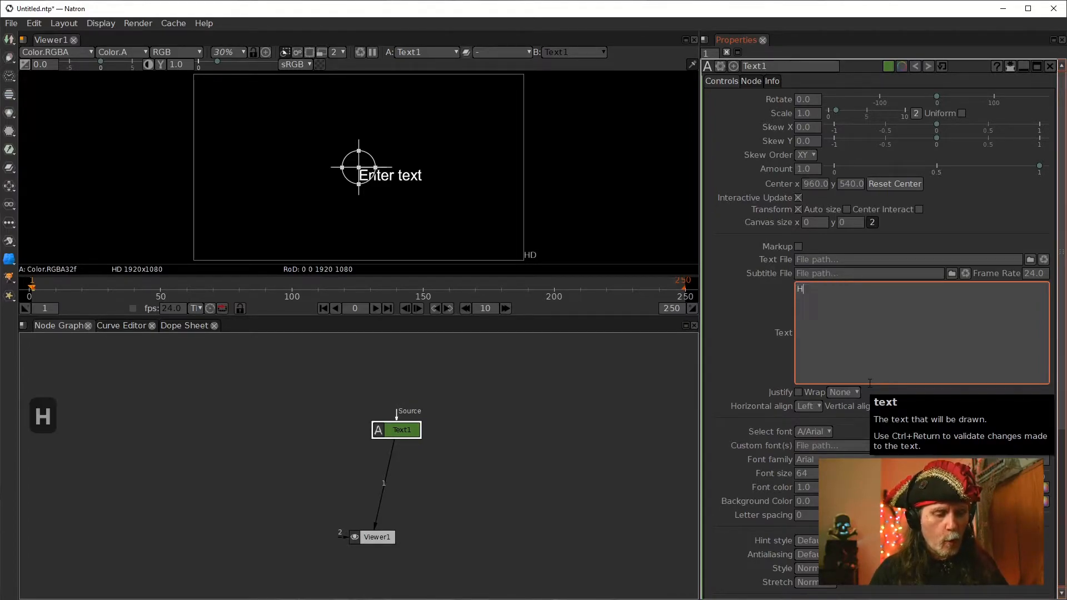
key(BackSpace)
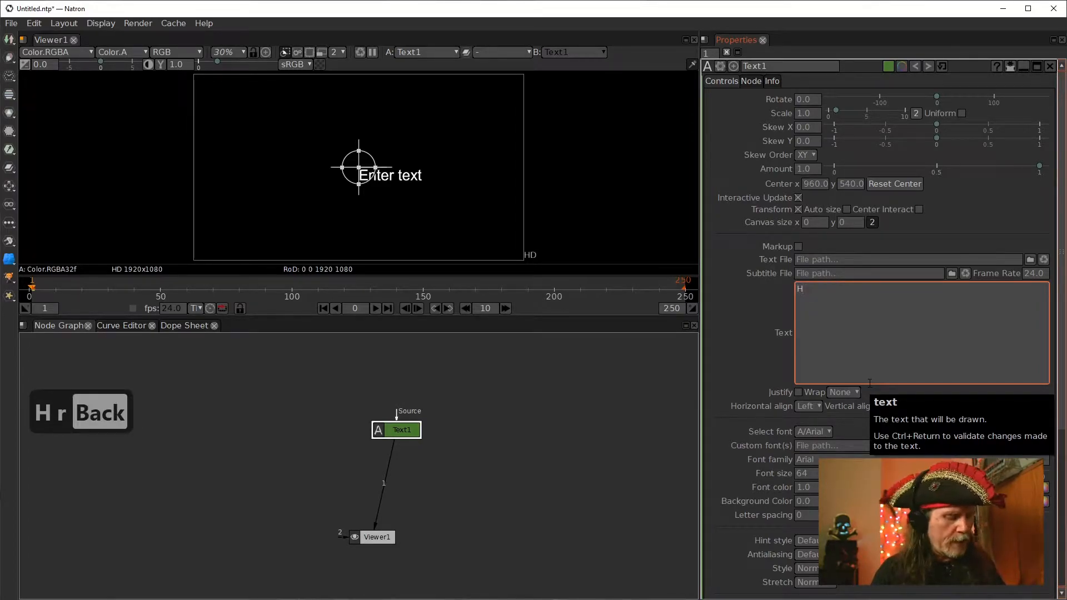
key(Caps_Lock)
text(ORROR)
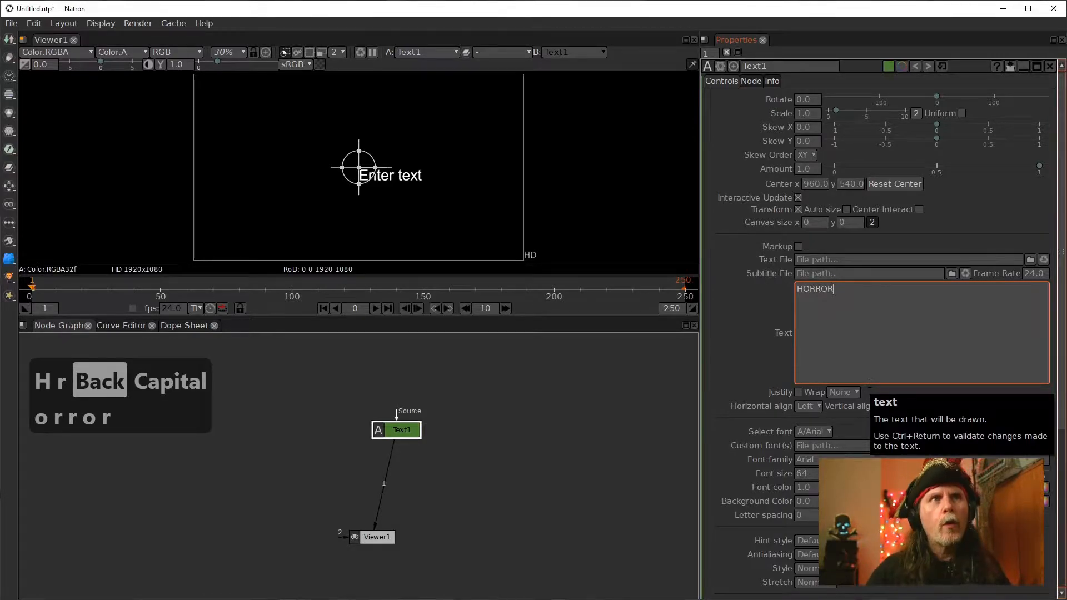
click(509, 455)
Enable Center Interact so the text is centered in the frame, repositioning the Text node
drag(403, 431, 352, 407)
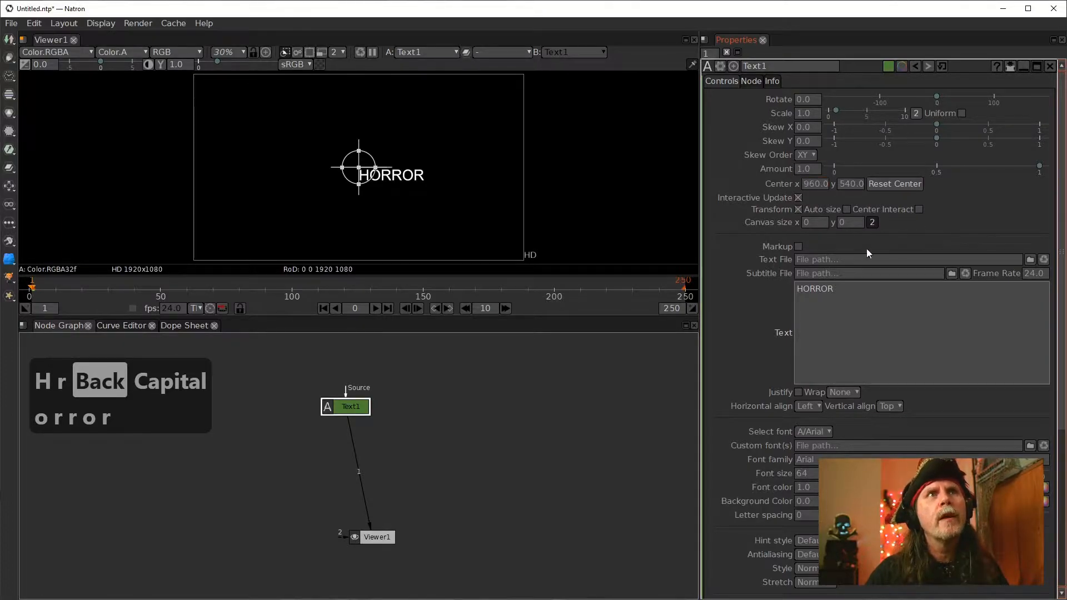
click(919, 209)
drag(346, 405, 372, 396)
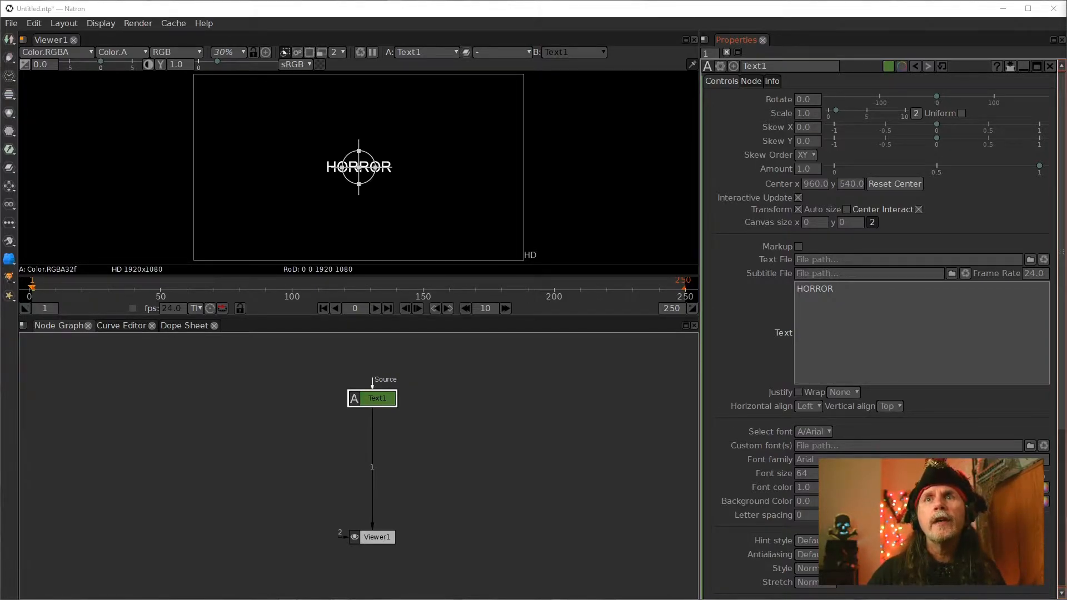
Set the text's font size to 200
click(803, 474)
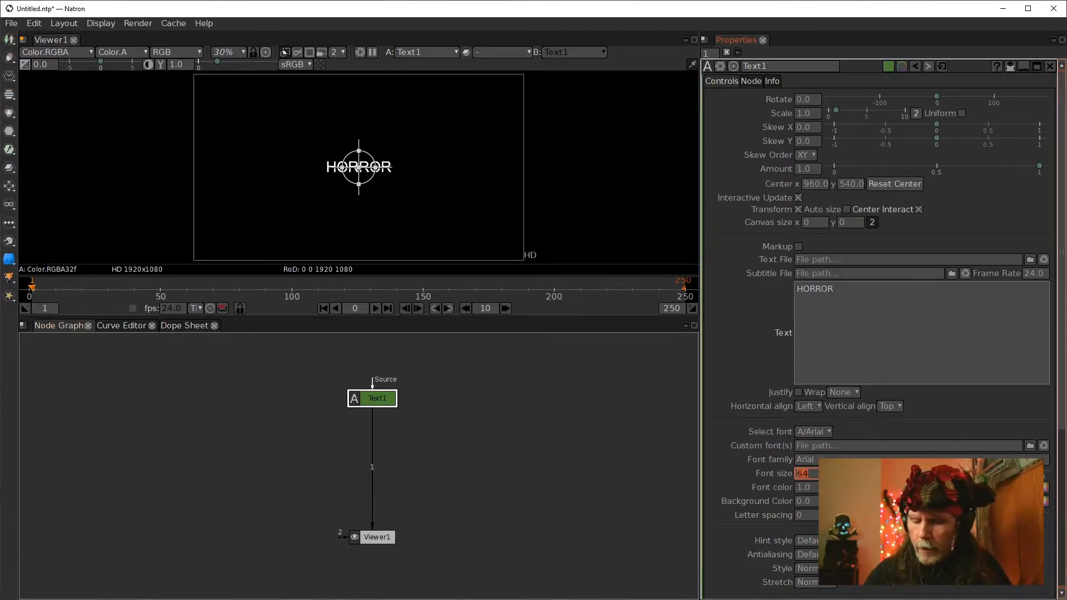
scroll(739, 316, down, 5)
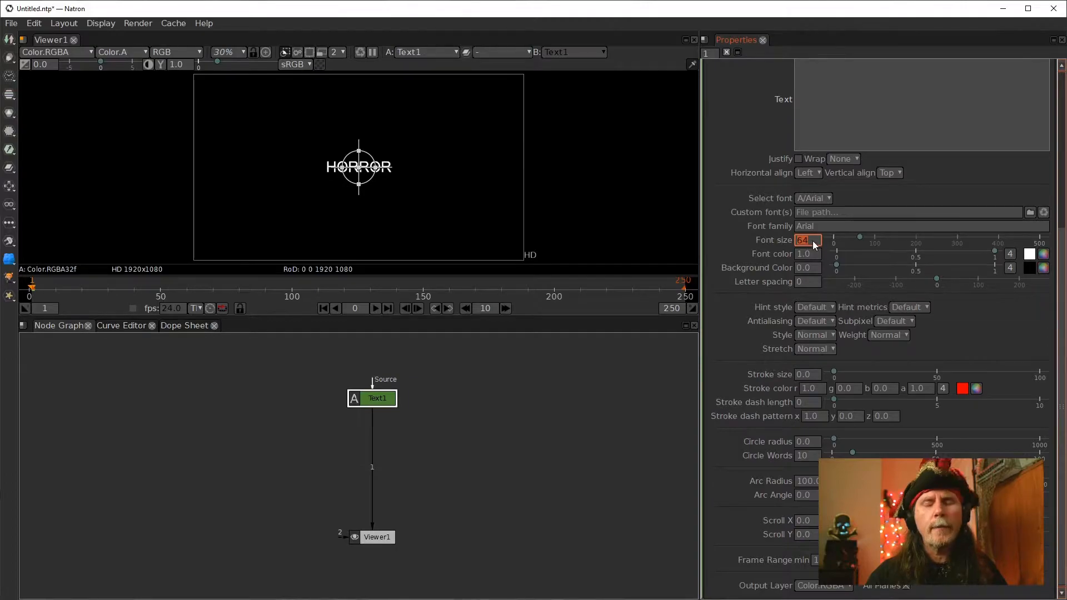
text(200)
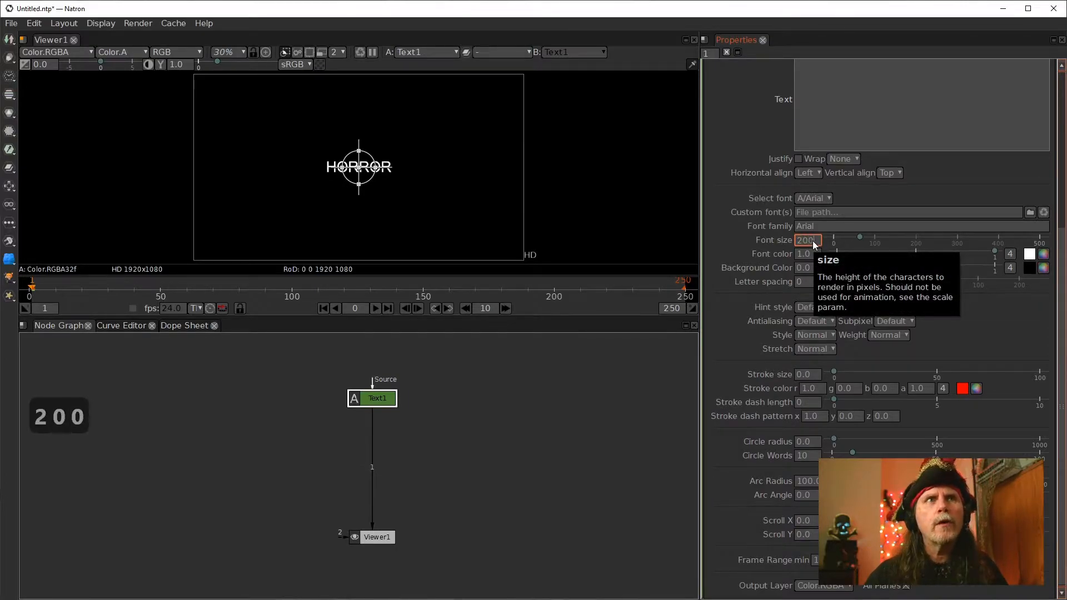
click(533, 419)
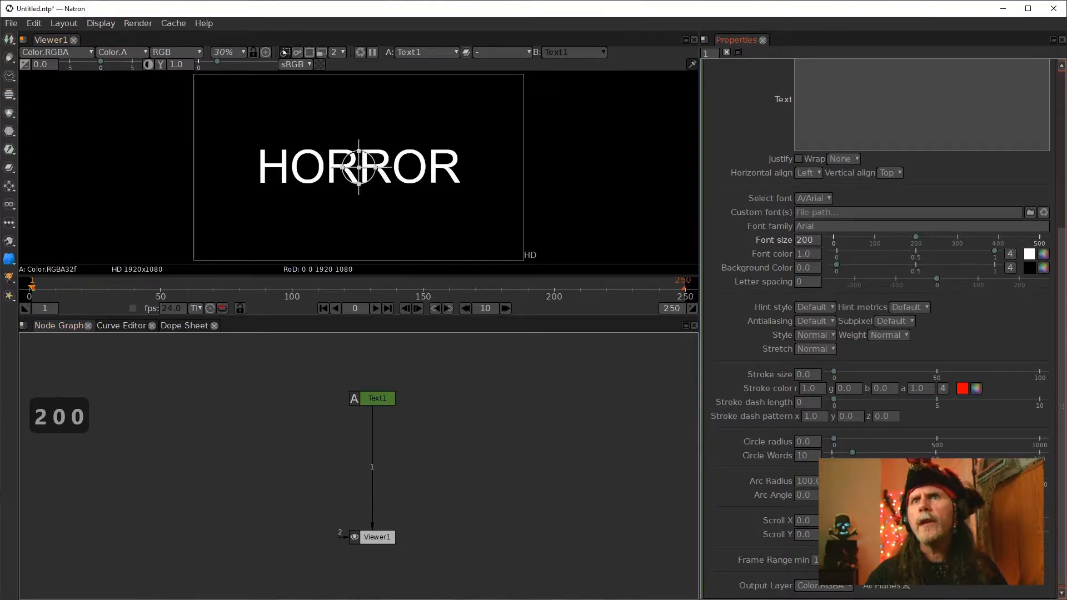
Change the font to Calibri and set its weight to Ultra heavy
click(823, 226)
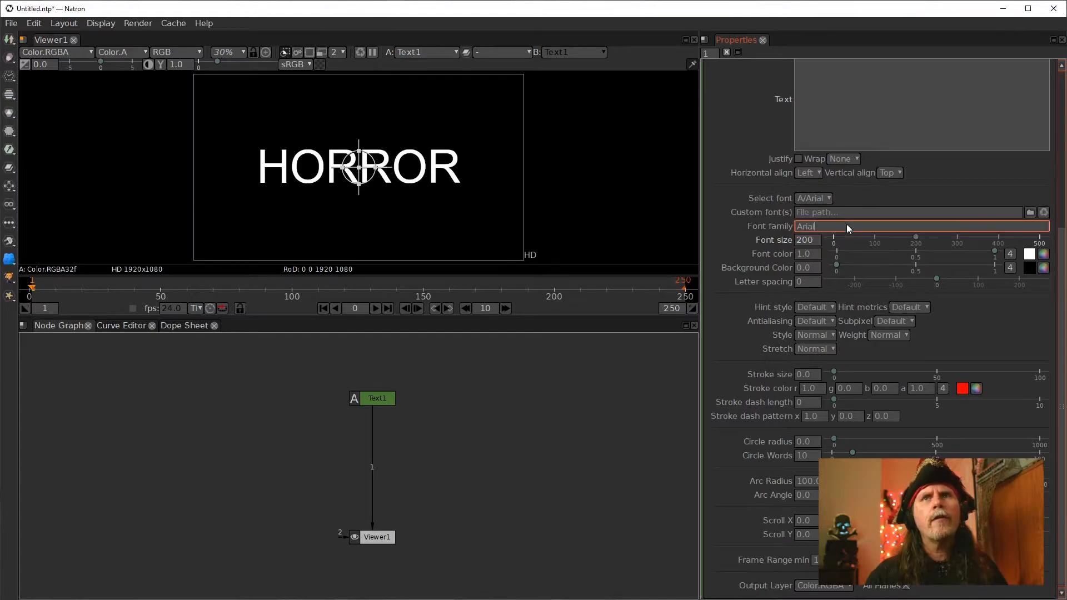
click(820, 199)
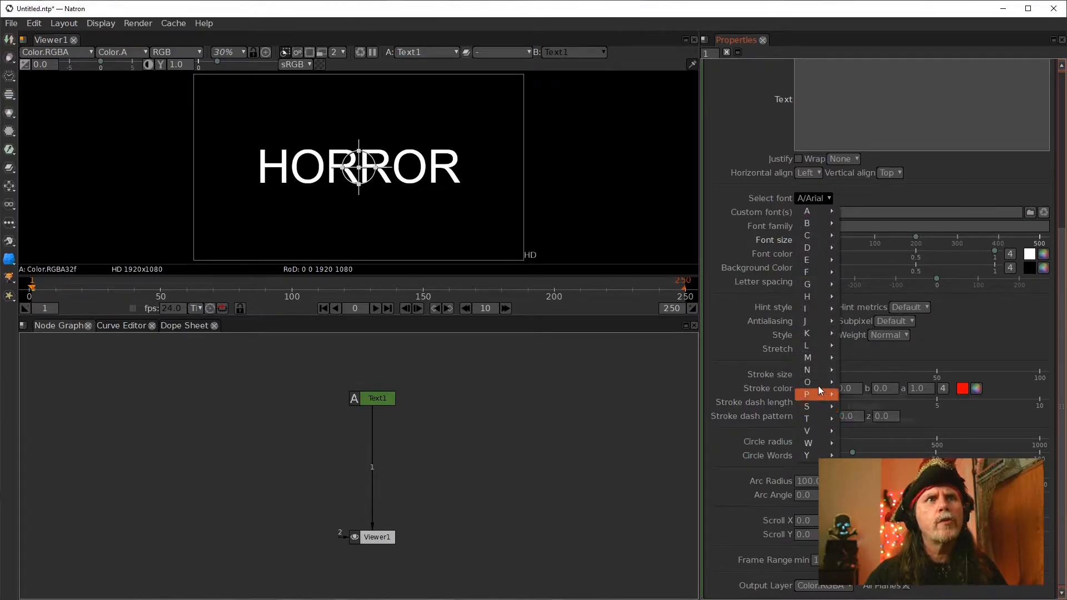
mouse_move(813, 237)
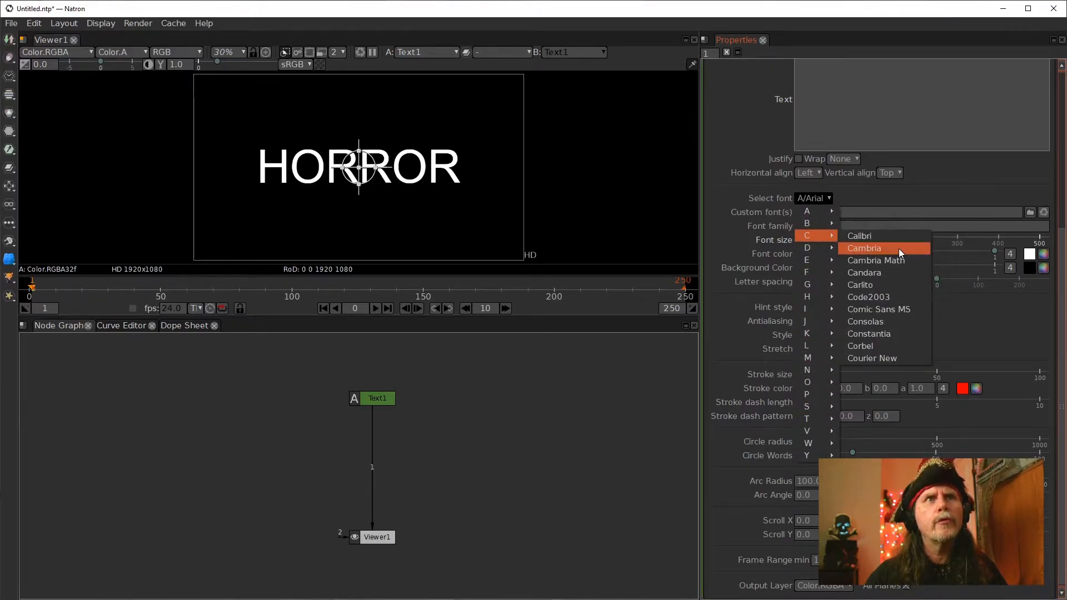
click(885, 241)
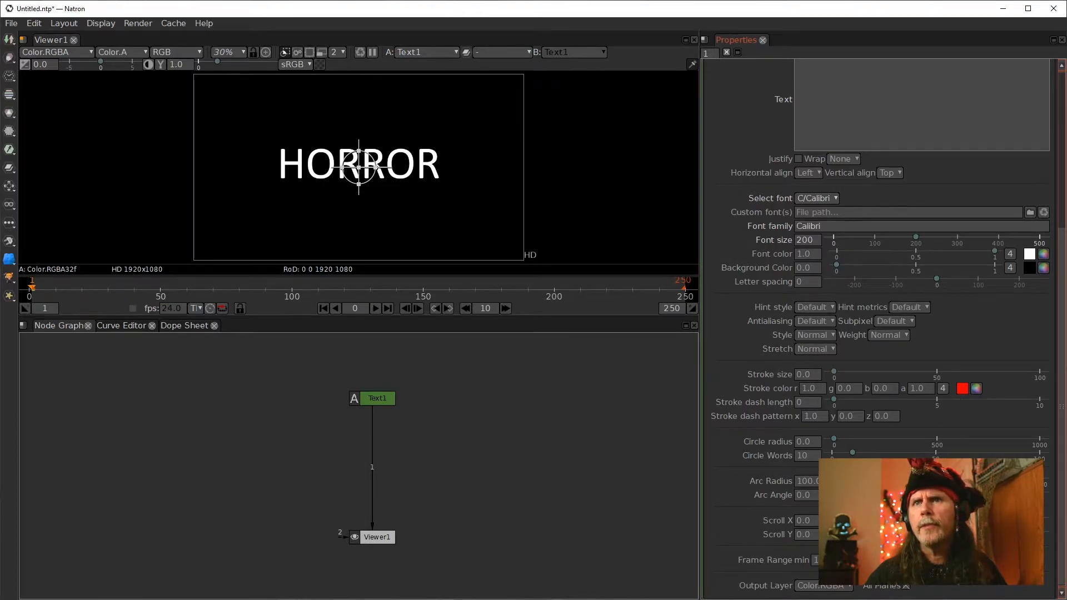
click(892, 334)
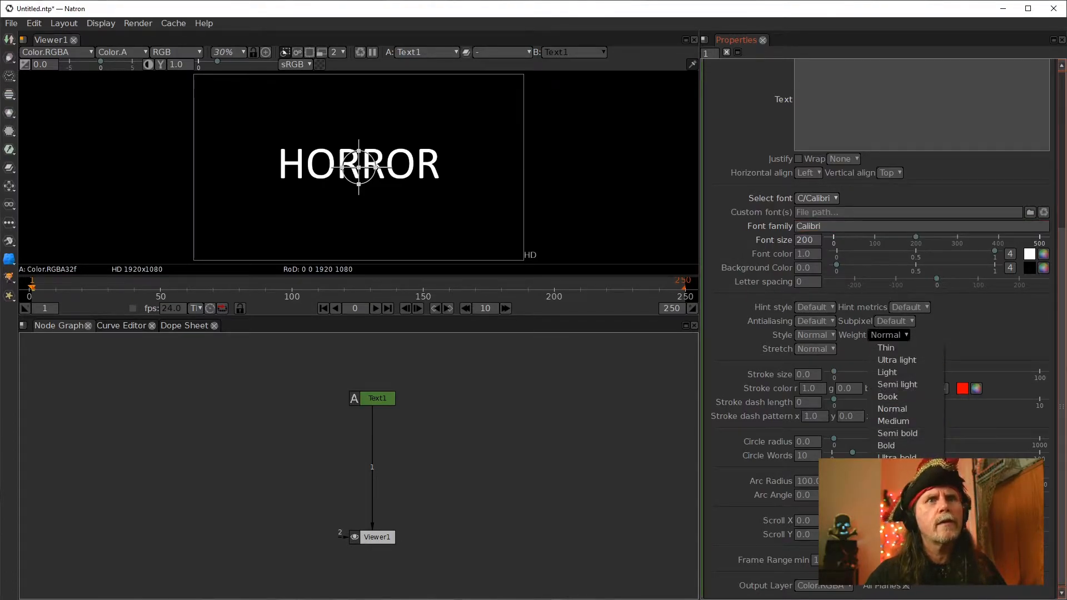
click(897, 482)
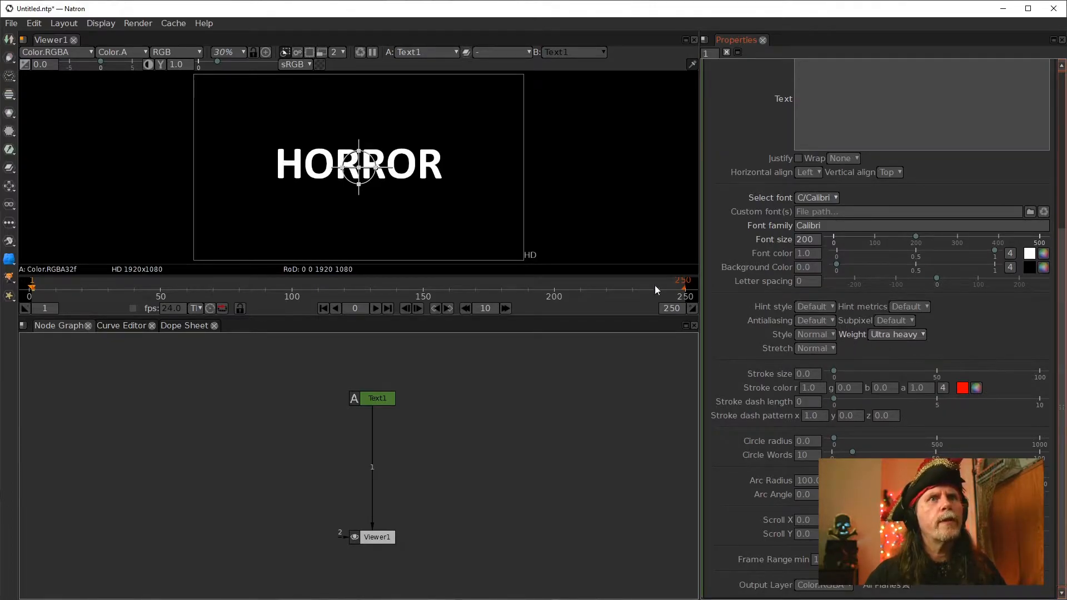
Add an IDistort node below the Text node through the node search
drag(364, 398, 363, 367)
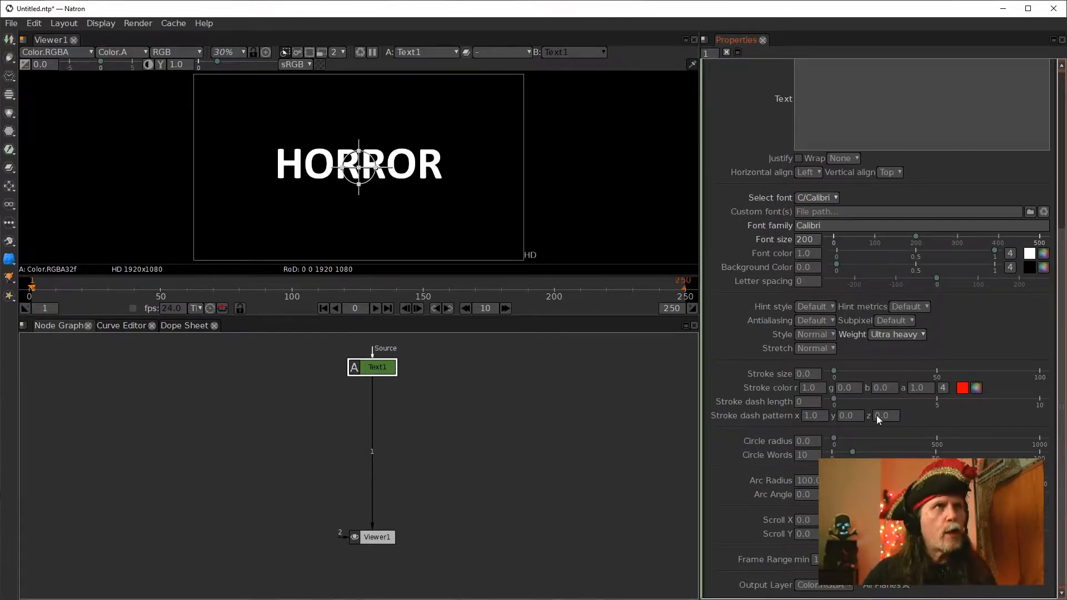
double_click(370, 368)
key(Tab)
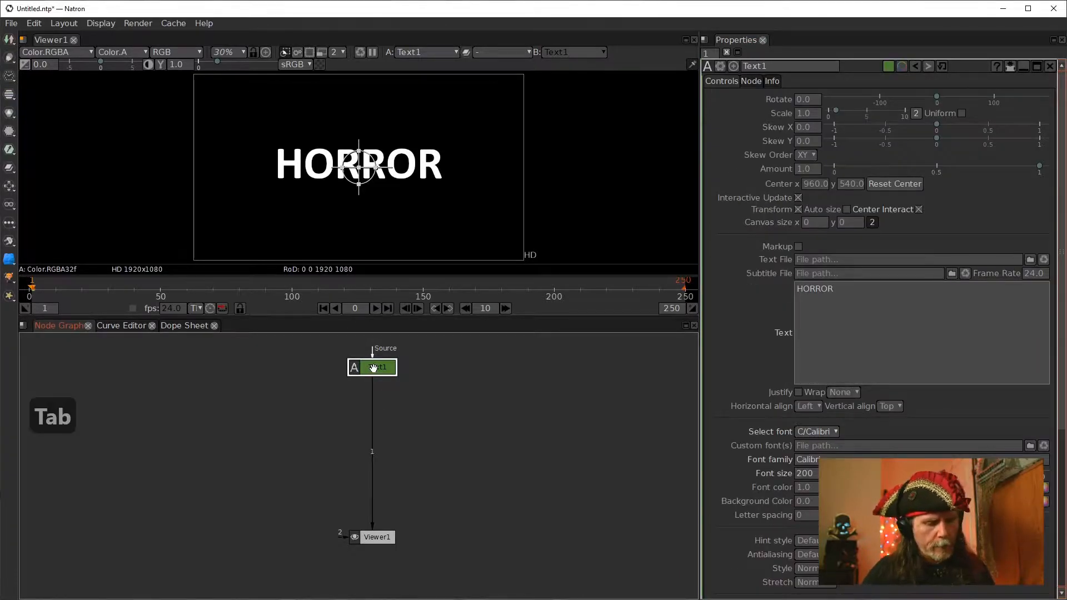
text(idir)
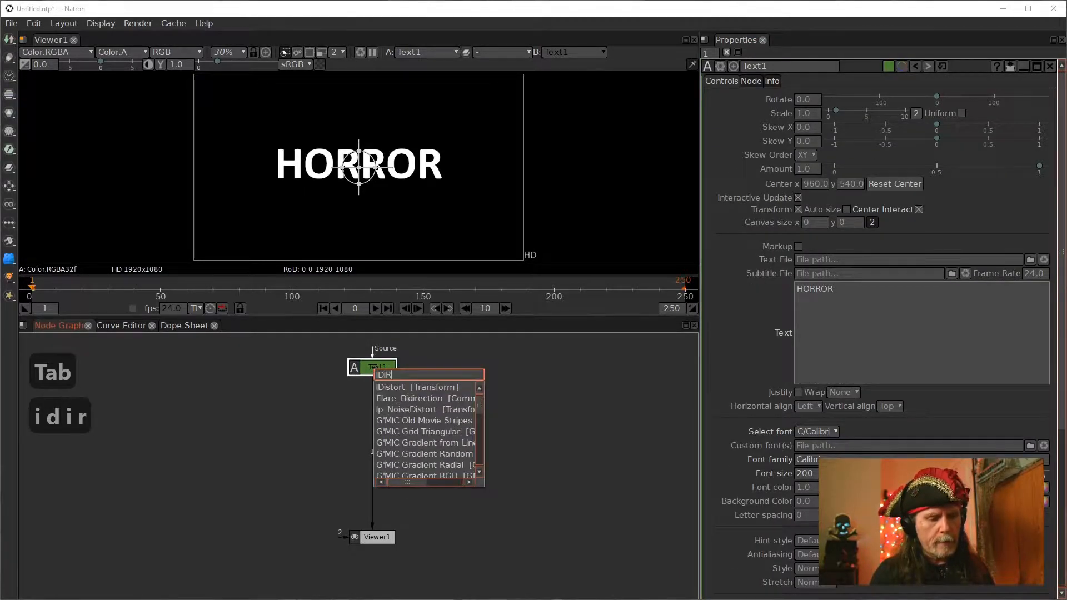
key(Down)
key(Return)
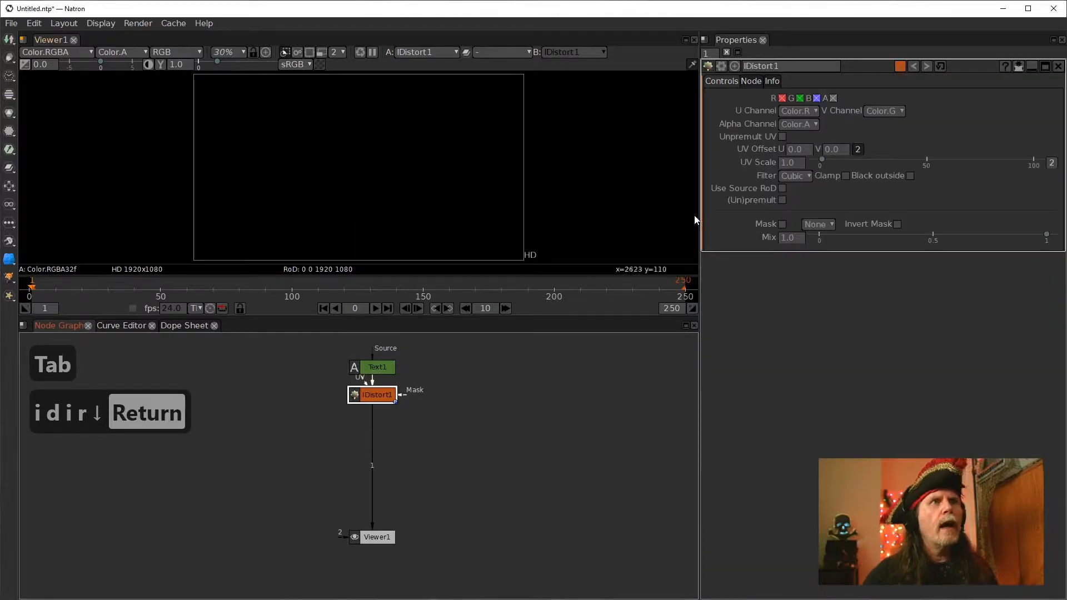
Set the IDistort UV Offset to .5 for both U and V
click(800, 165)
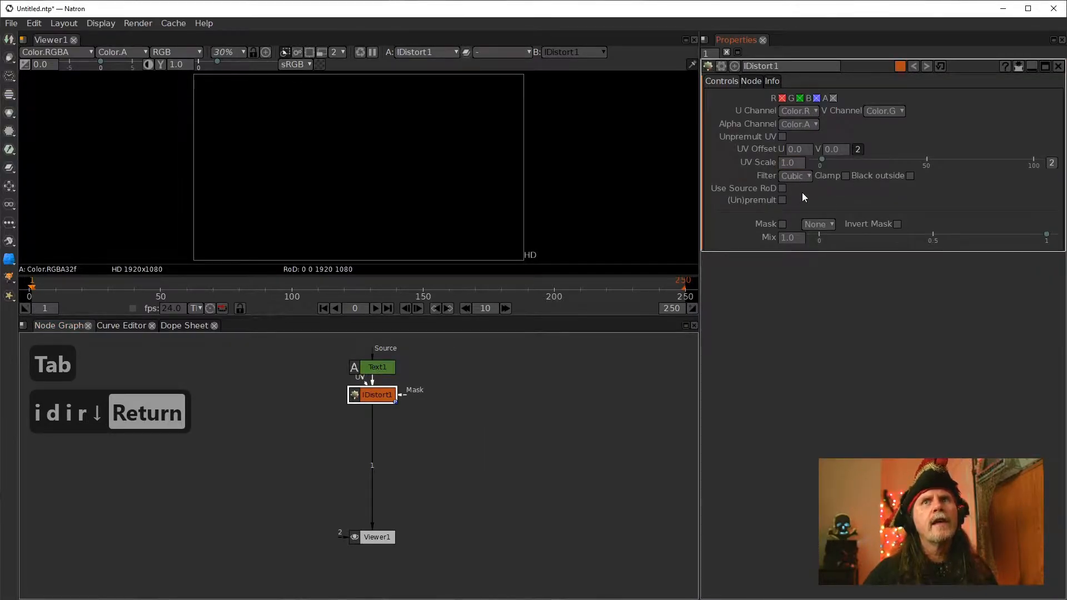
click(800, 150)
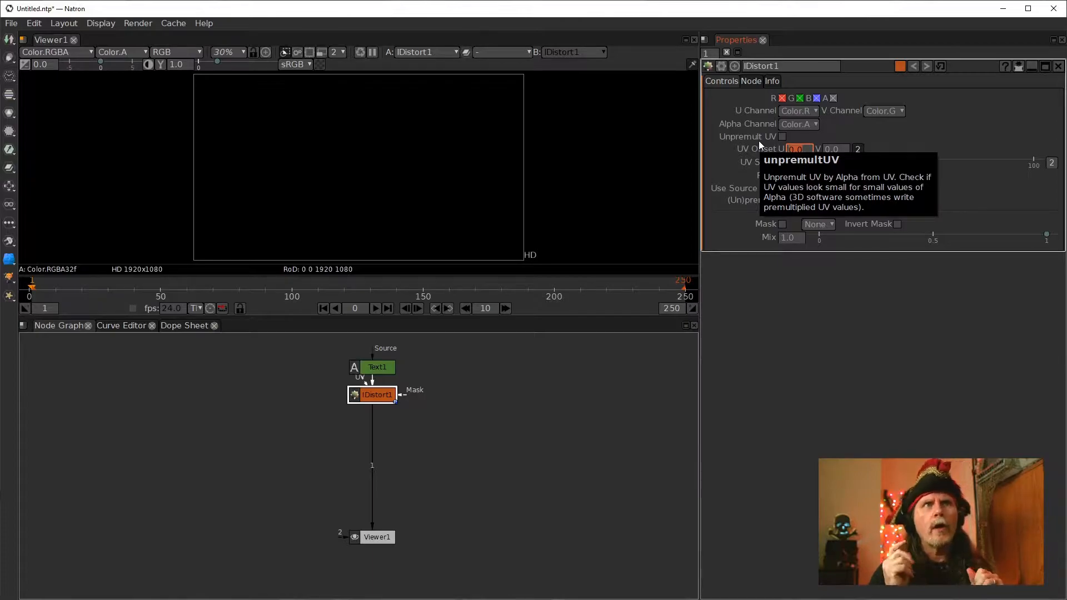
text(.5)
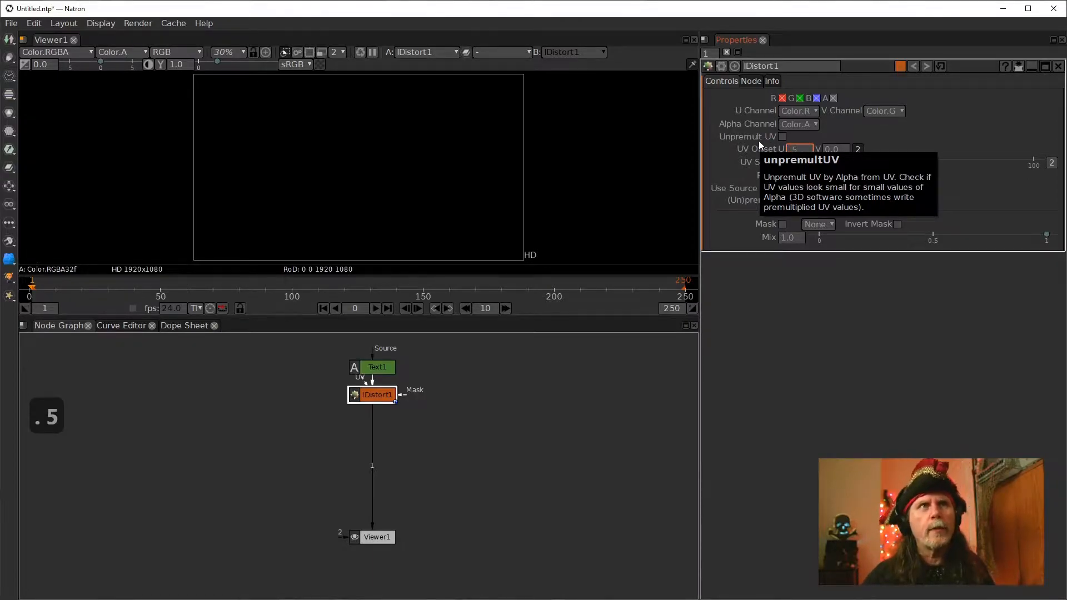
key(Tab)
text(.5)
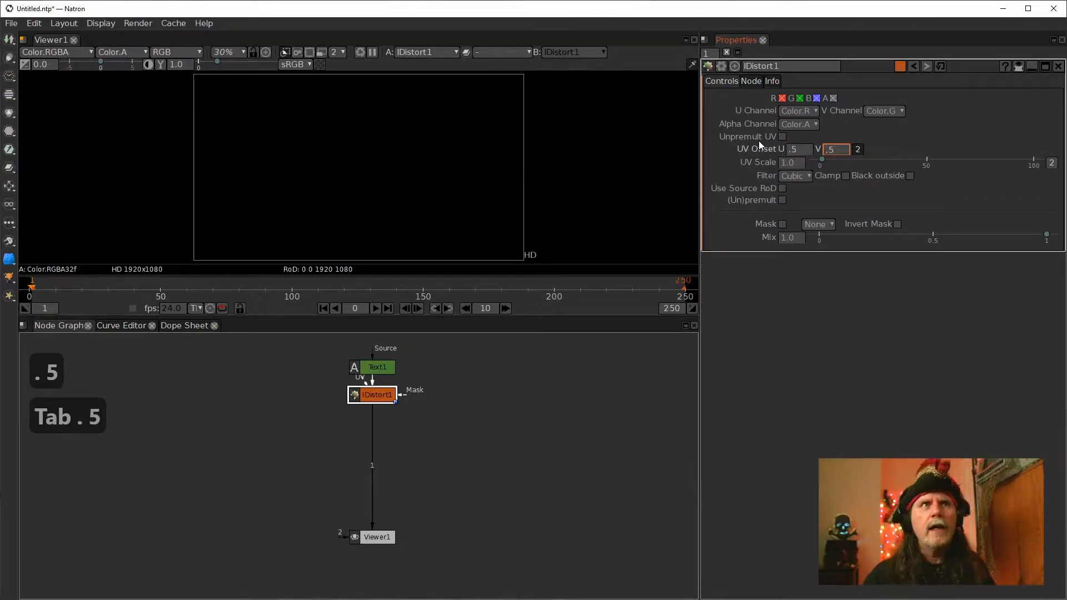
click(491, 375)
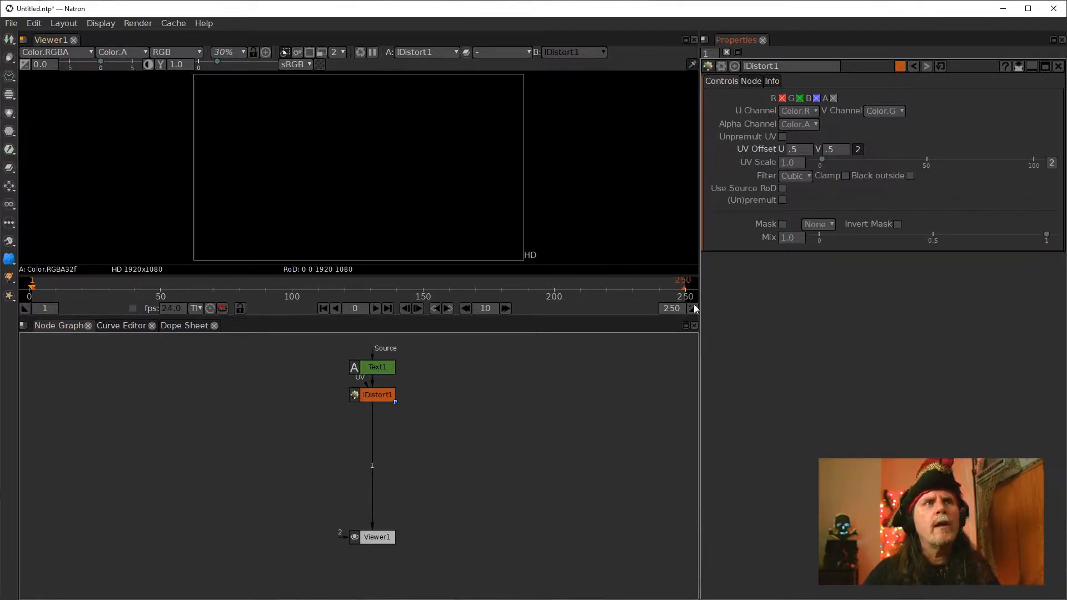
Add an SeNoise node through the node search and connect it to the IDistort node's UV input
click(371, 399)
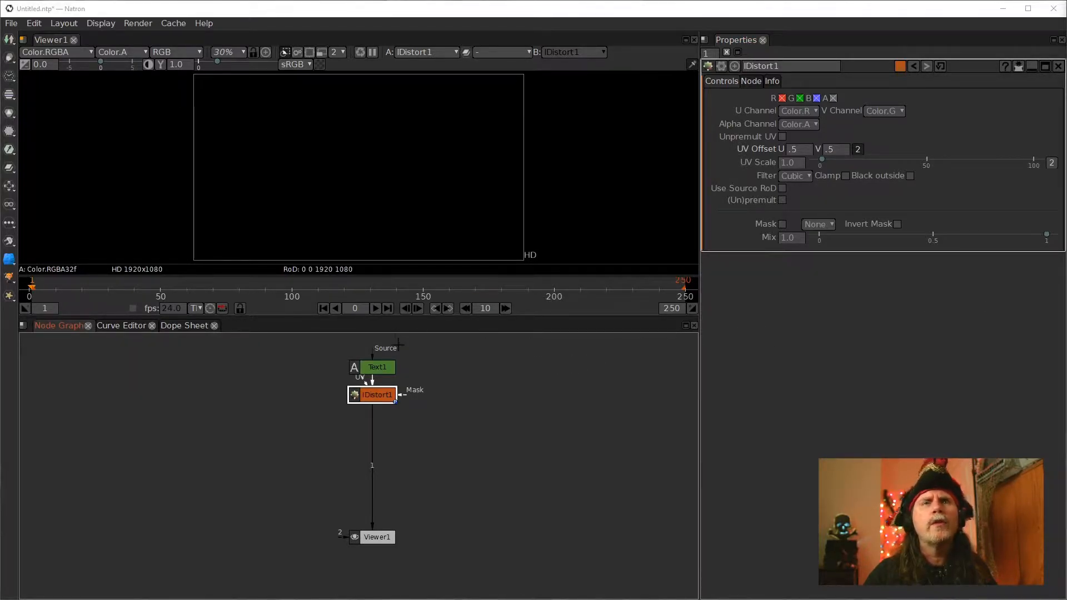
click(522, 407)
key(Tab)
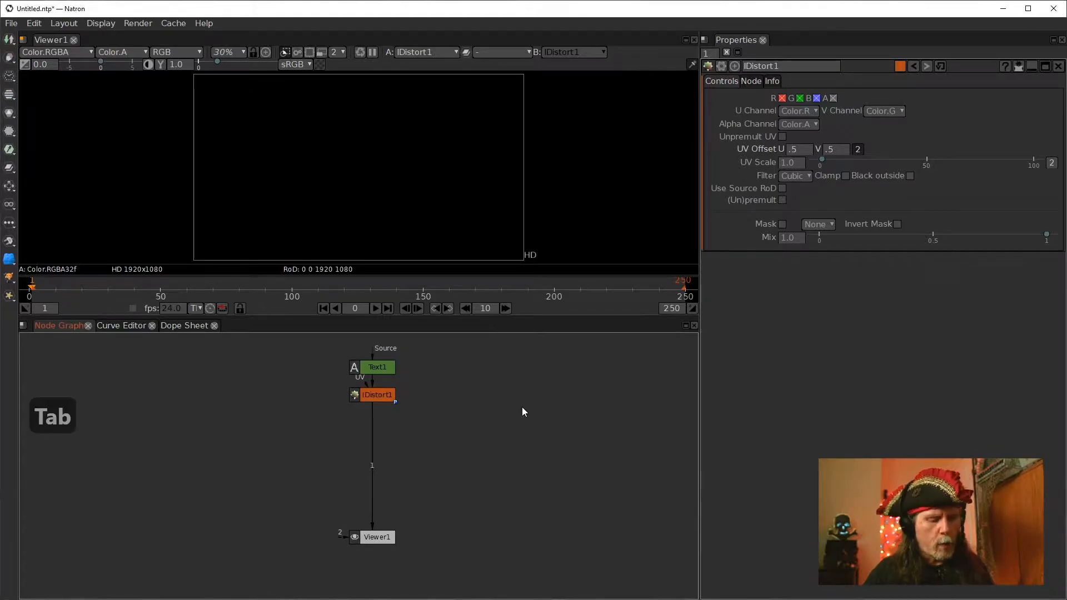
text(st)
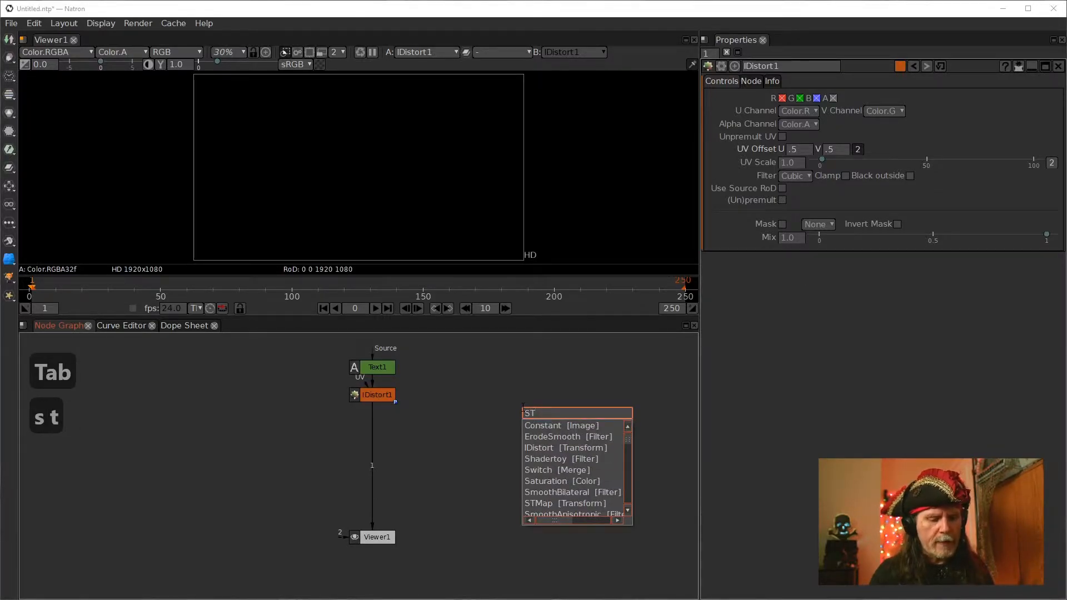
key(BackSpace)
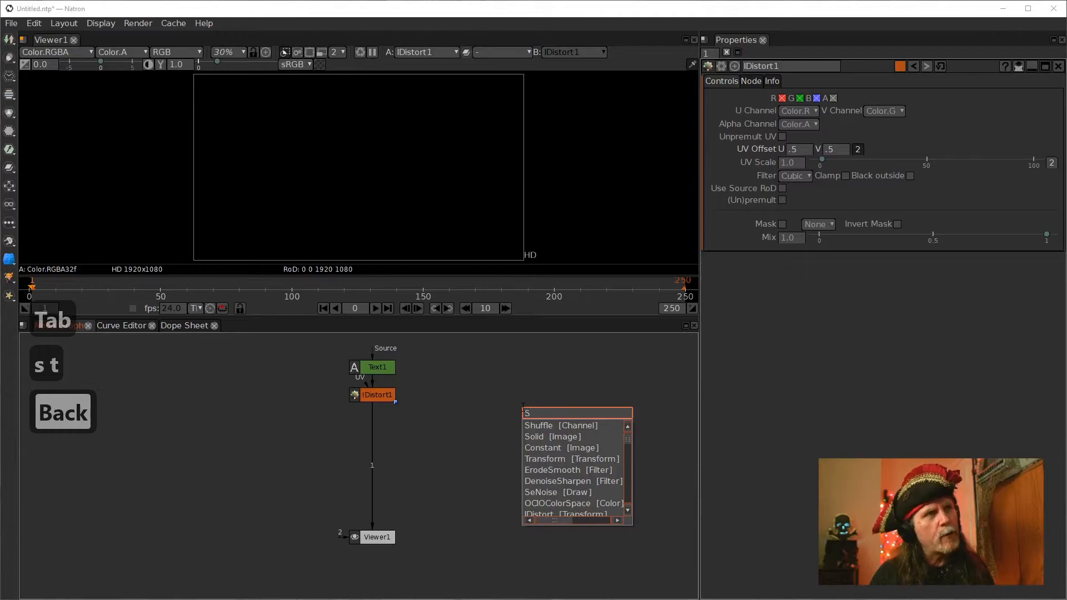
text(e)
key(Caps_Lock)
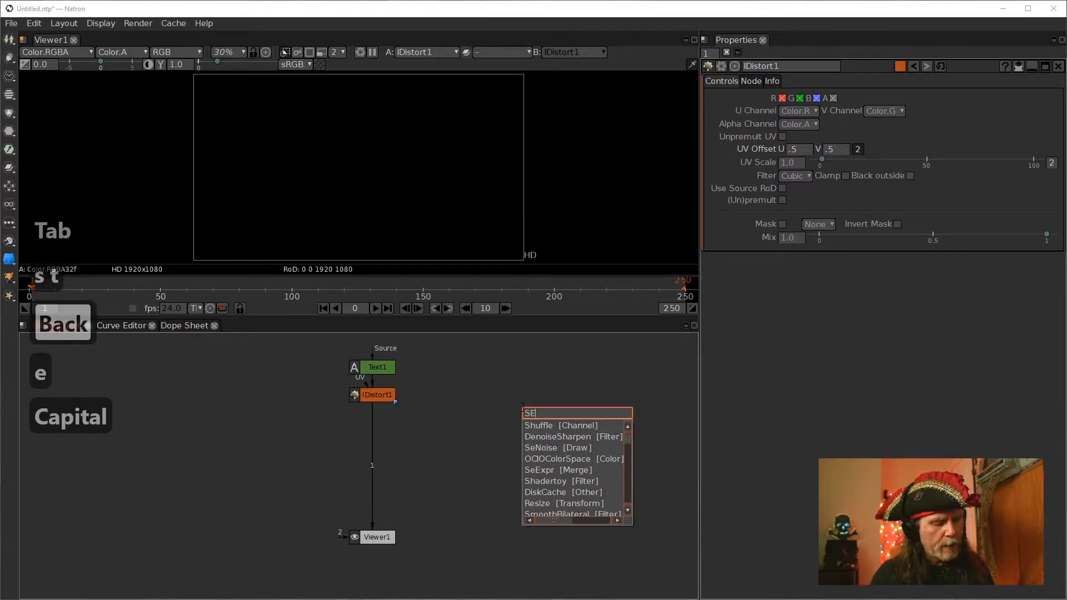
key(BackSpace)
text(=)
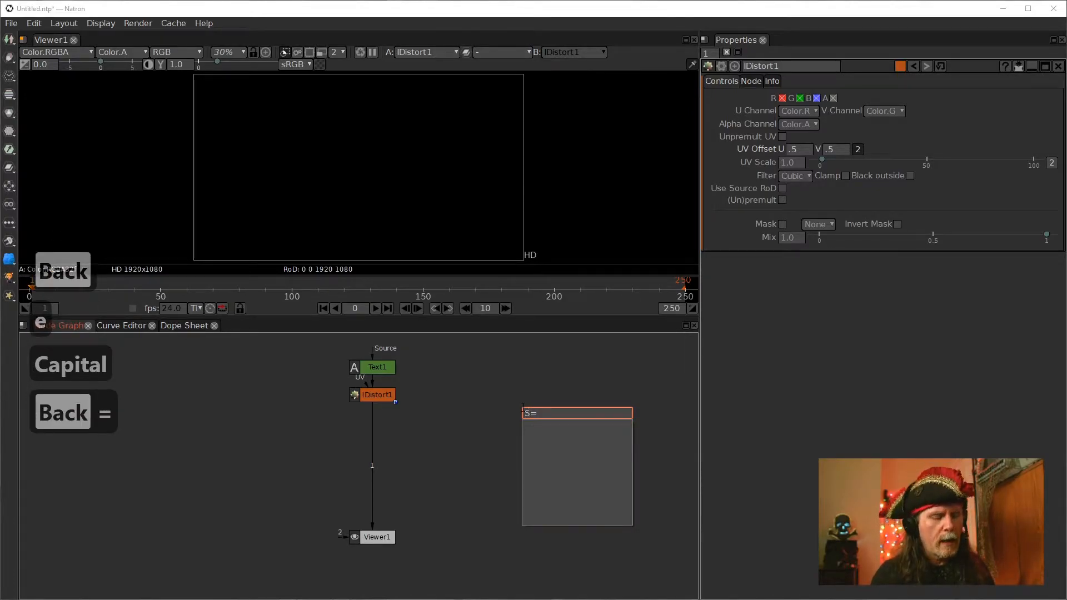
key(BackSpace)
text(ee)
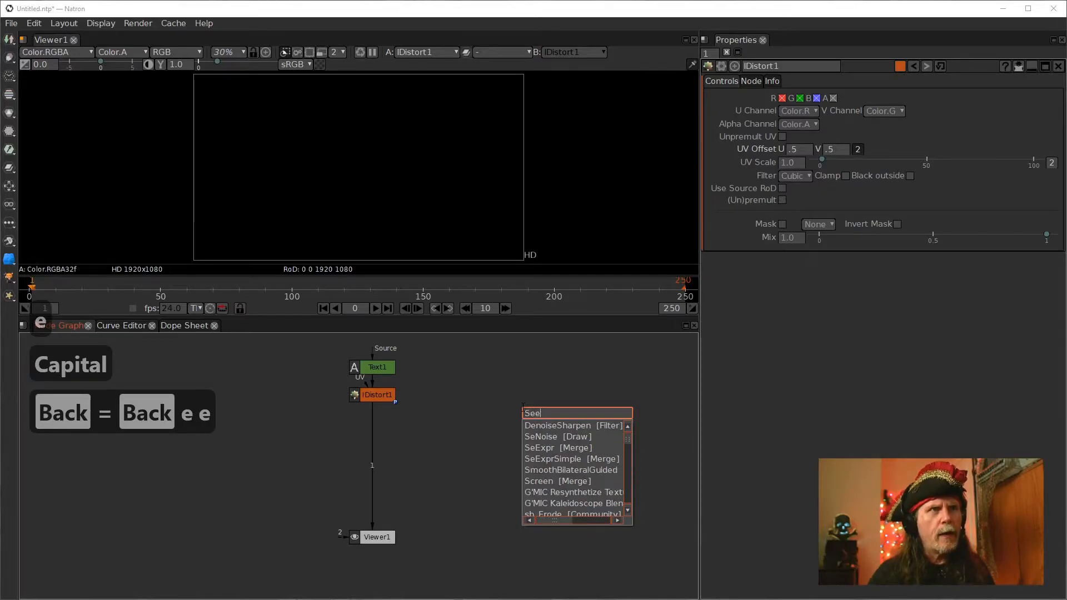
key(Down)
key(Down)
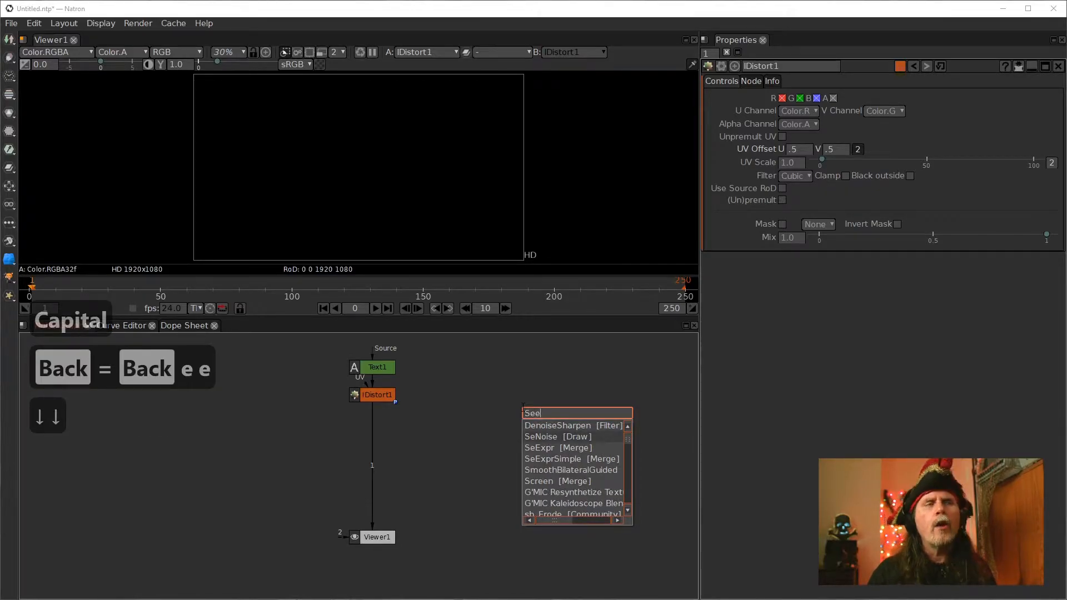
key(BackSpace)
text(no)
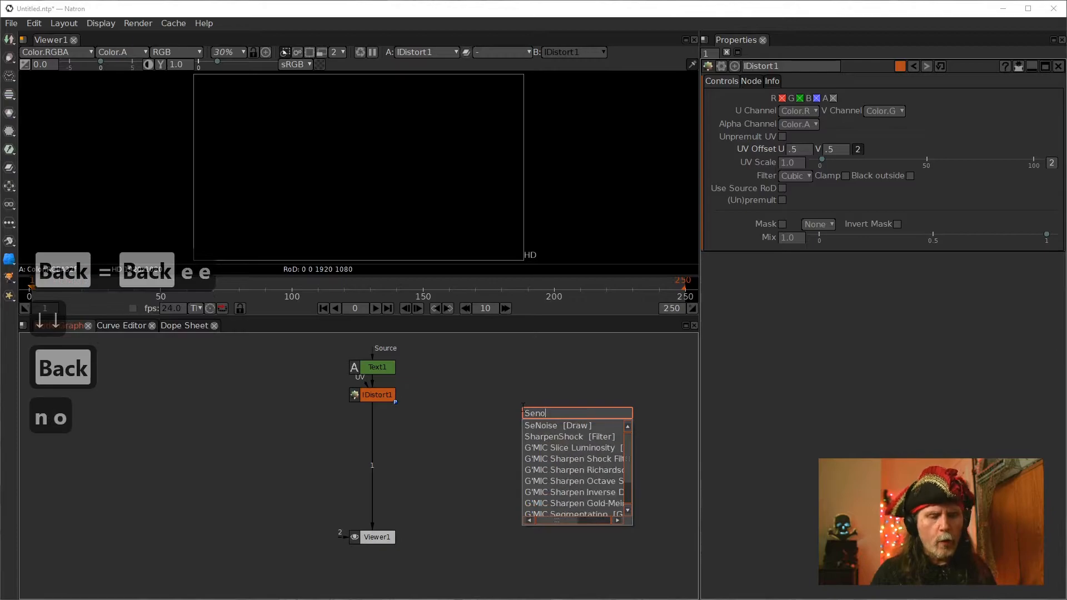
key(Down)
key(Return)
drag(524, 411, 459, 391)
drag(365, 387, 472, 395)
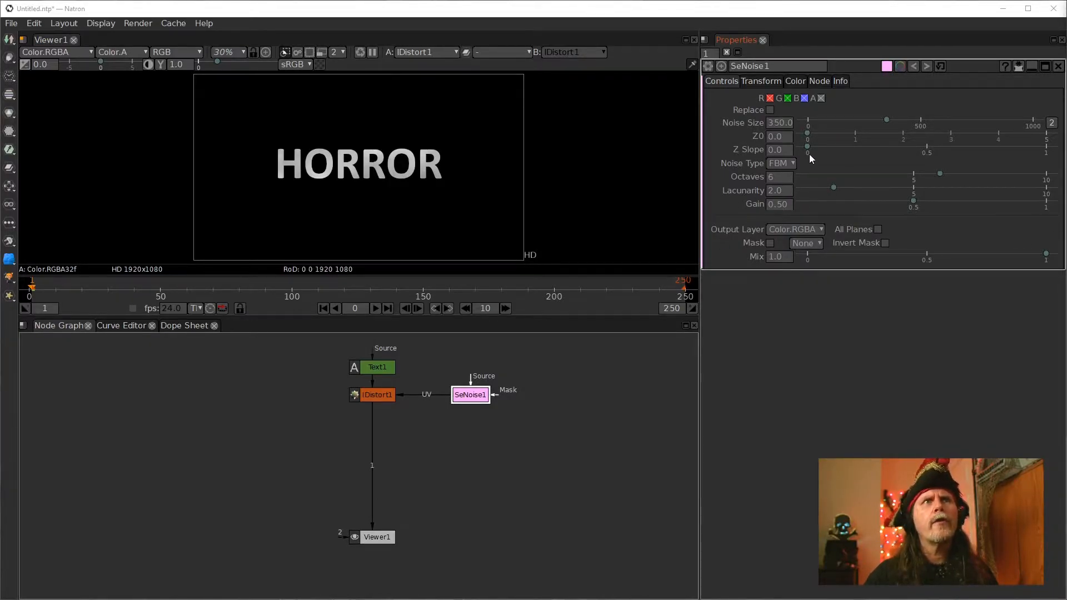
Split the SeNoise Noise Size into separate x and y values and set x to 50
click(1052, 123)
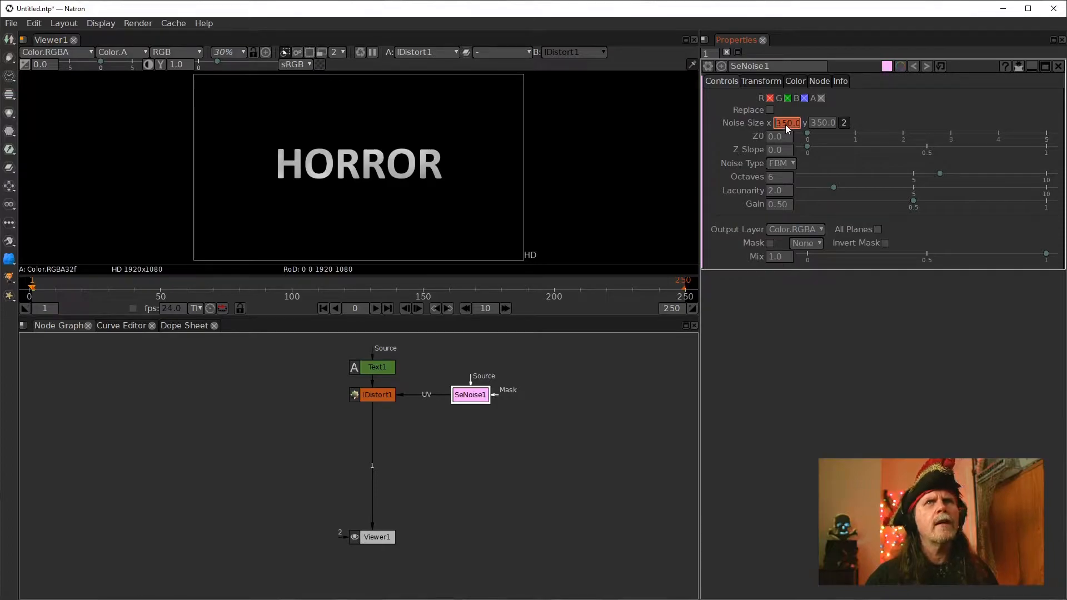
mouse_move(786, 125)
click(776, 125)
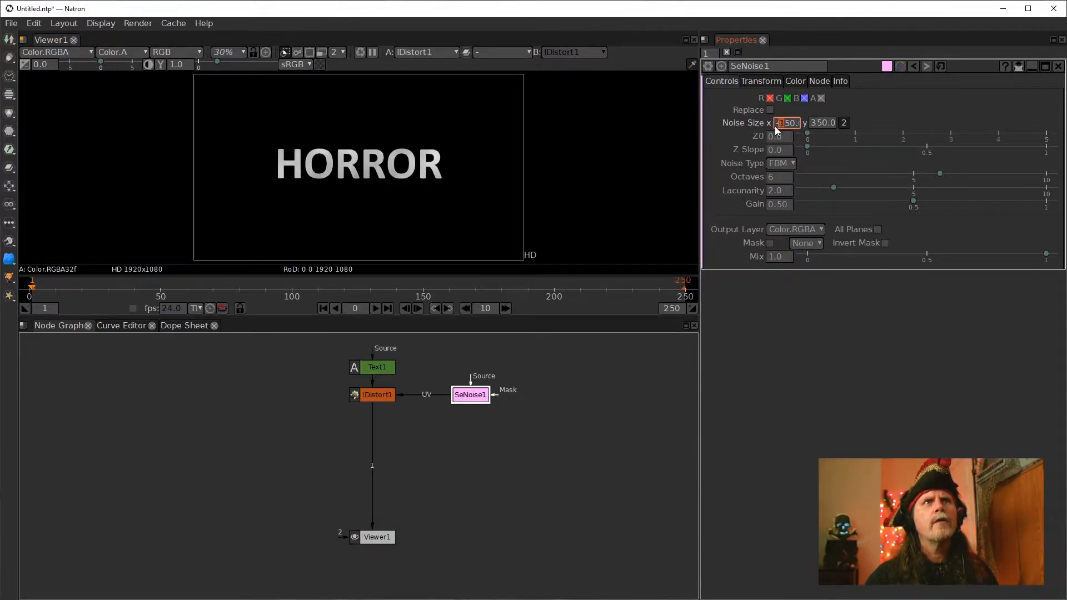
text(0)
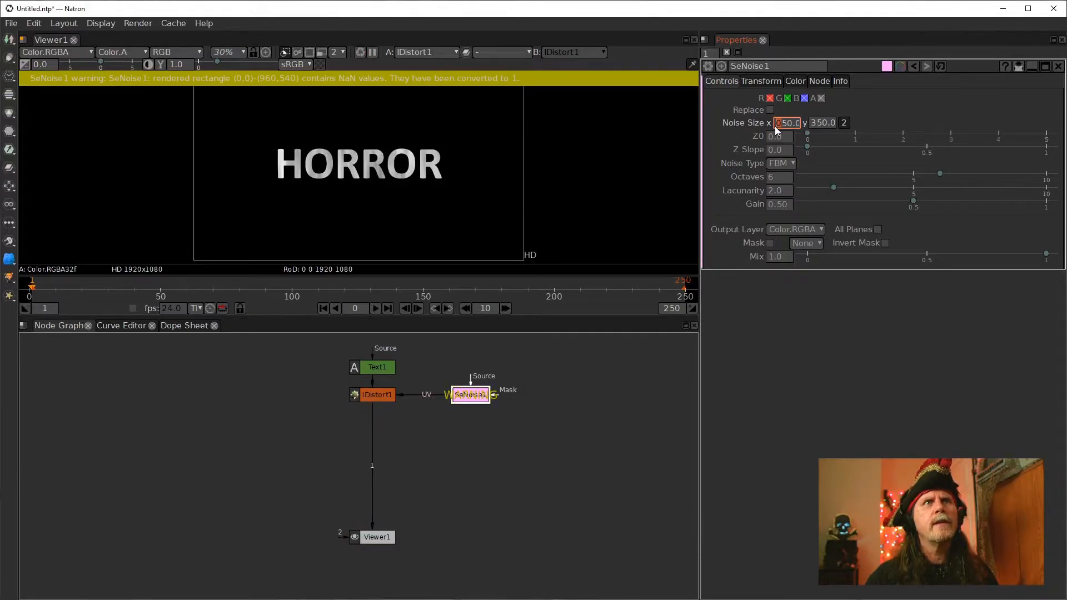
click(469, 391)
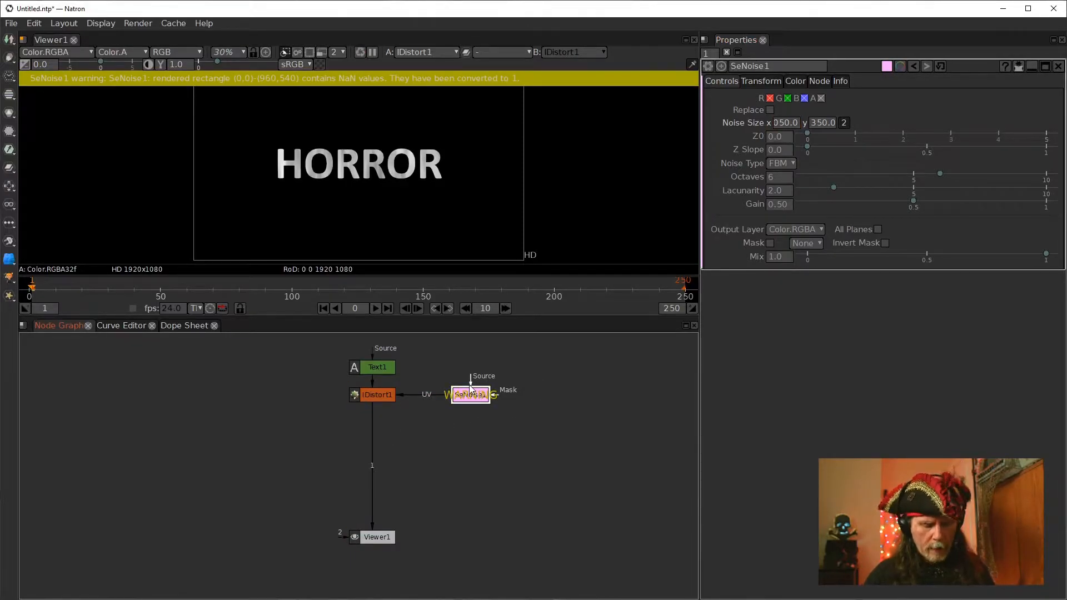
key(alt+p)
key(alt+p)
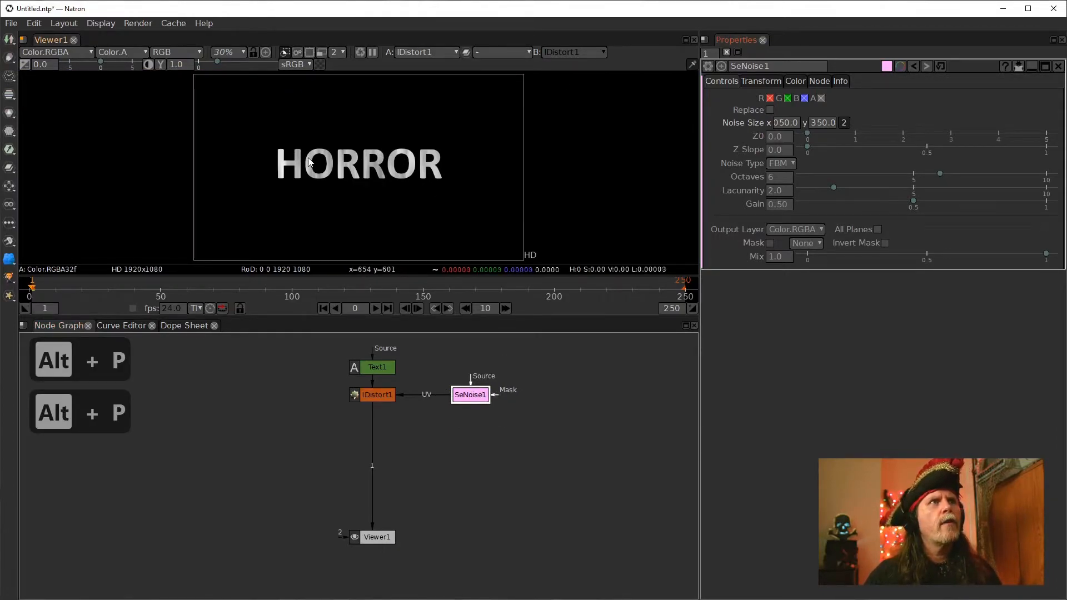
scroll(306, 157, up, 10)
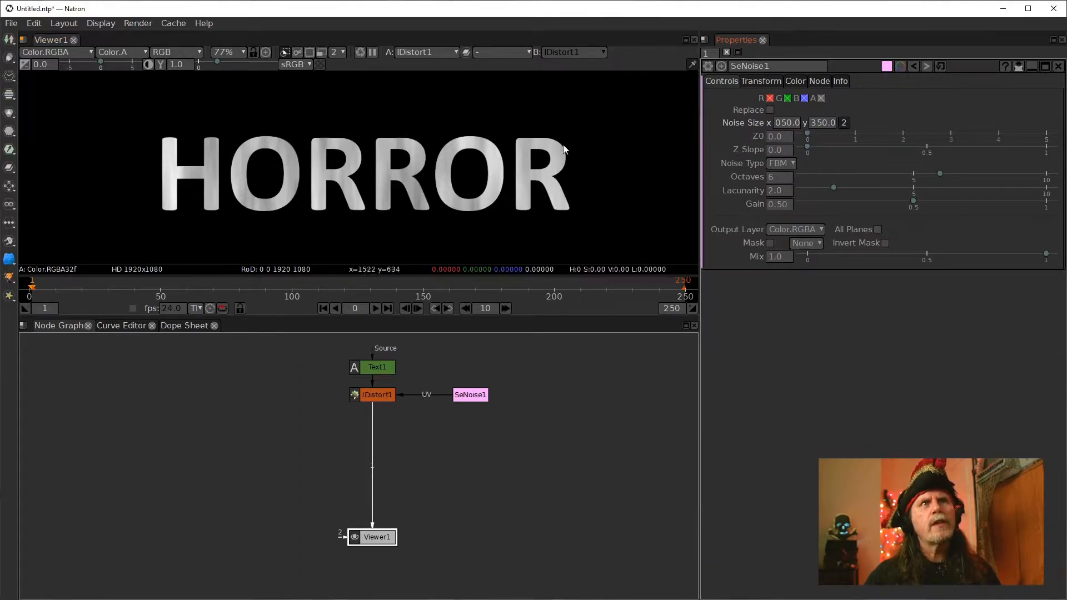
click(821, 99)
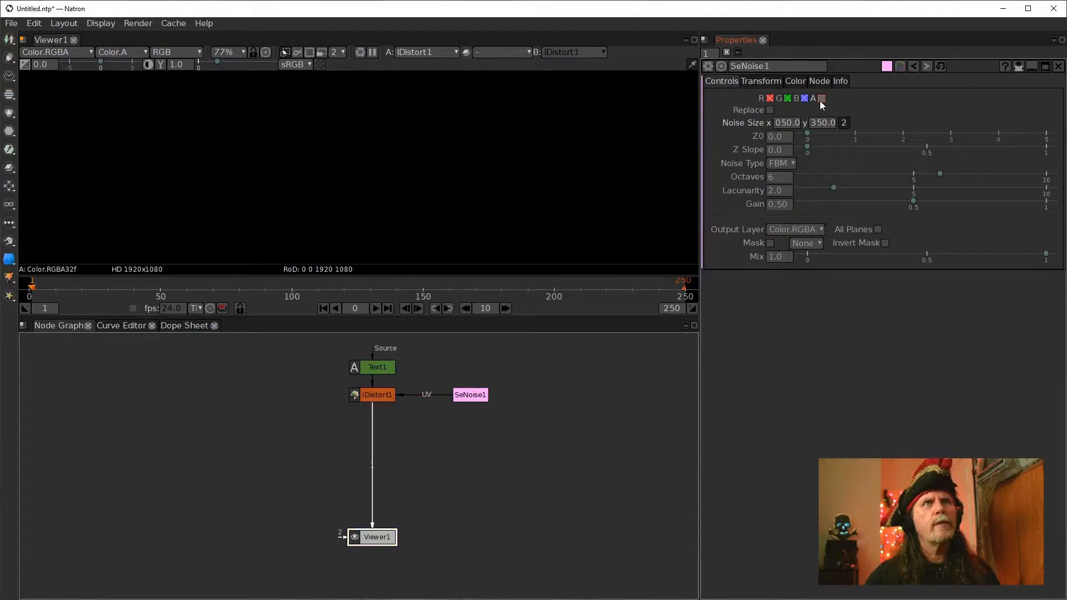
click(821, 99)
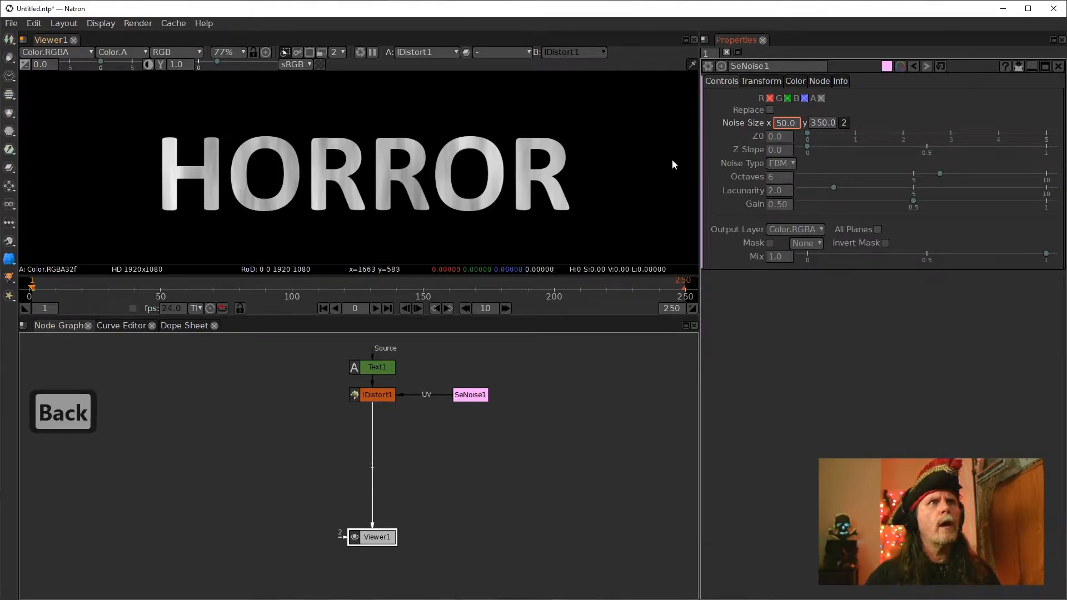
Inspect the SeNoise pattern in the viewer, then reconnect the viewer to the IDistort node
click(468, 395)
key(1)
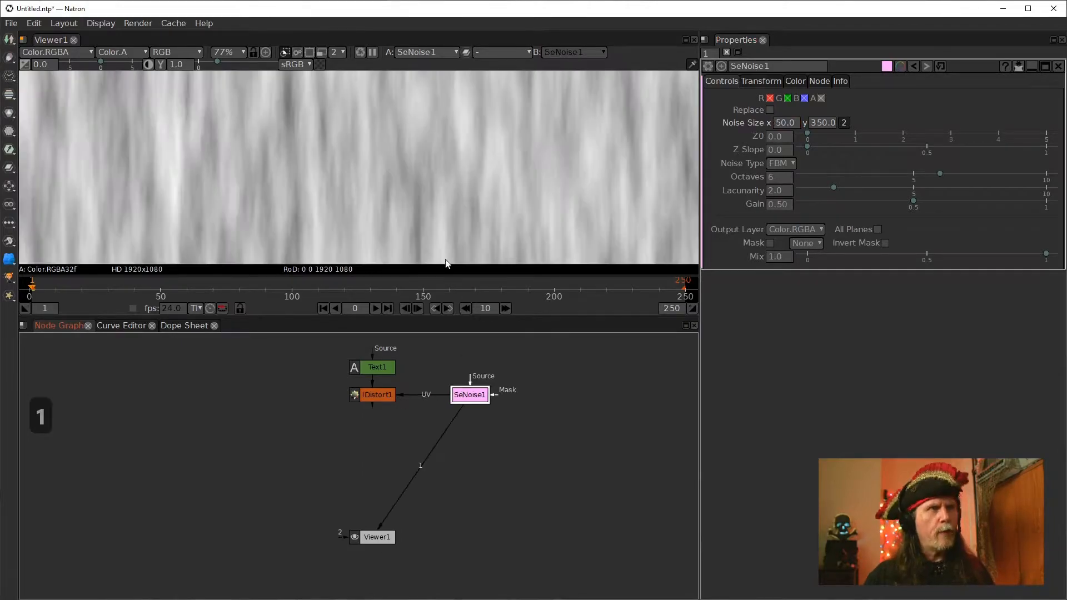
scroll(413, 206, down, 2)
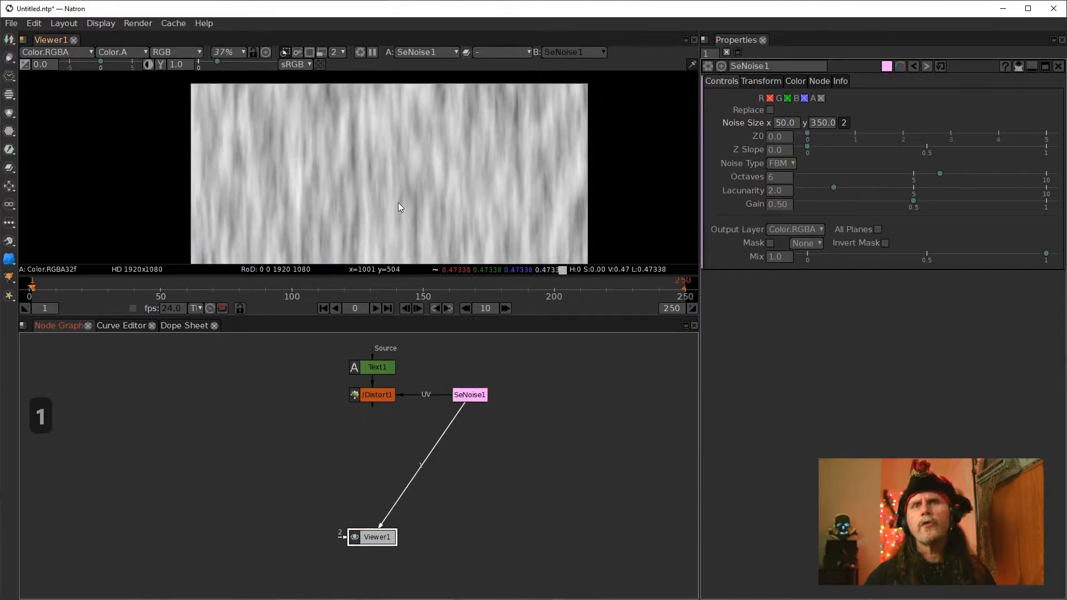
drag(435, 449, 378, 396)
Set the IDistort UV Scale to 10
double_click(786, 139)
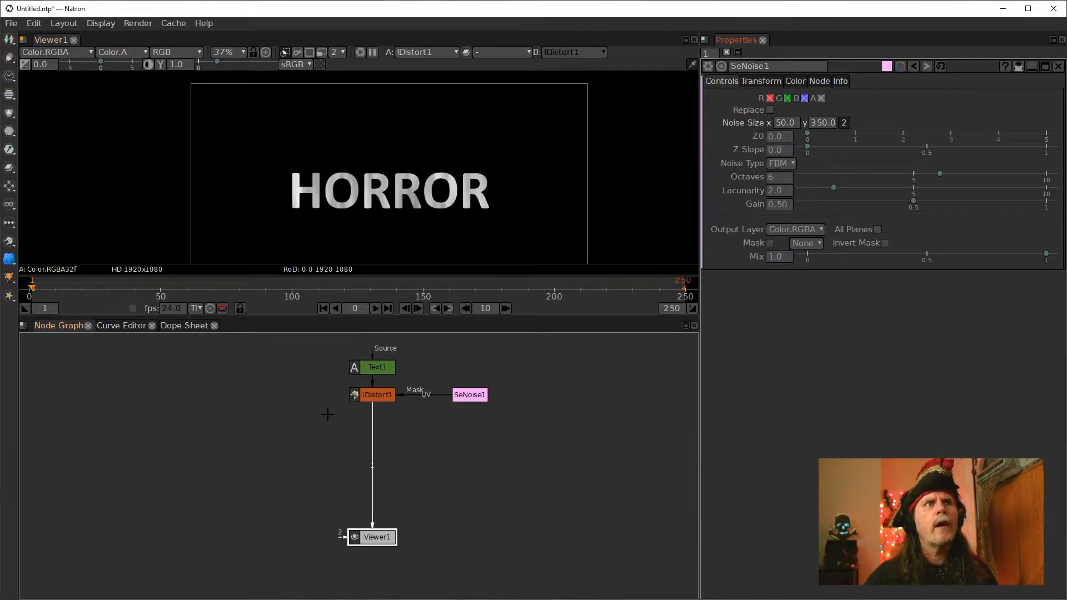
double_click(378, 394)
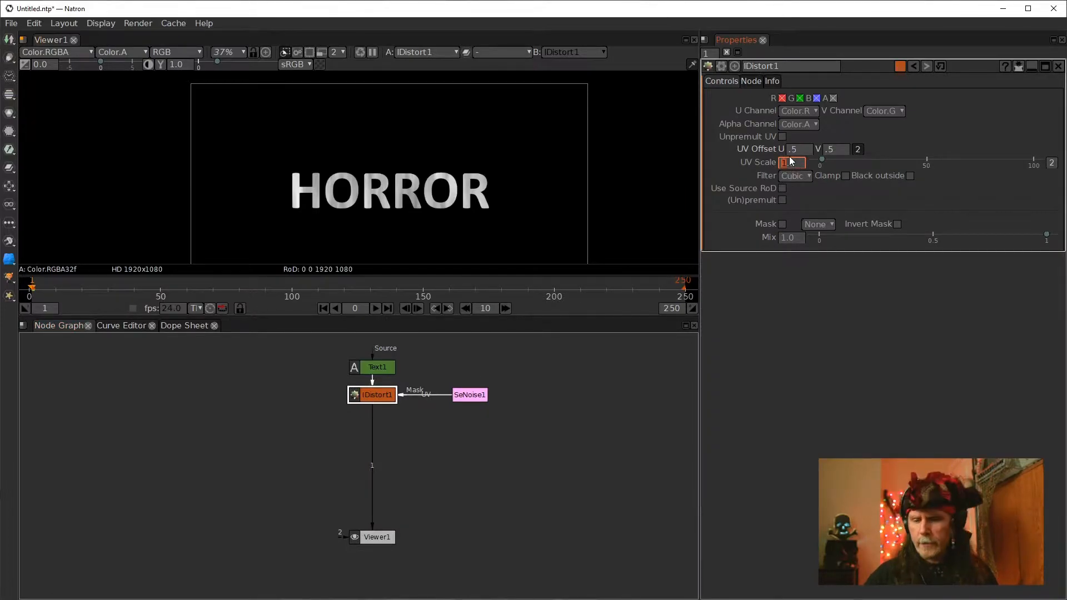
text(10)
key(Return)
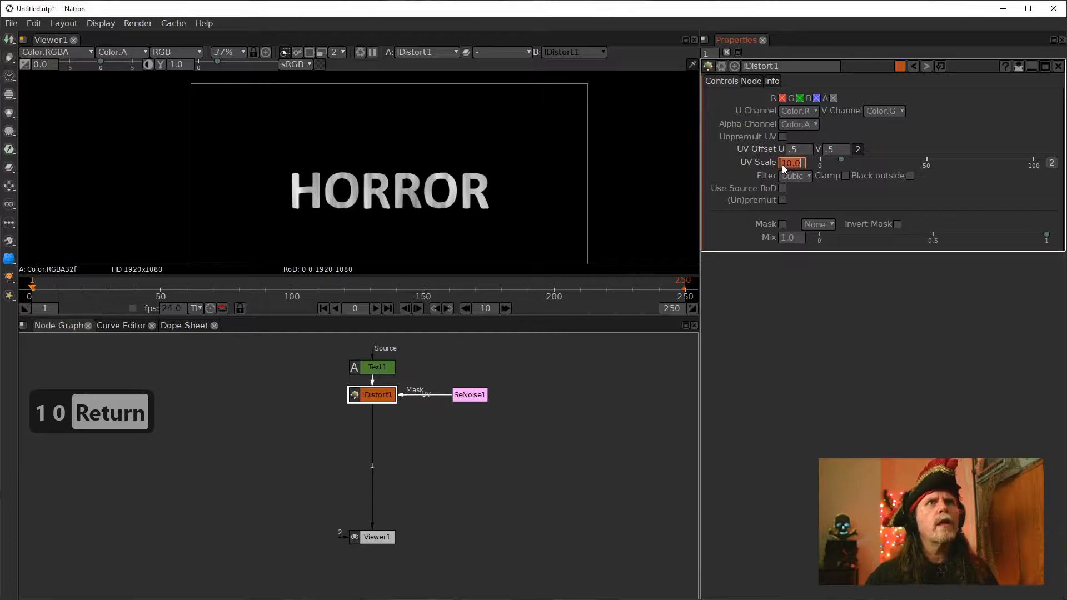
scroll(782, 164, up, 2)
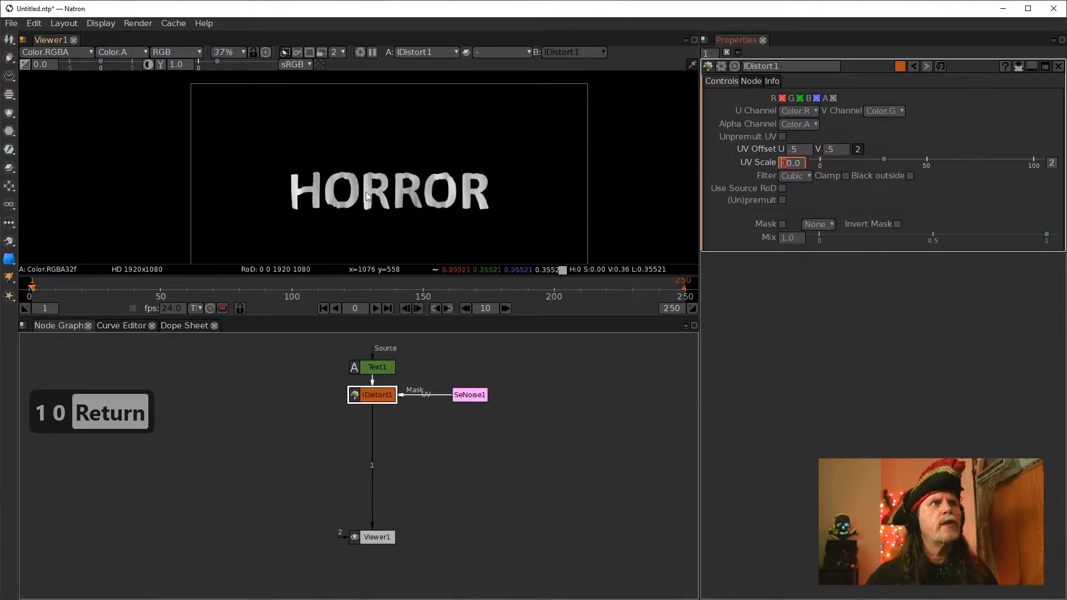
click(351, 536)
scroll(422, 182, up, 2)
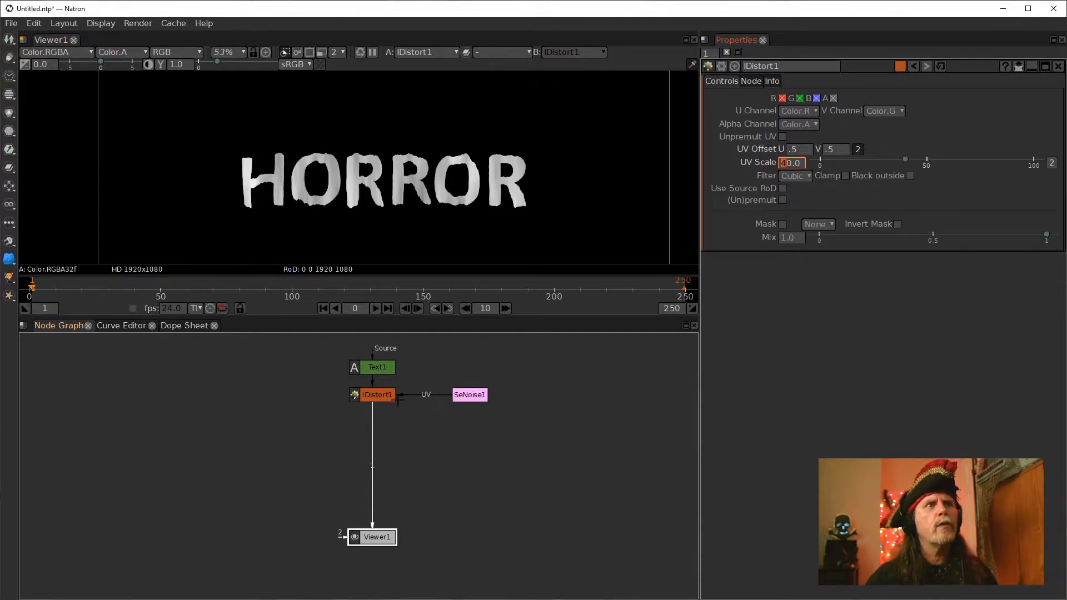
double_click(472, 396)
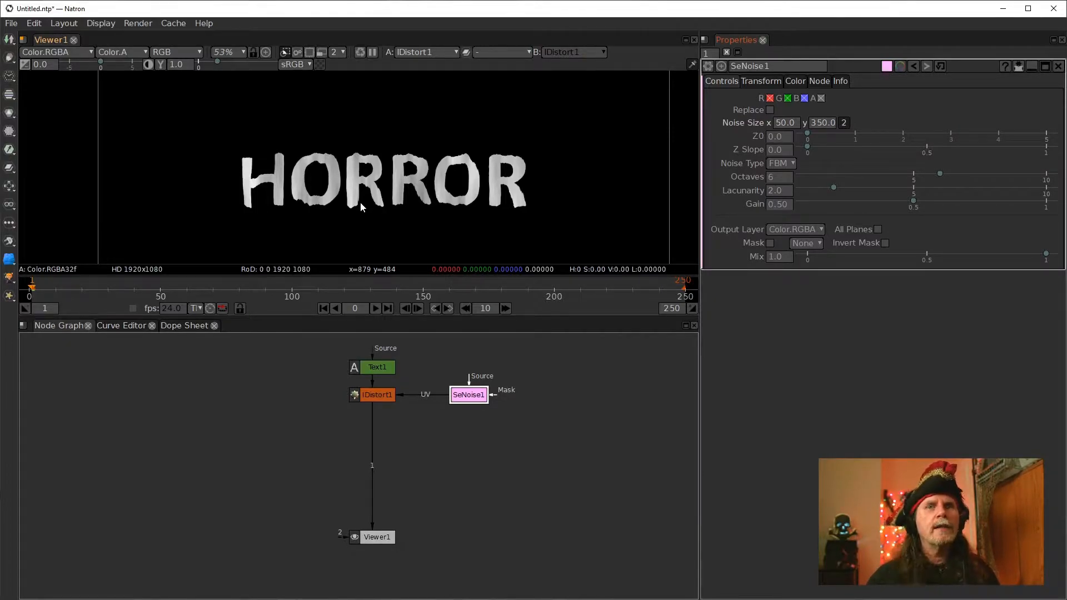
Add a Blur node below the IDistort node through the node search
click(377, 395)
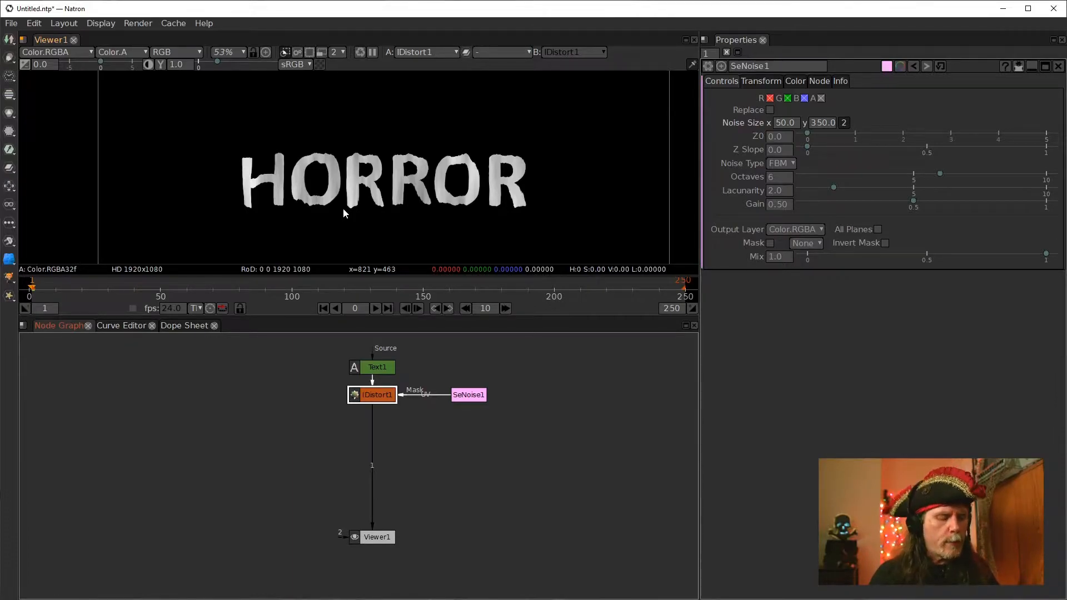
key(Tab)
key(b)
key(l)
key(u)
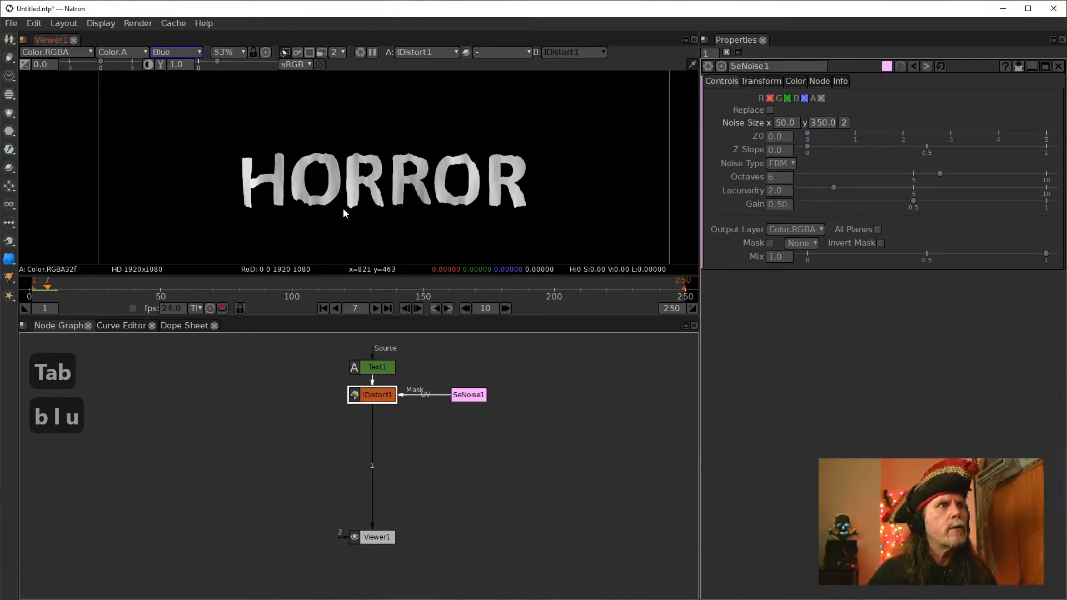
key(Tab)
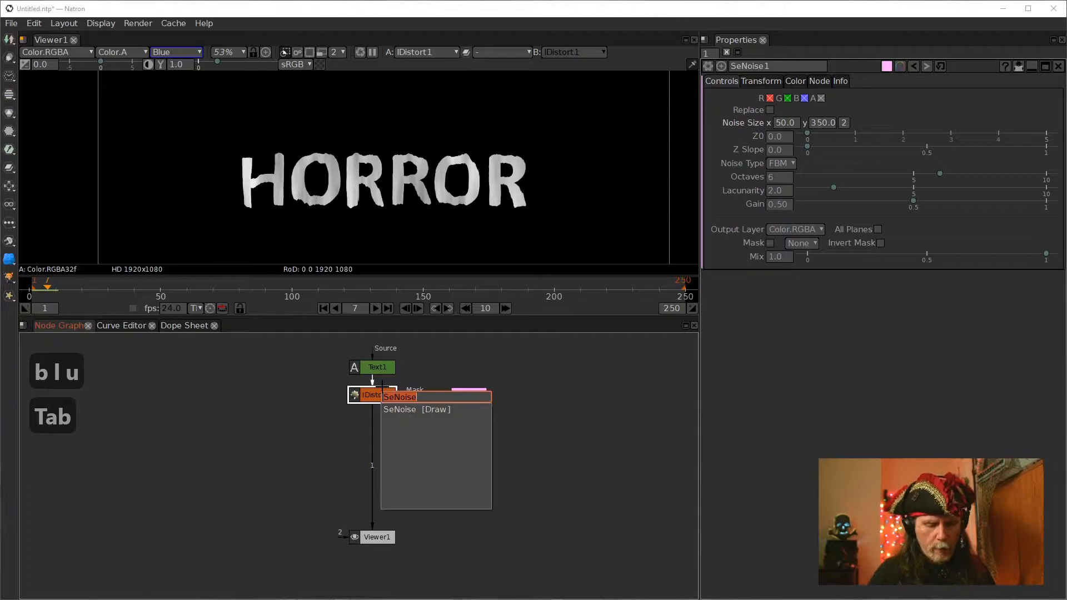
text(blur)
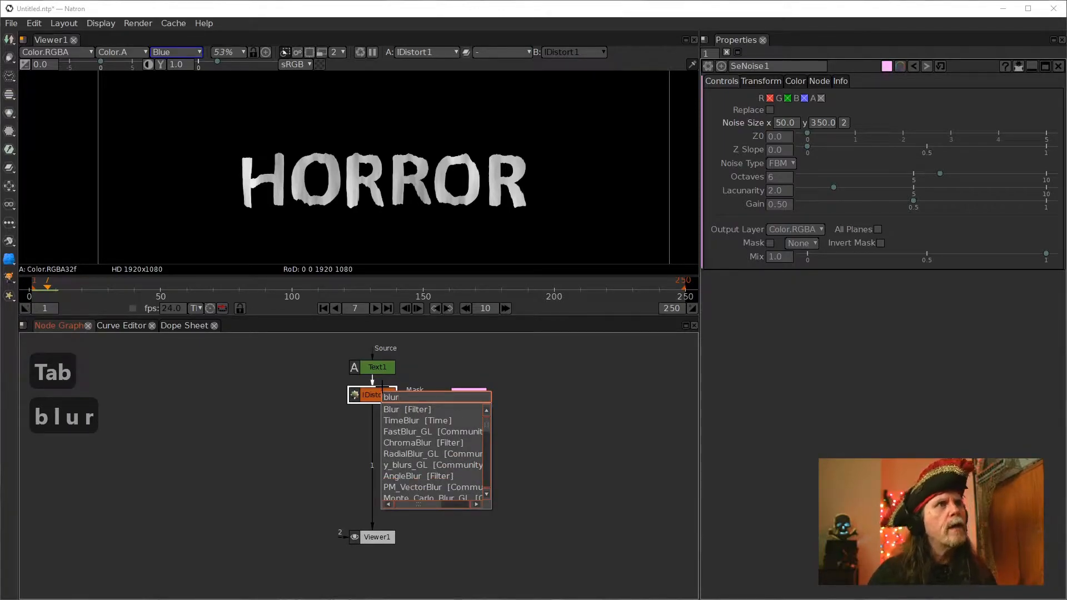
key(Down)
key(Down)
key(Up)
key(Return)
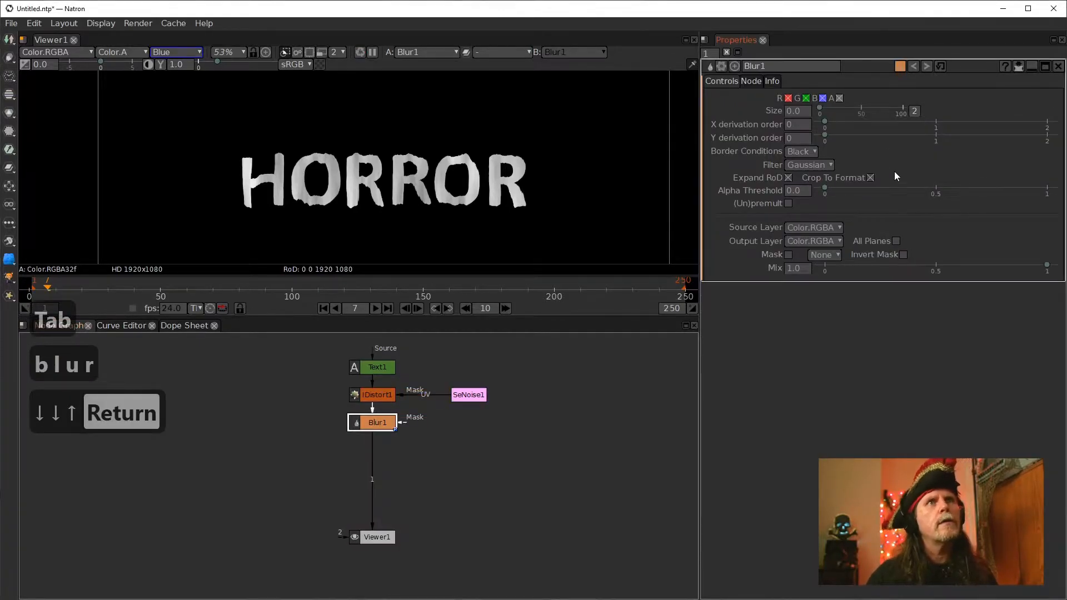
Set the Blur size to 1 and zoom into the title to check the edges
click(800, 113)
text(1)
key(Return)
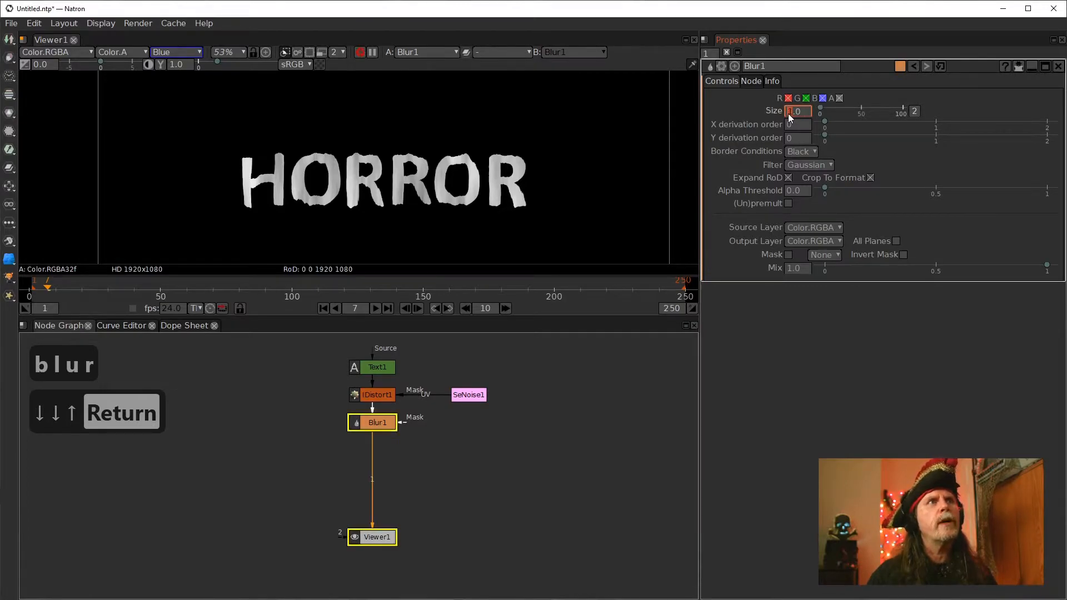
scroll(245, 182, up, 8)
scroll(245, 182, up, 2)
drag(511, 158, 361, 123)
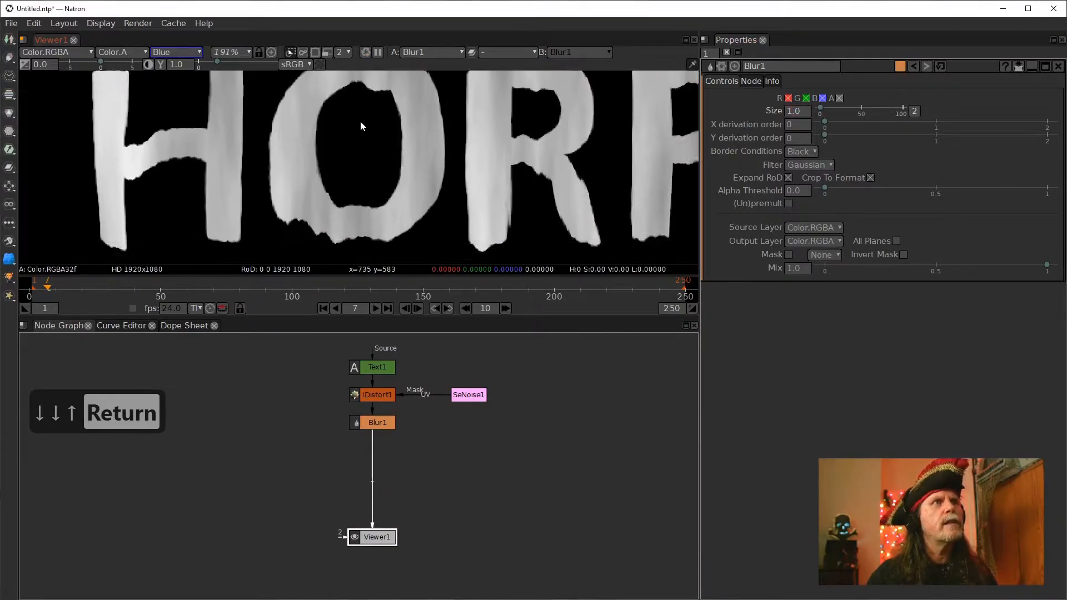
click(796, 114)
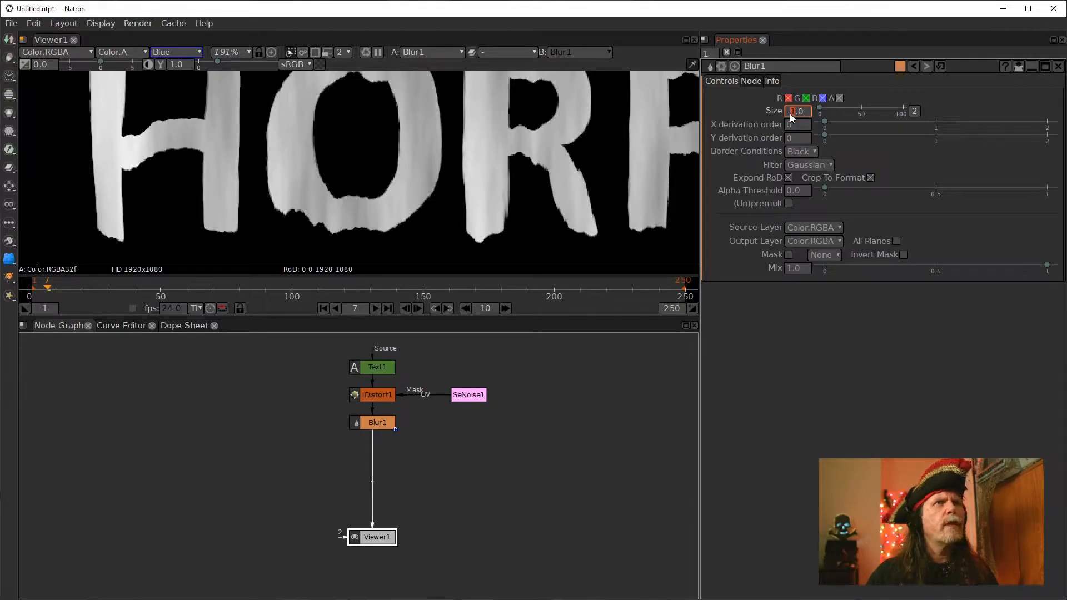
scroll(789, 113, up, 3)
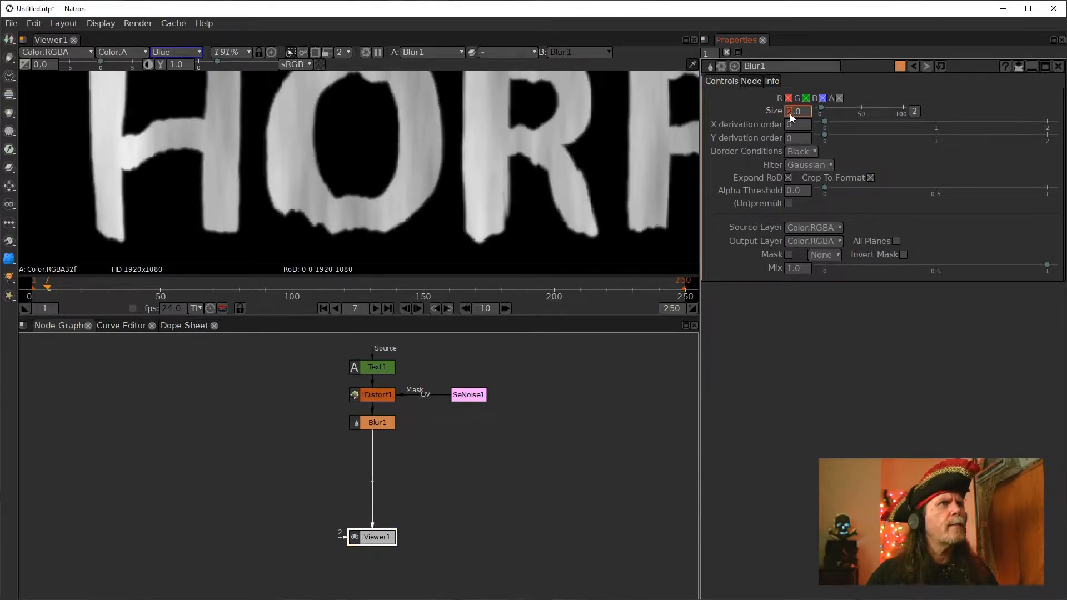
Zoom out on the distorted title and switch the viewer display back to RGB
scroll(790, 114, up, 1)
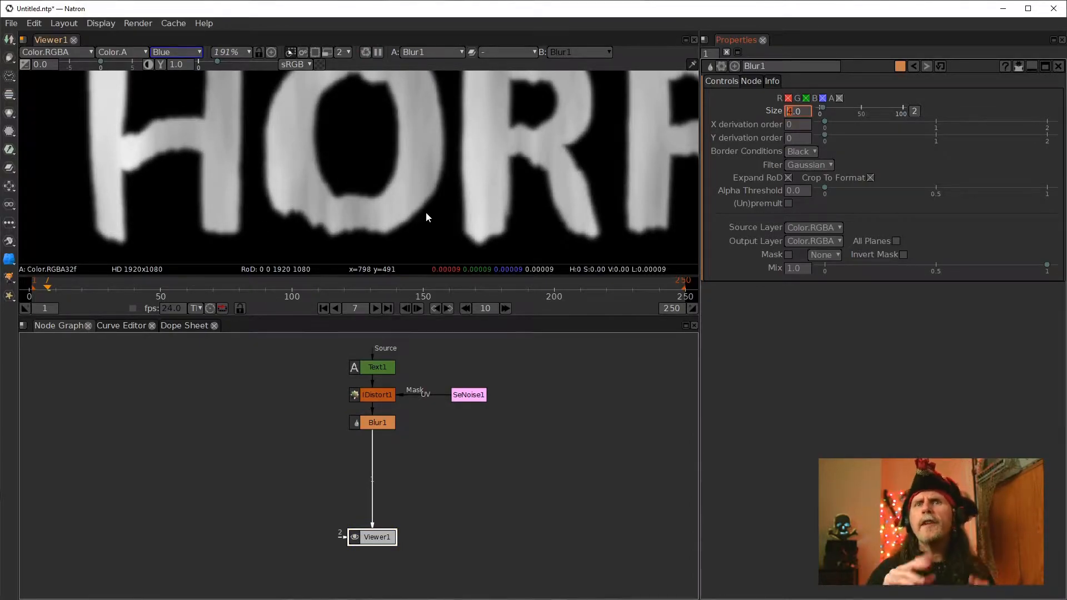
scroll(465, 193, down, 4)
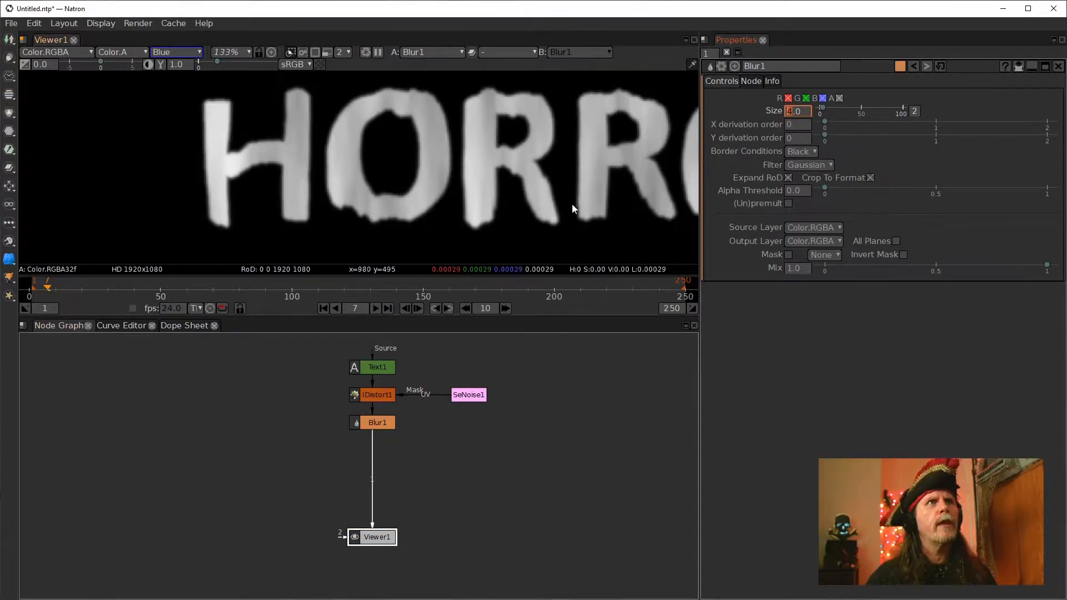
scroll(418, 198, down, 2)
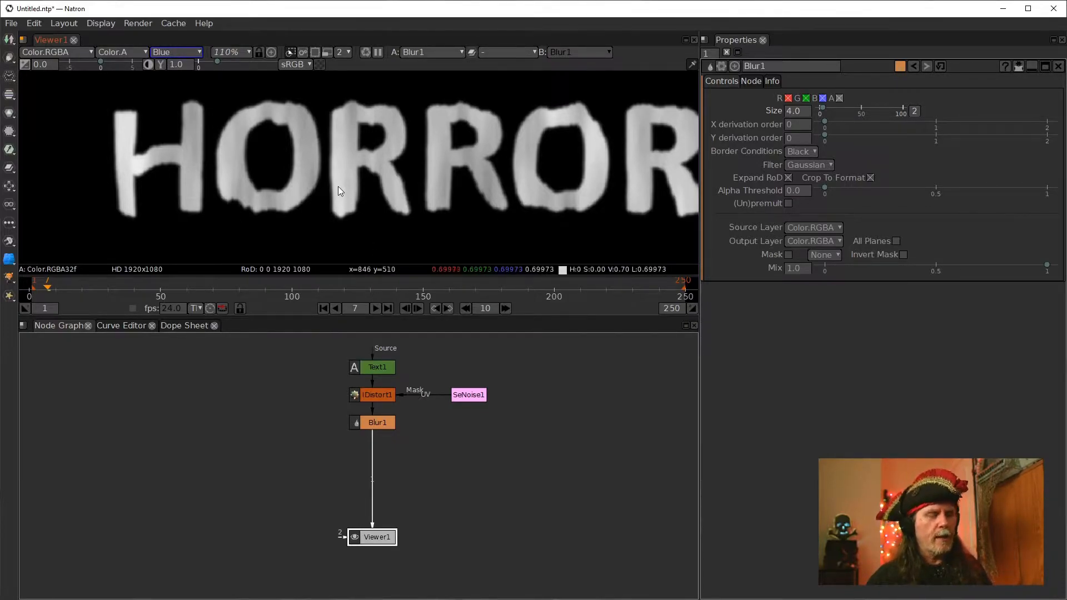
key(b)
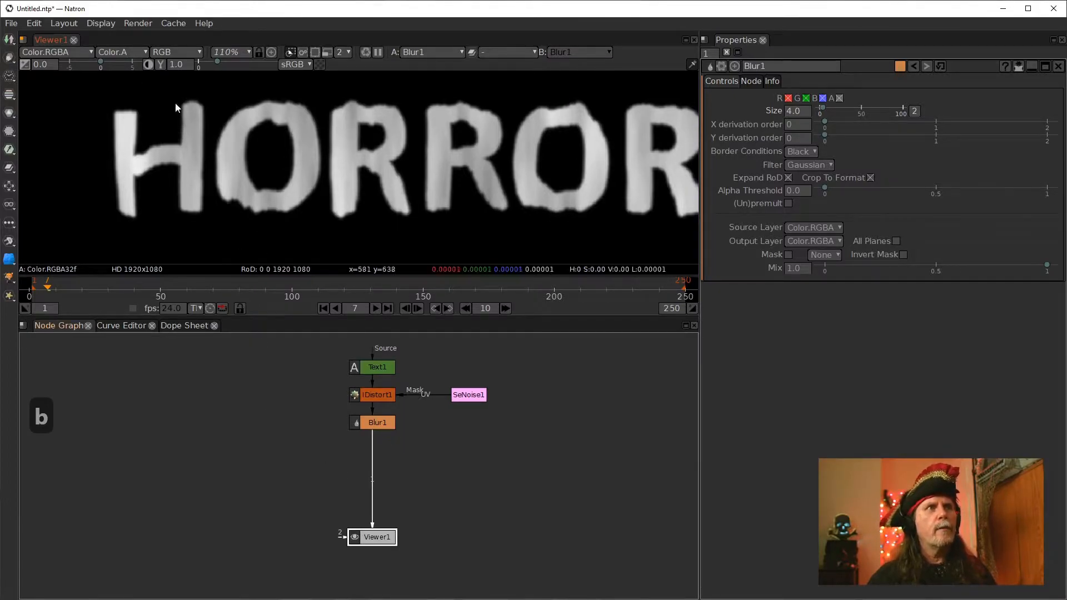
Add a second IDistort node below the Blur node through the node search
click(378, 423)
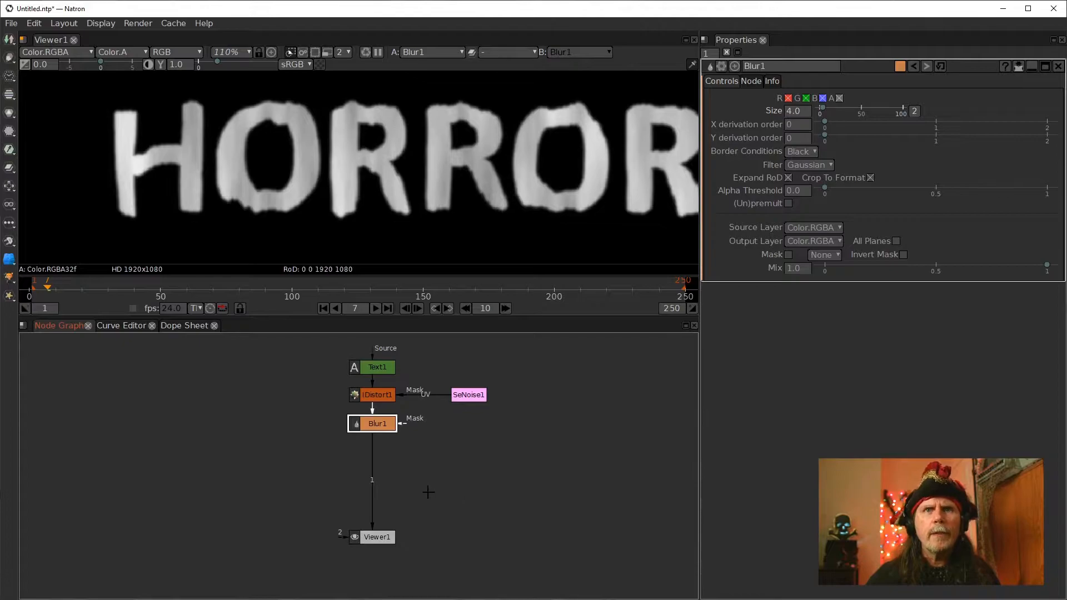
key(Tab)
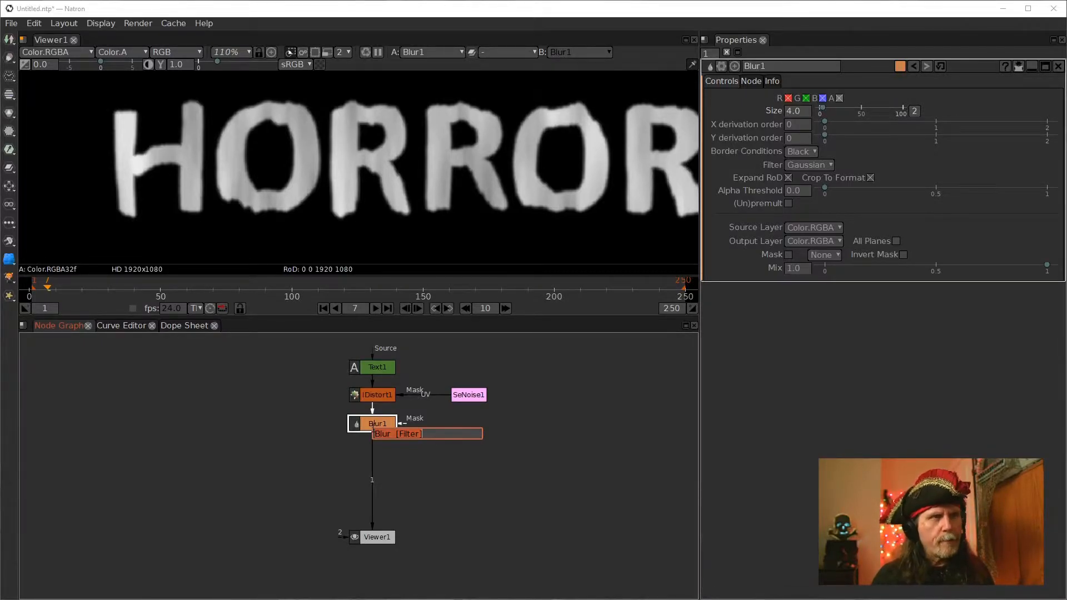
key(BackSpace)
text(i)
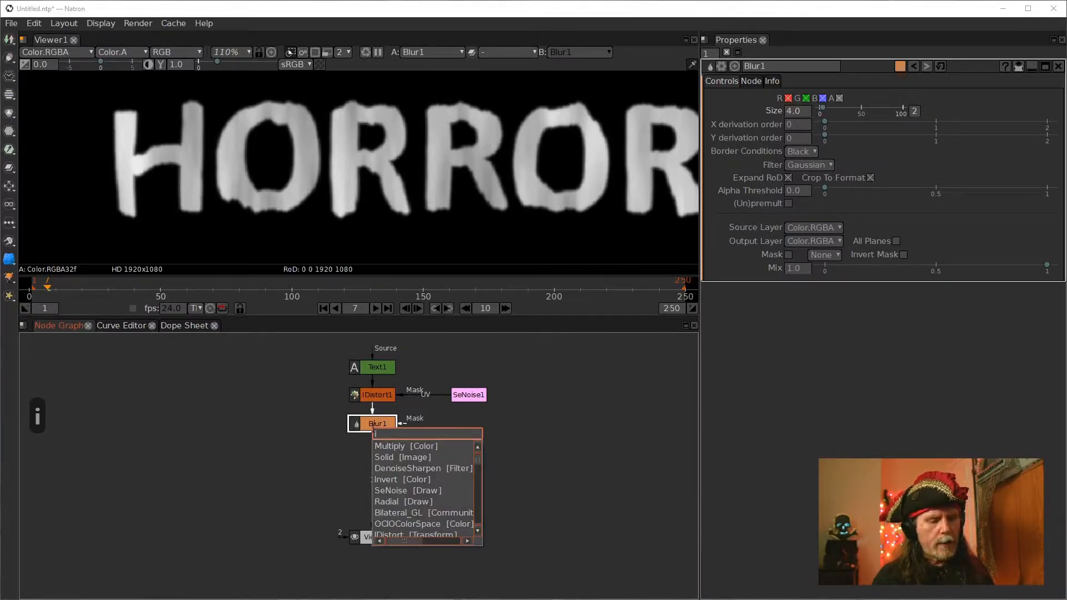
text(d)
key(Down)
key(Down)
key(Return)
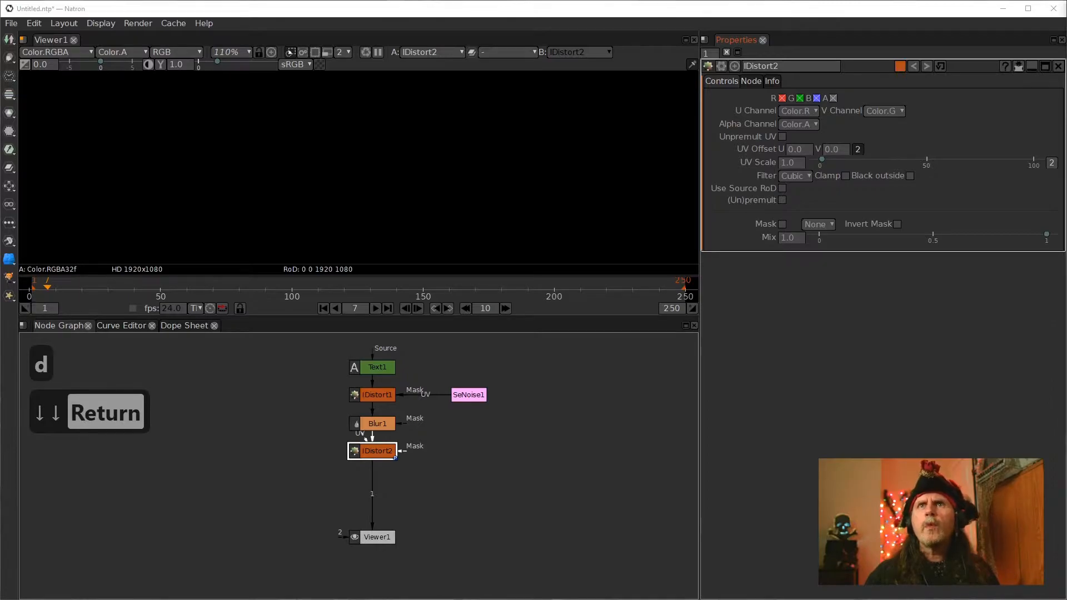
Set the second IDistort's UV Offset to .5 and .5 and its UV Scale to 100
double_click(800, 150)
text(.5)
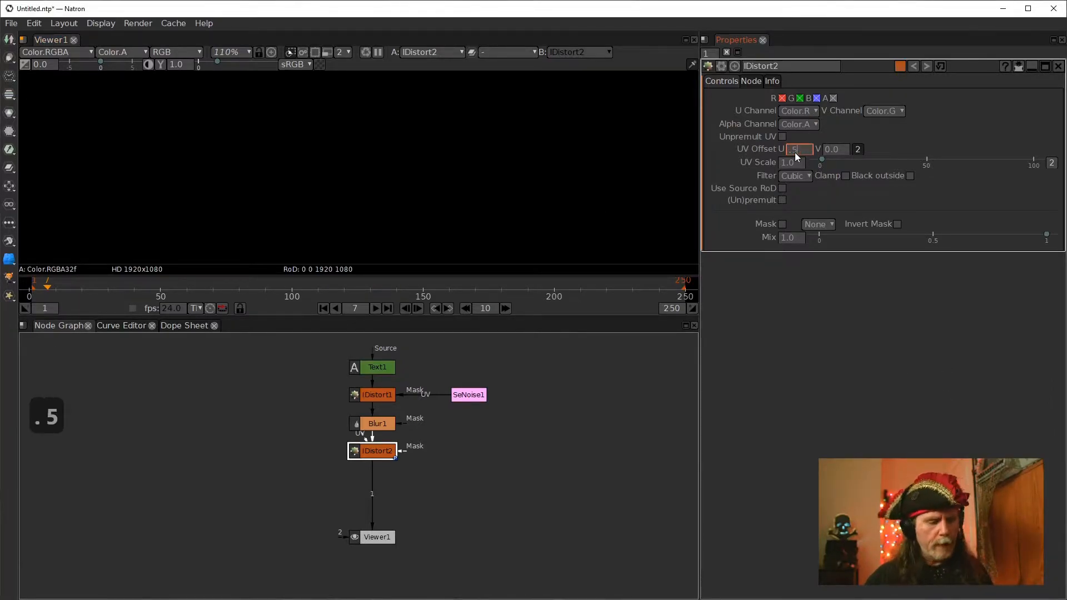
double_click(837, 150)
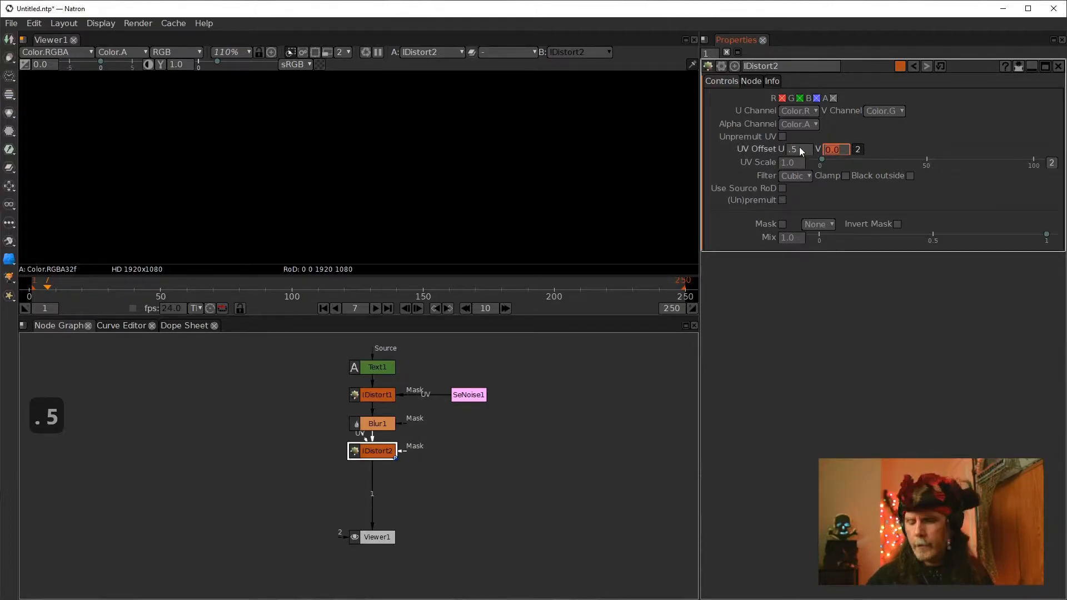
text(.5)
click(813, 319)
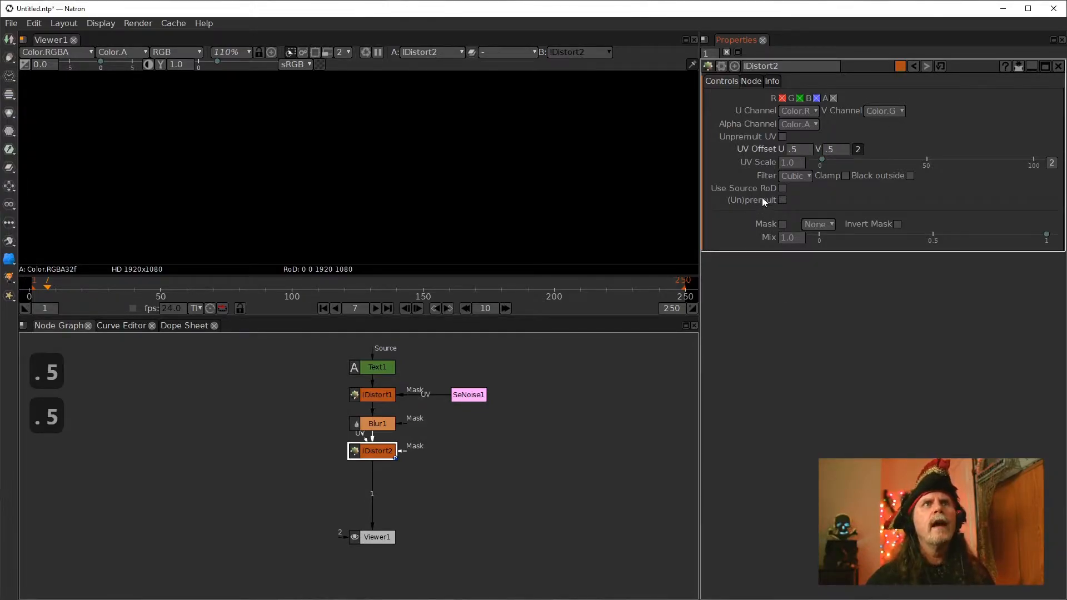
double_click(783, 164)
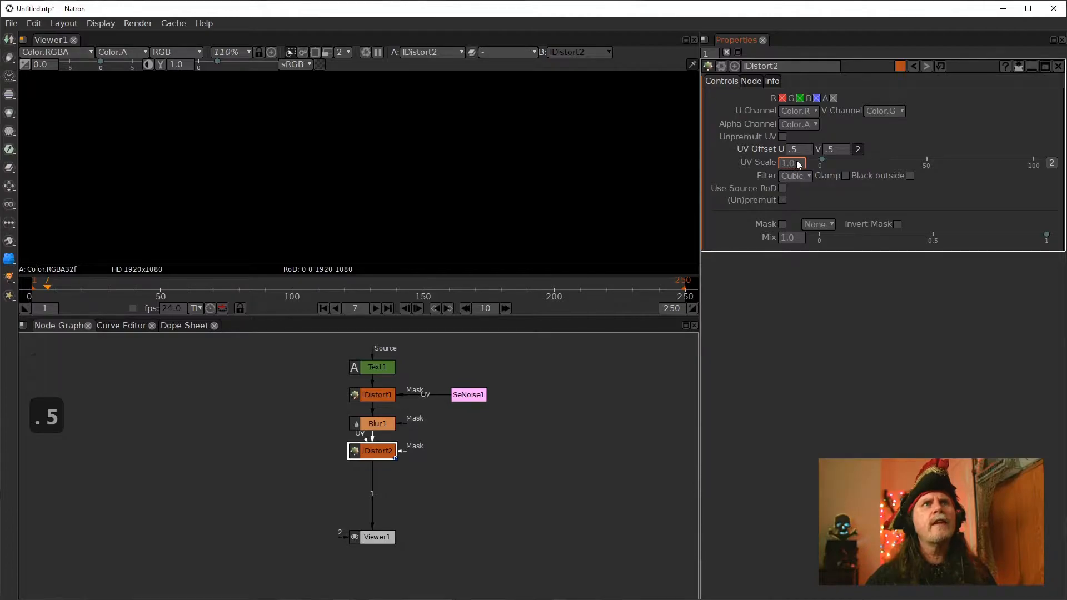
text(100)
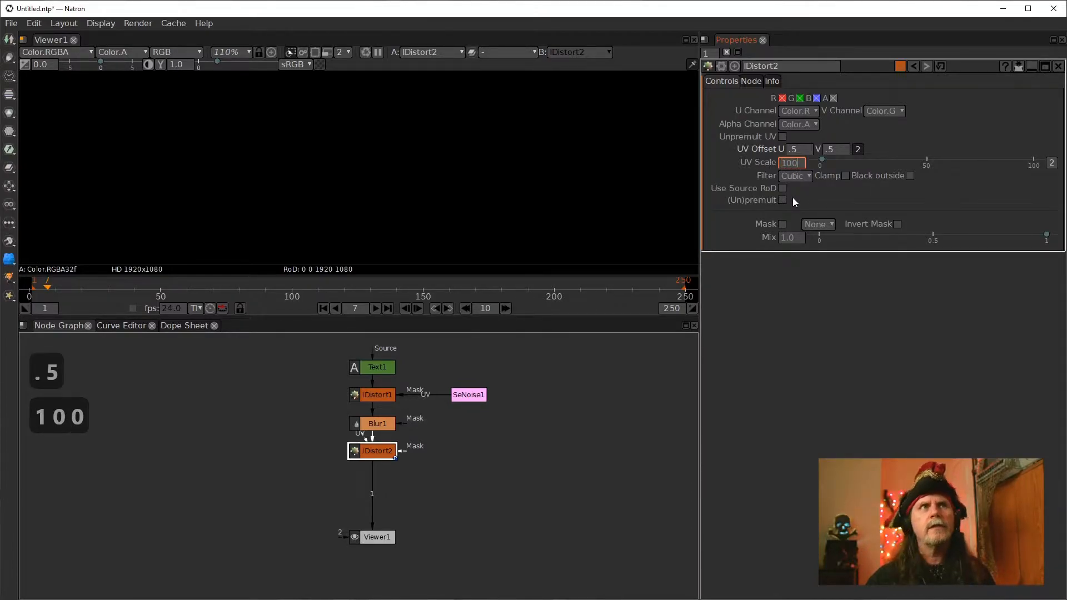
key(Return)
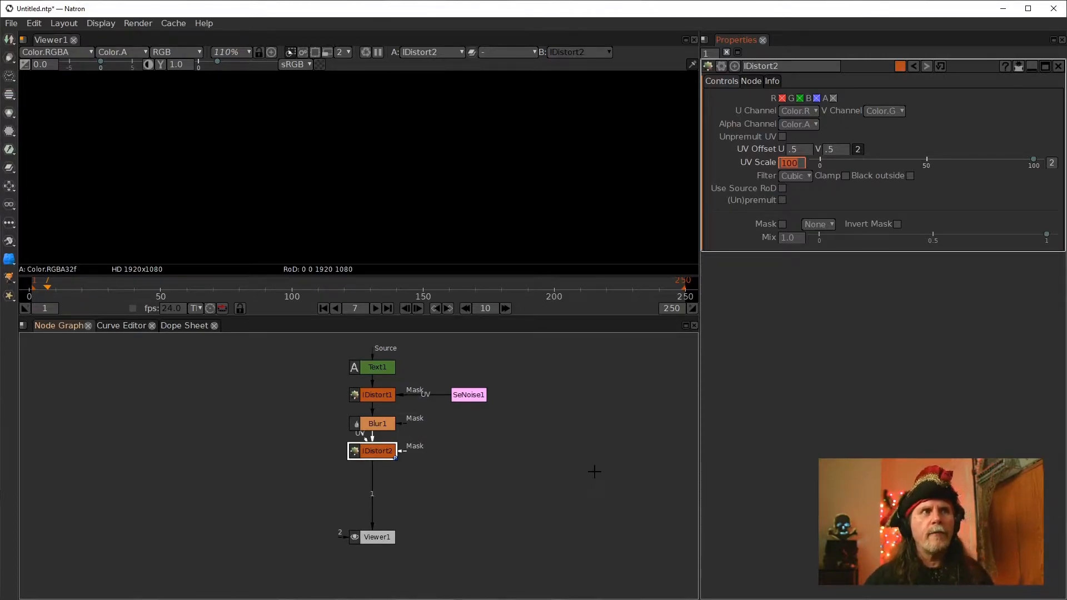
Add a SeExprSimple node beside the second IDistort and connect it to that node's UV input
drag(389, 457, 389, 467)
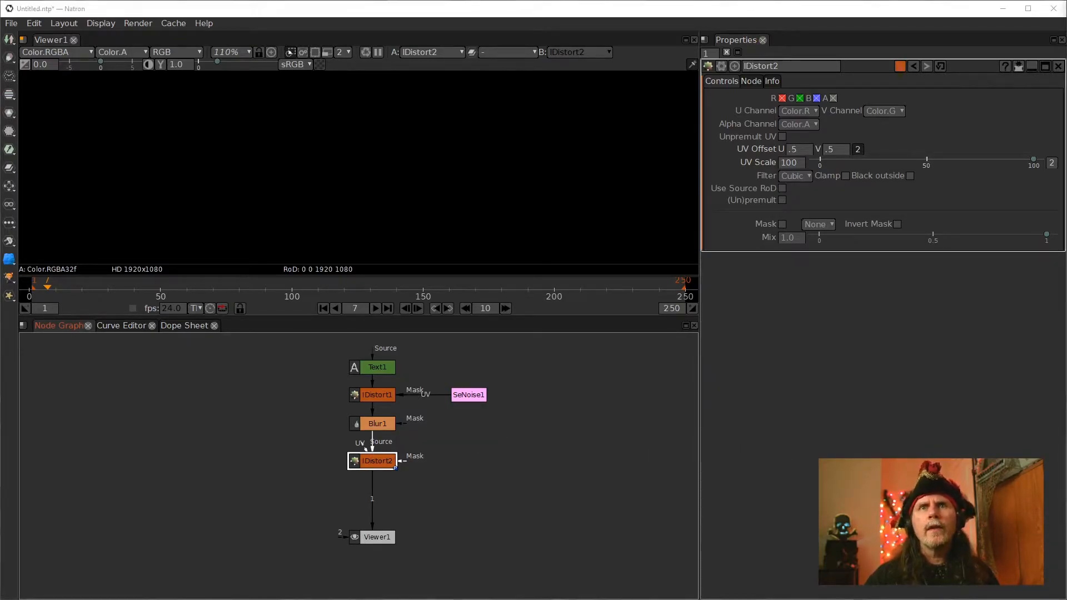
click(441, 462)
key(Tab)
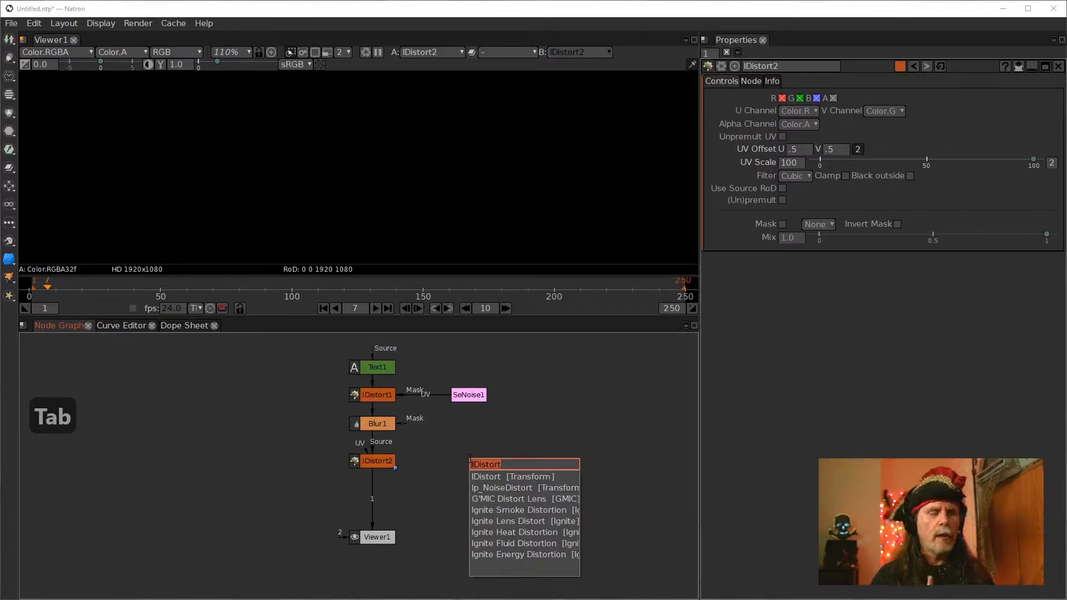
text(see)
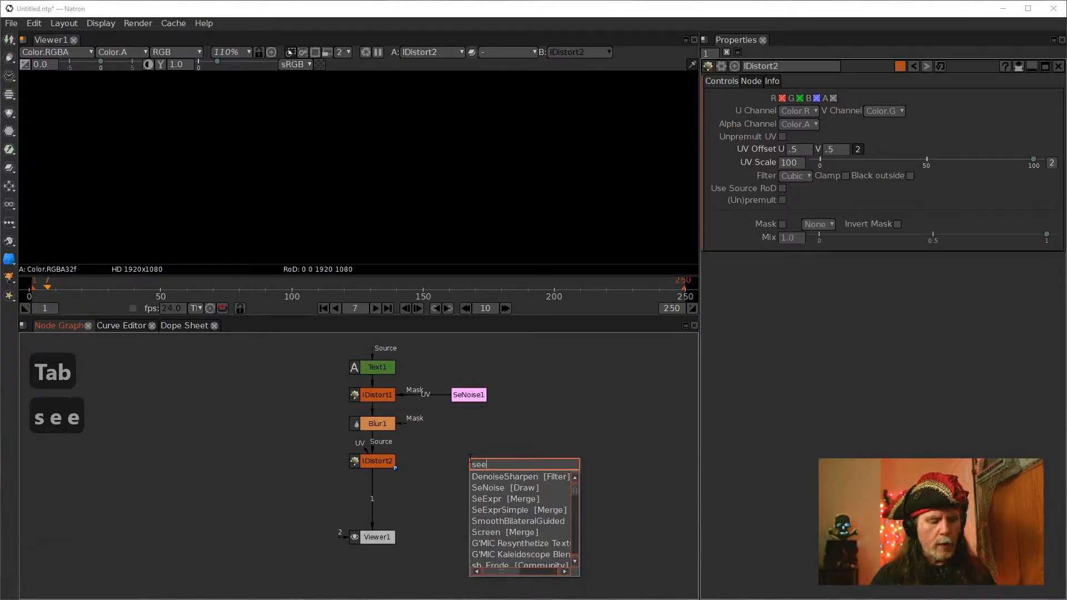
click(501, 511)
drag(507, 510, 465, 448)
click(906, 219)
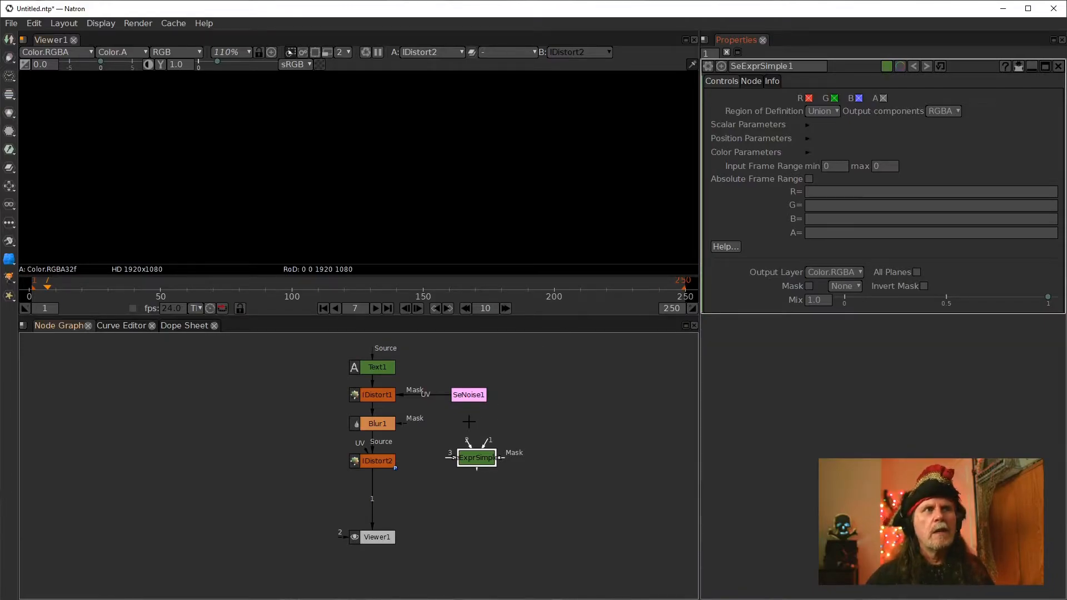
drag(369, 452, 459, 462)
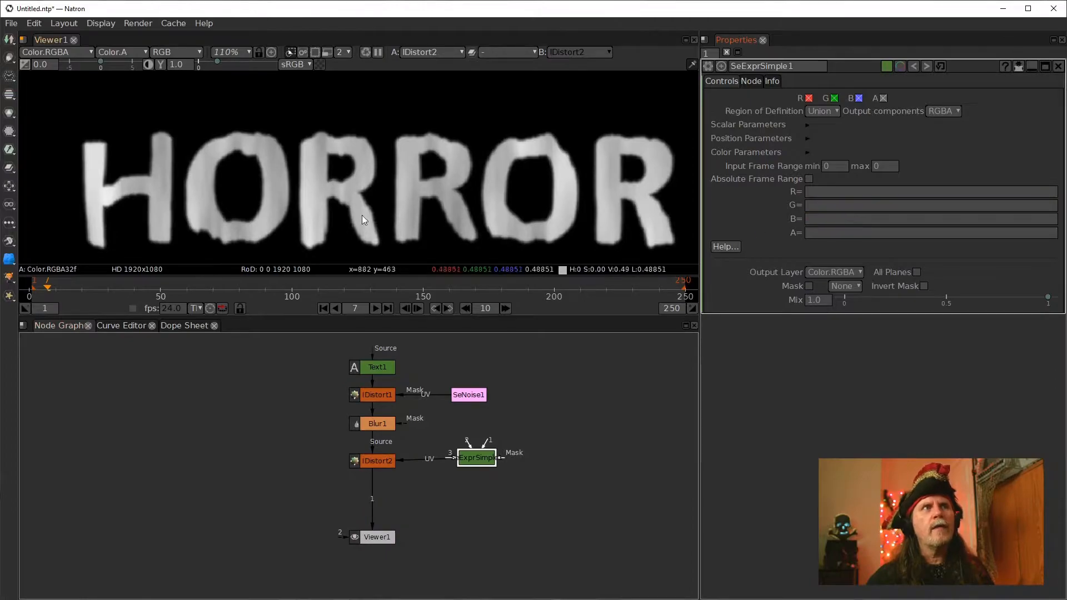
Enter the expression fbm(u) in the SeExprSimple R channel field
click(835, 192)
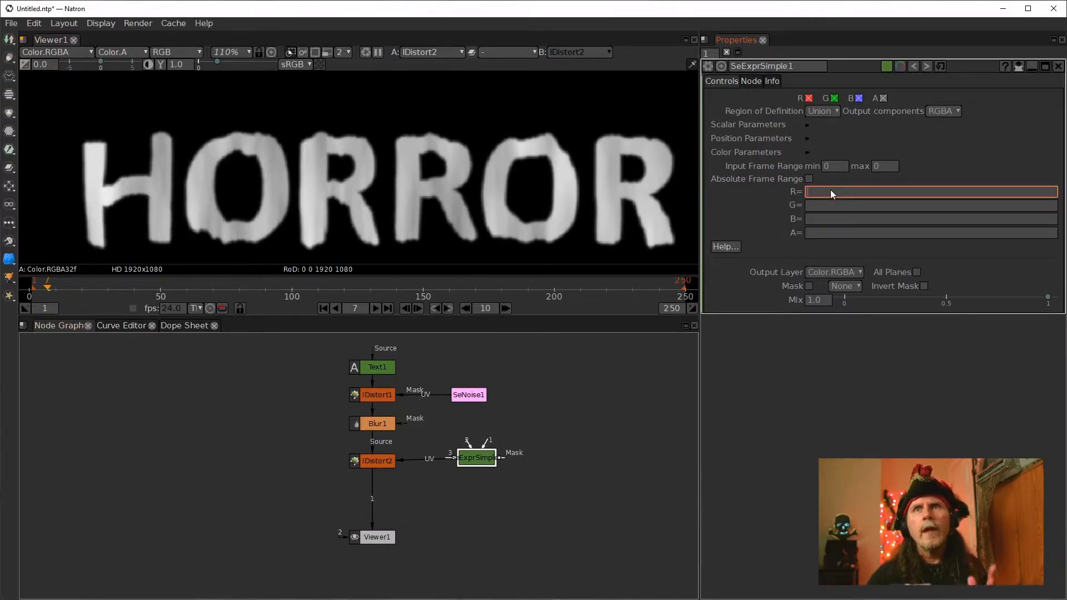
key(alt+Tab)
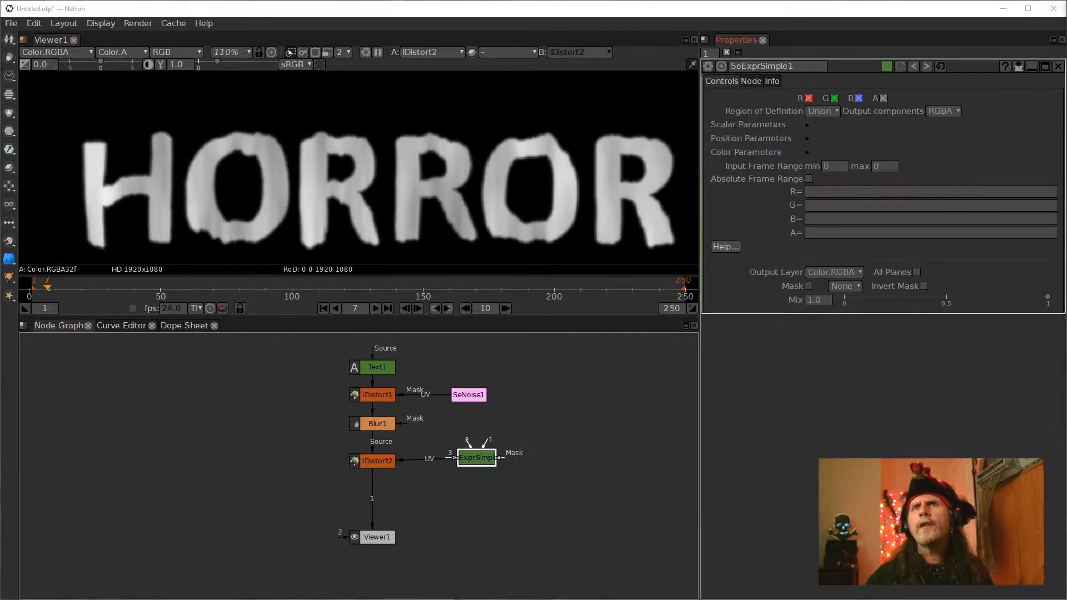
key(Left)
key(Left)
key(Left)
key(Left)
key(Left)
key(Left)
key(Left)
key(Left)
key(Left)
key(Left)
key(Left)
key(Left)
key(Left)
key(Left)
key(Left)
key(Left)
key(Left)
key(Left)
key(Left)
key(Left)
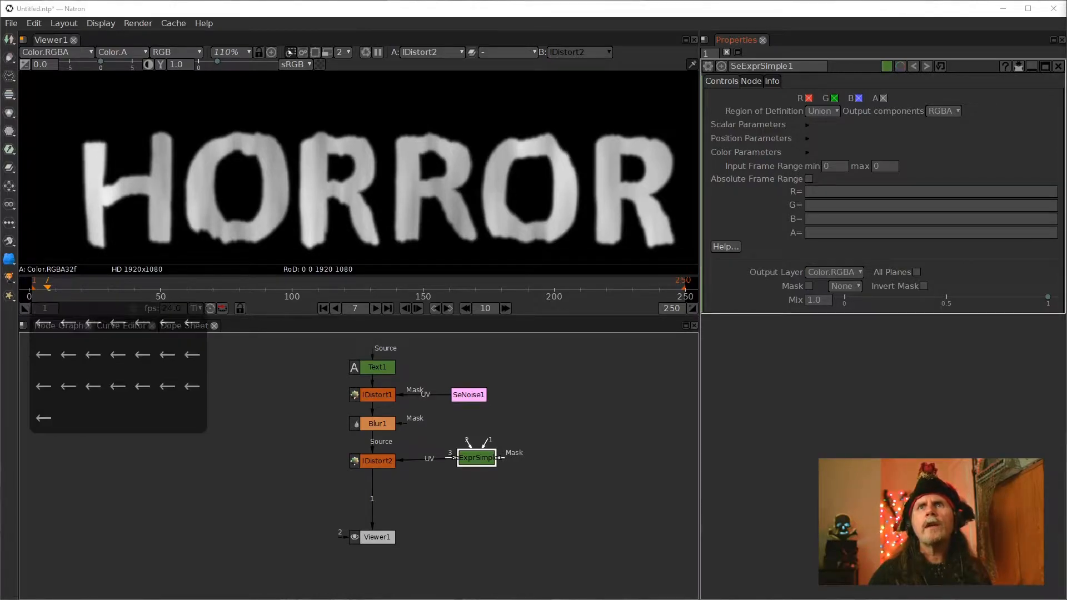
click(853, 193)
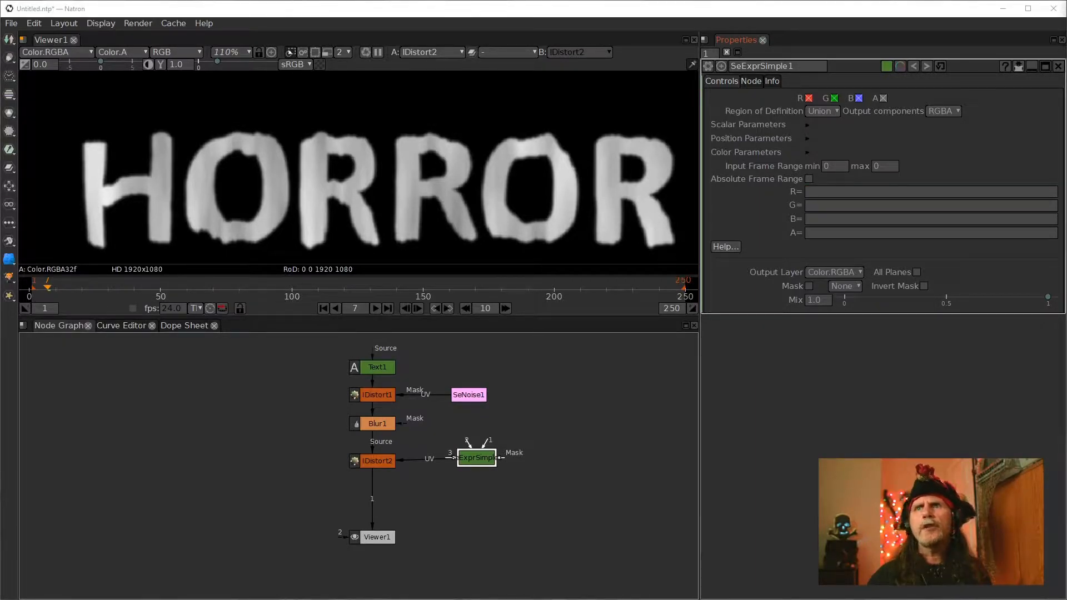
click(850, 193)
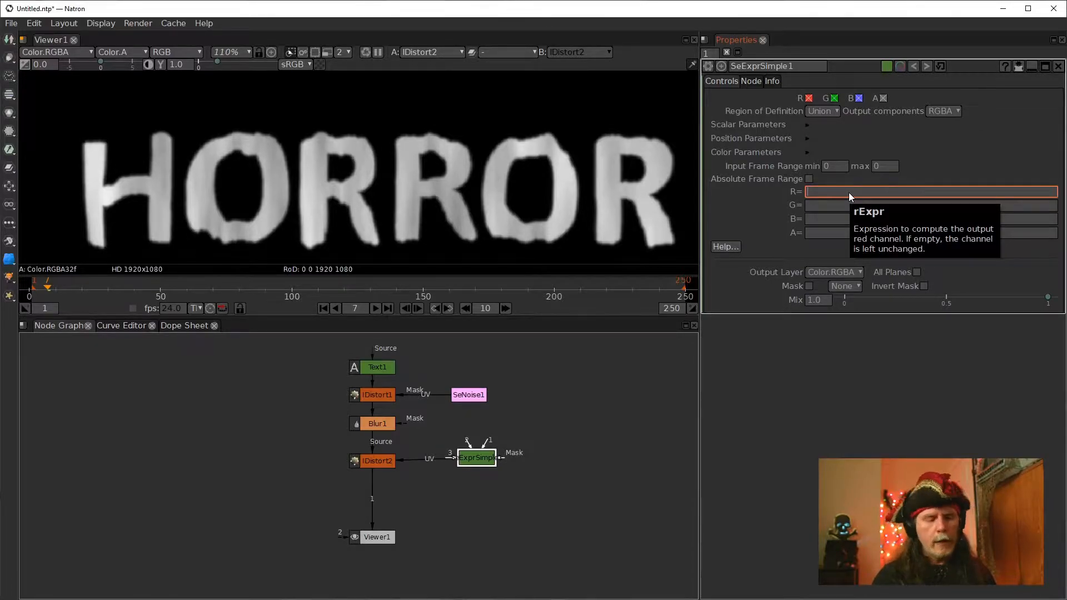
text(fbm)
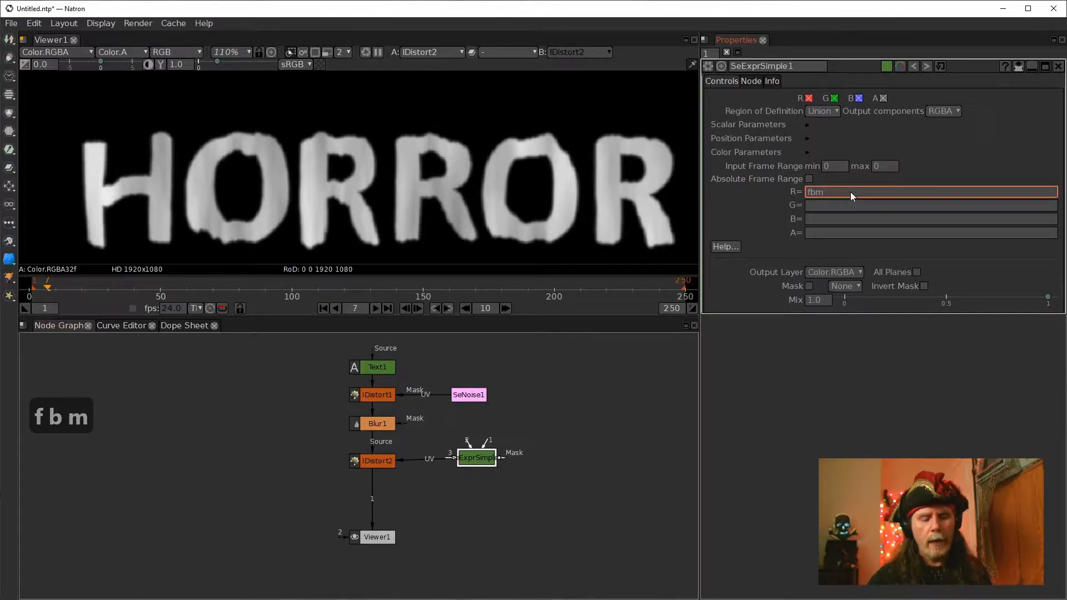
text(())
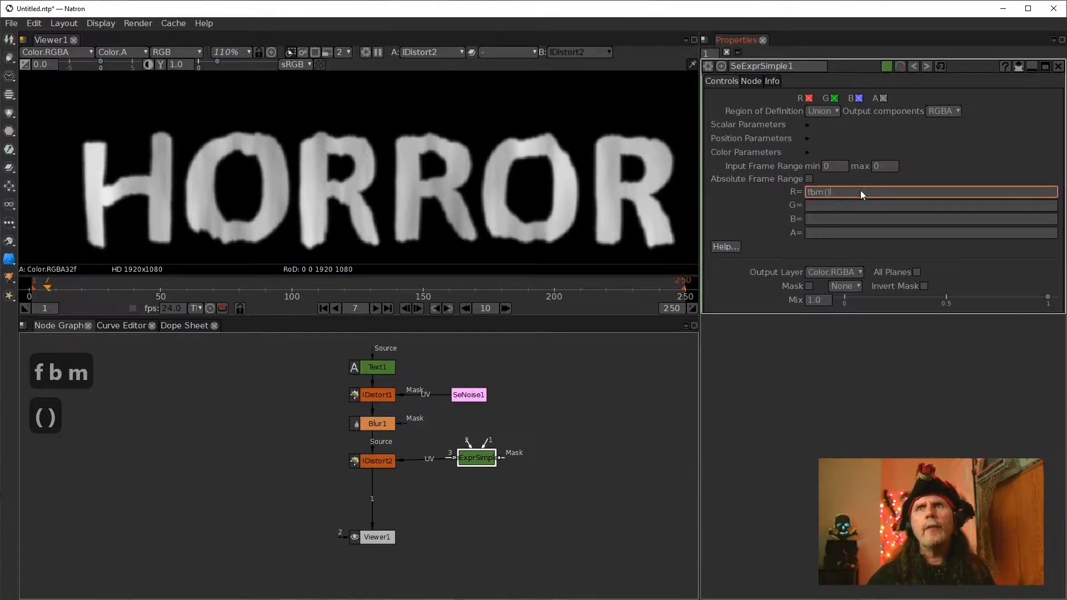
click(827, 191)
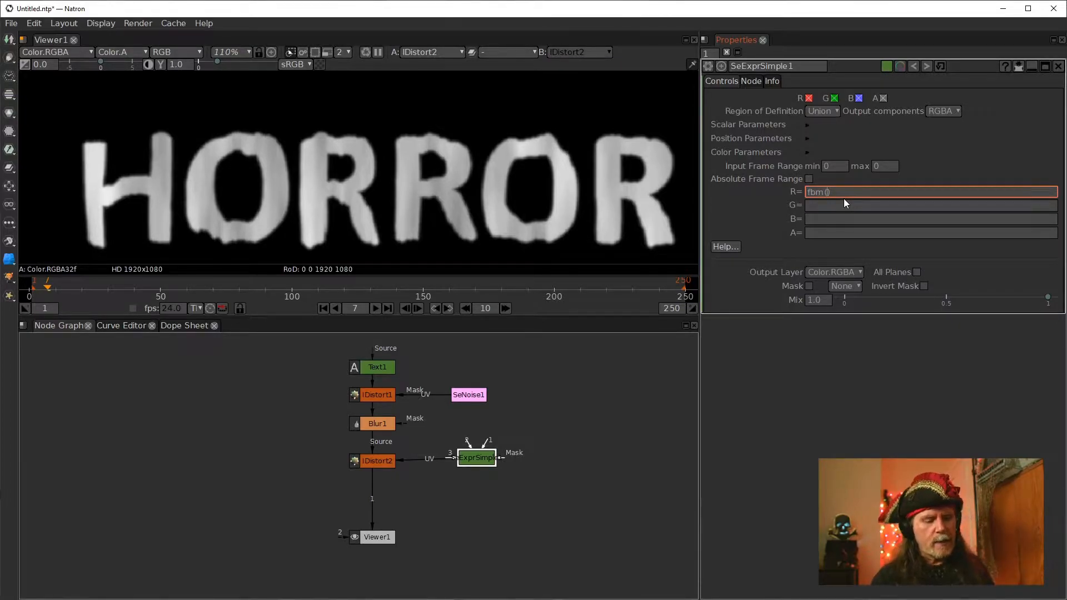
text(u)
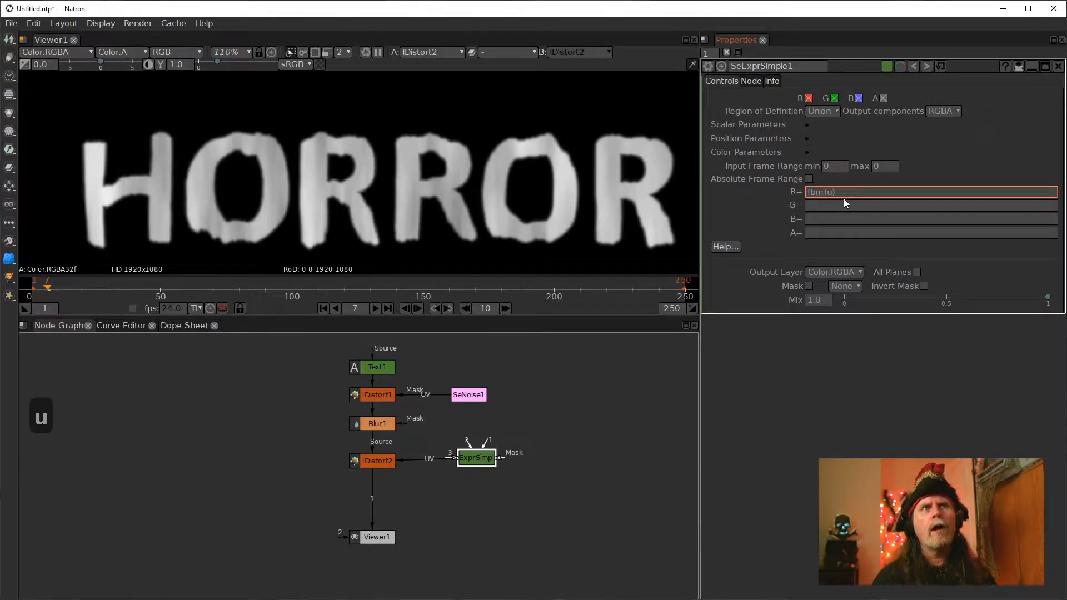
Edit the R expression to fbm([u+(frame*.001),]) so the noise drifts over time
key(Left)
key(Left)
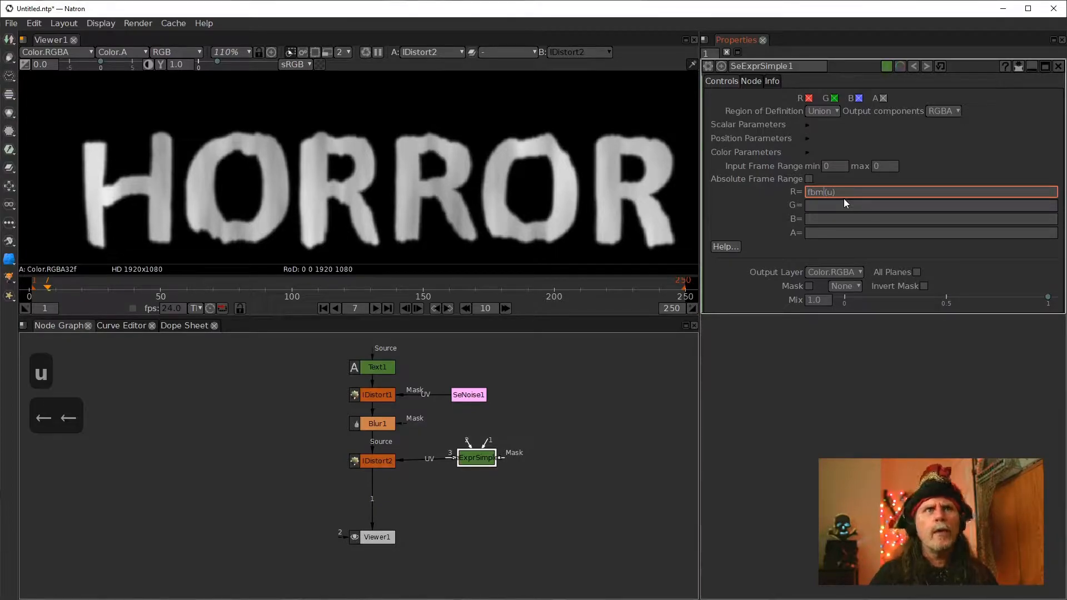
key(Right)
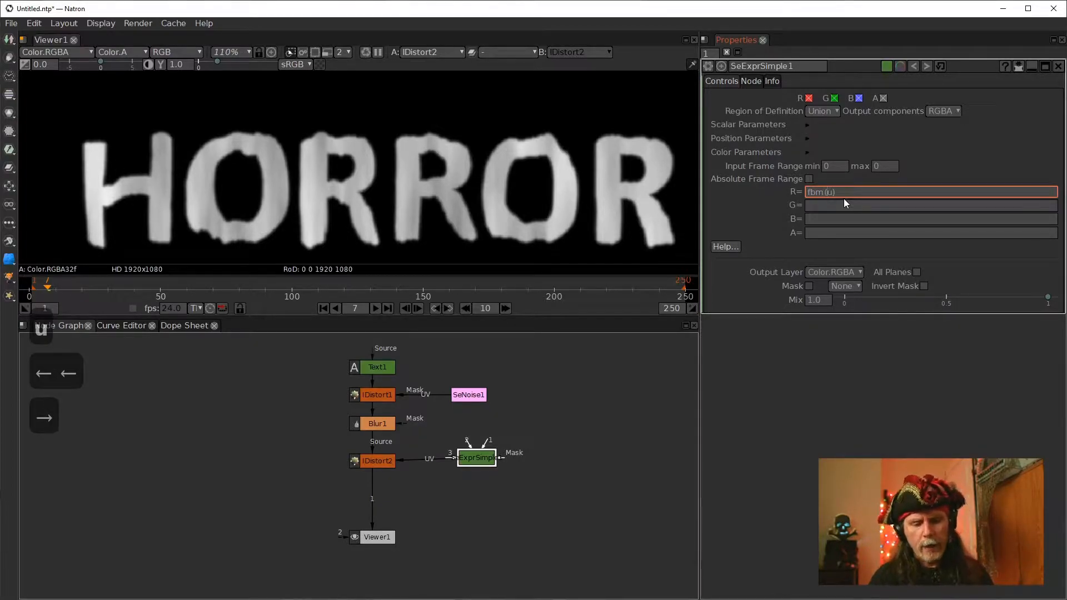
text([)
key(Right)
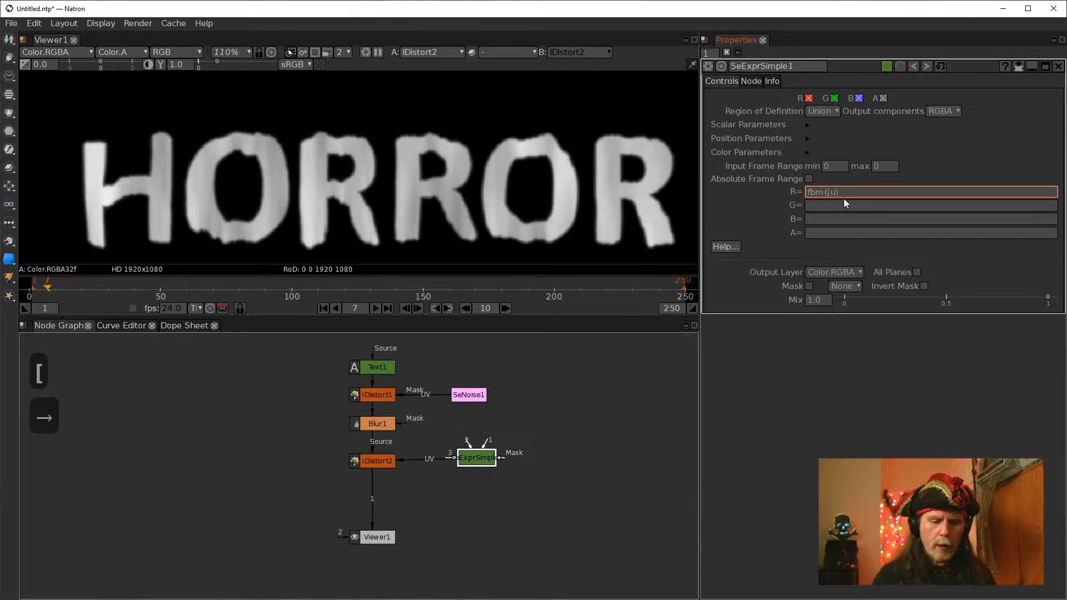
text(+)
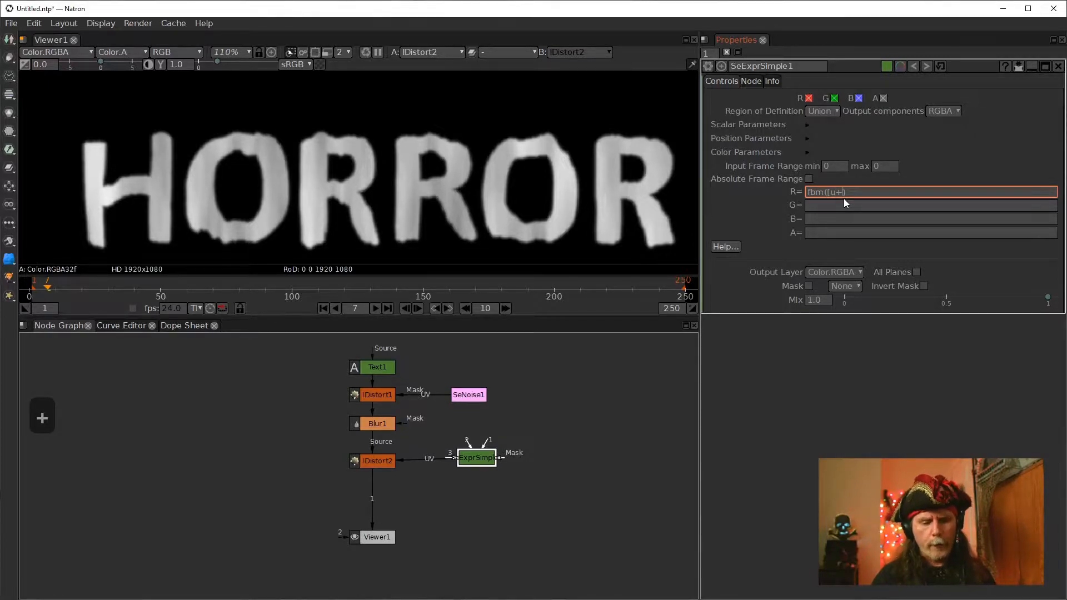
text())
key(BackSpace)
text(])
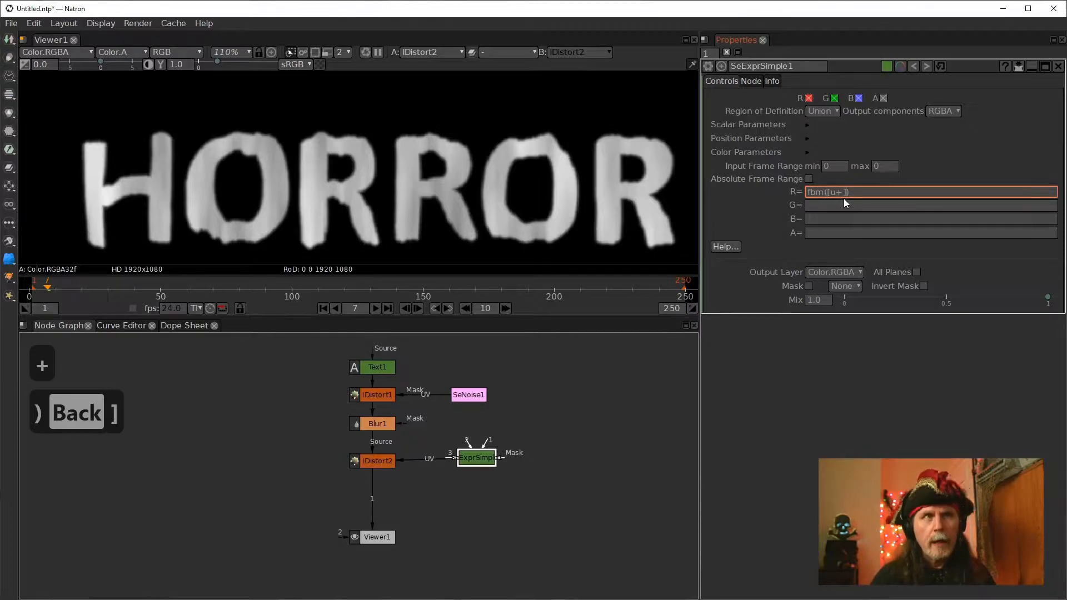
key(Left)
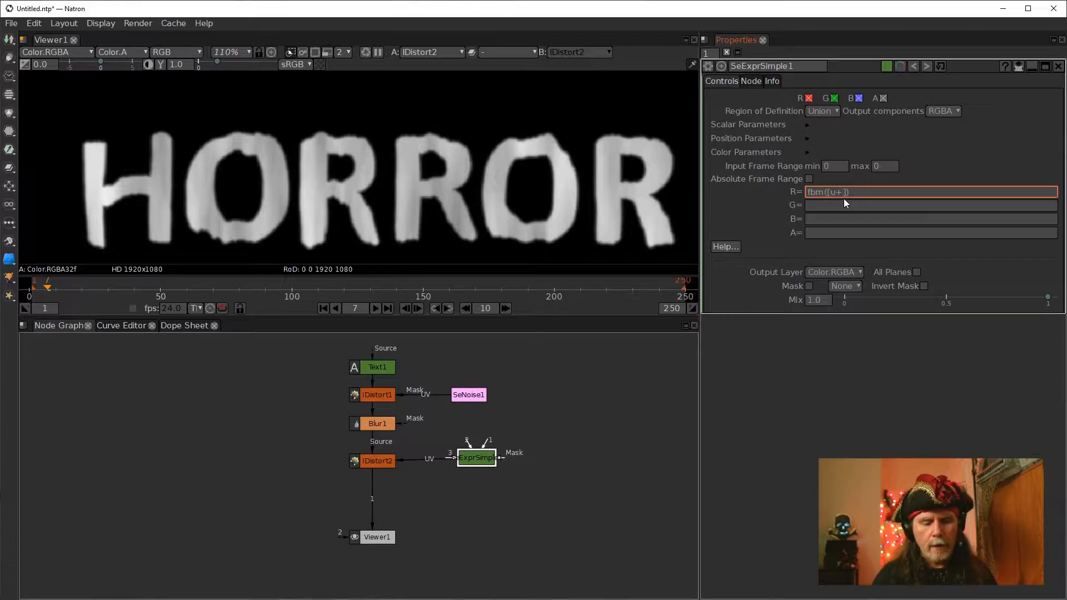
text(()
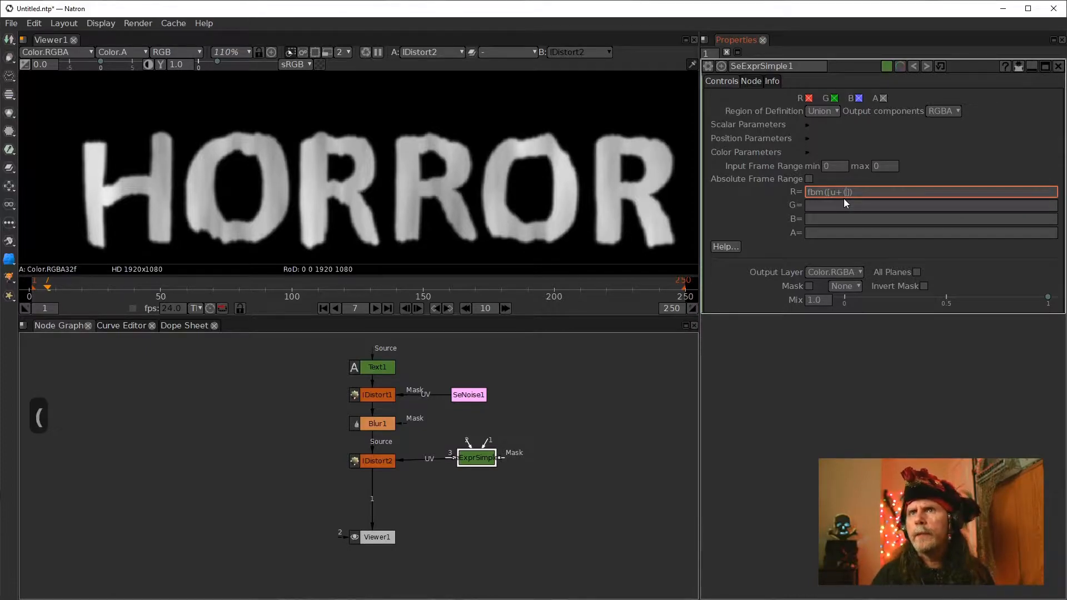
text())
text(frame)
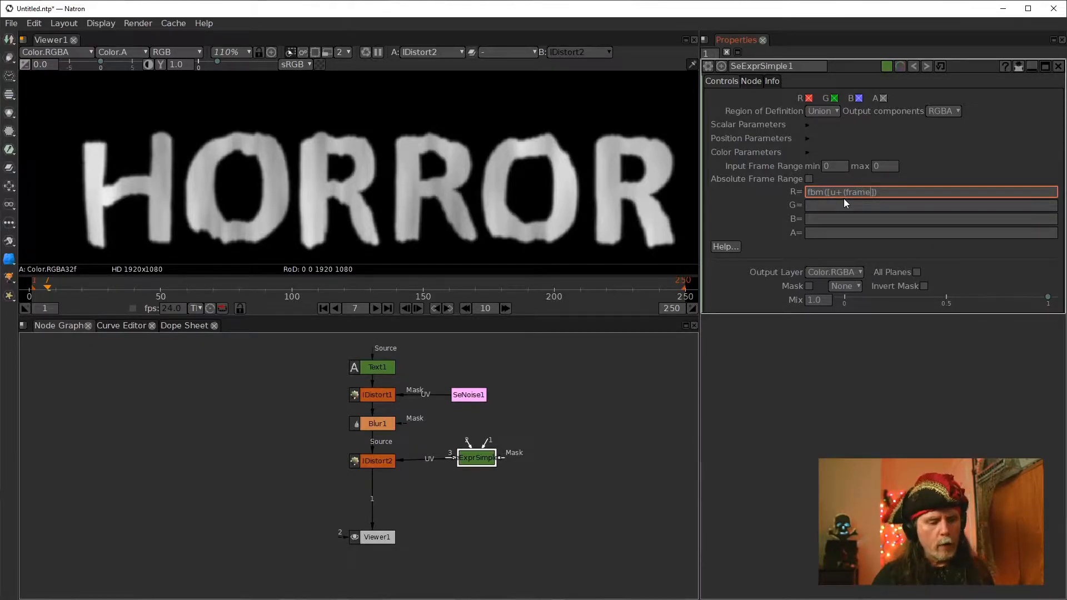
text(*)
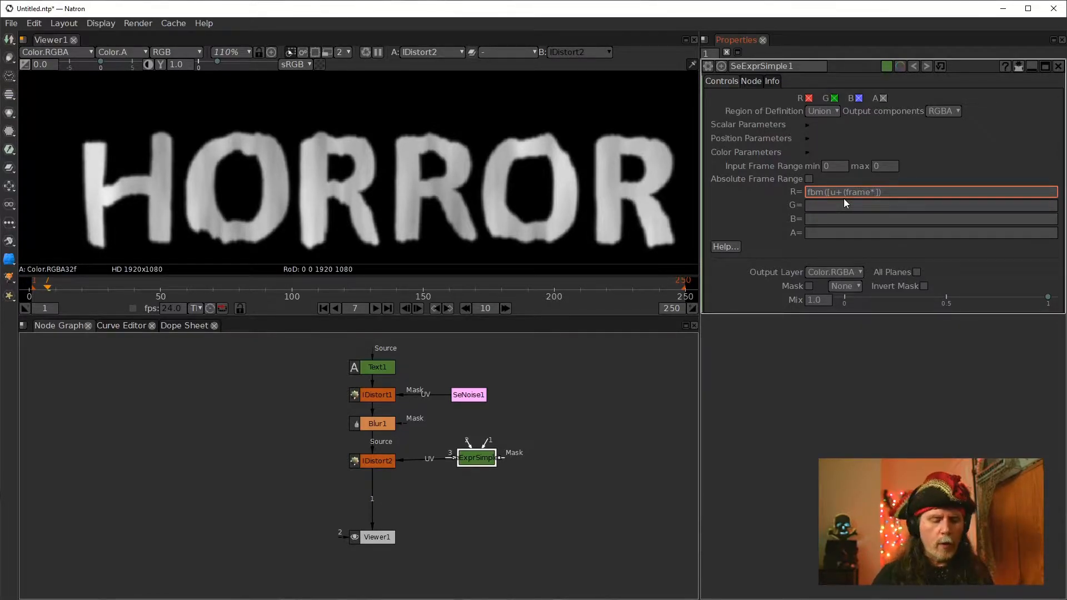
text(.00)
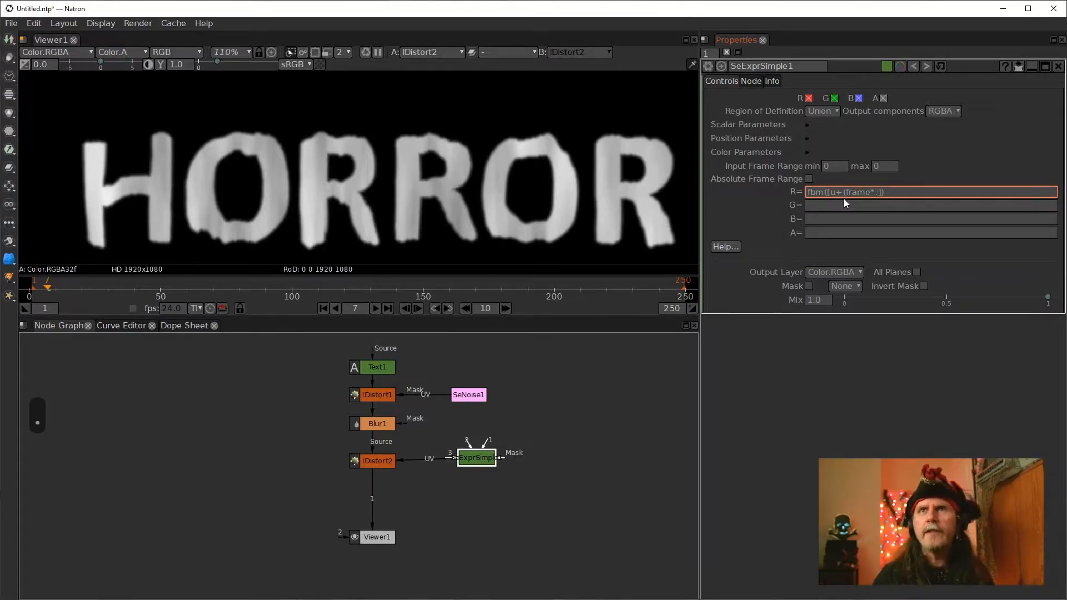
text(1)
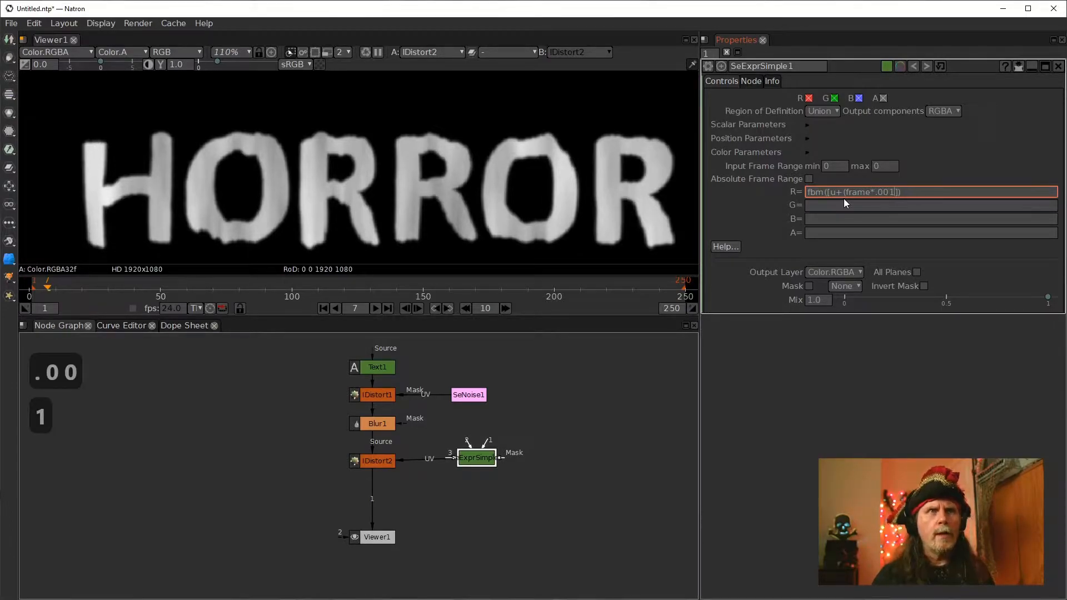
text())
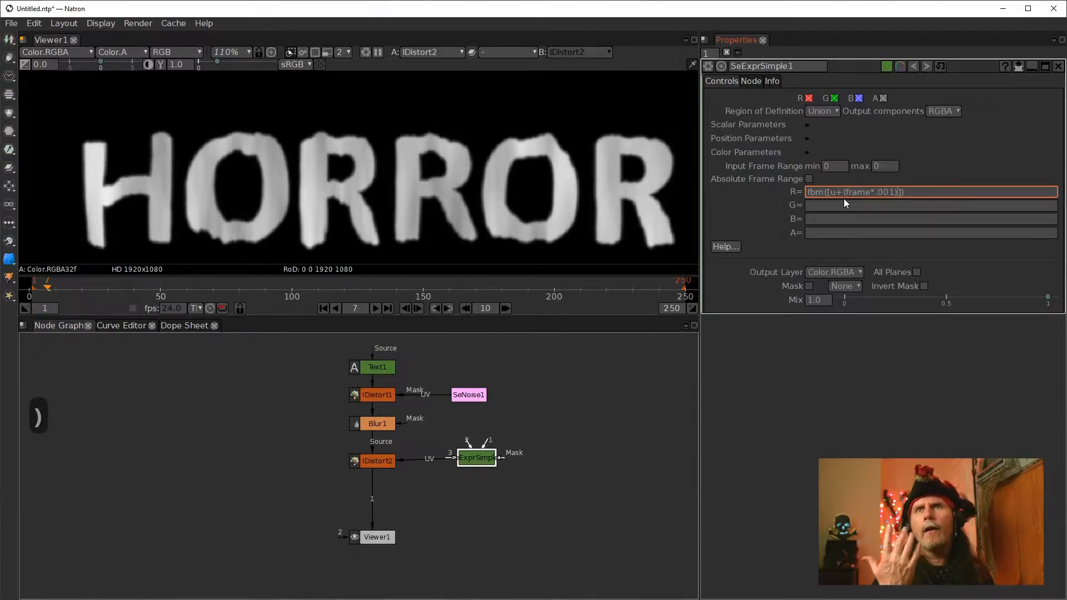
text(,)
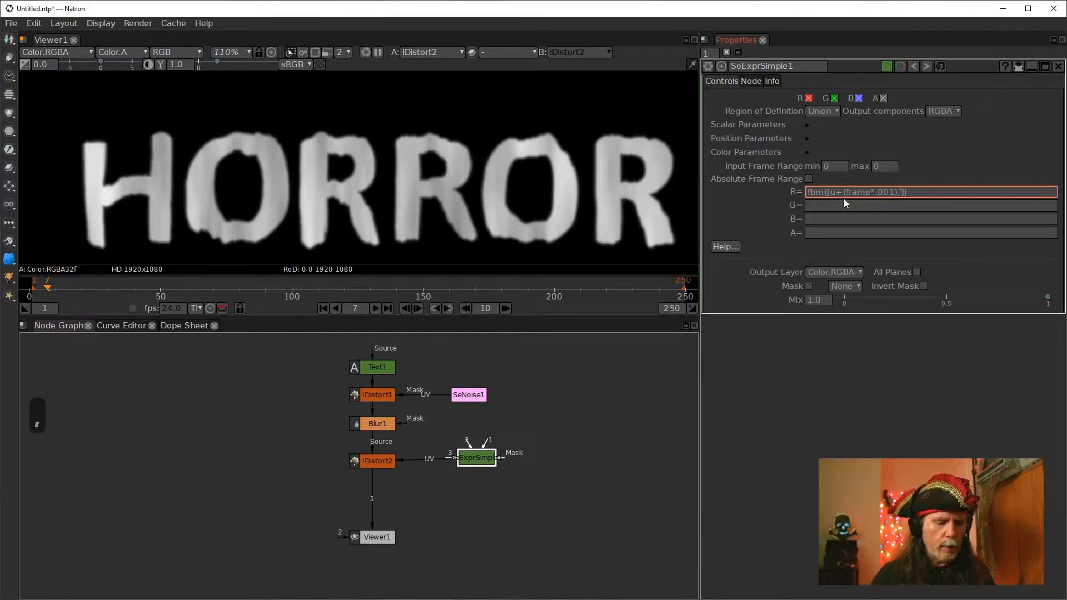
text(v)
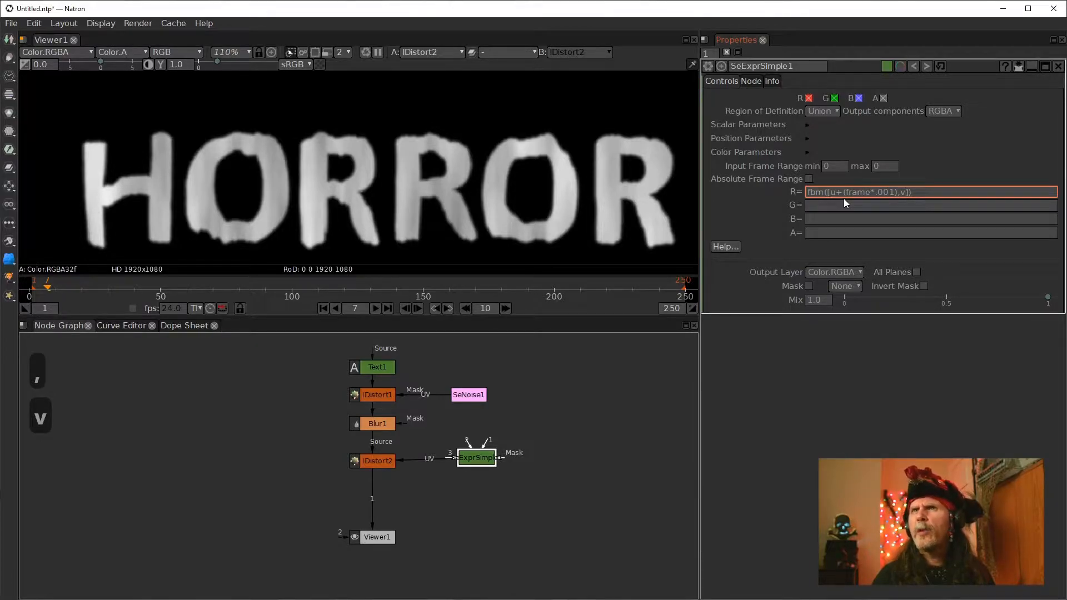
key(BackSpace)
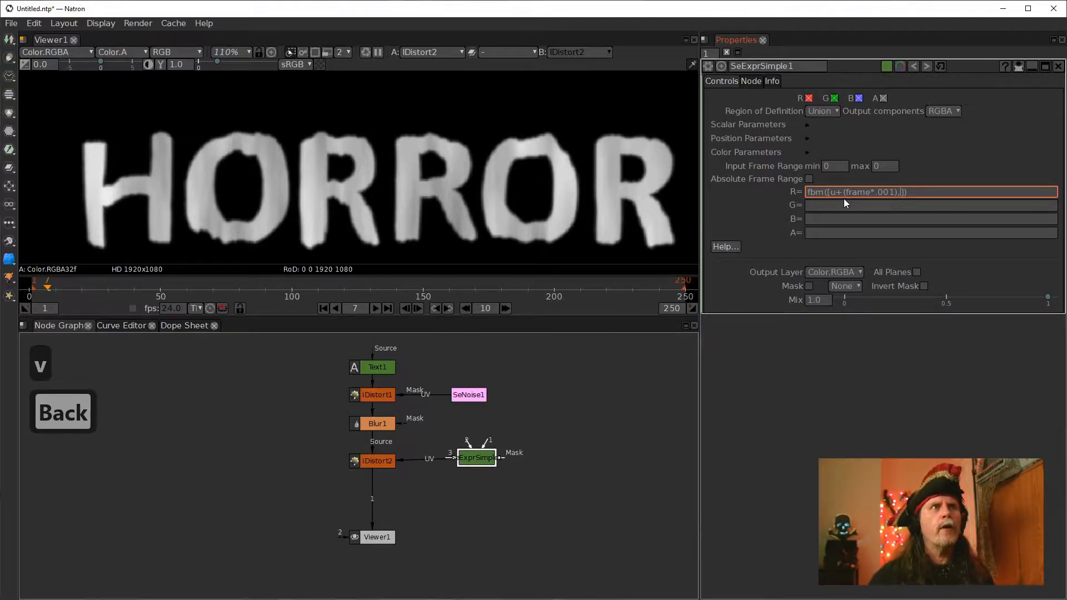
Connect the Viewer to the SeExprSimple node's output
click(370, 498)
drag(371, 499, 476, 457)
Complete the R expression as fbm([u+(frame*.001),v,0]) and apply it
click(892, 192)
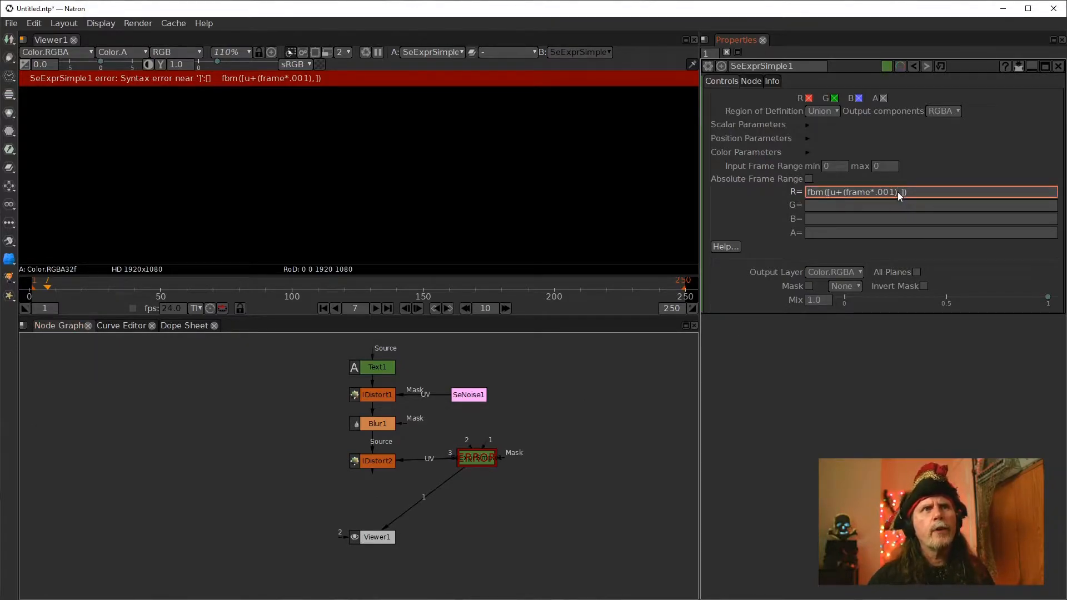
key(Right)
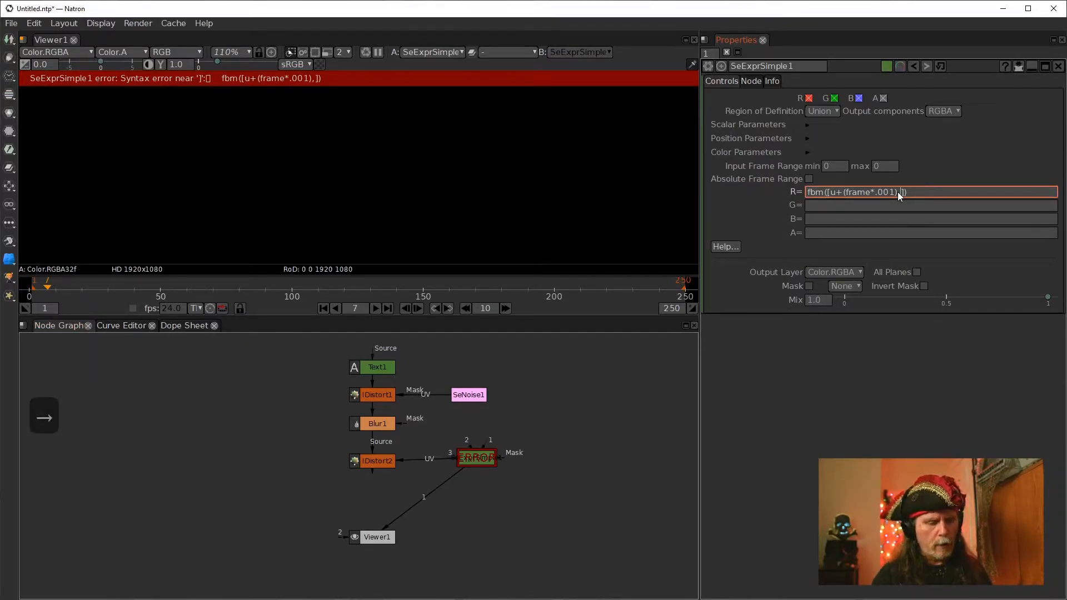
text(v)
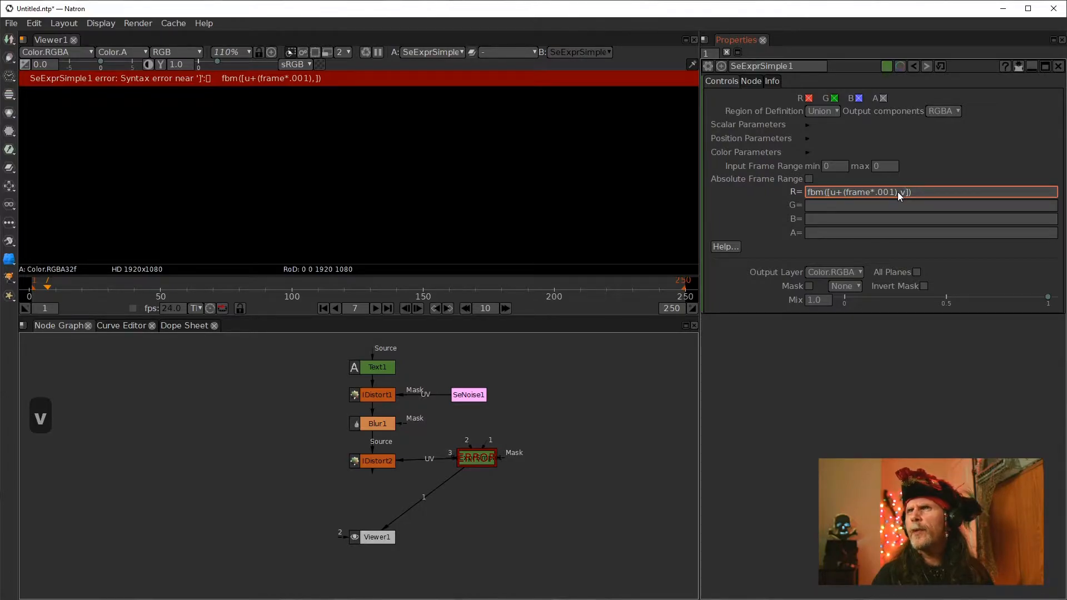
text(,)
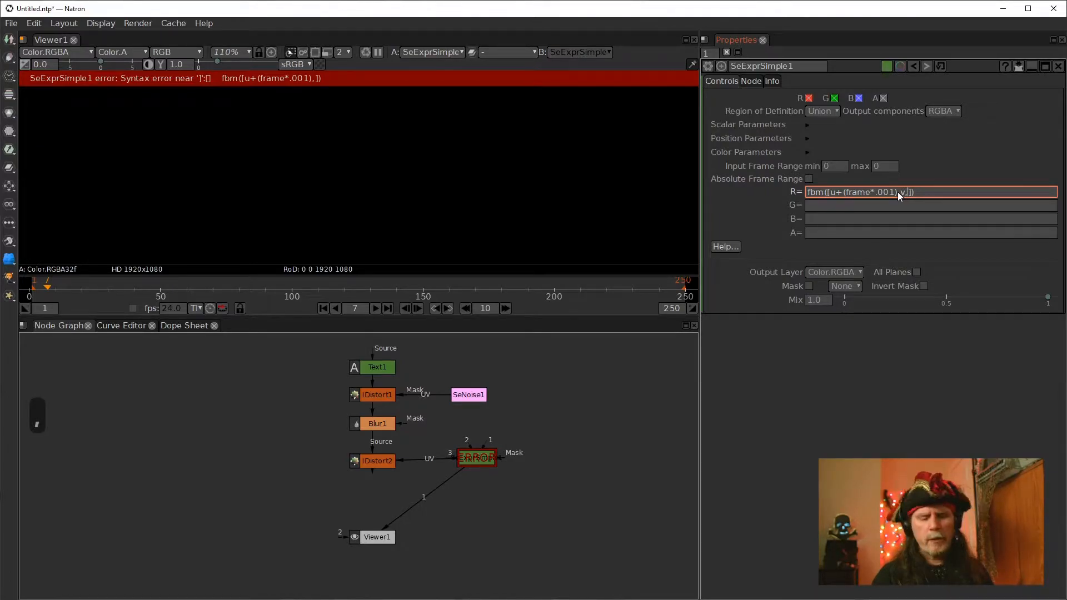
text(0)
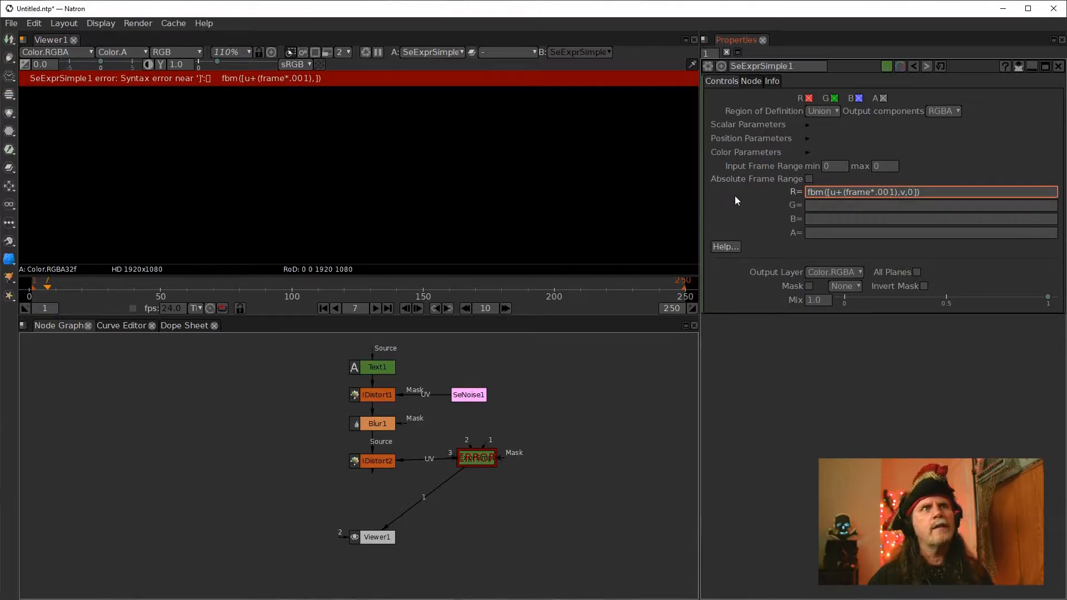
key(Return)
Change the expression's v term to (v/1.7778), giving fbm([u+(frame*.001),(v/1.7778),0]), and apply it
scroll(486, 182, down, 5)
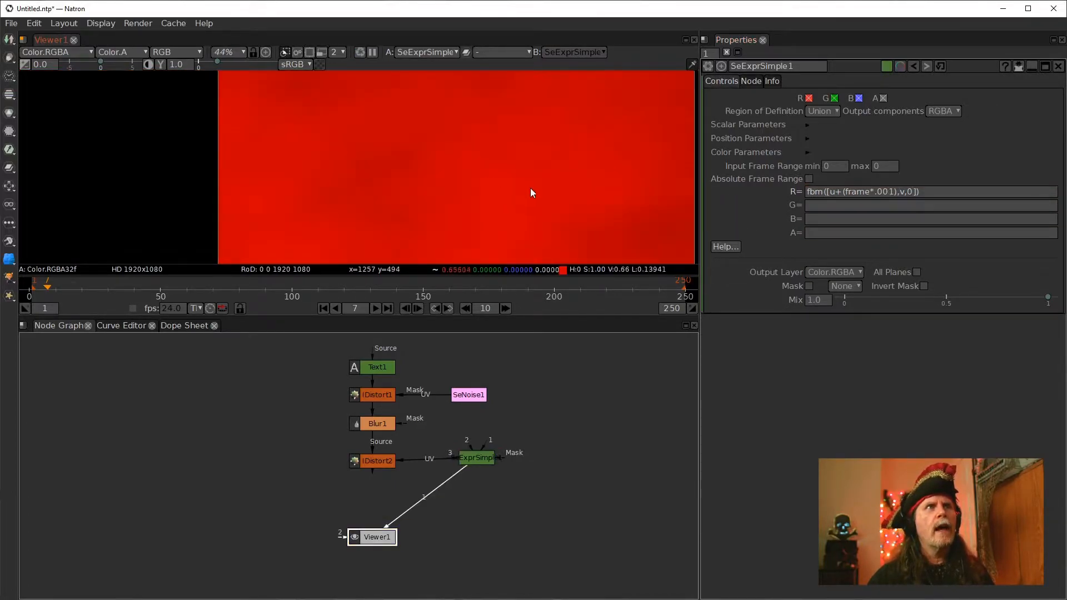
drag(530, 188, 429, 165)
scroll(445, 168, down, 2)
scroll(434, 182, down, 1)
scroll(472, 196, up, 1)
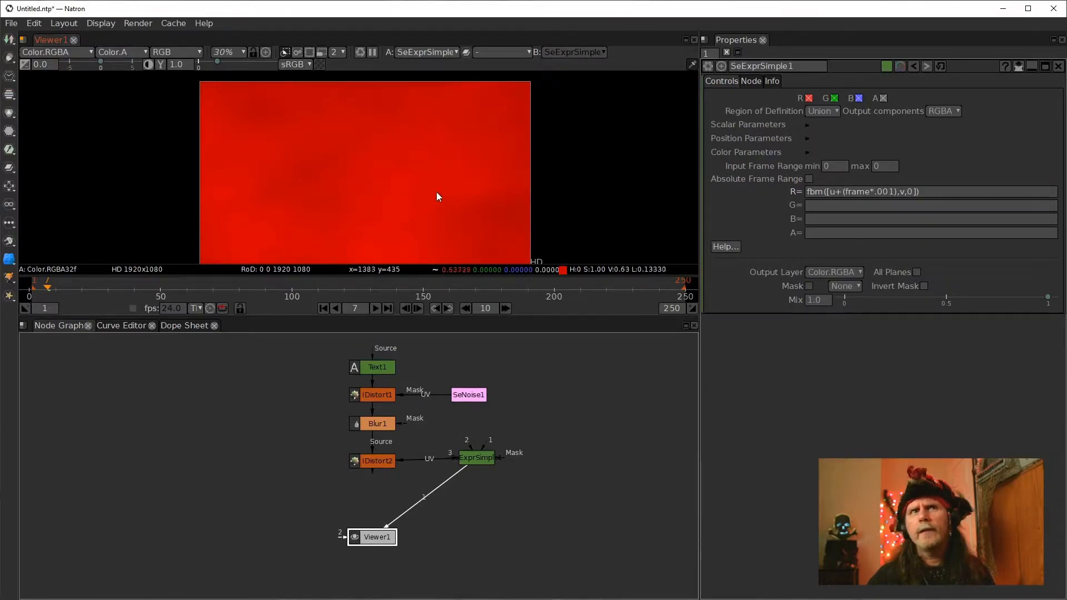
click(956, 193)
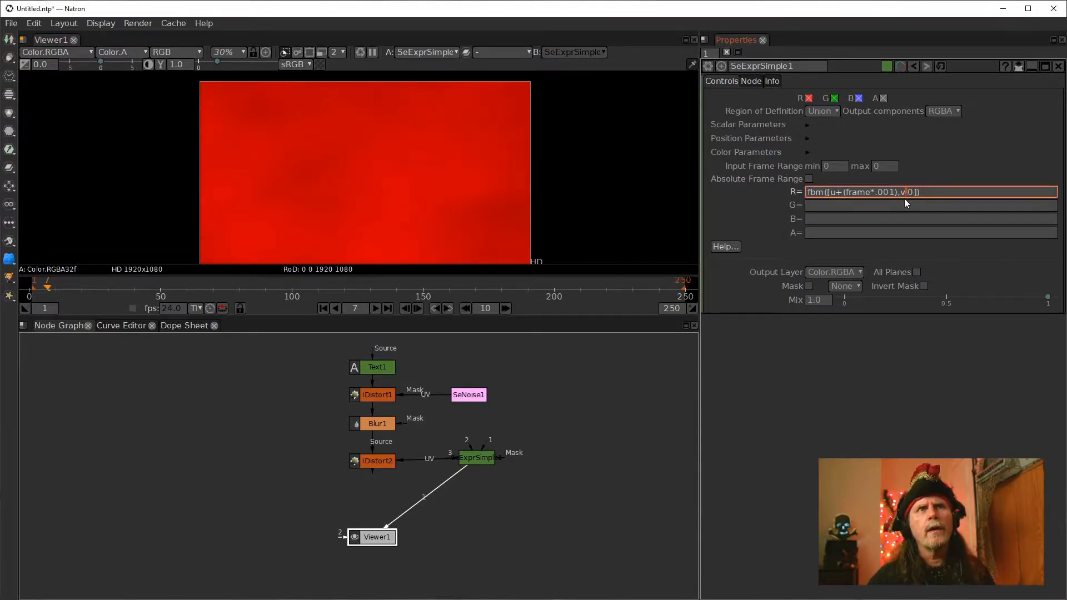
text(,)
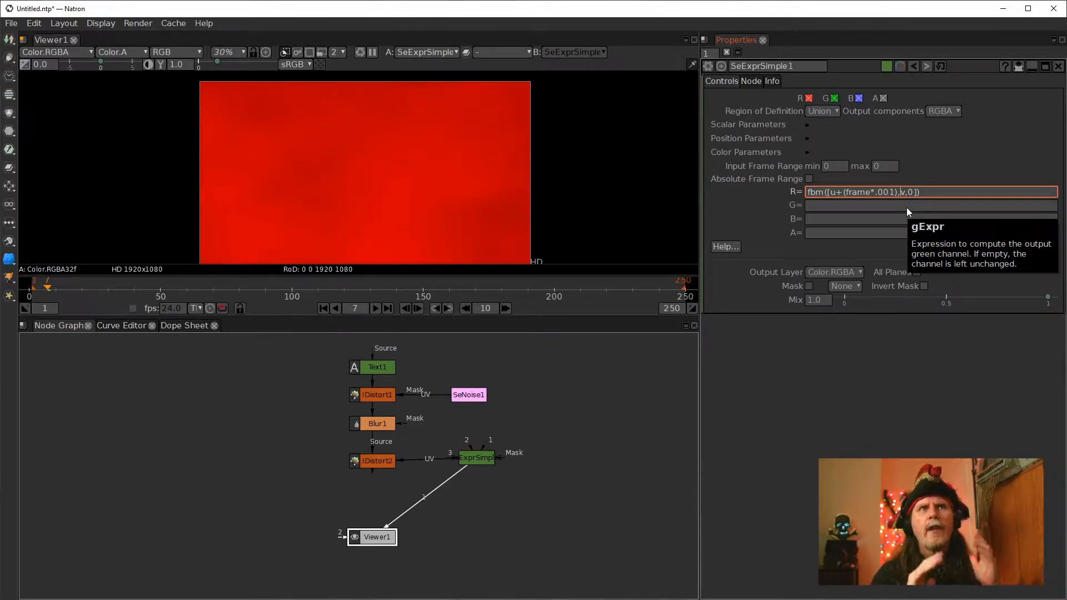
text(()
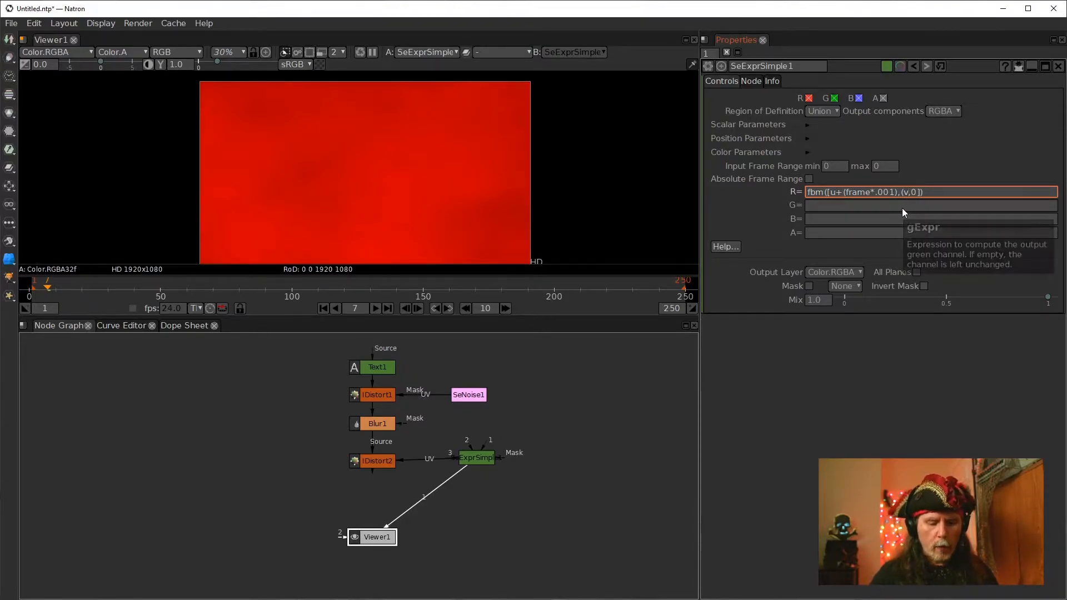
text(/)
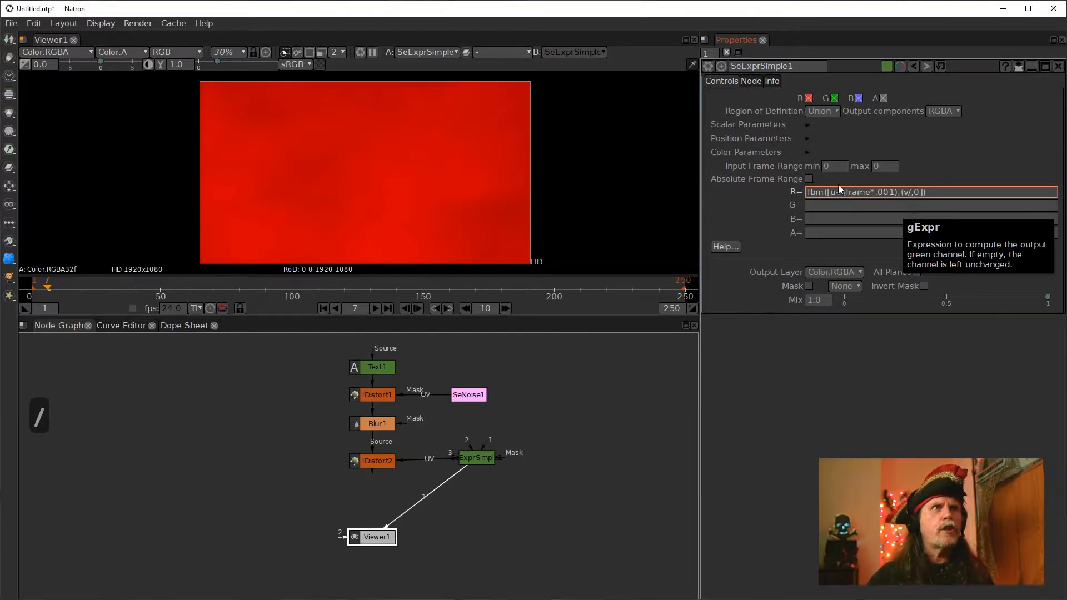
drag(480, 170, 469, 175)
scroll(473, 169, down, 1)
click(907, 192)
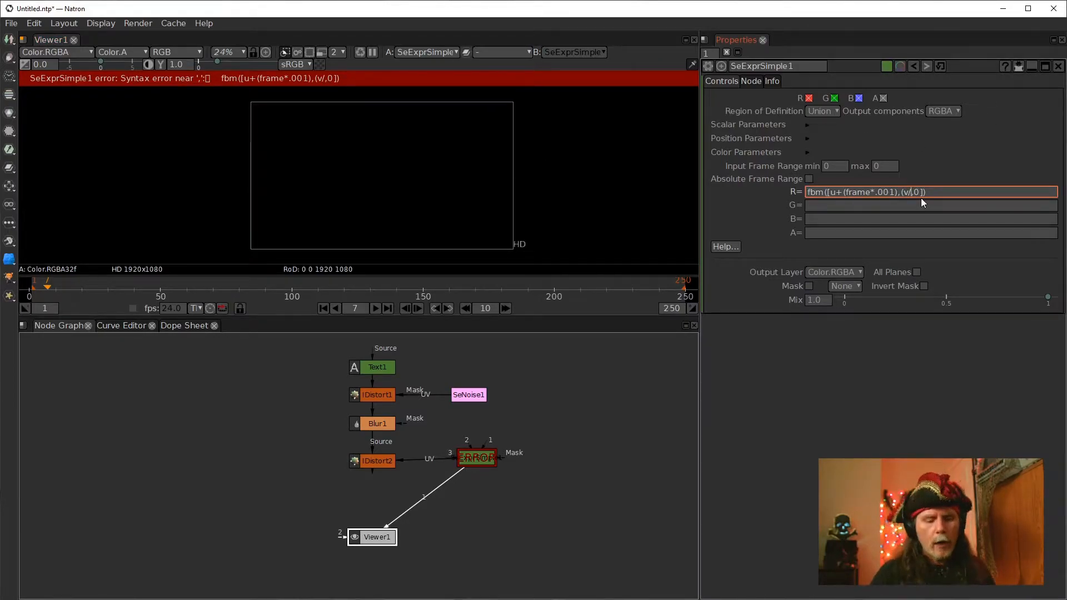
text(1.77)
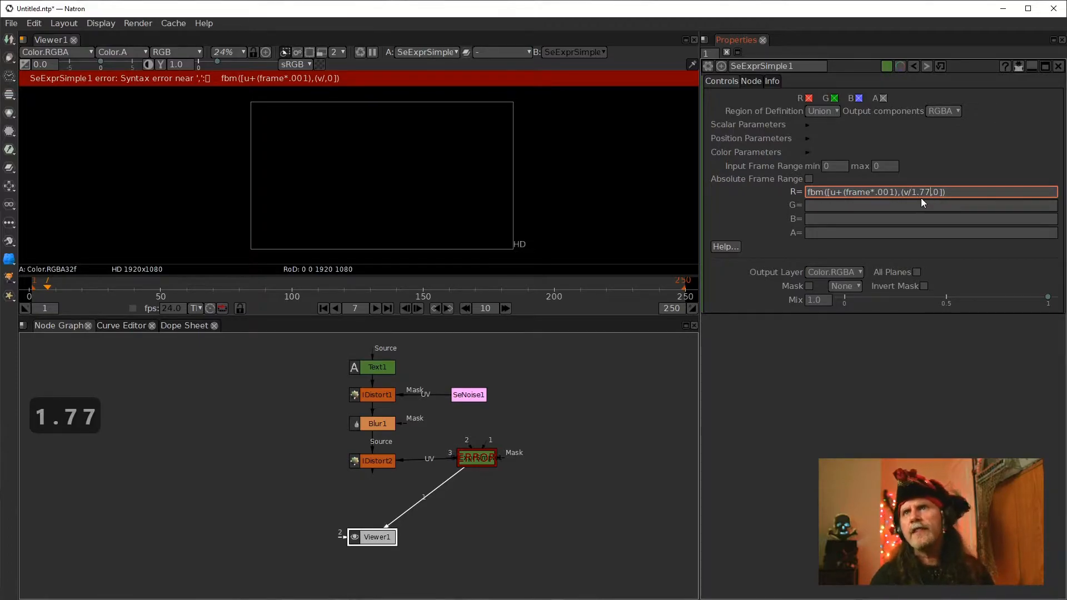
text(78)
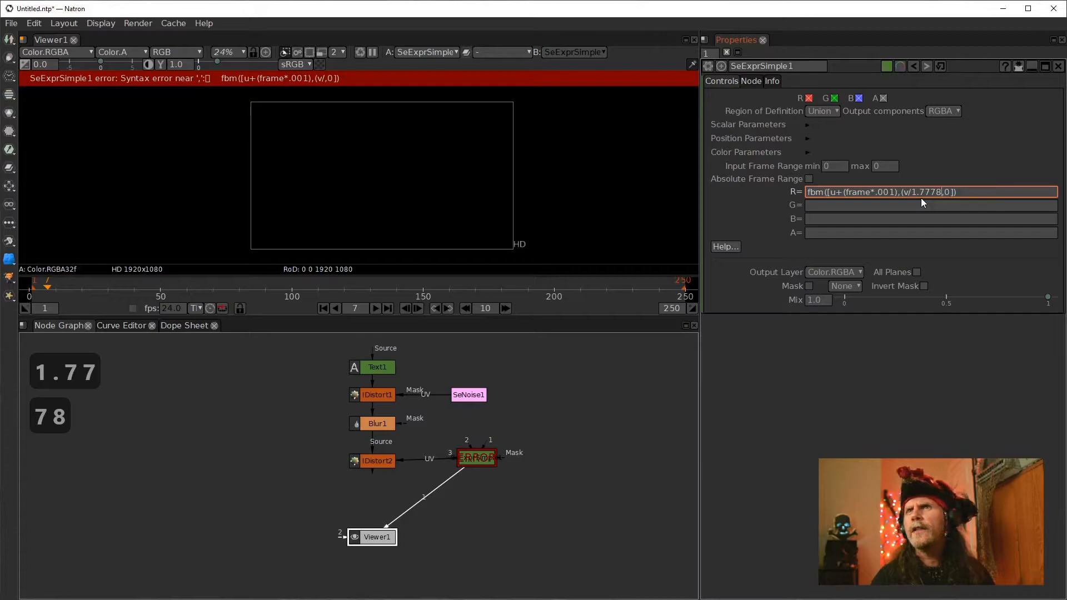
text())
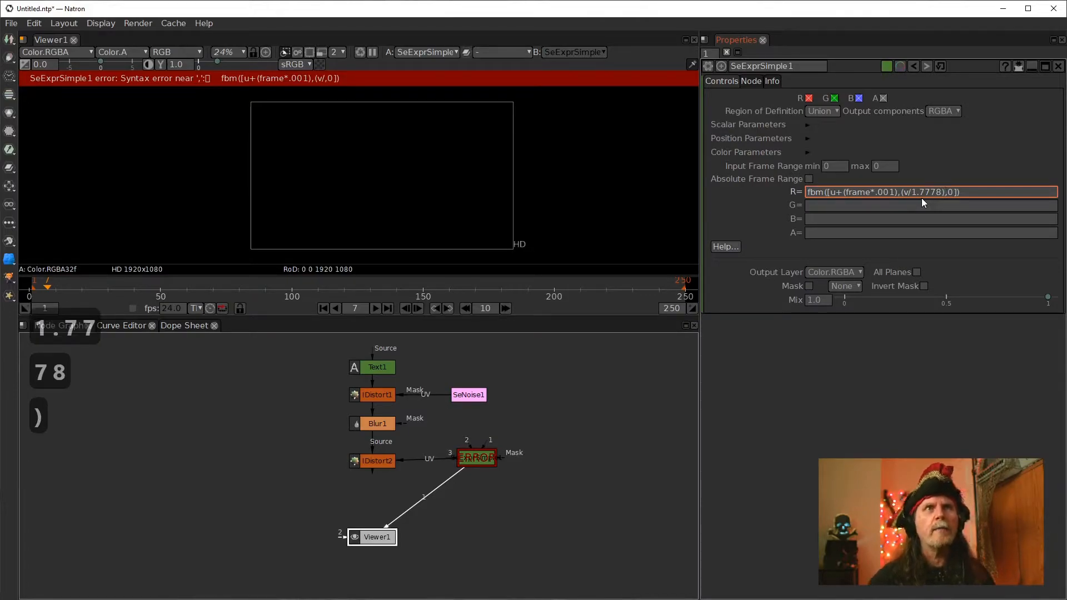
click(730, 199)
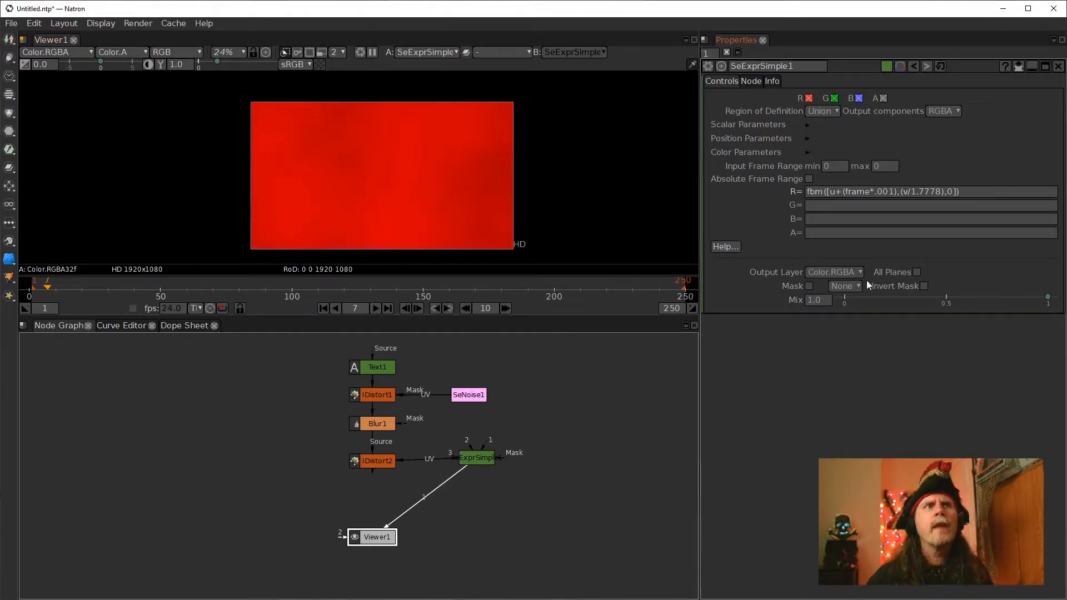
Set the viewer's proxy level to 8 and play back the animated noise
click(951, 195)
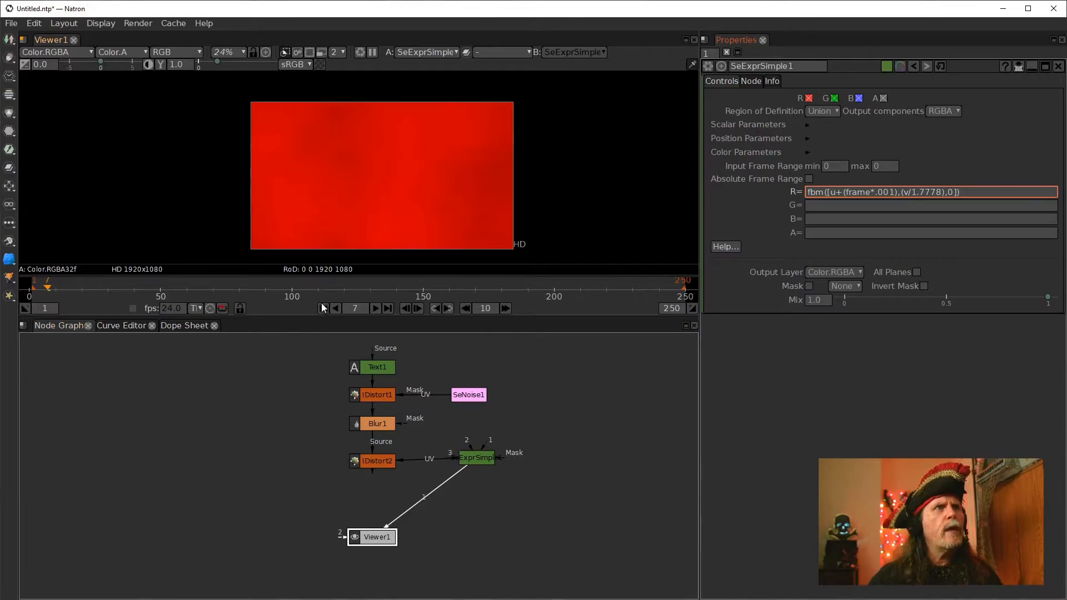
click(336, 52)
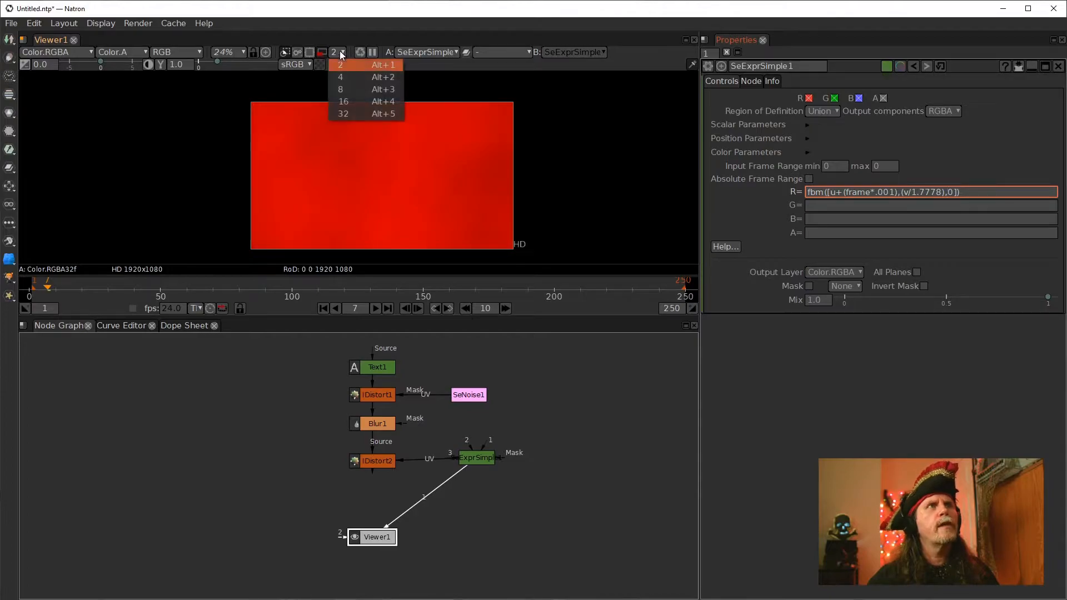
click(337, 81)
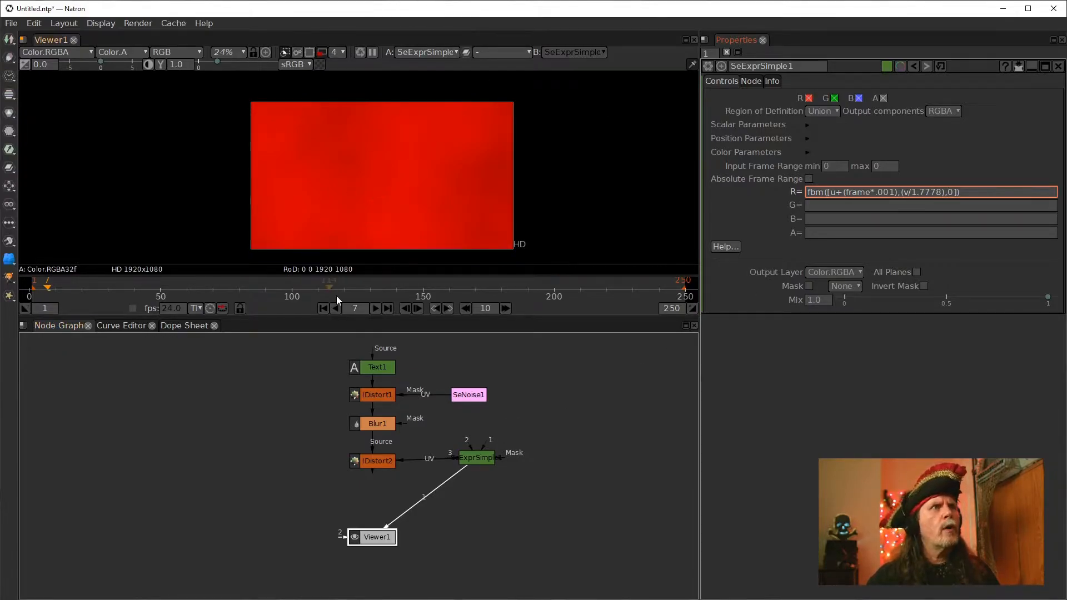
click(335, 52)
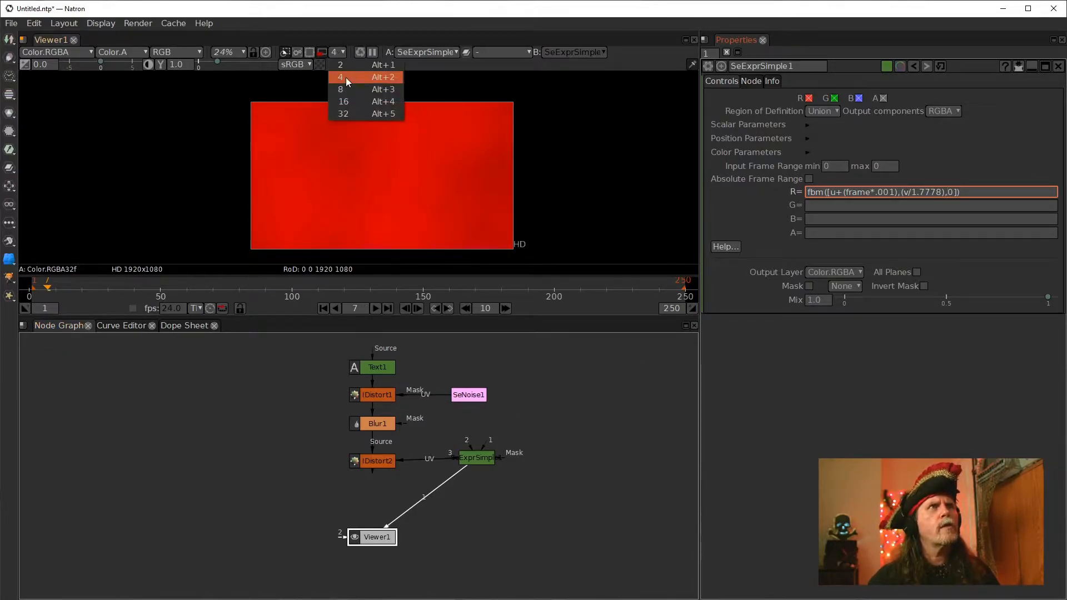
click(346, 91)
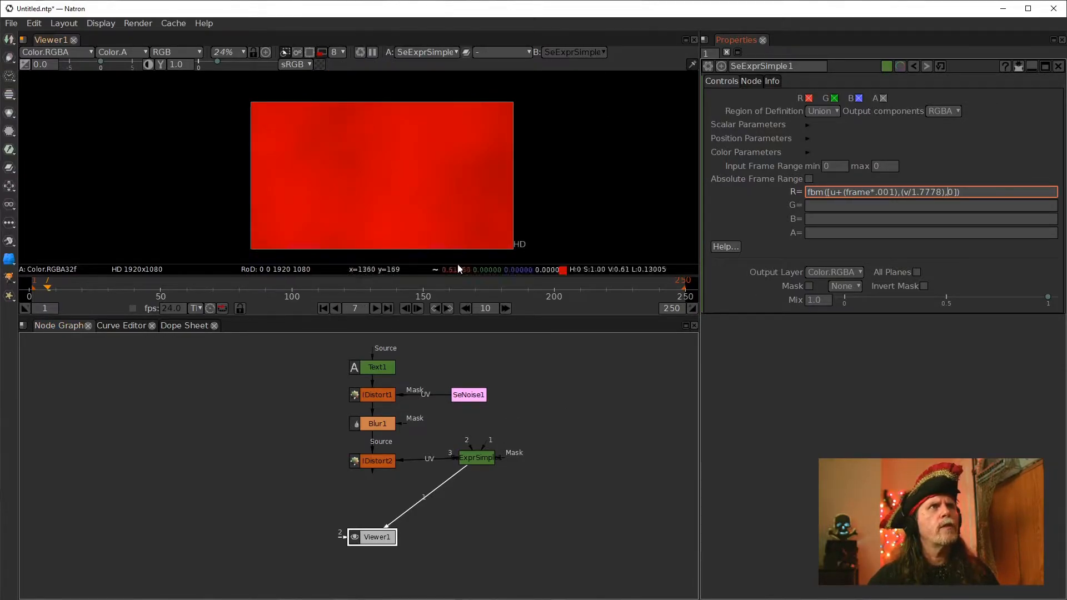
click(376, 308)
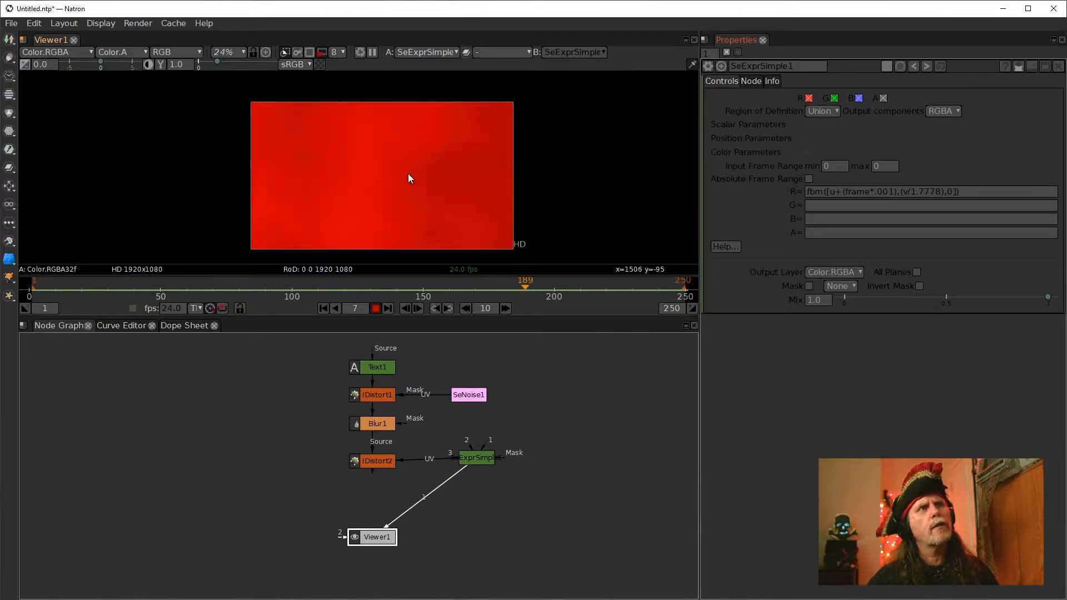
click(374, 308)
Replace the R expression's z term with frame*.001, giving fbm([u+(frame*.001),(v/1.7778),frame*.001]), and apply it
click(952, 191)
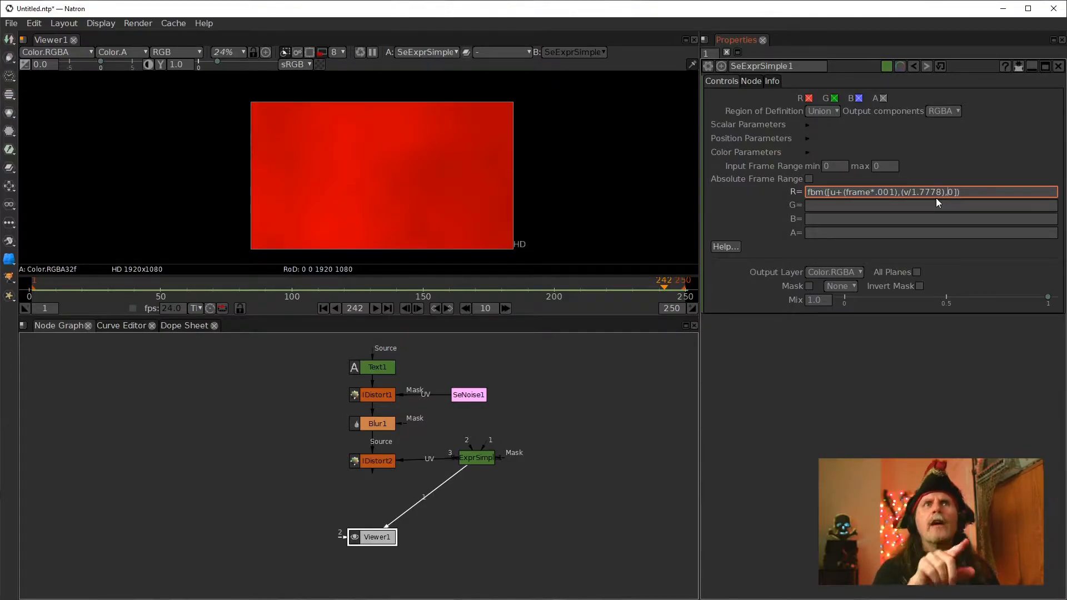
key(BackSpace)
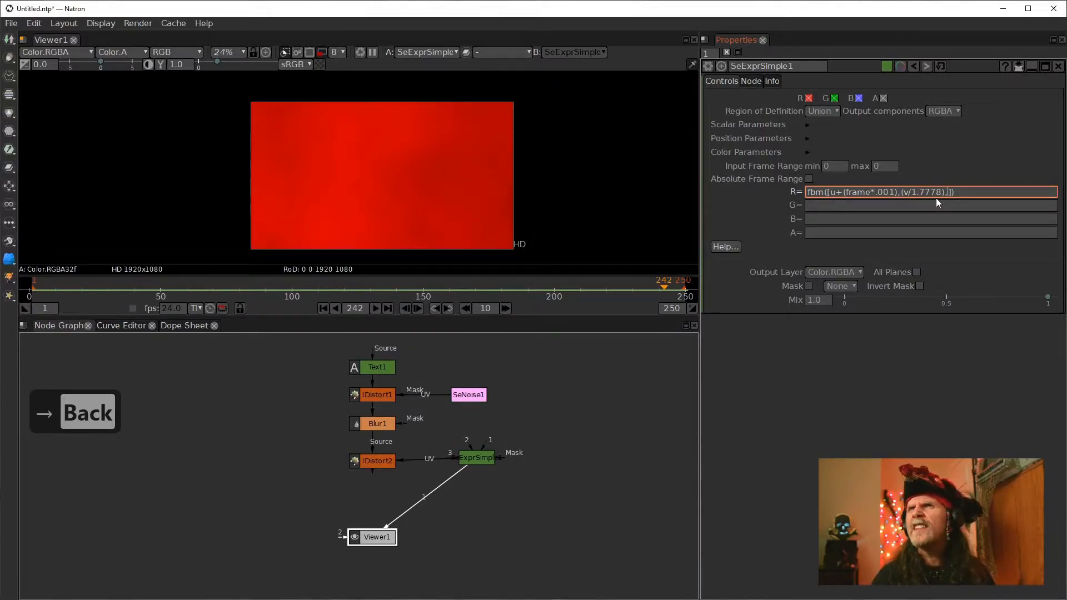
text(fra)
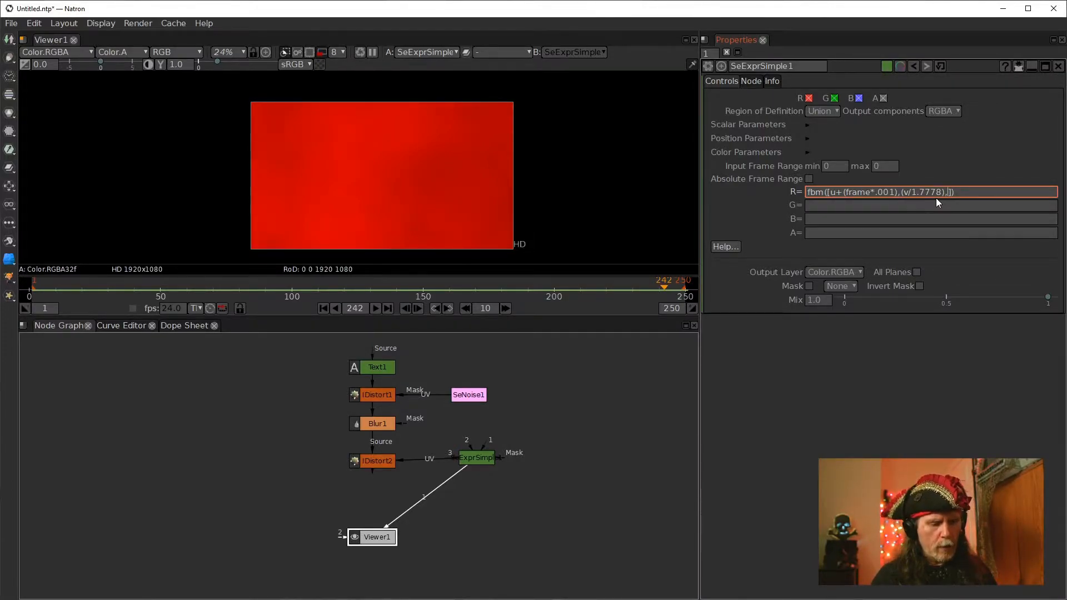
text(me)
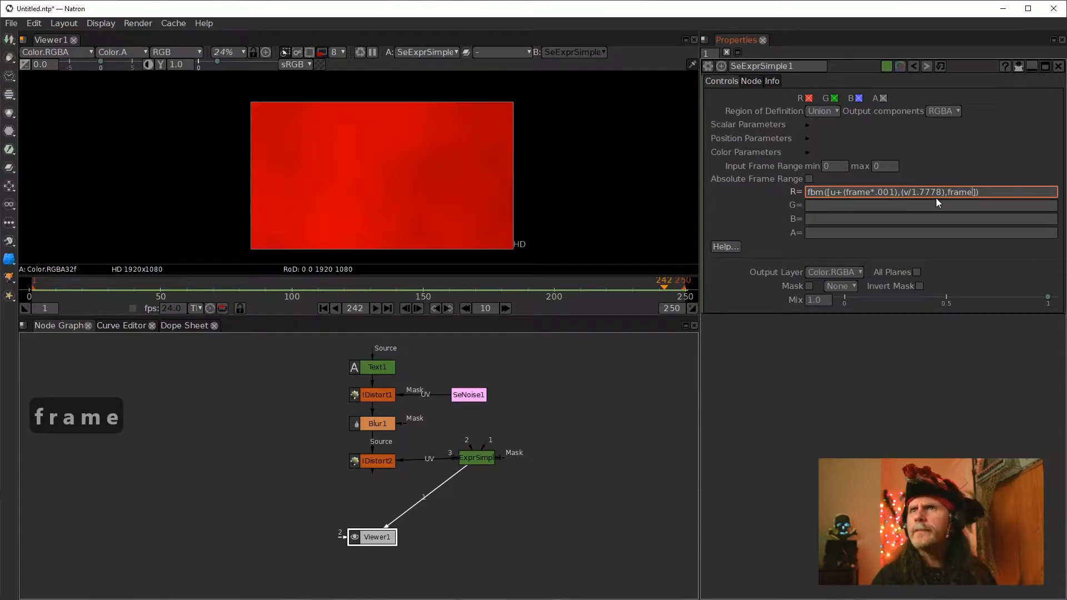
text(*)
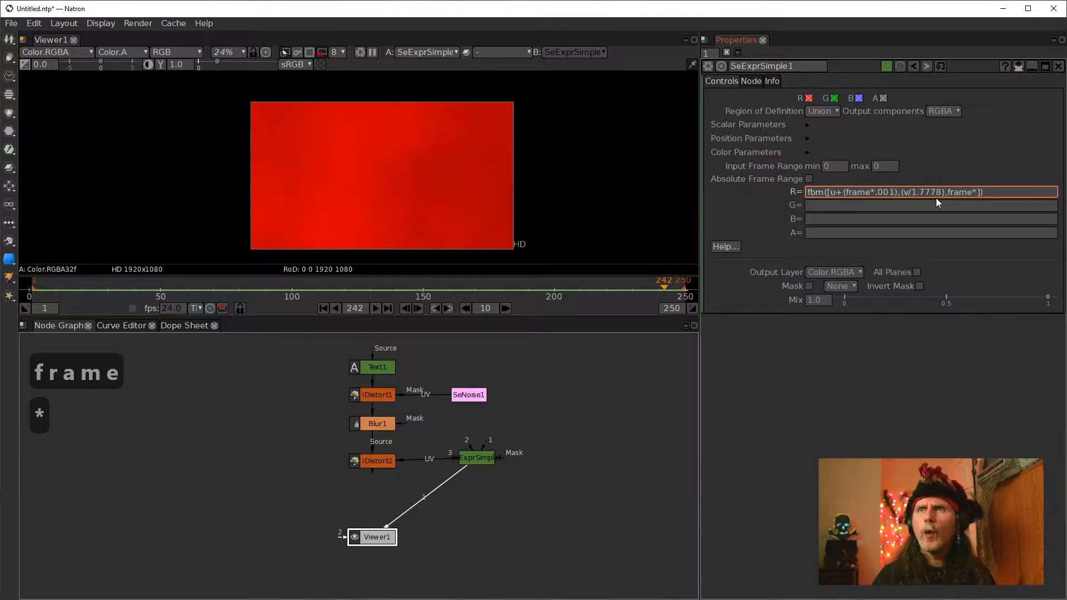
text(.0)
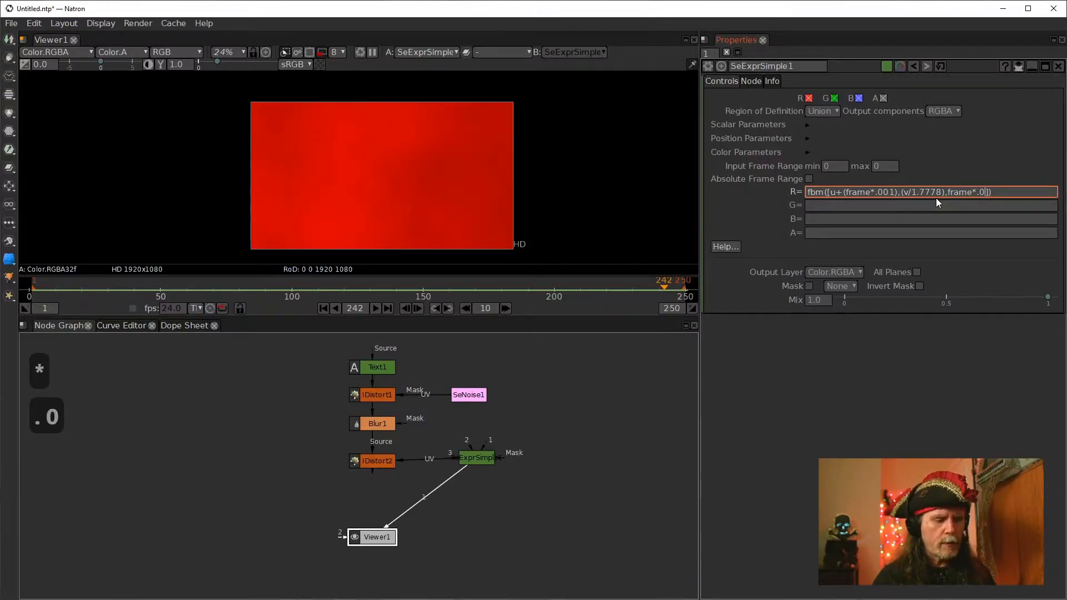
text(0)
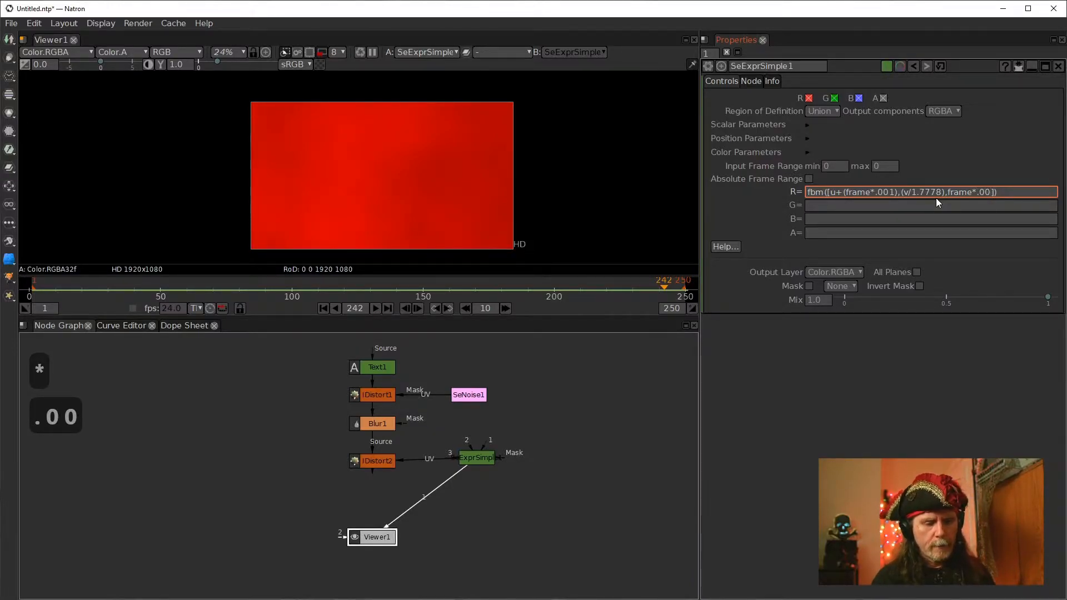
text(1)
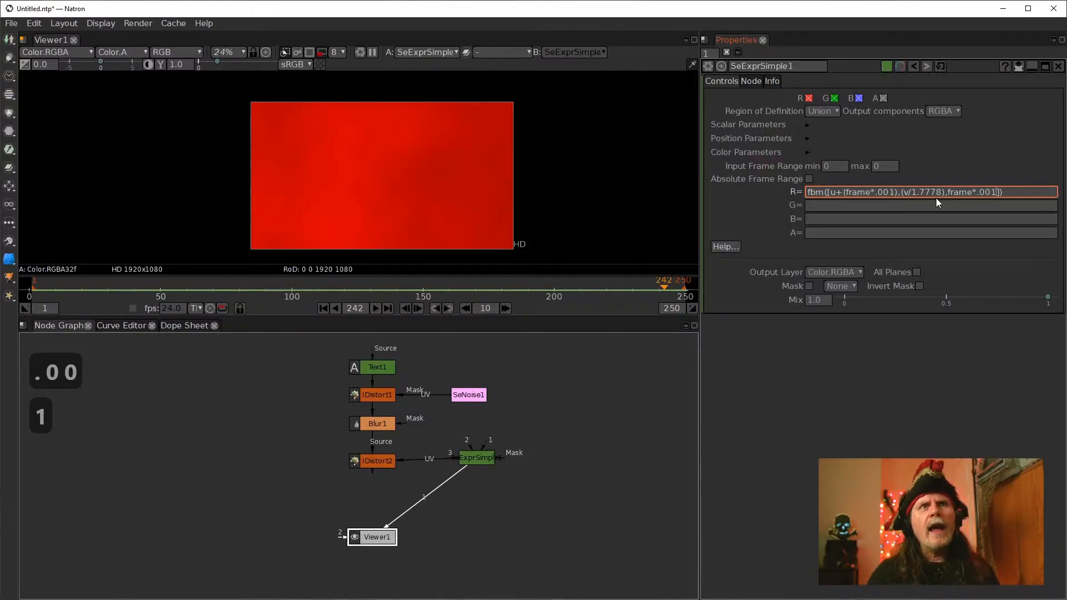
click(614, 381)
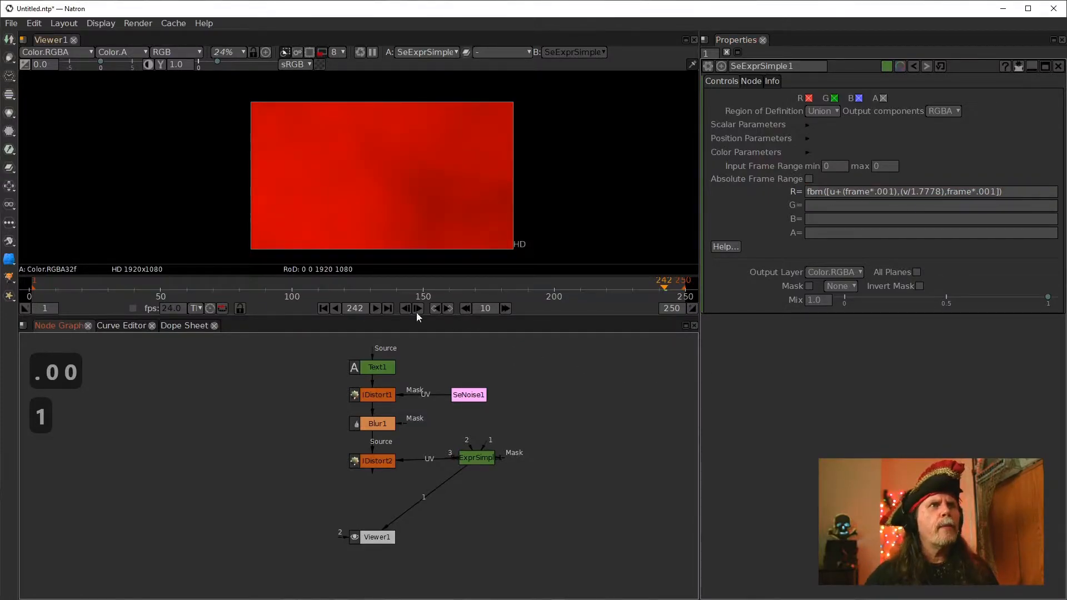
Play back the evolving noise from the first frame
click(323, 308)
click(377, 309)
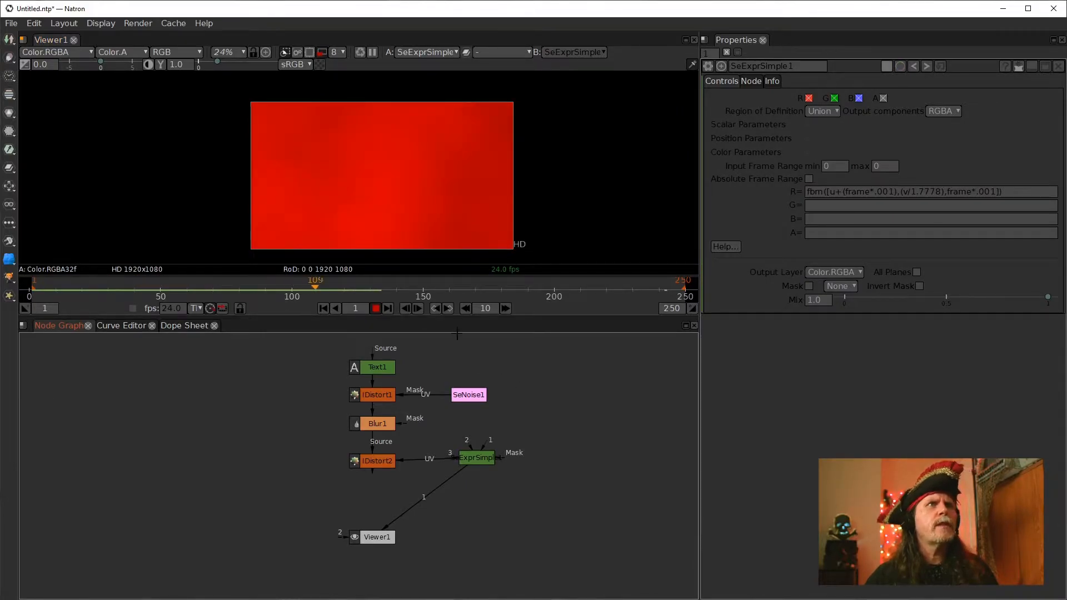
click(376, 309)
click(1000, 191)
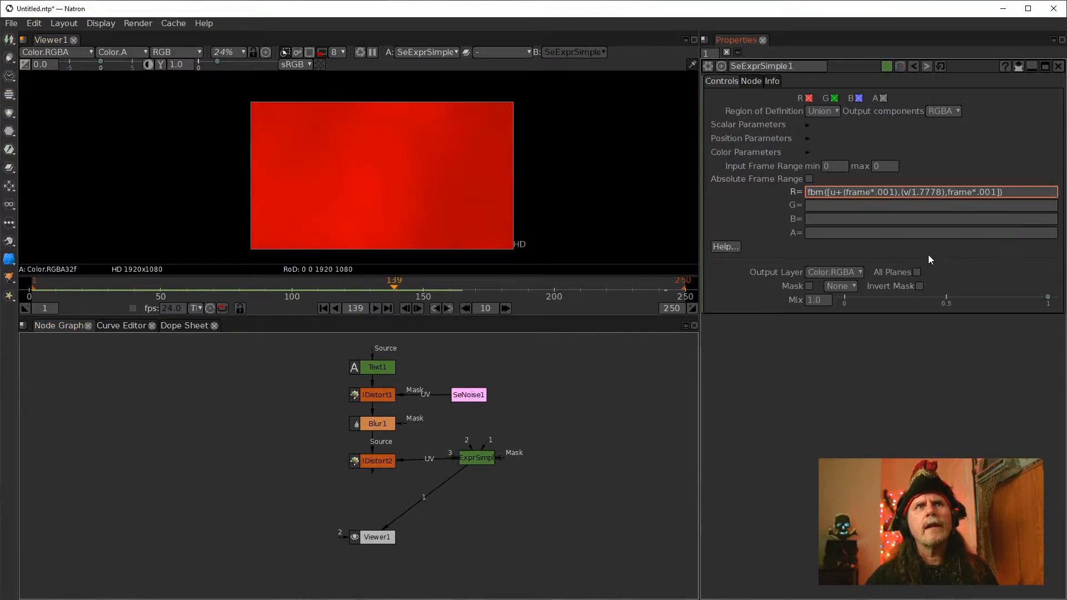
Connect the Viewer to the IDistort2 node's output and display it
click(410, 502)
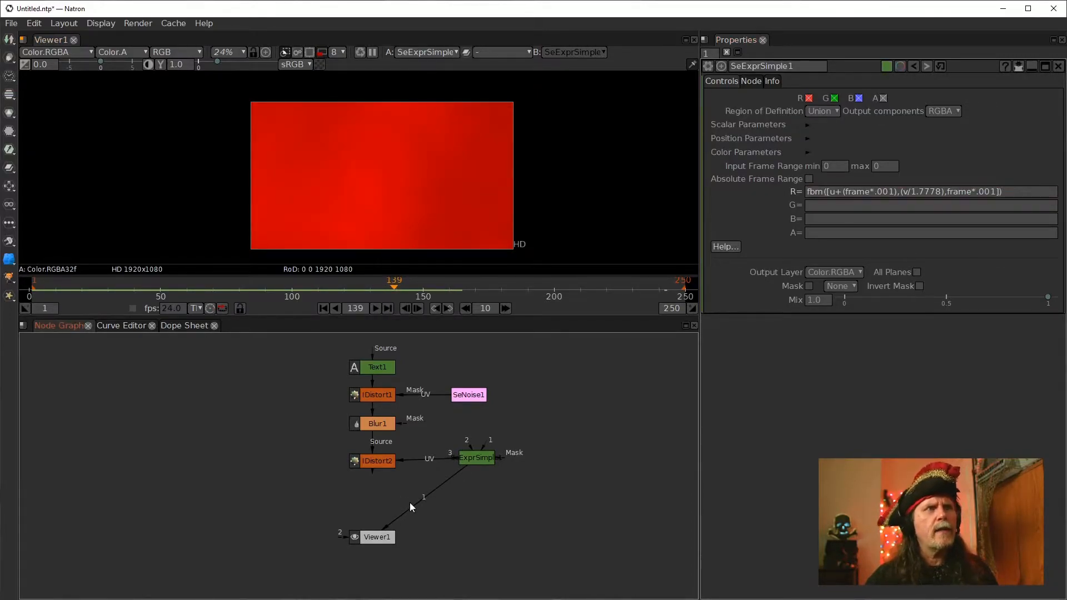
drag(371, 453, 372, 454)
click(379, 462)
key(1)
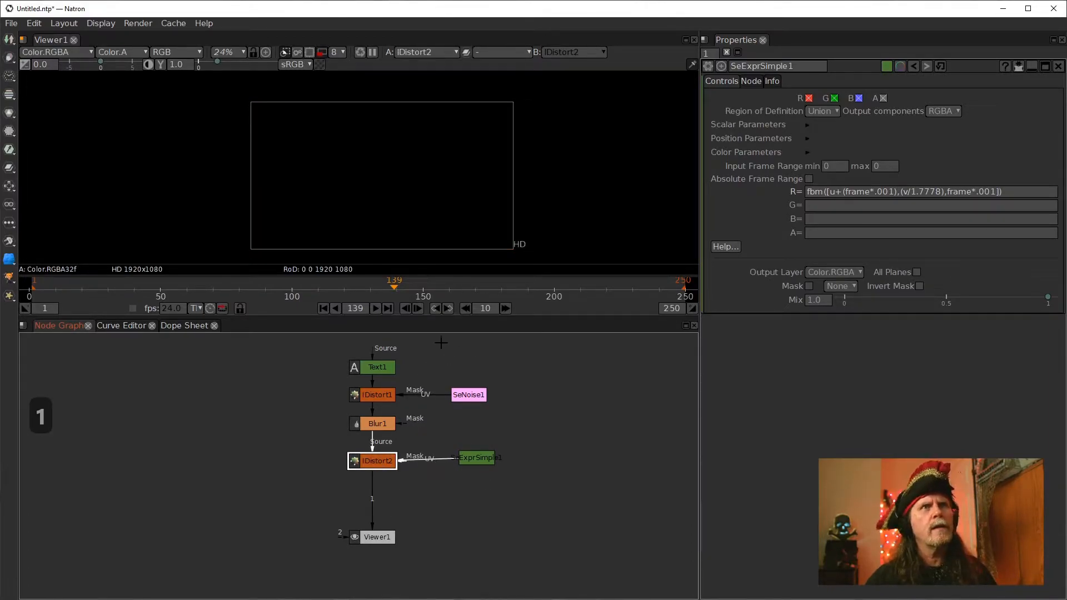
Move the SeExprSimple node aside and set its A expression to 1
drag(476, 457, 498, 439)
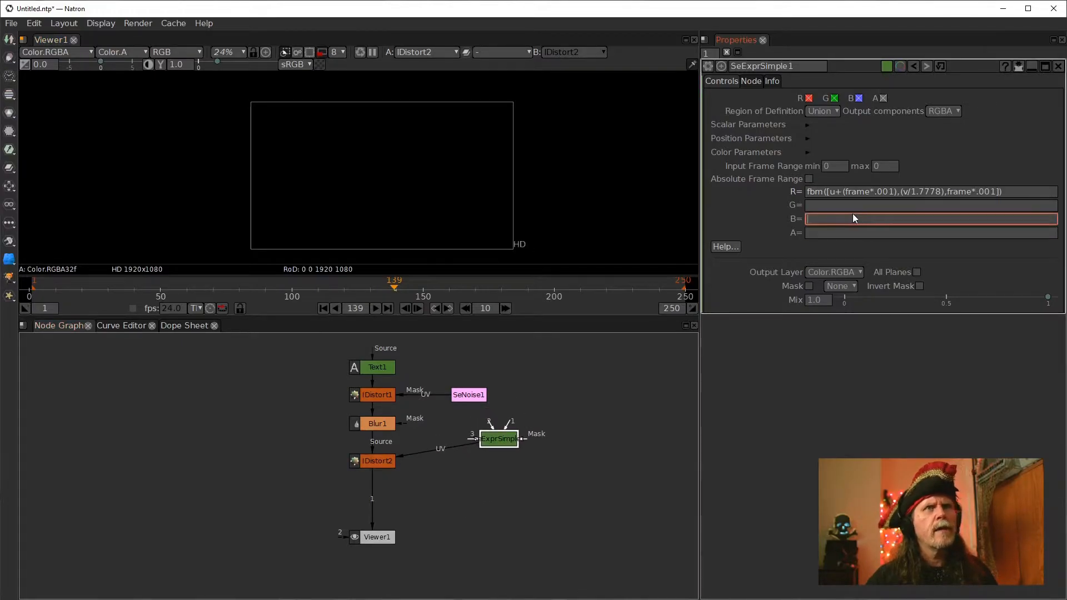
click(825, 232)
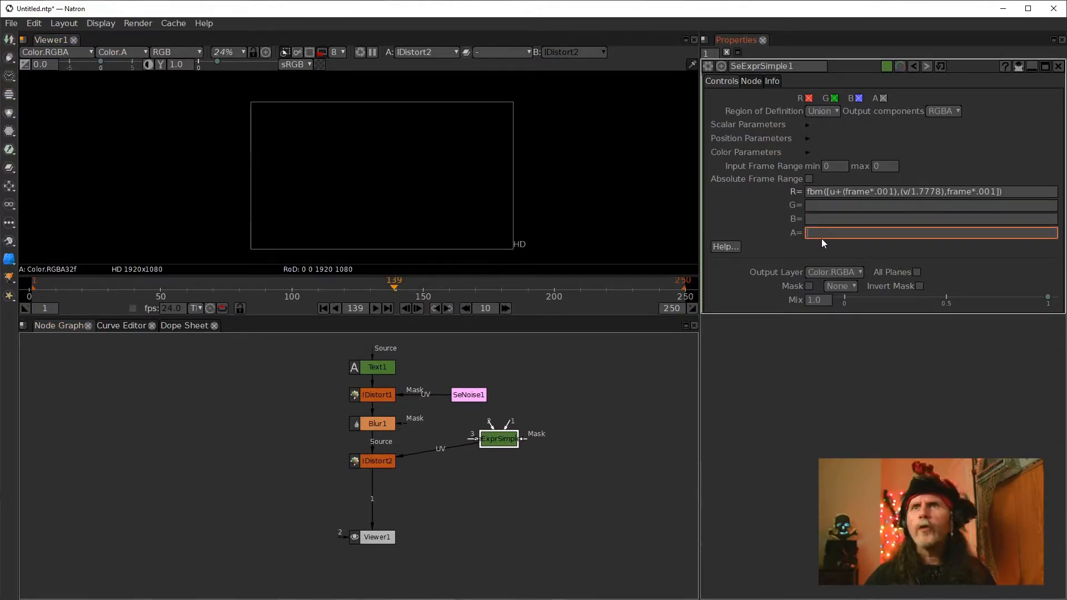
text(1)
click(638, 391)
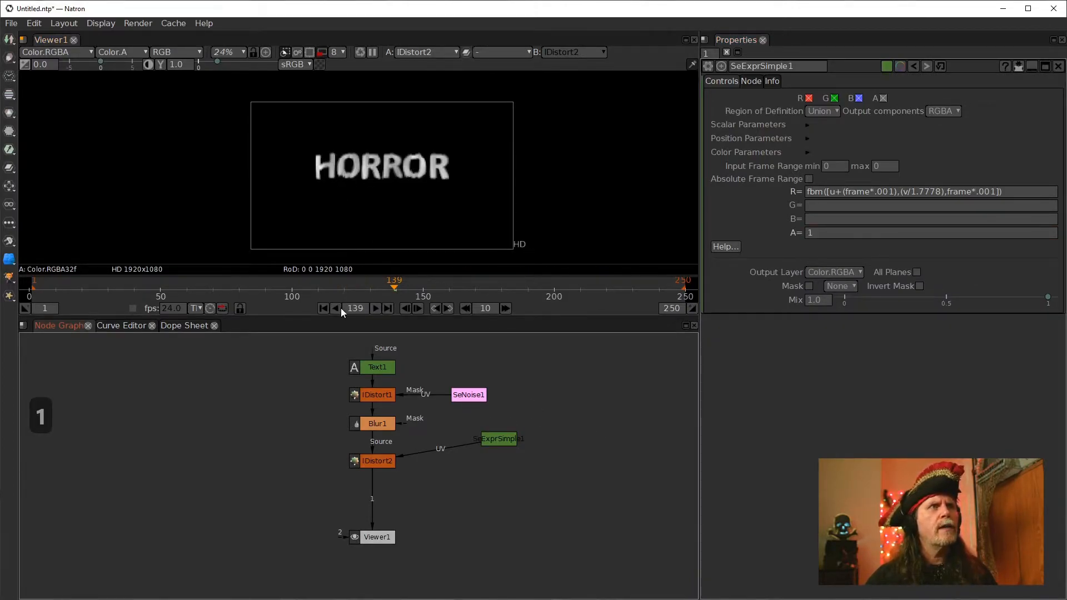
Play back the distorted HORROR title animation from the first frame
scroll(414, 182, up, 5)
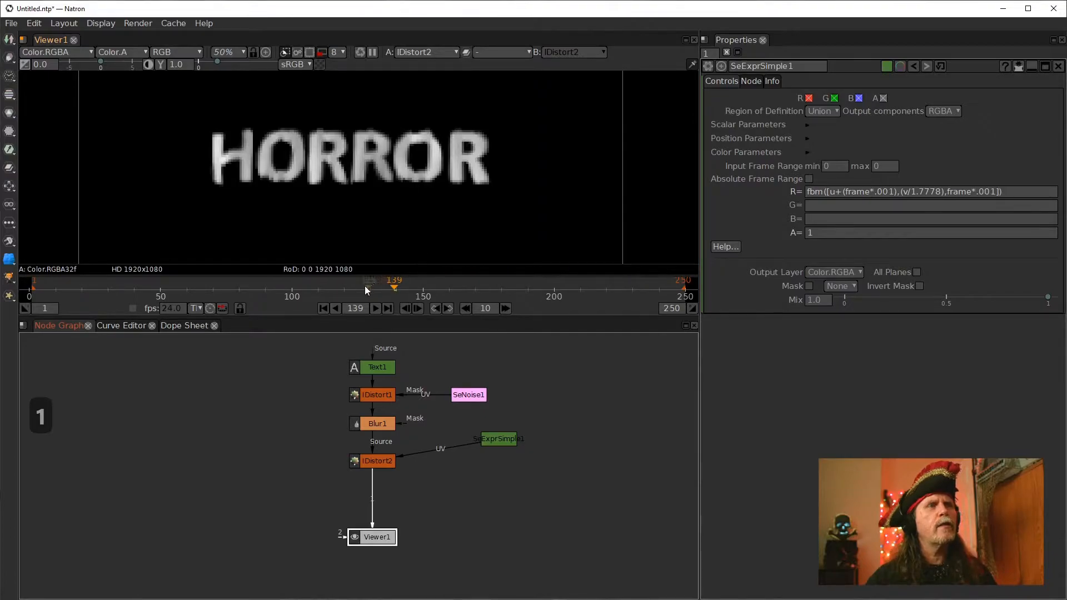
click(325, 308)
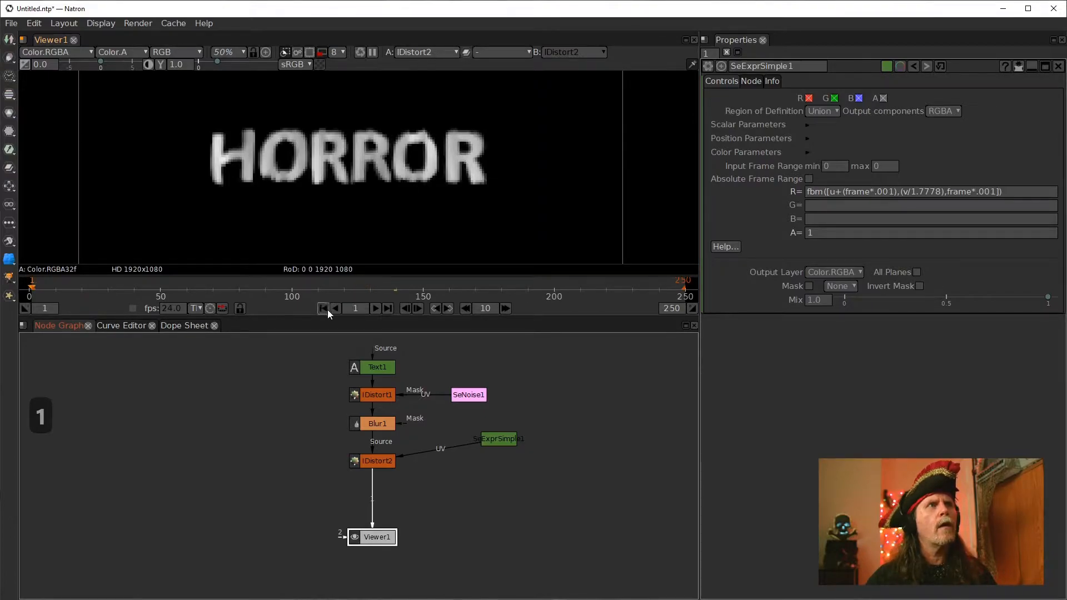
click(375, 309)
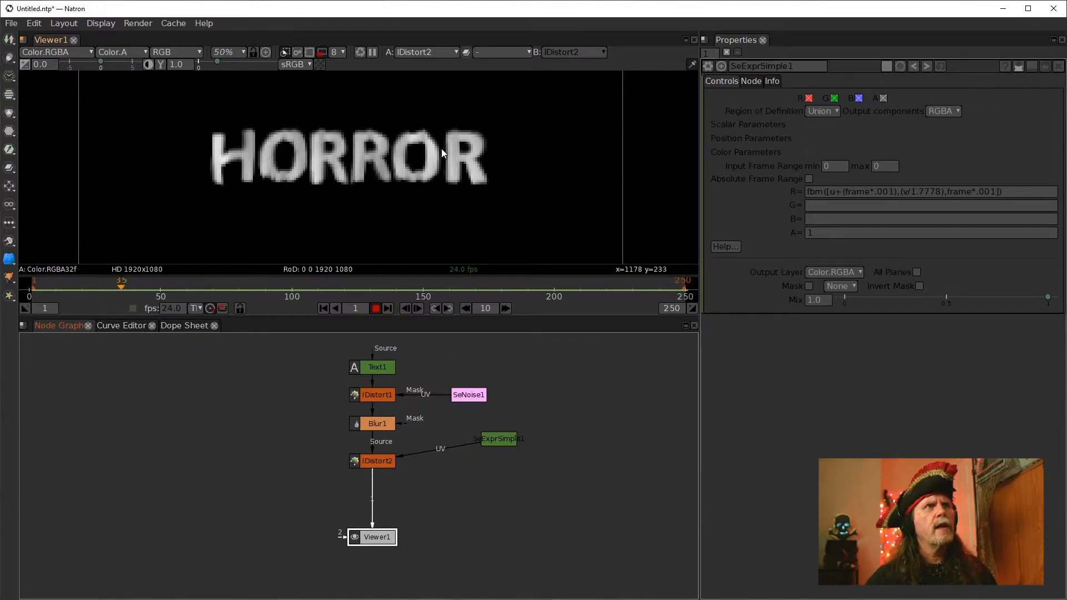
click(376, 308)
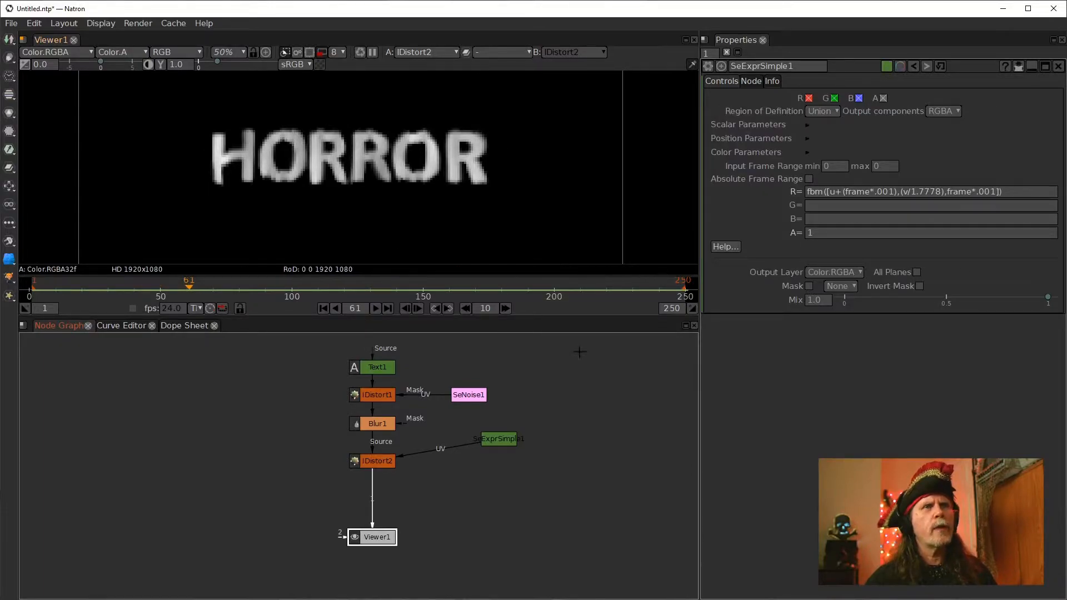
Scale the noise coordinates by 5, making the R expression fbm([u+(frame*.001),(v/1.7778),frame*.001]*5), and apply it
click(999, 192)
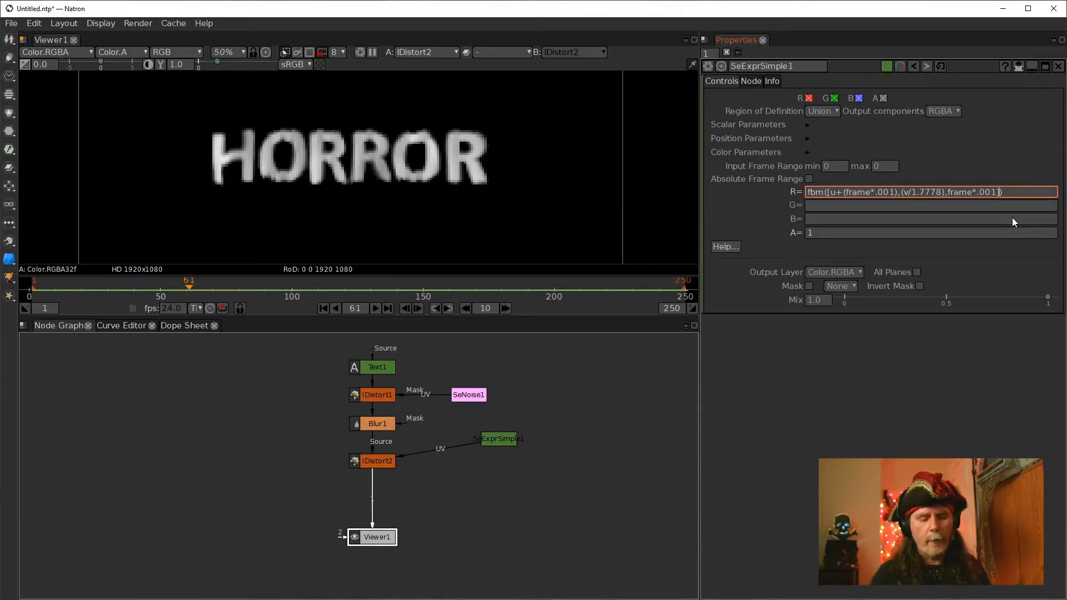
key(Left)
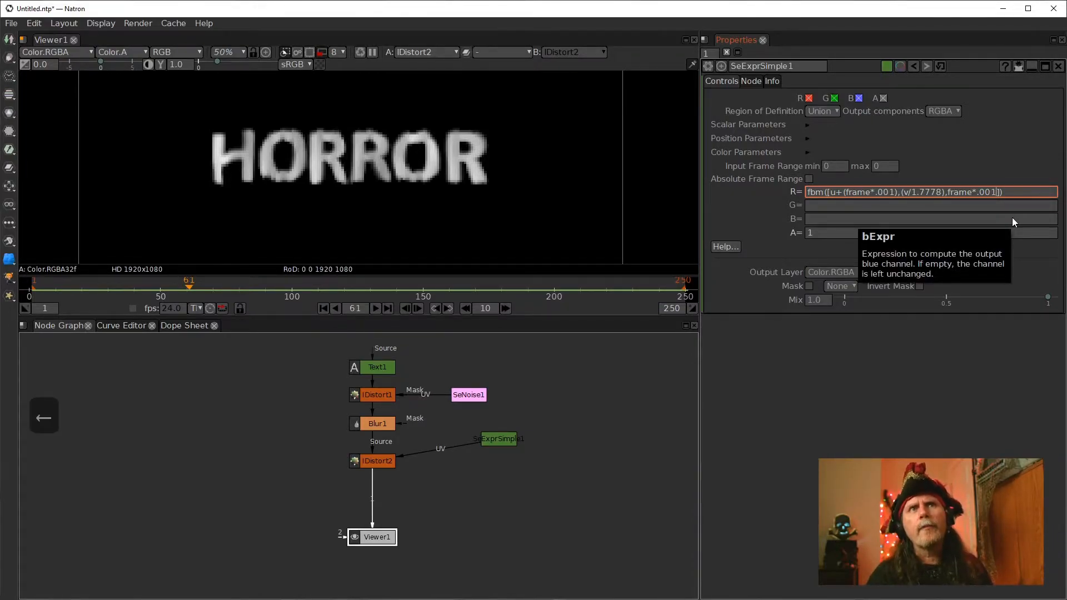
key(Right)
text(*)
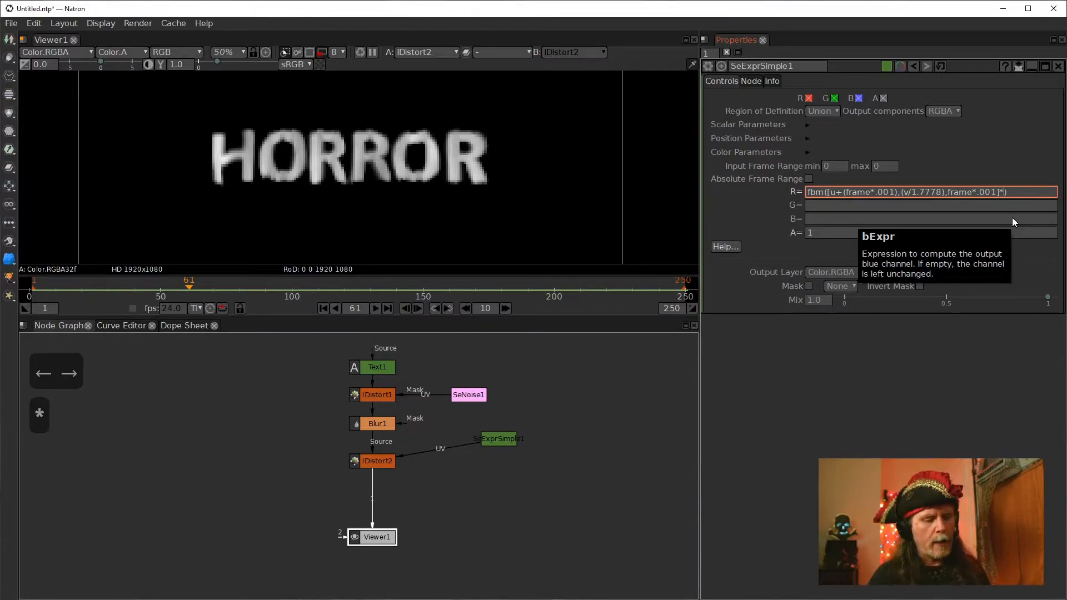
text(5)
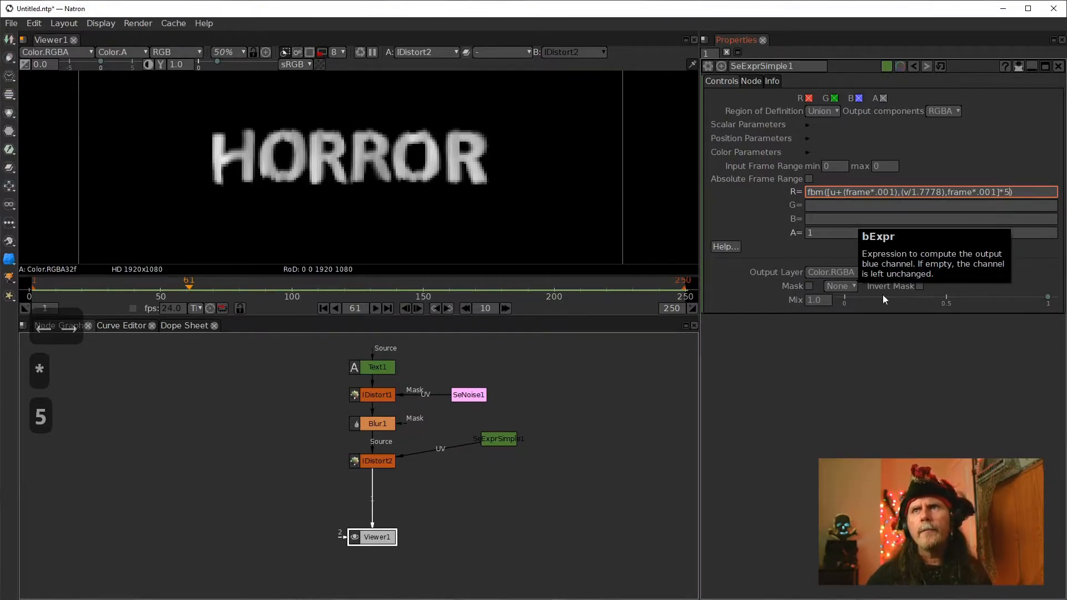
click(645, 363)
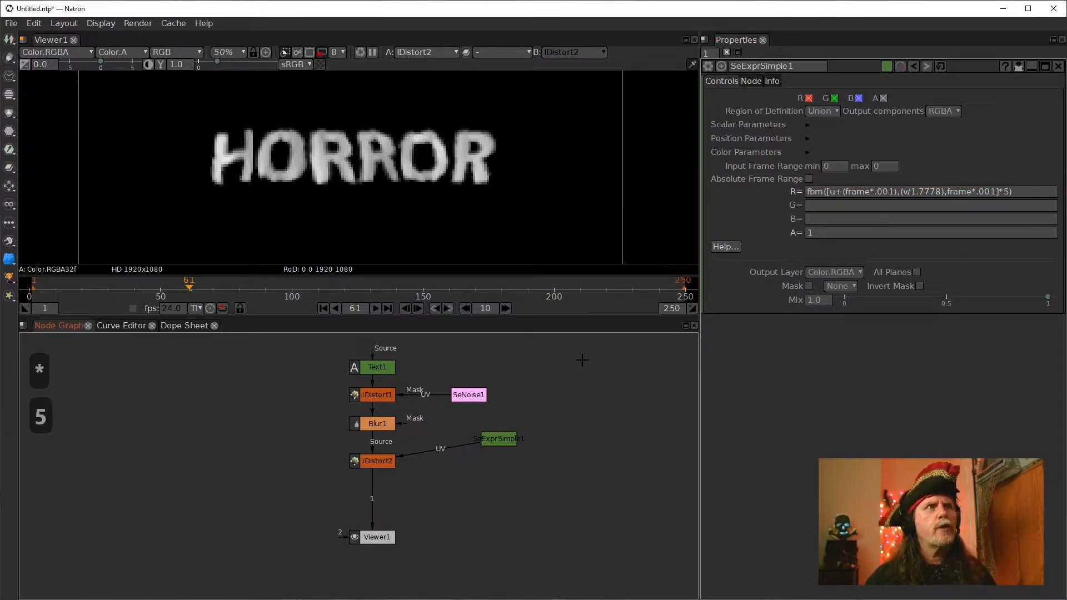
Replay the title animation from the start and review the R expression
click(324, 309)
click(376, 308)
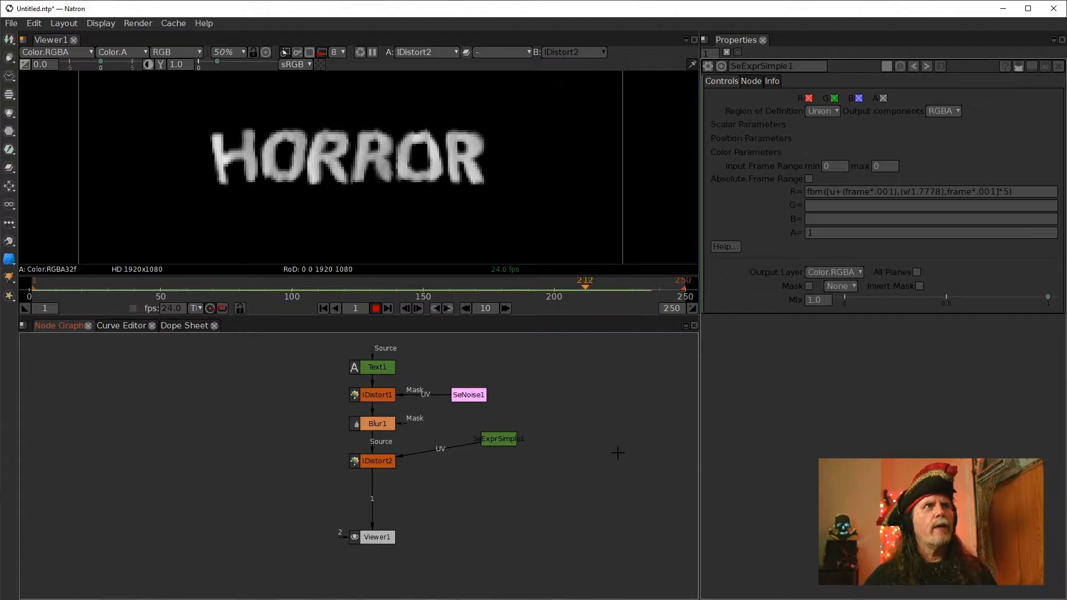
click(377, 308)
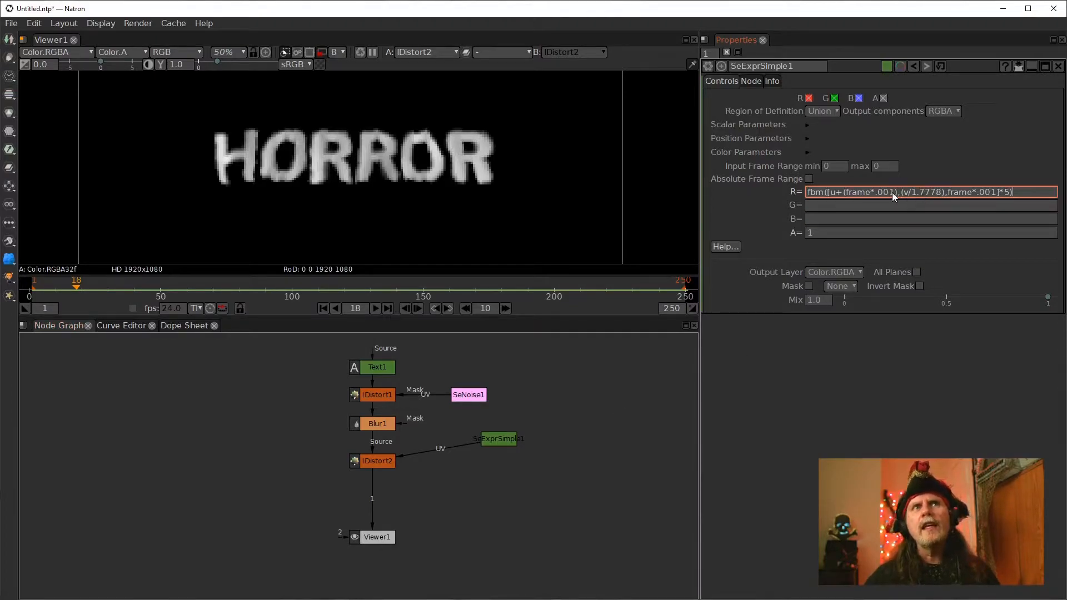
click(883, 194)
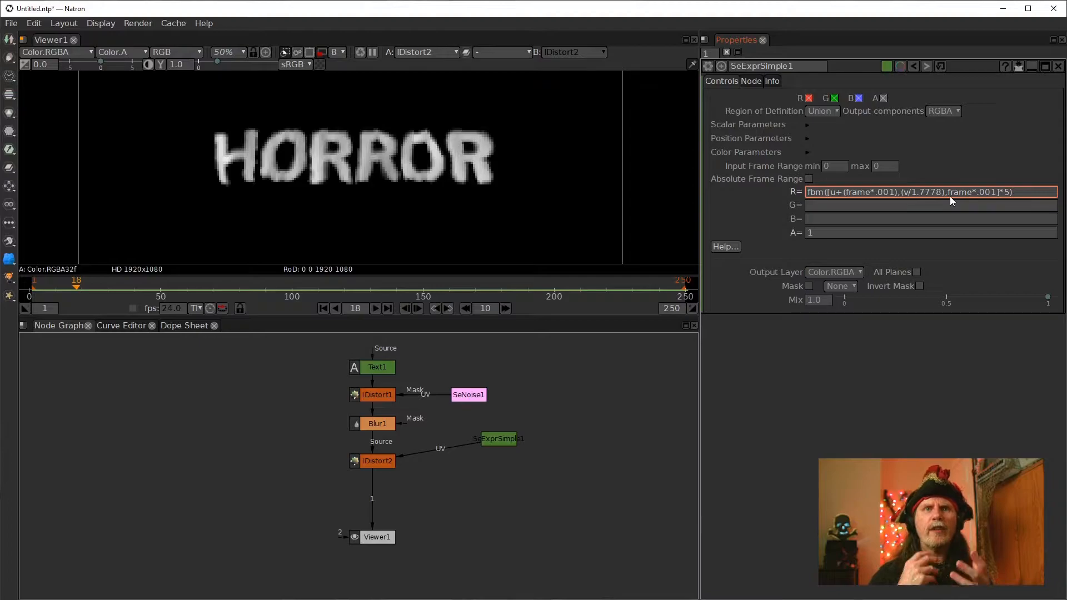
click(573, 225)
click(1019, 194)
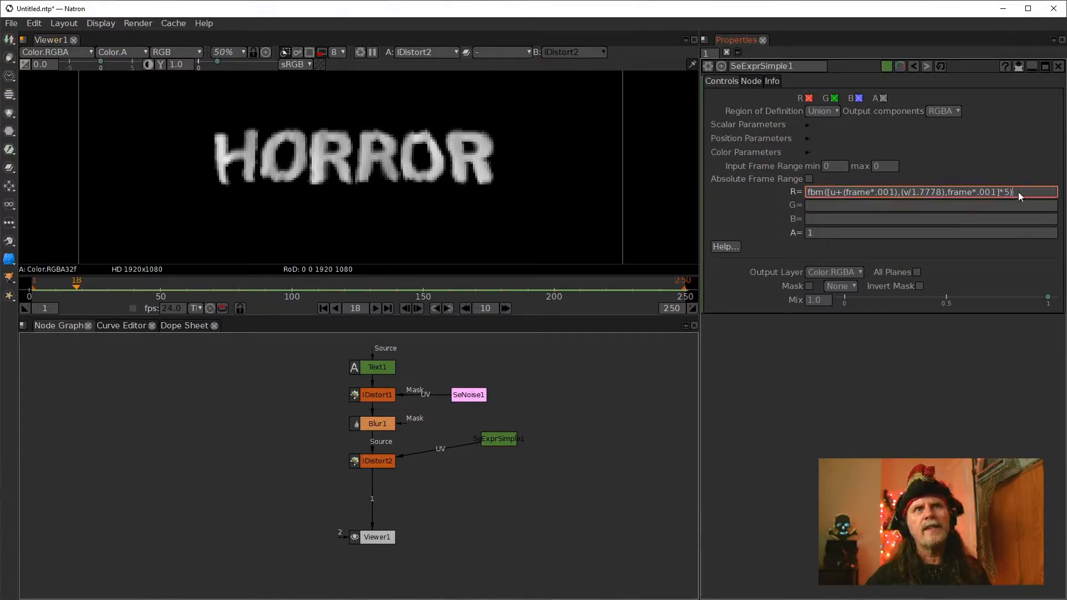
Enter the G expression fbm([u,(v/1.7778),frame*.00001]) on the SeExprSimple node and apply it
click(829, 242)
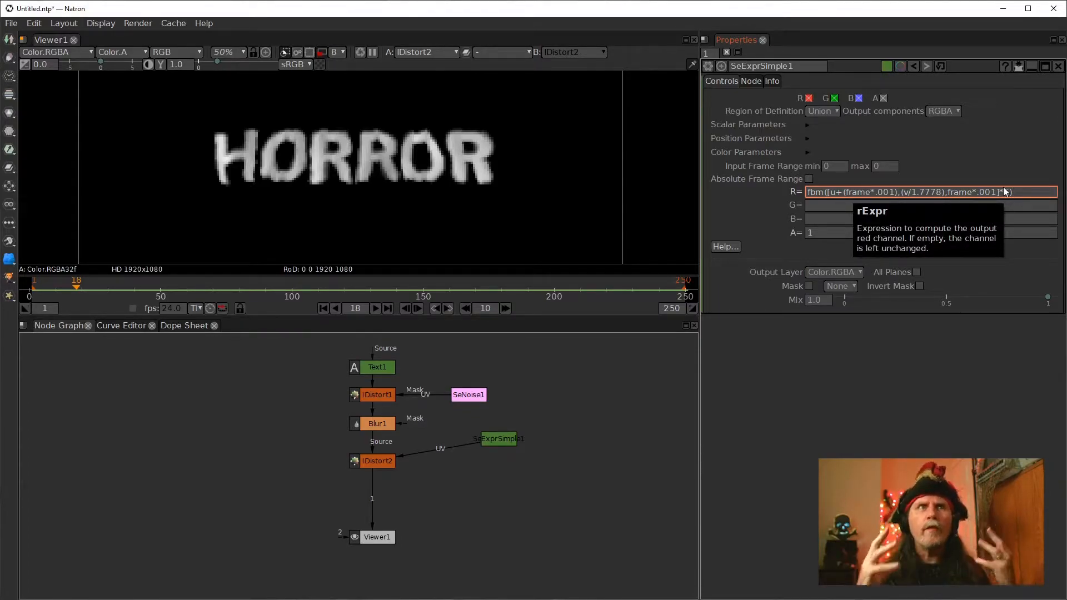
key(Return)
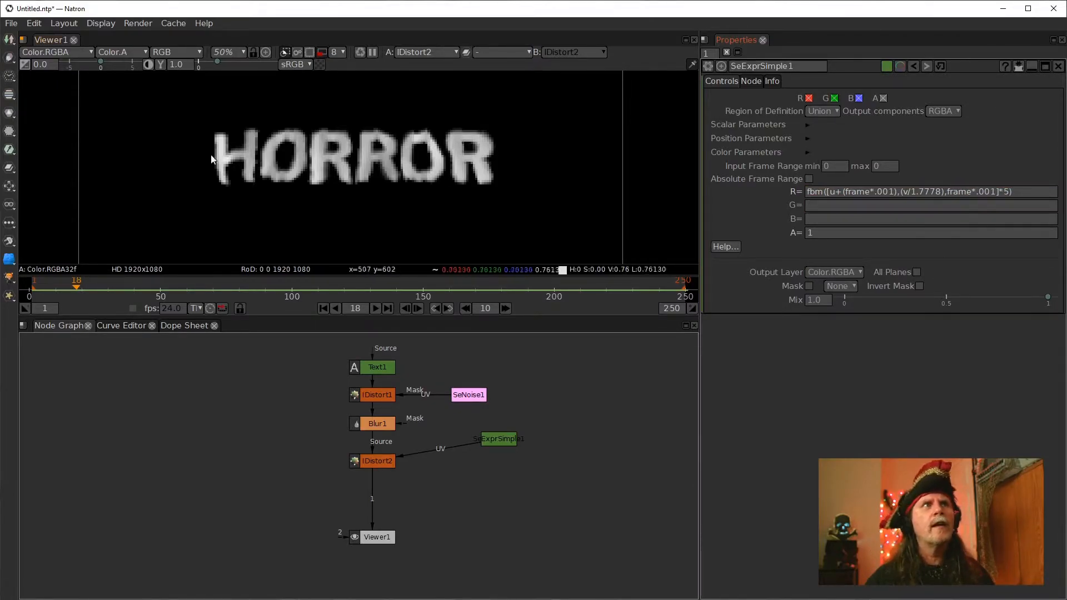
click(846, 206)
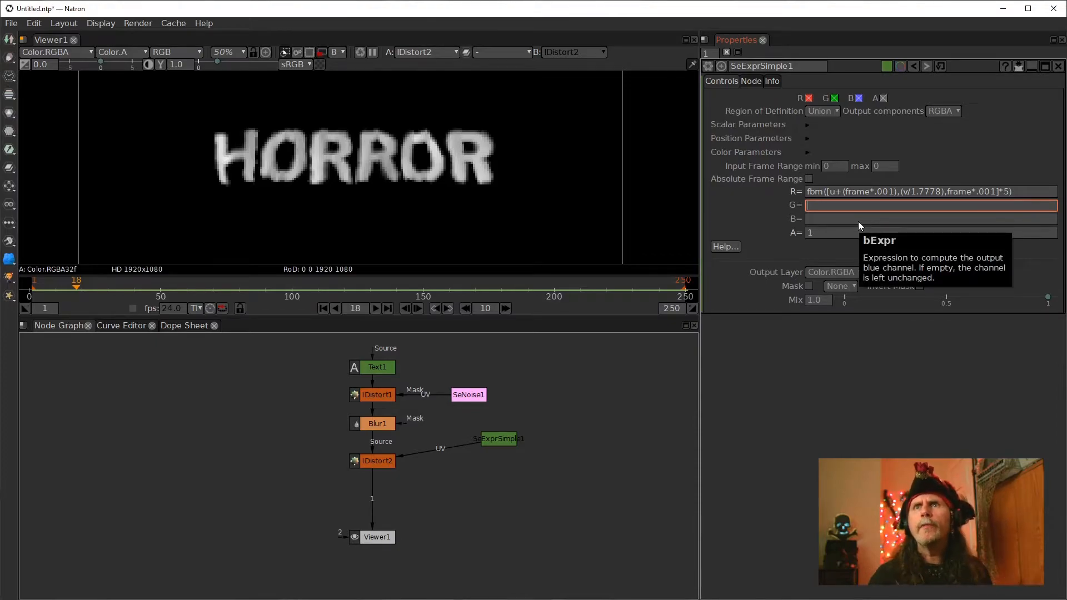
text(fbn)
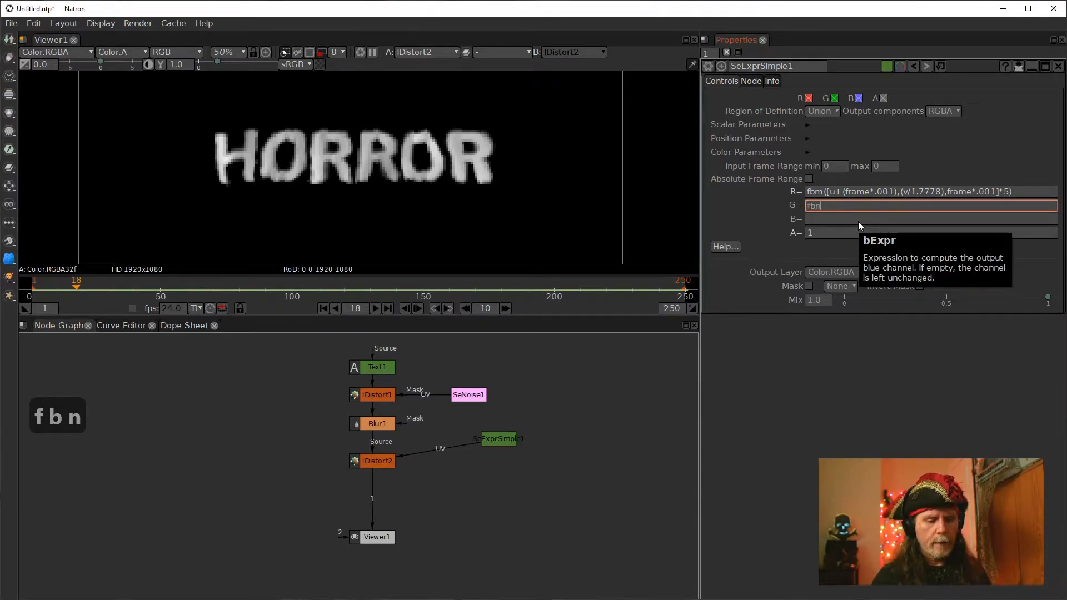
key(BackSpace)
text(m())
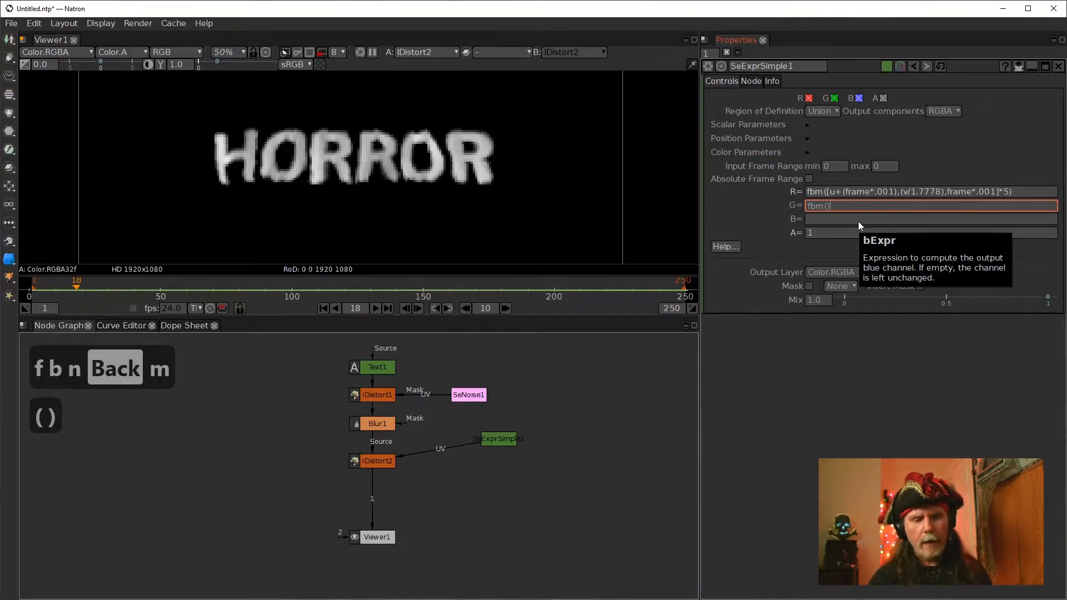
key(Left)
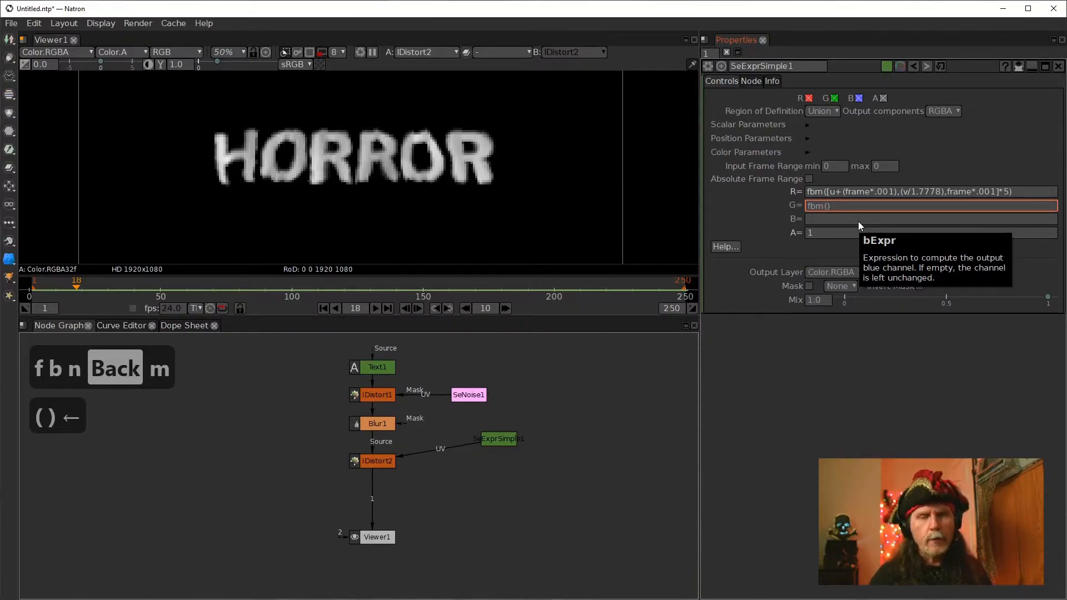
text([])
key(Left)
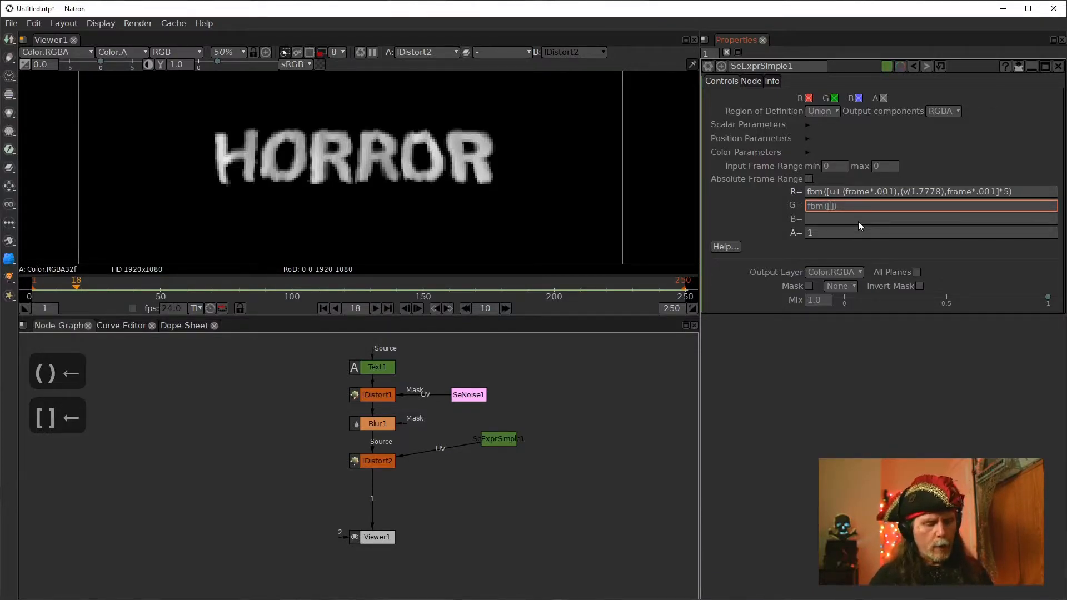
text(u)
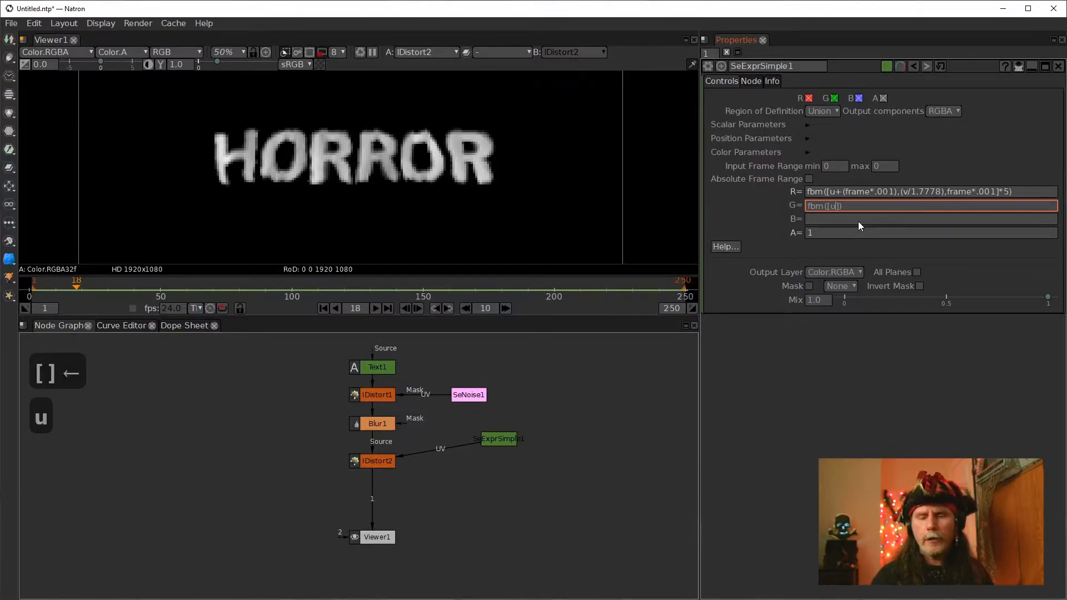
text(,)
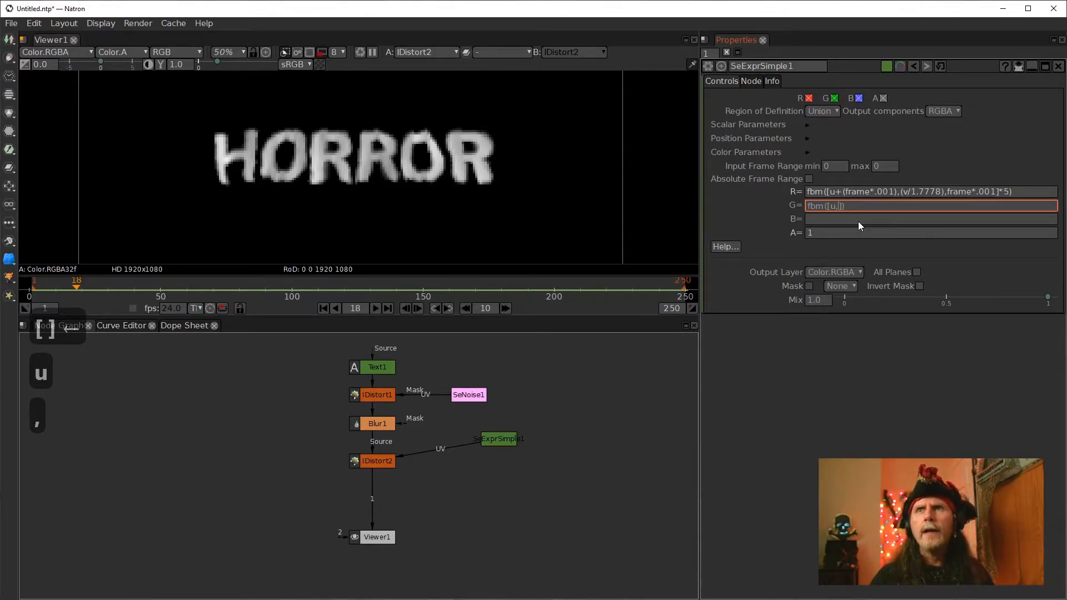
text(())
key(Left)
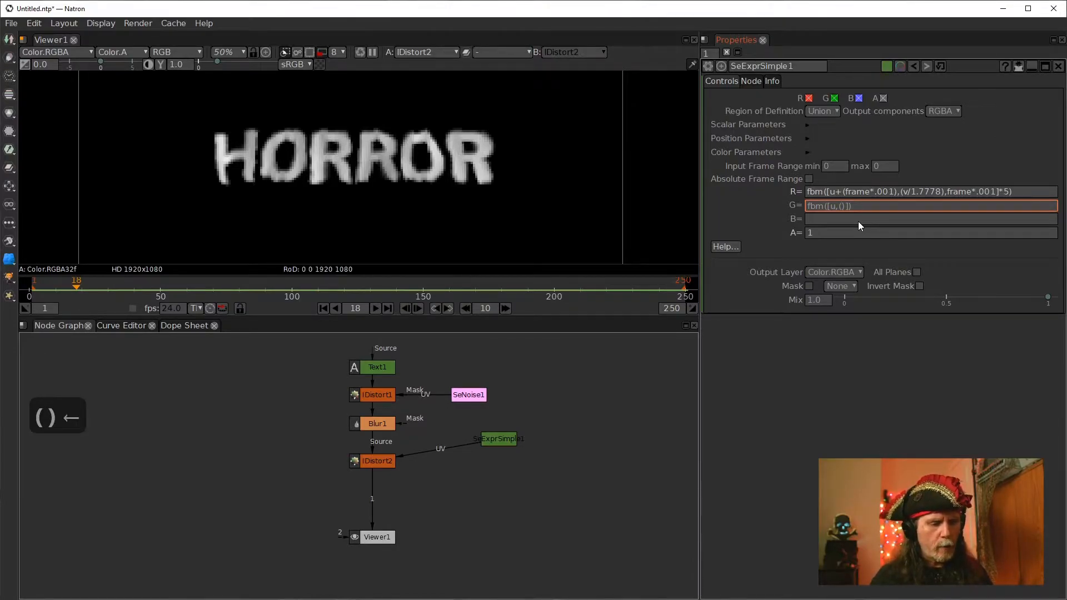
text(v)
text(/1.77)
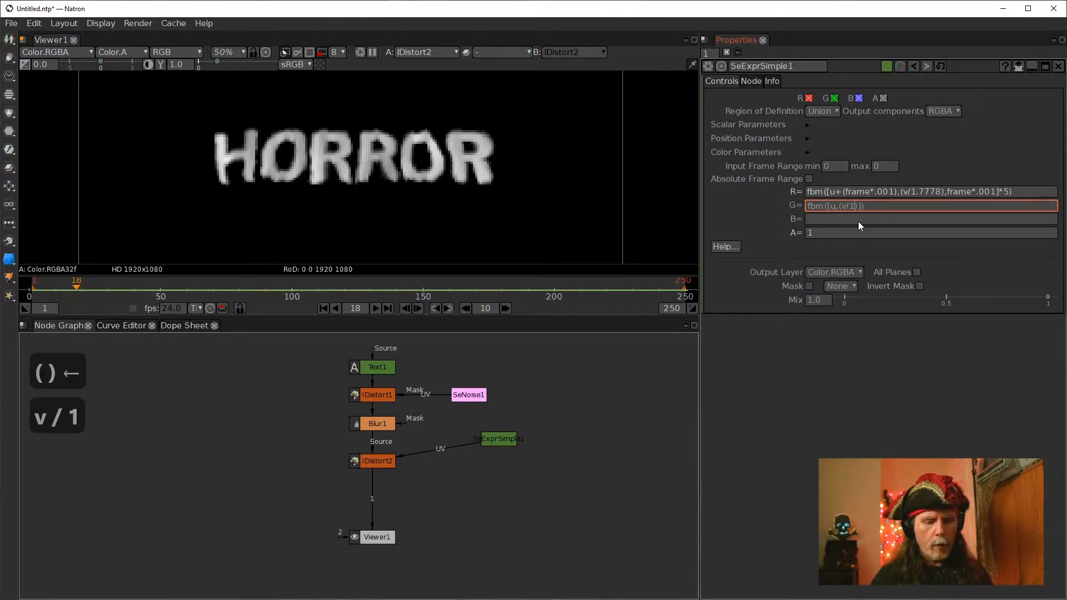
text(8)
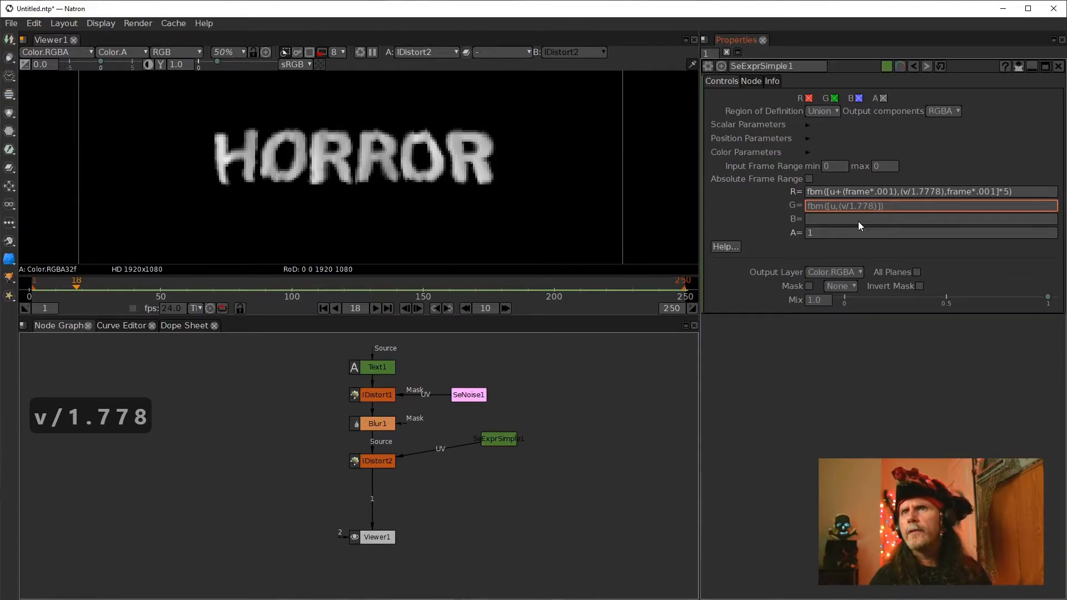
key(BackSpace)
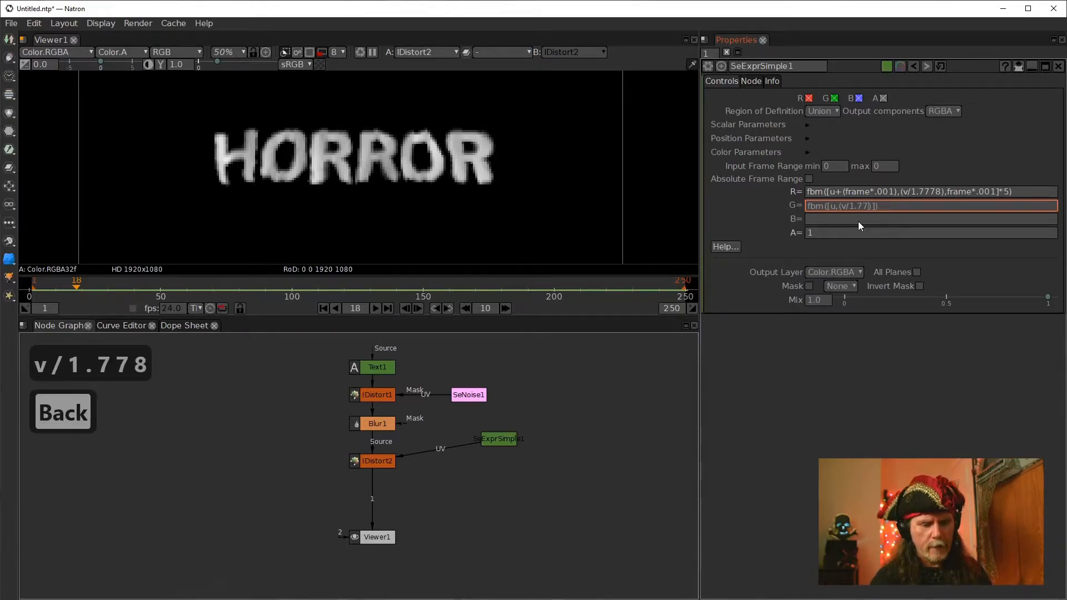
text(78)
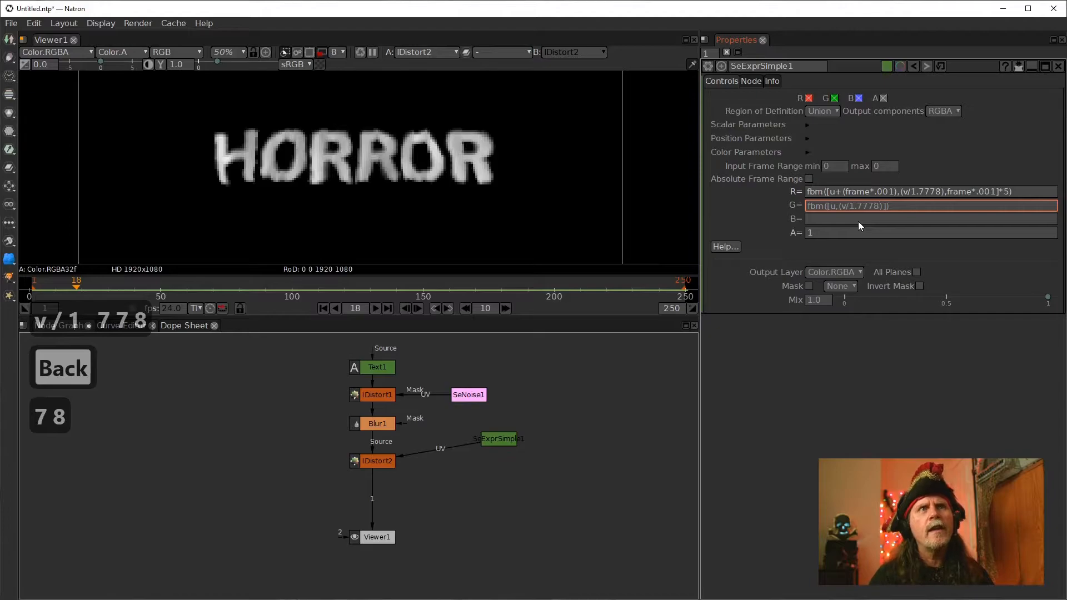
key(Right)
key(Left)
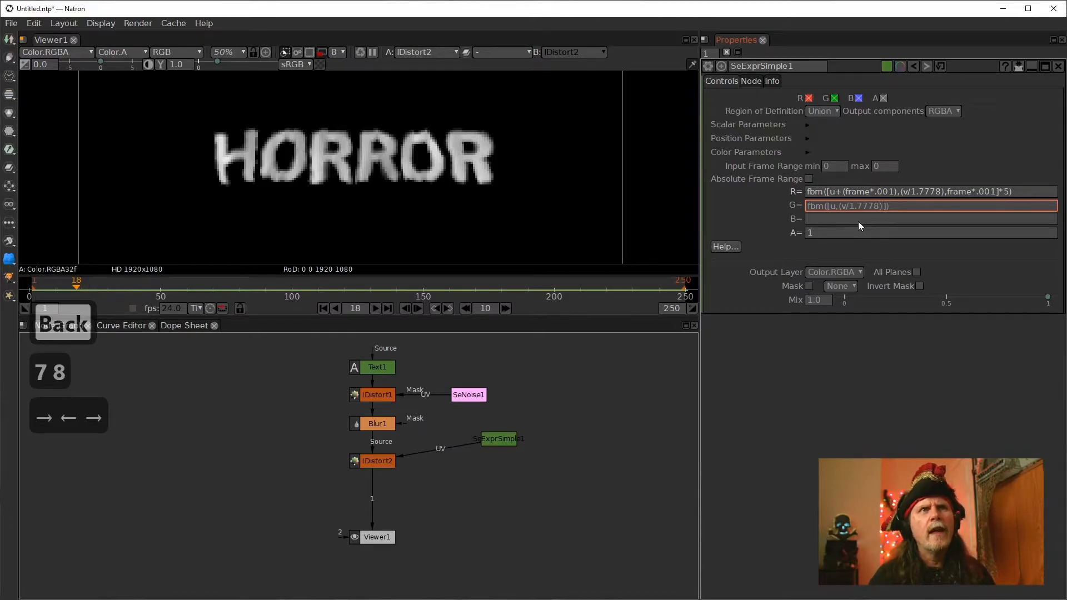
text(,)
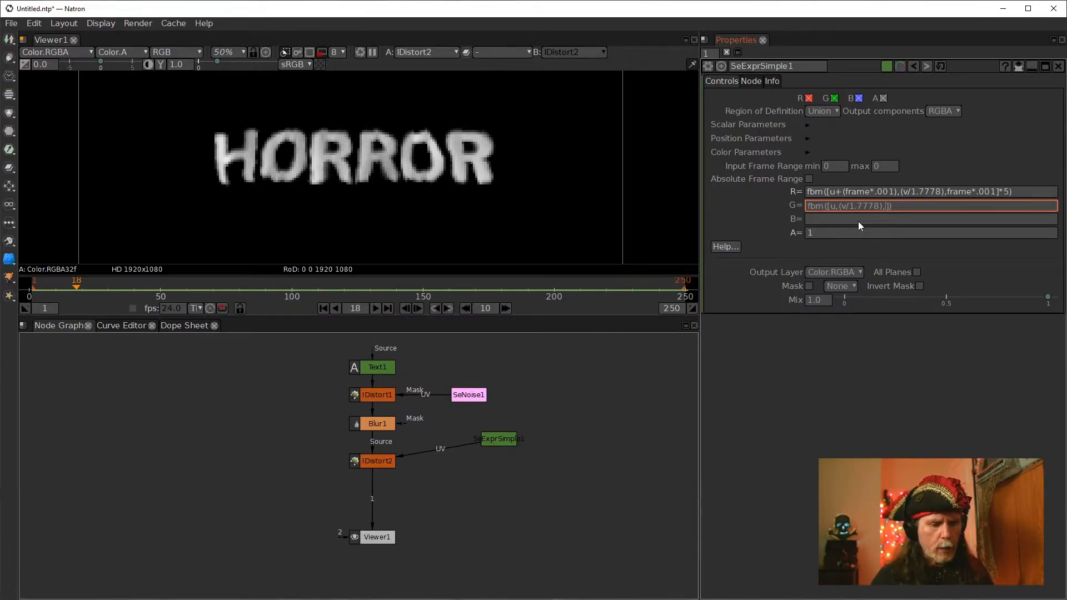
text(frame)
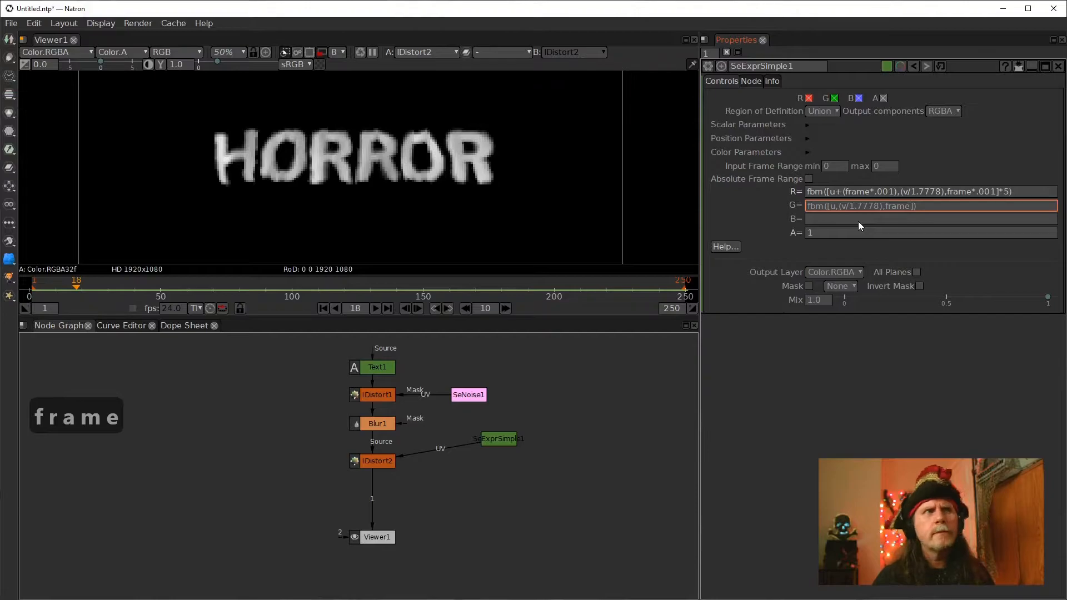
text(*)
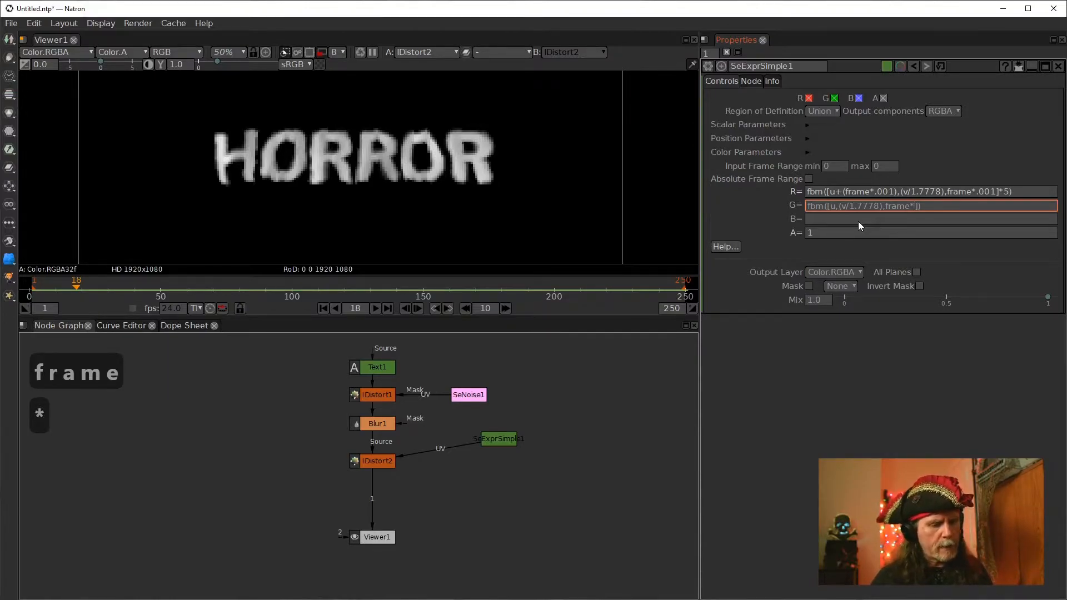
text(.)
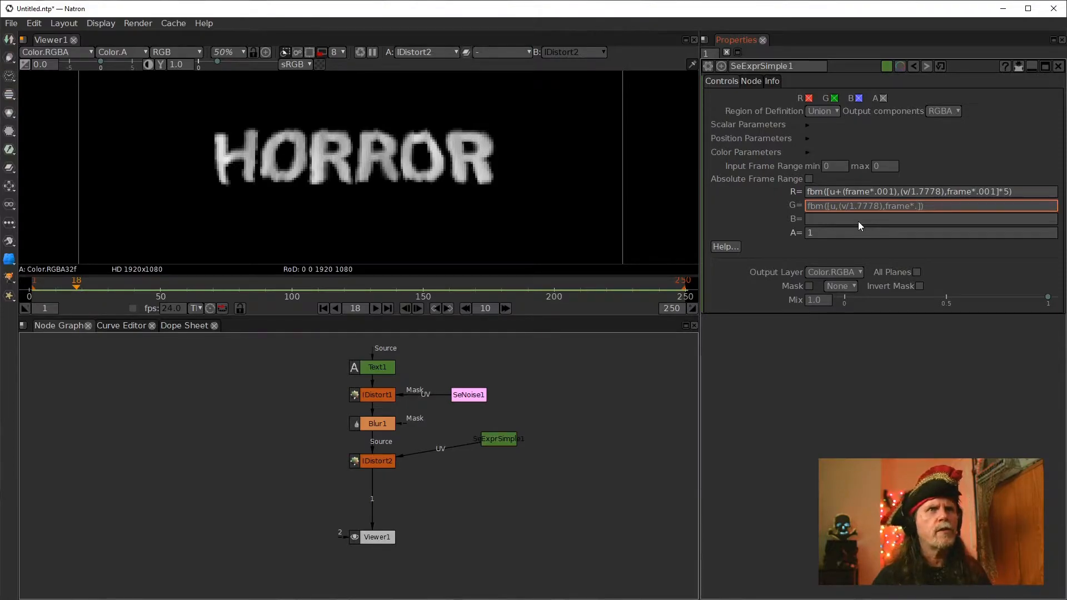
text(000)
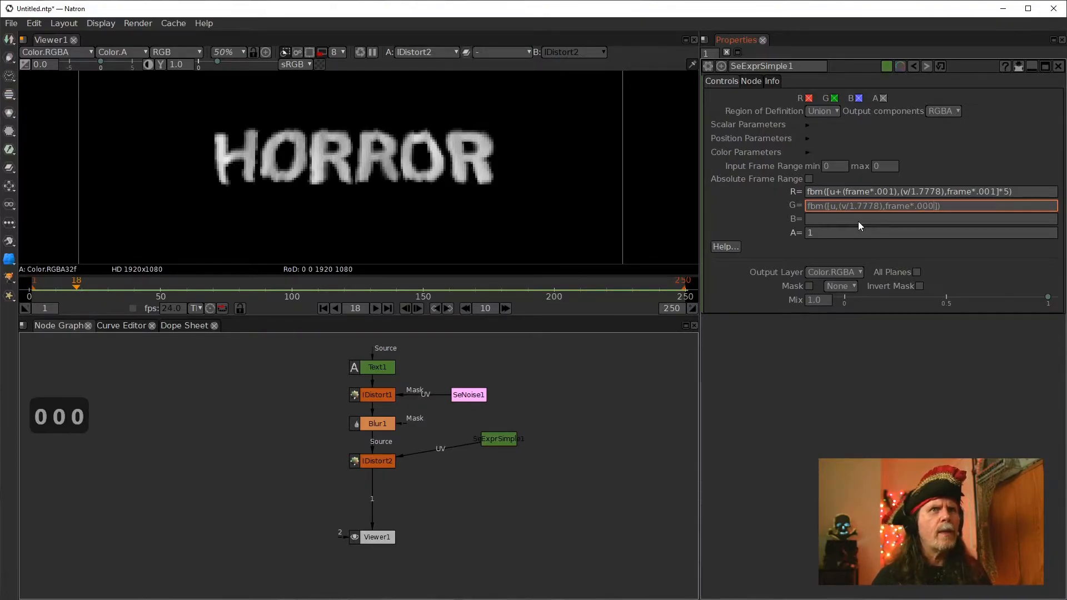
text(01)
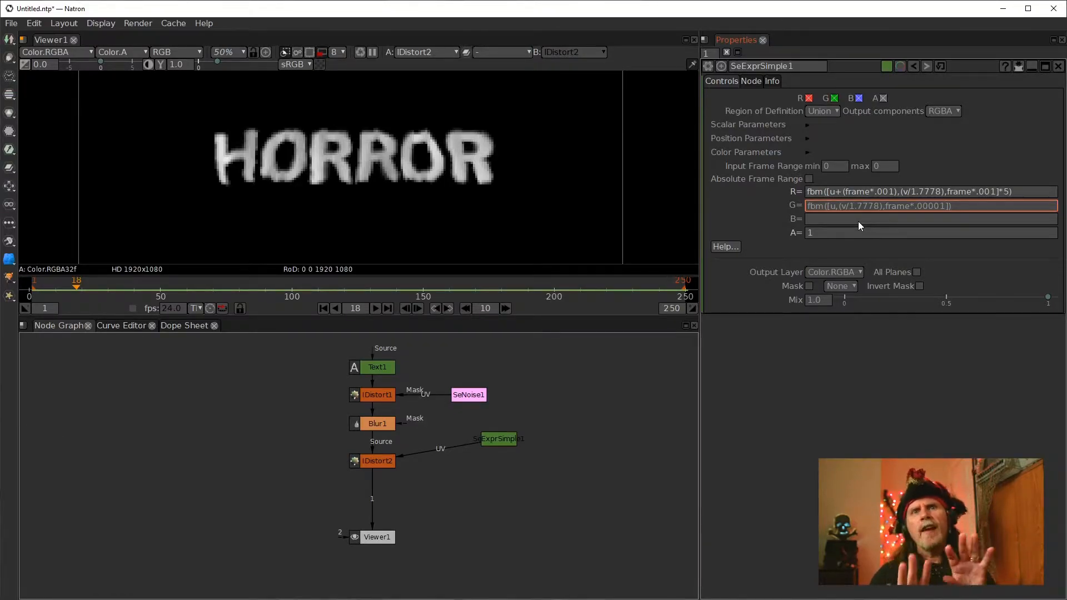
key(Right)
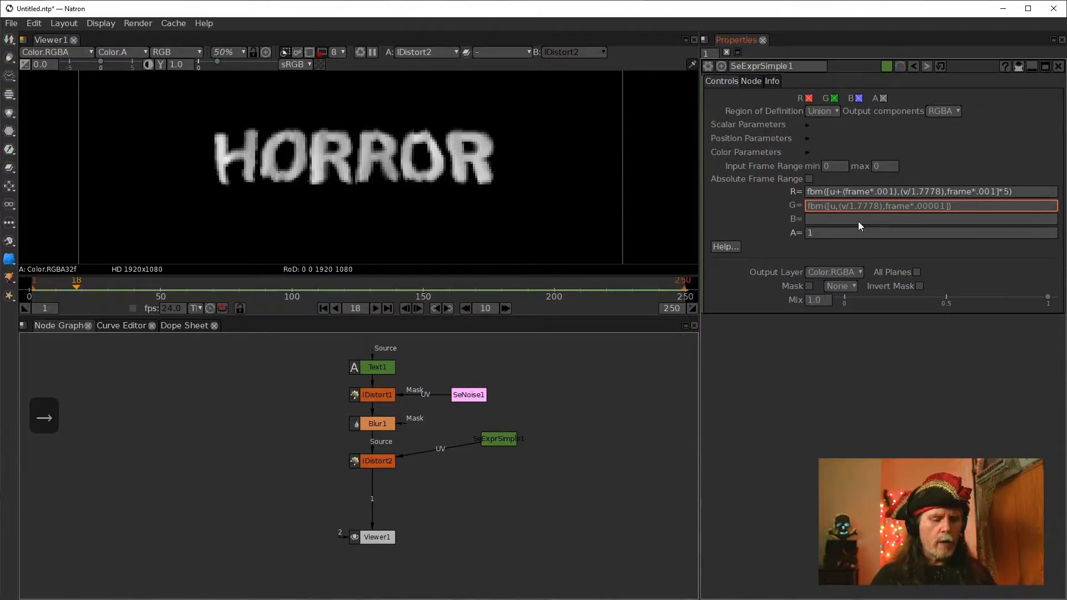
click(616, 473)
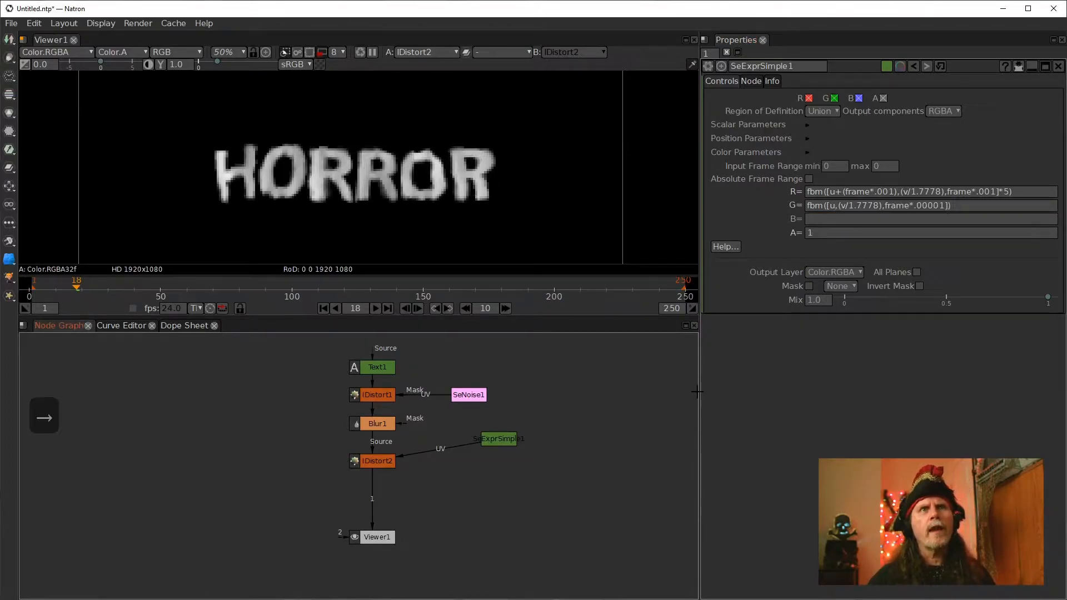
Play back the distorted HORROR title animation from the first frame
click(939, 219)
click(900, 384)
click(323, 309)
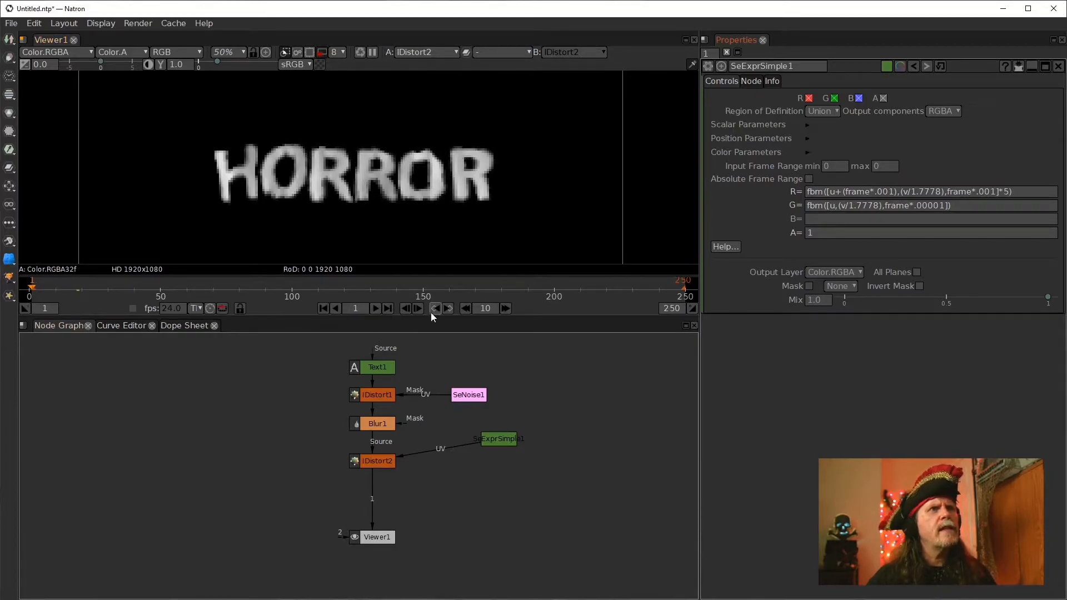
click(376, 309)
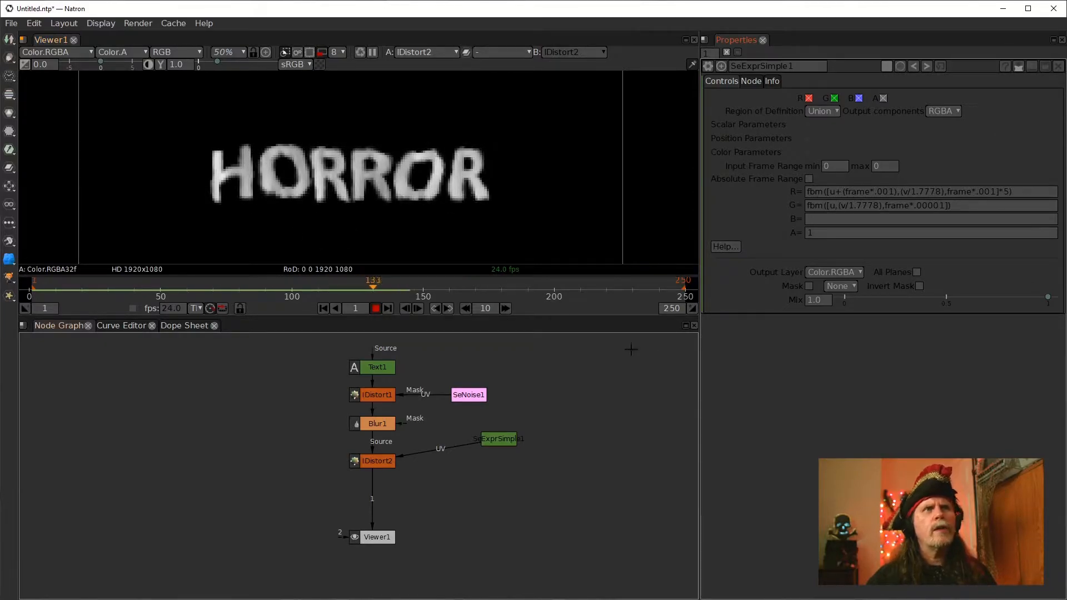
click(376, 308)
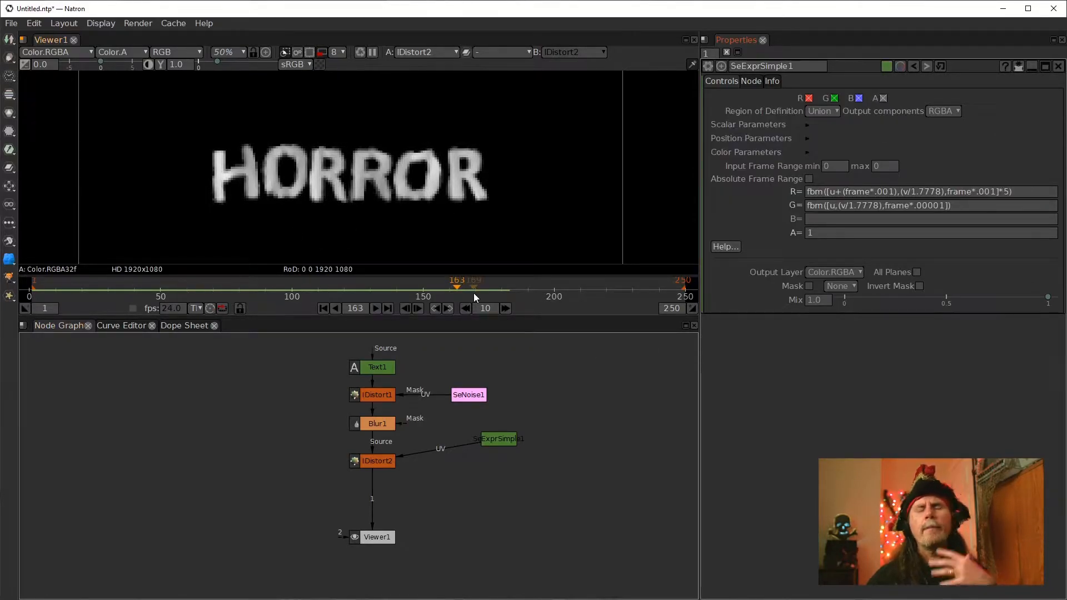
Multiply the G expression by 5, making it fbm([u,(v/1.7778),frame*.00001])*5, and replay the animation from the start
click(947, 206)
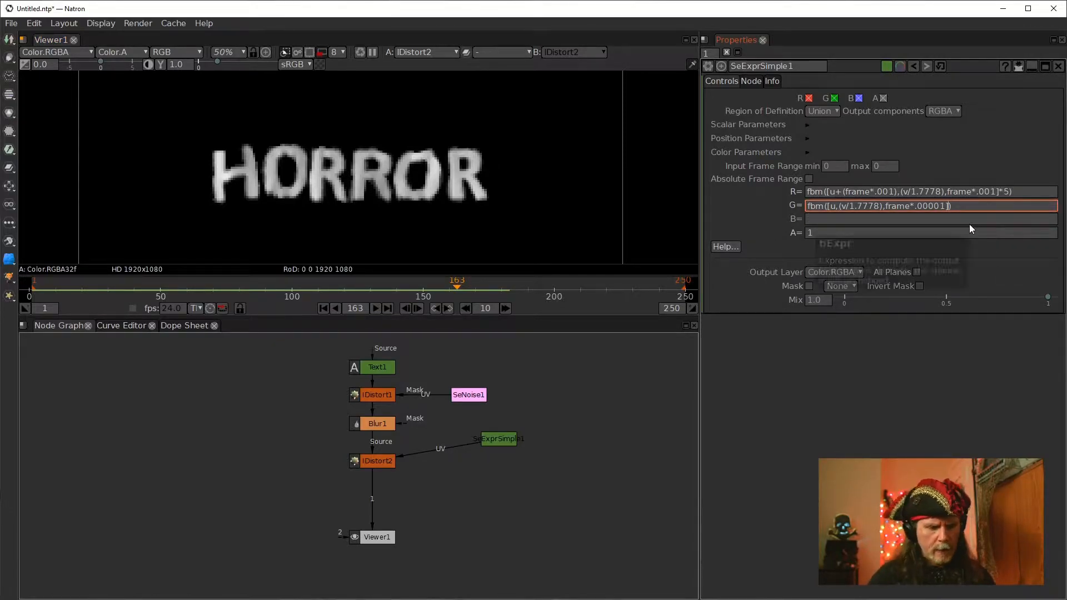
text(*5)
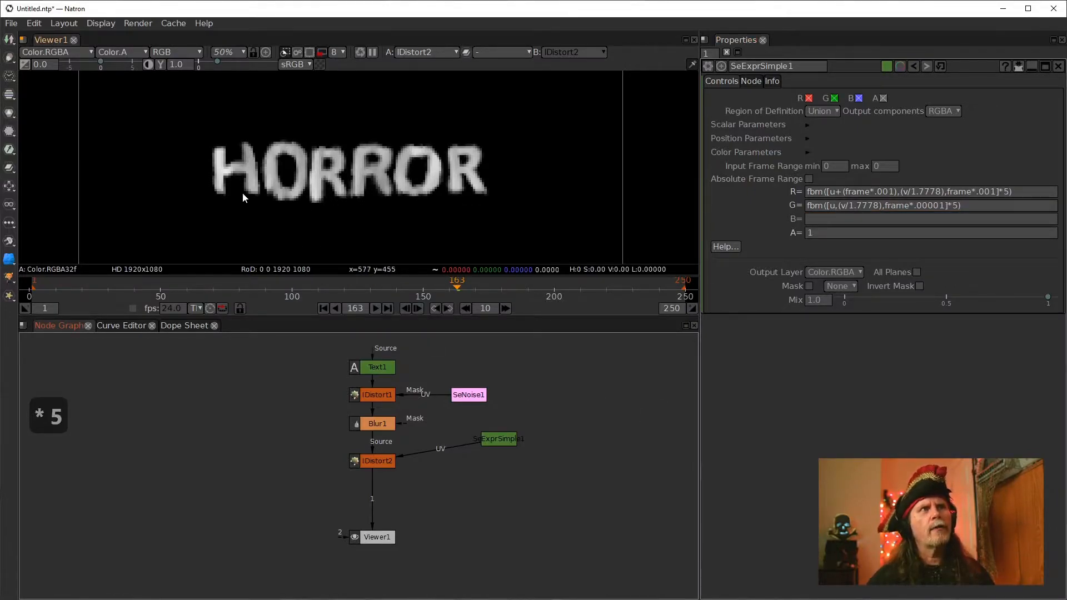
click(322, 308)
click(376, 308)
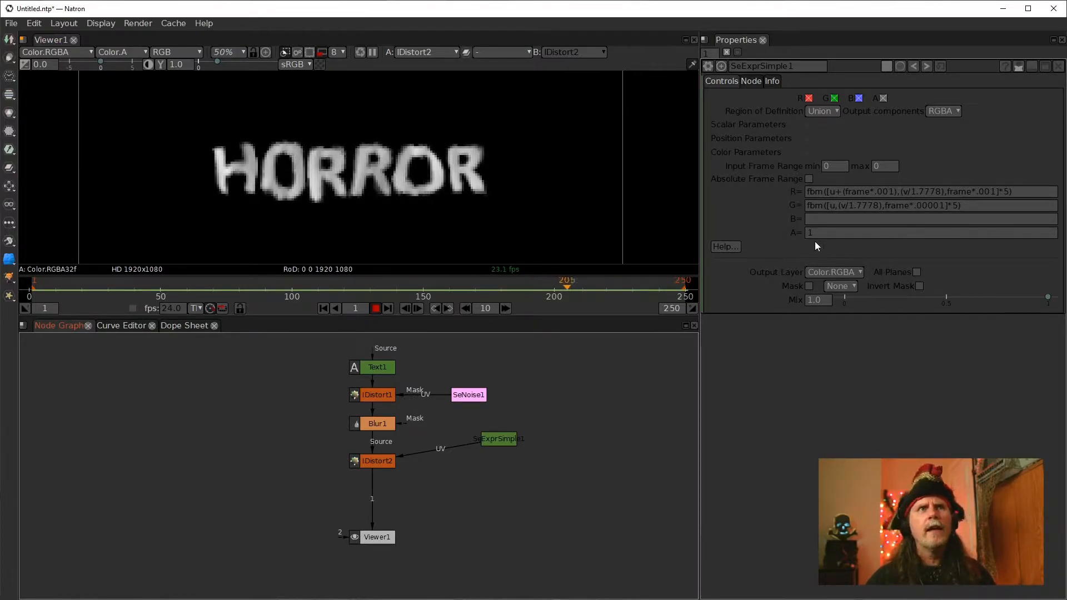
click(375, 309)
Move the SeExprSimple1 node next to IDistort2 in the node graph
click(814, 231)
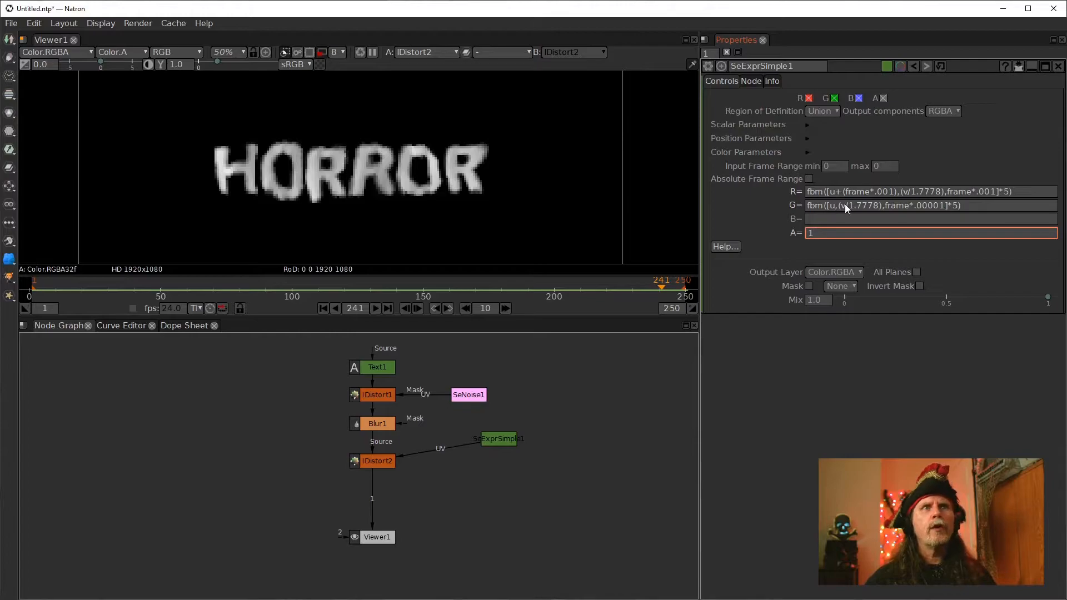
drag(498, 439, 463, 462)
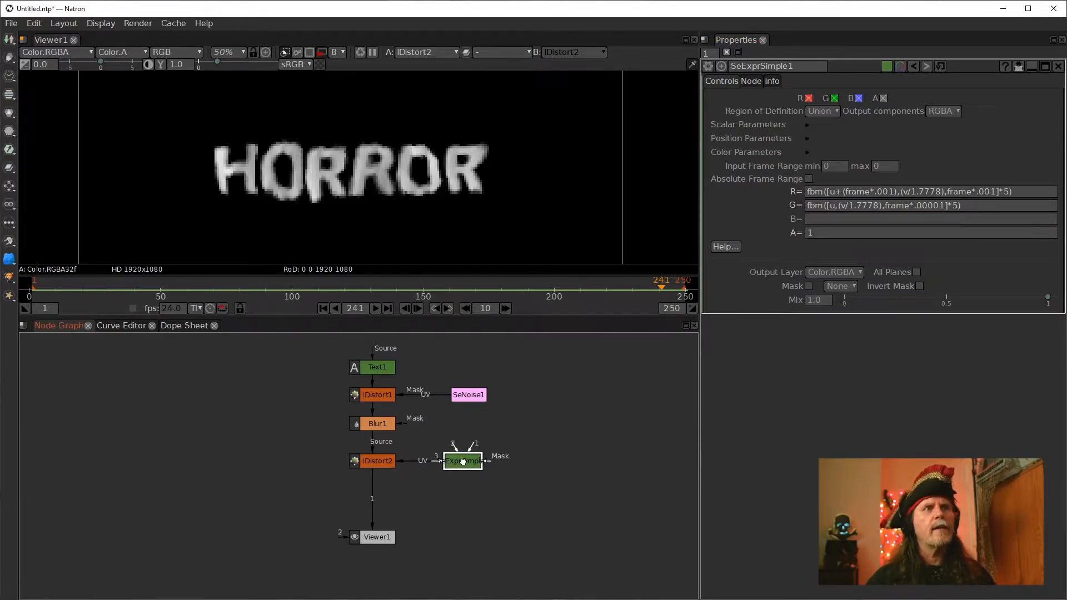
Compare the R and G expressions, then open the IDistort2 node's settings
click(839, 191)
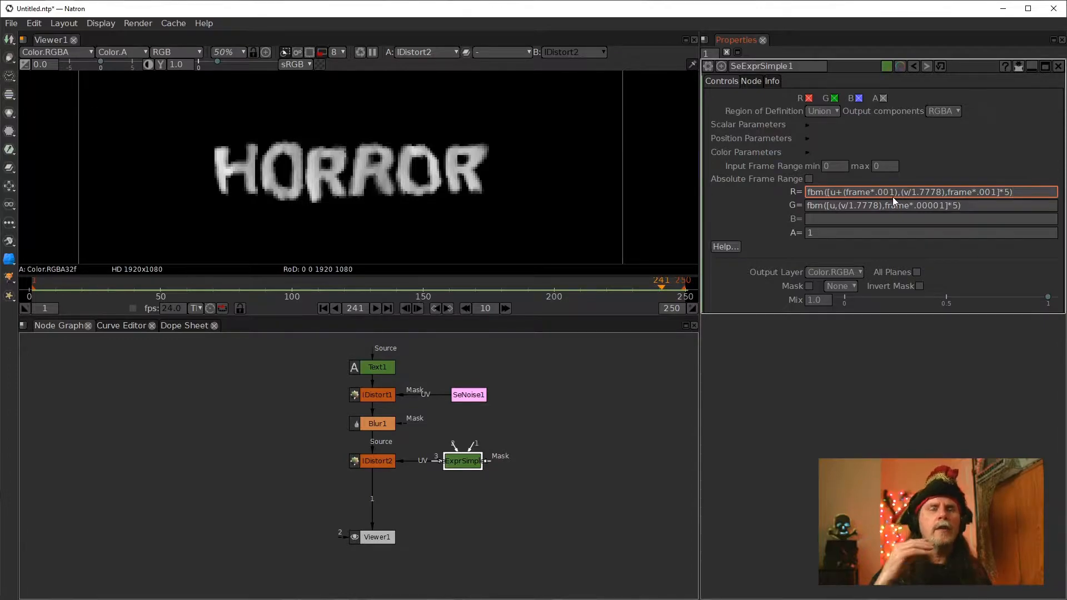
click(587, 414)
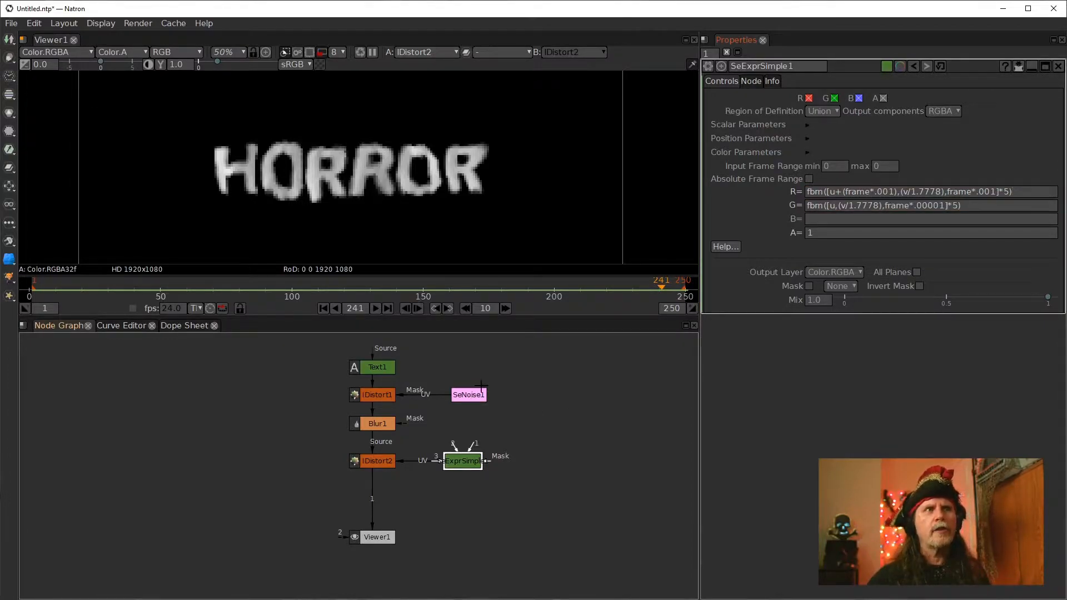
click(846, 205)
click(859, 194)
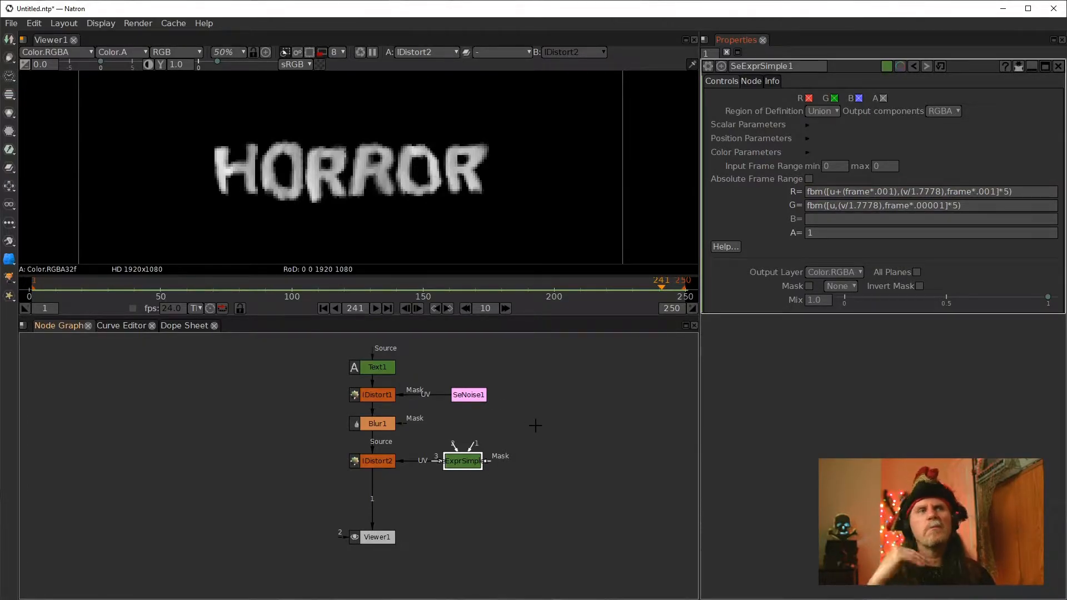
click(378, 463)
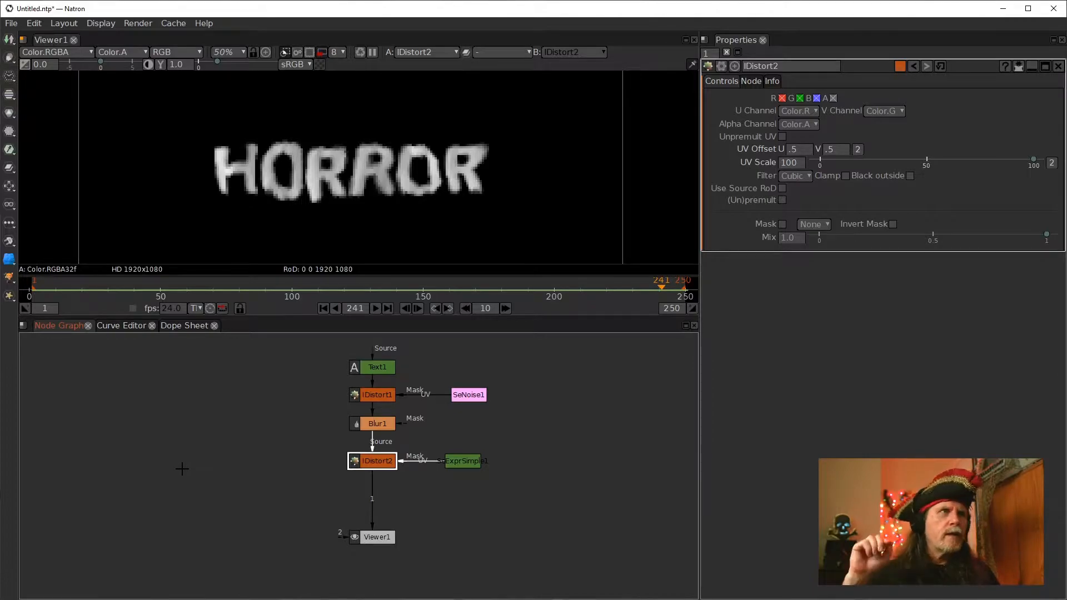
Set the viewer's proxy render scale to 2 and move the Viewer node lower in the graph
click(339, 53)
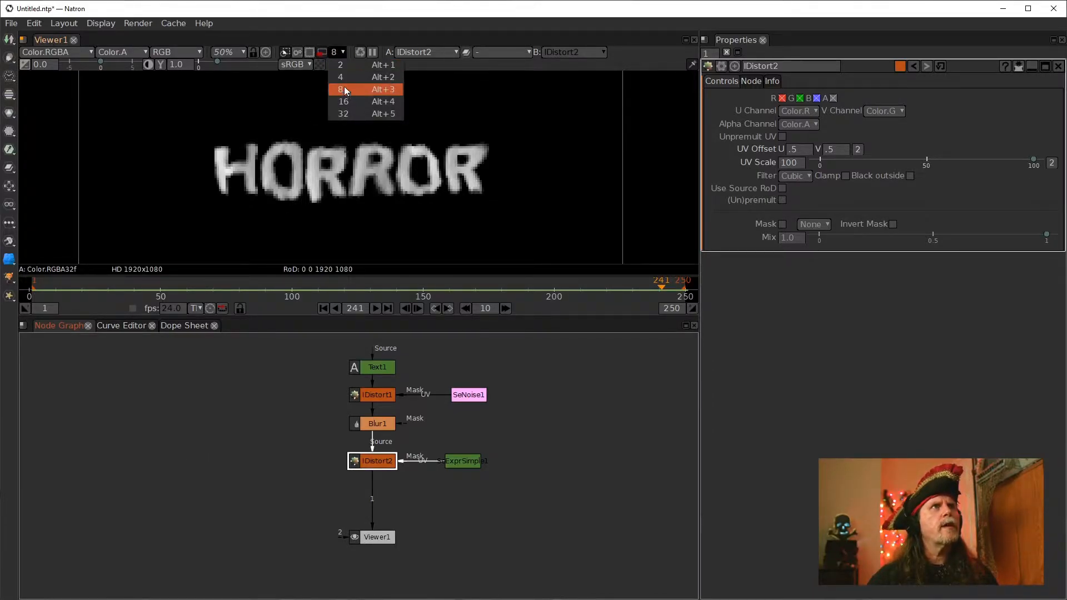
click(342, 69)
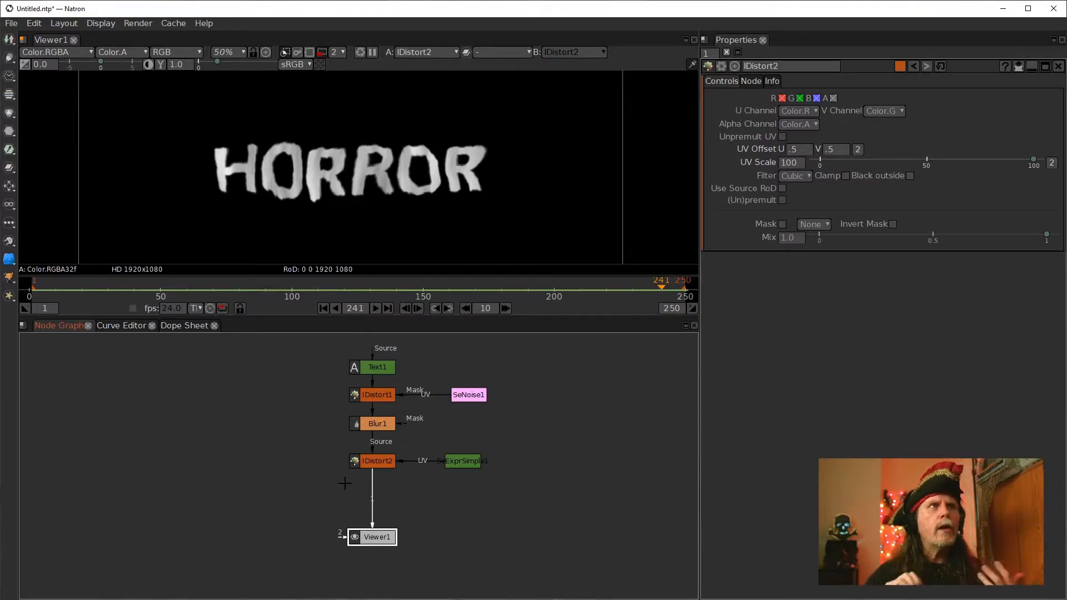
drag(384, 537, 383, 556)
click(421, 503)
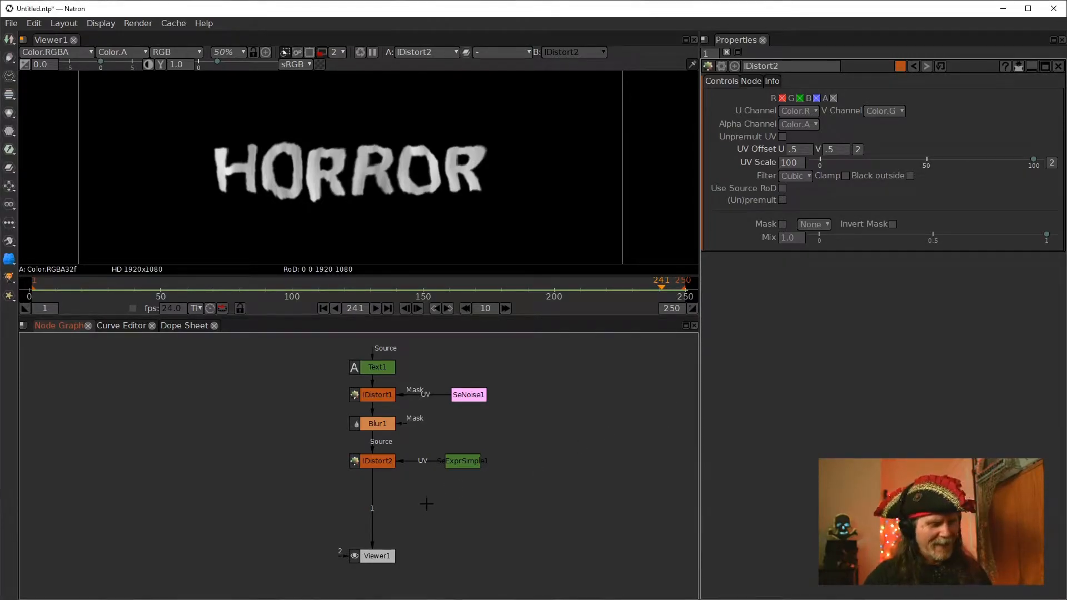
Add a TimeOffset node to the node graph and place it left of IDistort2
key(Tab)
text(time)
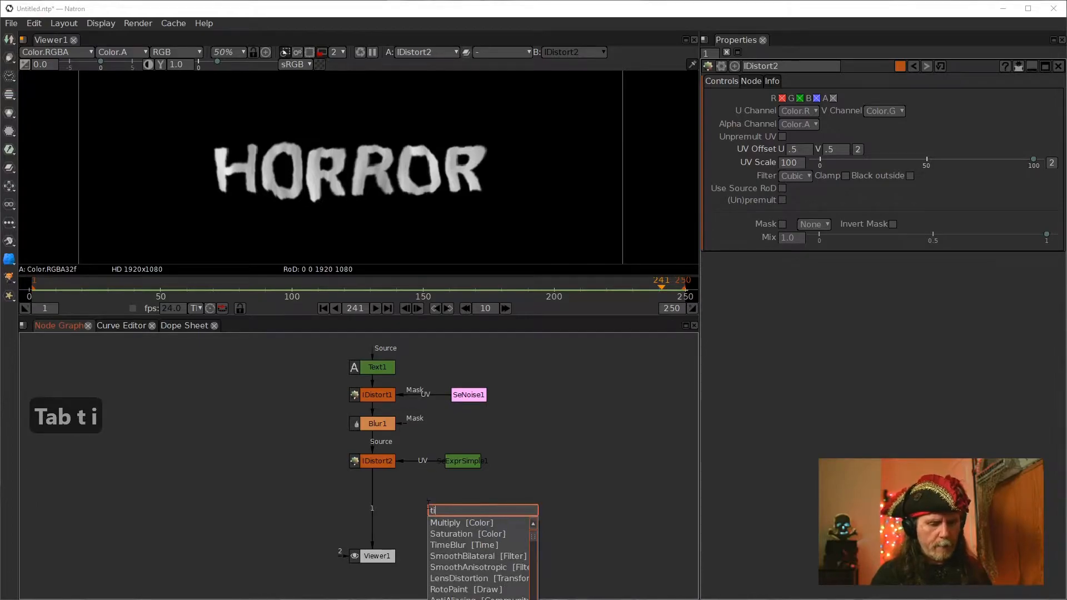
key(Down)
key(Down)
key(Down)
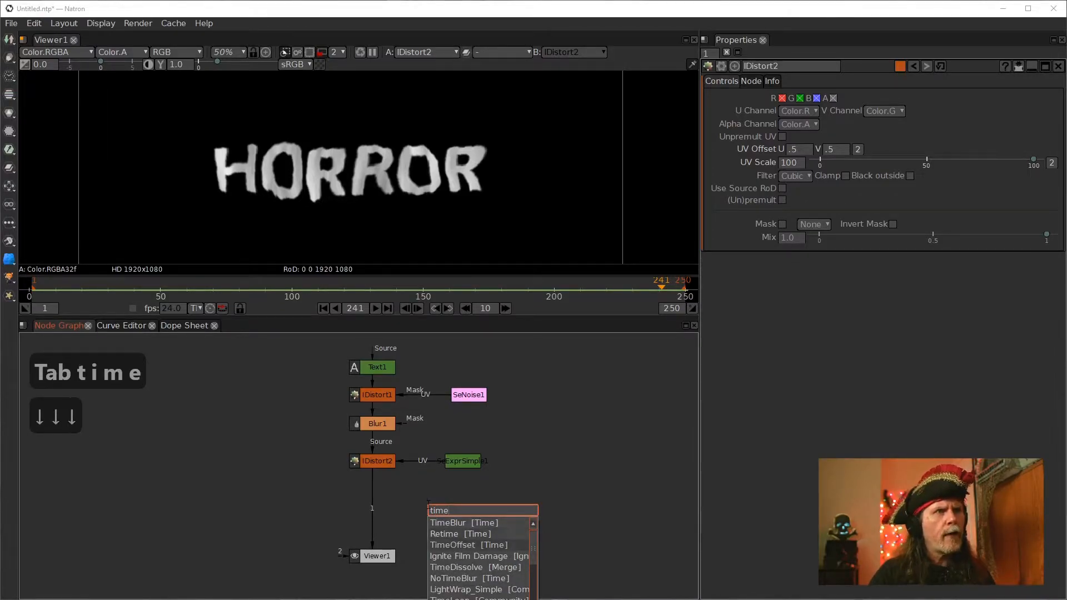
key(Return)
mouse_move(428, 504)
mouse_down()
mouse_move(238, 487)
mouse_move(237, 502)
mouse_up()
Duplicate the TimeOffset node and connect both TimeOffset nodes' Source inputs to IDistort2's output
key(alt+c)
drag(302, 483, 370, 461)
drag(308, 482, 369, 467)
drag(218, 485, 365, 464)
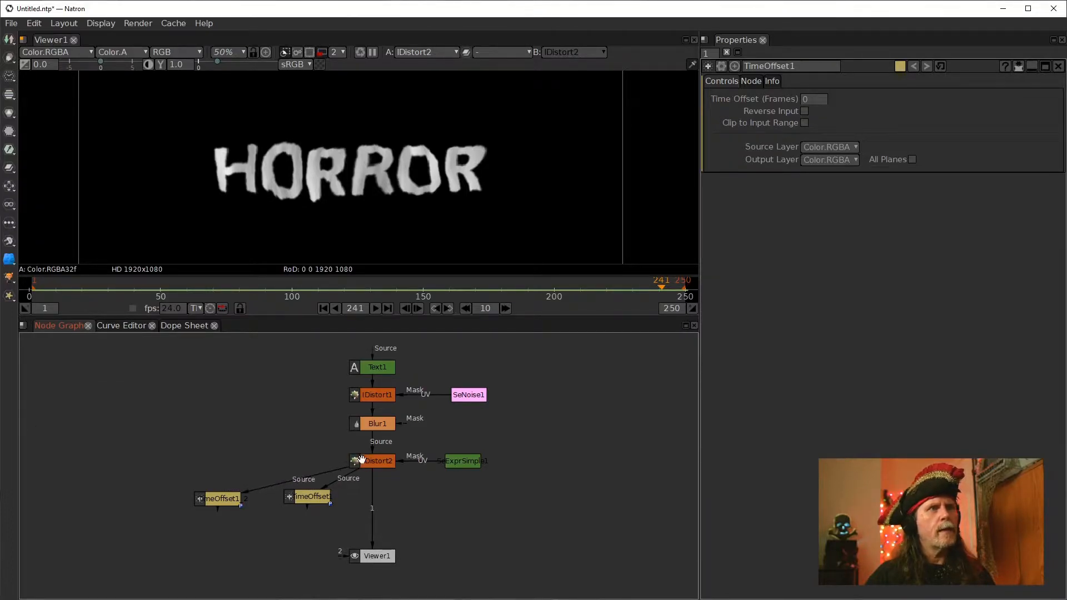
drag(210, 502, 213, 498)
drag(300, 498, 293, 495)
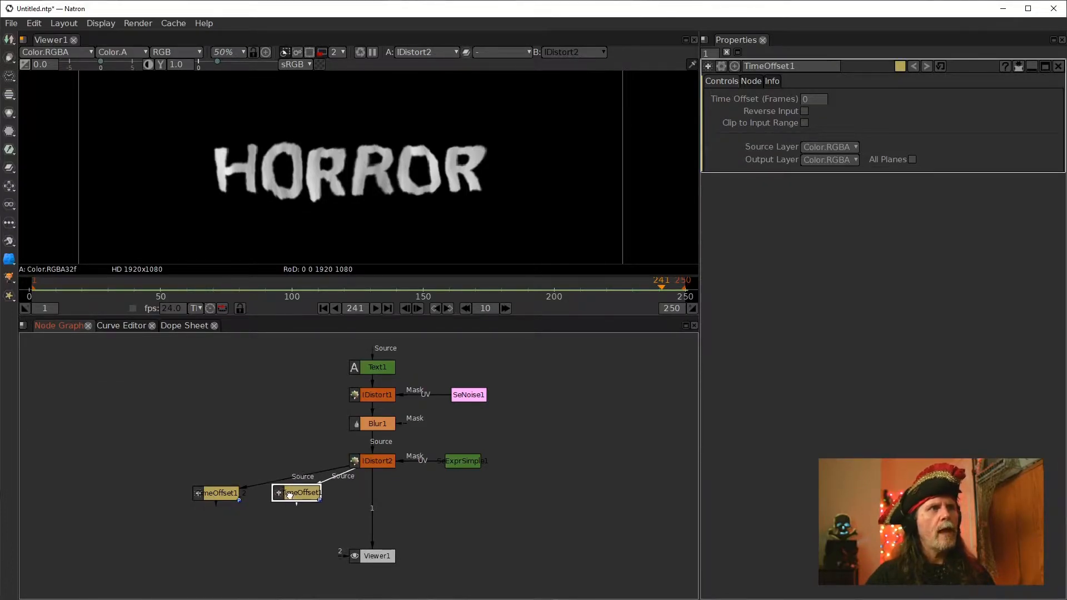
drag(217, 489, 191, 478)
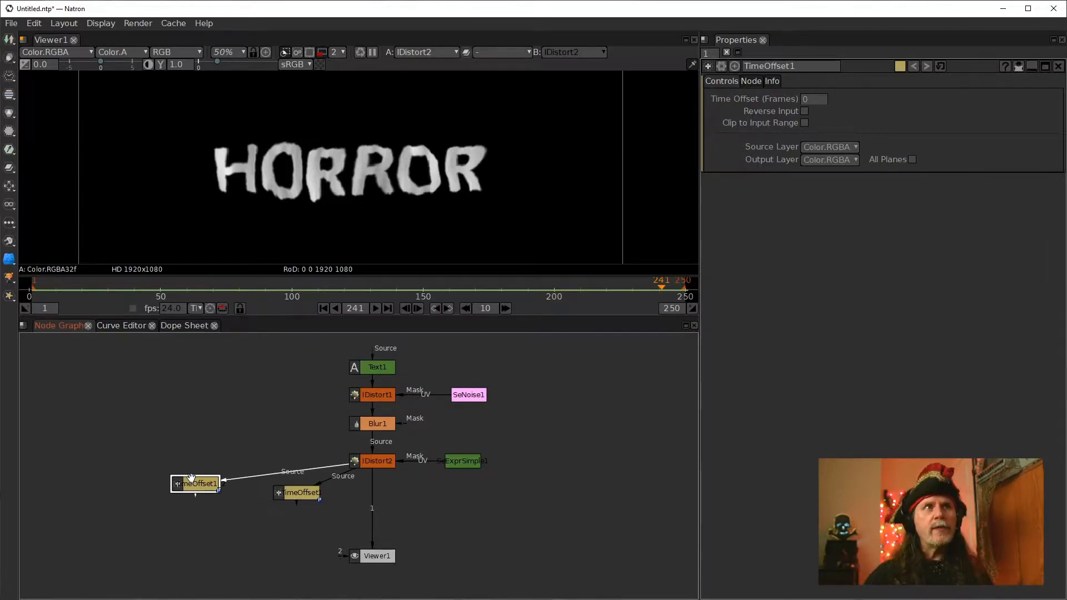
Open SeExprSimple1's settings and examine its R, G, B and A channel expressions
click(460, 460)
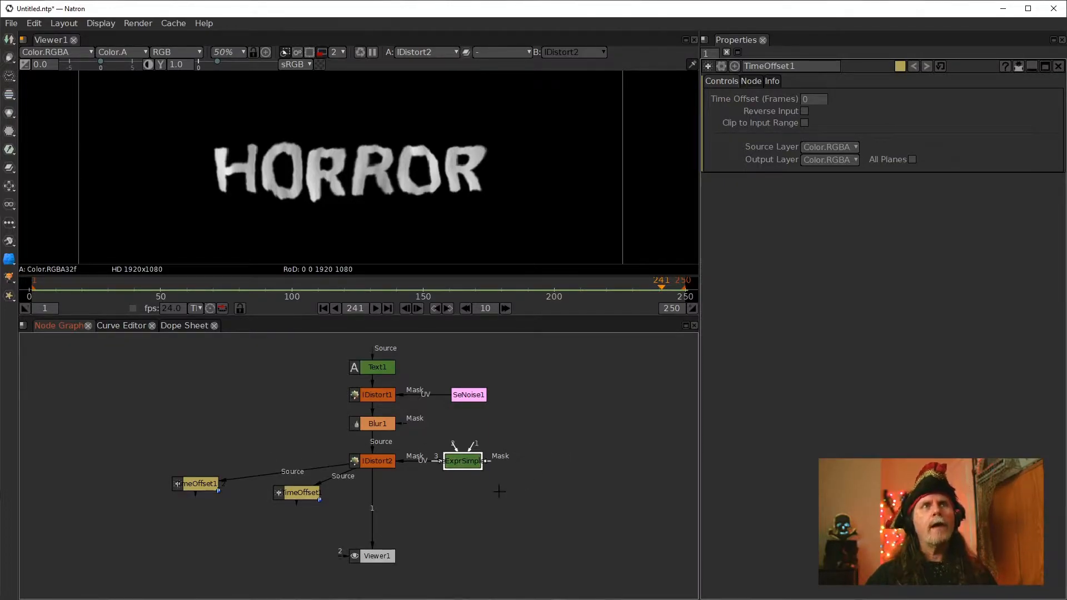
double_click(462, 461)
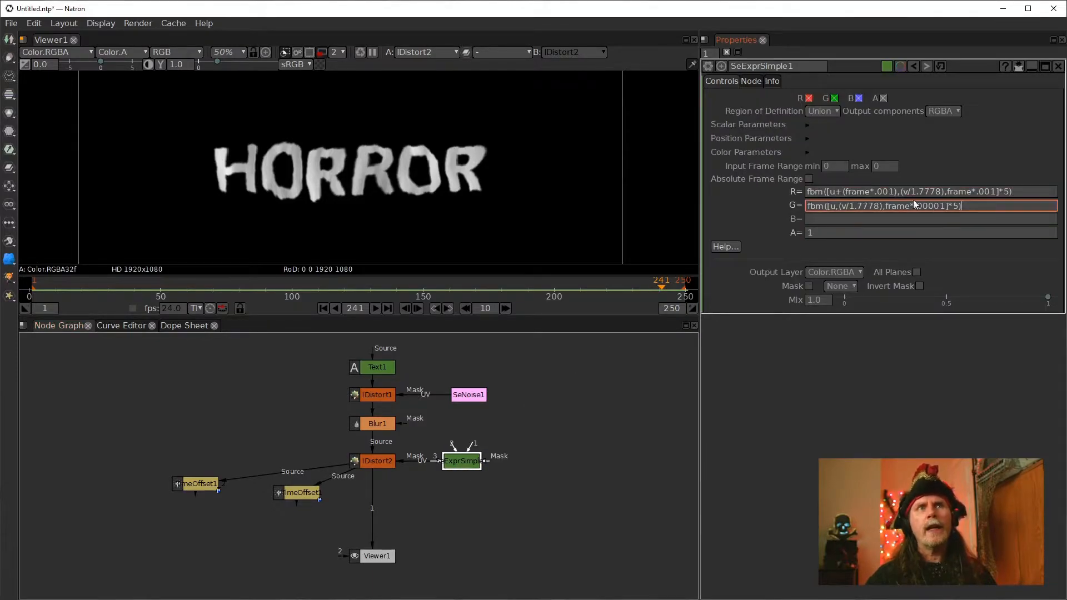
click(935, 218)
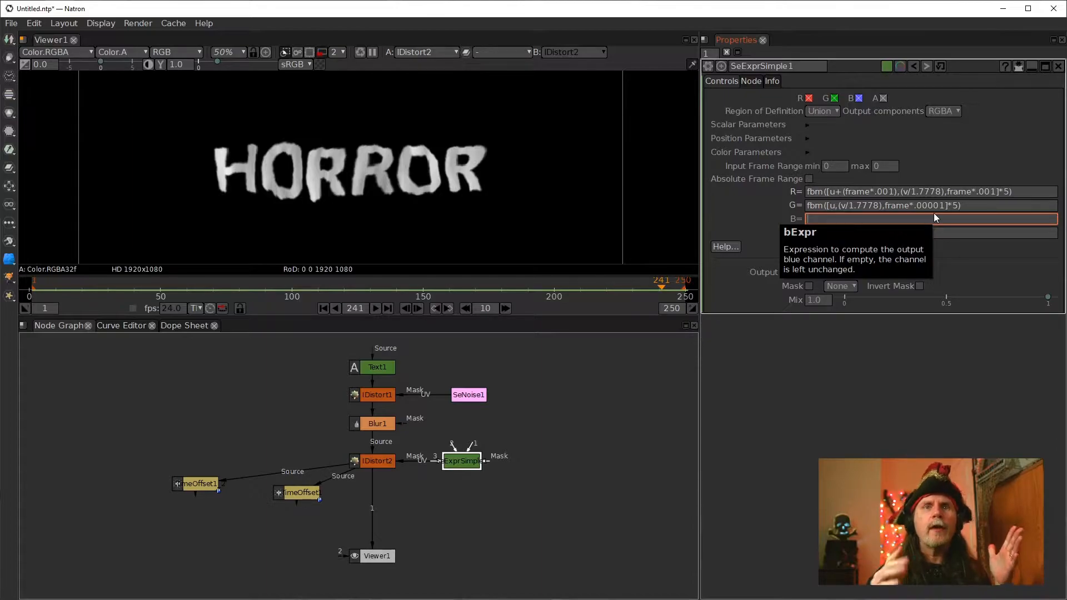
click(875, 193)
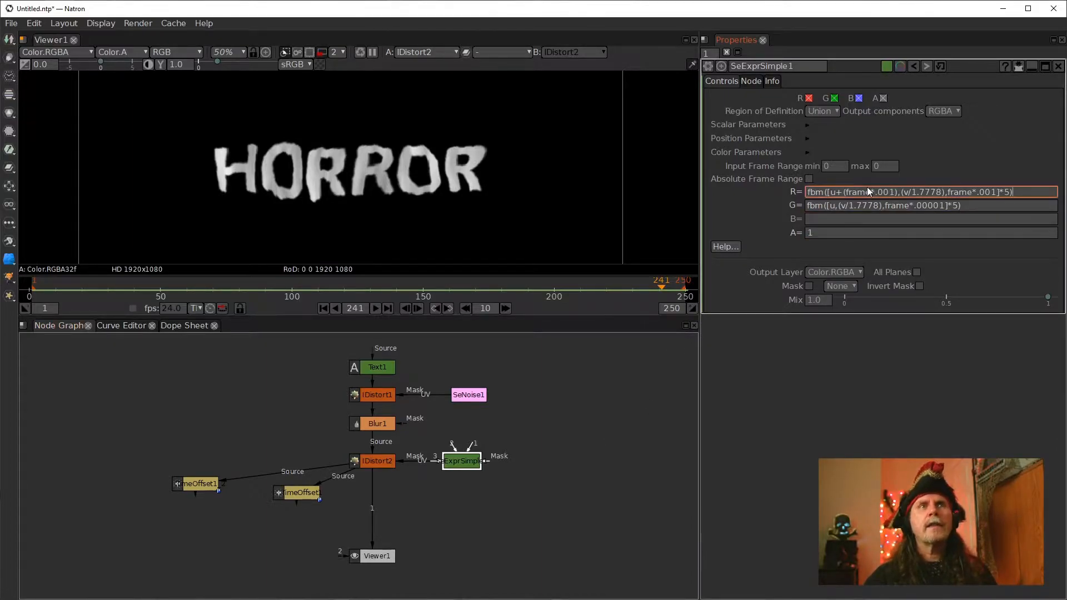
click(812, 231)
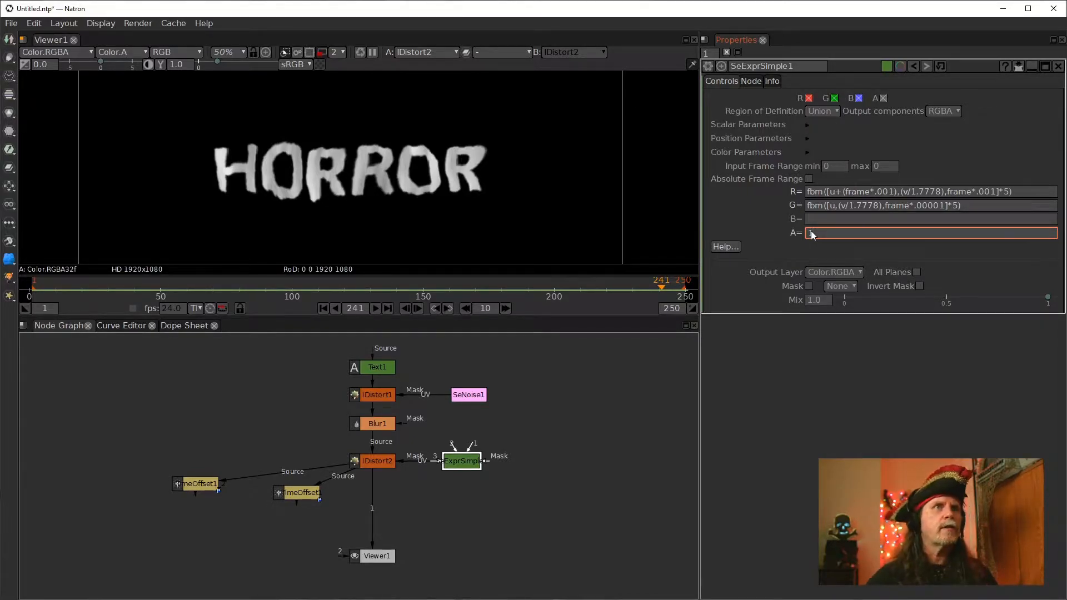
click(822, 216)
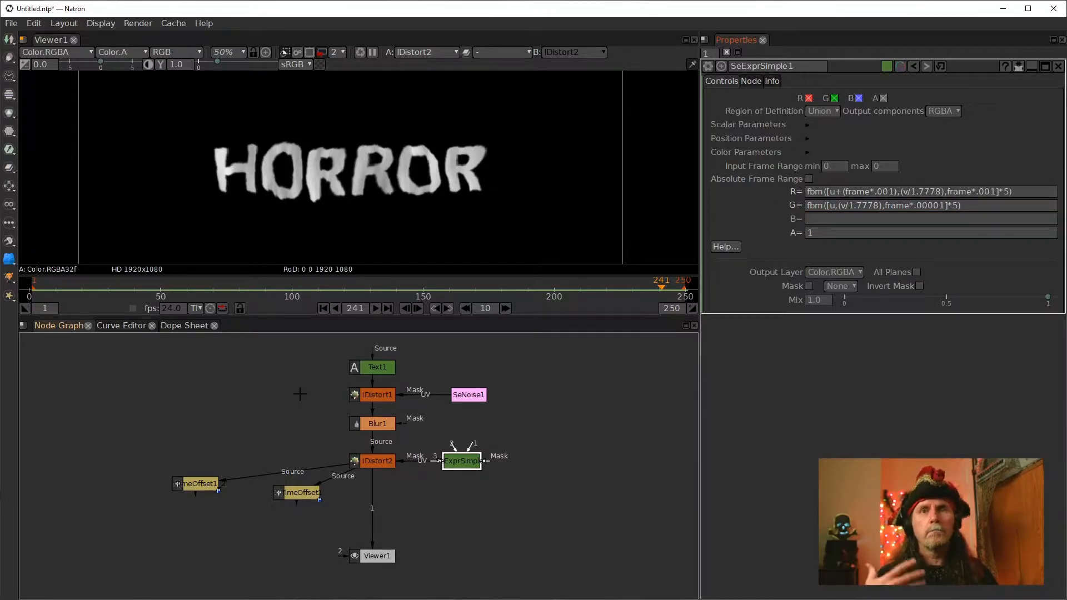
Rearrange the TimeOffset nodes and set the lower TimeOffset1's time offset to -50 frames
drag(204, 484, 189, 461)
drag(300, 496, 273, 481)
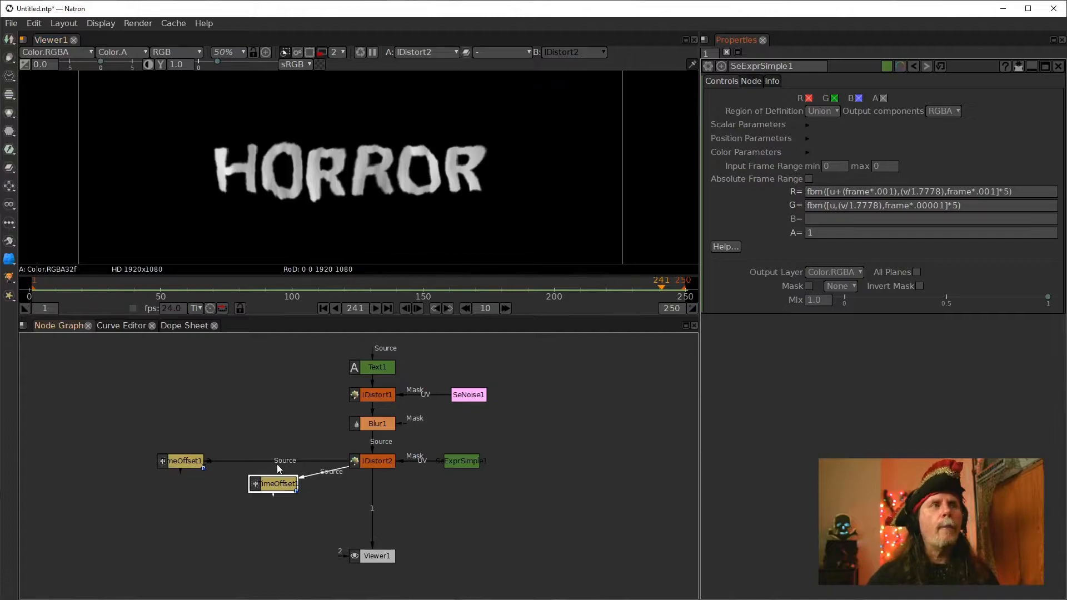
double_click(268, 486)
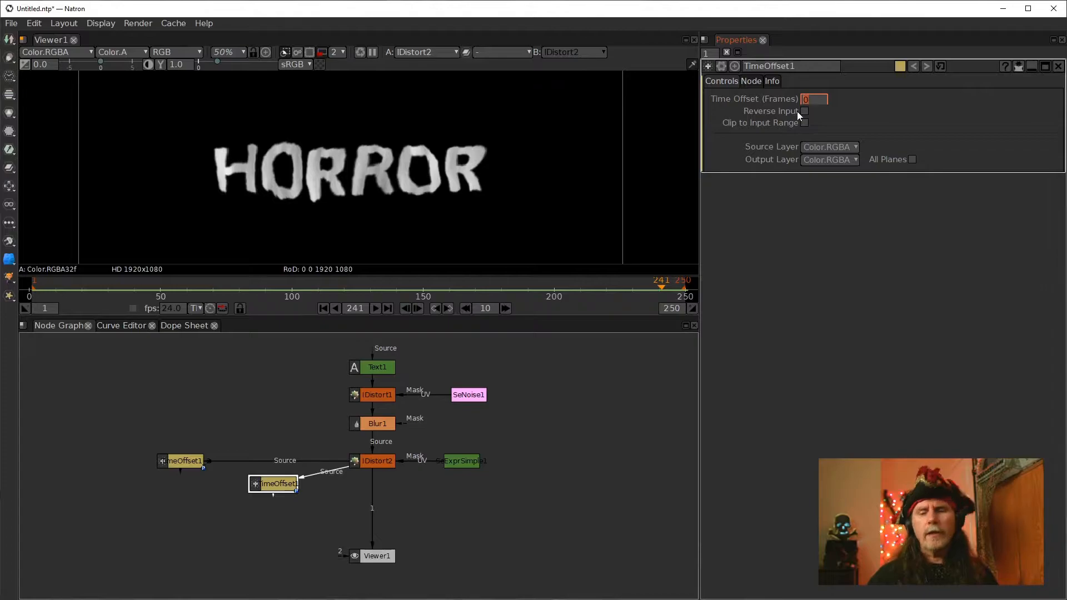
text(-50)
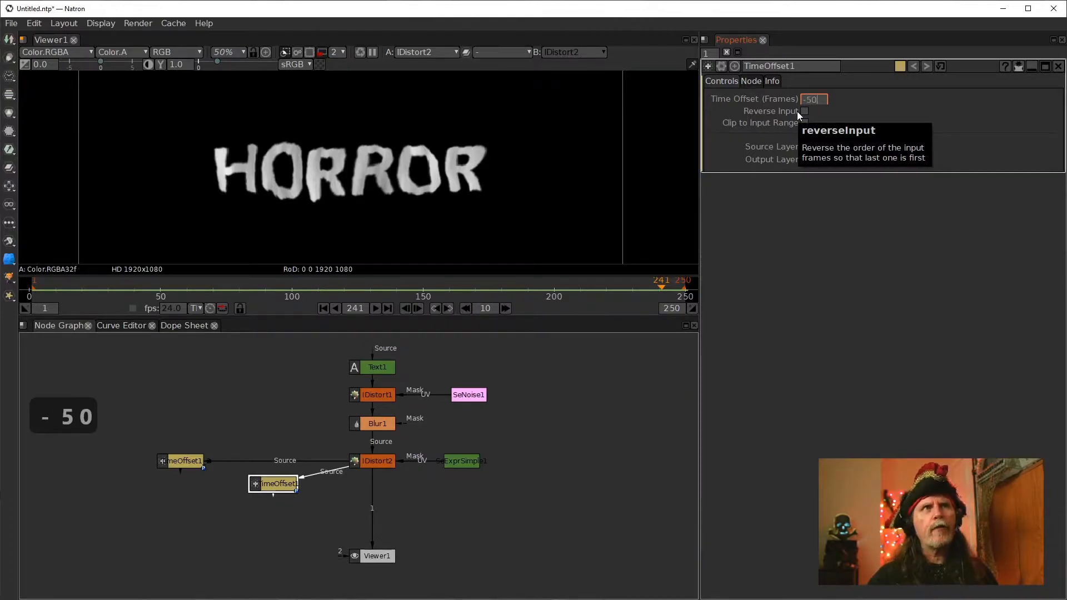
click(550, 465)
Set the upper TimeOffset1_2 node's time offset to 50 frames
double_click(179, 463)
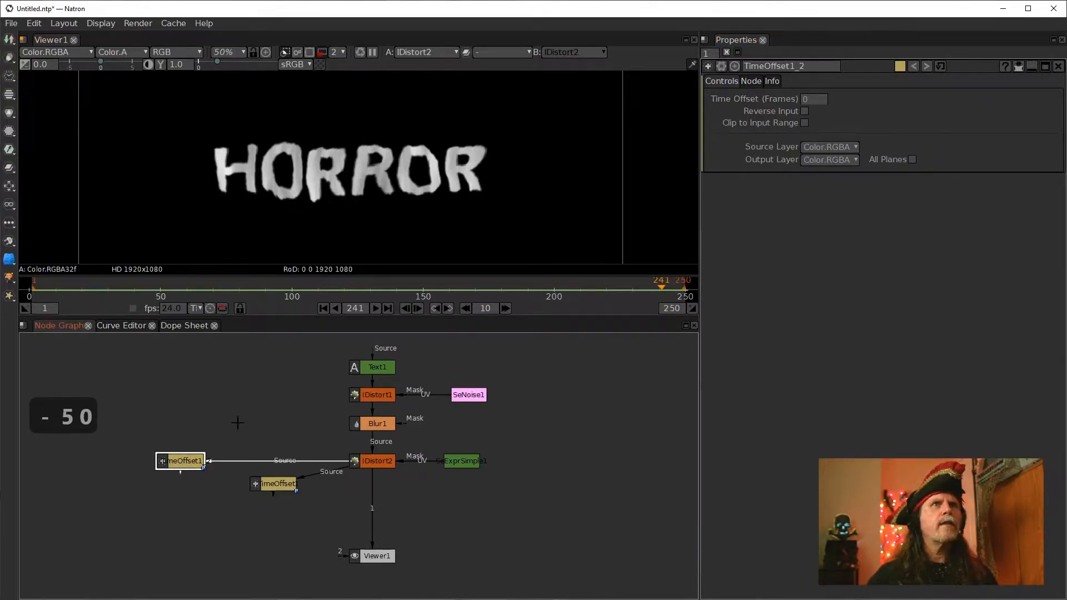
click(814, 99)
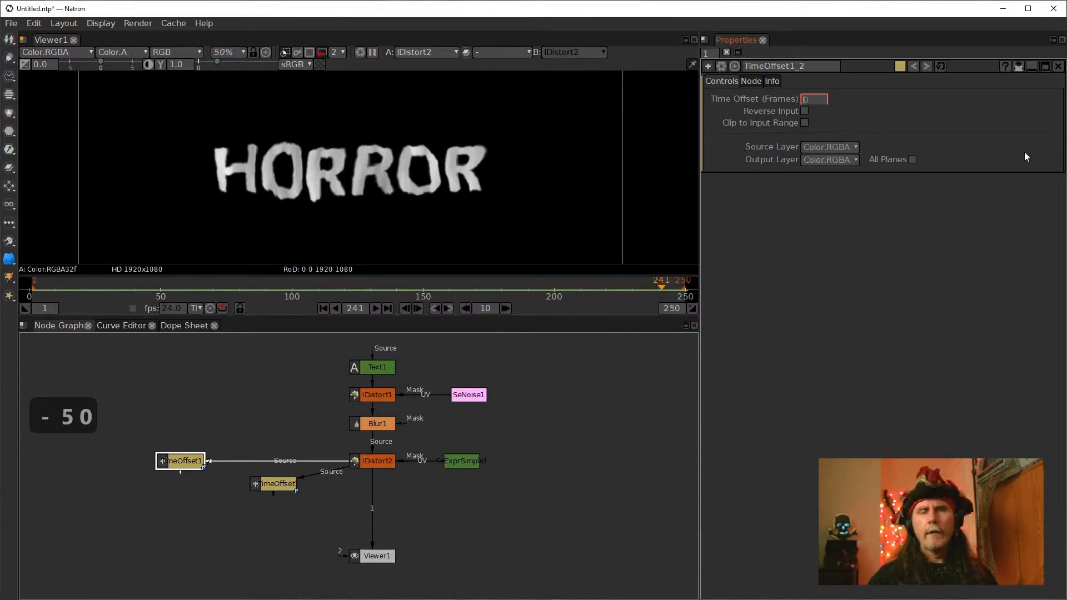
text(500)
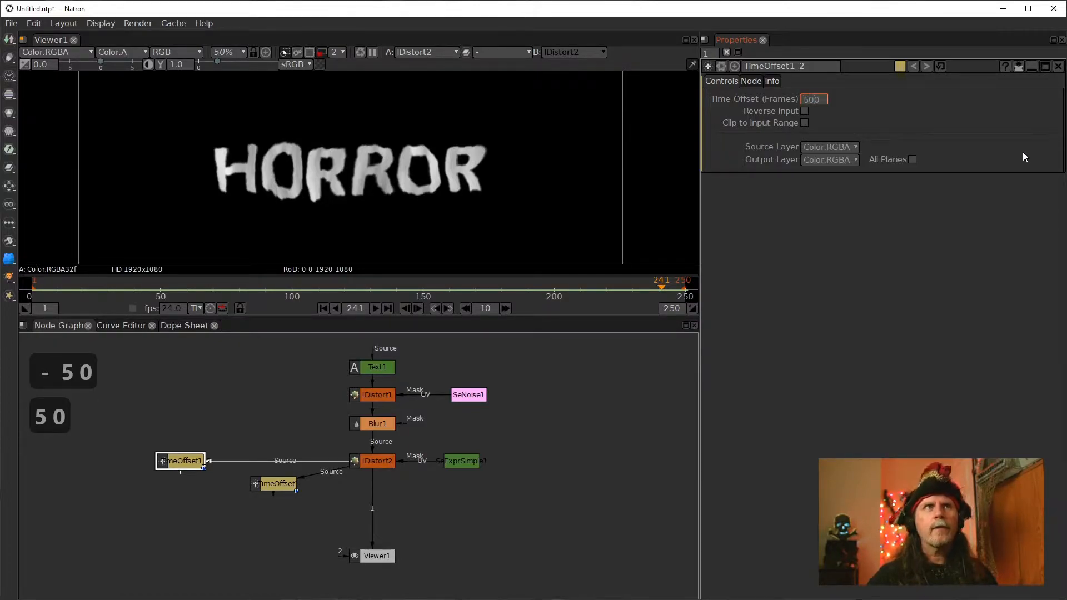
key(BackSpace)
View each TimeOffset node's output in the viewer to compare the two offsets
click(274, 483)
key(1)
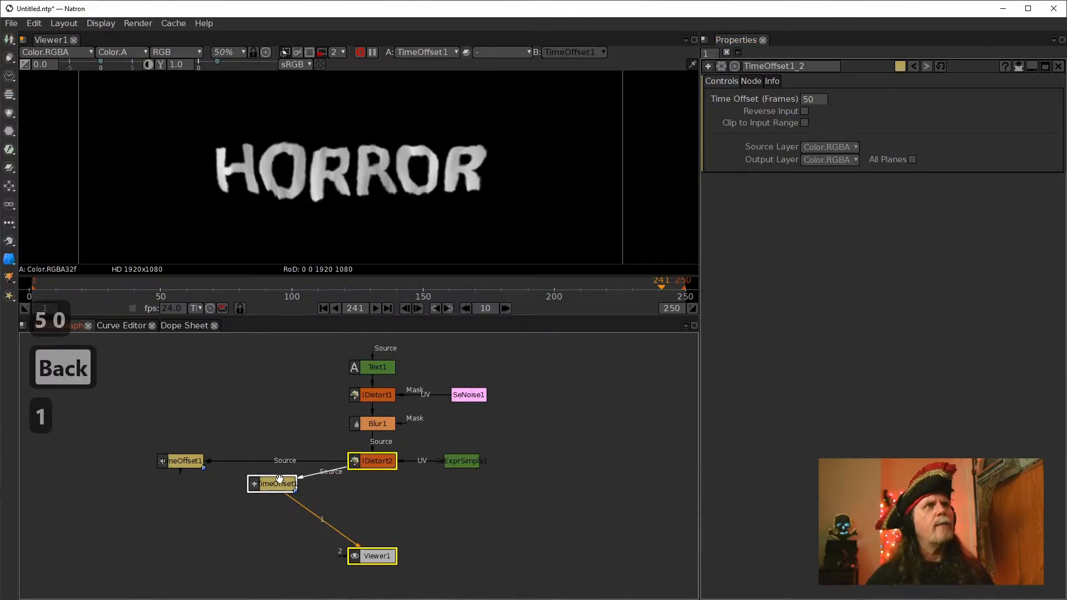
click(179, 458)
key(1)
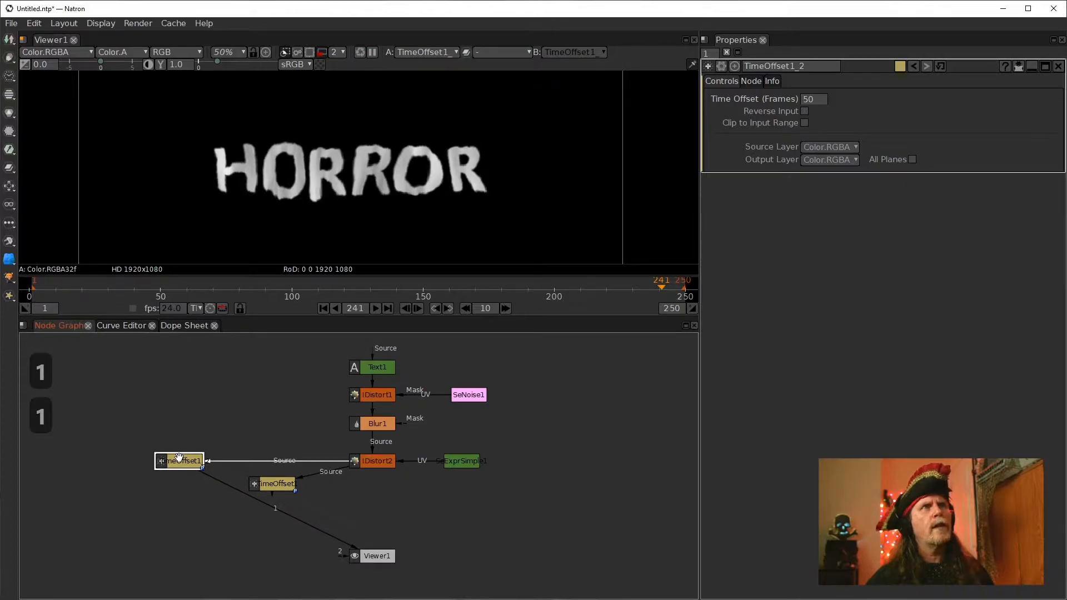
drag(283, 488, 279, 483)
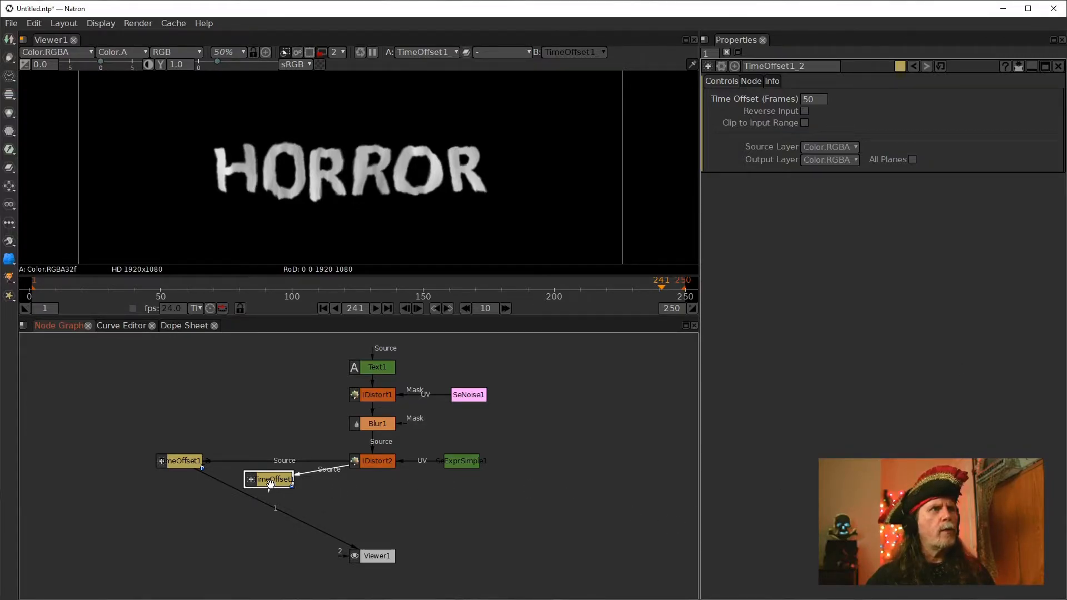
key(1)
click(192, 463)
key(1)
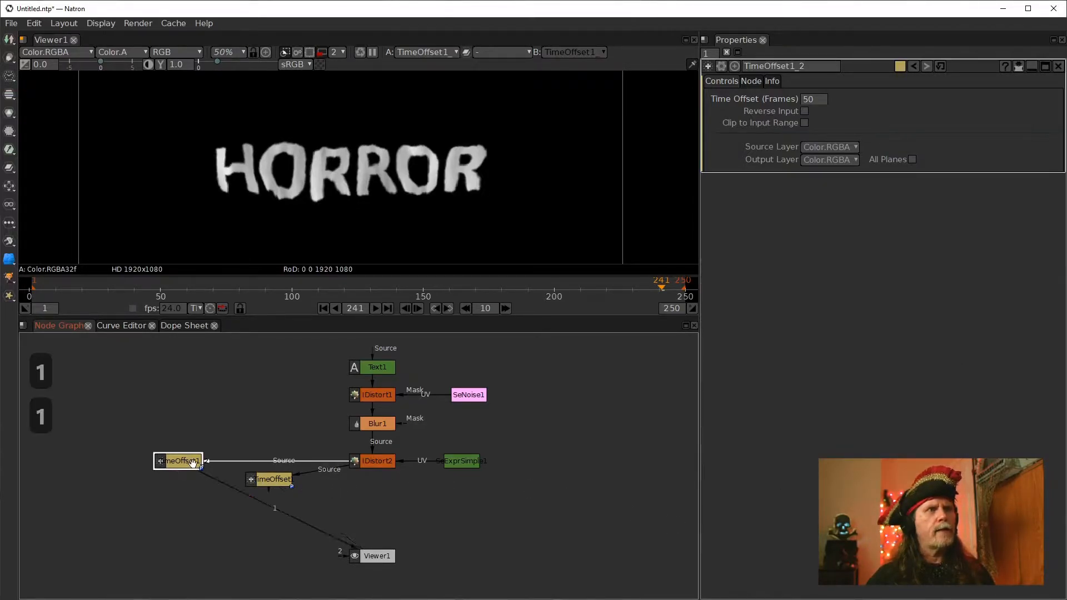
click(281, 482)
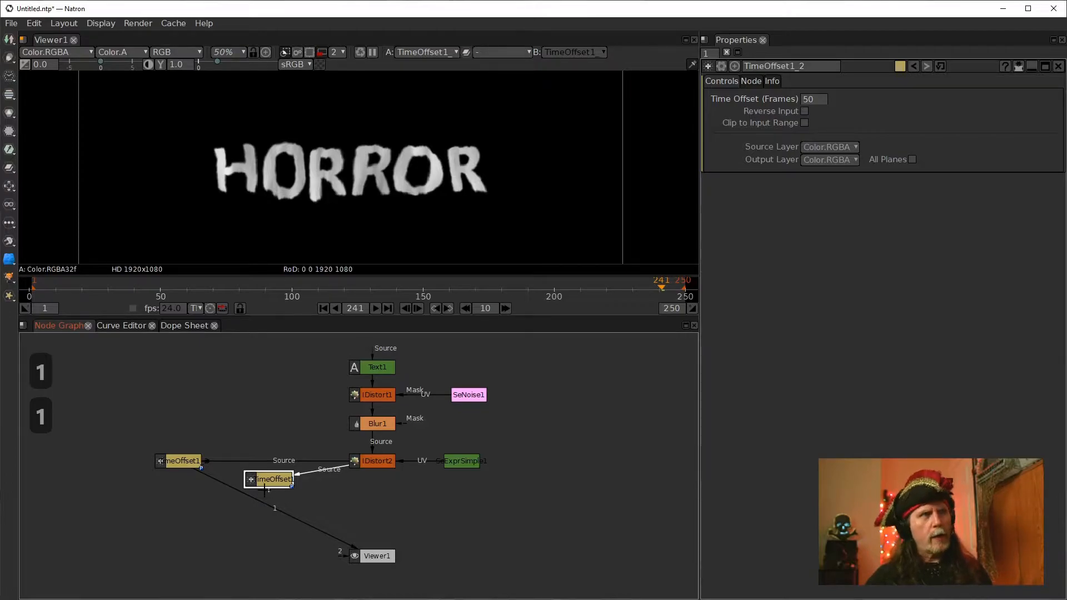
Add a Merge node fed by the TimeOffset nodes and display it in the viewer
key(m)
drag(268, 505, 192, 464)
drag(247, 528, 198, 519)
key(1)
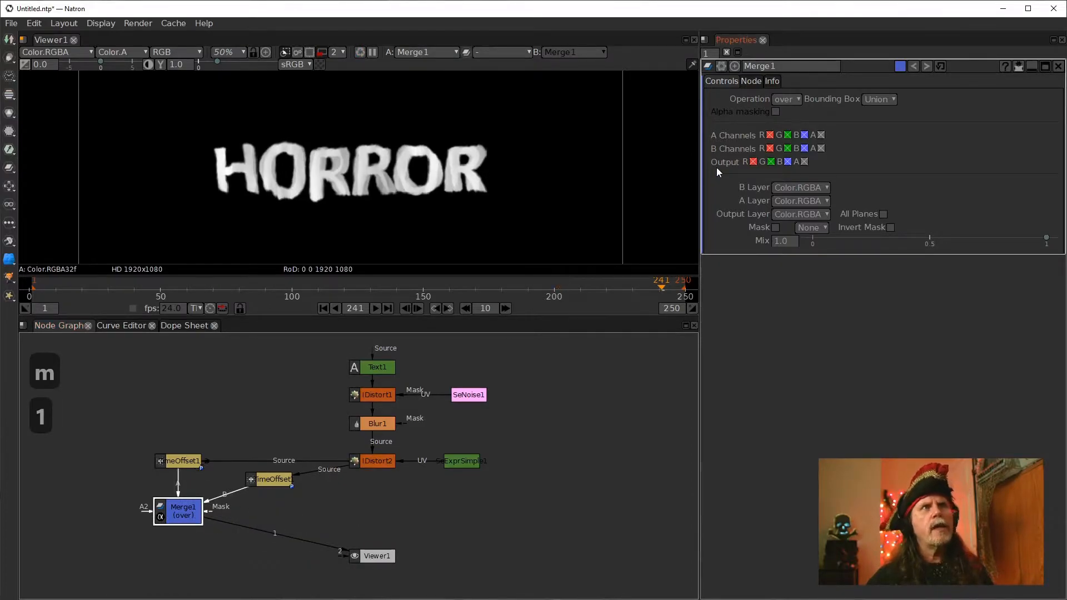
Set the Merge node's operation to plus
click(788, 99)
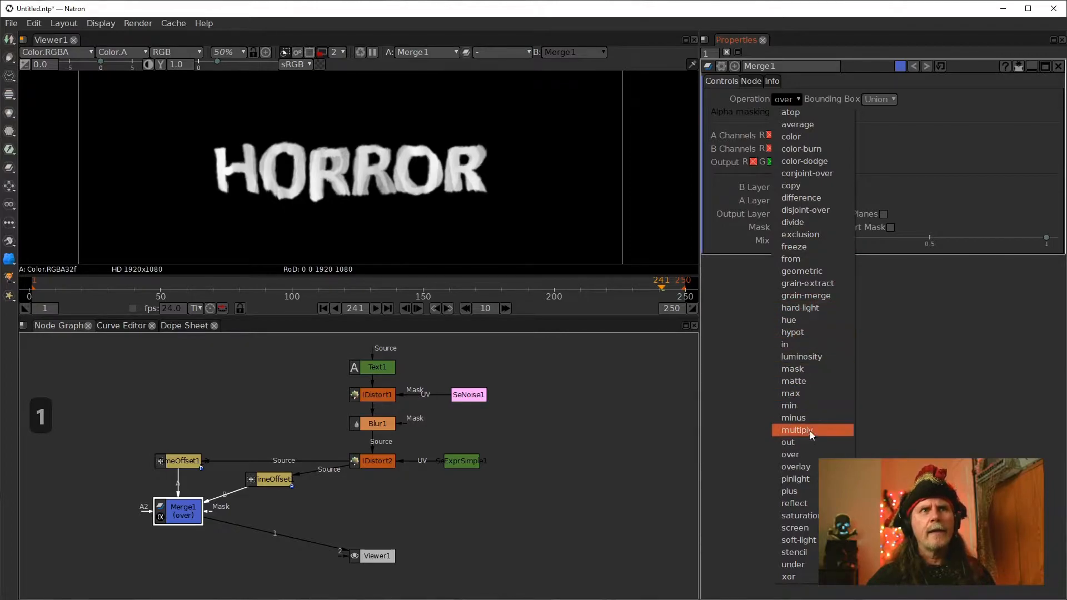
click(789, 492)
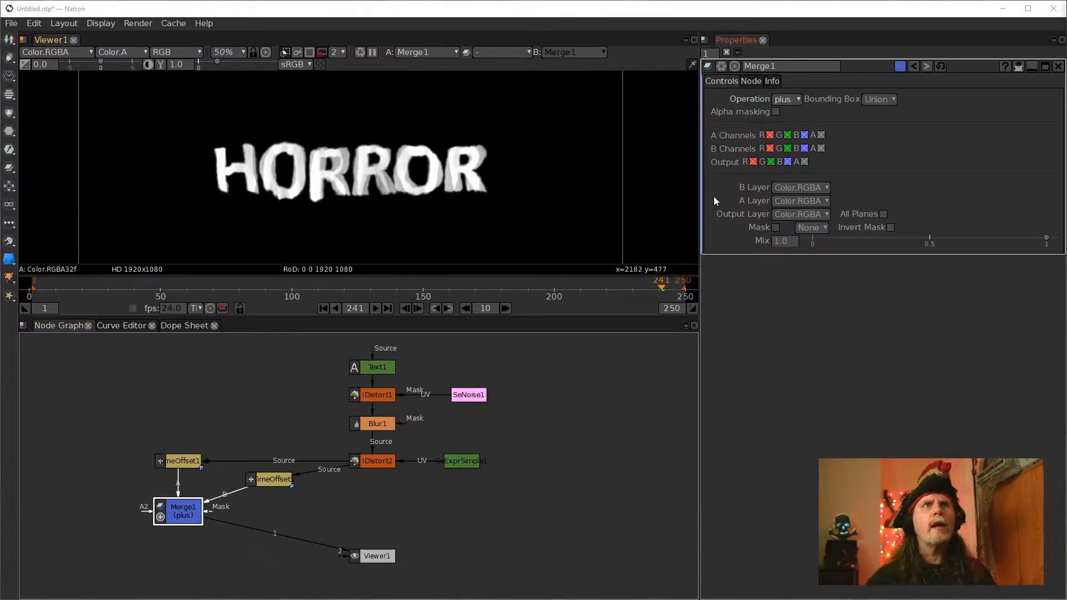
click(783, 240)
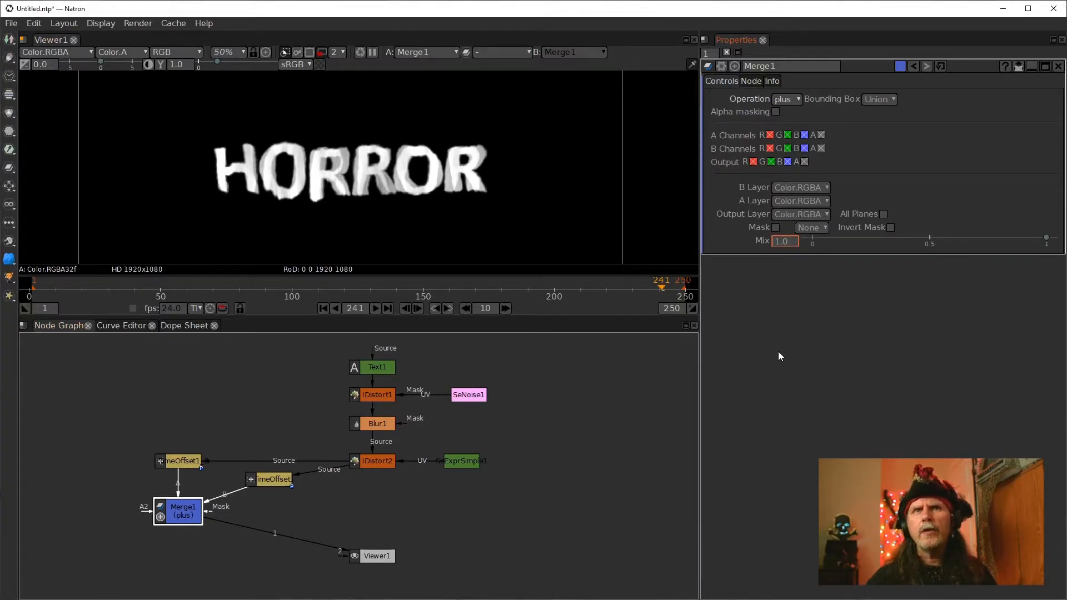
click(230, 491)
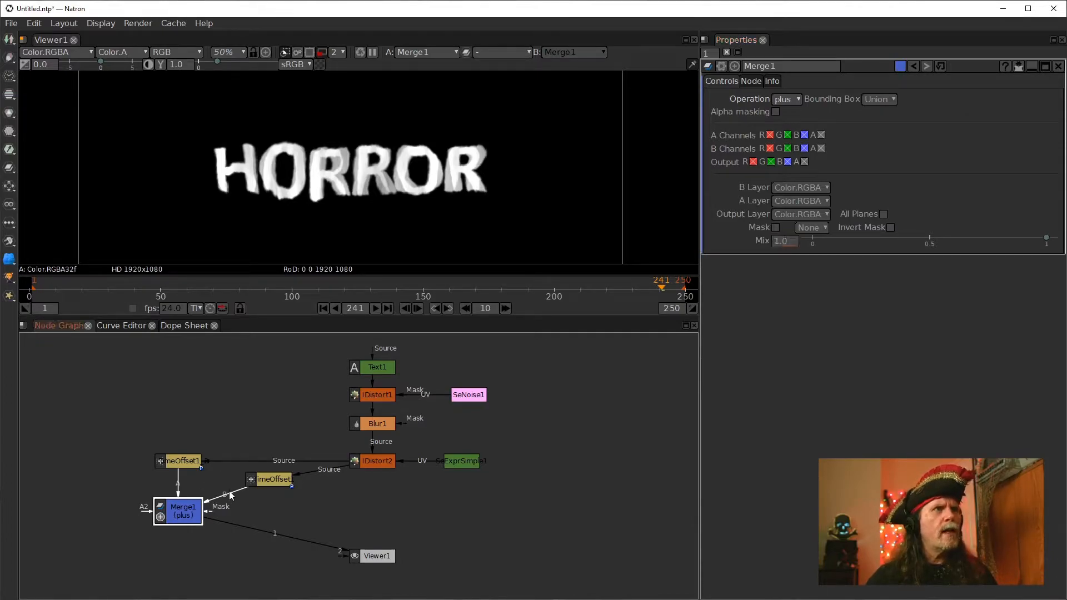
Rewire the two TimeOffset nodes into Merge1's A and A2 inputs
drag(240, 495, 260, 506)
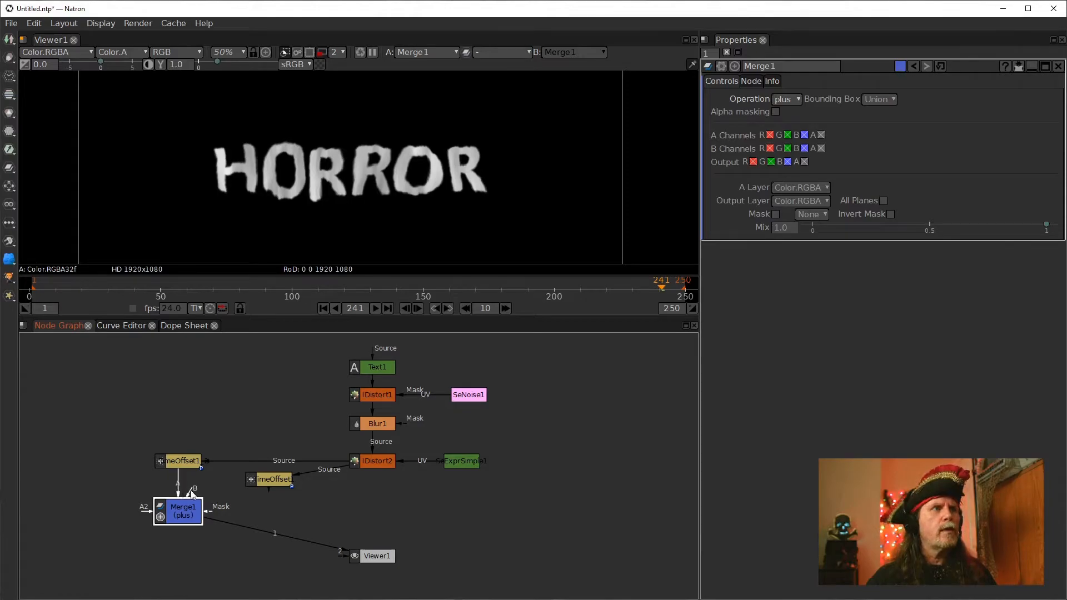
drag(178, 488, 269, 478)
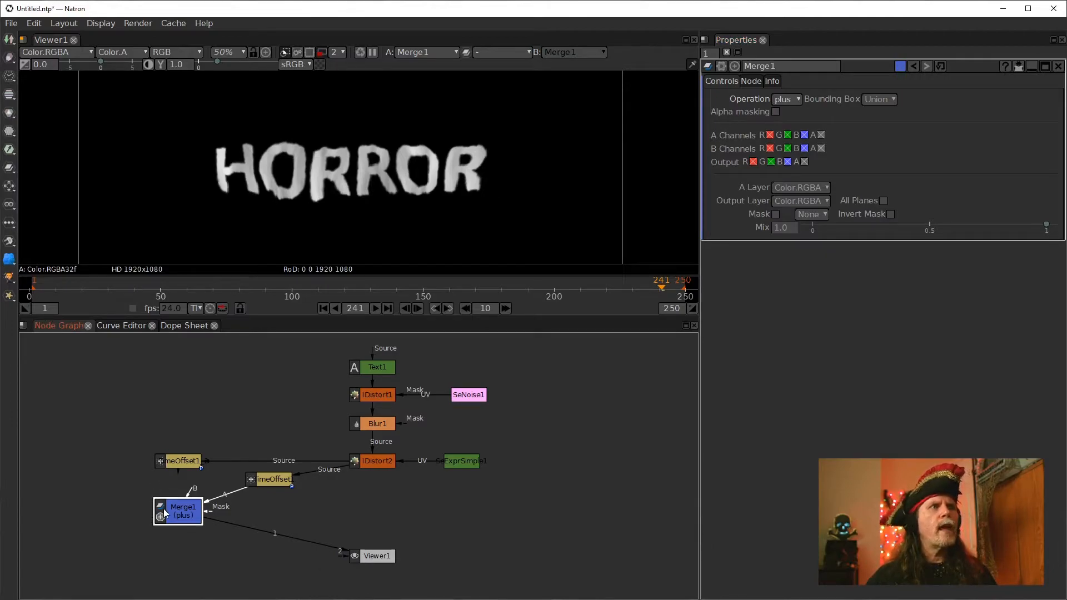
drag(199, 511, 224, 518)
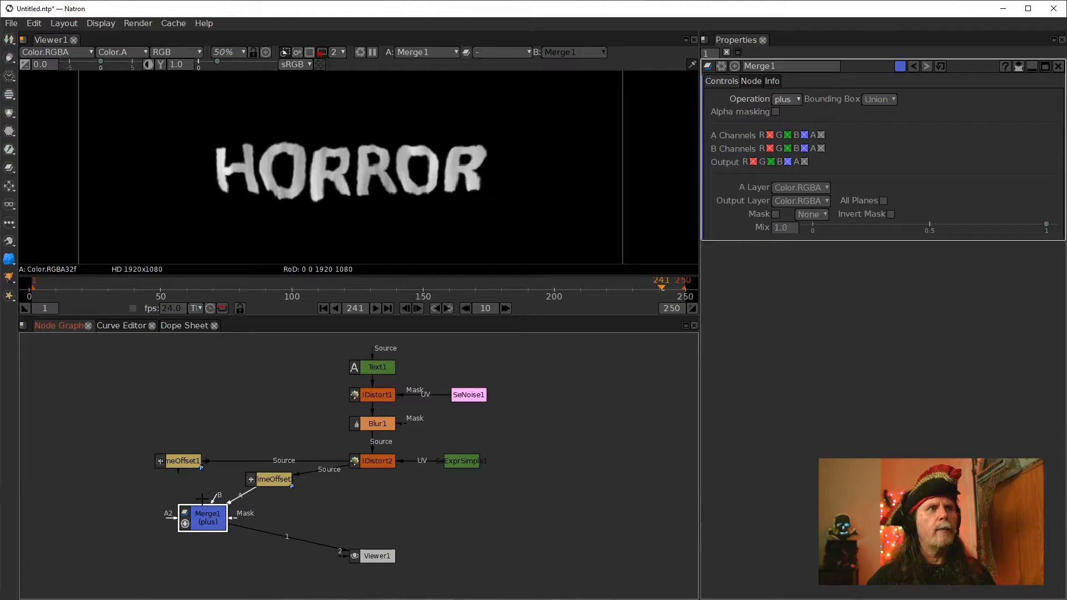
drag(171, 480, 178, 468)
drag(214, 525, 189, 519)
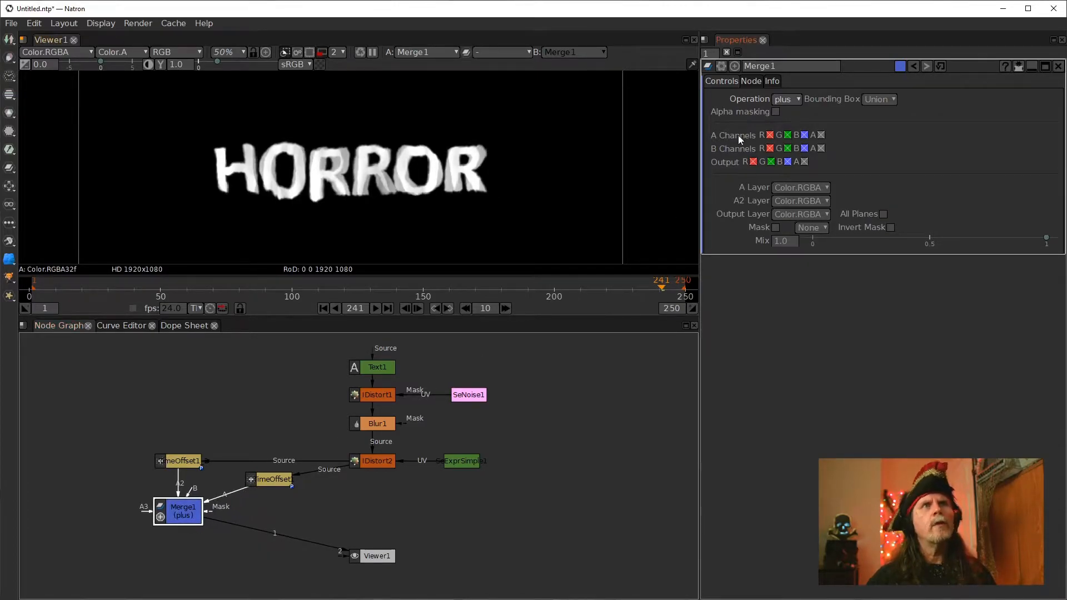
Set Merge1's mix to 0.2
click(780, 243)
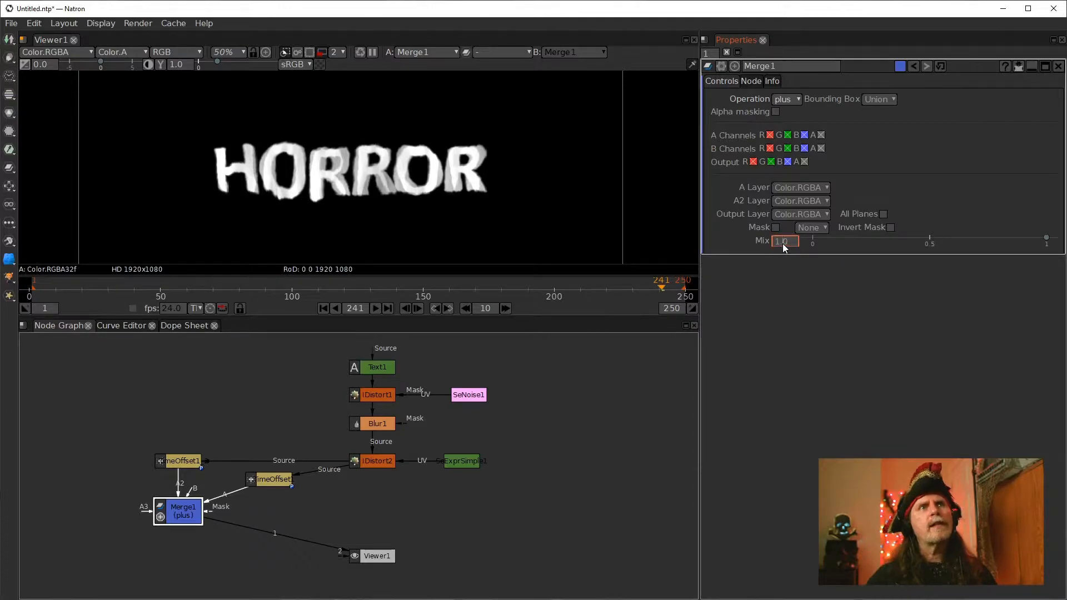
text(0.3)
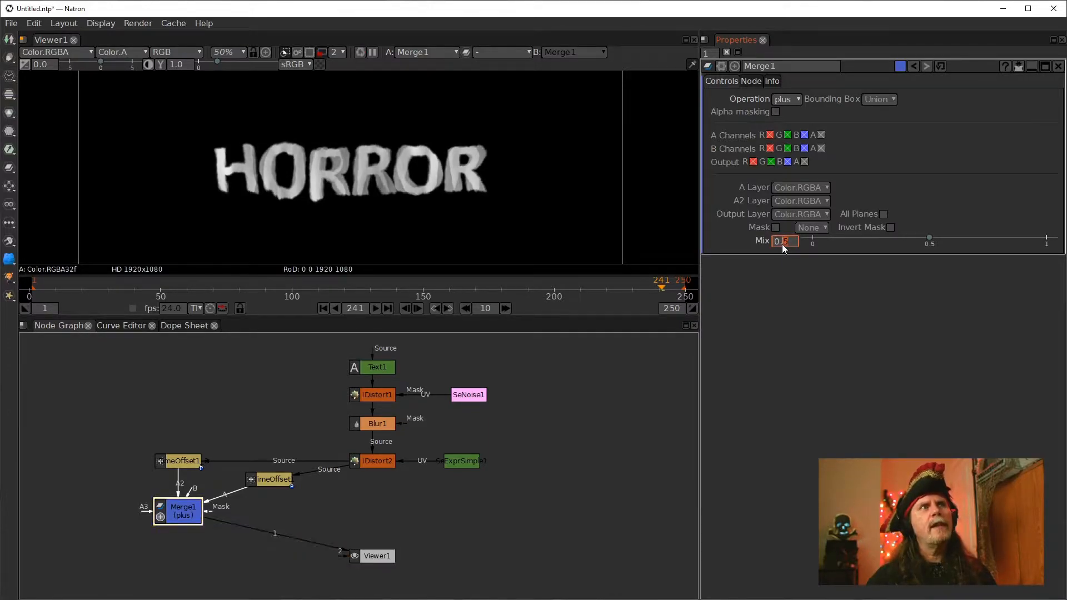
scroll(781, 245, down, 1)
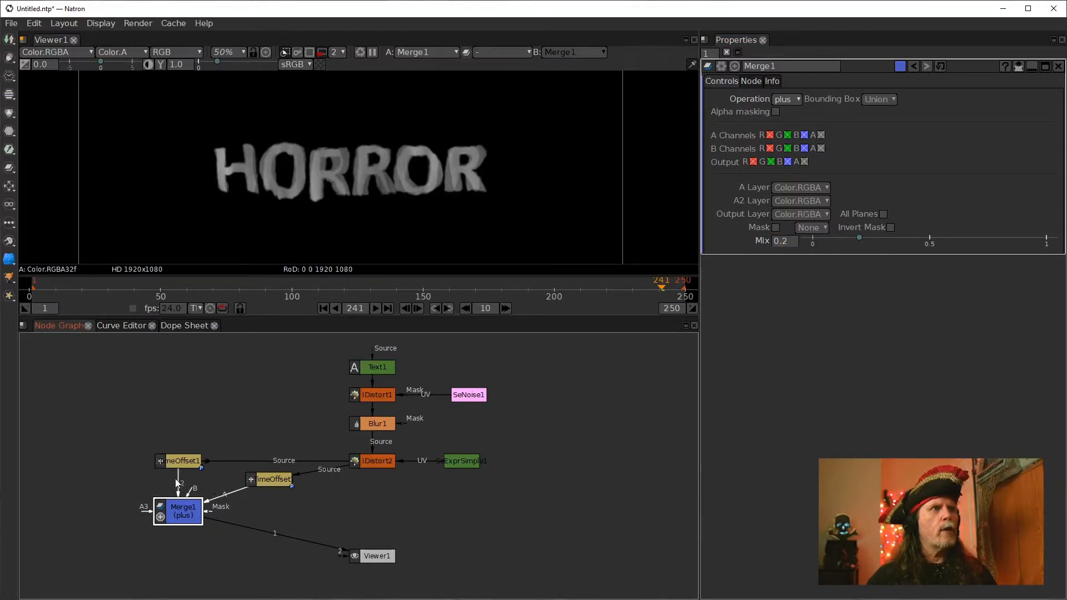
Reconnect the TimeOffset nodes so TimeOffset1 feeds Merge1's A input and the other TimeOffset feeds A2
drag(177, 482, 128, 474)
drag(234, 494, 177, 451)
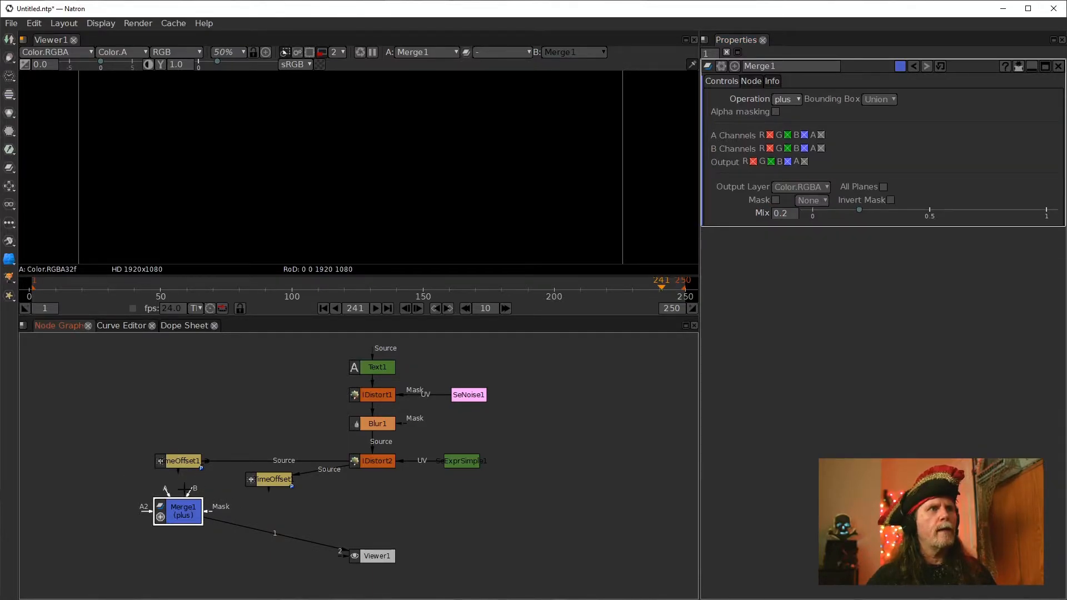
drag(189, 491, 263, 480)
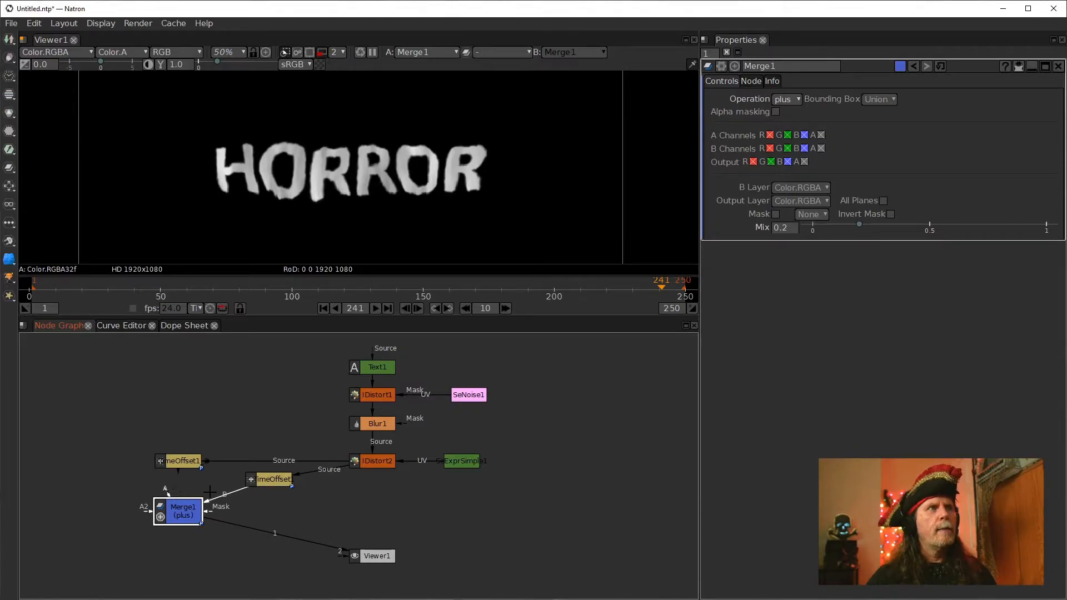
drag(171, 493, 174, 462)
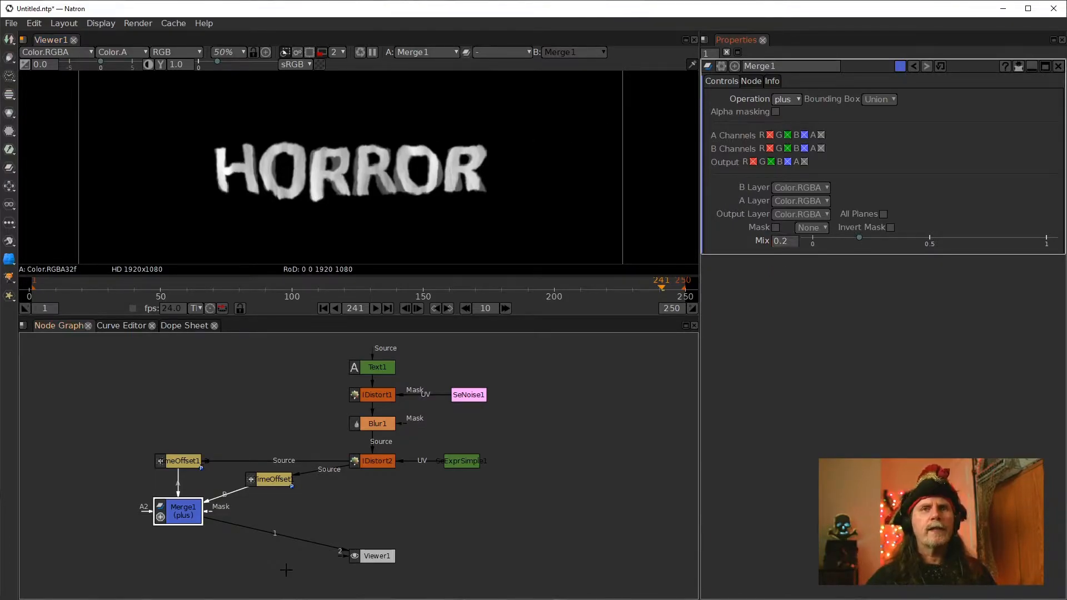
drag(229, 494, 268, 482)
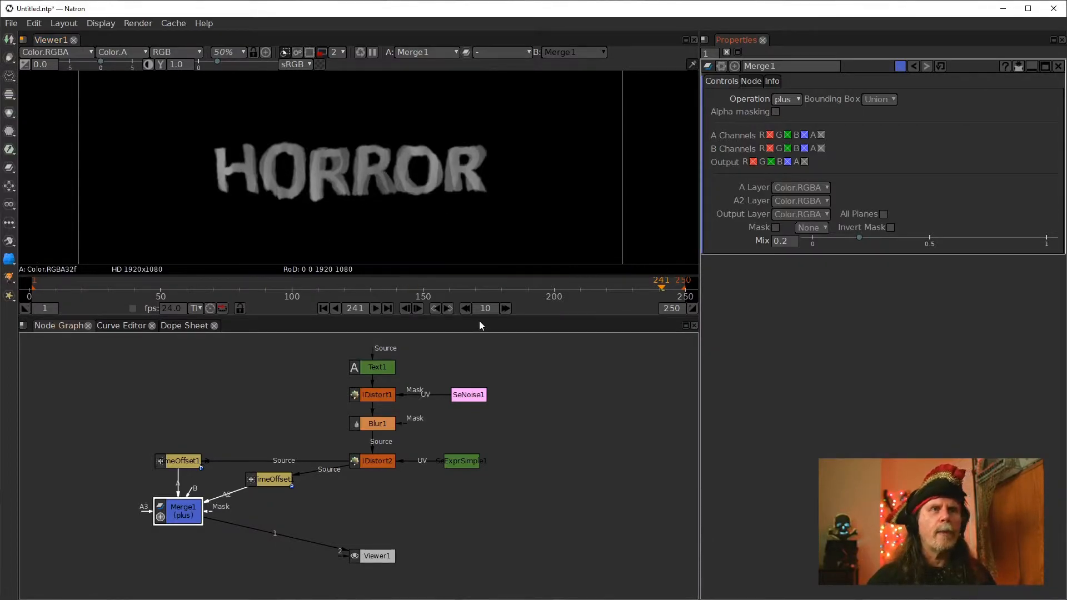
Compare the IDistort2 output with the Merge1 result in the viewer
drag(440, 544, 481, 434)
drag(409, 451, 227, 528)
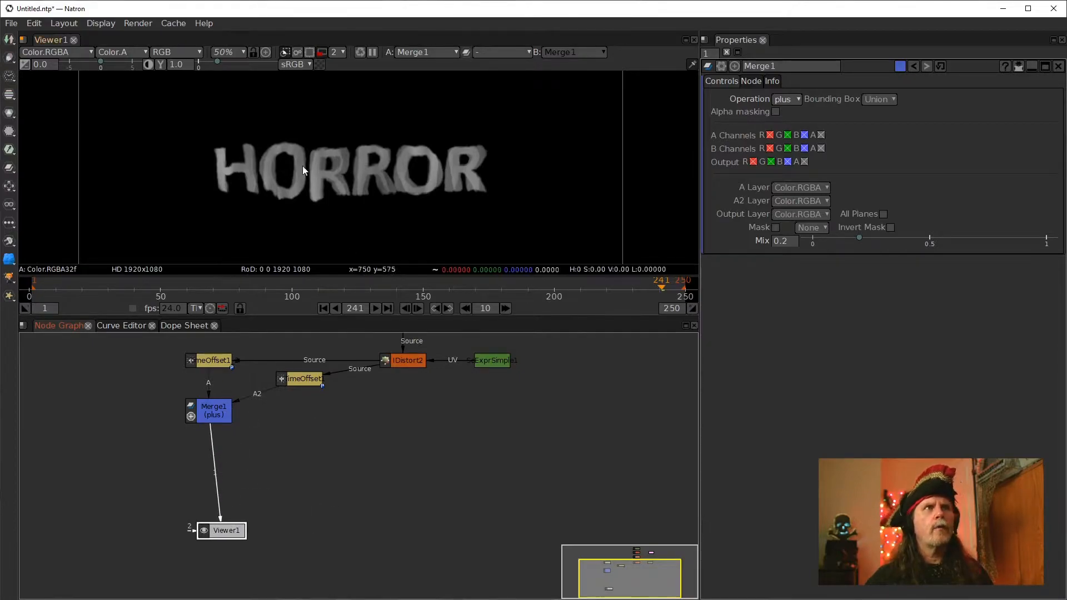
click(398, 362)
key(1)
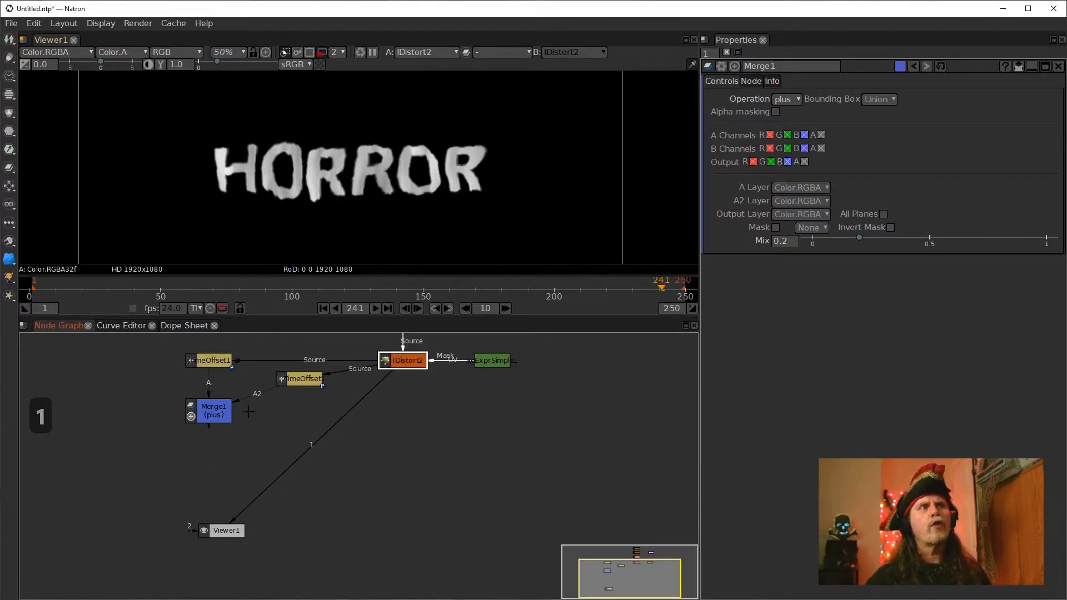
click(220, 417)
key(1)
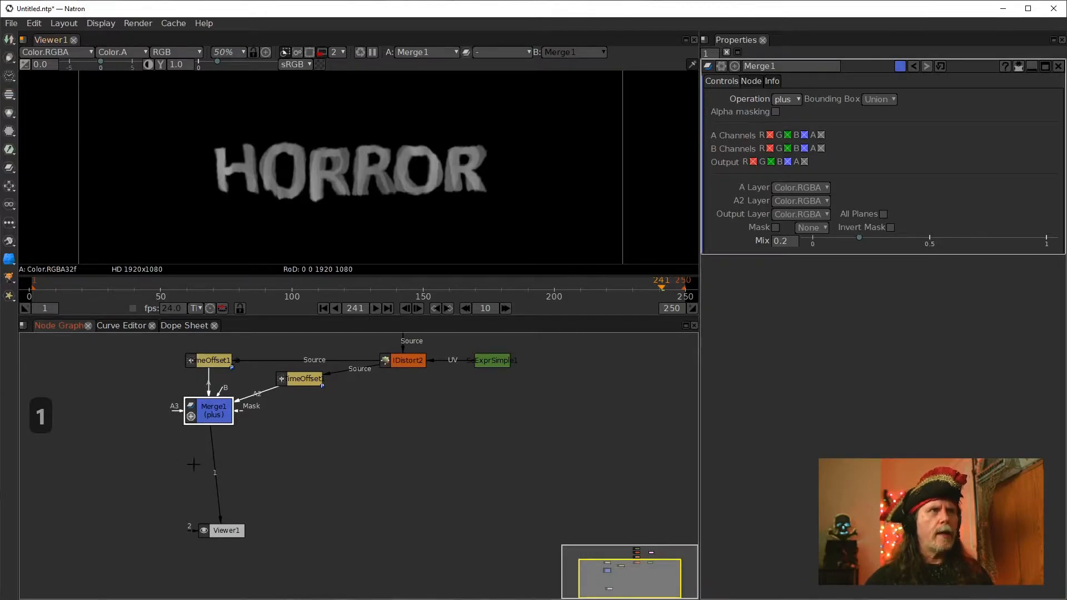
Add a second Merge node (over) below Merge1, feeding the viewer
key(m)
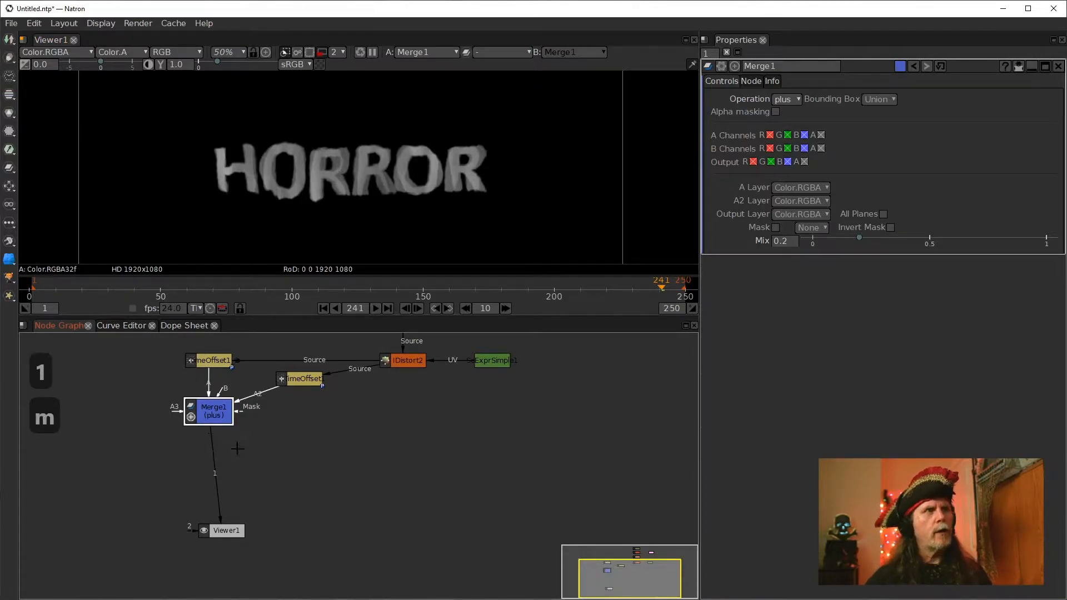
mouse_move(219, 452)
mouse_down()
mouse_move(227, 464)
mouse_move(219, 468)
mouse_up()
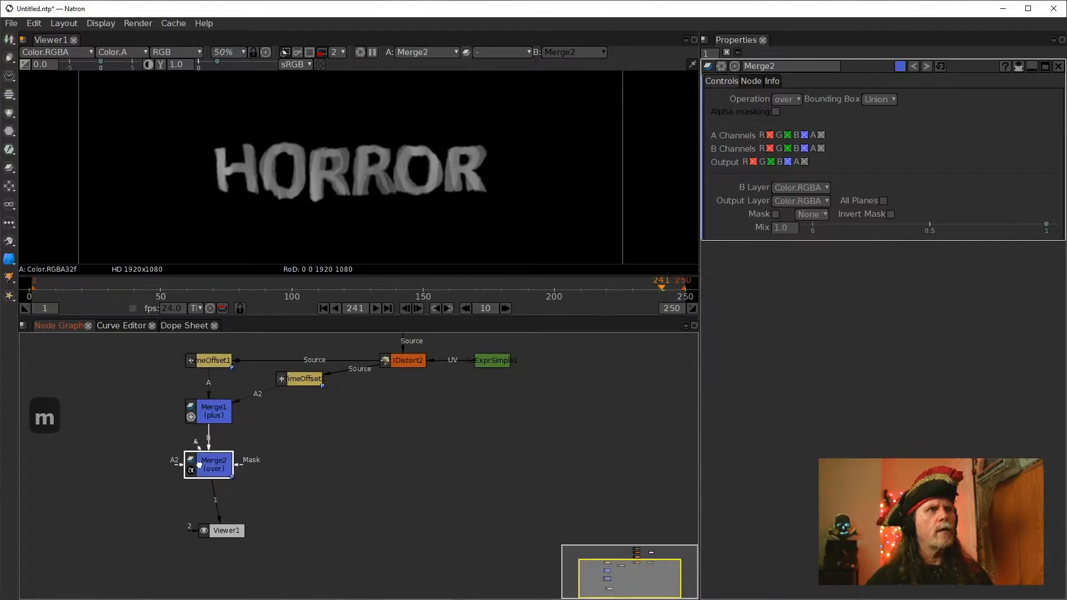
click(113, 431)
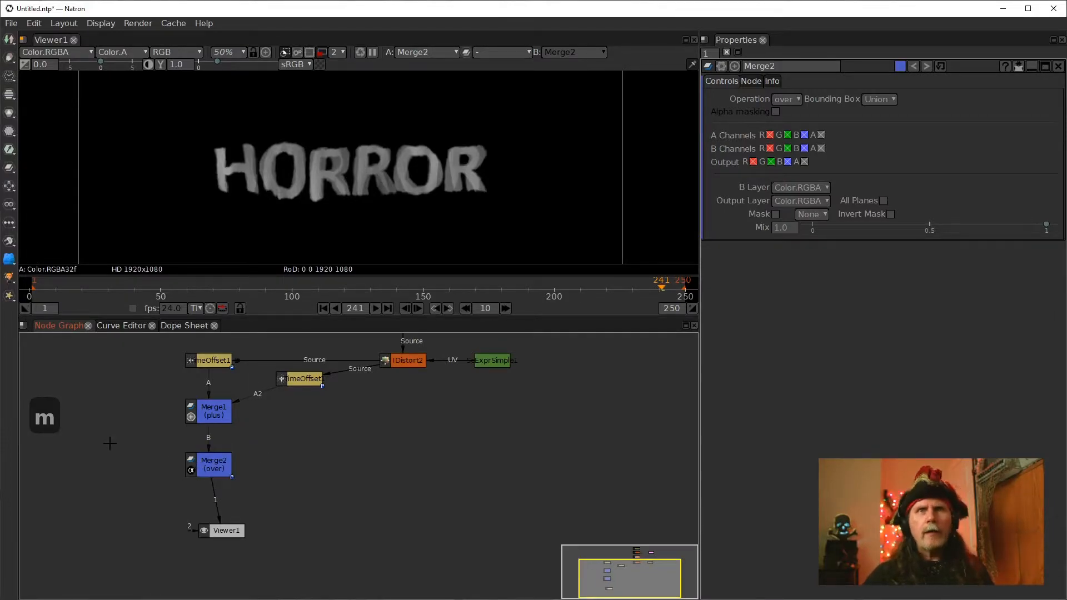
Add a Constant node and connect it to Merge2's A input, then open Merge2's properties
key(Tab)
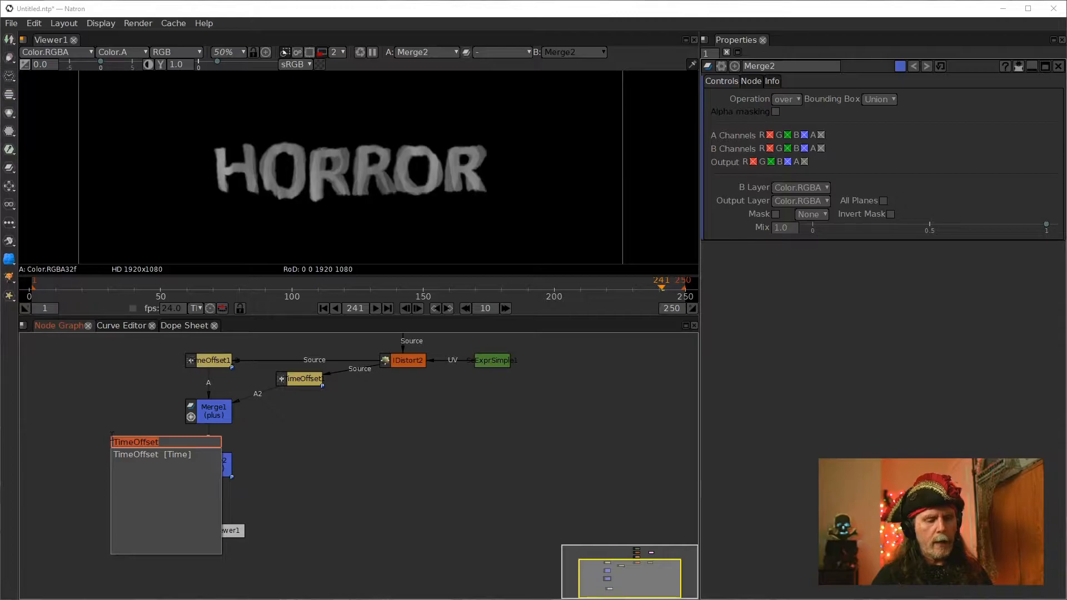
text(con)
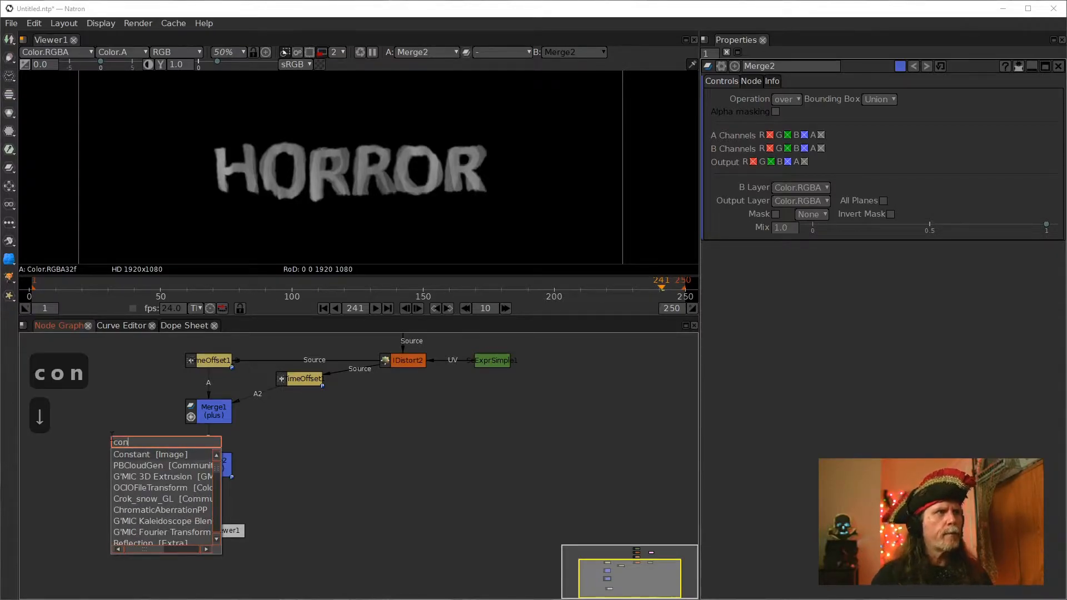
key(Return)
drag(139, 443, 124, 466)
click(206, 463)
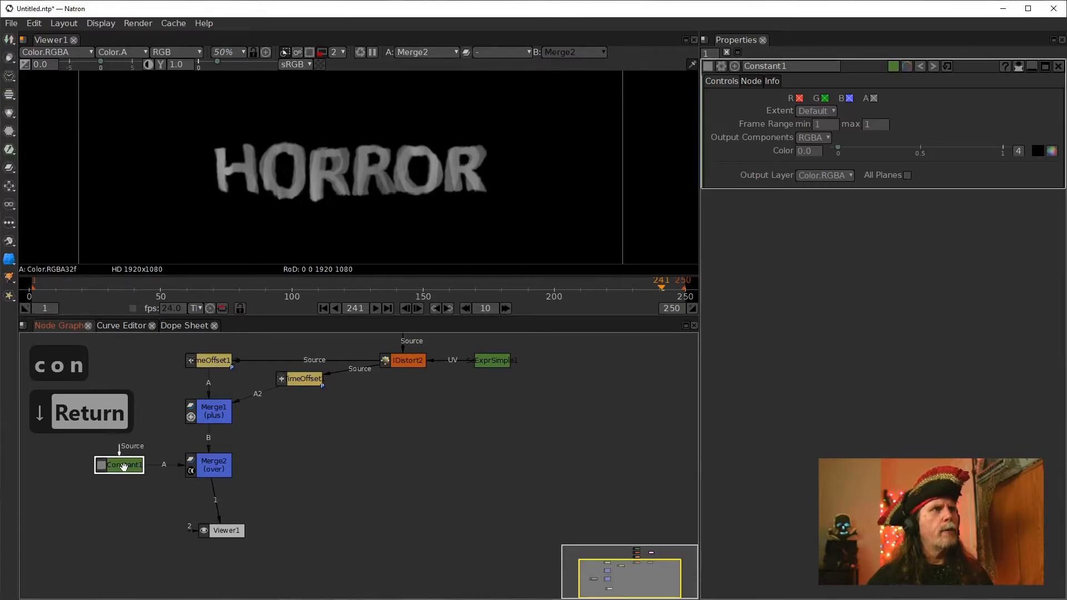
click(208, 465)
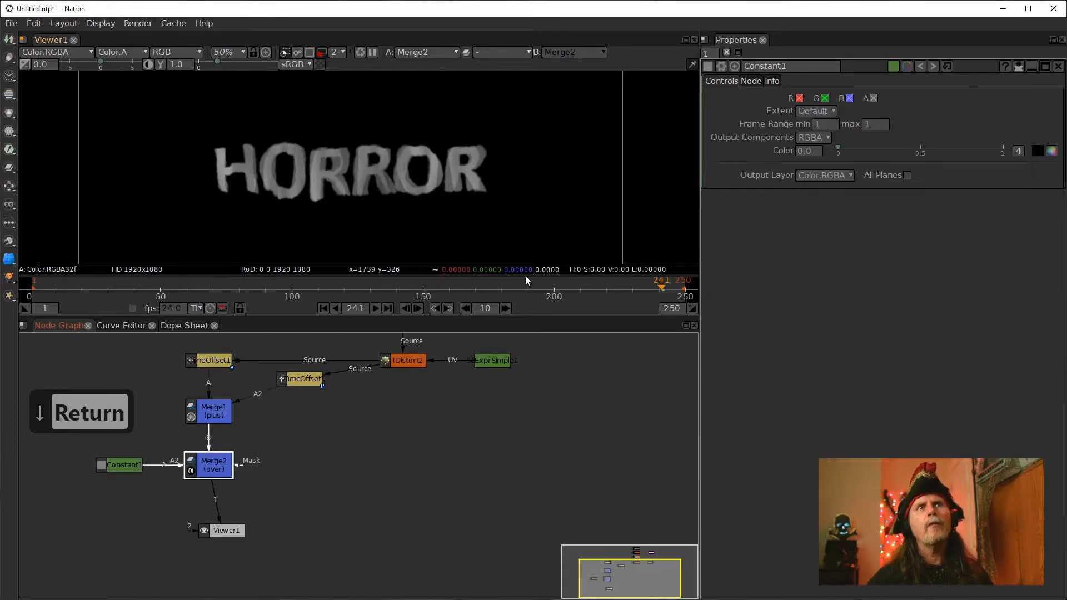
click(128, 470)
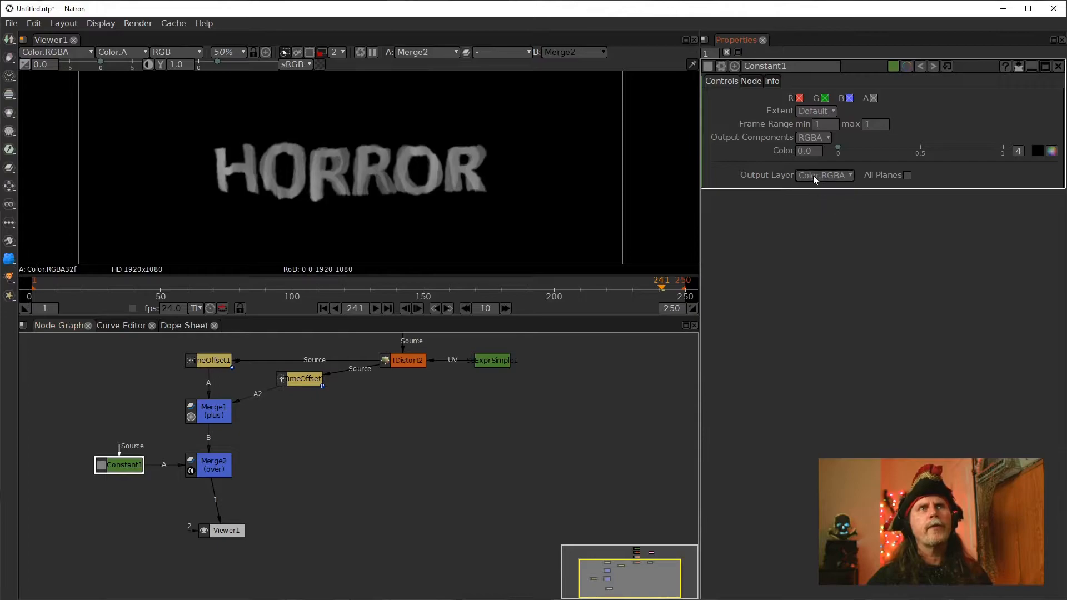
click(208, 471)
double_click(208, 470)
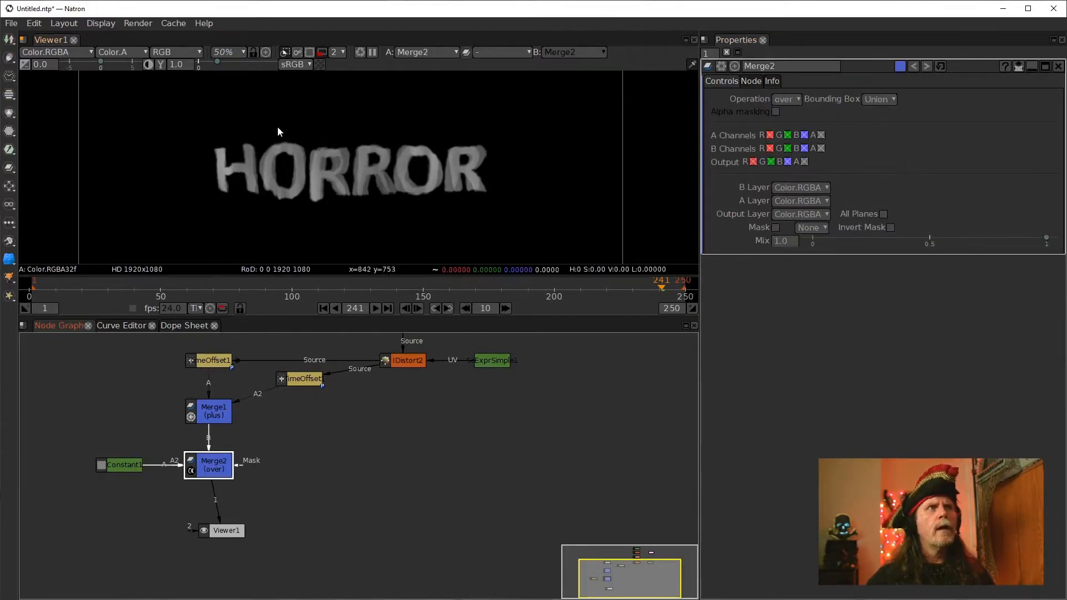
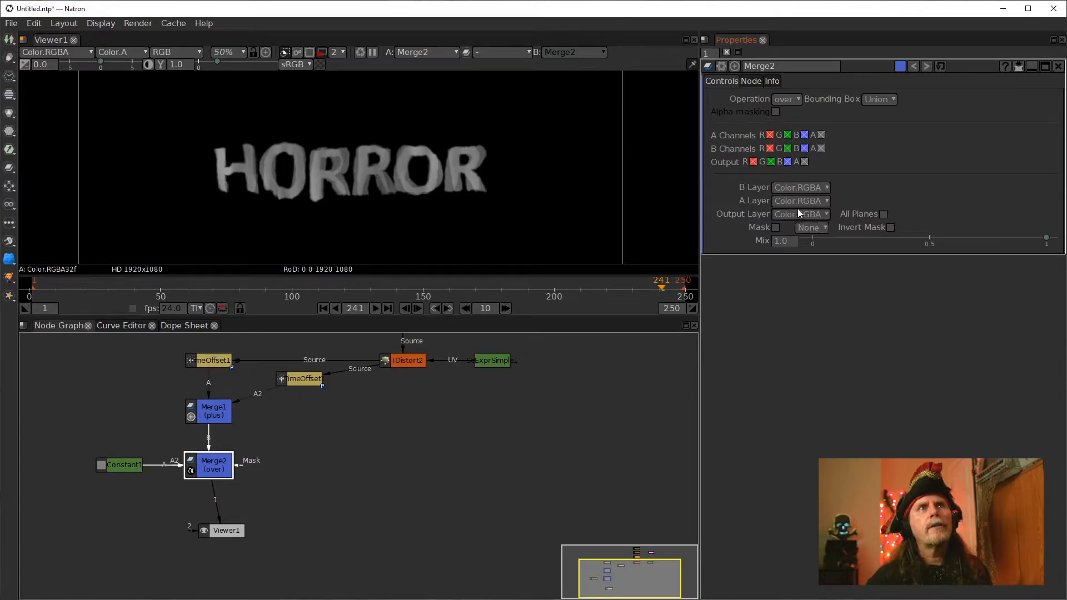
Set Merge2's operation to multiply
click(794, 99)
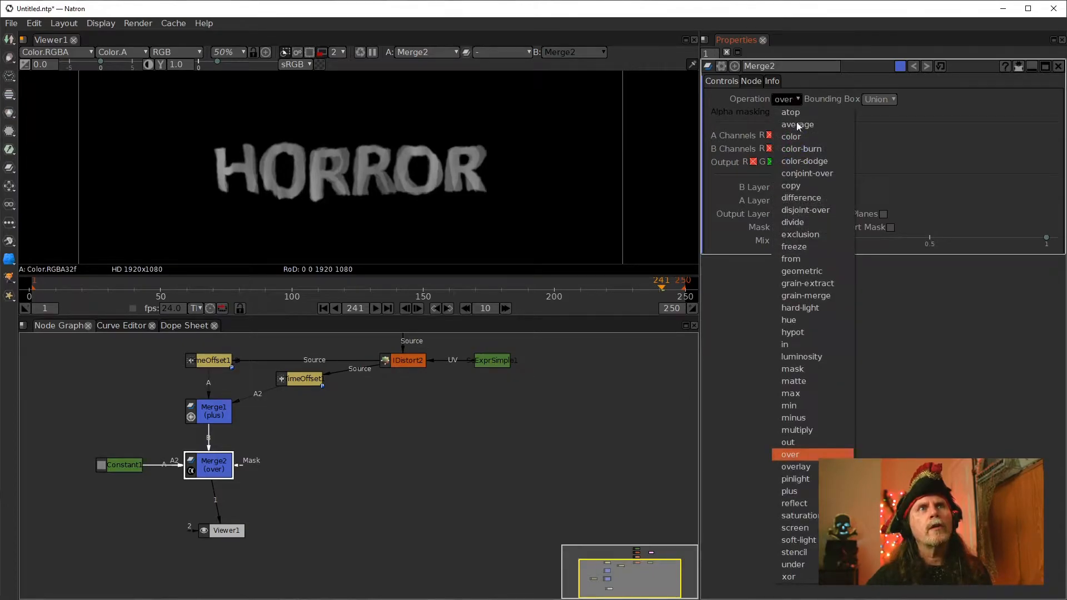
click(812, 432)
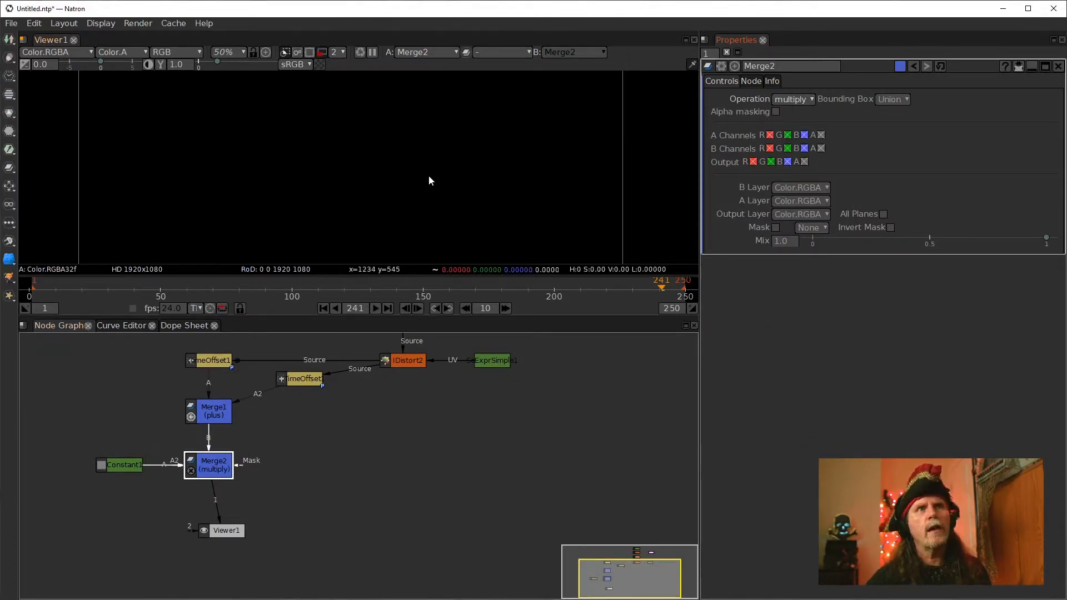
Set Constant1's color to a pink swatch (r 1.0, g 0.090, b 0.212) with the color picker
click(125, 467)
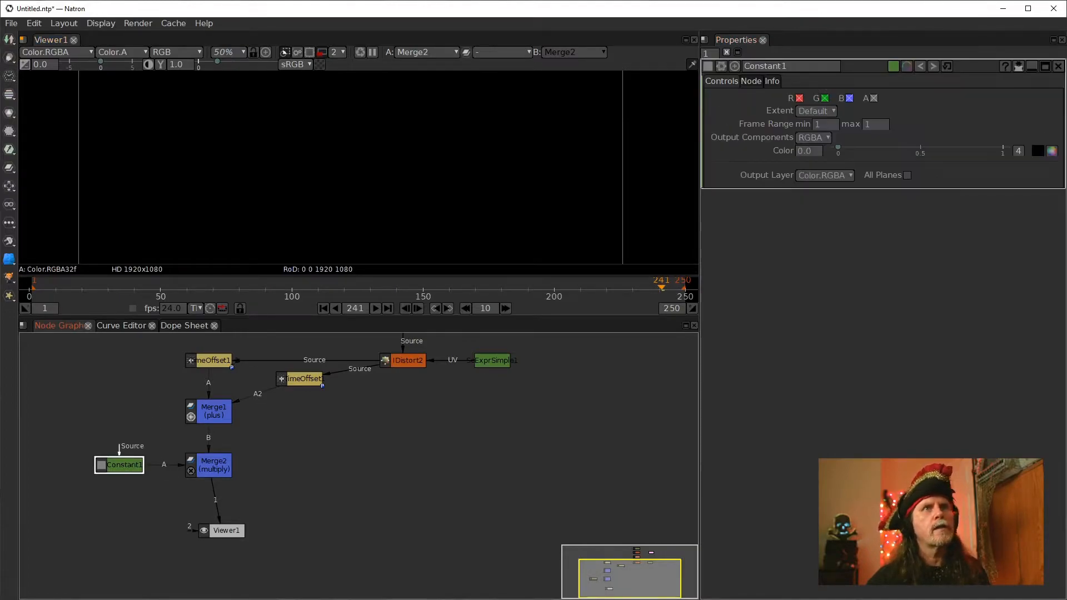
click(1053, 152)
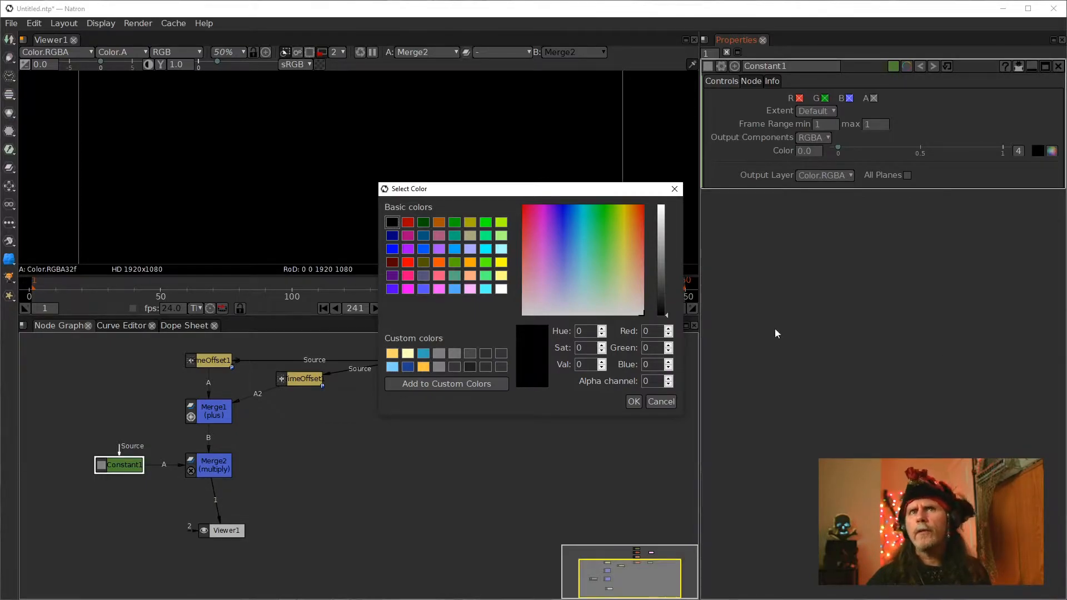
click(661, 402)
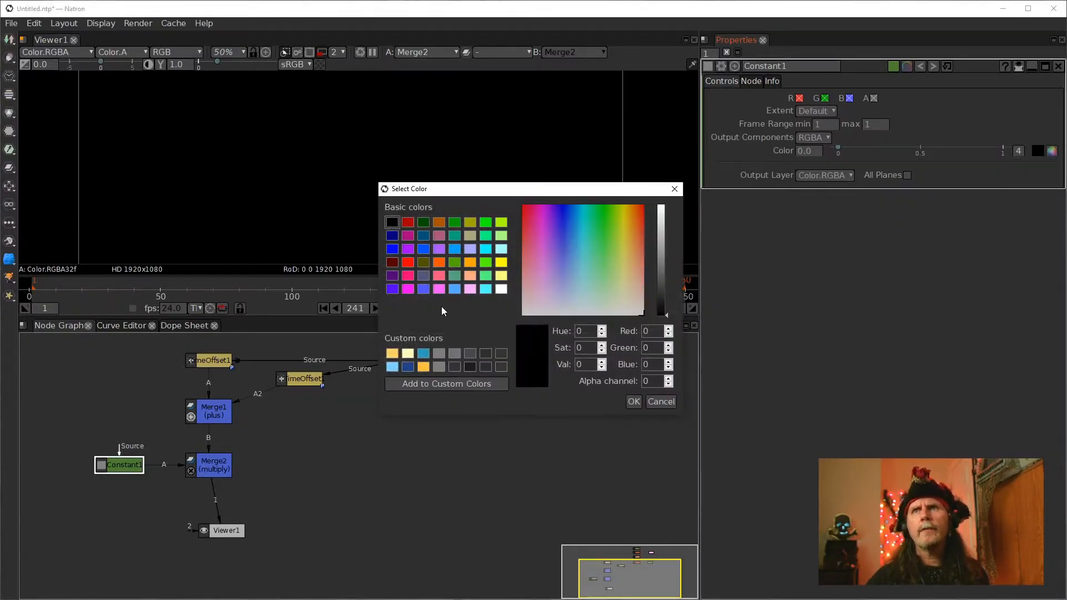
click(439, 275)
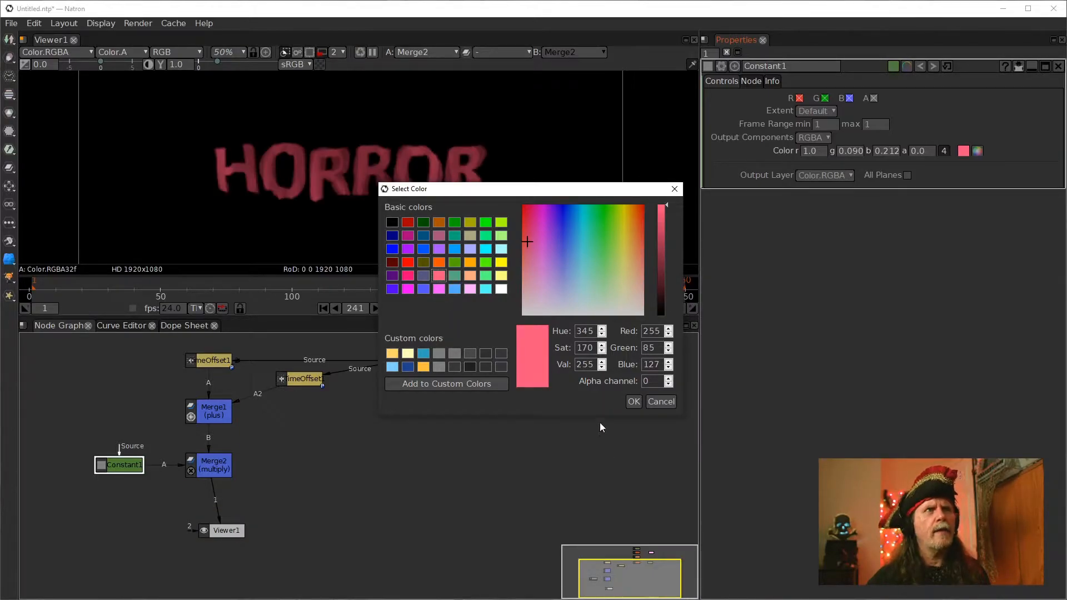
click(630, 404)
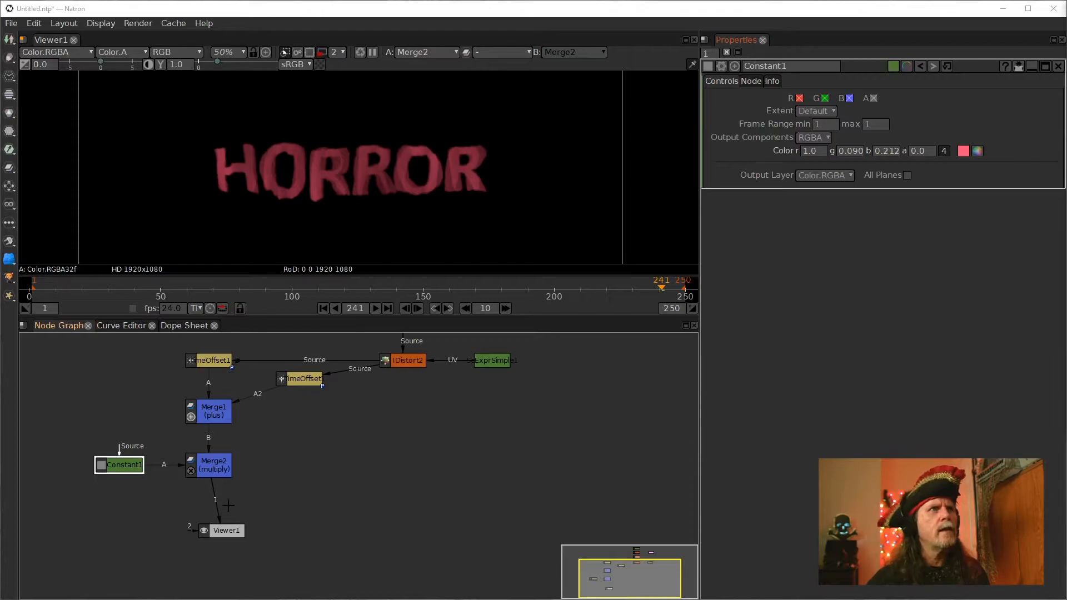
Add a Clamp node between Merge2 and Viewer1 and rearrange the nodes below Merge2
click(219, 464)
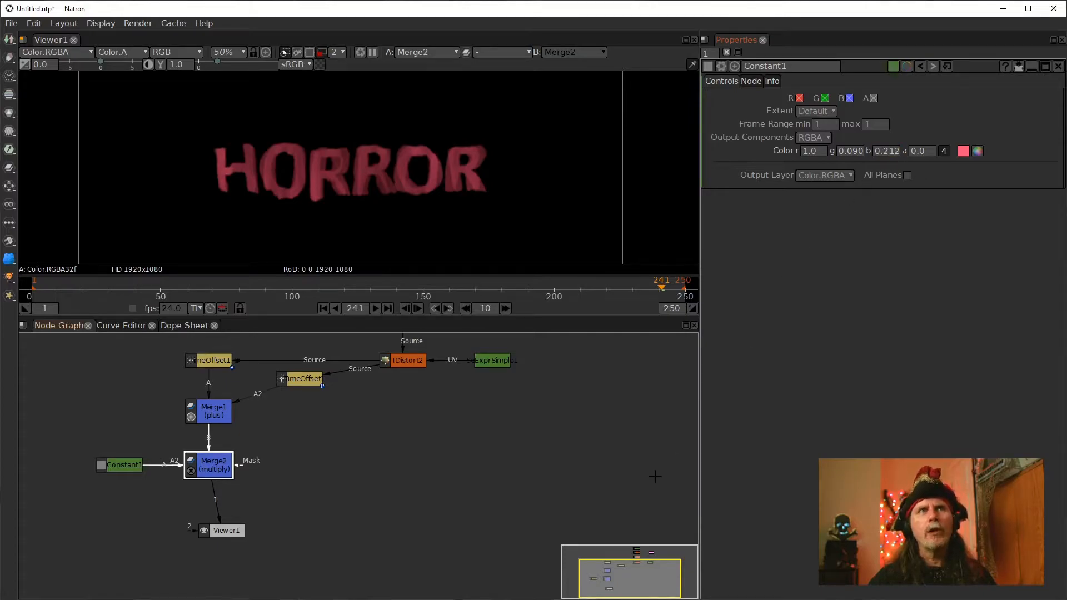
drag(225, 524, 223, 551)
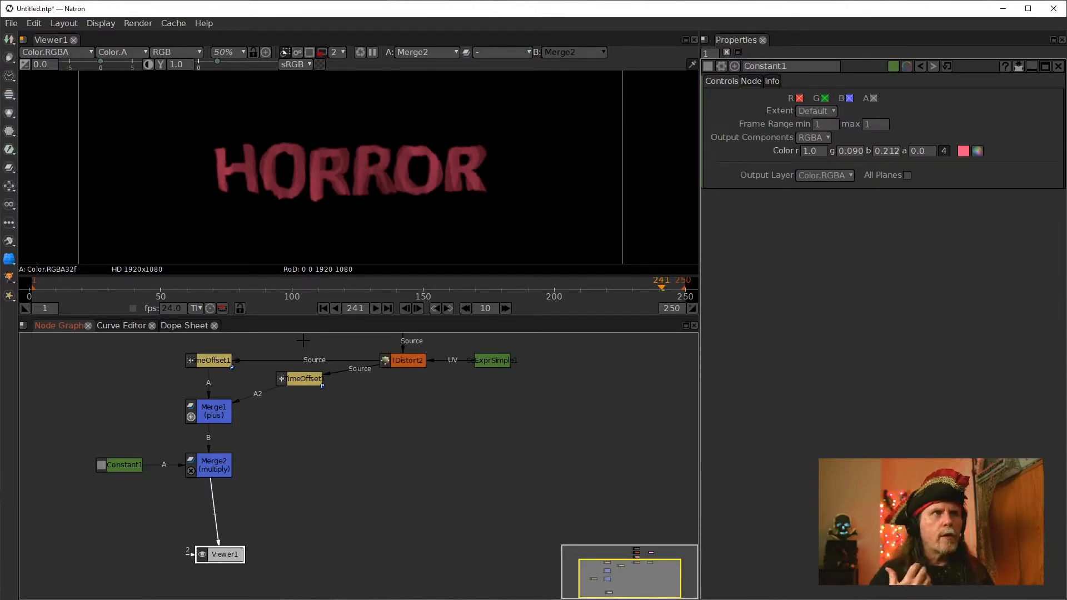
key(Tab)
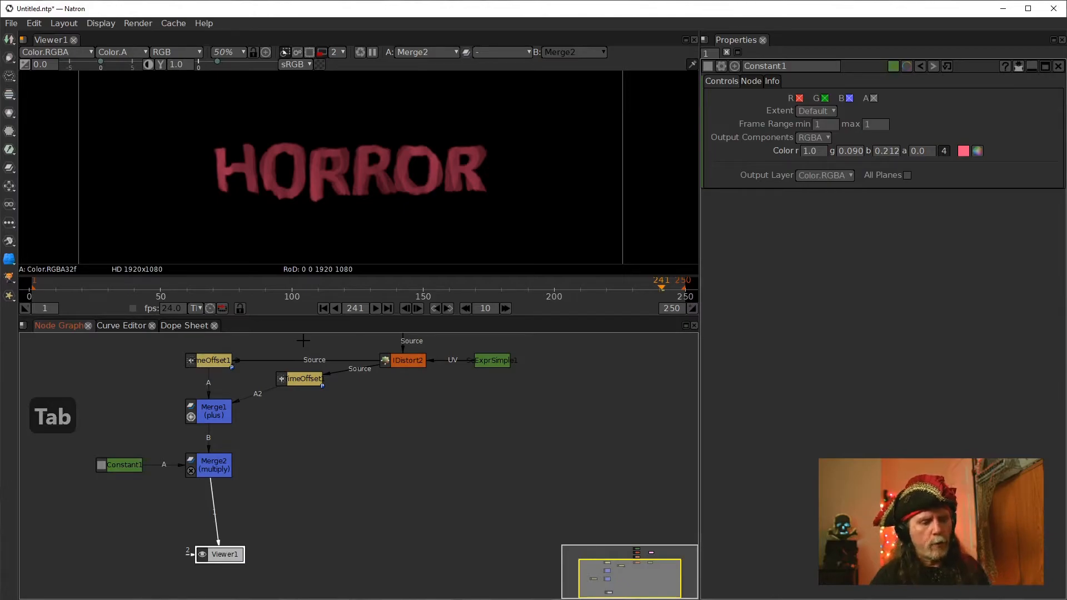
text(cla)
key(Down)
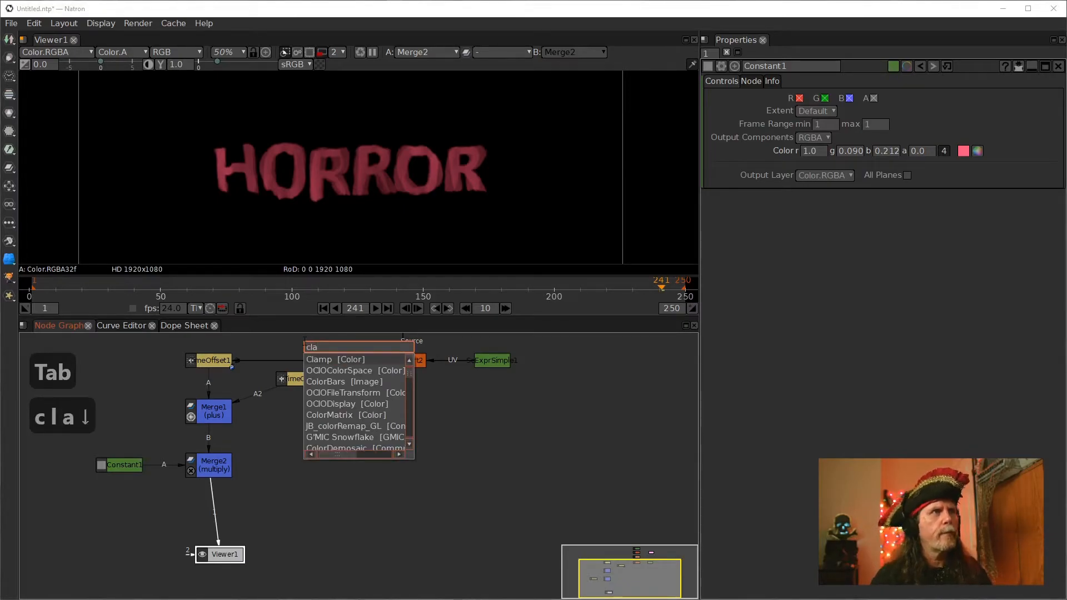
key(Return)
drag(285, 531, 253, 546)
drag(212, 500, 214, 471)
drag(252, 516, 214, 517)
key(1)
click(228, 561)
drag(229, 561, 295, 560)
Compare the Merge2 and Clamp1 outputs in the viewer
click(205, 514)
key(1)
click(211, 464)
key(1)
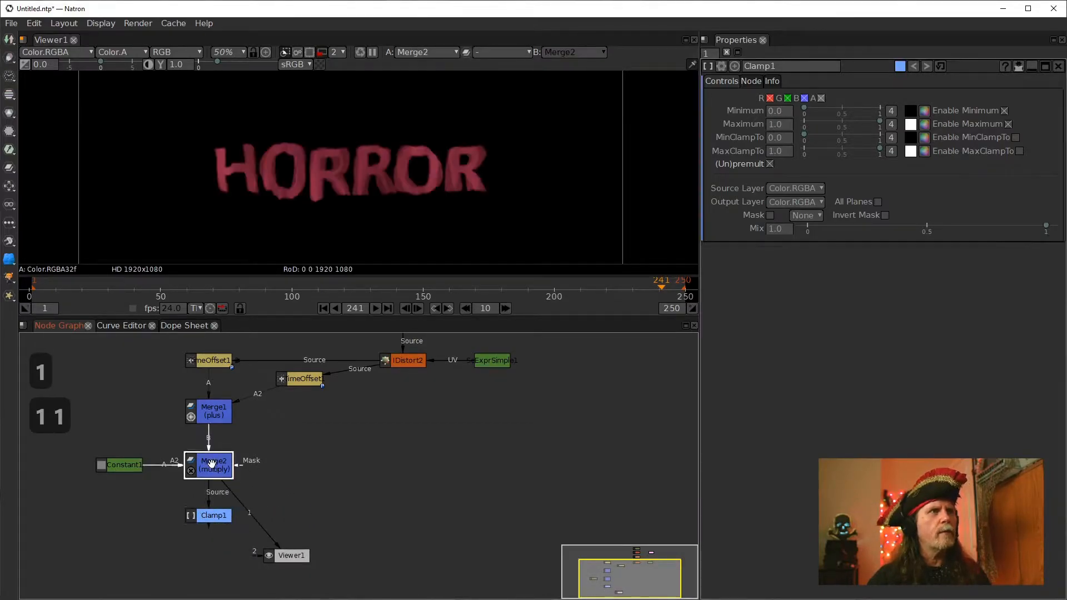
click(213, 515)
key(1)
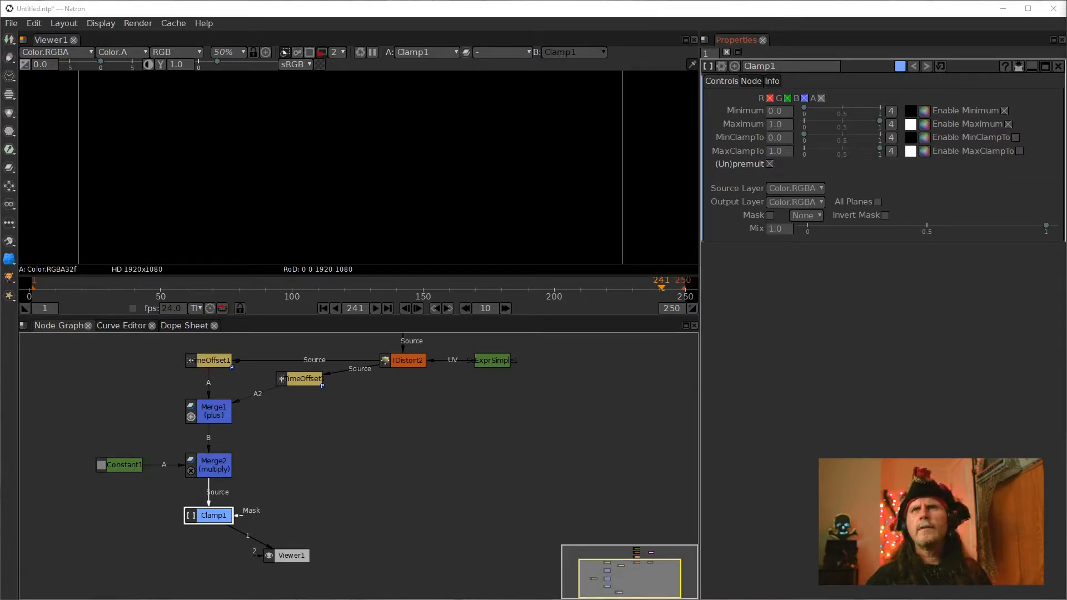
click(220, 467)
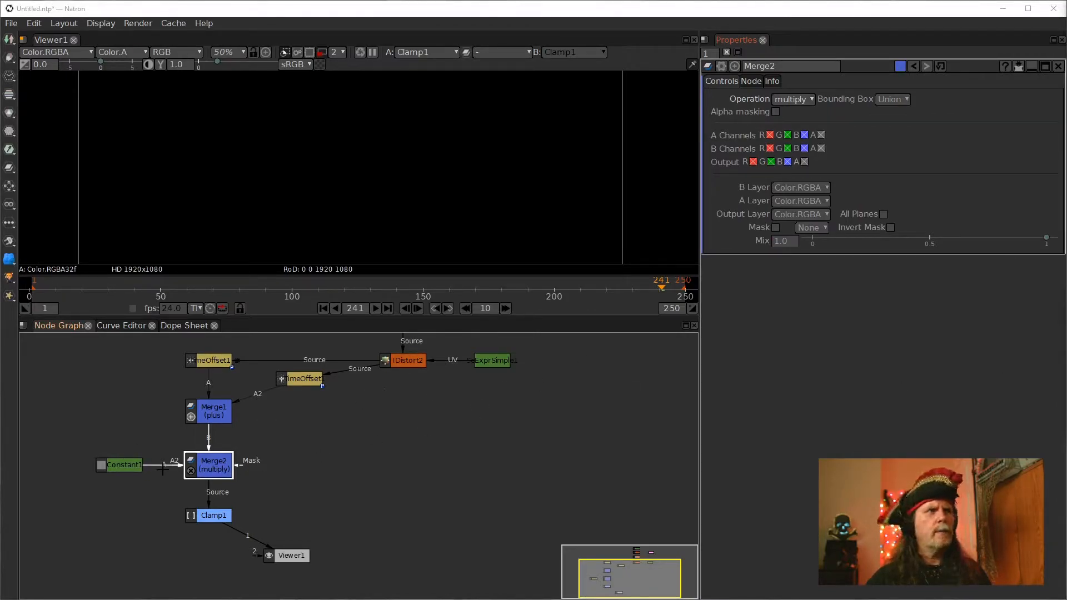
click(215, 465)
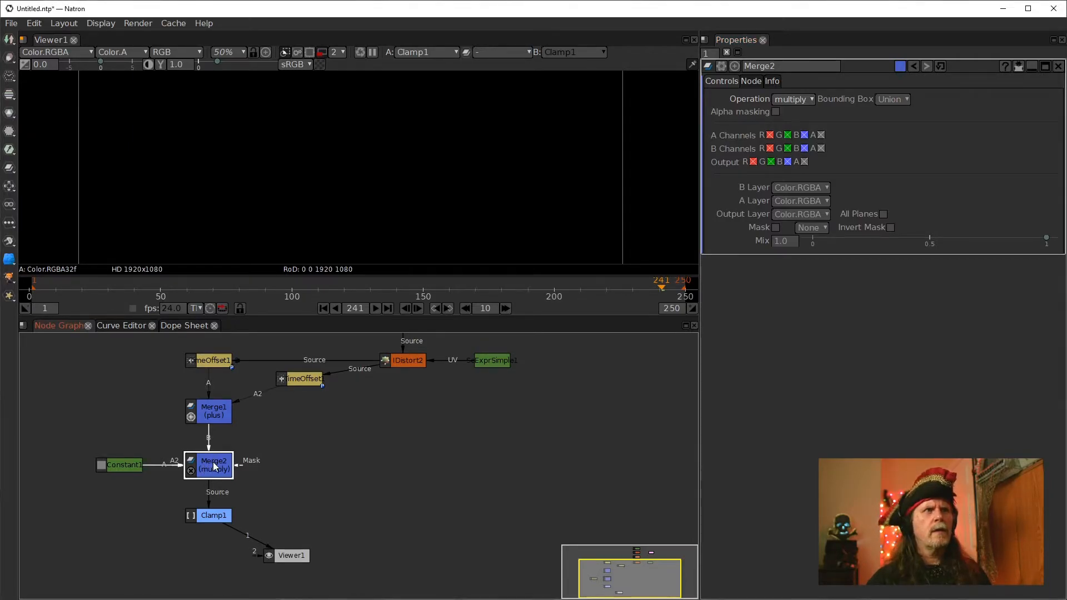
key(1)
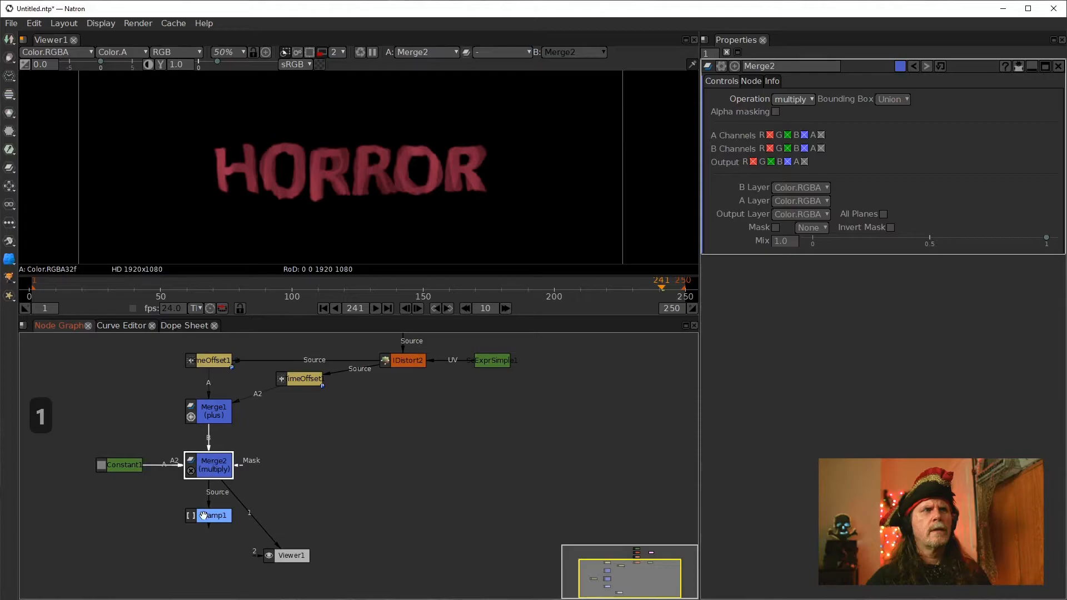
click(205, 518)
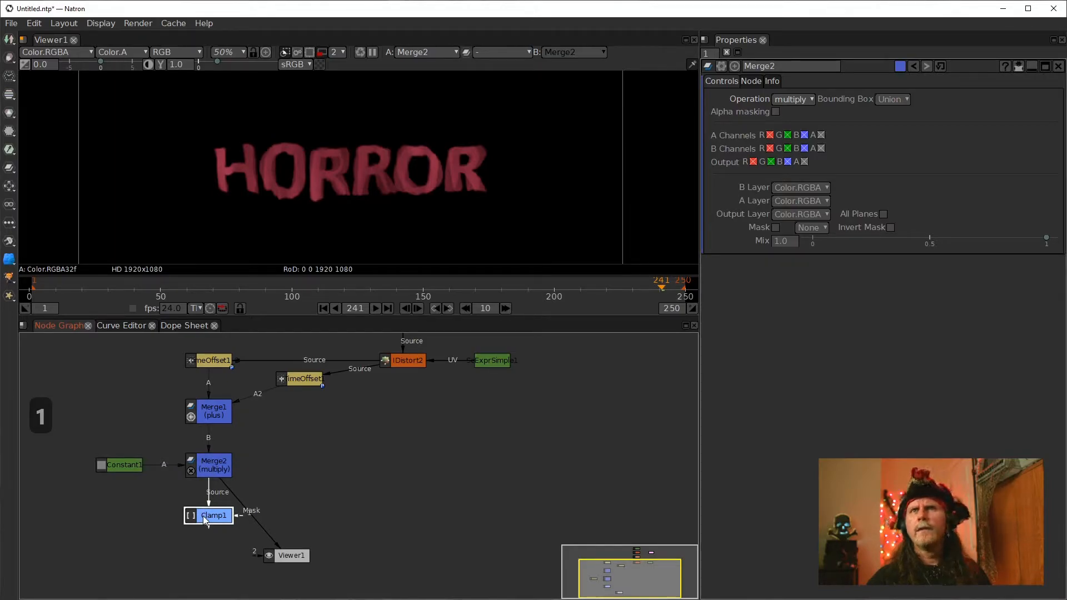
key(1)
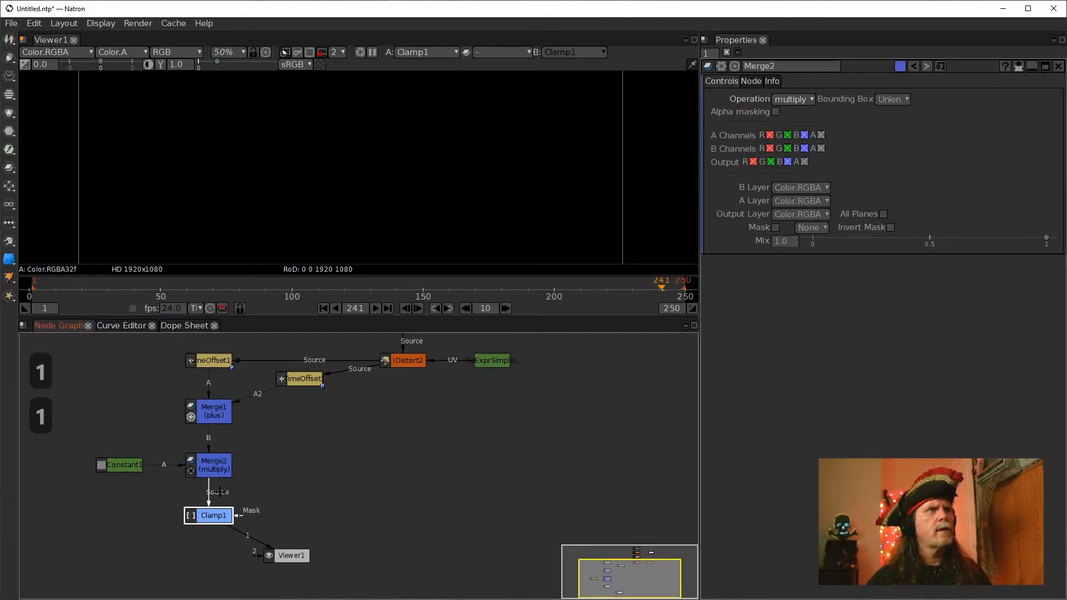
click(217, 457)
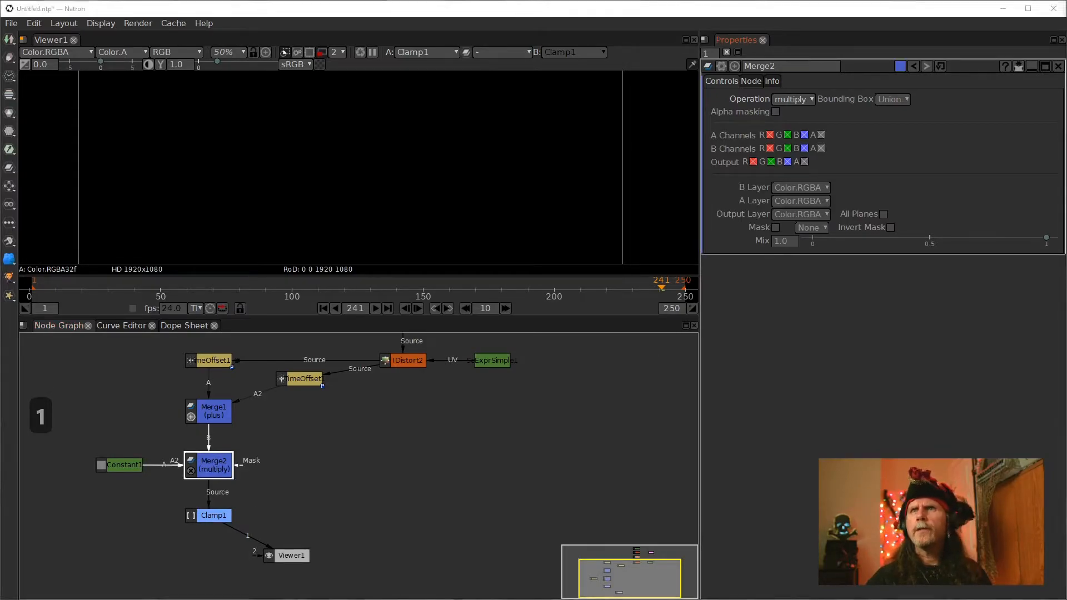
Set Constant1's alpha to 1 and view Constant1's alpha channel
click(112, 465)
click(911, 152)
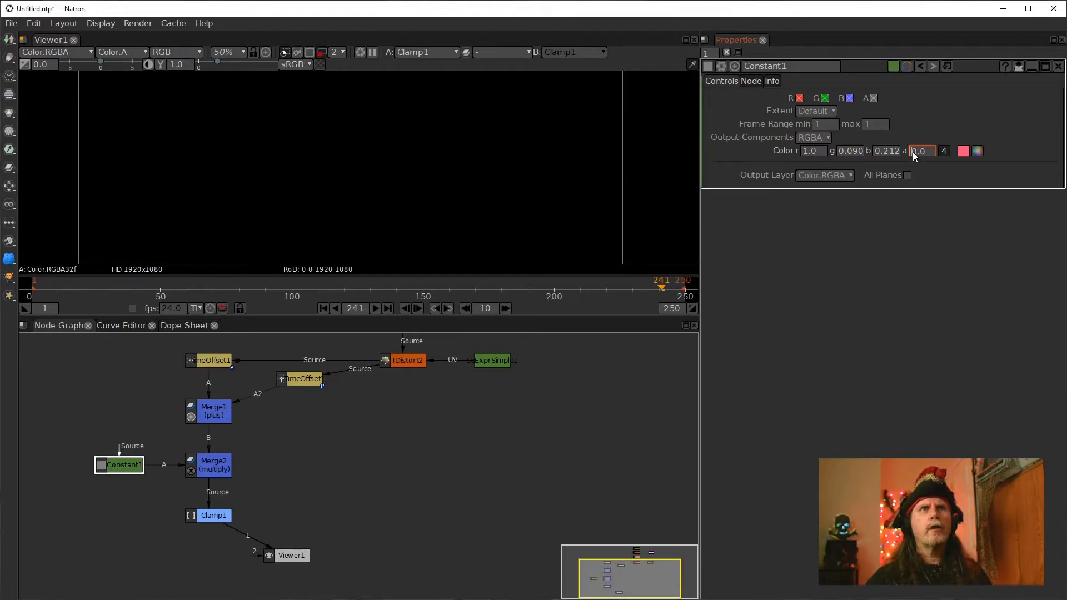
text(1)
key(Return)
click(125, 470)
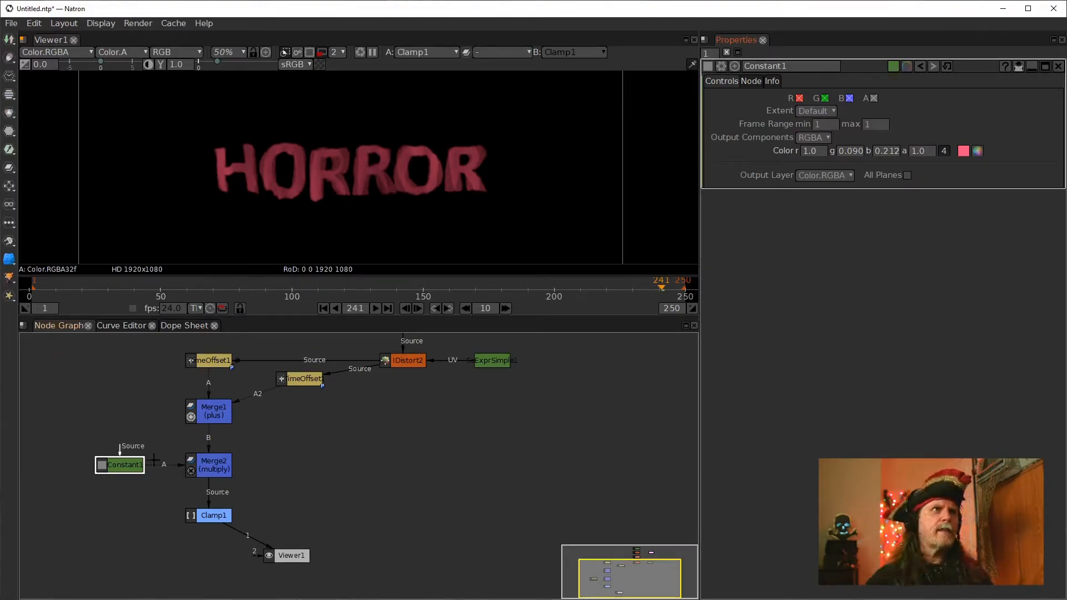
key(1)
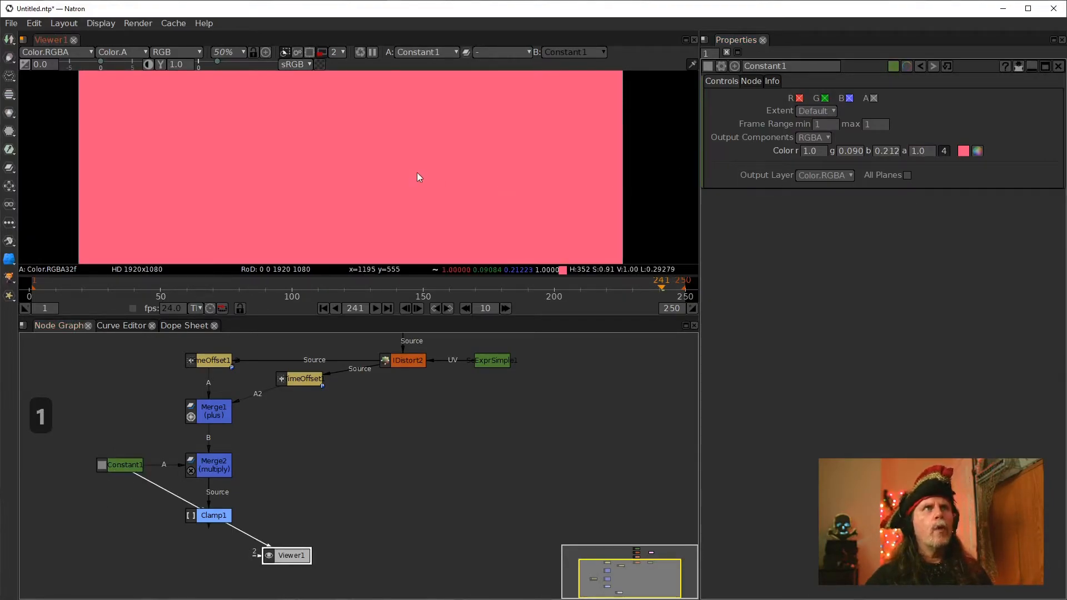
key(a)
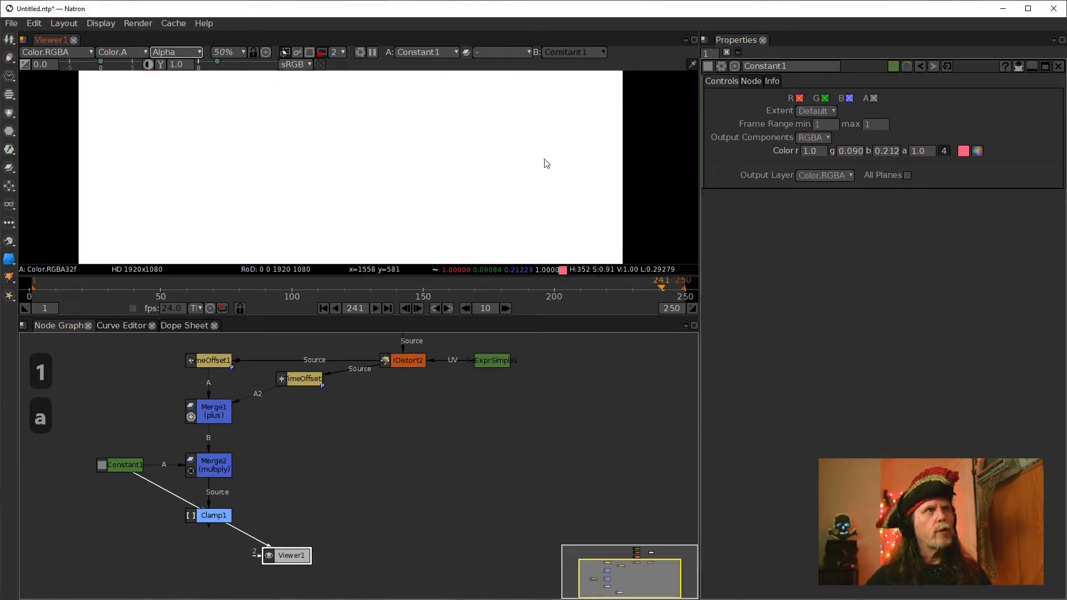
Reset Constant1's alpha to 0 and compare the Merge1 and Merge2 outputs in the viewer
click(914, 153)
click(206, 465)
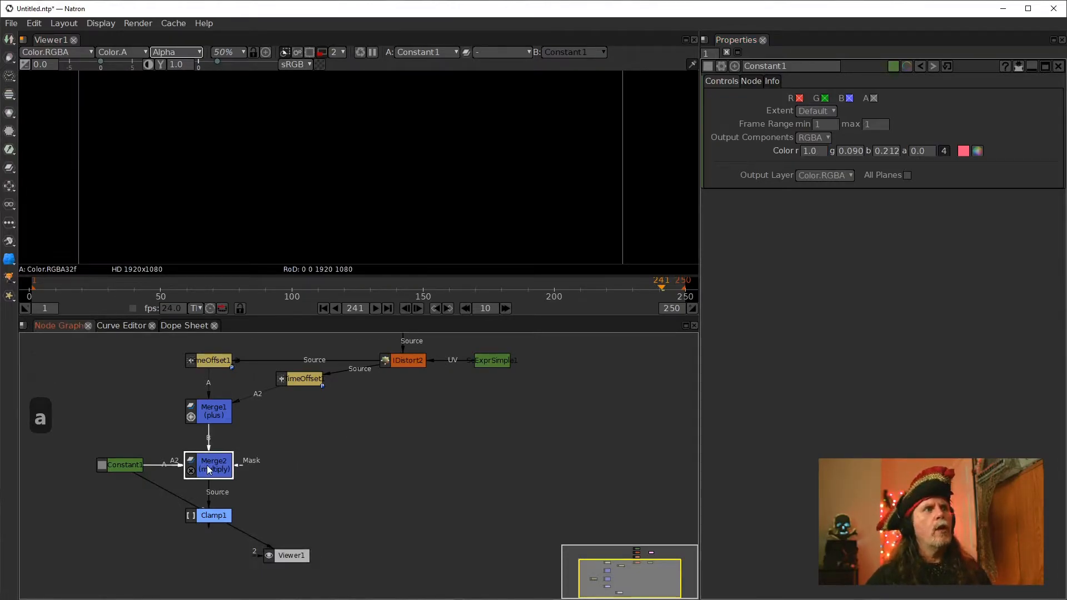
key(1)
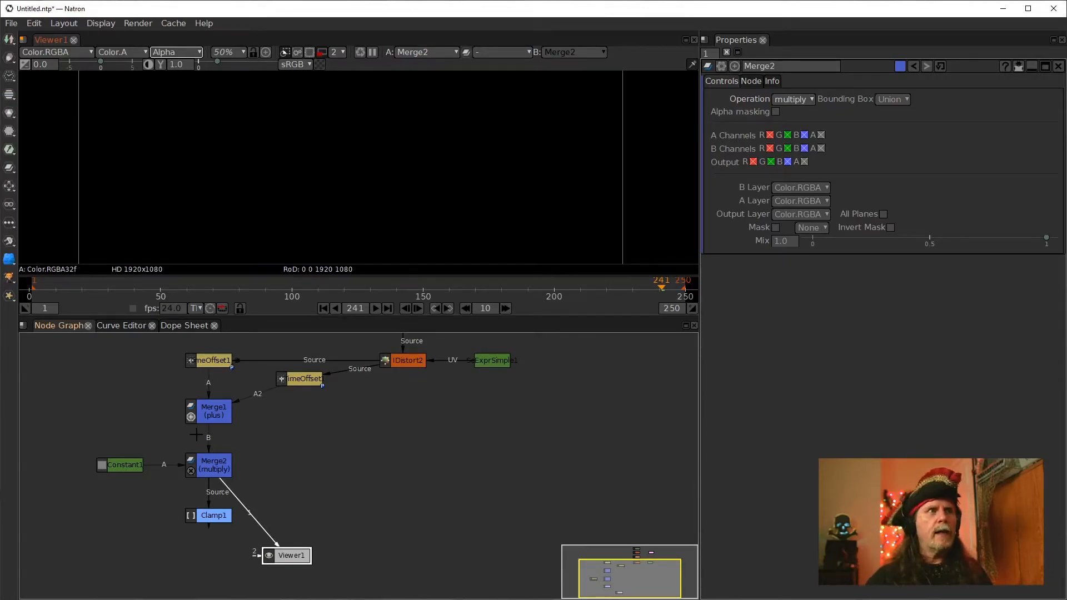
click(213, 411)
key(1)
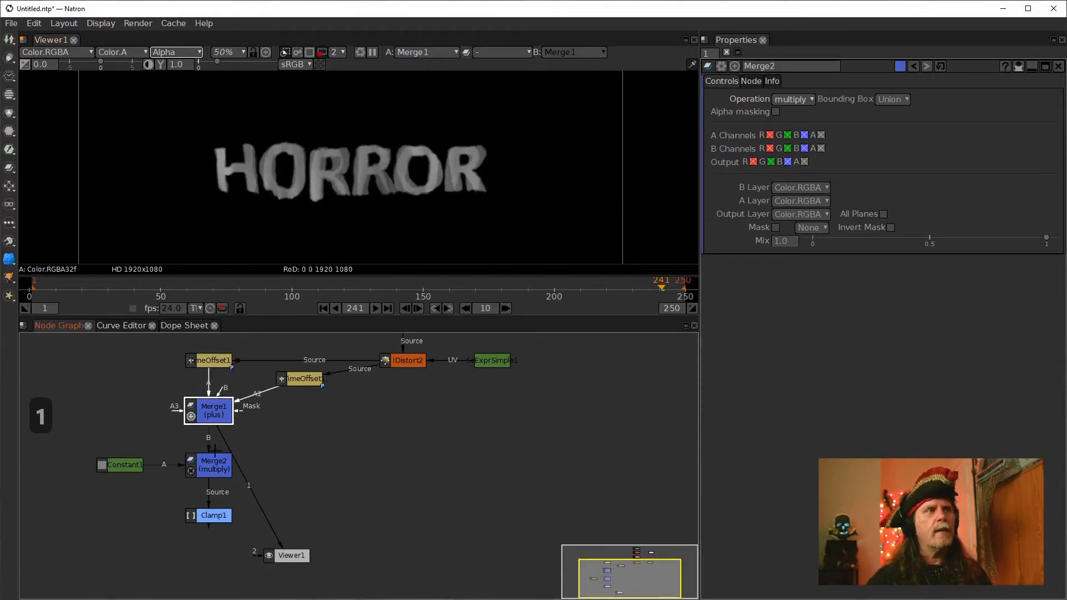
click(214, 466)
key(1)
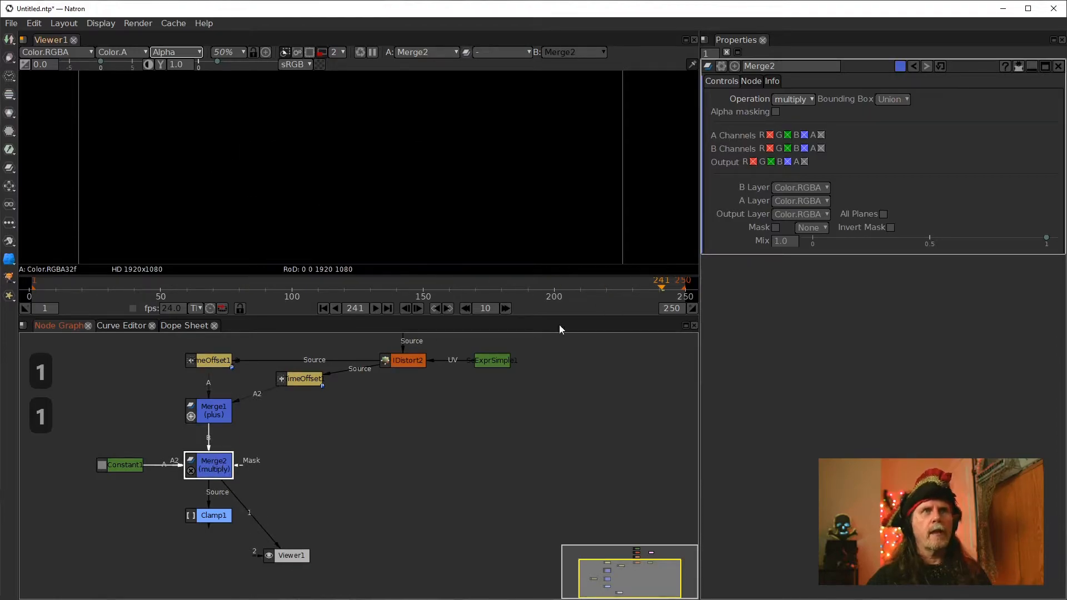
click(120, 465)
key(1)
click(223, 471)
key(1)
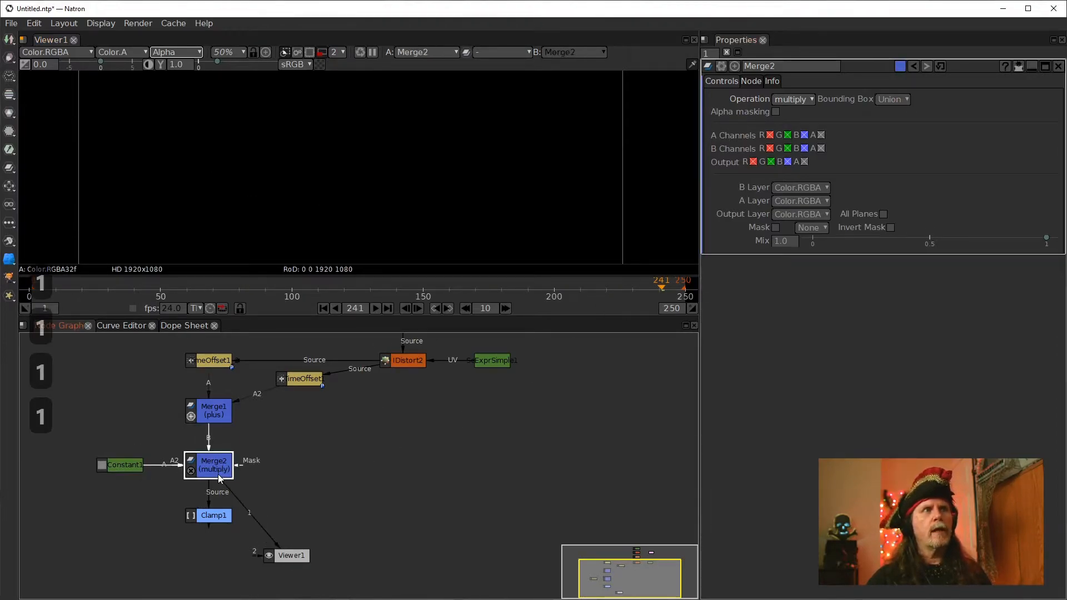
Set Constant1's alpha back to 1.0
click(110, 464)
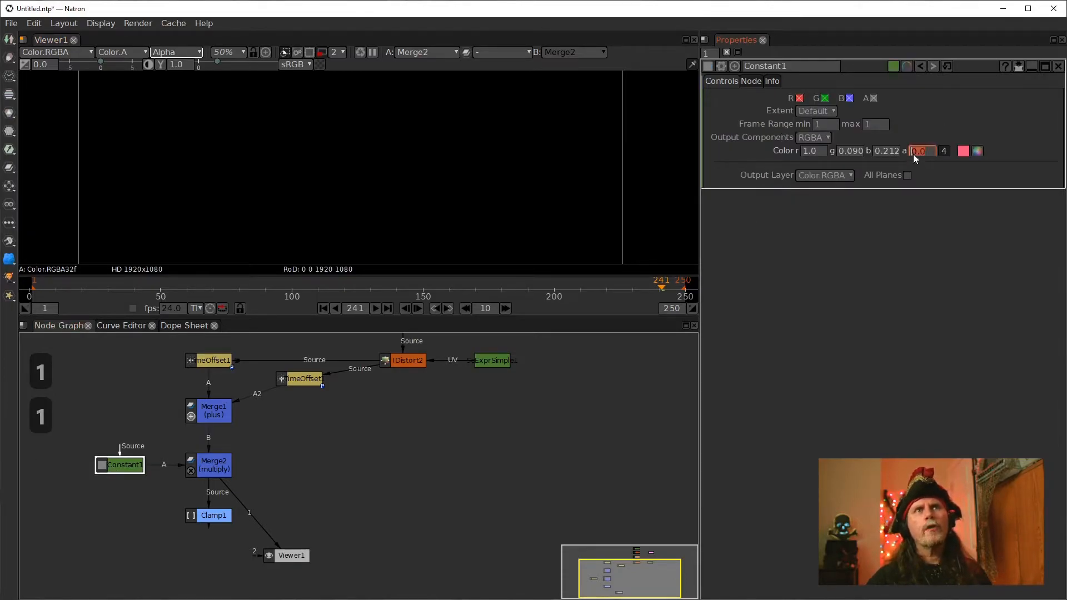
scroll(913, 154, up, 1)
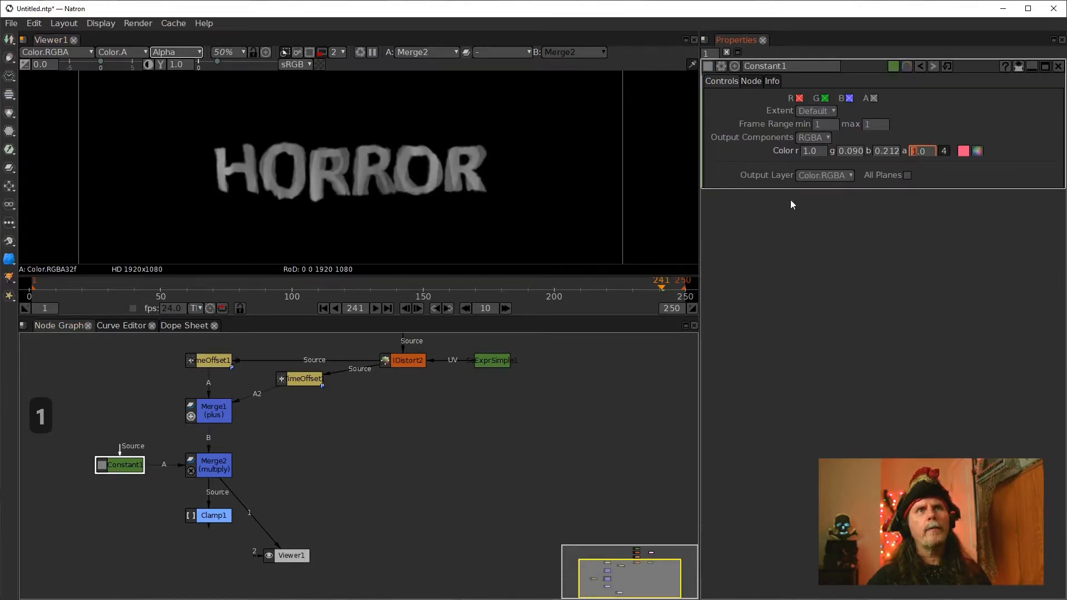
View the Merge1, Merge2 and Clamp1 outputs, switch the viewer back to RGB, and move Viewer1 to the right
click(217, 411)
key(1)
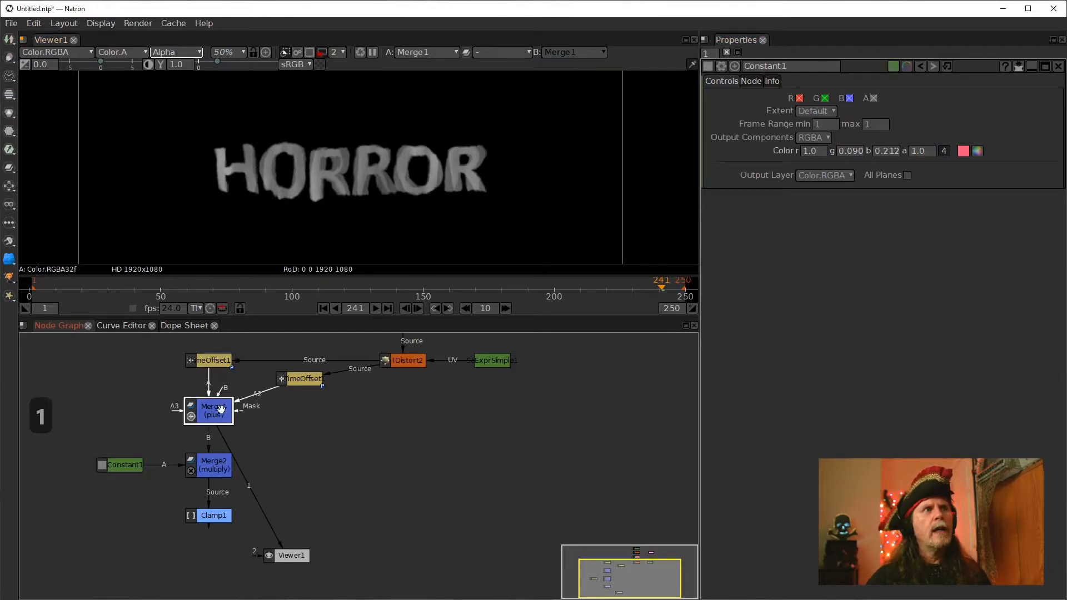
click(215, 476)
key(1)
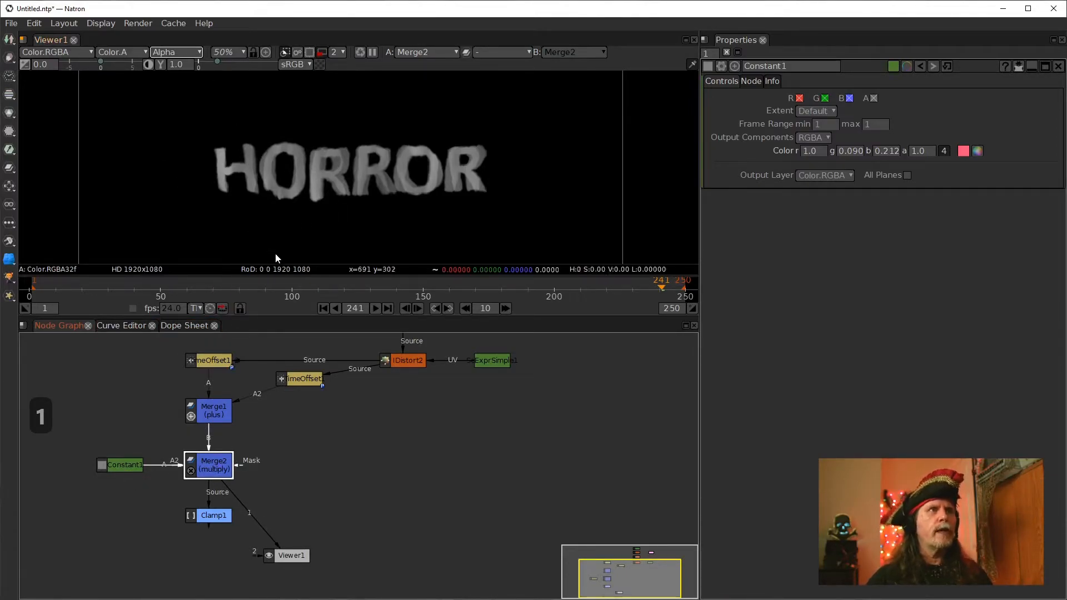
click(214, 514)
key(1)
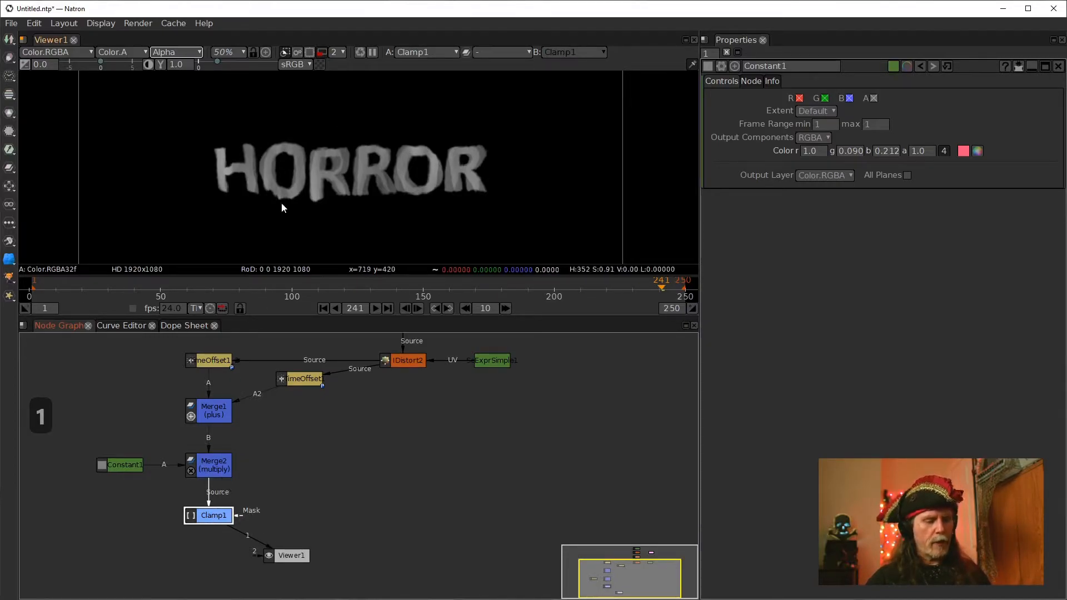
key(a)
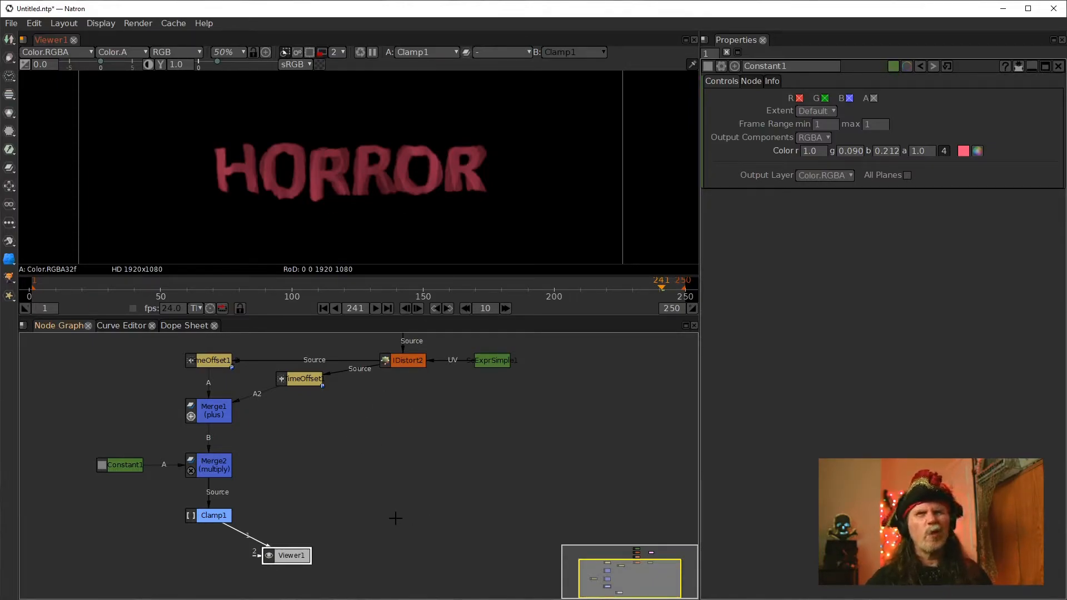
drag(292, 553, 438, 542)
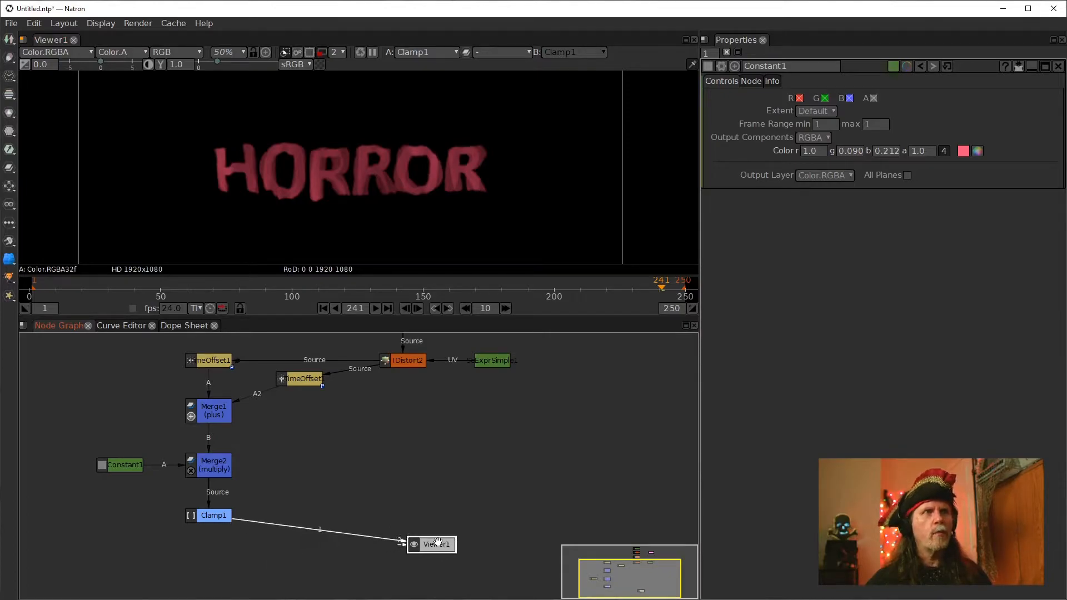
View IDistort2's output and add a Dot on its connection to Viewer1
click(433, 445)
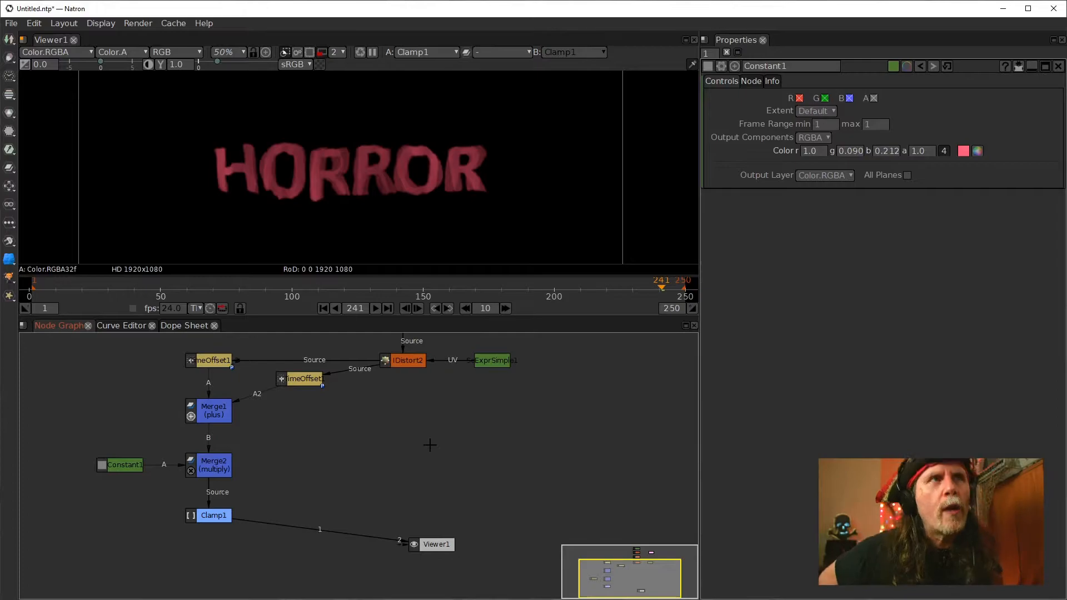
click(396, 361)
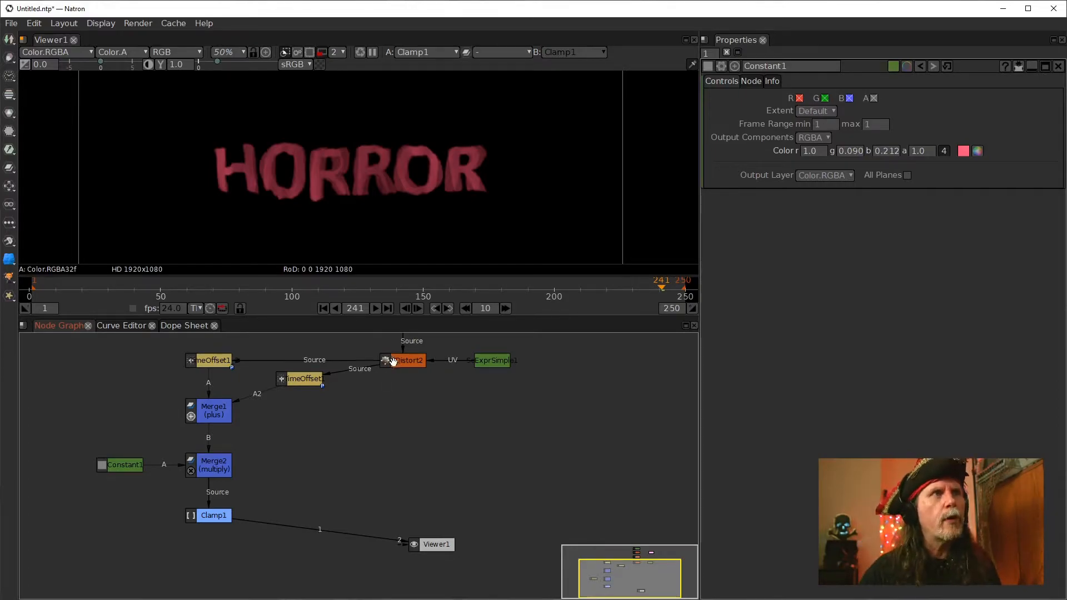
key(1)
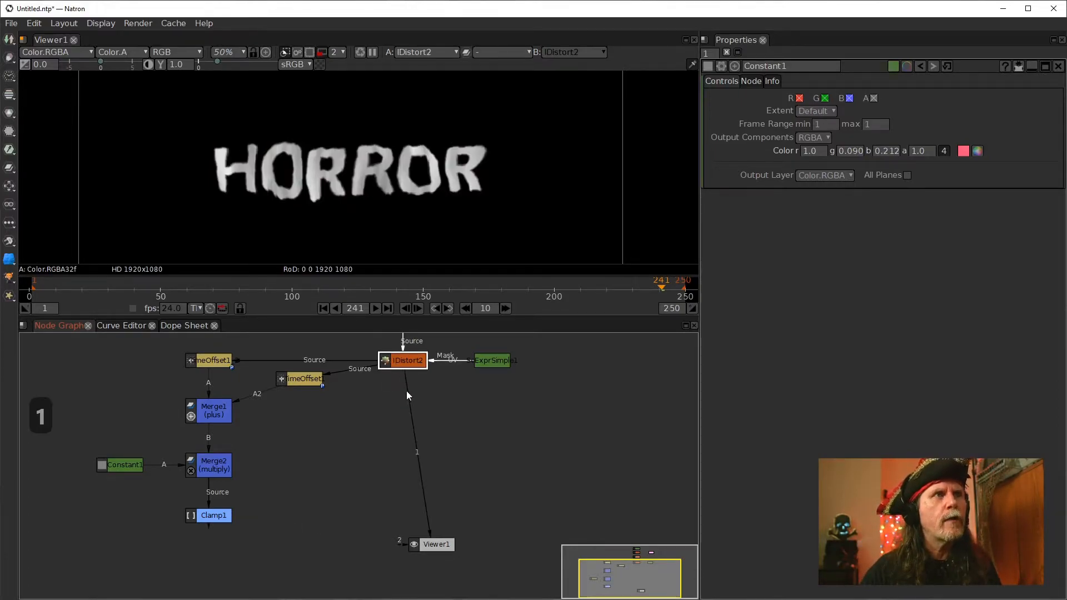
ctrl+click(419, 453)
drag(420, 453, 402, 393)
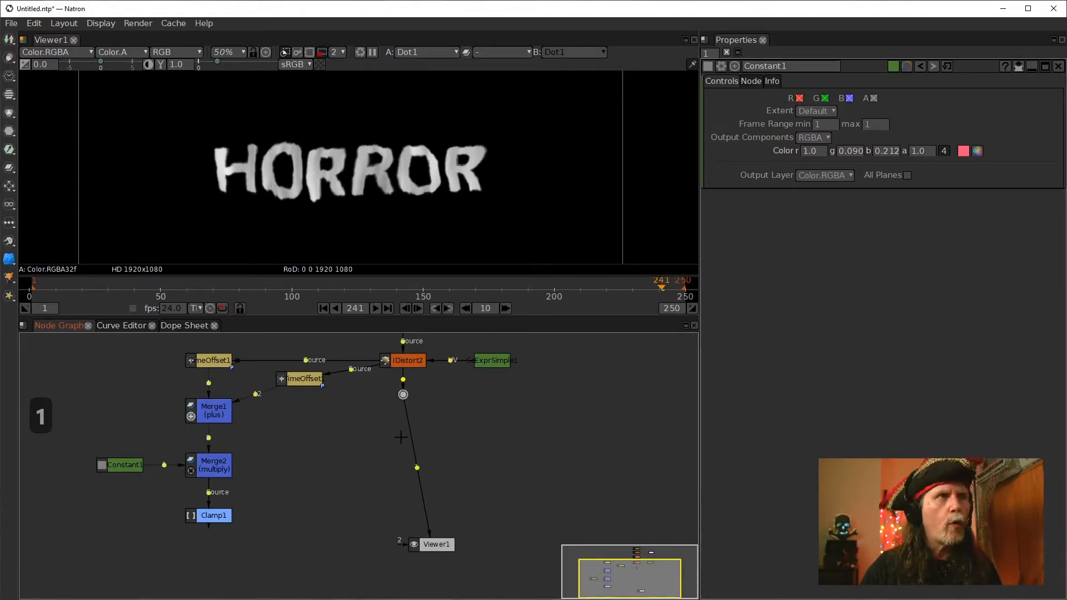
key(ctrl)
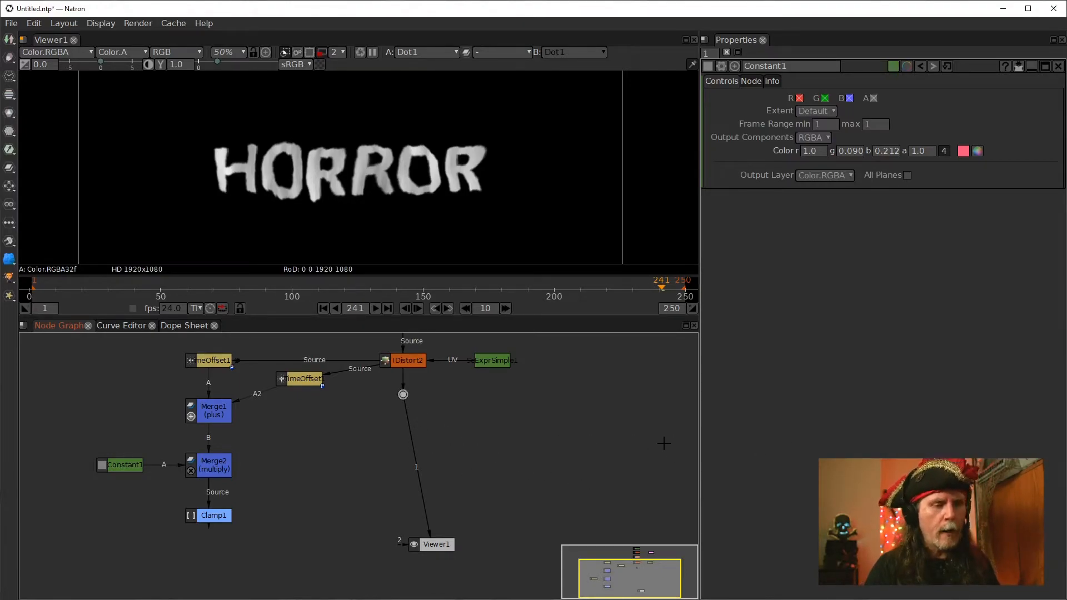
key(Tab)
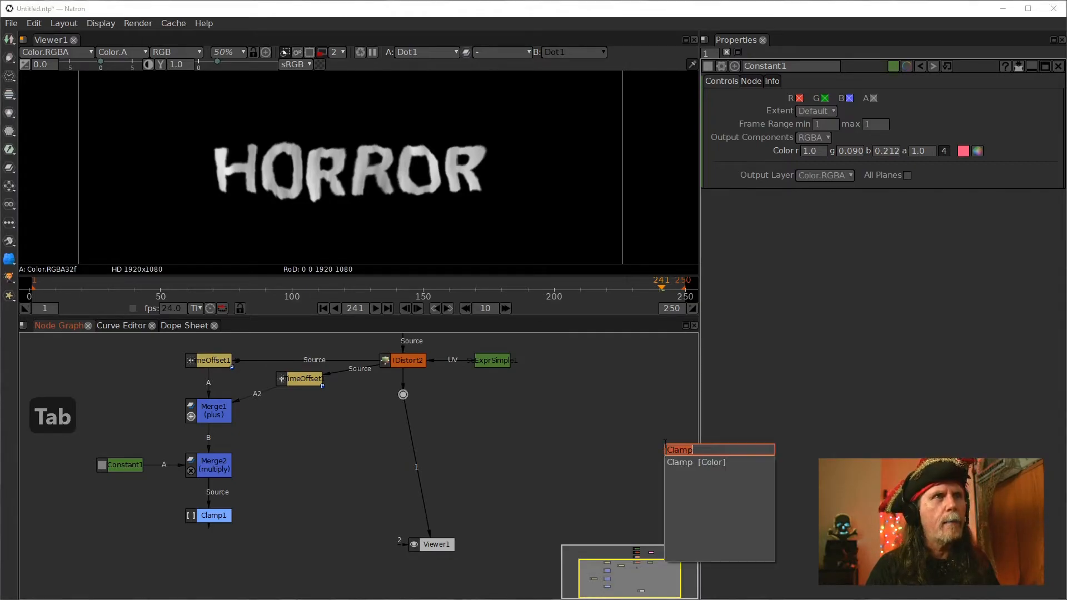
text(m)
key(Down)
key(Down)
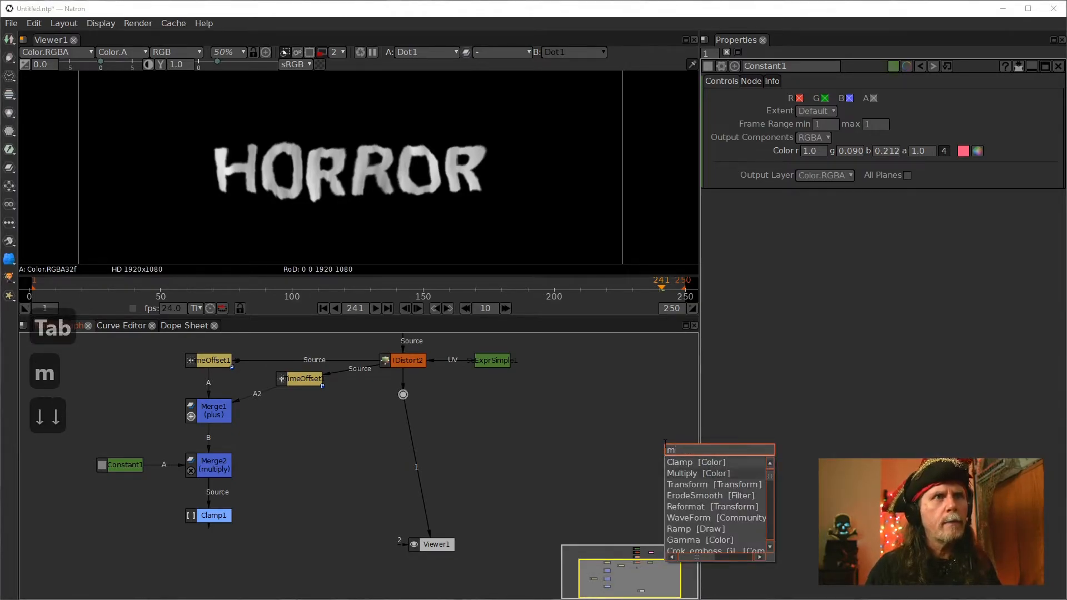
key(Return)
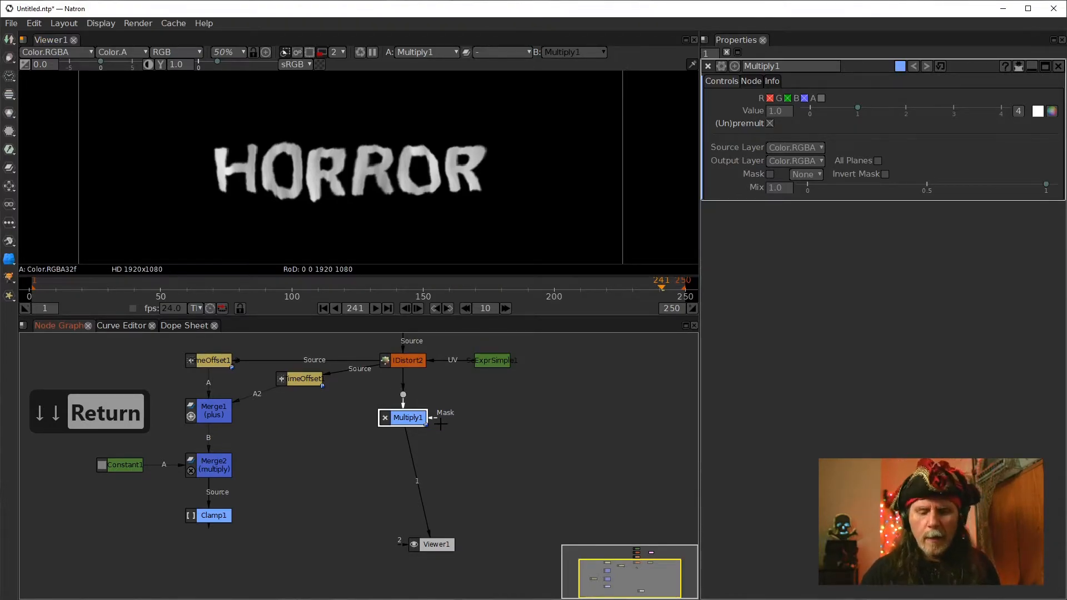
key(Delete)
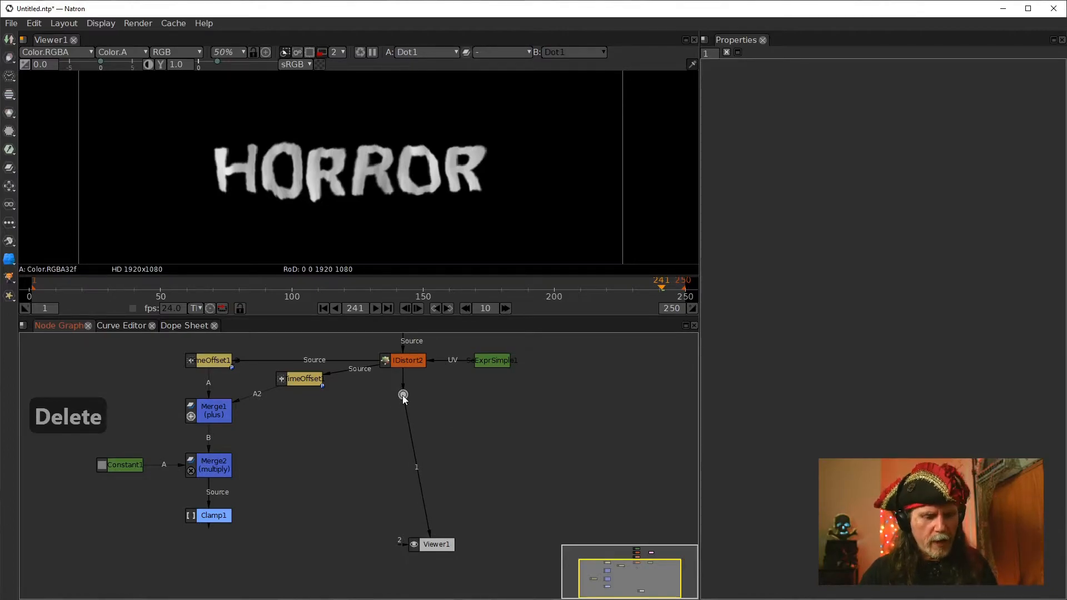
Insert a Merge node below IDistort2, set its operation to multiply, and remove the Dot
key(m)
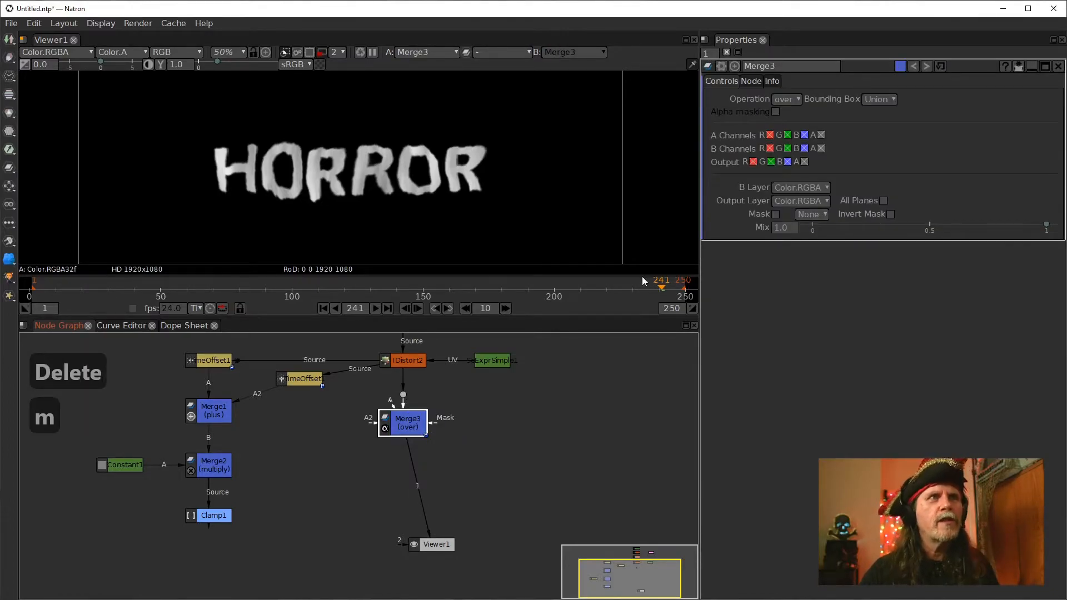
click(793, 101)
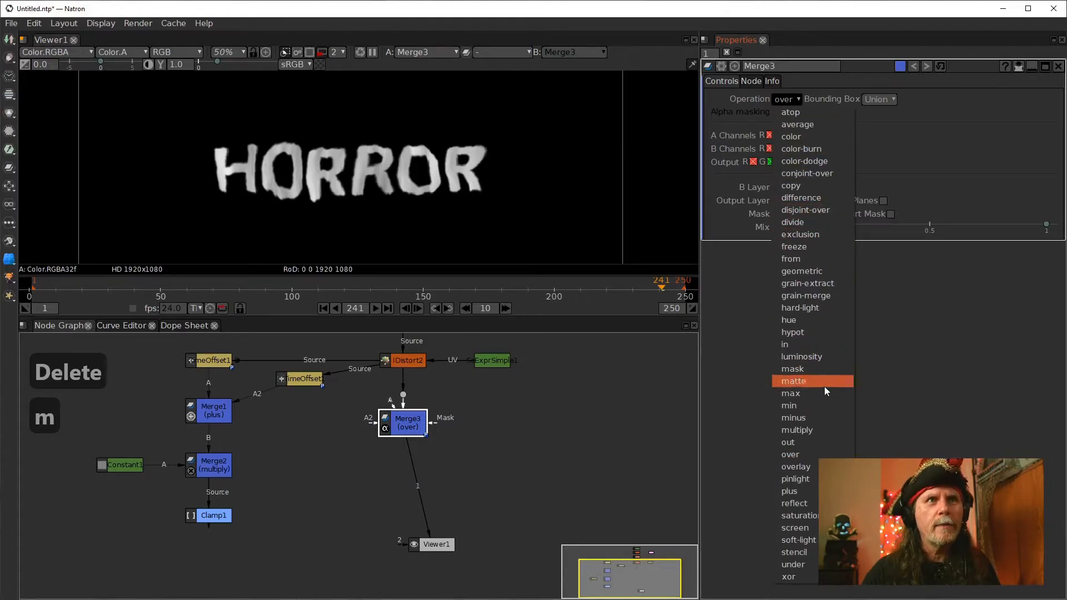
click(801, 430)
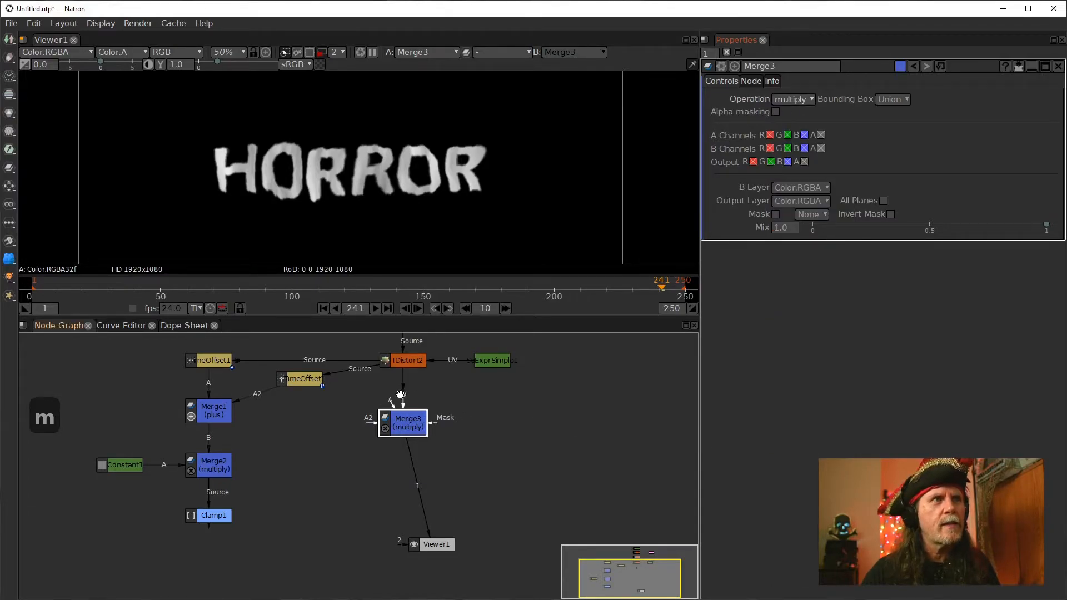
click(400, 395)
key(Delete)
click(406, 420)
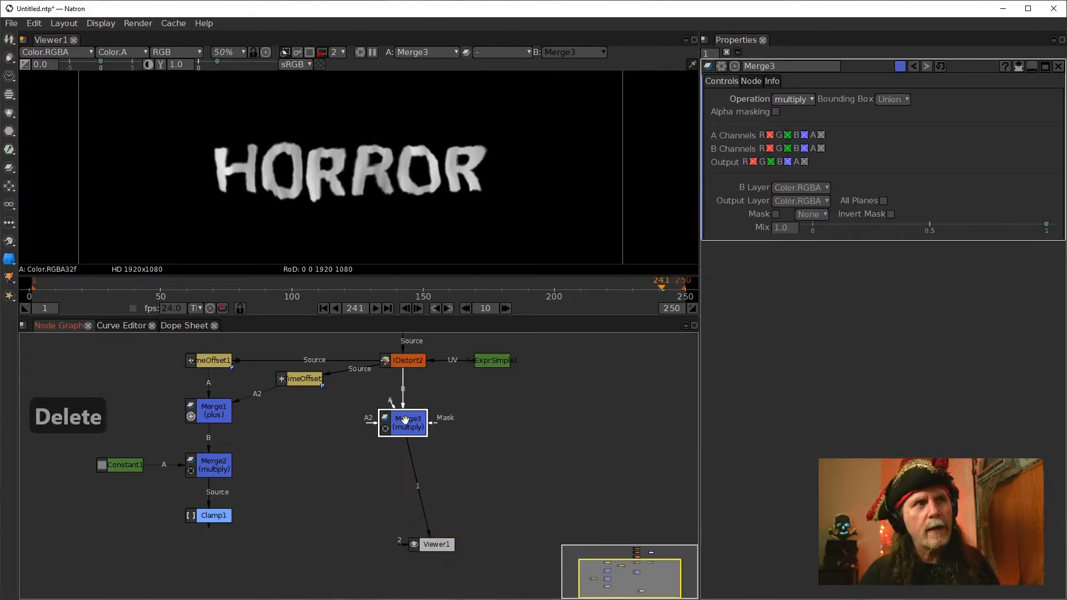
click(490, 417)
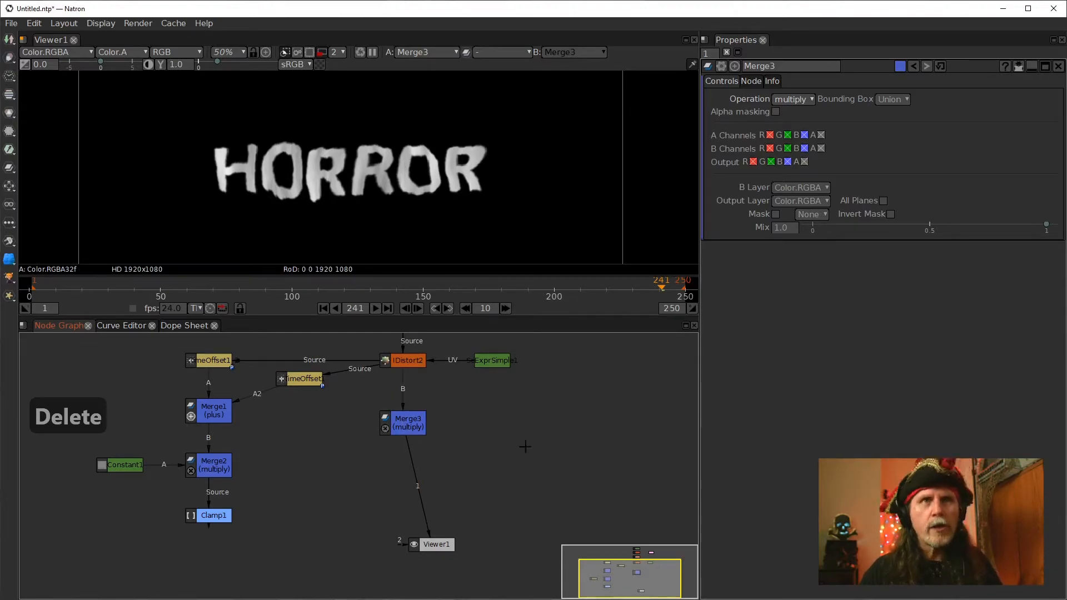
Clone Constant1 and connect the clone to Merge3's A input
click(133, 465)
key(alt+c)
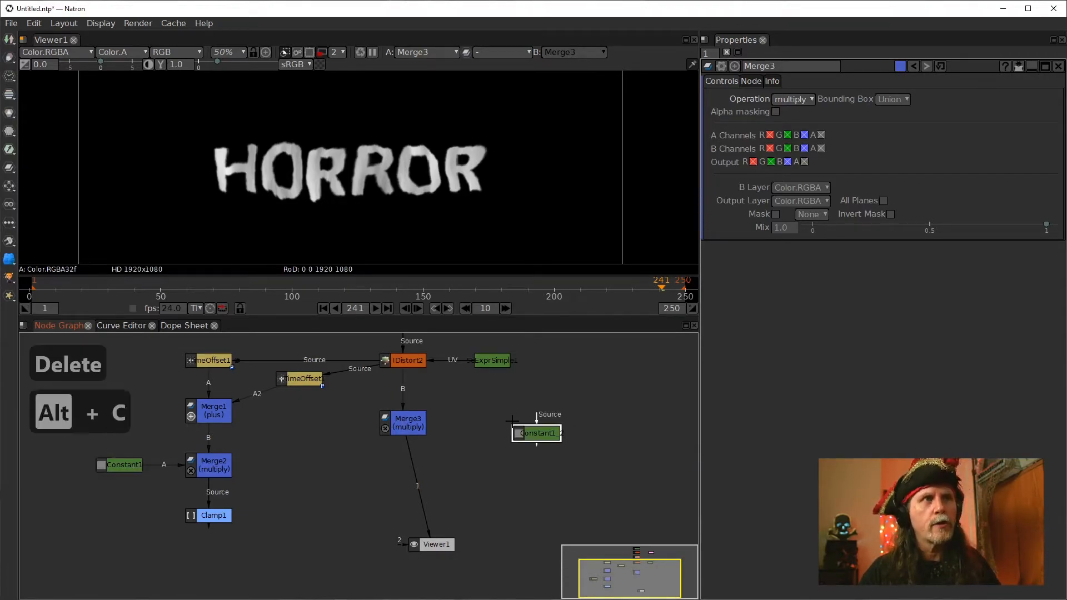
drag(542, 435, 531, 427)
click(404, 423)
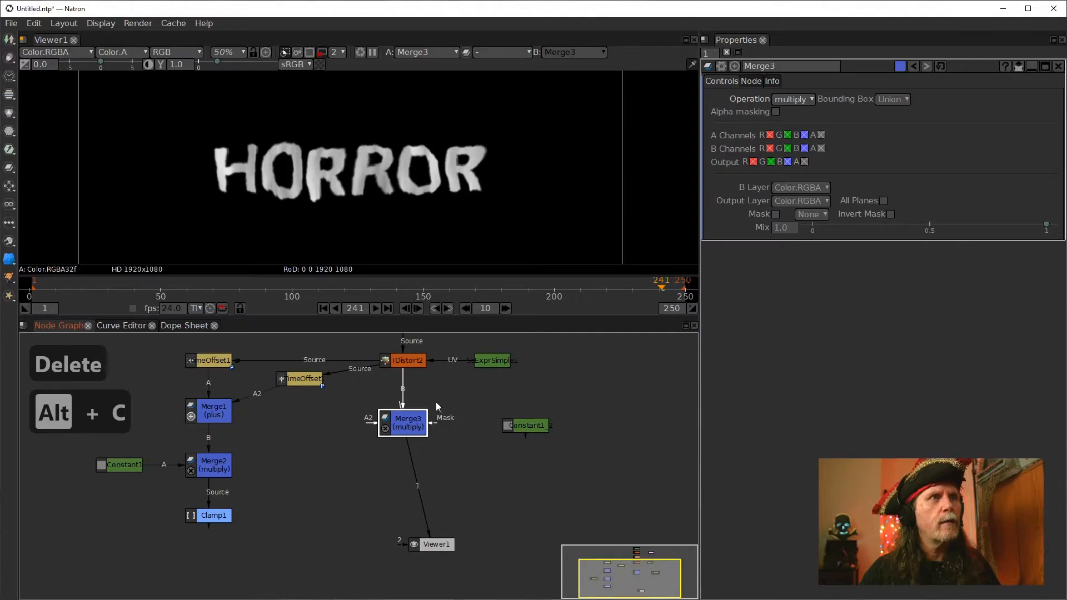
drag(433, 423, 531, 425)
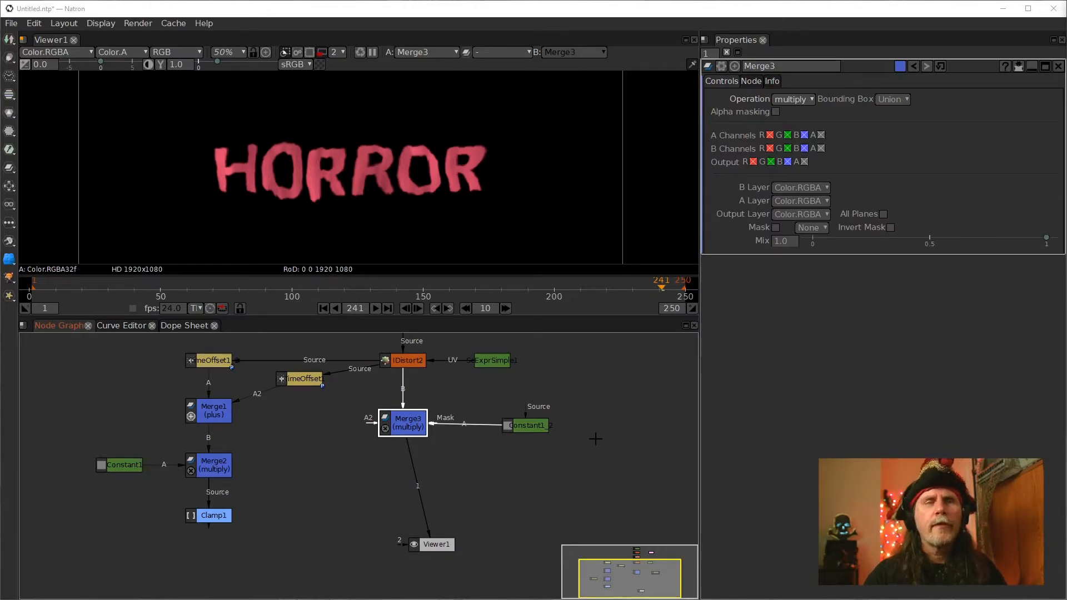
Set Constant1_2's colour to orange (Red 255, Green 85, Blue 0)
double_click(526, 425)
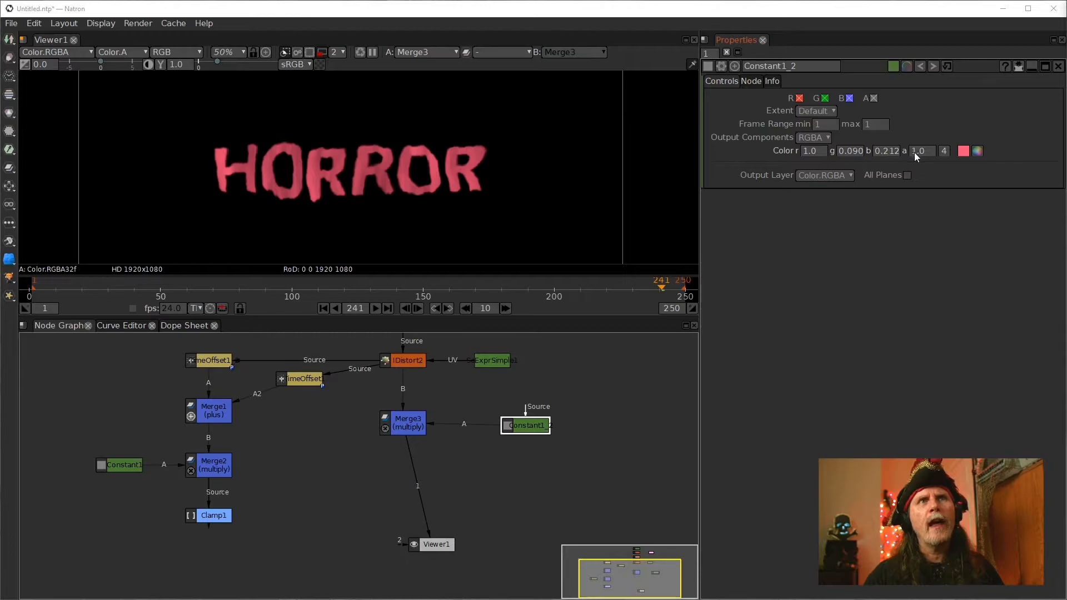
drag(528, 428, 526, 425)
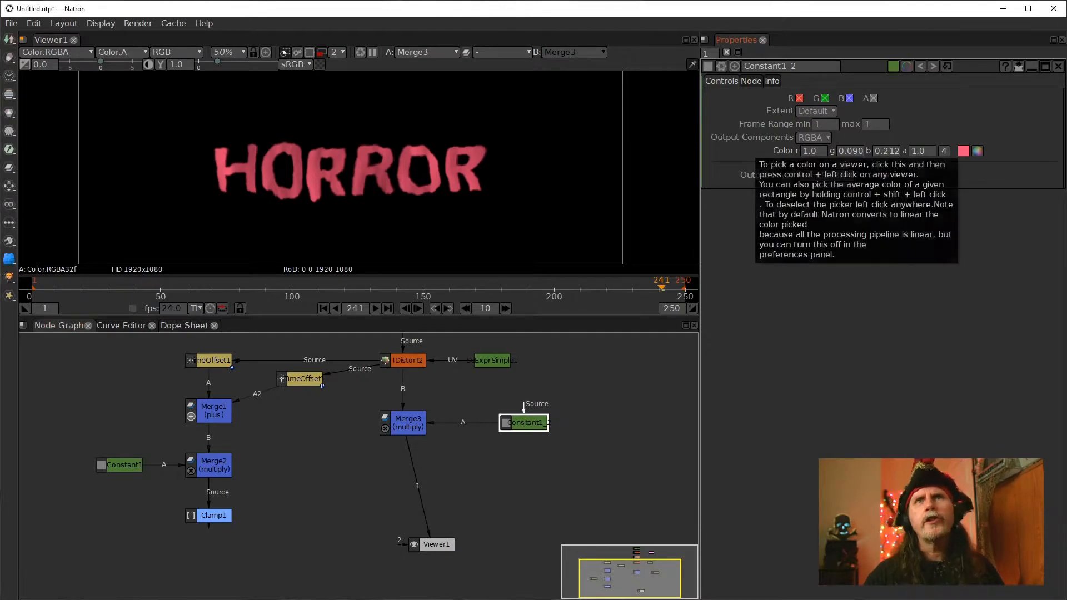
click(977, 152)
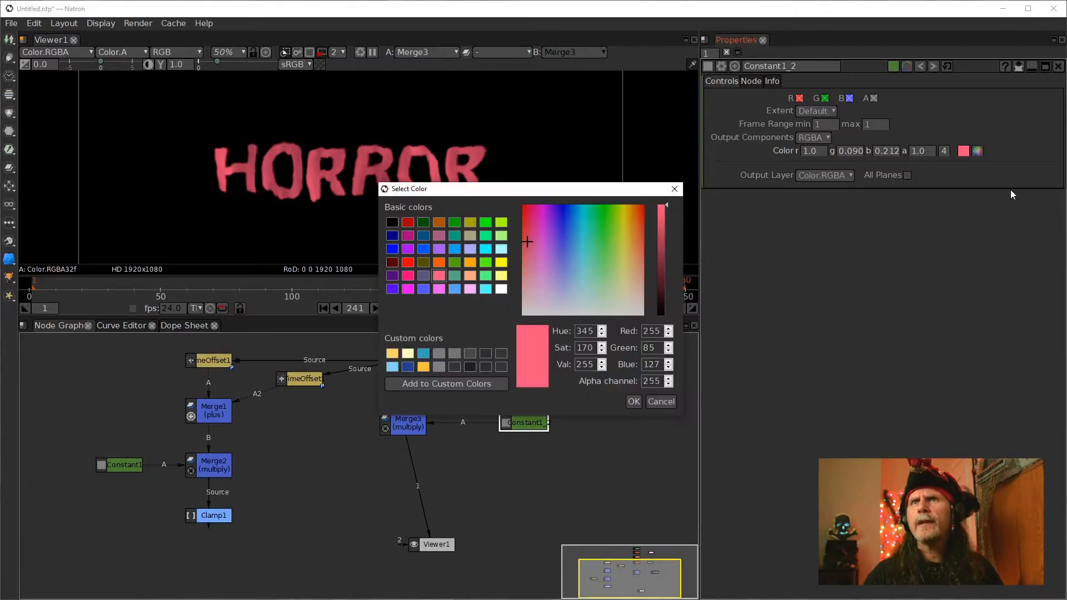
click(436, 263)
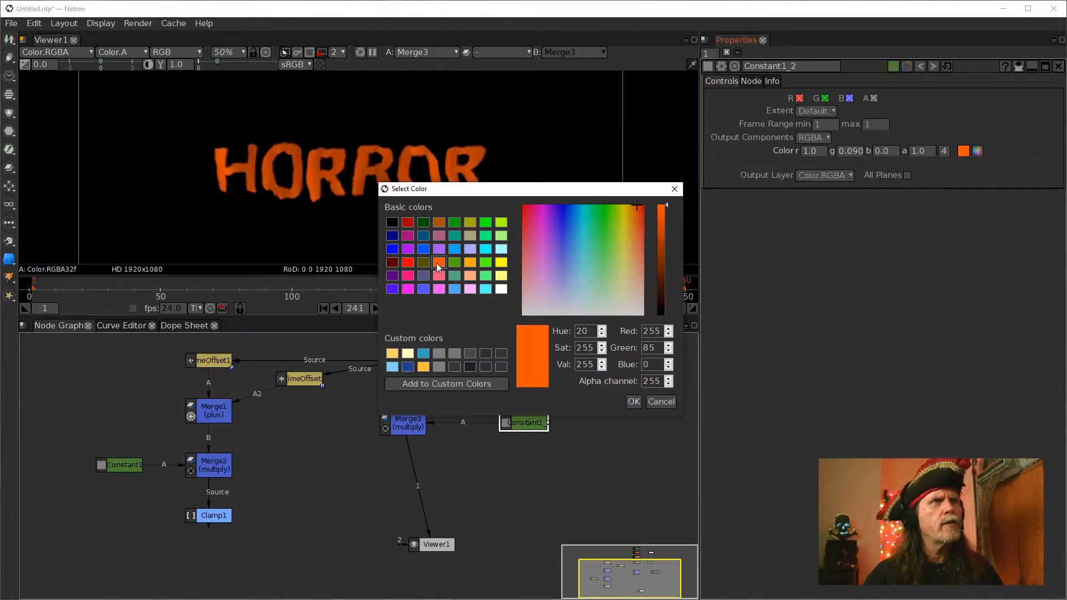
click(634, 402)
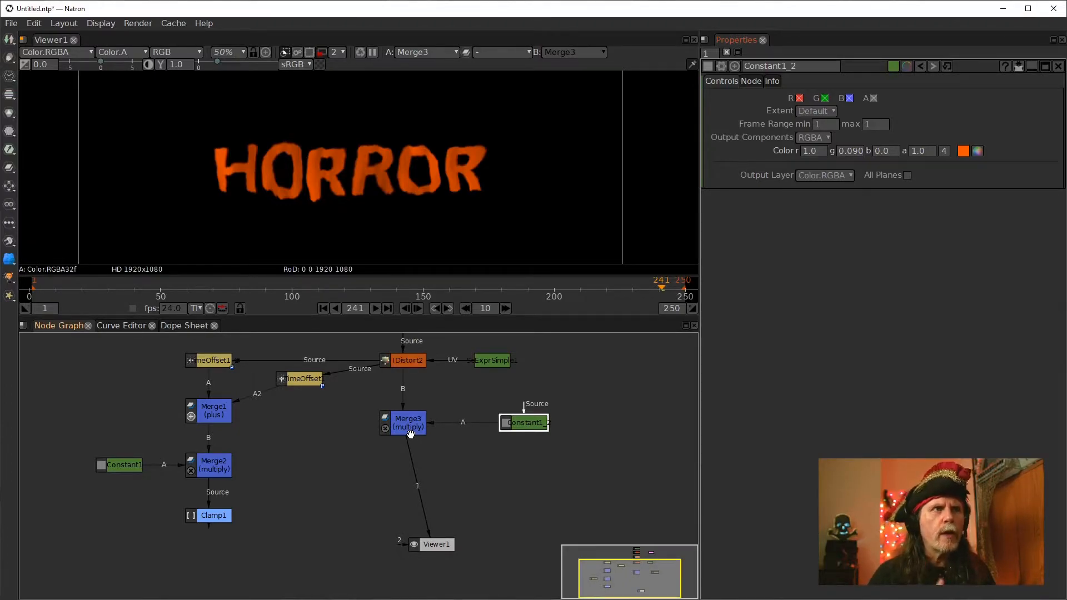
Add a Glow node after Merge3, connect it to Viewer1, and view its output
key(Tab)
text(glow)
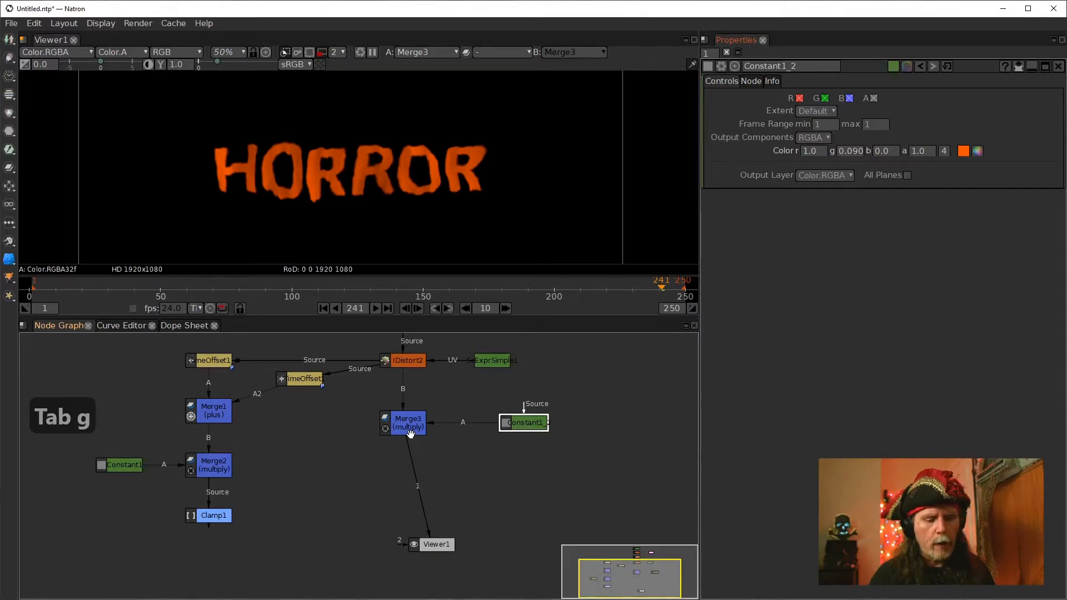
key(Down)
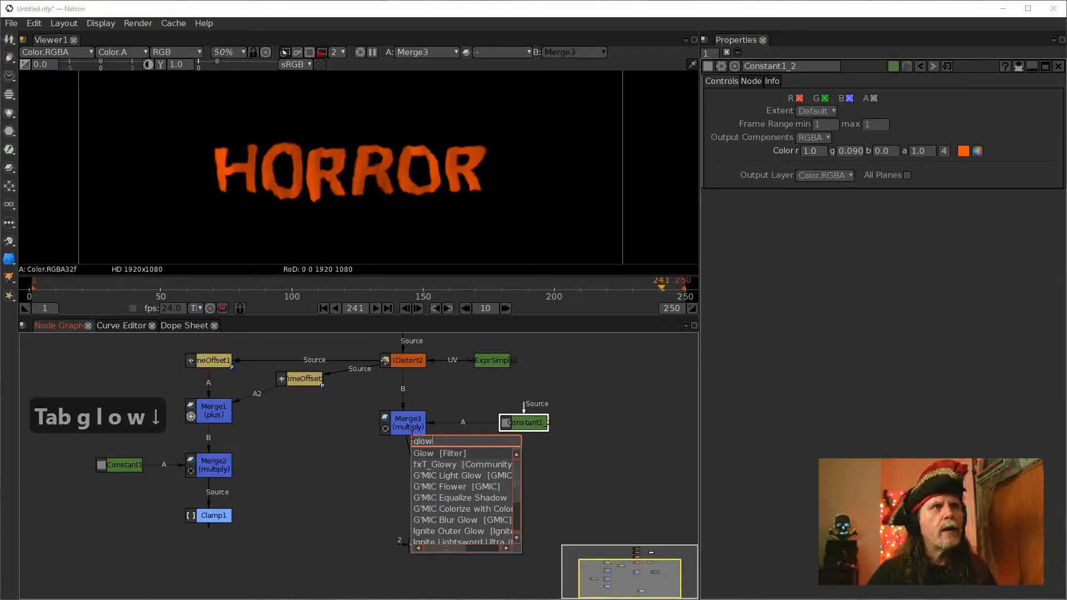
key(Return)
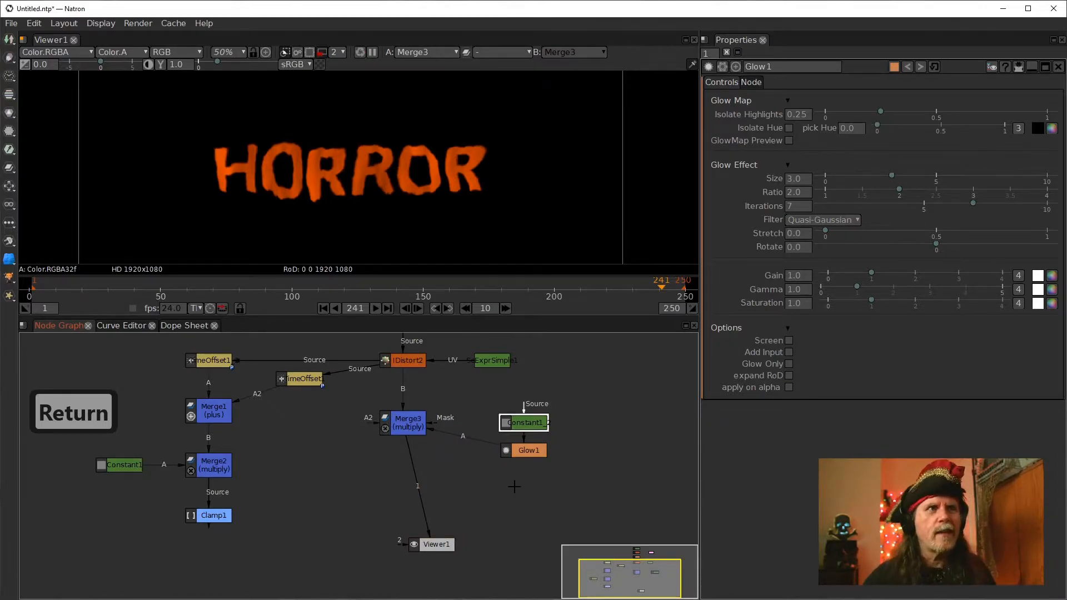
drag(526, 450, 534, 426)
drag(442, 477, 407, 433)
click(399, 446)
drag(426, 515, 402, 469)
click(436, 477)
key(1)
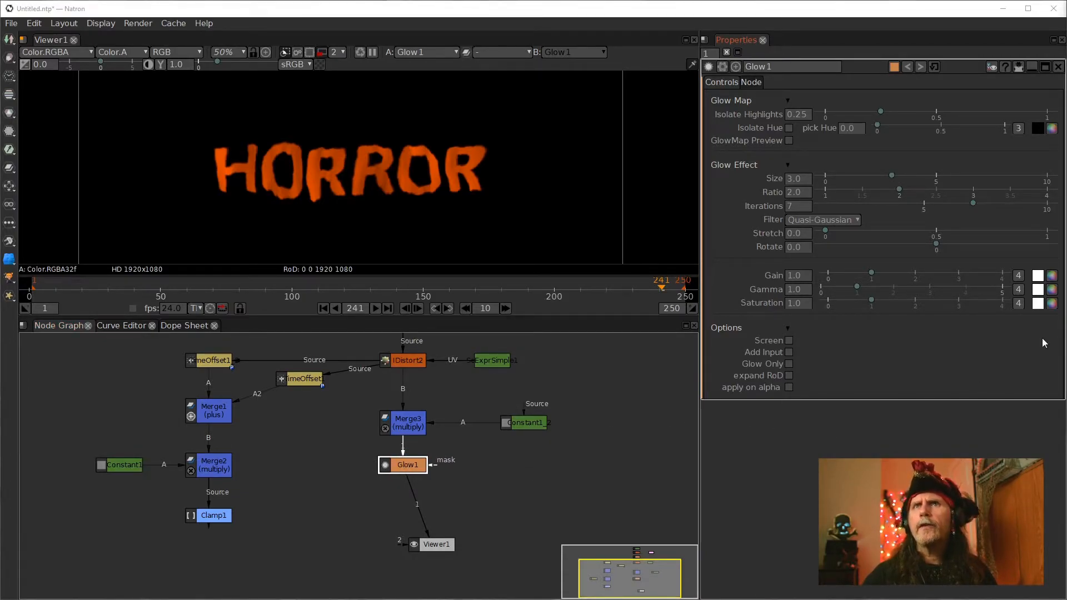
drag(405, 470, 402, 465)
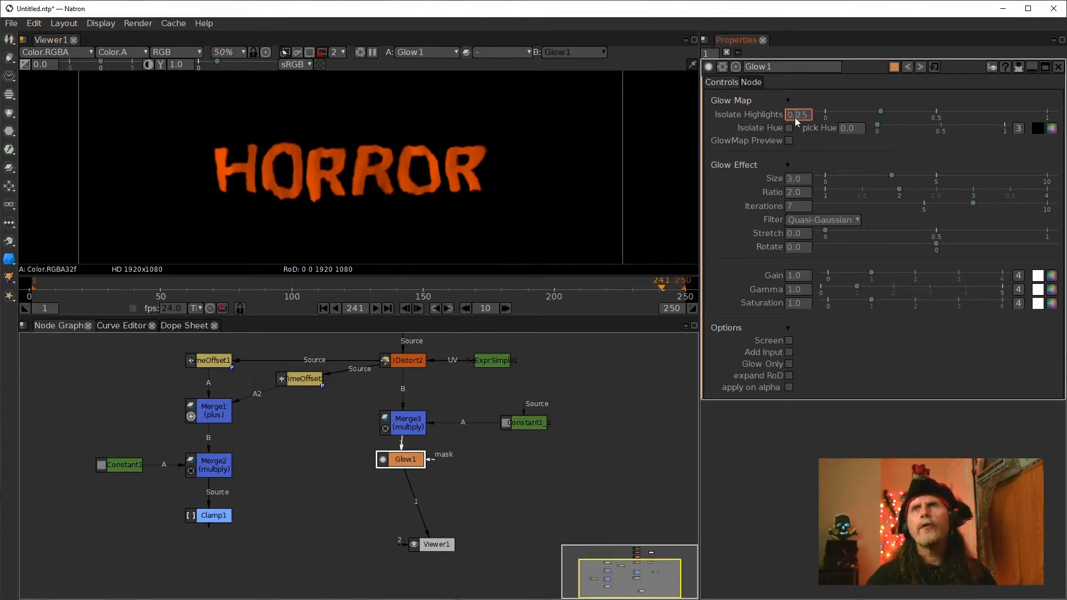
Set Glow1's Isolate Highlights to 0.05 and its Gain to 2.0
key(Down)
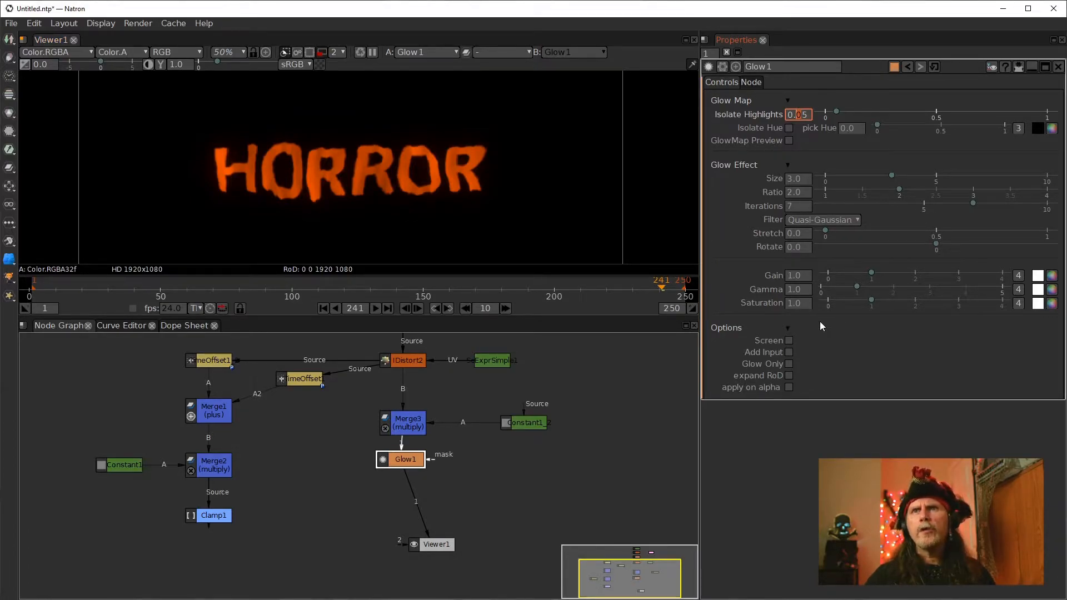
click(790, 278)
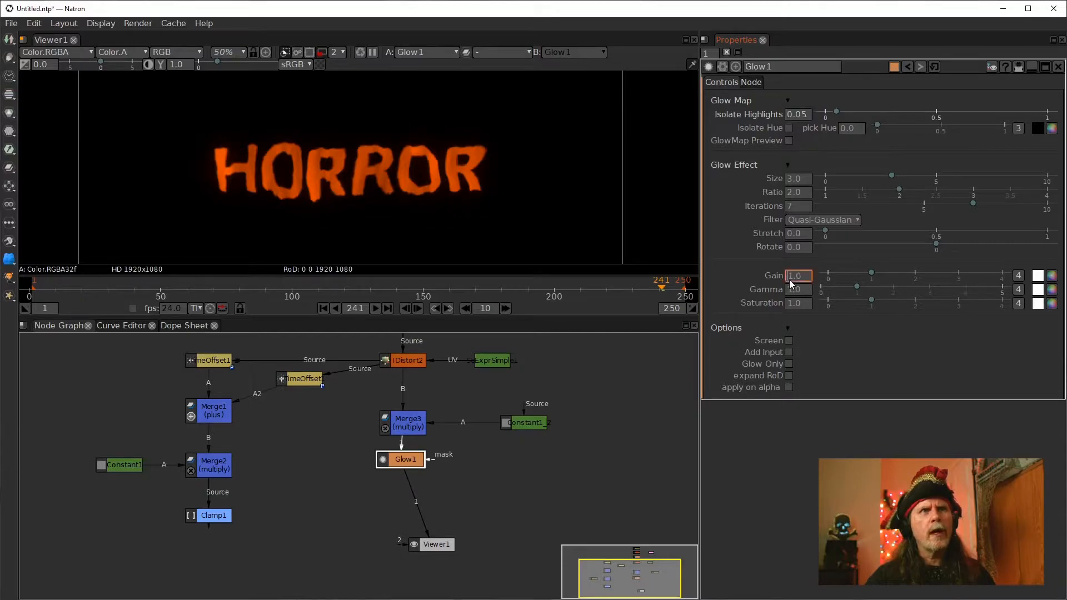
scroll(790, 279, up, 1)
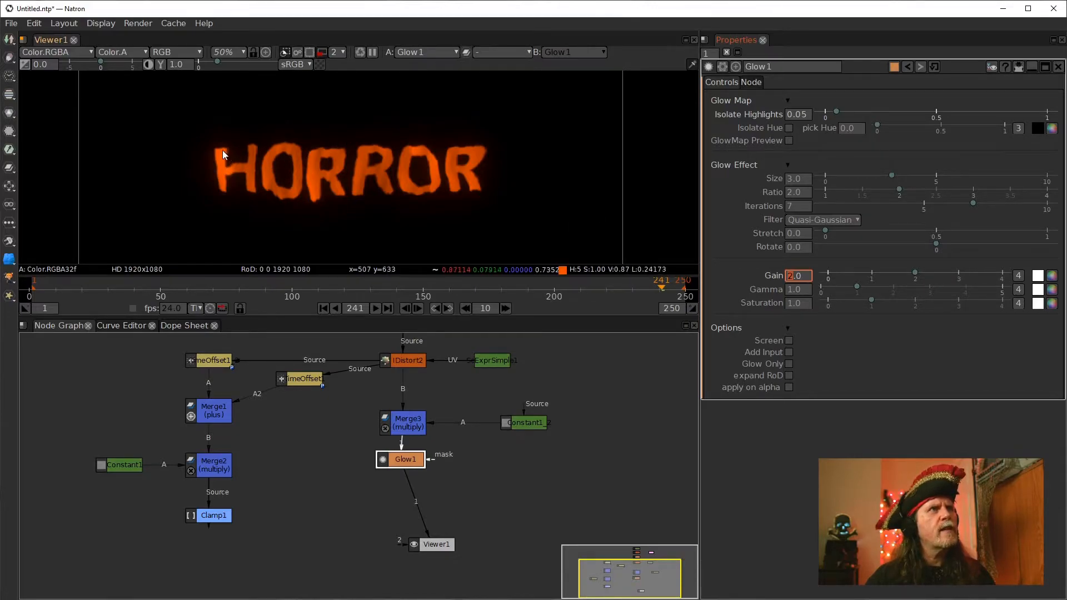
scroll(785, 276, down, 1)
scroll(786, 276, up, 1)
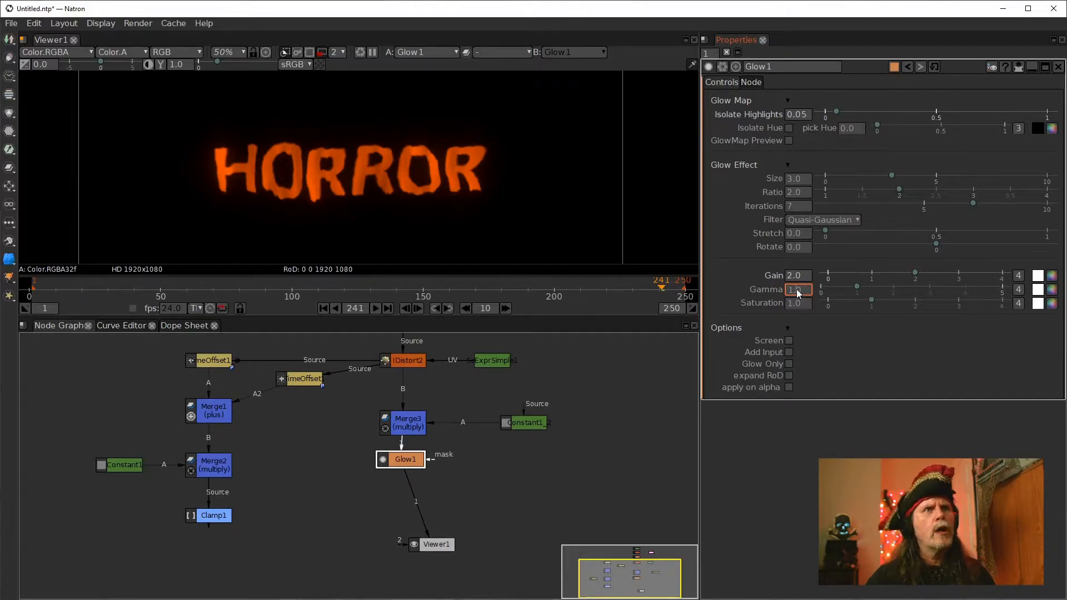
Set Glow1's Gamma to 1.5 and its Size to 1.0
scroll(796, 290, up, 2)
scroll(796, 289, up, 3)
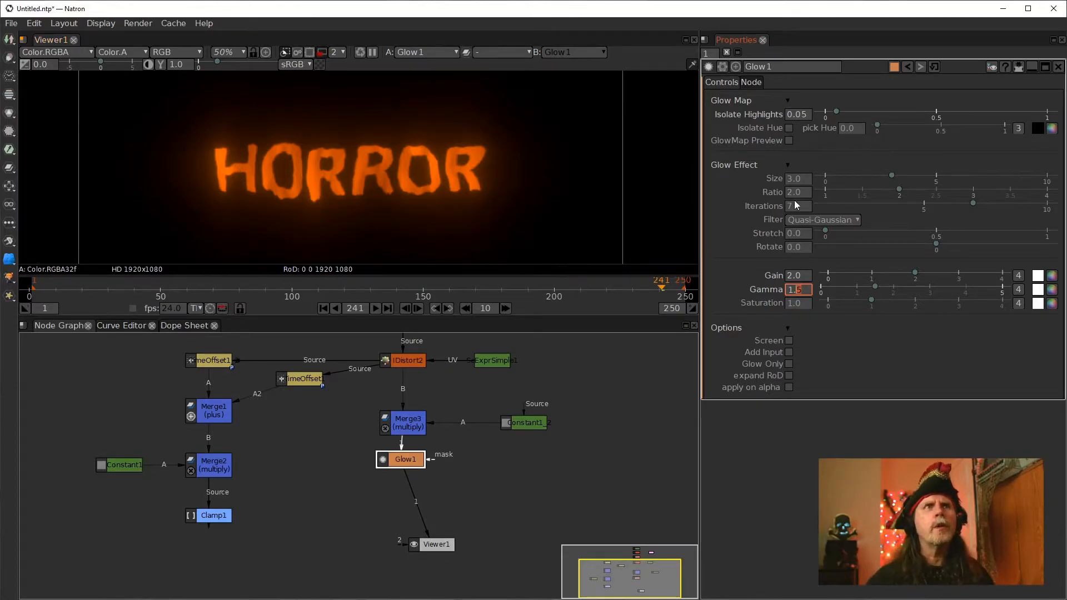
click(786, 178)
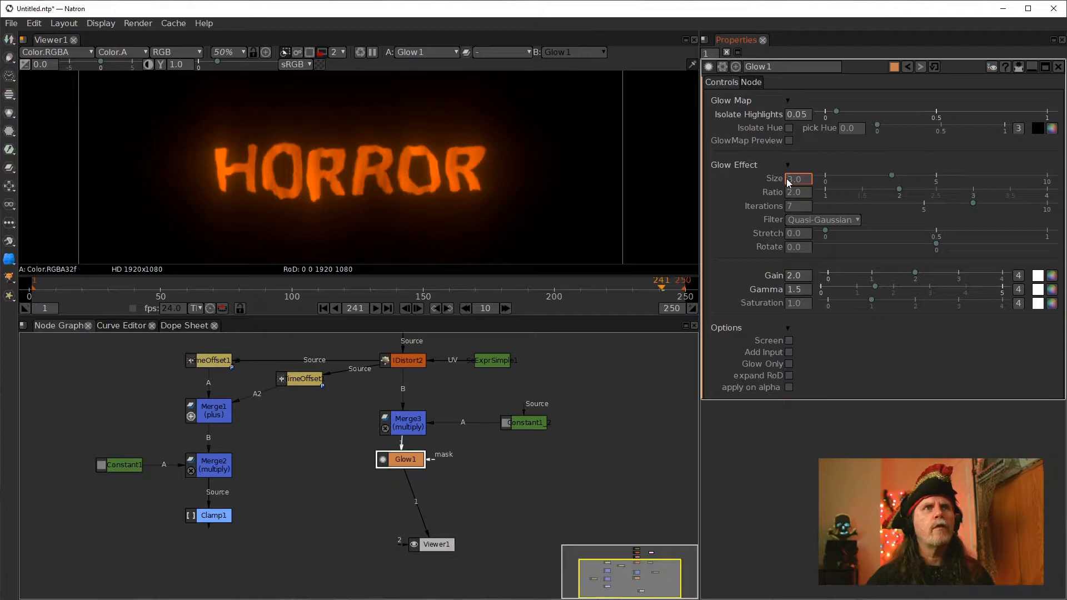
scroll(786, 179, down, 1)
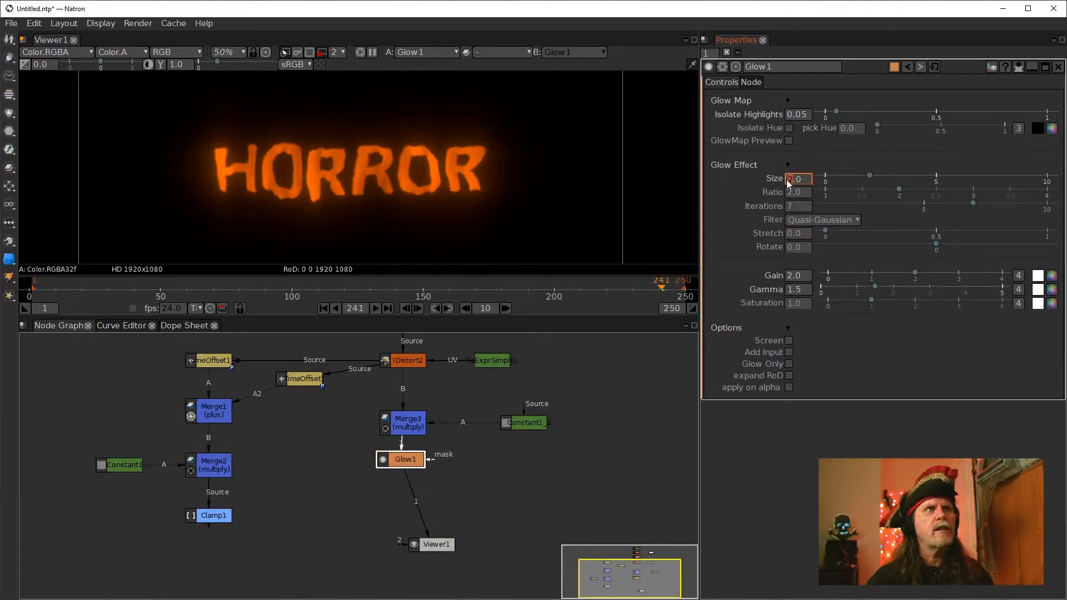
scroll(786, 179, down, 1)
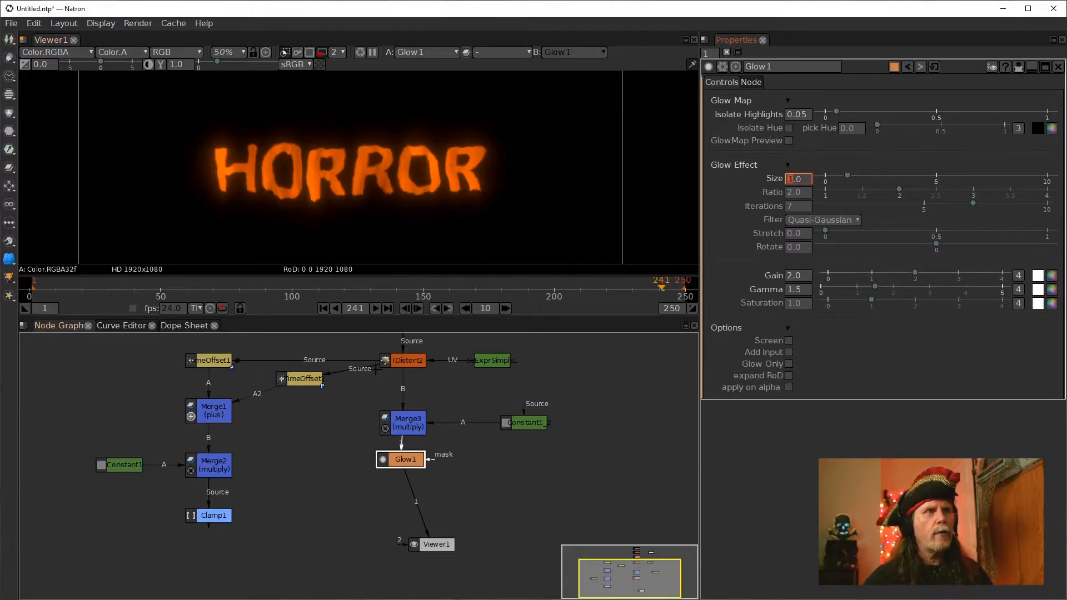
Compare the outputs of Merge3, Glow1 and Clamp1 in the viewer
click(401, 427)
key(1)
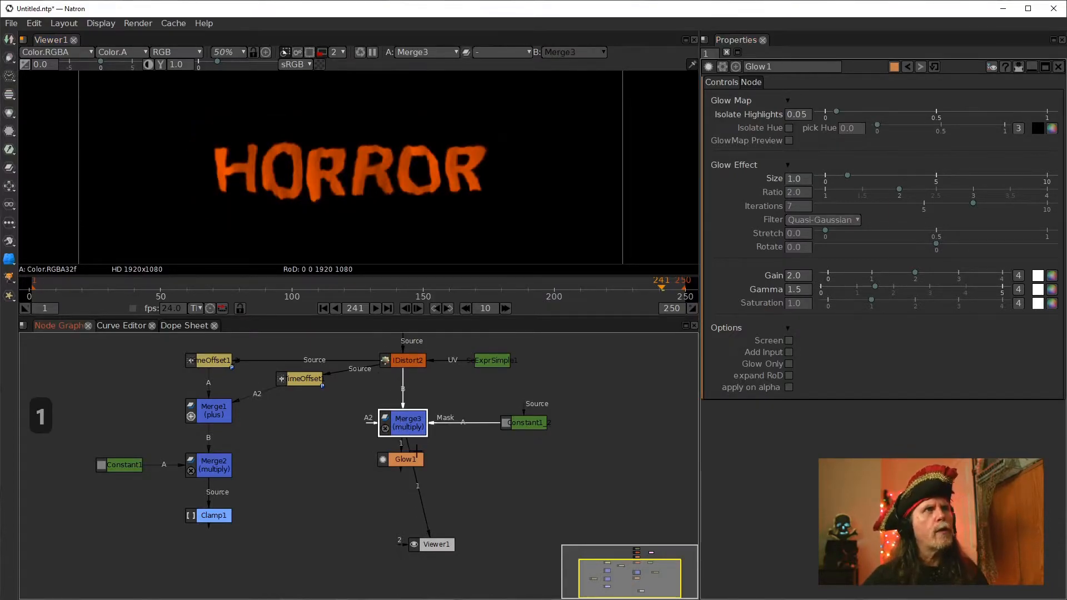
click(406, 463)
key(1)
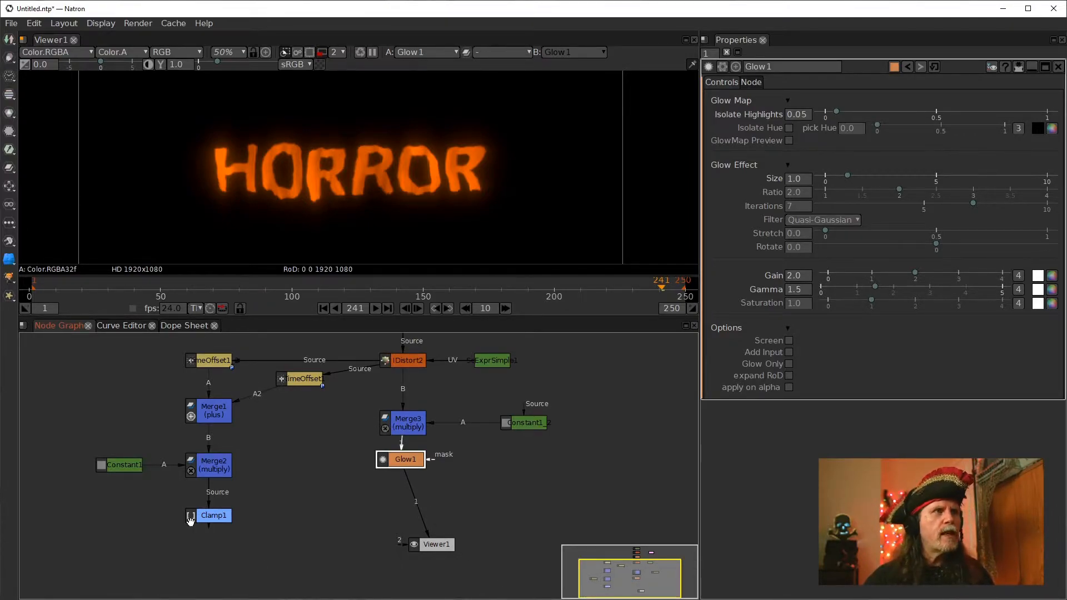
click(214, 520)
key(1)
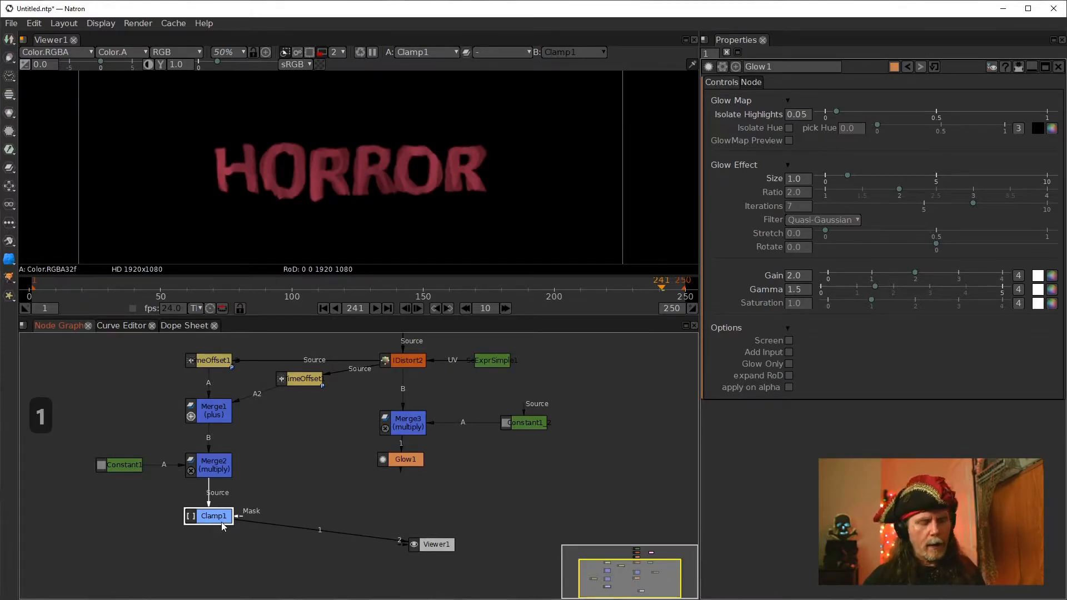
Add a Merge4 (over) node combining Glow1 over Clamp1 and feed it into Viewer1
key(m)
drag(217, 538, 403, 461)
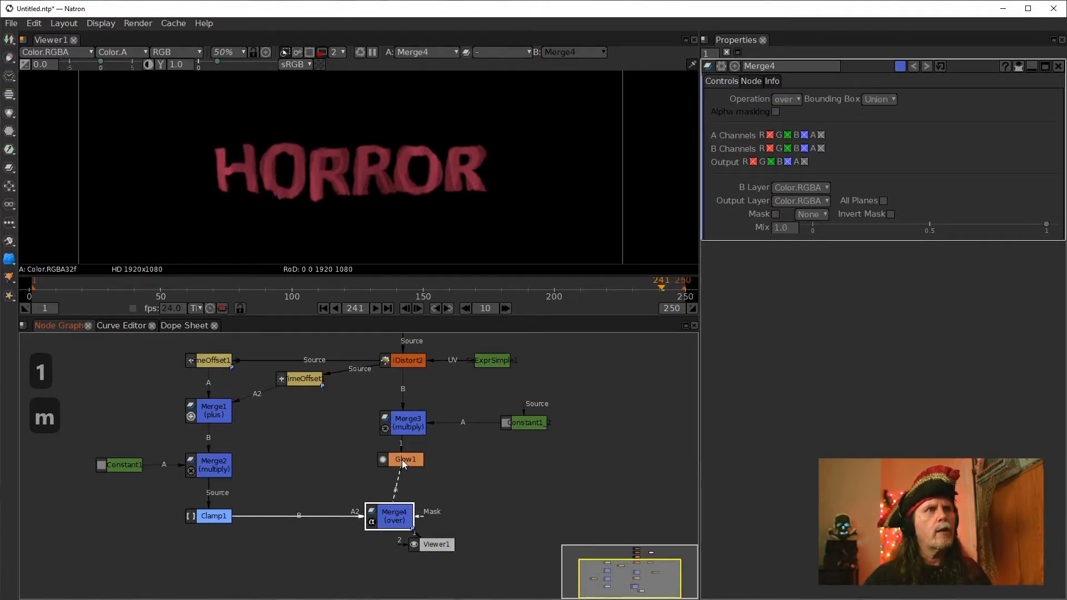
drag(392, 523, 403, 523)
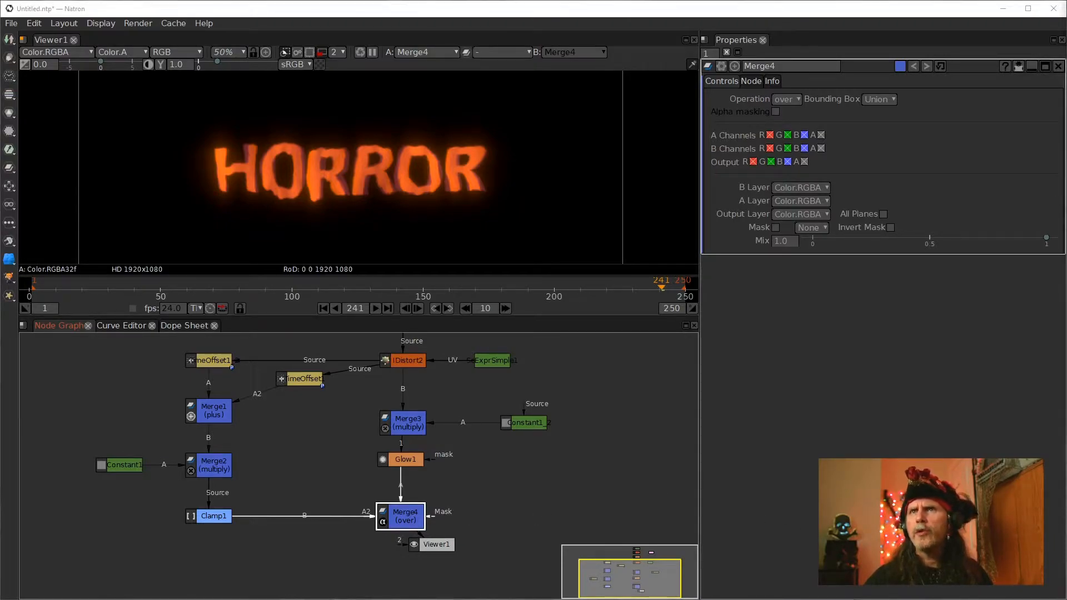
drag(468, 523, 457, 429)
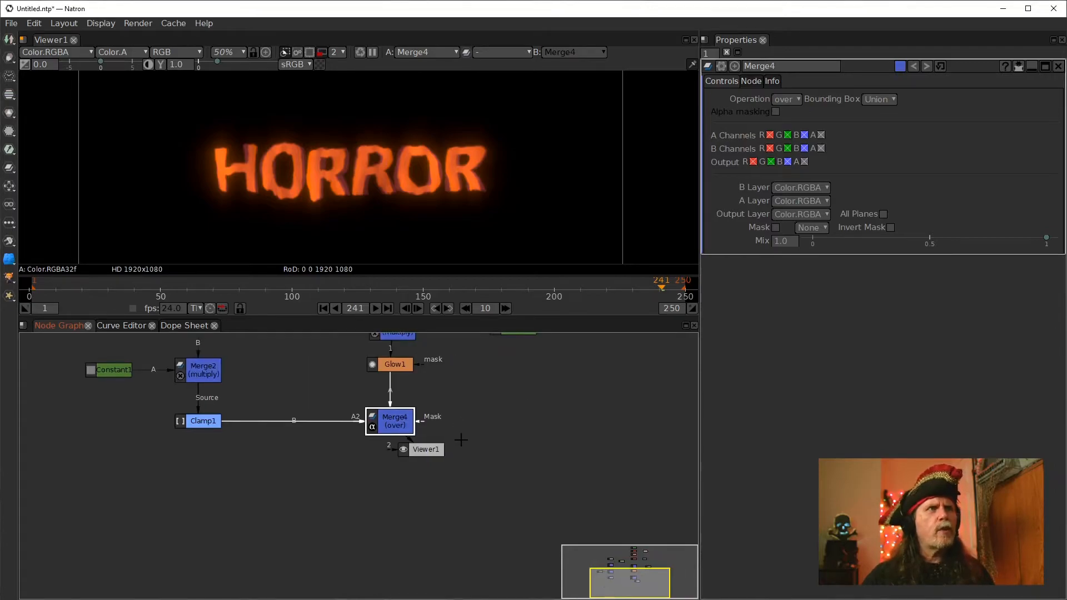
drag(528, 425, 525, 466)
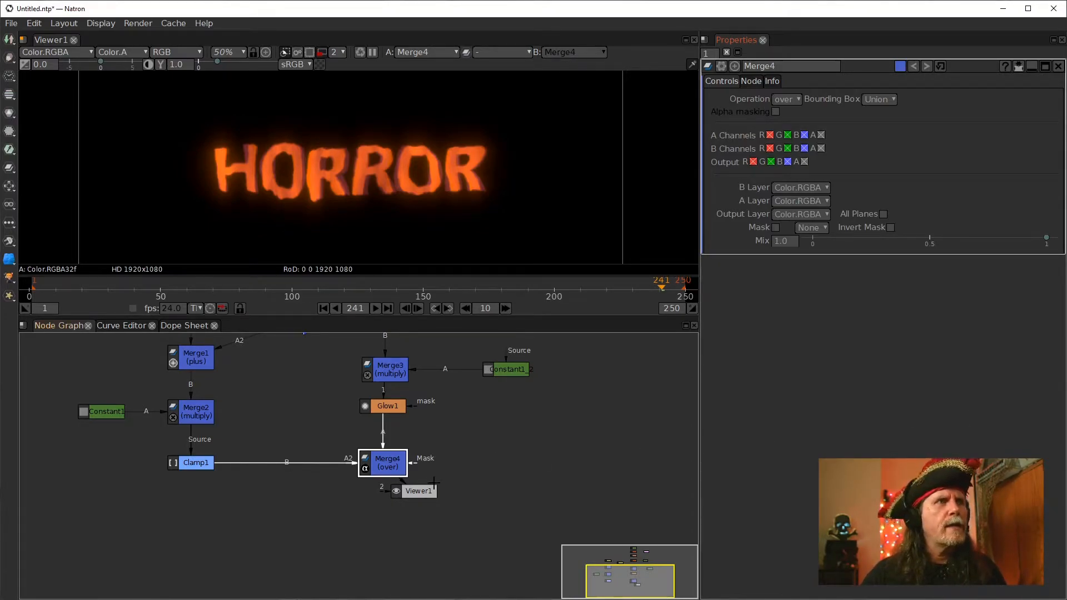
drag(427, 495, 396, 517)
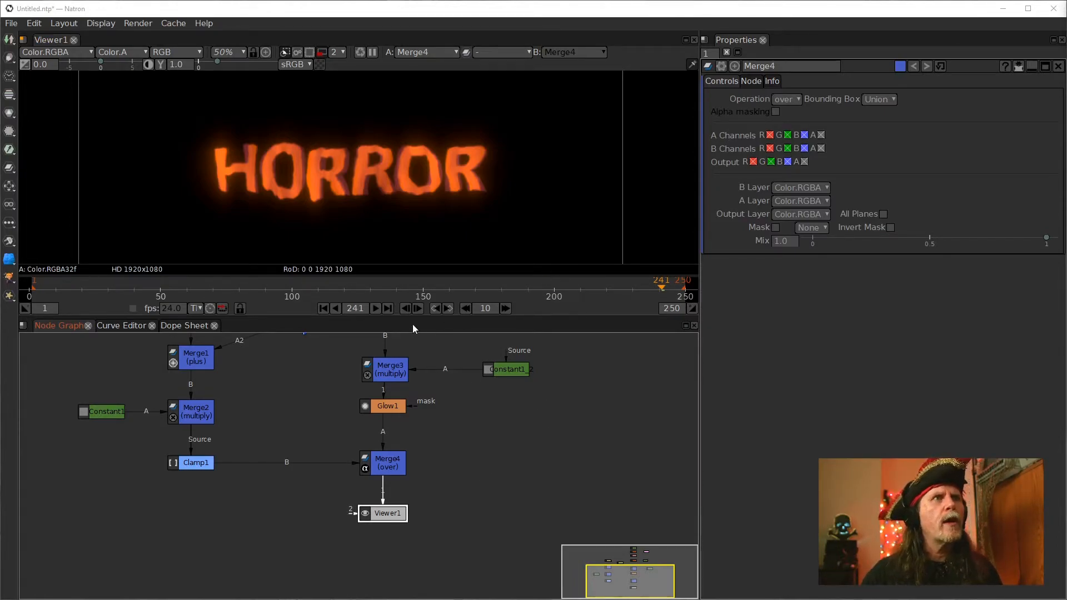
Go to frame 1 and set the viewer's proxy level to 8
click(324, 310)
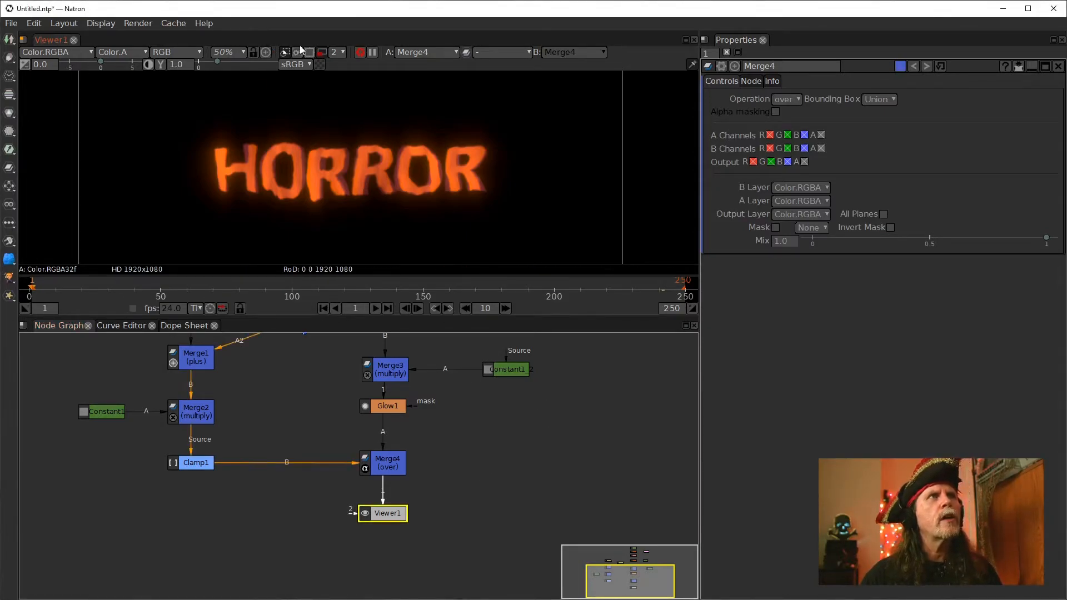
click(337, 52)
click(341, 89)
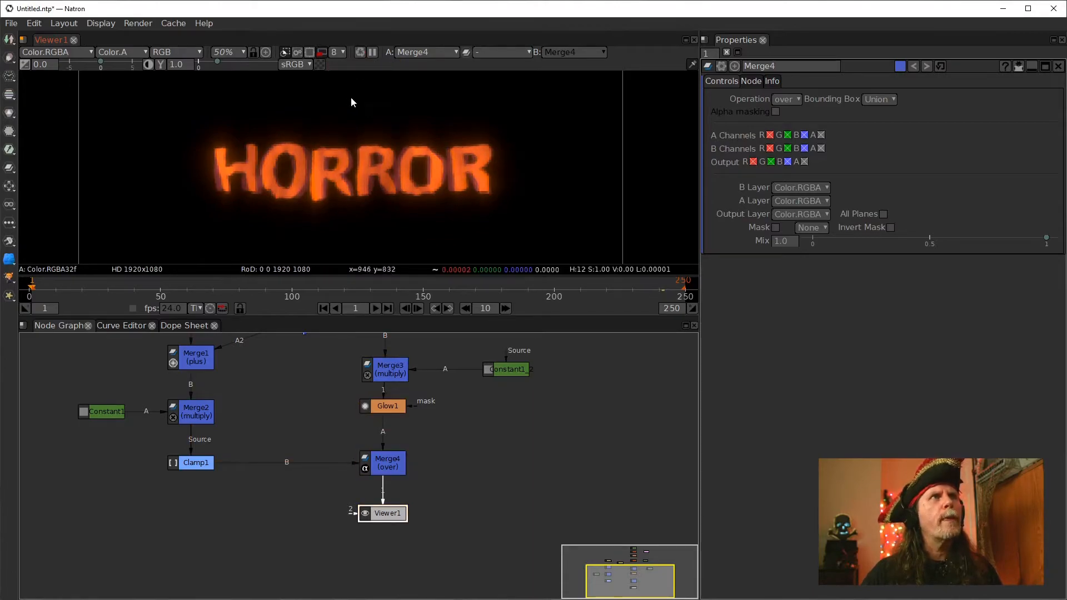
Insert a Card3D node between Merge4 and Viewer1
drag(387, 514, 387, 575)
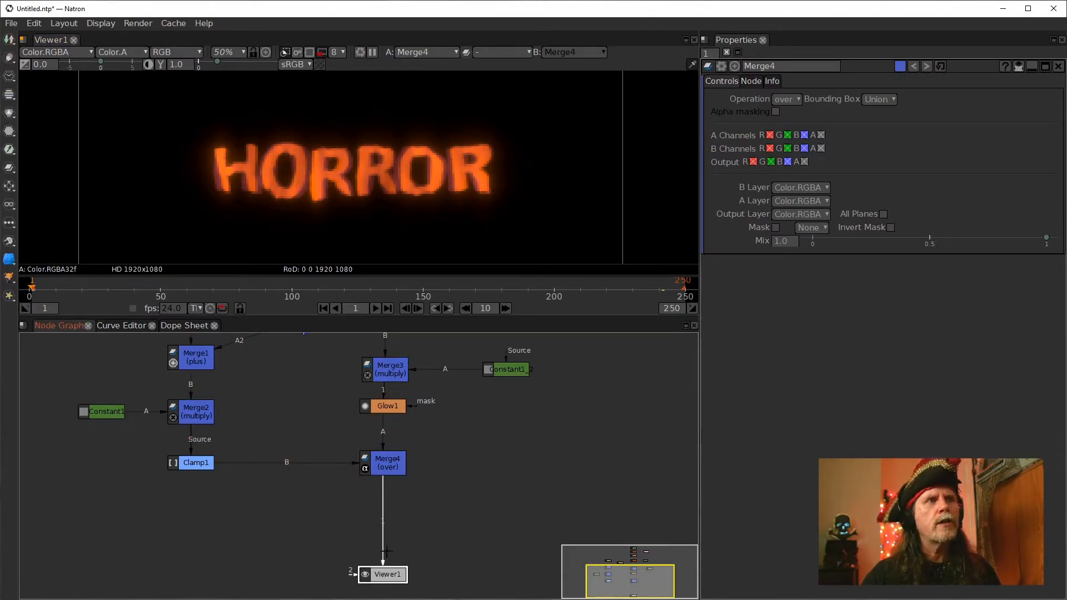
click(382, 467)
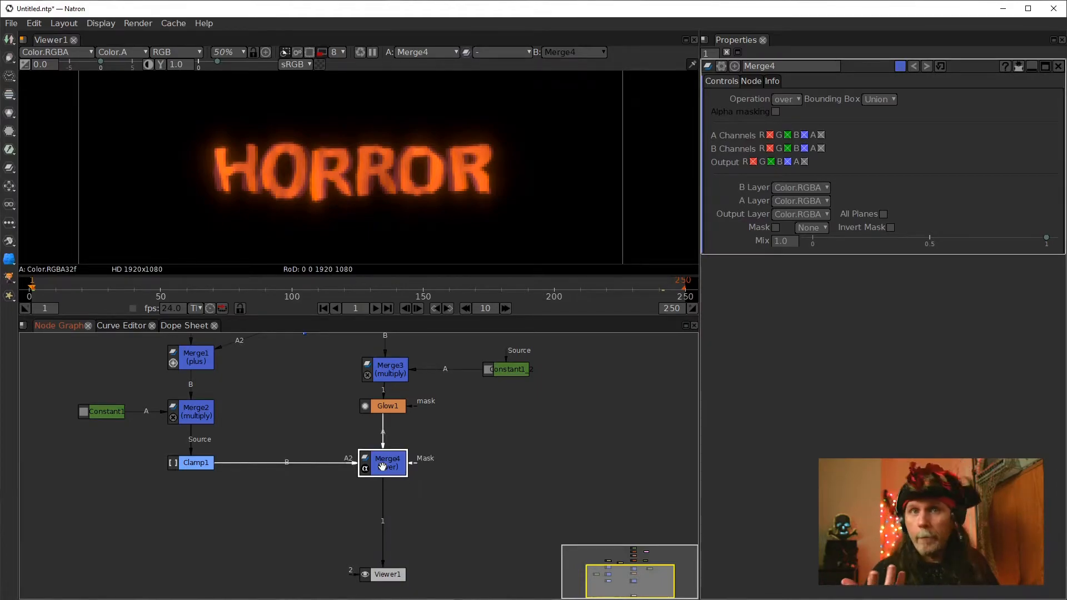
key(Tab)
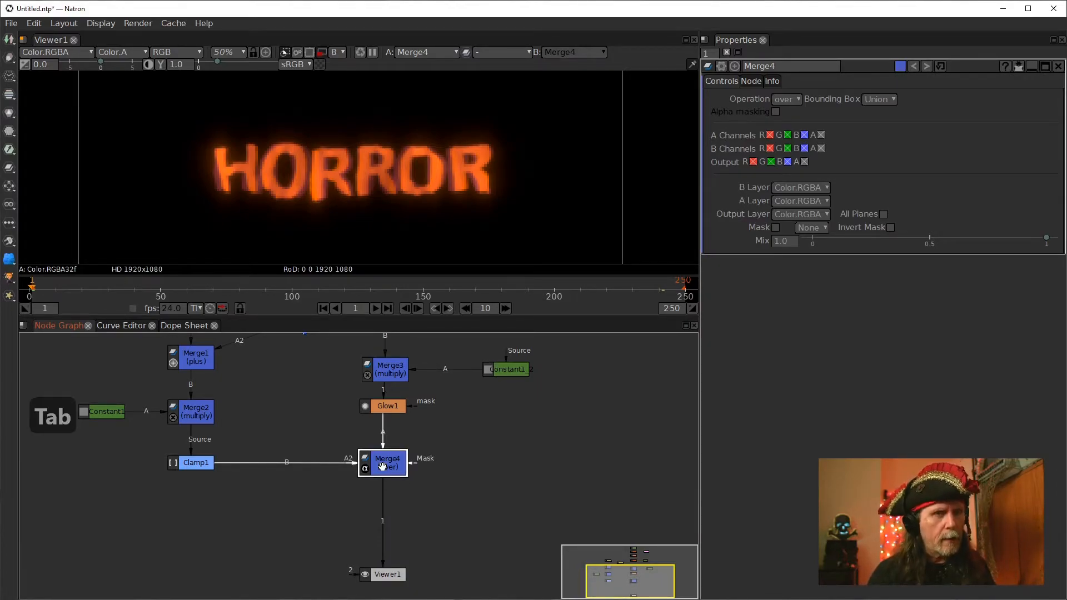
text(Glow)
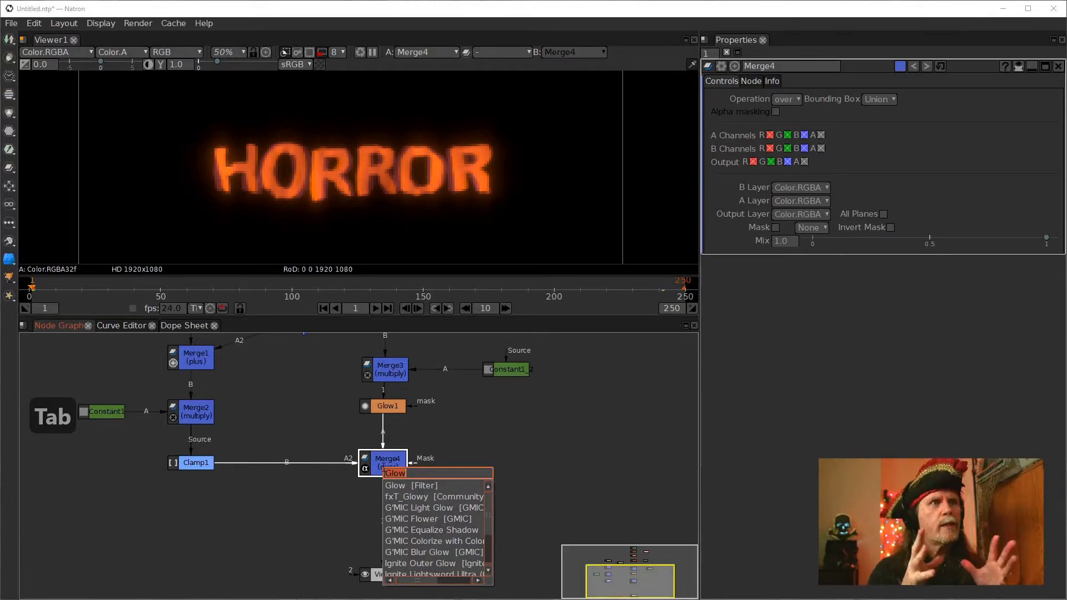
text(card)
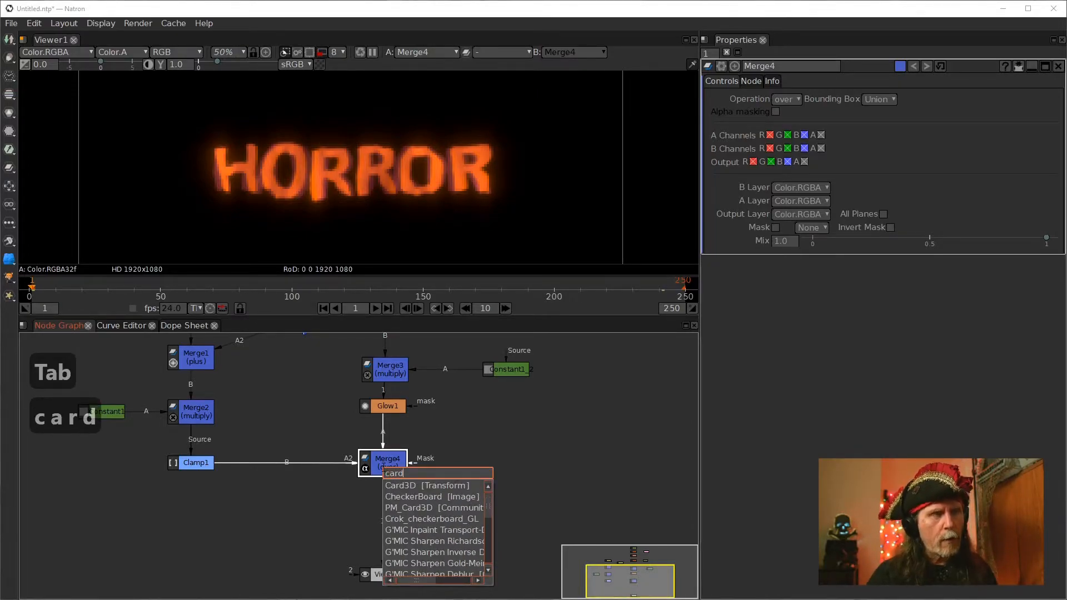
key(Down)
key(Return)
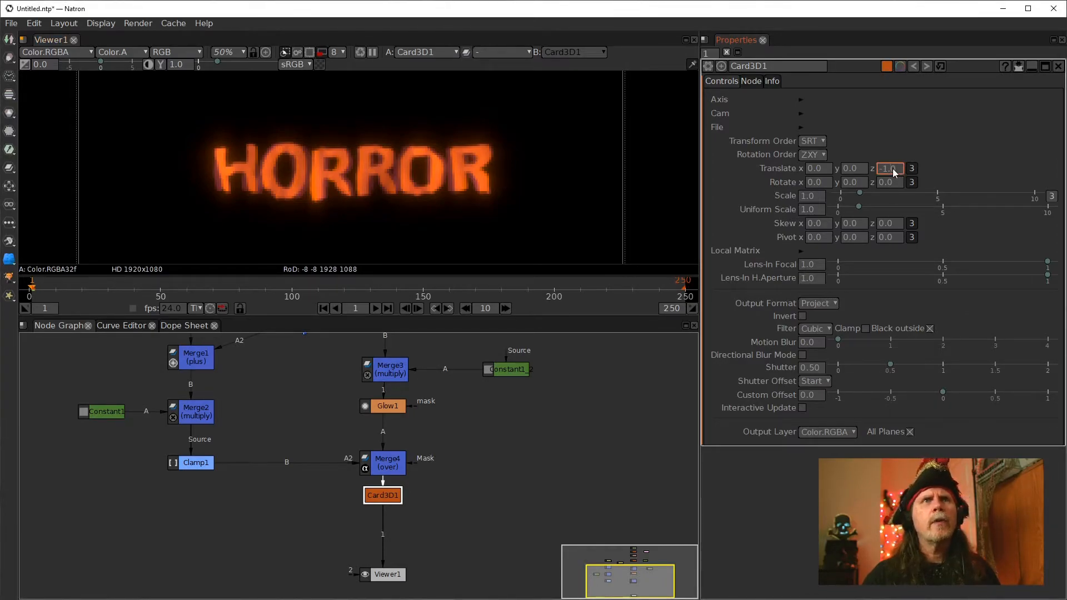
Set Card3D1's Translate z to -0.02 and set a keyframe on it at frame 1
scroll(892, 169, down, 7)
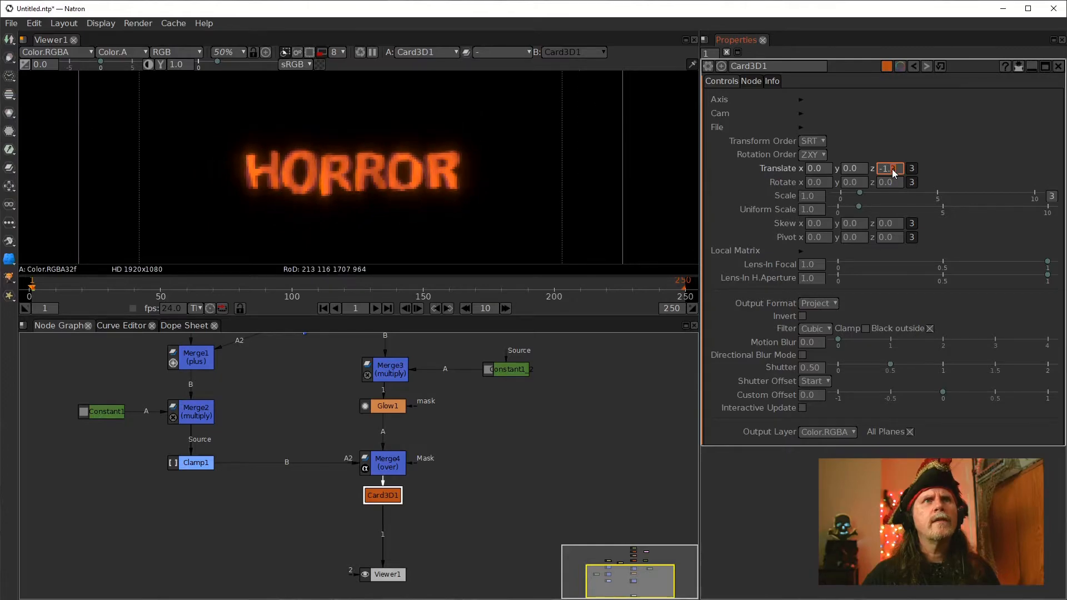
scroll(893, 169, up, 7)
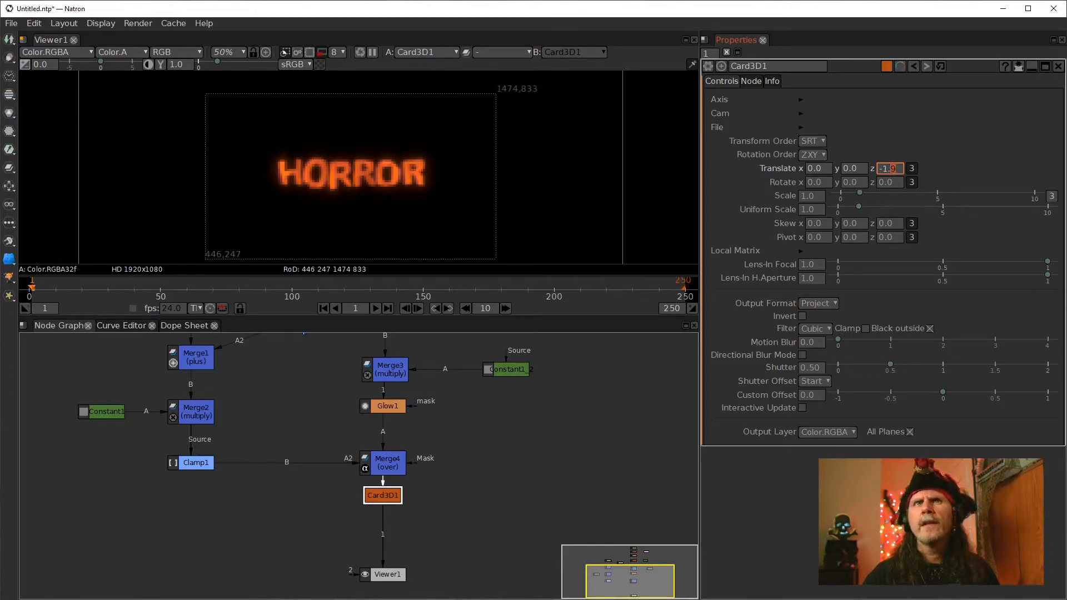
scroll(892, 169, up, 3)
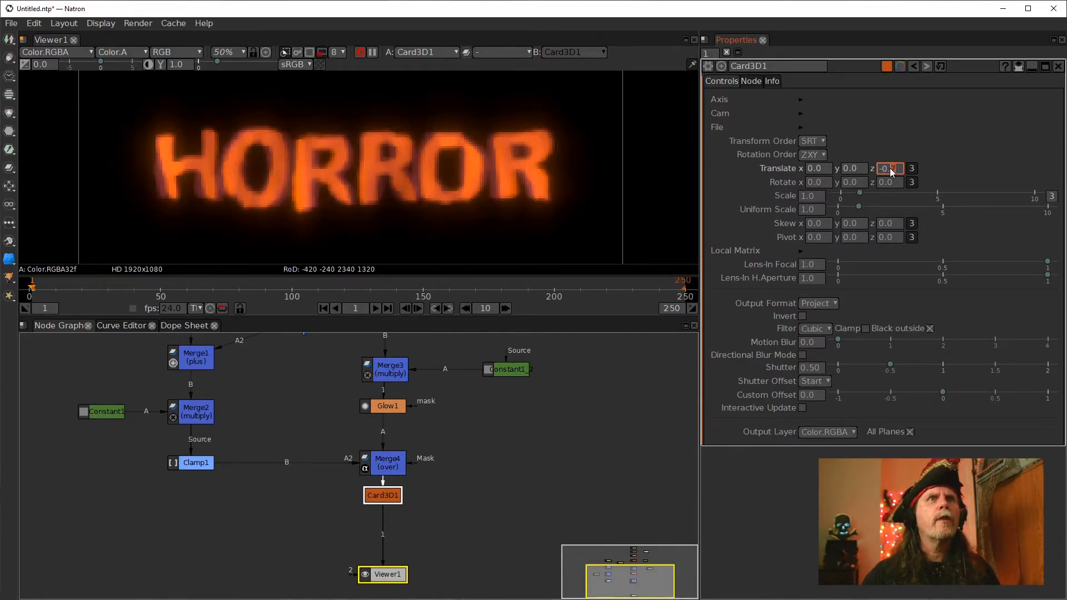
scroll(892, 171, up, 2)
scroll(893, 170, up, 2)
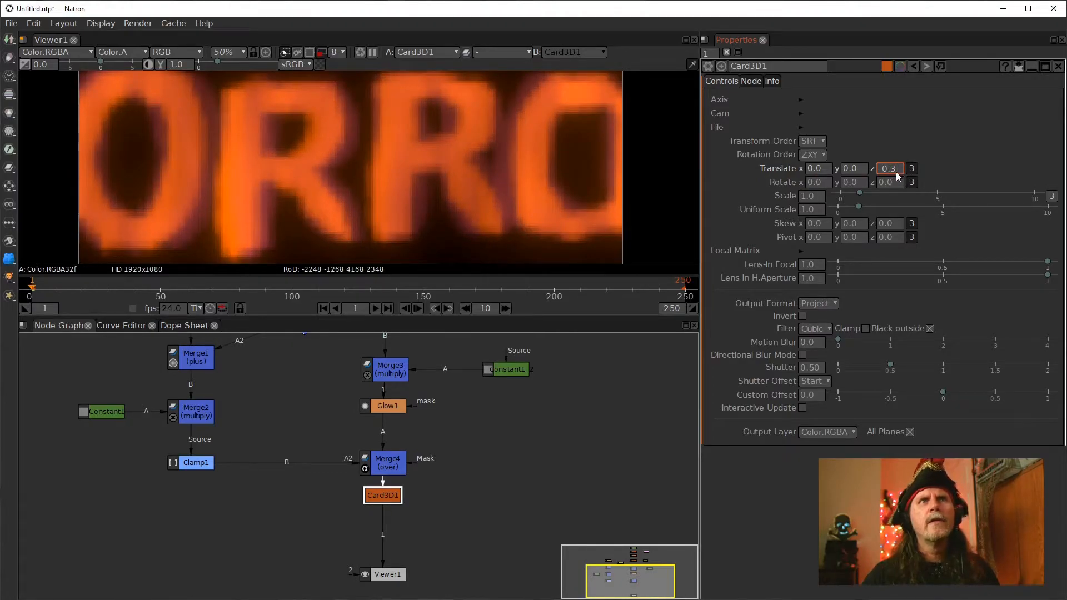
scroll(895, 169, up, 1)
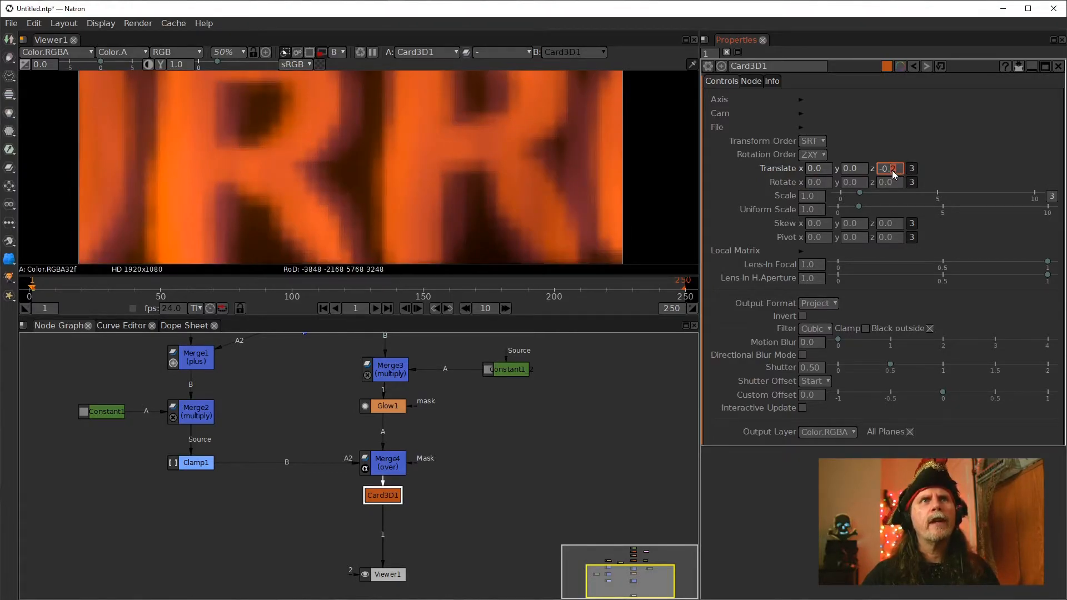
scroll(896, 170, up, 1)
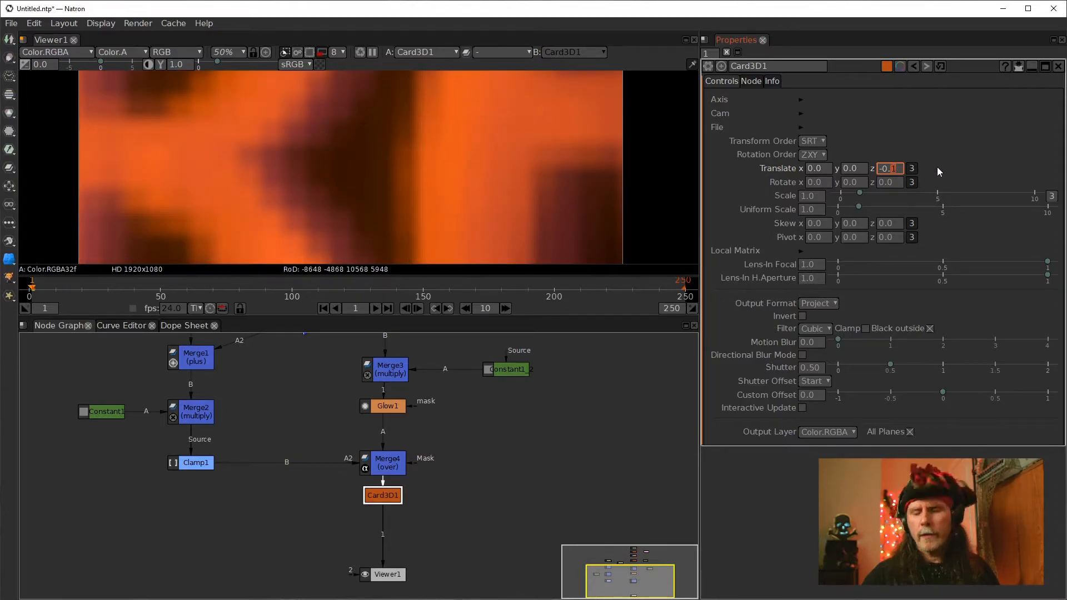
text(02)
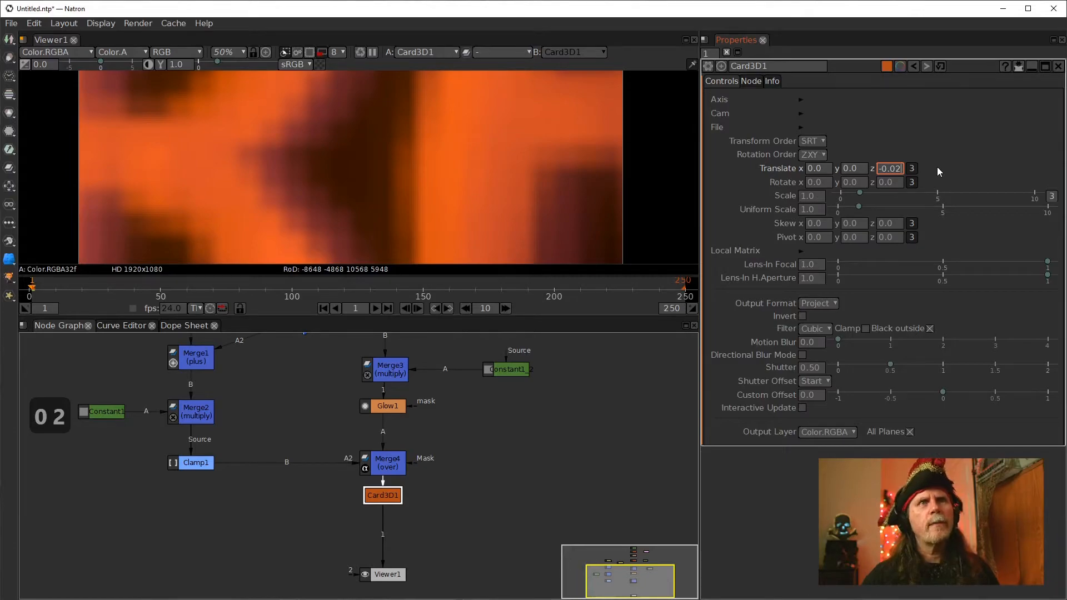
click(592, 419)
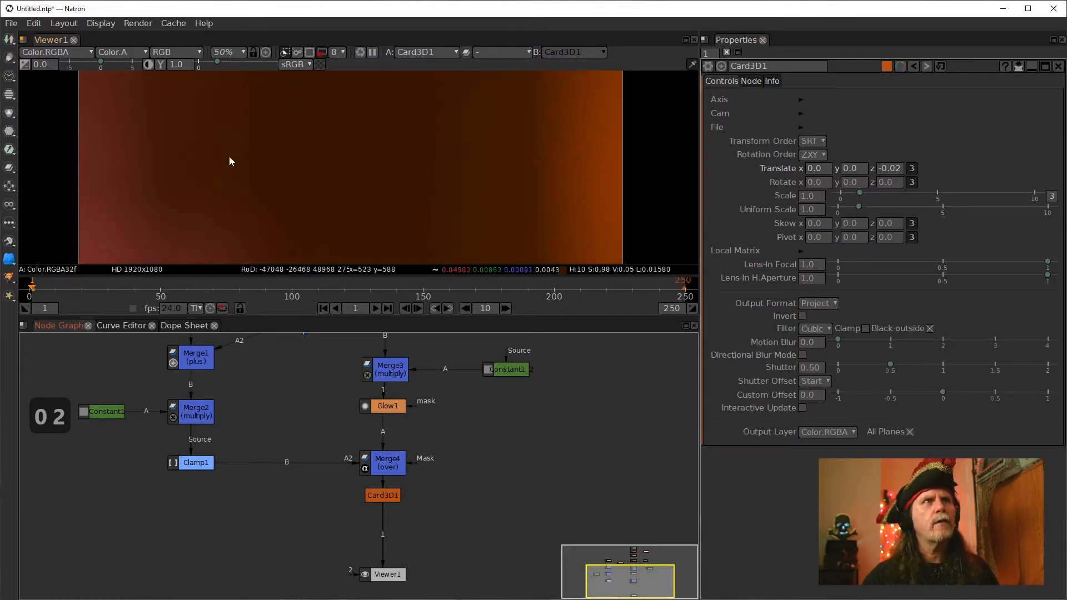
right_click(899, 169)
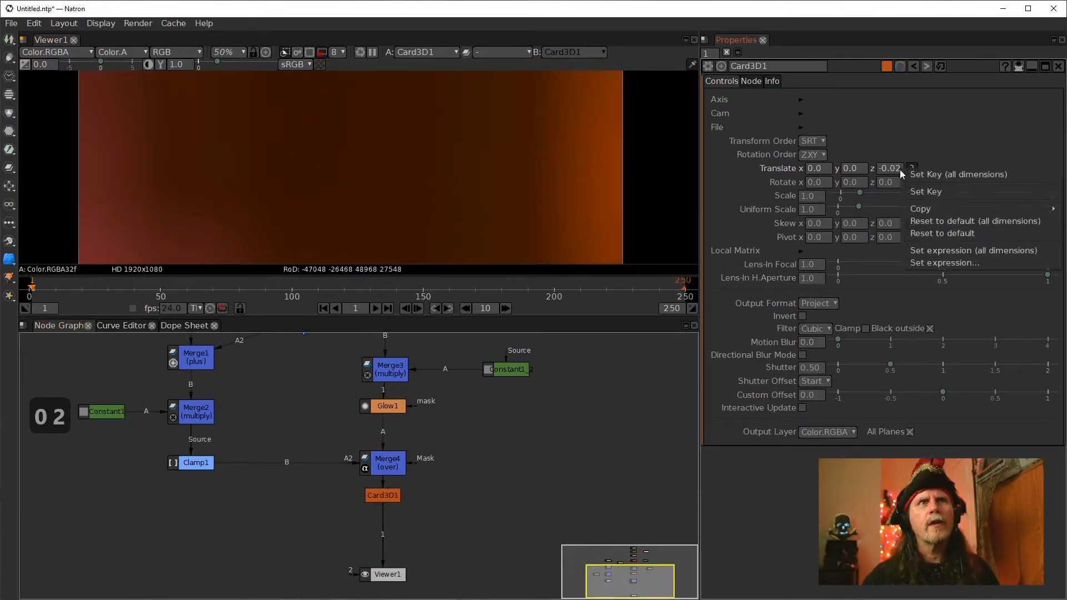
click(919, 192)
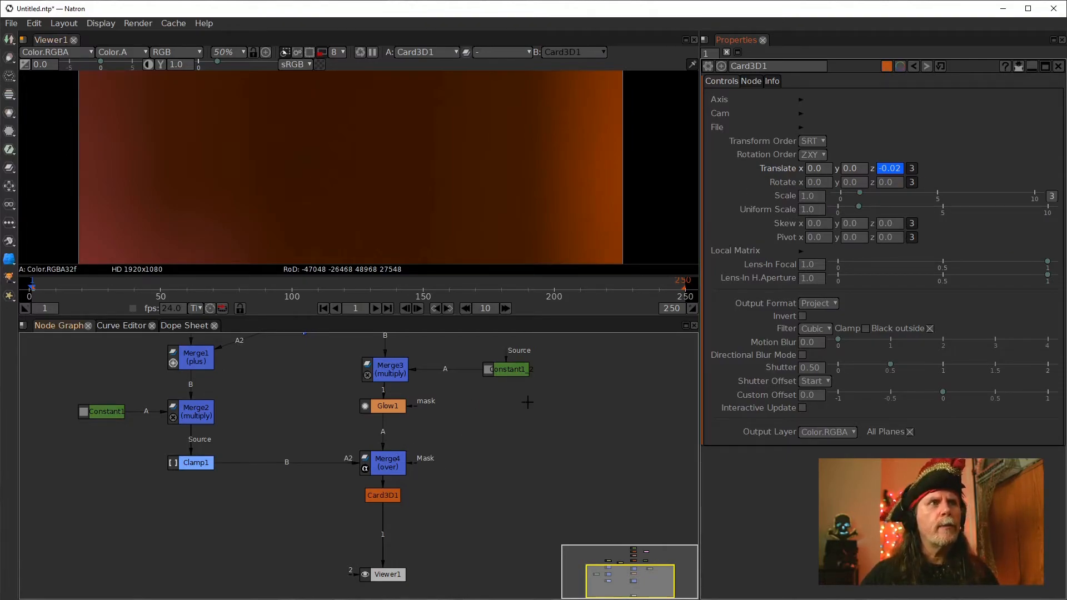
Jump 24 frames ahead to frame 25 and set Card3D1's Translate z to -0.3 for a second keyframe
click(485, 309)
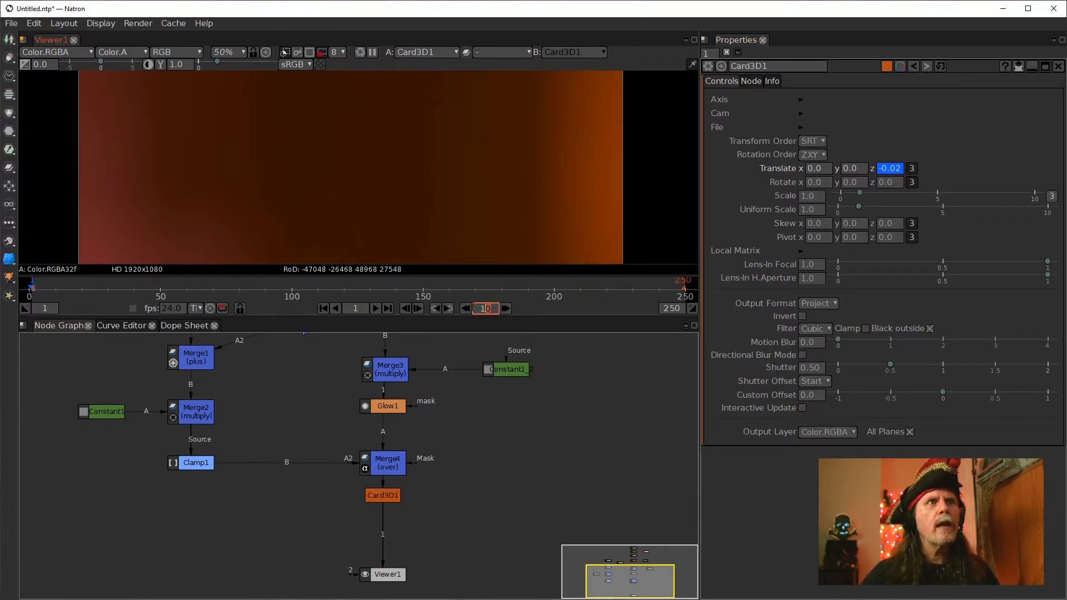
text(24)
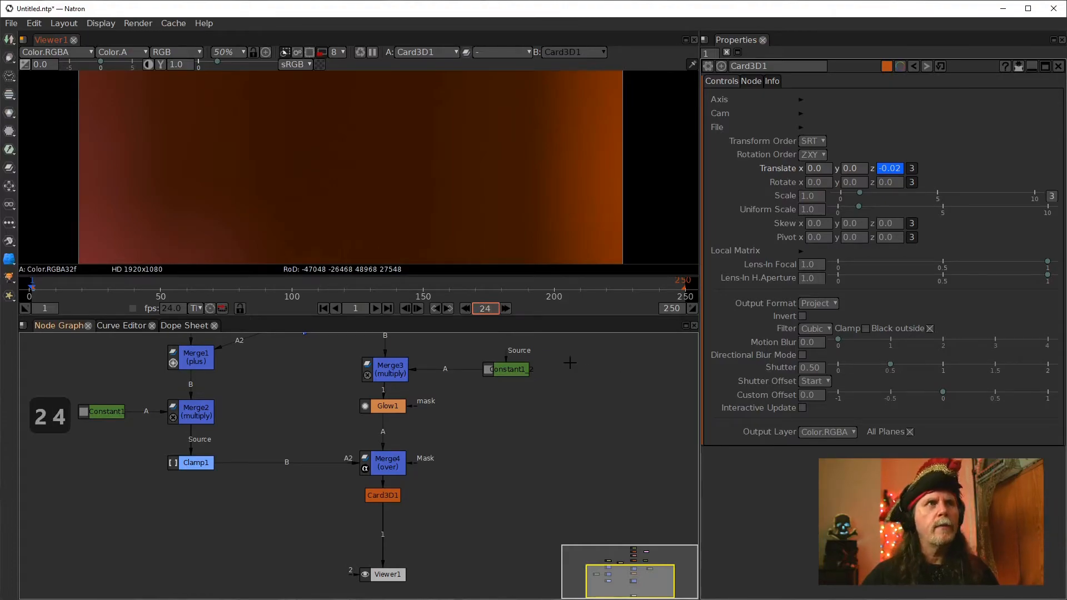
click(503, 309)
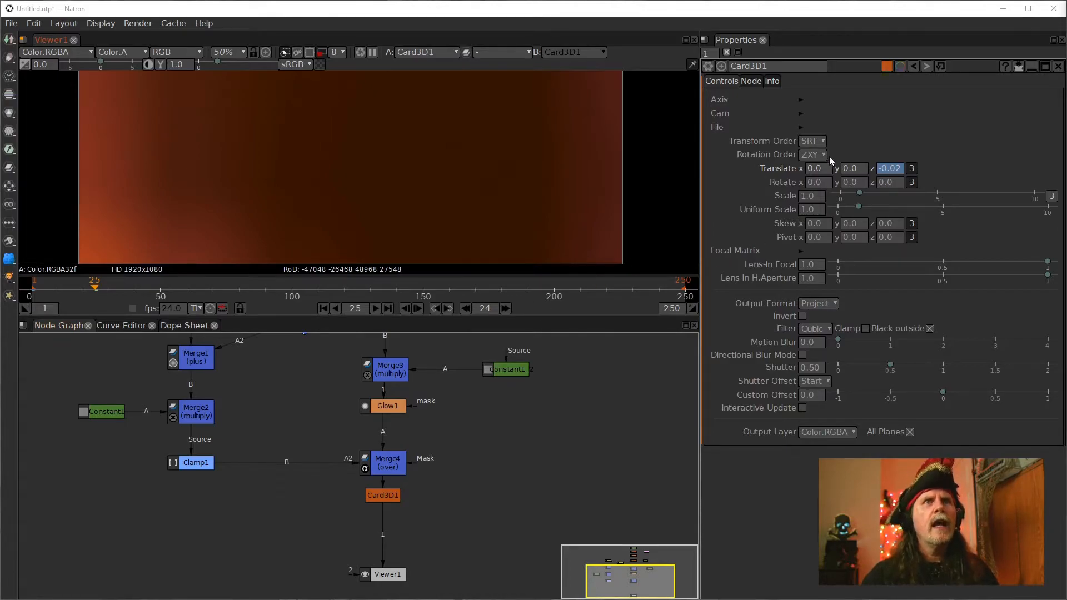
click(892, 169)
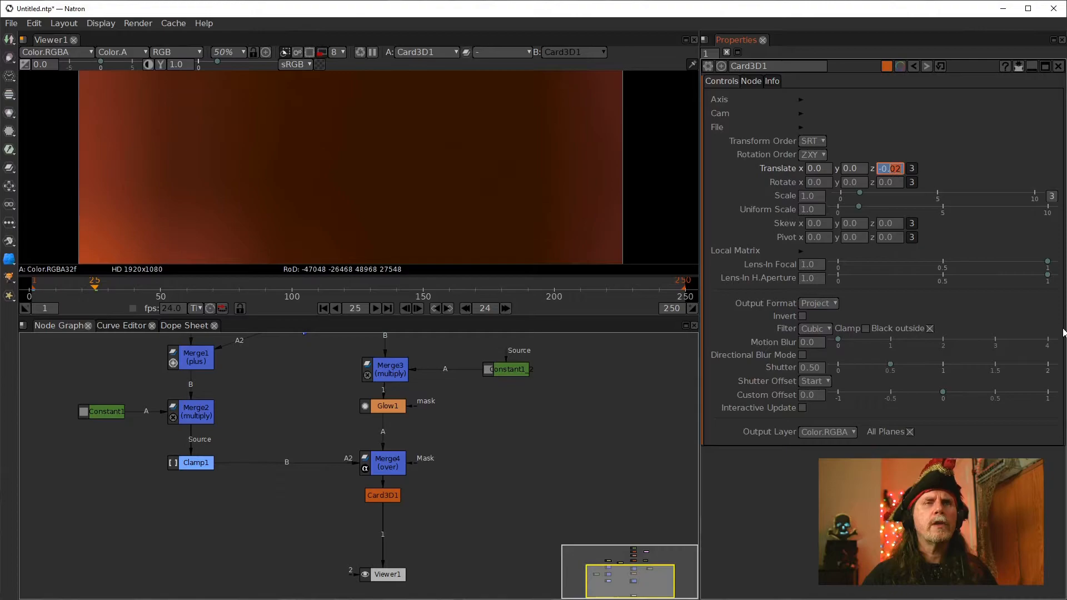
text(3)
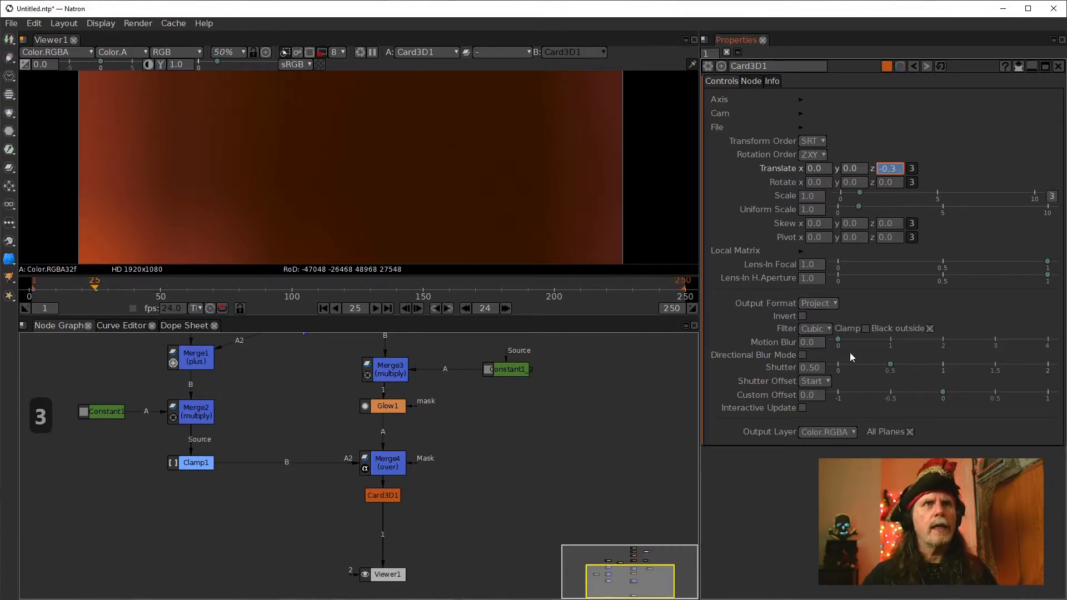
key(Return)
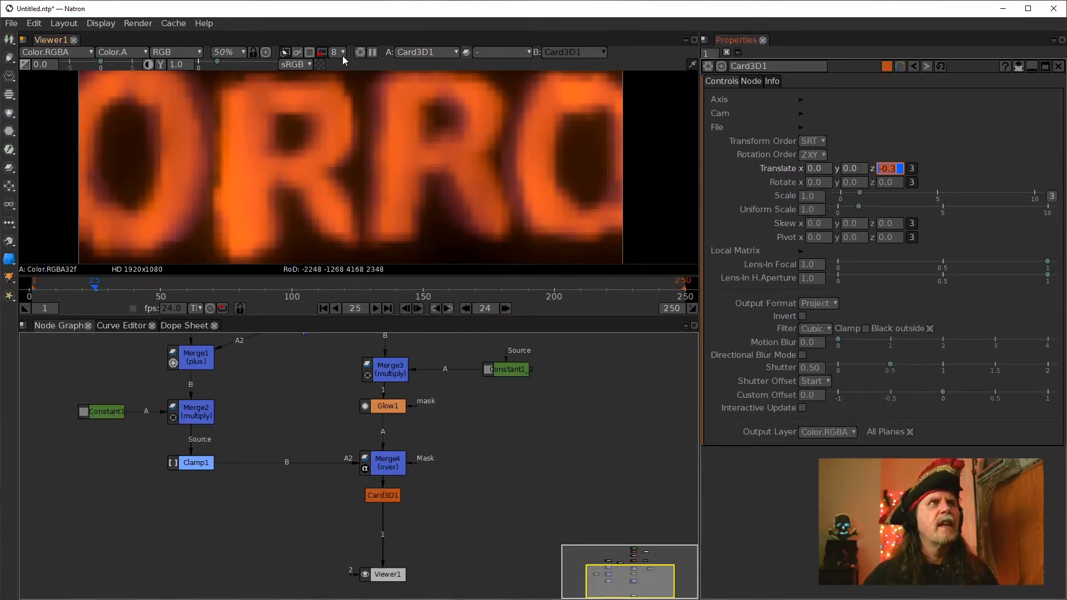
Turn off the viewer proxy and inspect Card3D1's Translate z curve in the Curve Editor
click(320, 53)
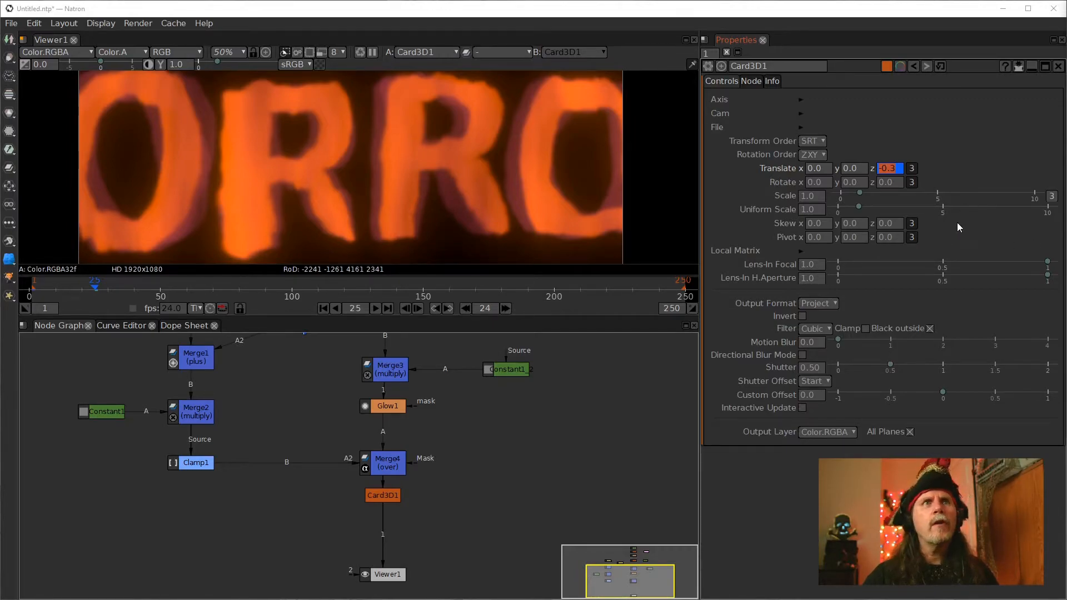
click(124, 327)
drag(677, 523, 621, 505)
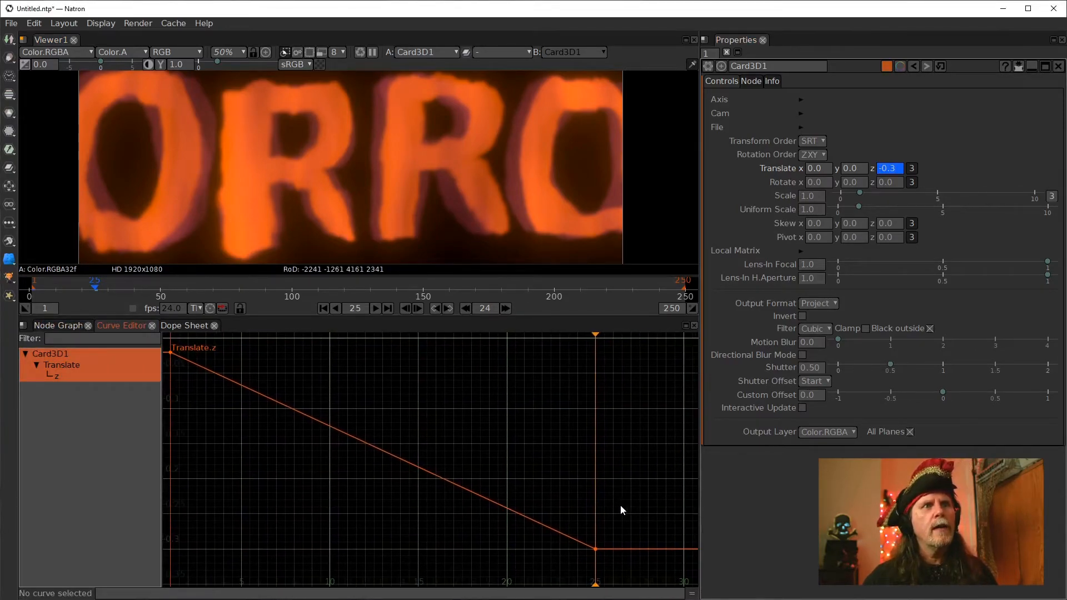
scroll(604, 514, down, 2)
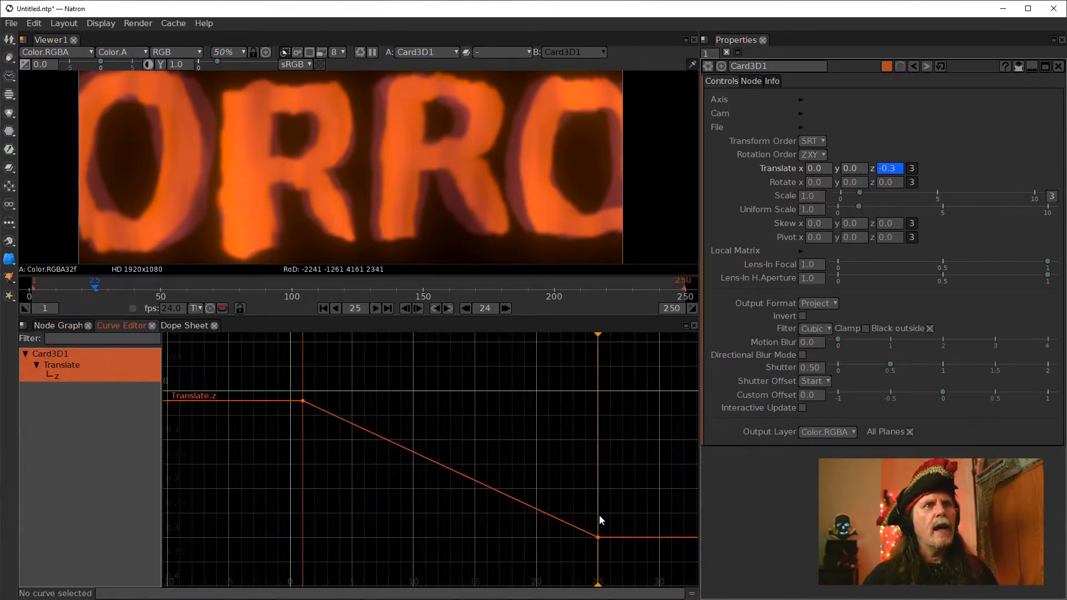
click(486, 490)
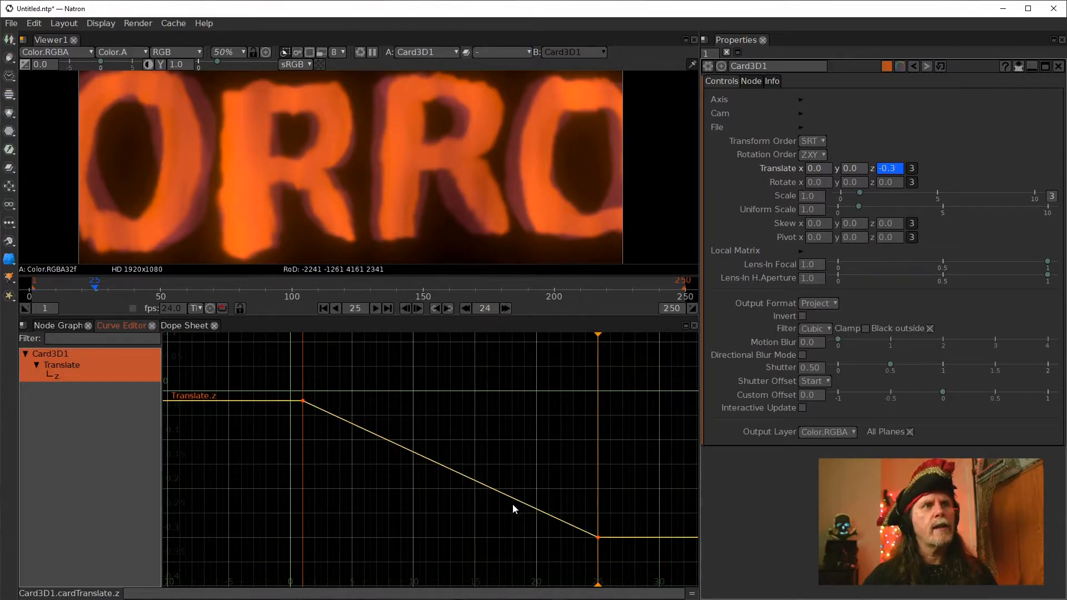
ctrl+click(487, 489)
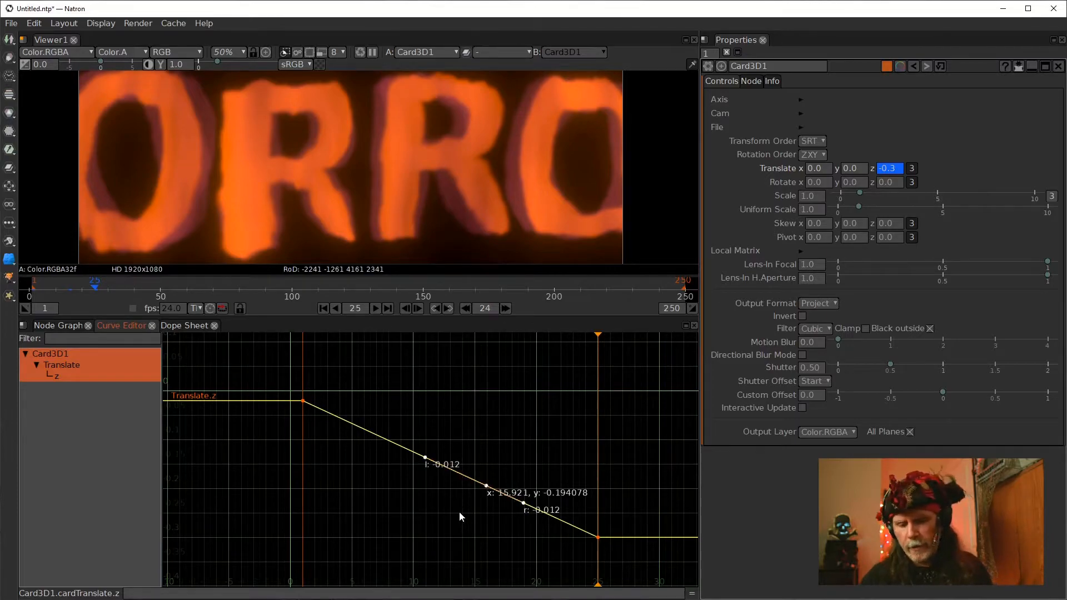
key(Delete)
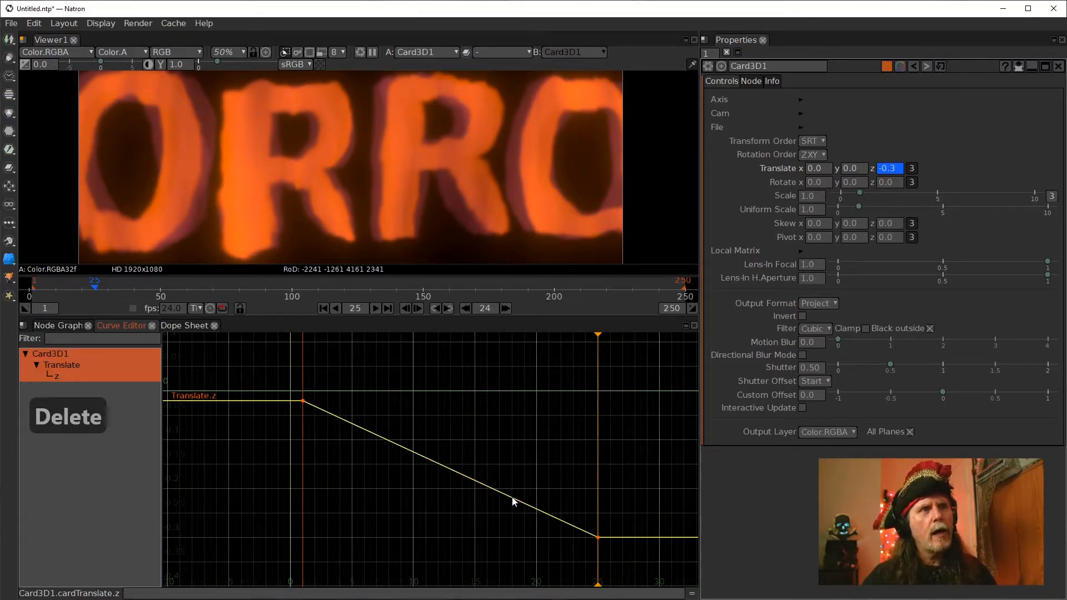
Try to apply Cubic interpolation to the Translate z curve
right_click(525, 503)
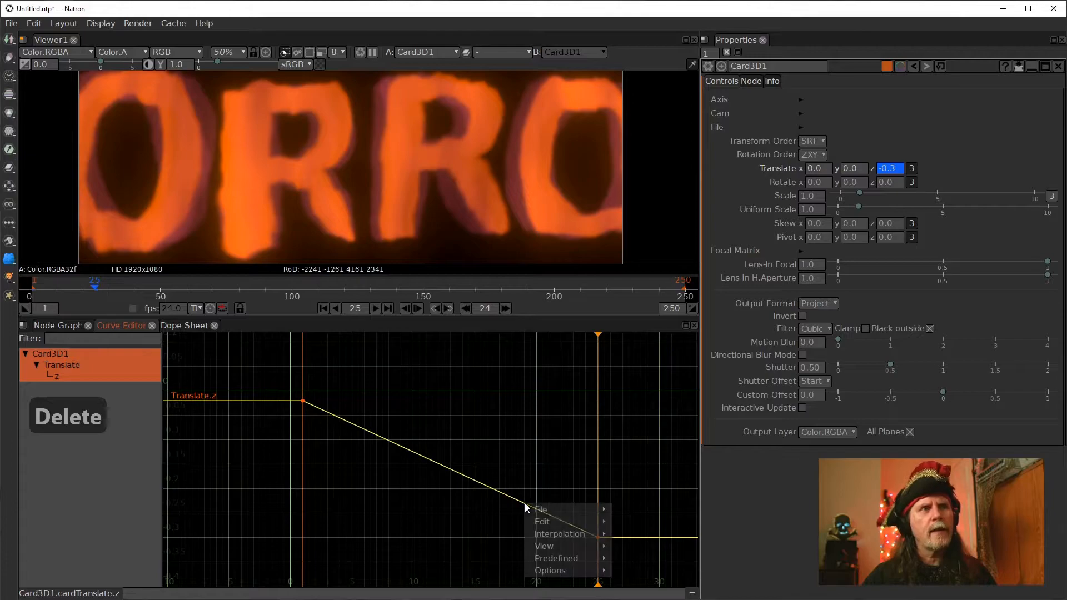
mouse_move(580, 538)
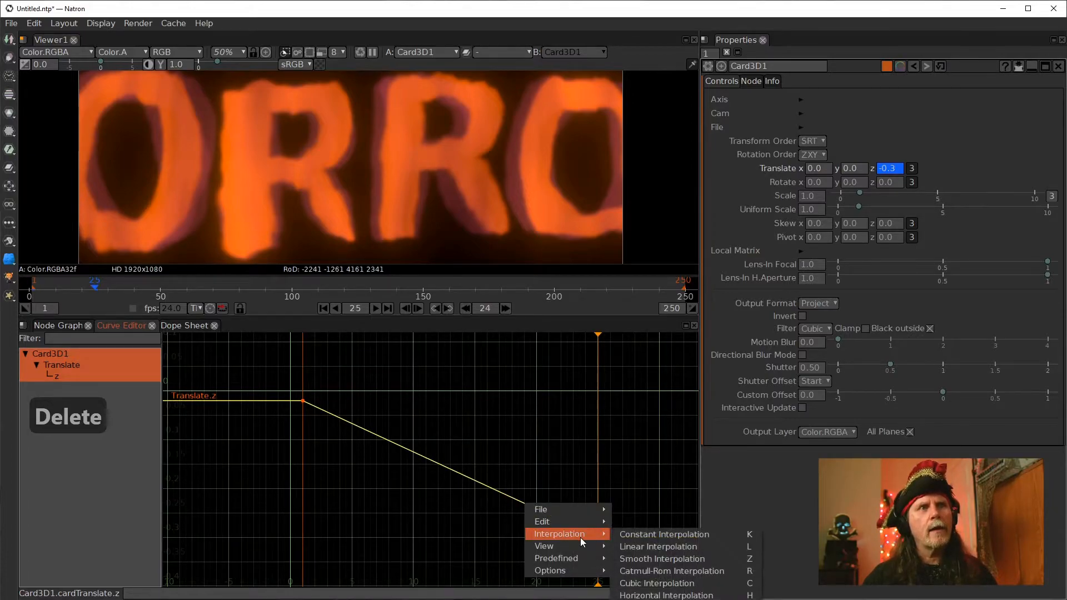
click(673, 581)
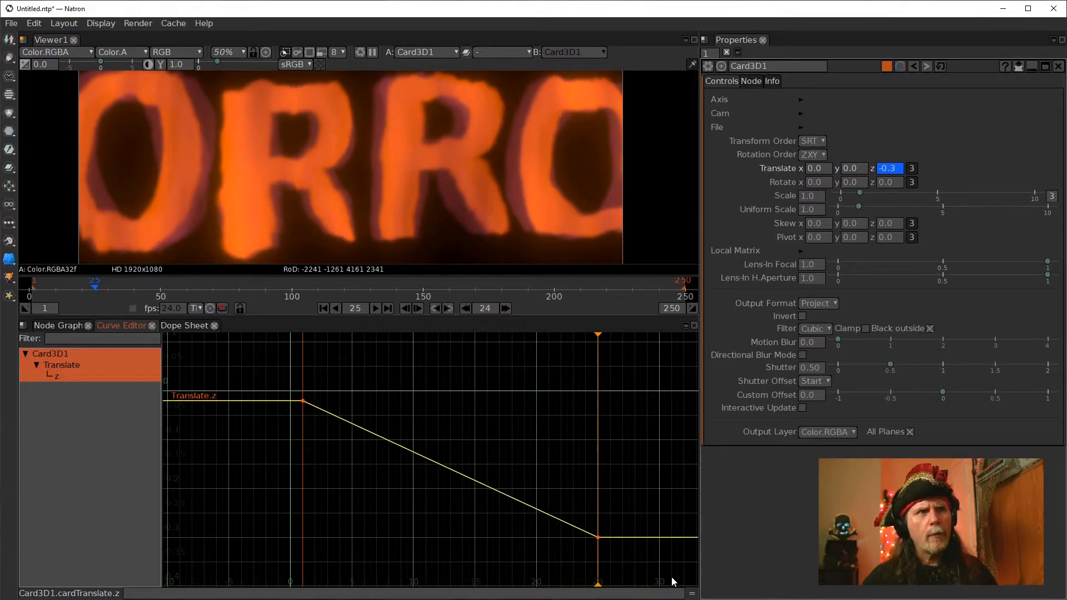
Select the keyframe at frame 25 on the Translate z curve and set its interpolation to Smooth
click(598, 537)
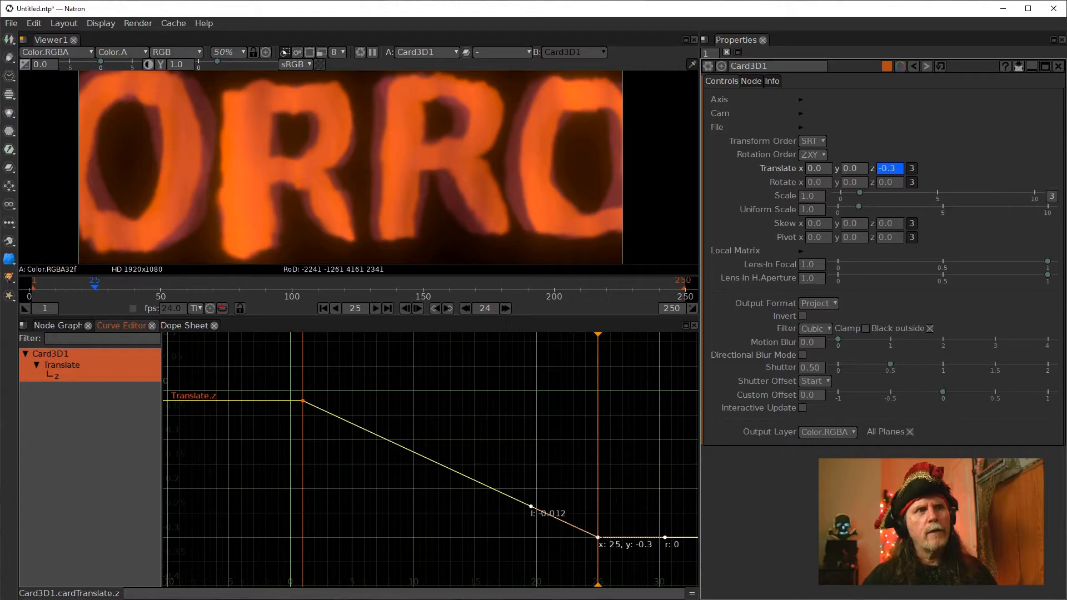
right_click(598, 537)
mouse_move(657, 572)
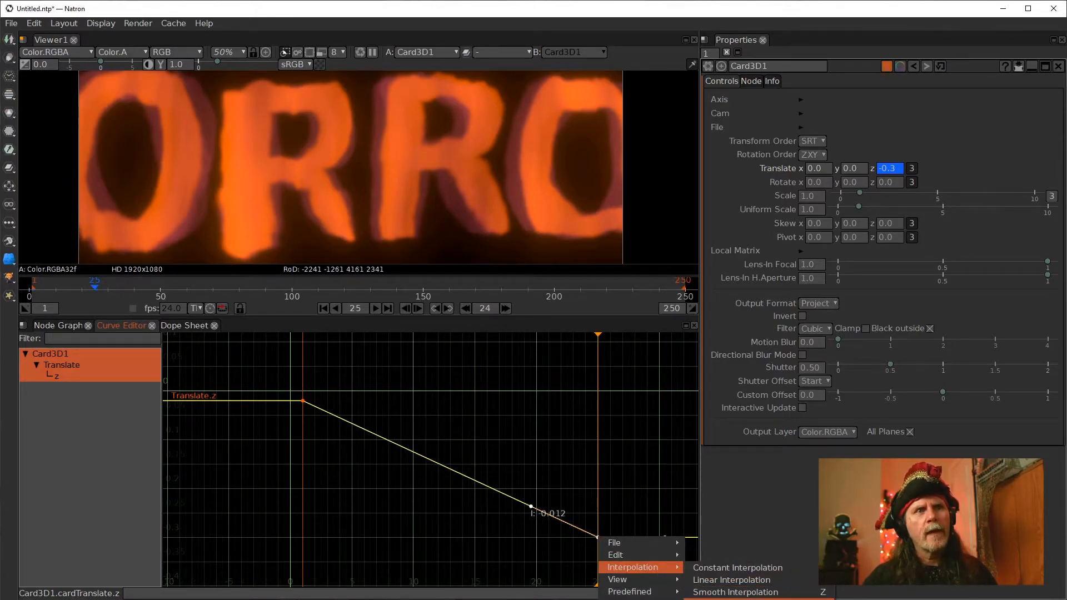
click(739, 592)
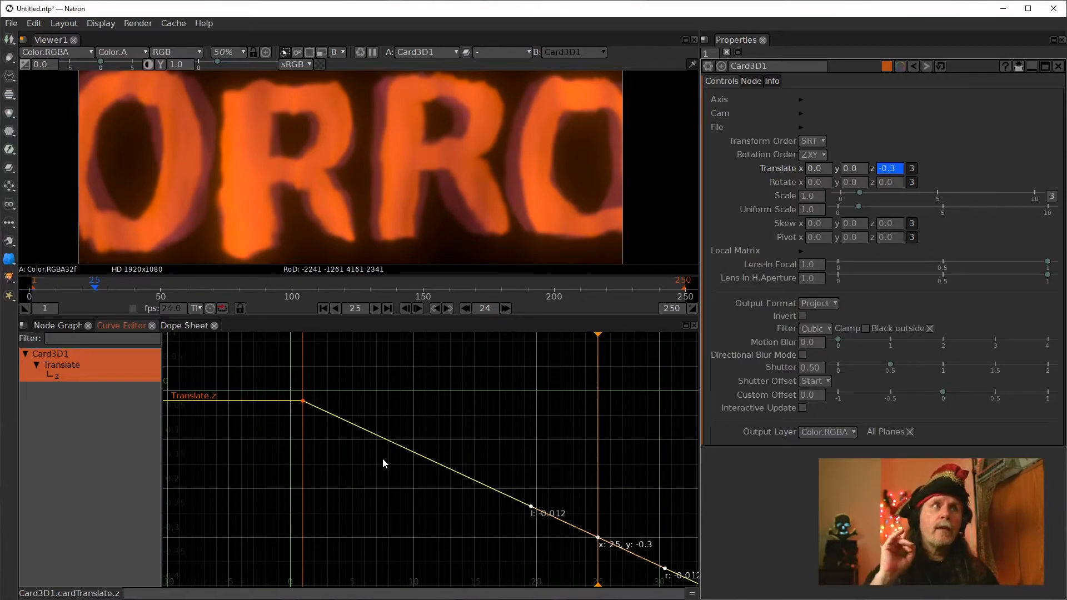
Select the keyframe at frame 1 on the Translate z curve and set its interpolation to Cubic
drag(352, 368, 286, 429)
right_click(303, 400)
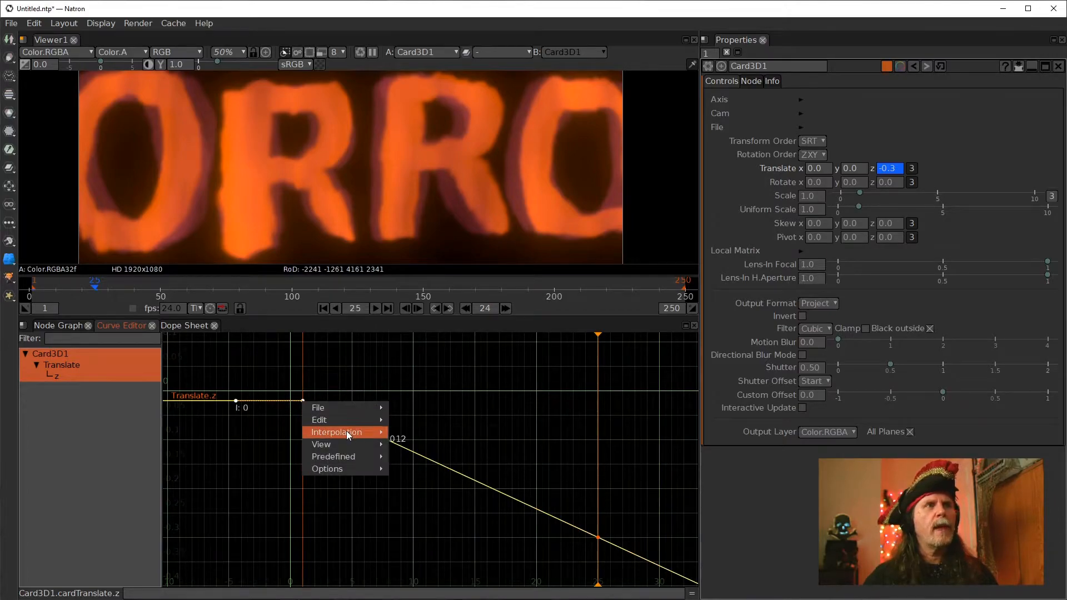
mouse_move(346, 432)
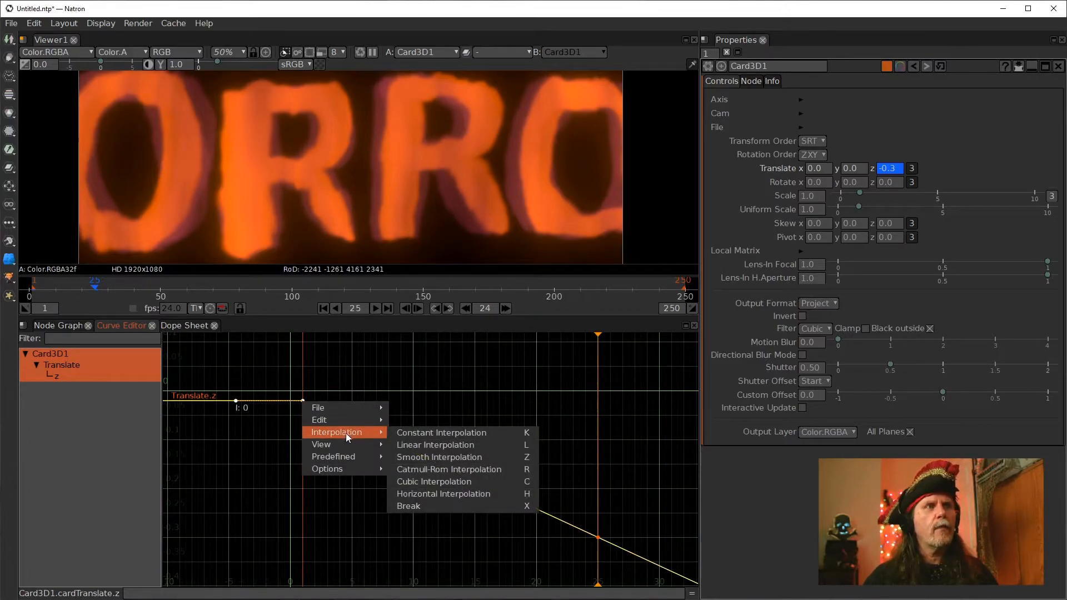
click(437, 482)
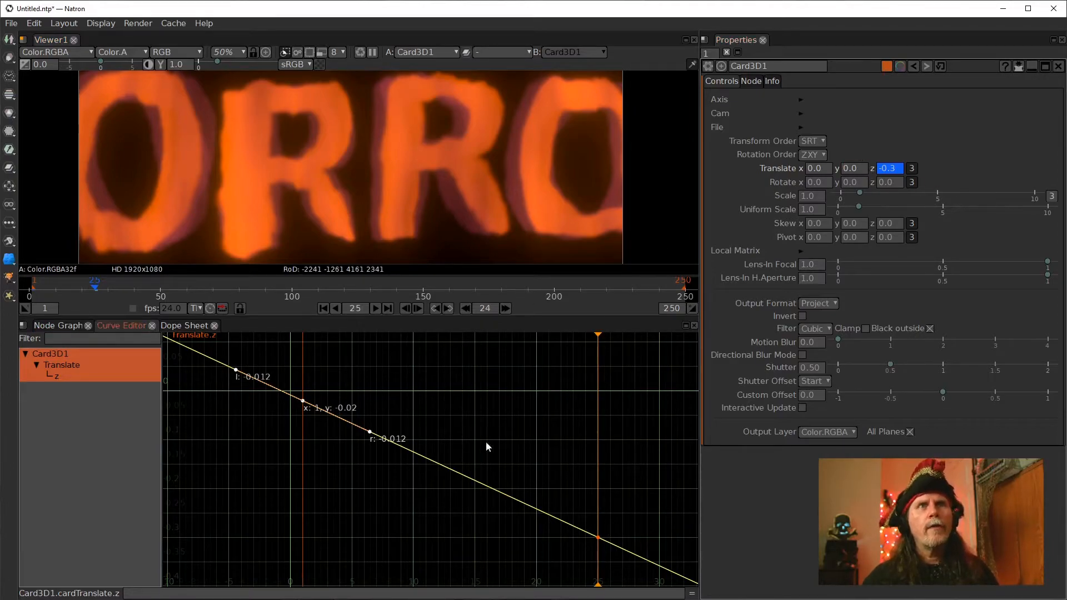
Preview the Card3D zoom animation by scrubbing and playing the timeline with the viewer proxy turned on
scroll(502, 480, down, 3)
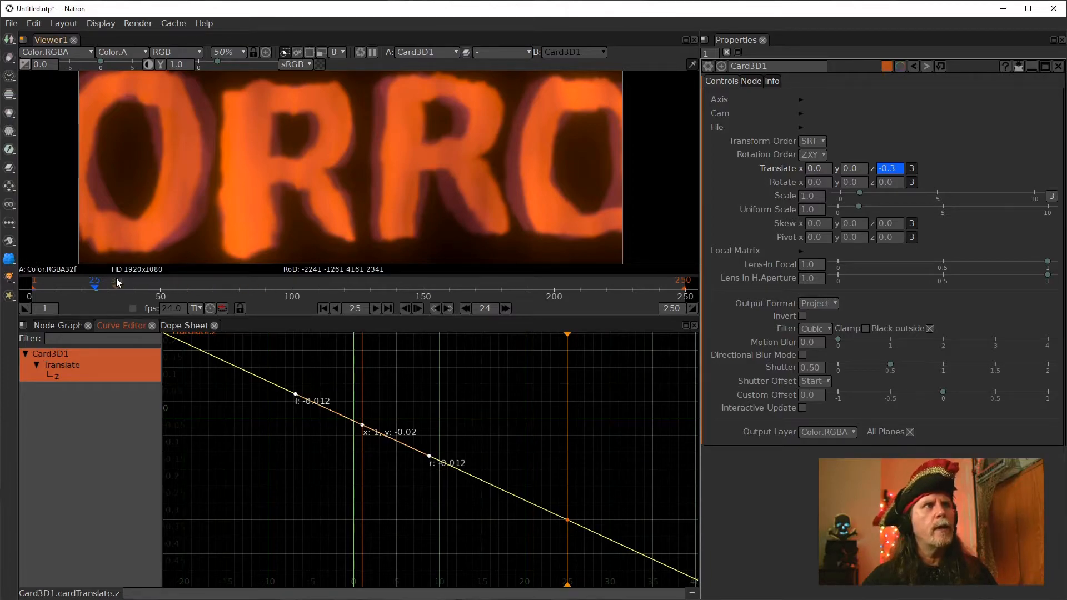
click(181, 288)
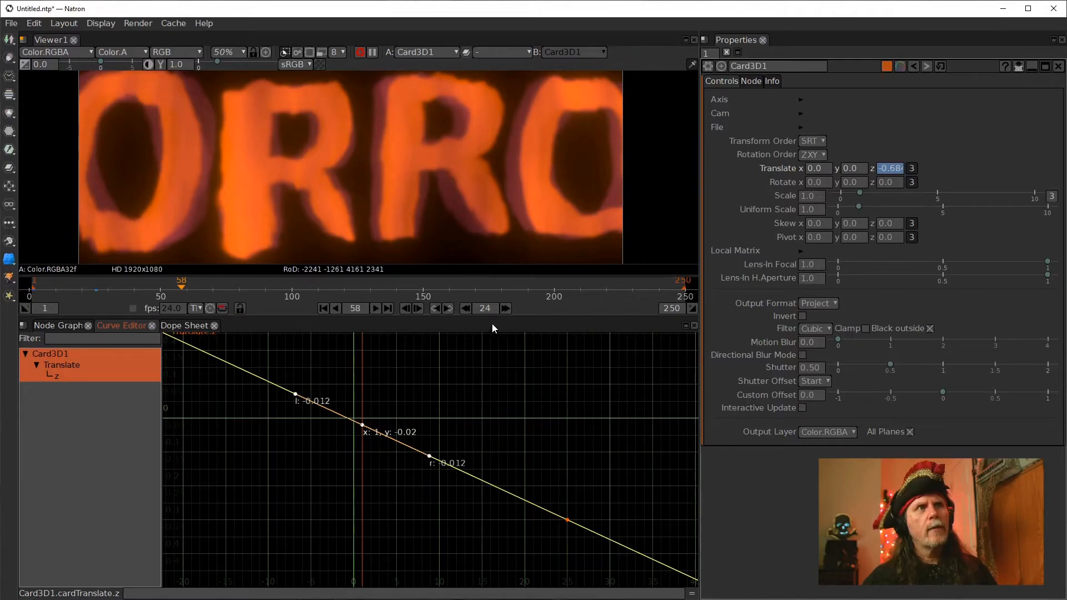
click(322, 53)
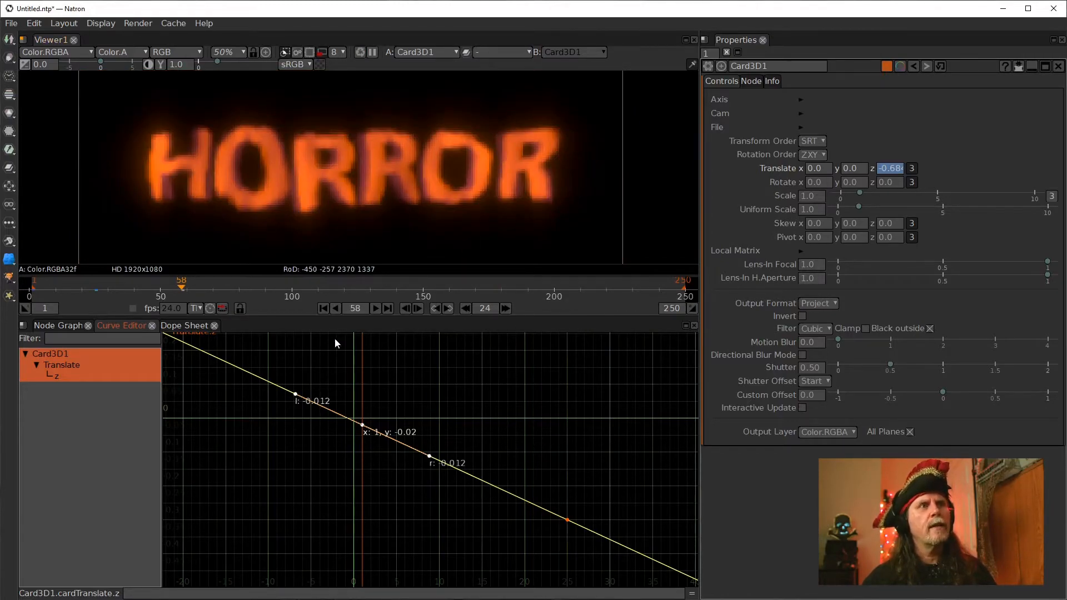
drag(179, 285, 362, 297)
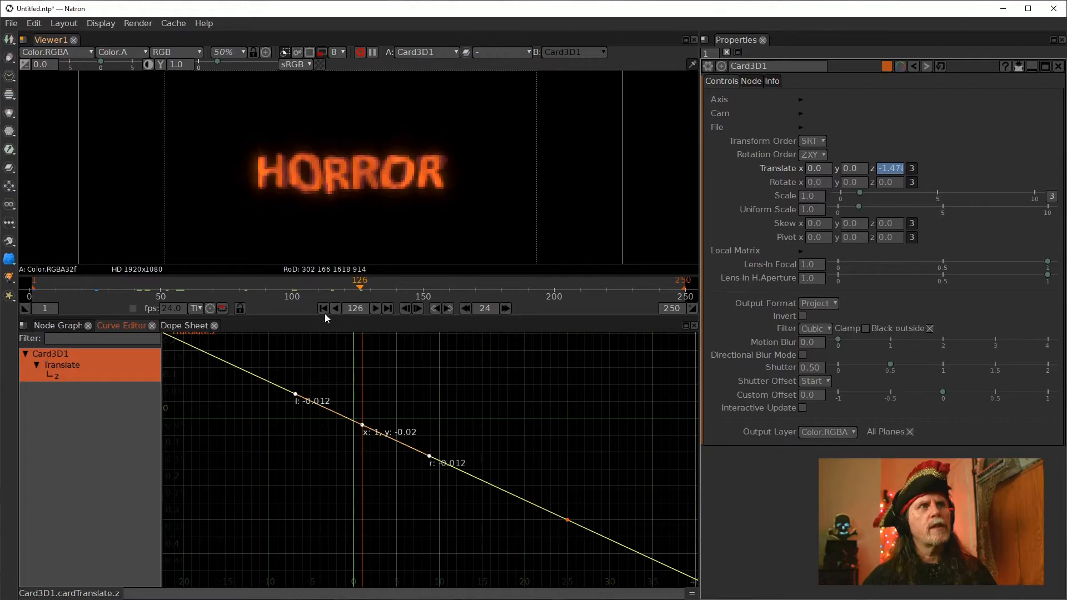
click(323, 309)
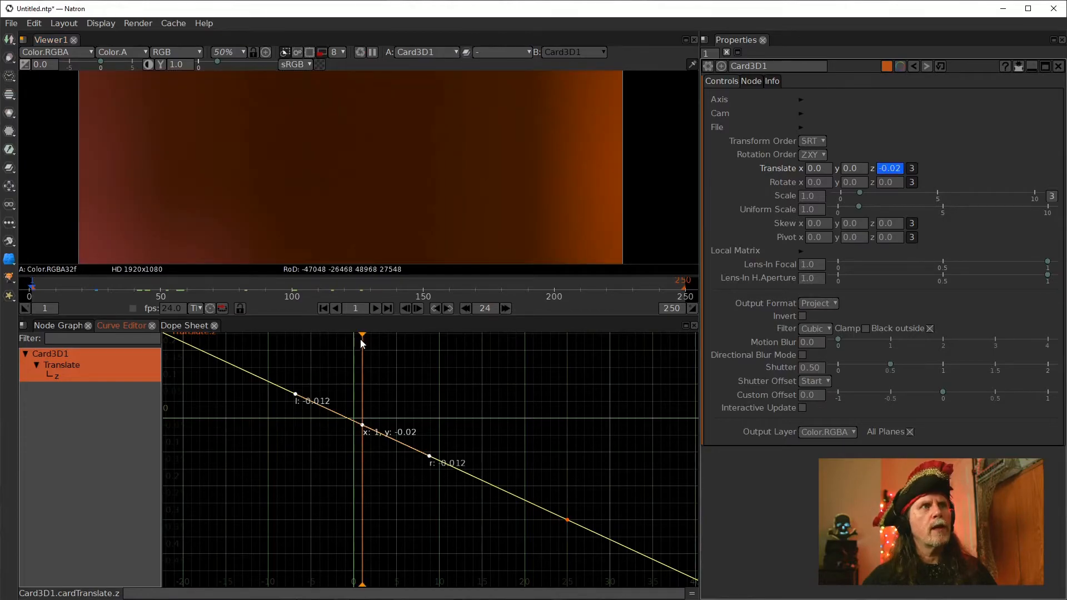
click(376, 309)
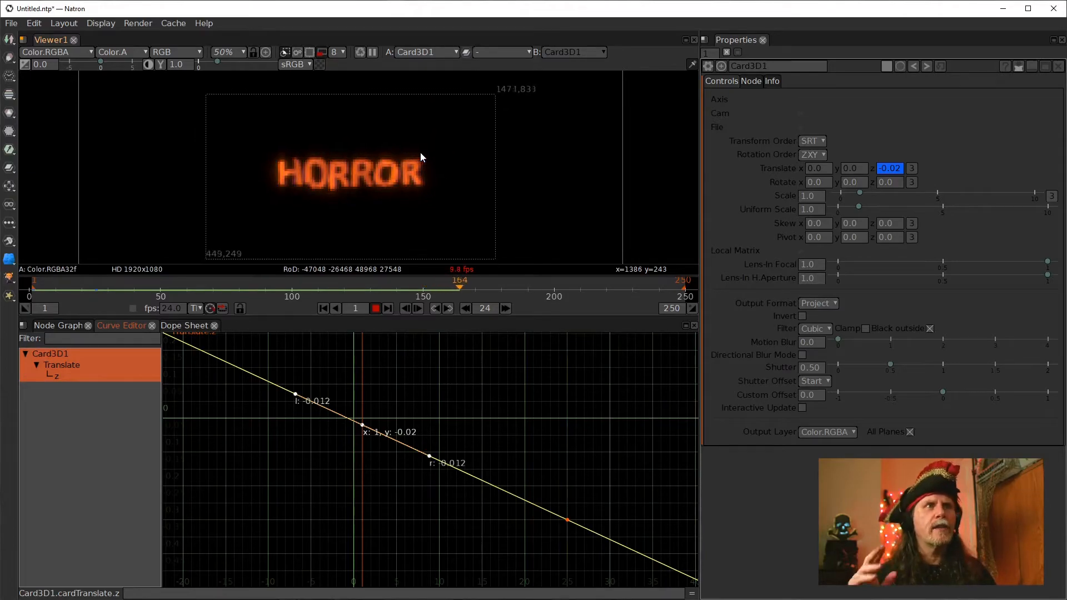
click(378, 311)
Rearrange the node graph and insert a Merge node between Card3D1 and Viewer1
click(59, 325)
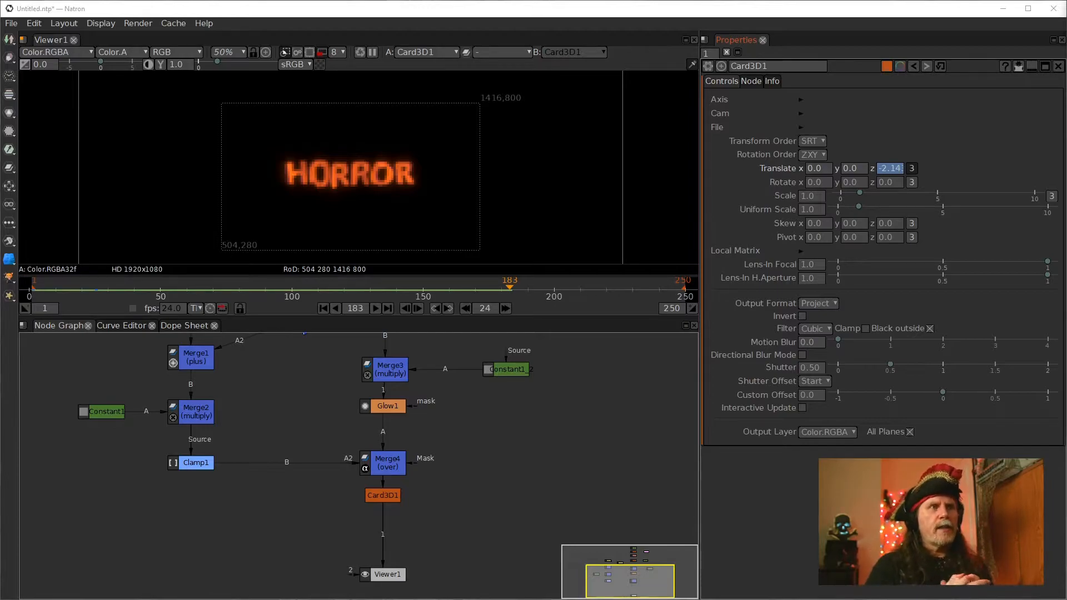
mouse_move(396, 580)
mouse_down()
mouse_move(390, 599)
mouse_move(401, 598)
mouse_up()
drag(522, 526, 517, 433)
drag(388, 496, 387, 528)
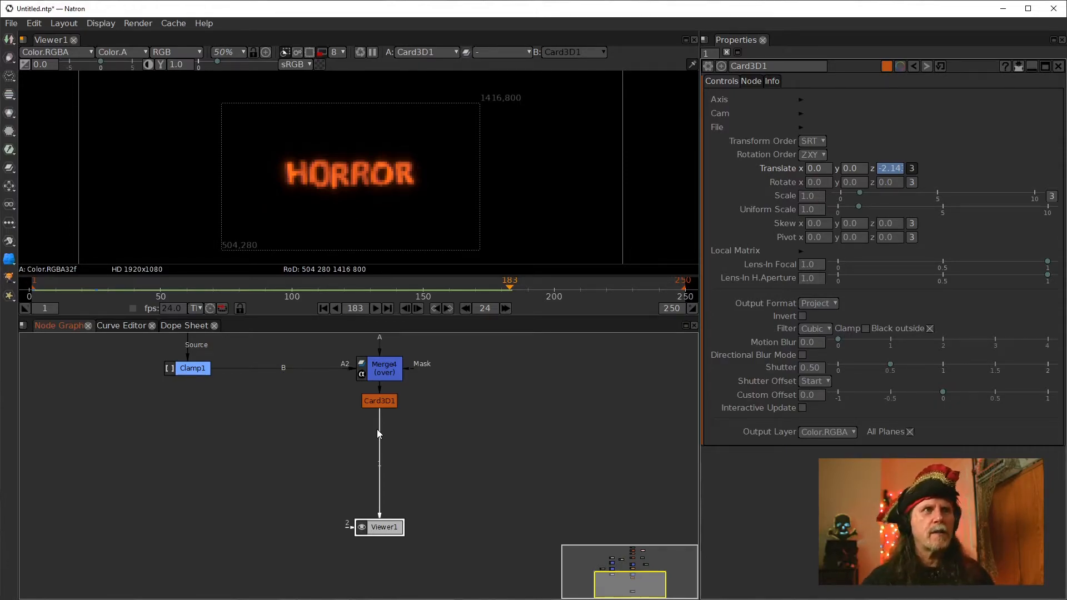
click(381, 400)
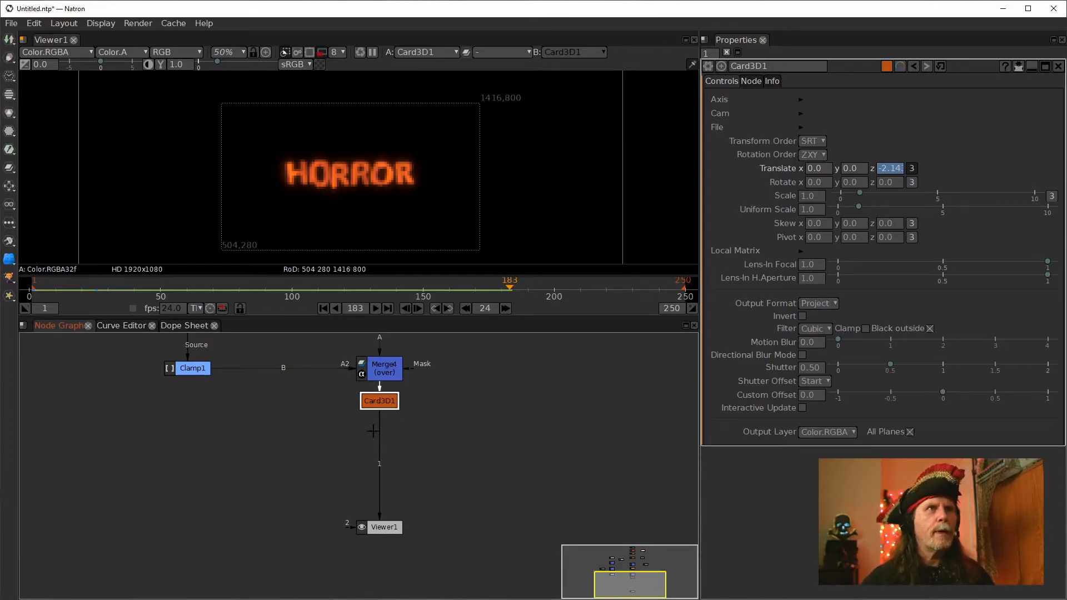
key(m)
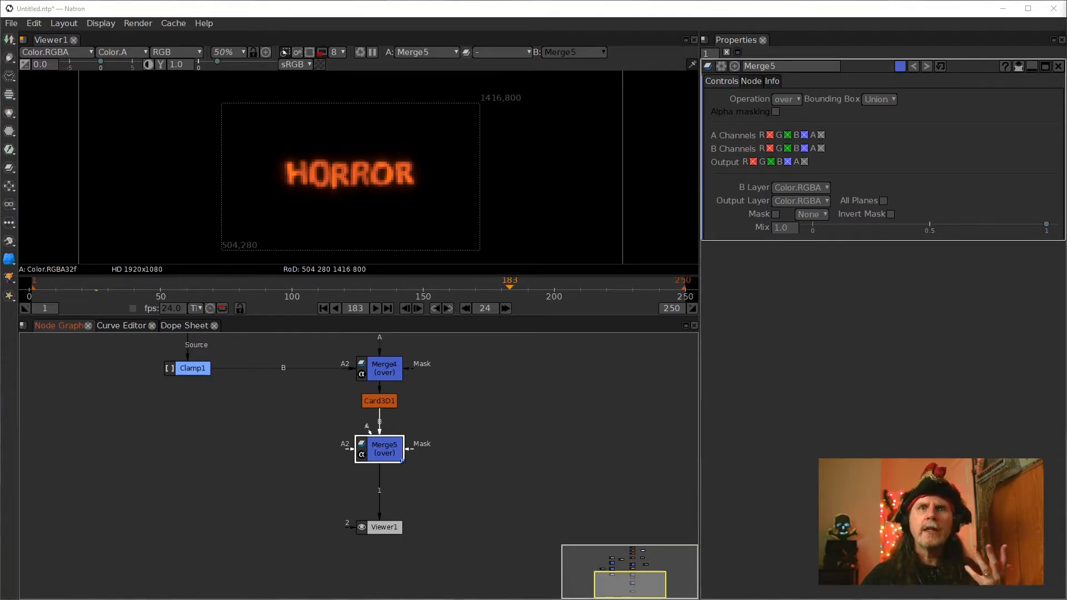
Add a SeNoise node to the graph and display it in the viewer
click(233, 436)
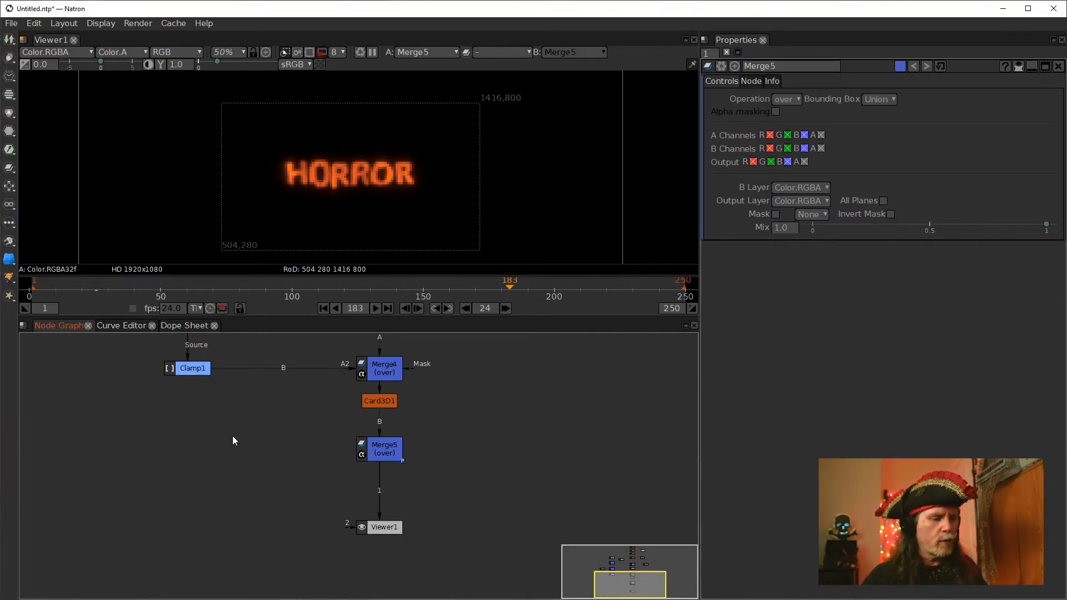
key(Tab)
text(se)
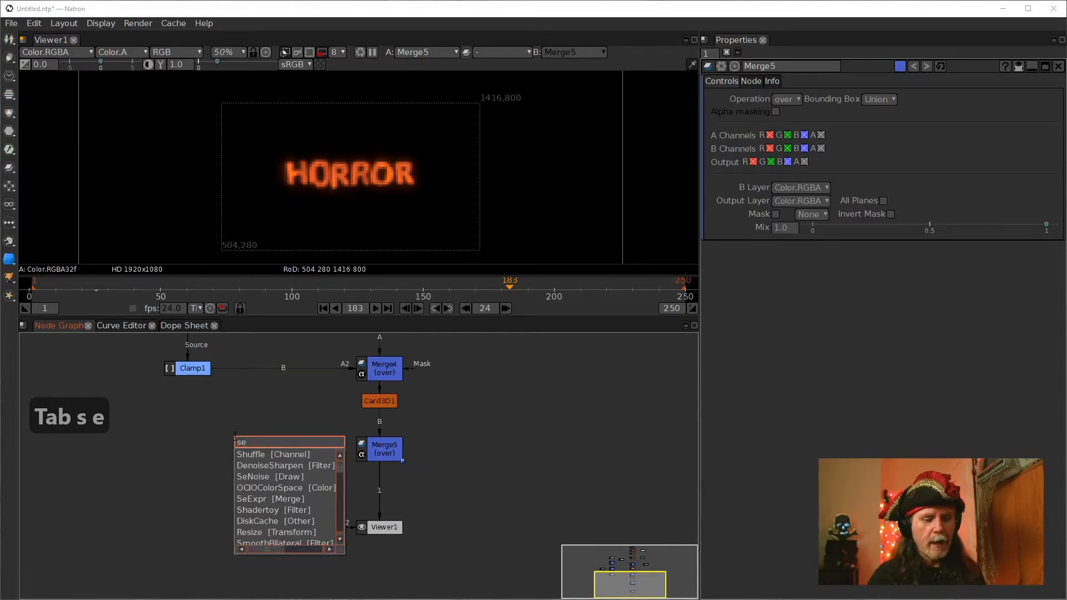
text(noi)
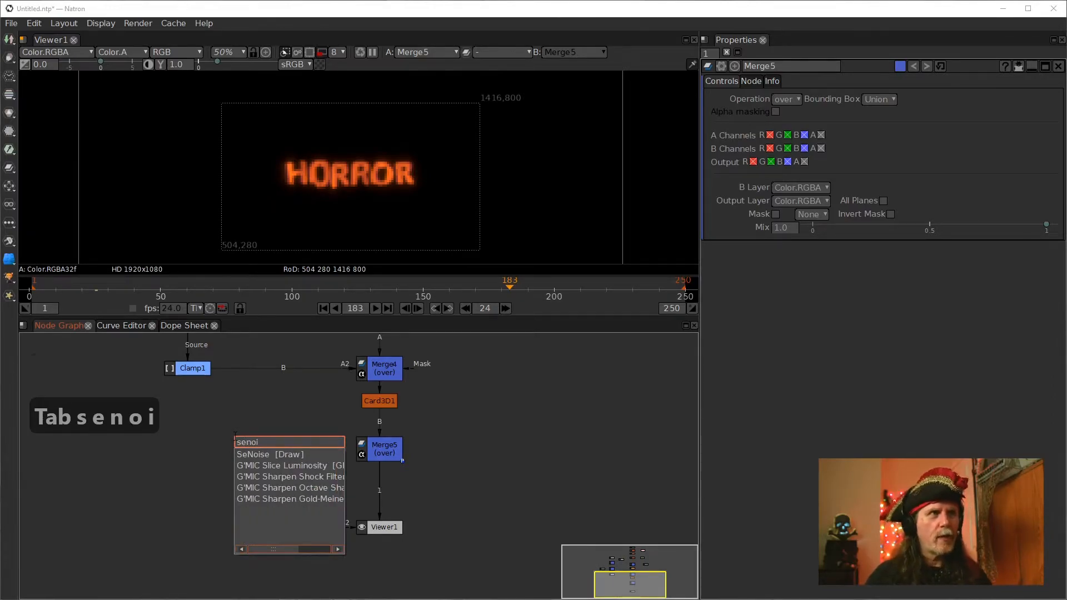
key(Return)
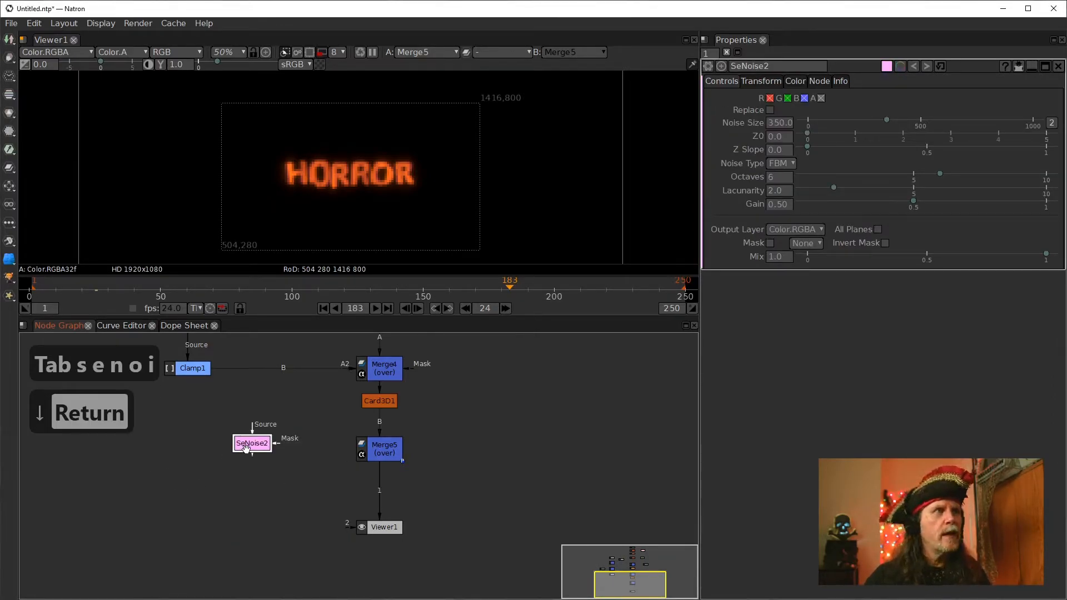
key(1)
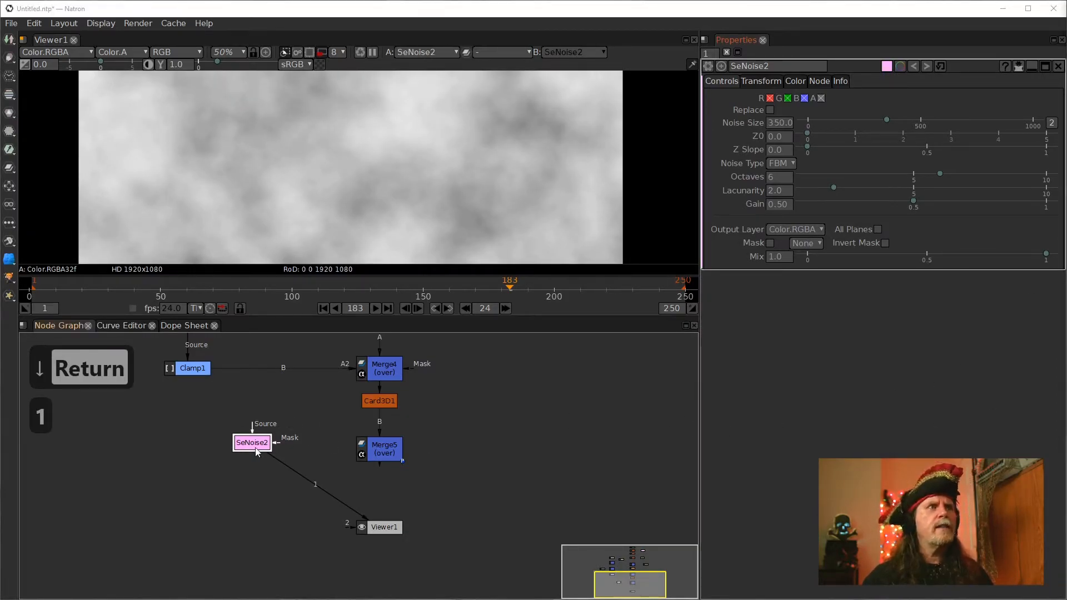
Set the SeNoise node's Noise Type to Turbulence and its Gain to 1
click(770, 190)
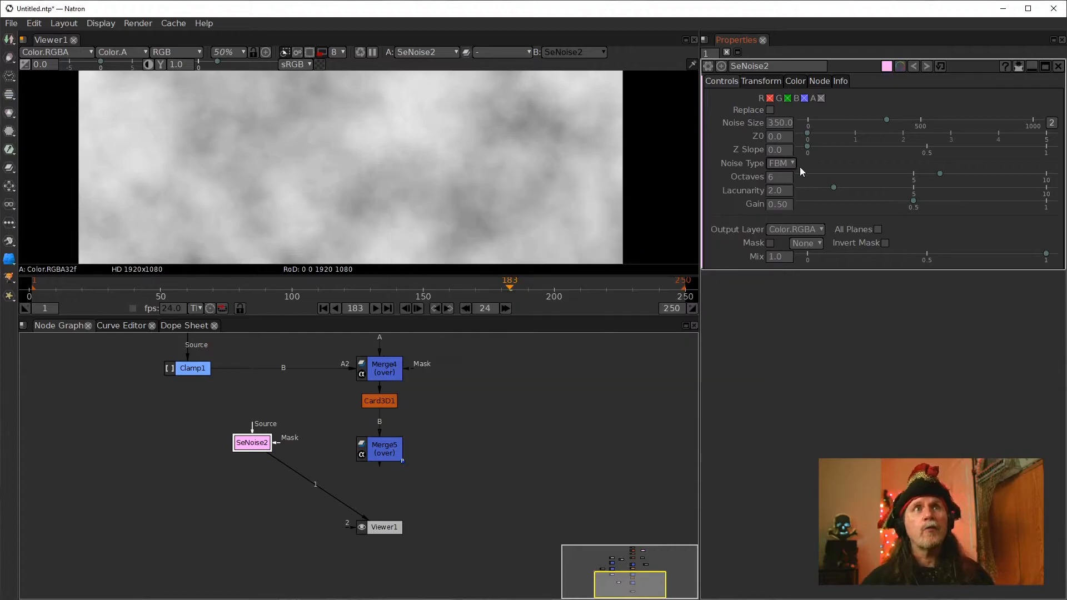
click(792, 163)
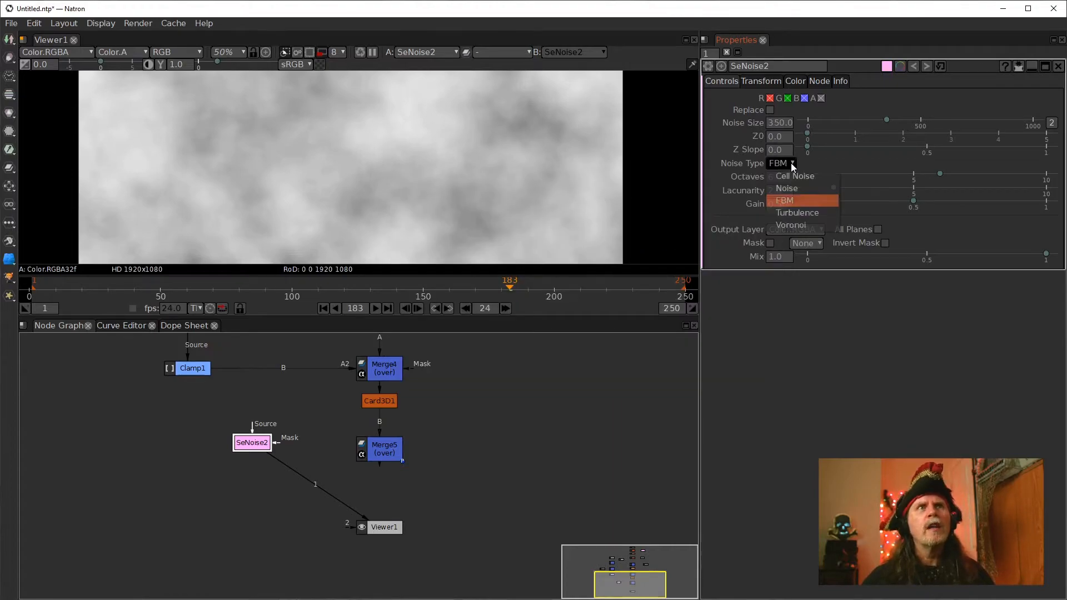
click(791, 213)
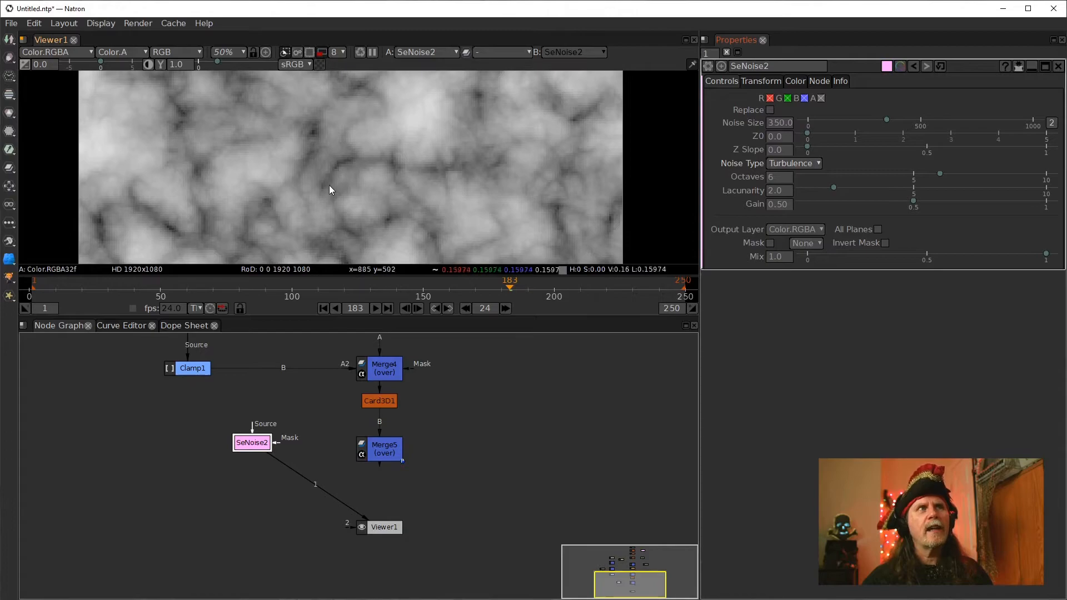
click(417, 193)
scroll(417, 192, down, 2)
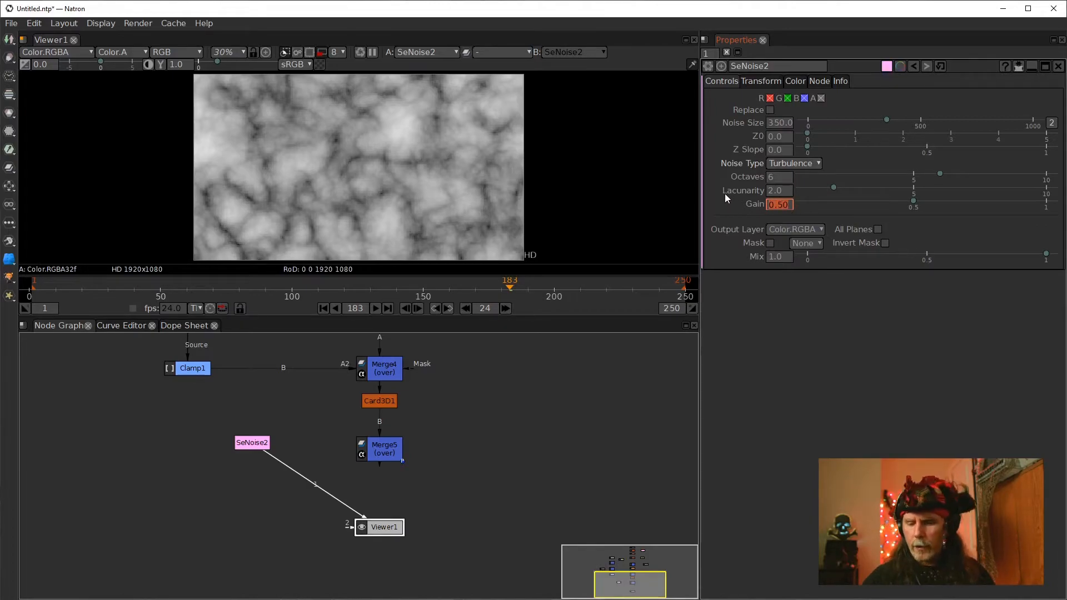
text(1)
key(Return)
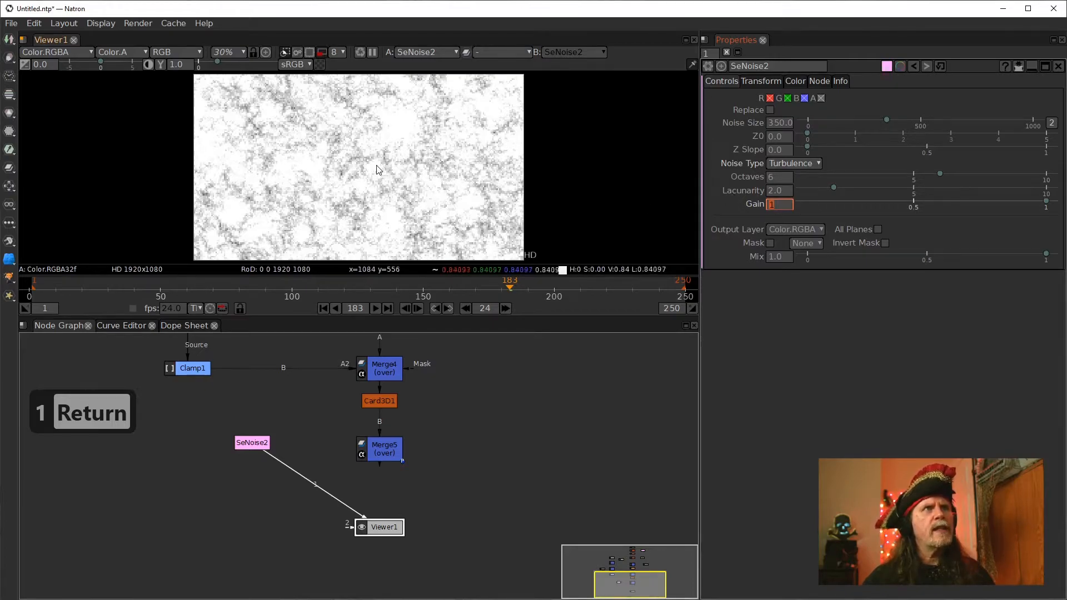
Add a Clamp node directly after the SeNoise2 node
click(253, 443)
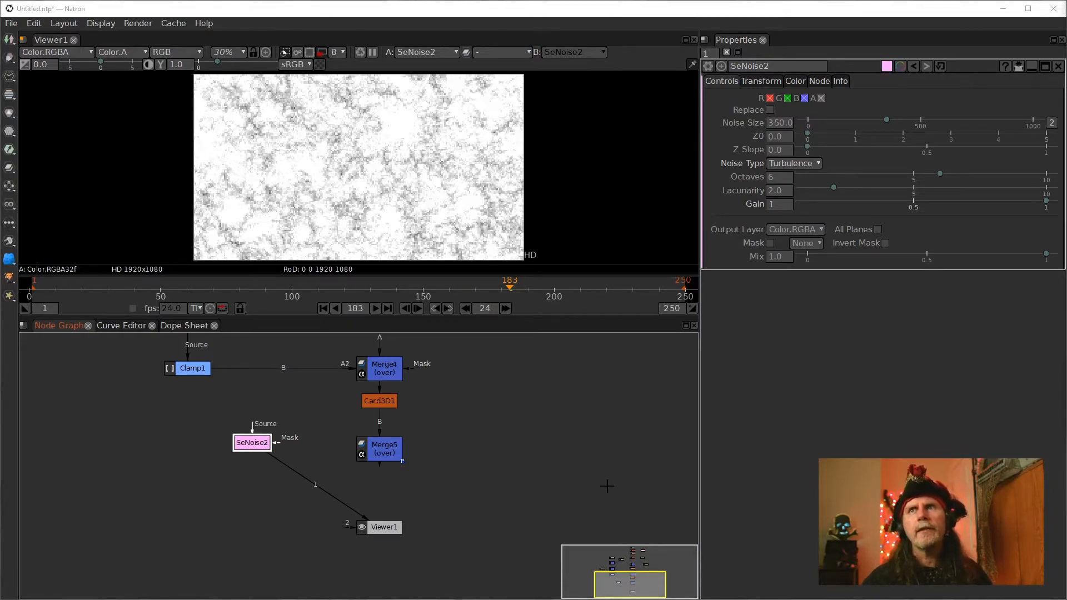
key(Tab)
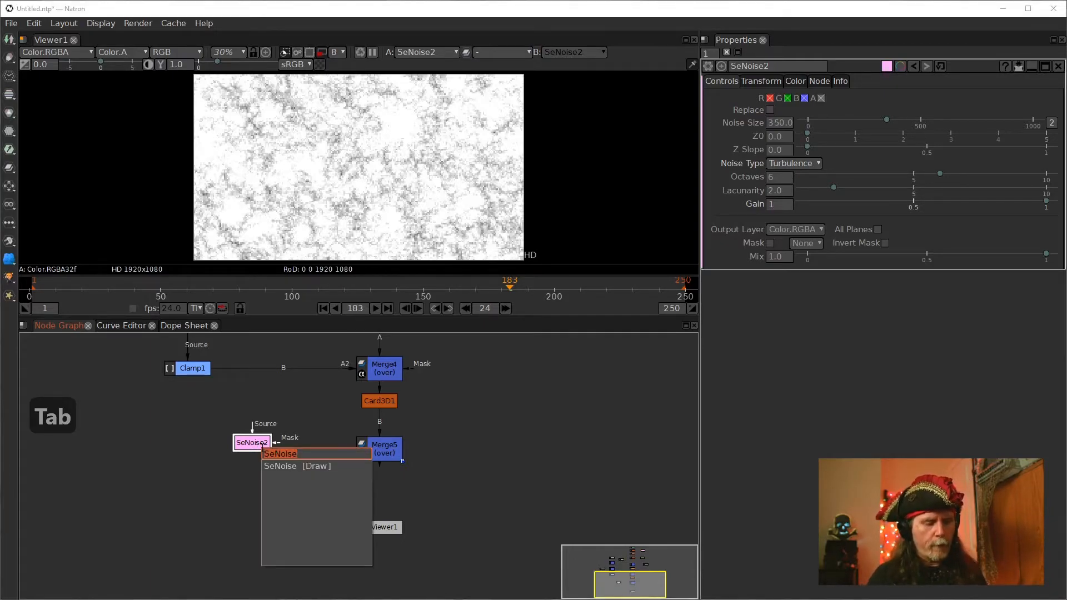
text(c)
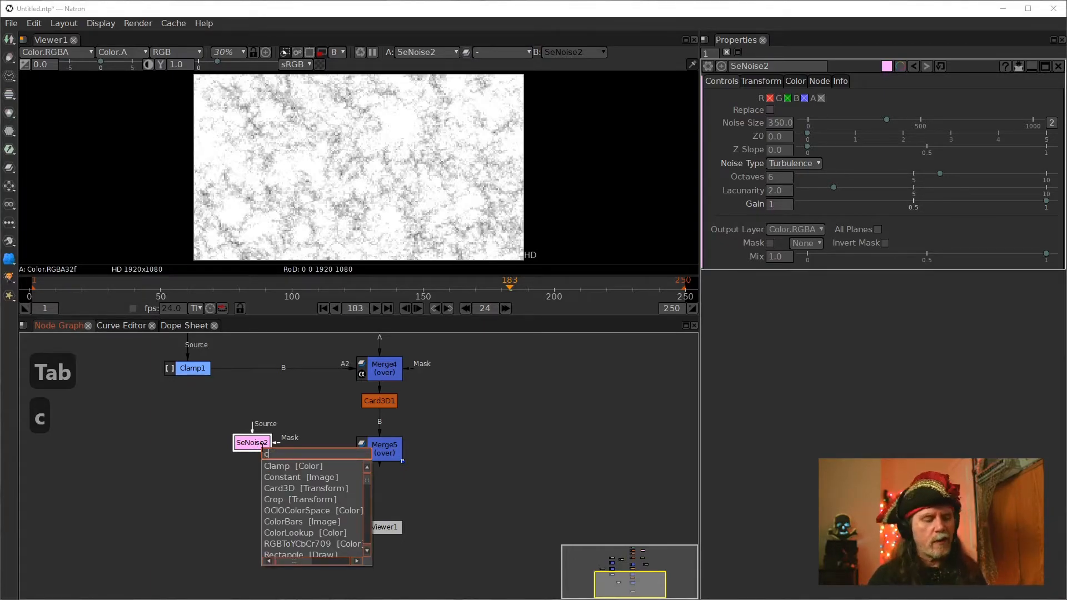
text(a)
key(BackSpace)
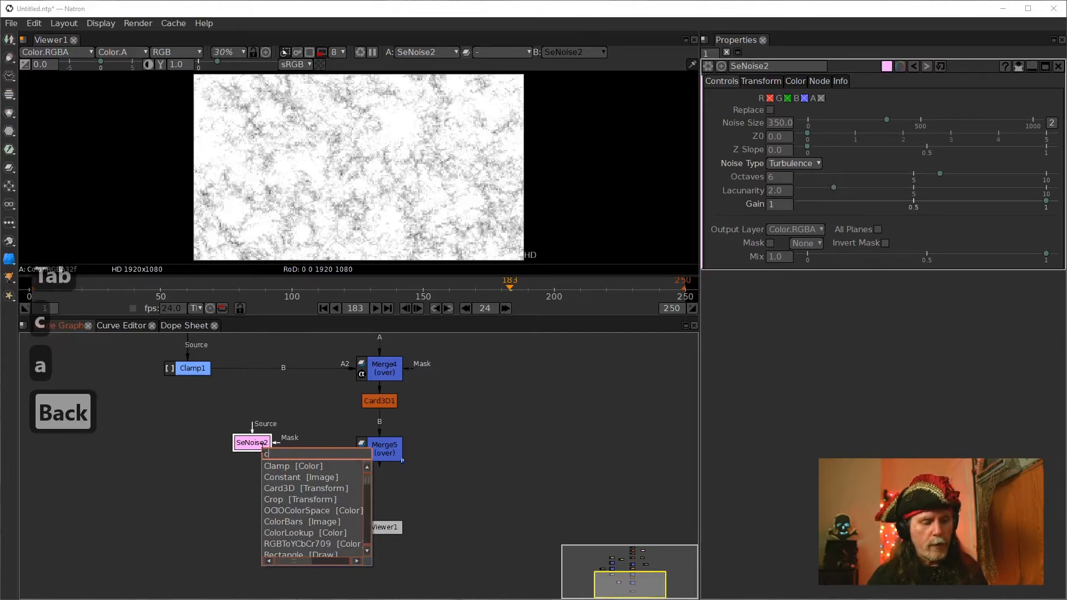
text(lap)
key(BackSpace)
text(mp)
key(Down)
key(Return)
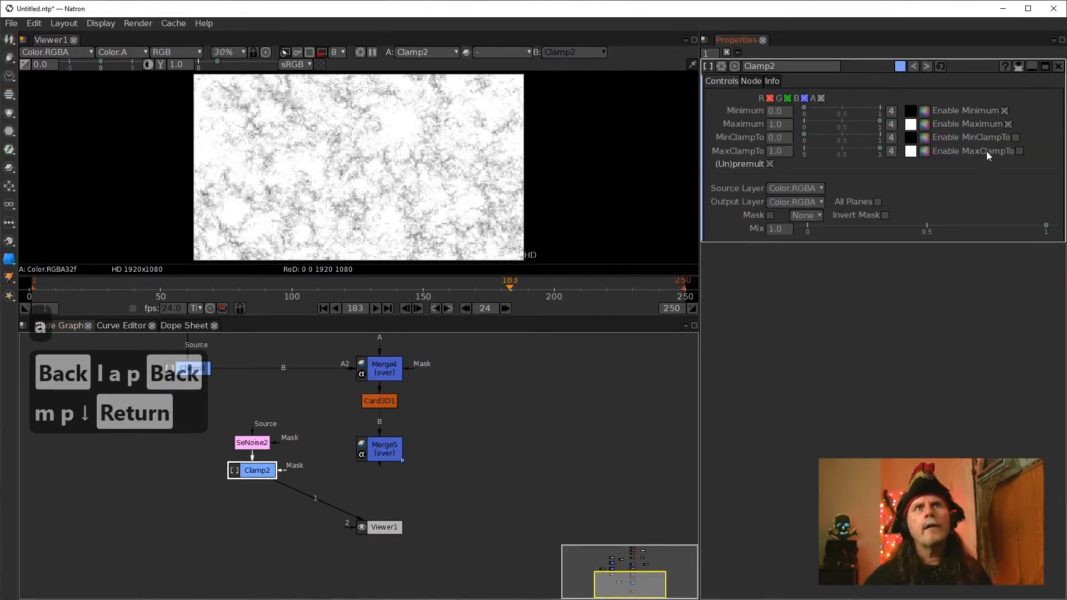
Enable MaxClampTo and MinClampTo on the Clamp2 node and set its Maximum to 0.3
click(1020, 150)
click(1016, 138)
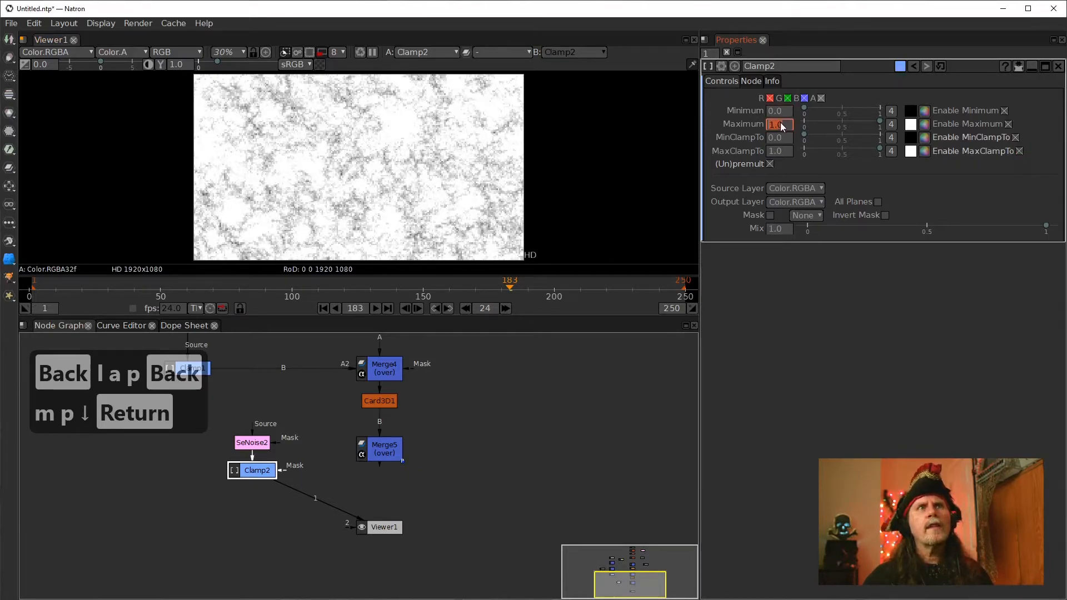
scroll(777, 125, down, 4)
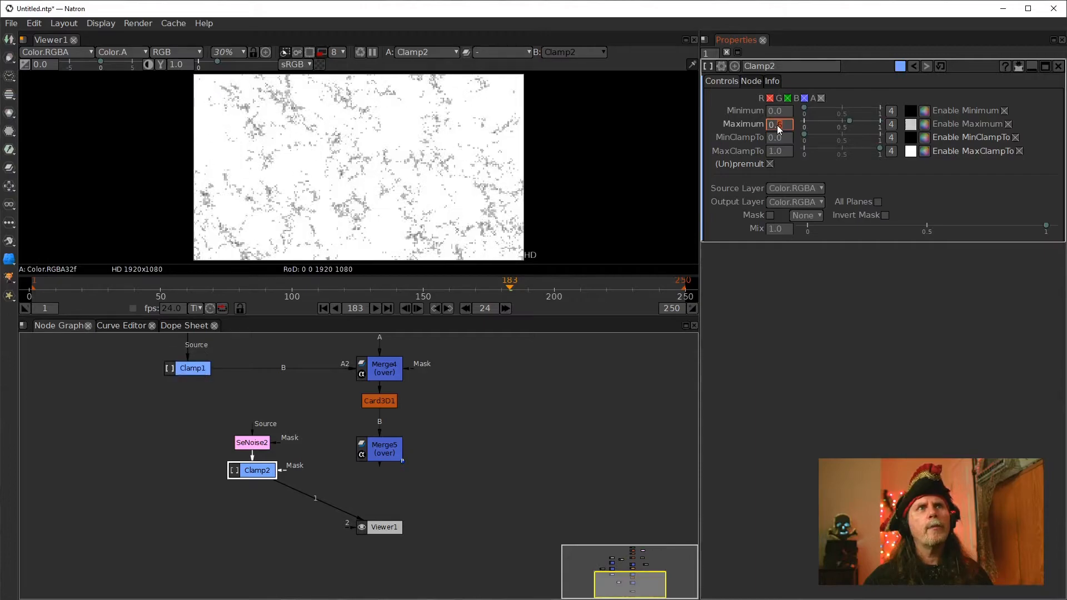
scroll(777, 125, down, 3)
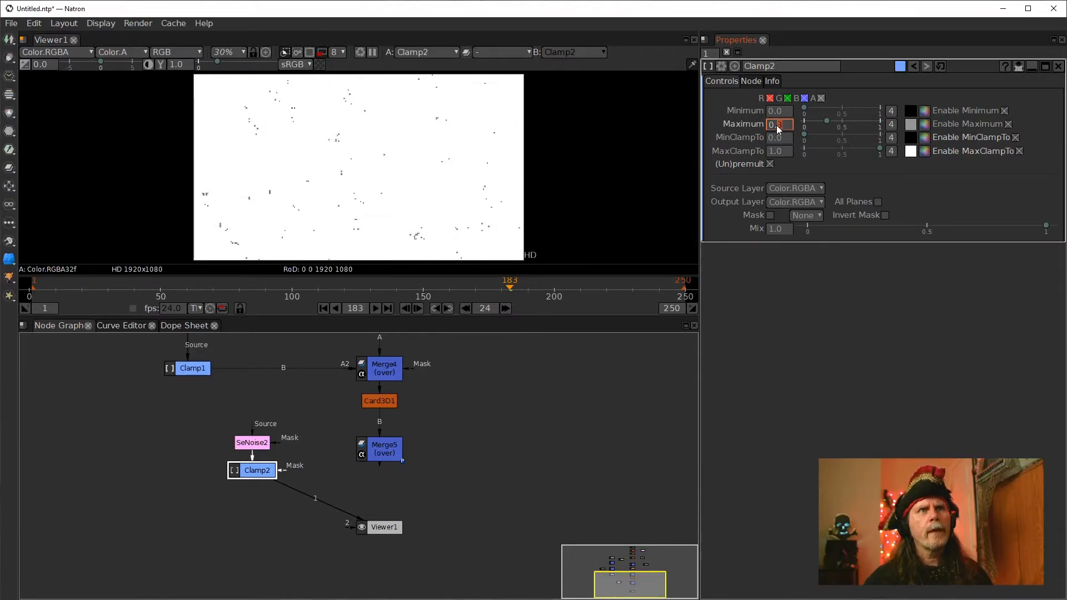
Set the Clamp2 node's Minimum to 0.2
scroll(334, 80, up, 6)
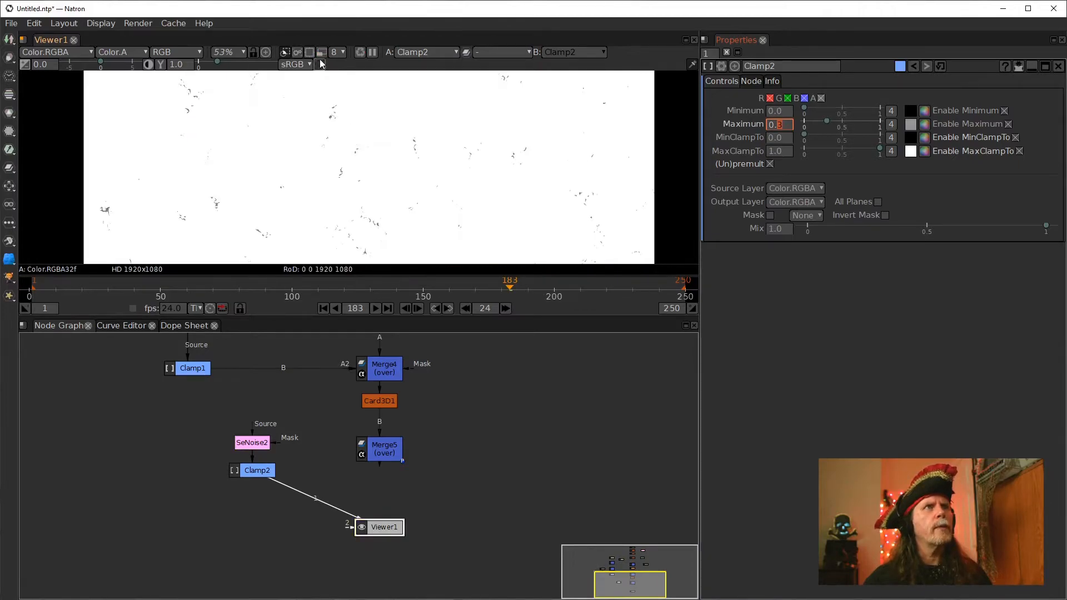
scroll(461, 219, up, 5)
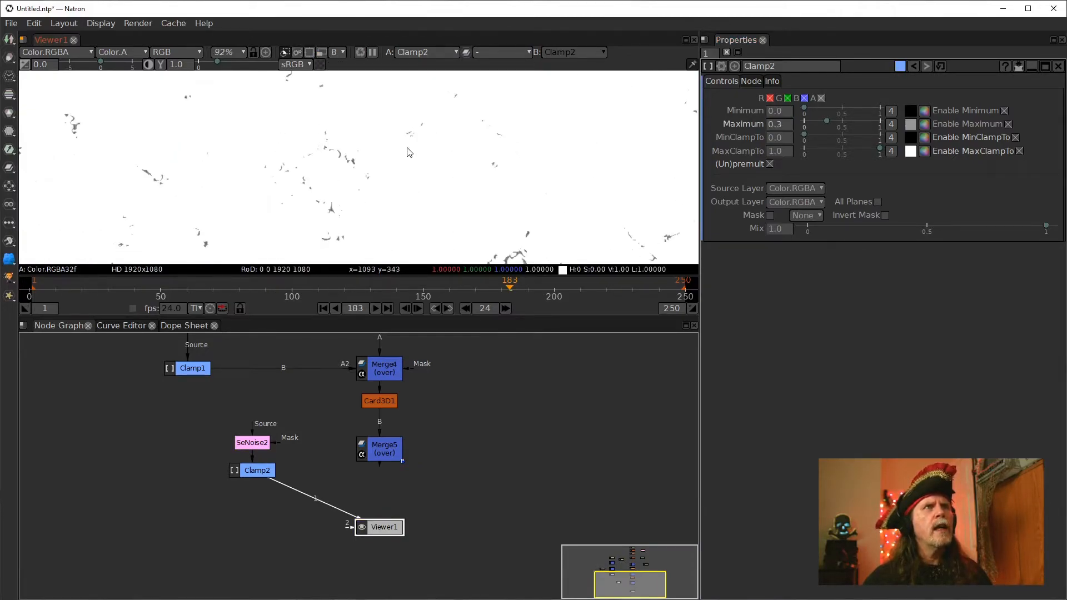
drag(447, 170, 478, 210)
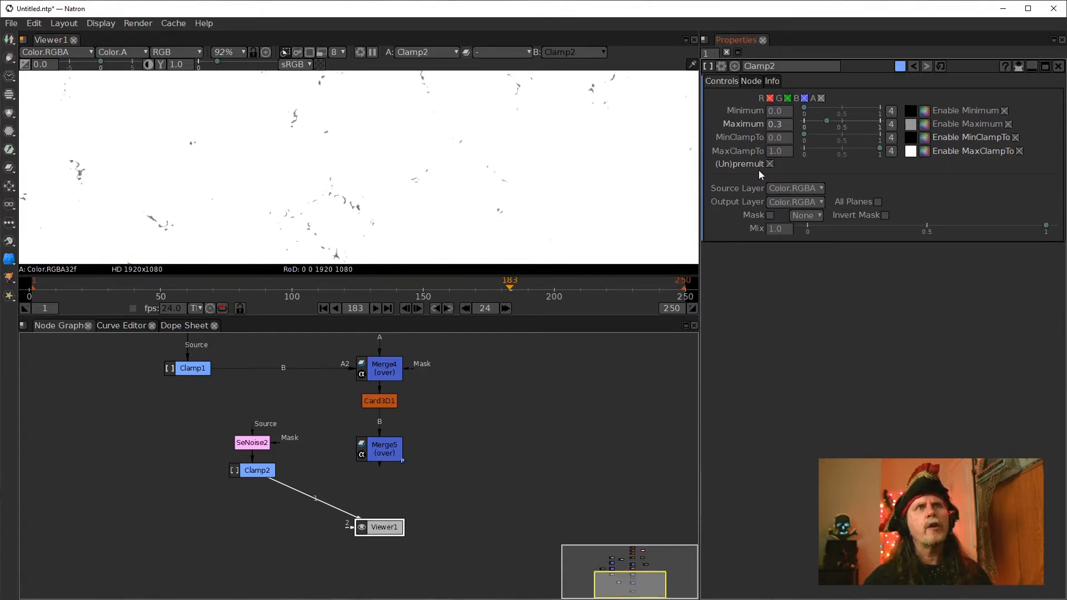
scroll(778, 113, up, 2)
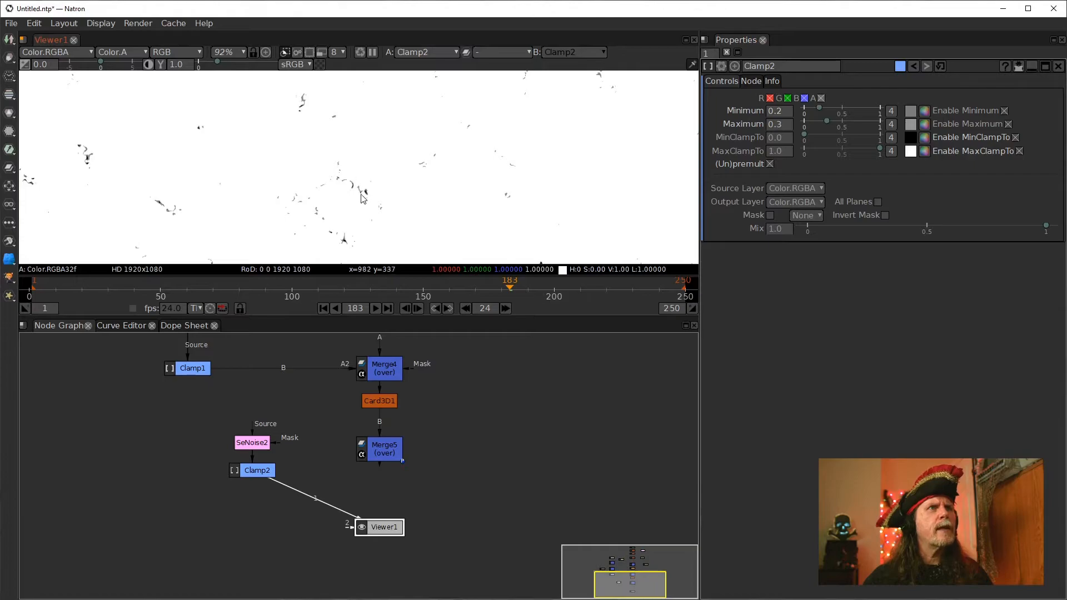
Inspect the clamped noise pattern closely in the viewer at different zoom levels
scroll(317, 185, up, 4)
scroll(317, 185, up, 8)
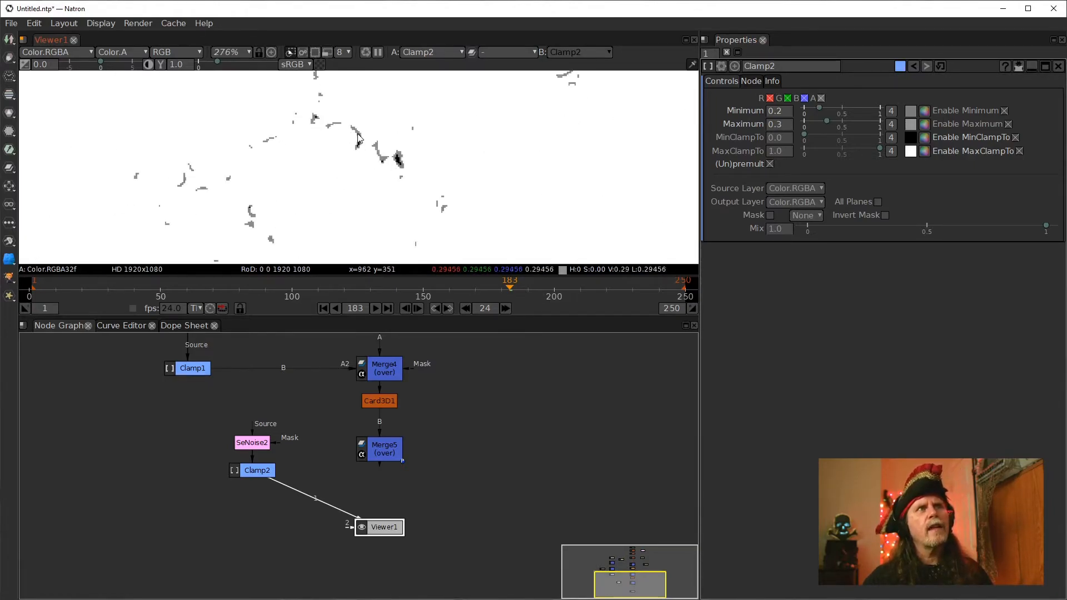
scroll(237, 174, down, 8)
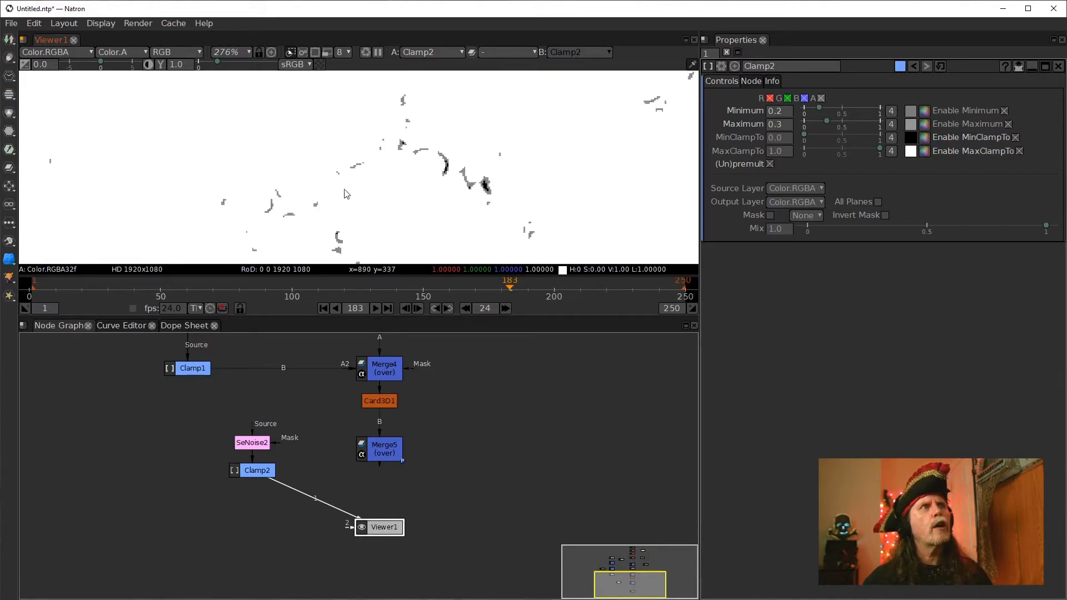
drag(480, 218, 584, 212)
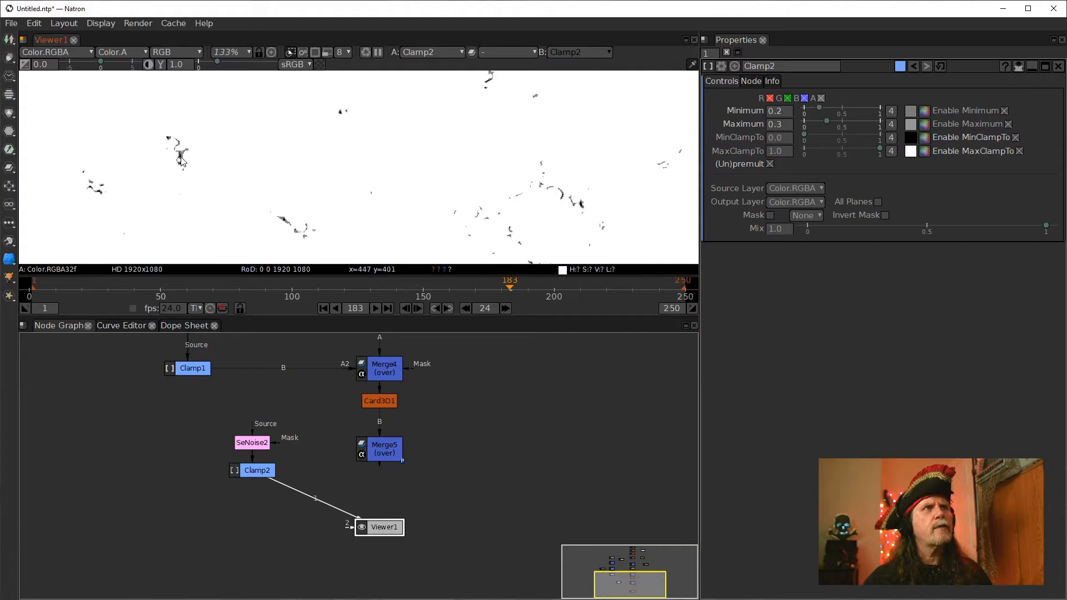
scroll(281, 225, down, 3)
drag(405, 215, 336, 166)
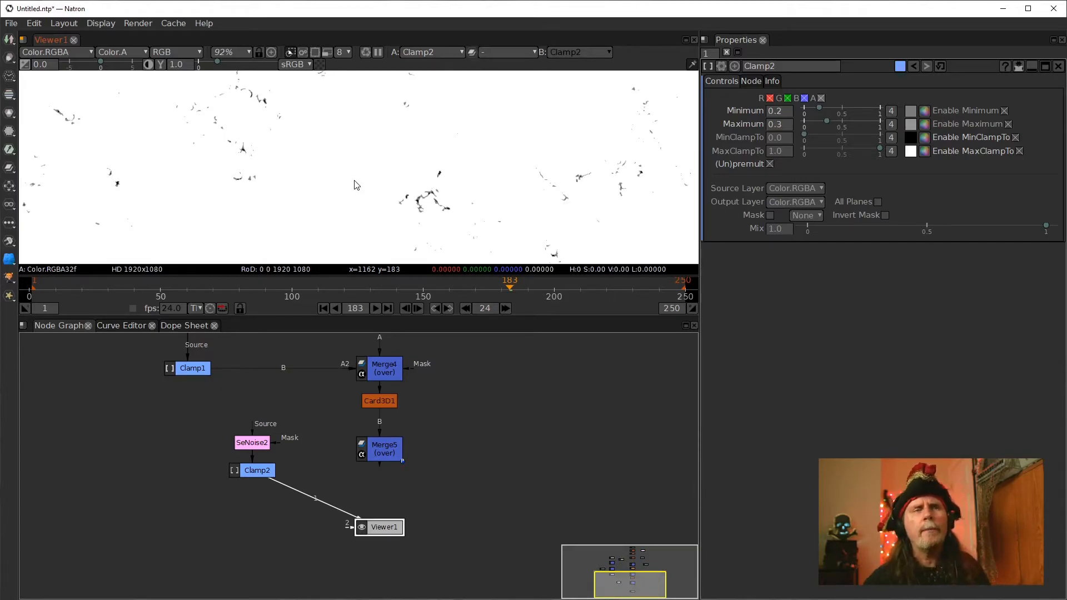
scroll(334, 195, down, 3)
drag(265, 182, 389, 211)
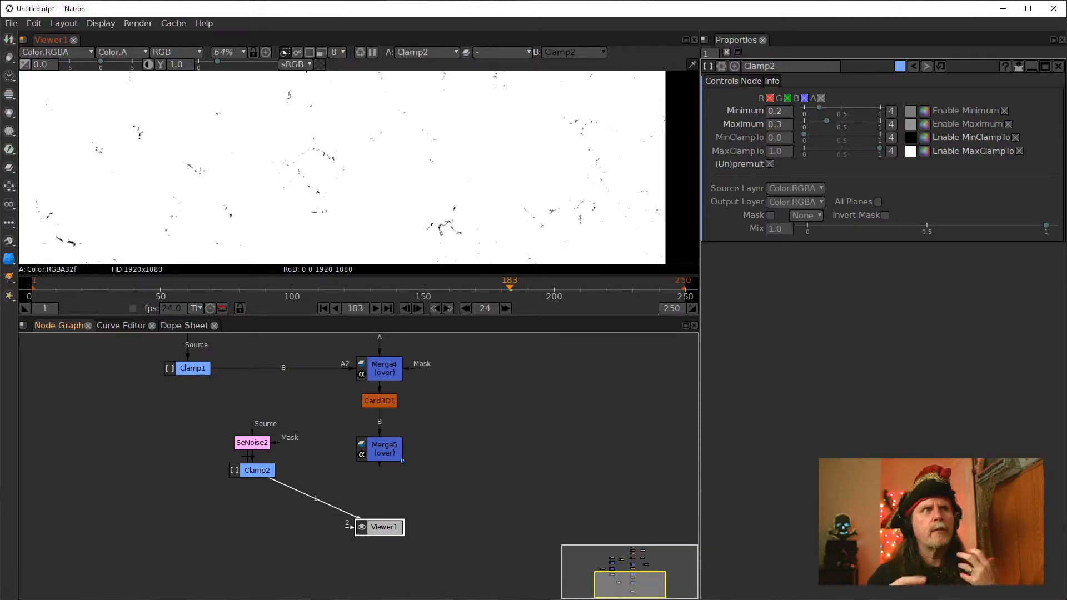
Display the Merge5 output with the HORROR title in the viewer
click(370, 455)
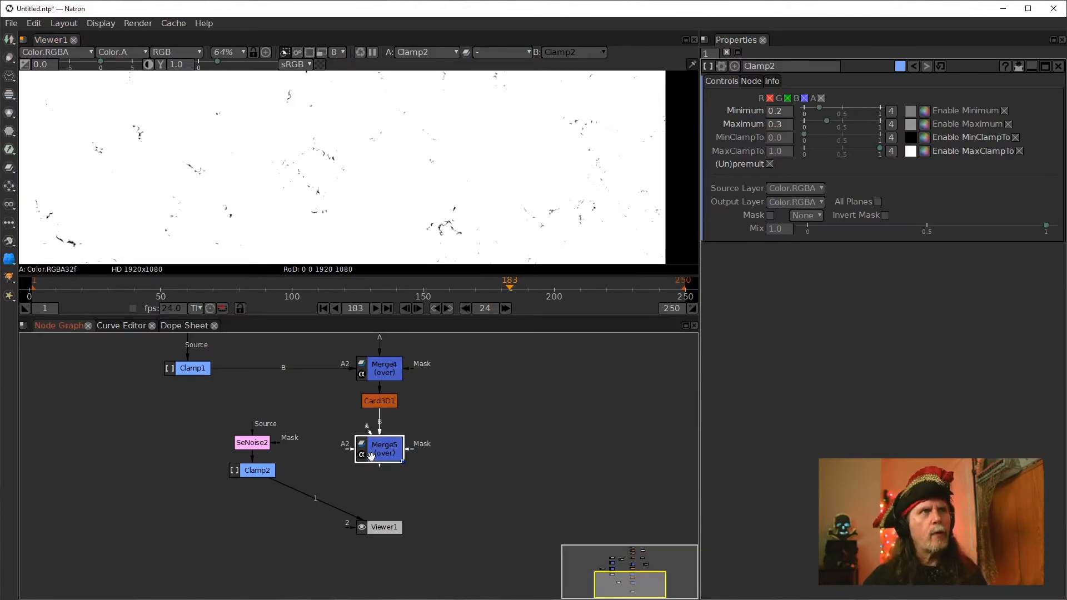
key(1)
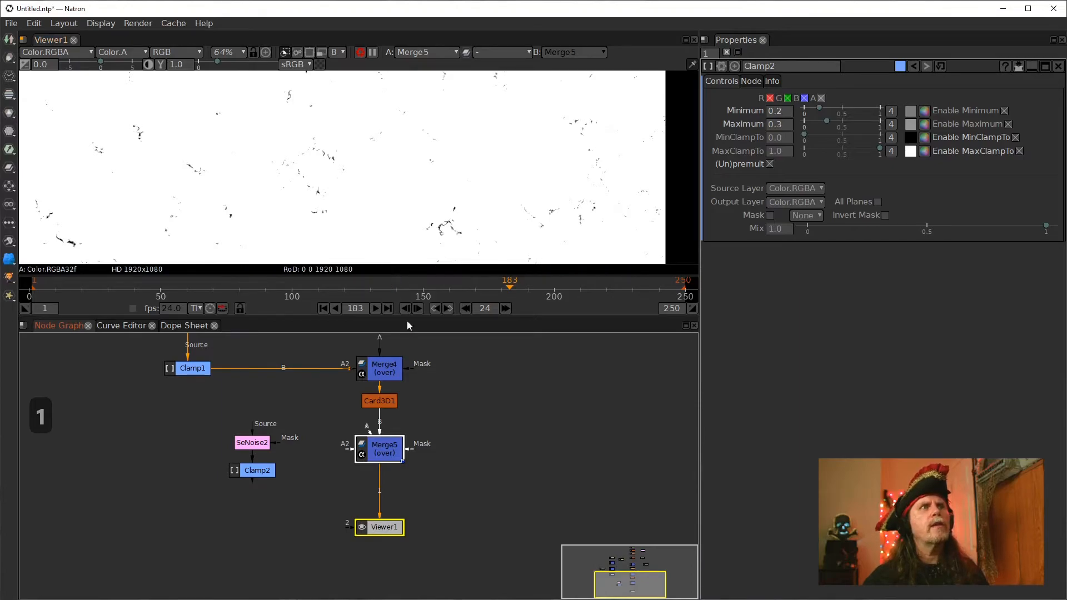
click(321, 52)
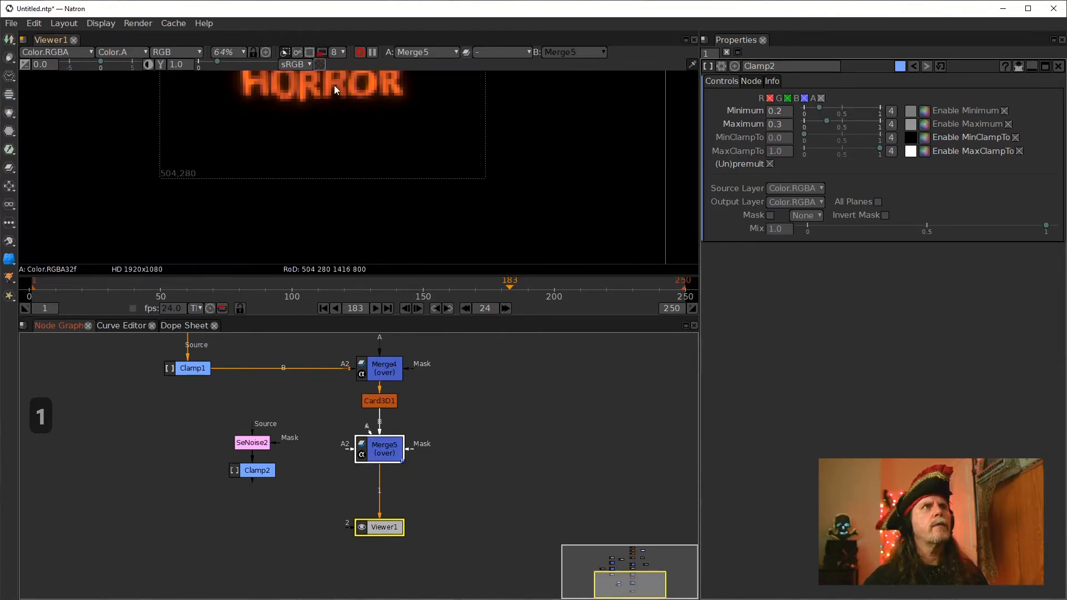
drag(372, 157, 391, 238)
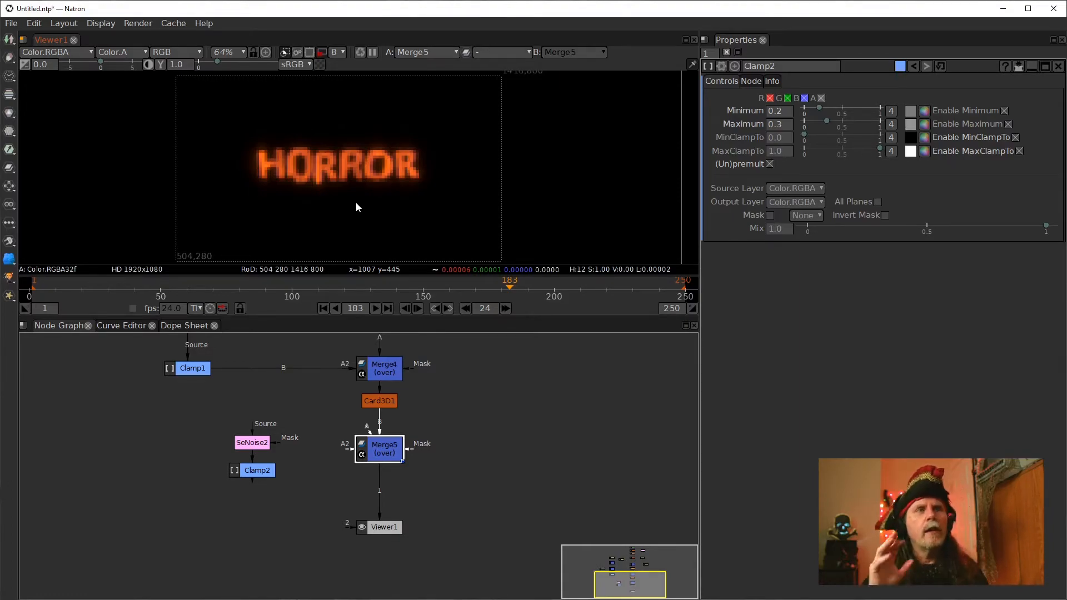
Display the Clamp2 output in the viewer again
click(263, 471)
key(1)
scroll(404, 184, down, 5)
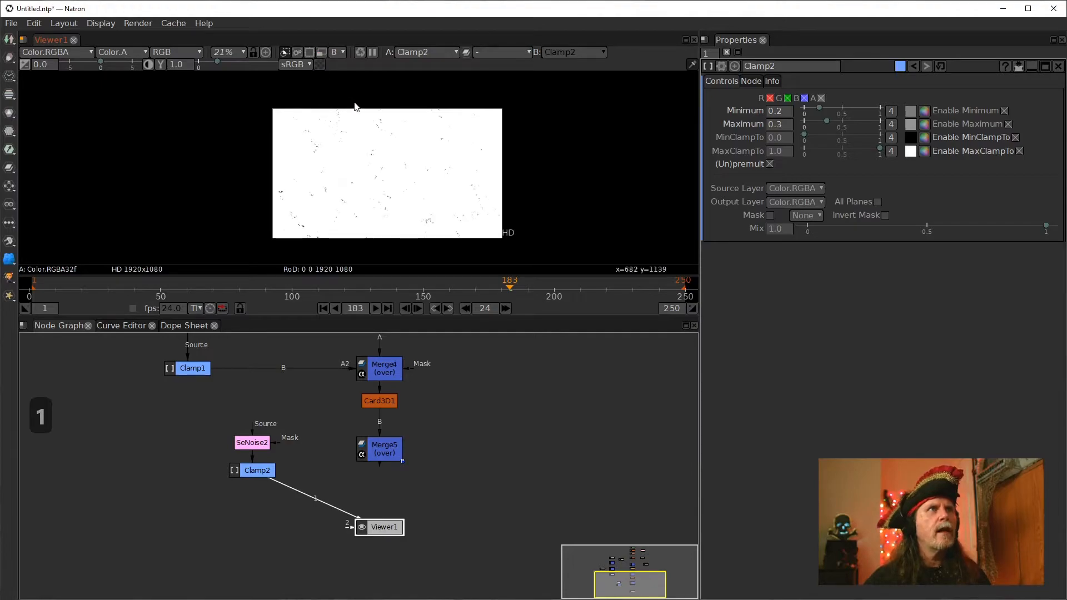
scroll(376, 213, up, 3)
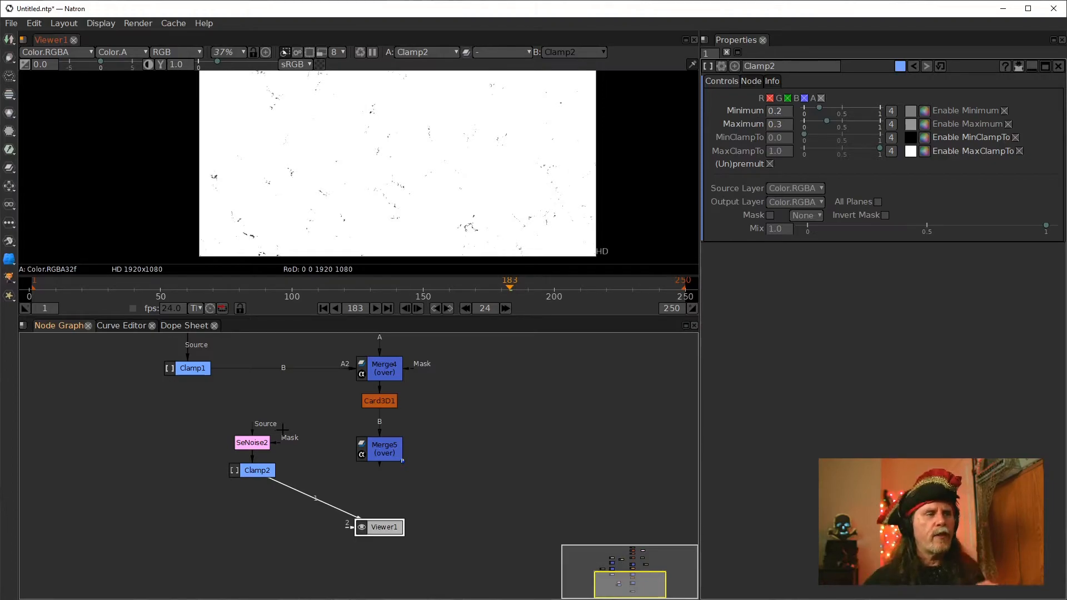
key(Tab)
key(Tab)
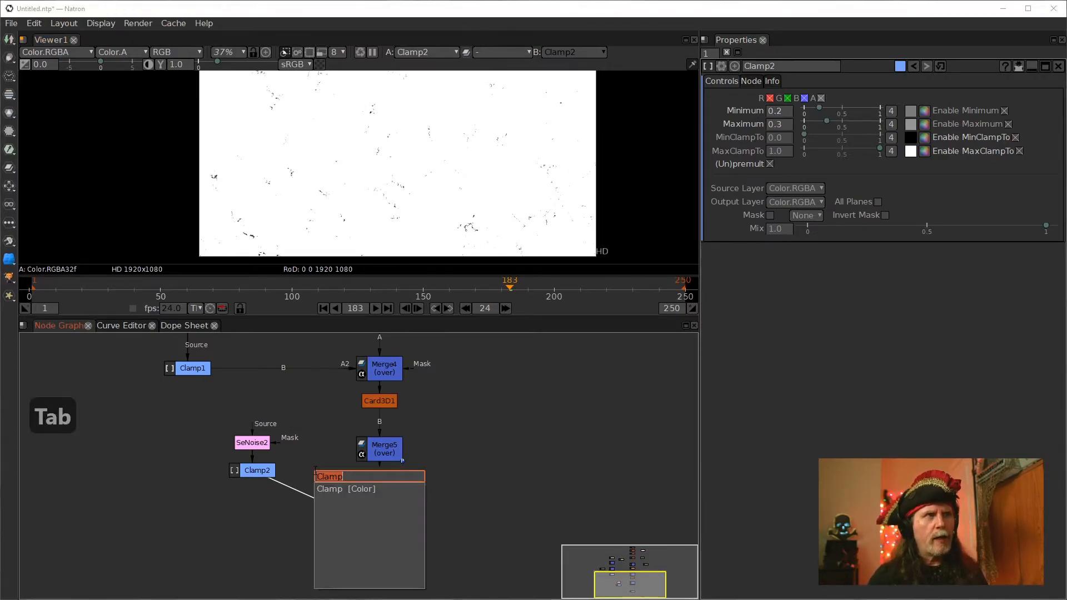
text(er)
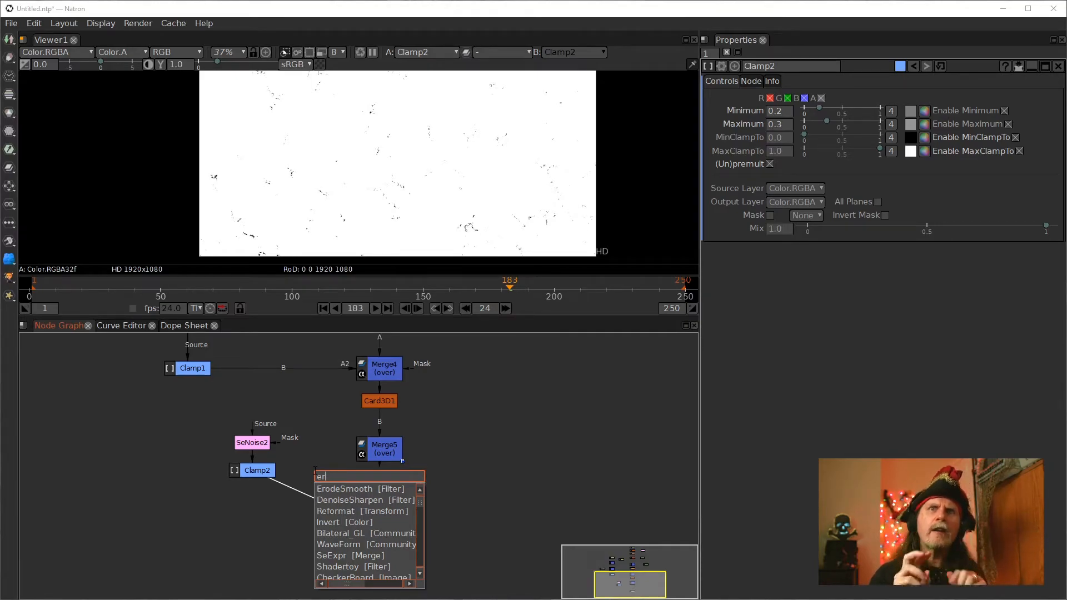
scroll(473, 219, up, 6)
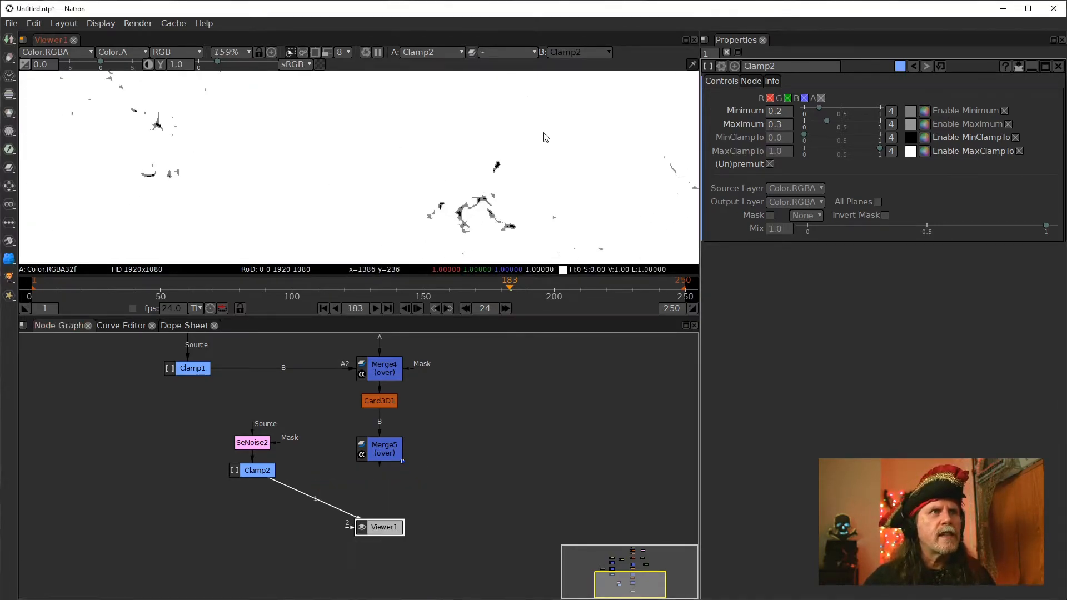
scroll(512, 161, up, 5)
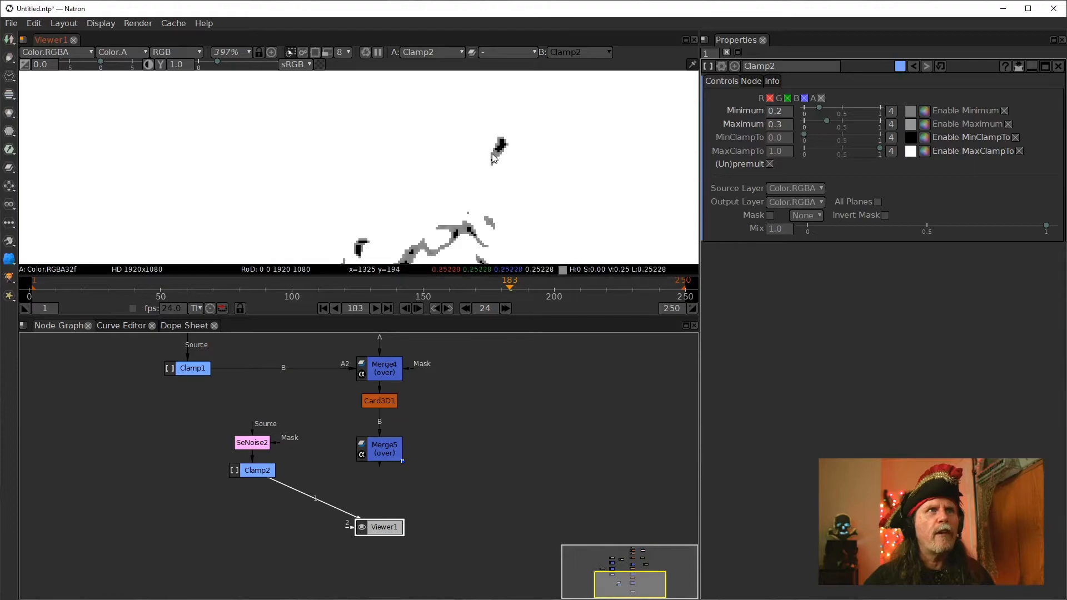
click(264, 472)
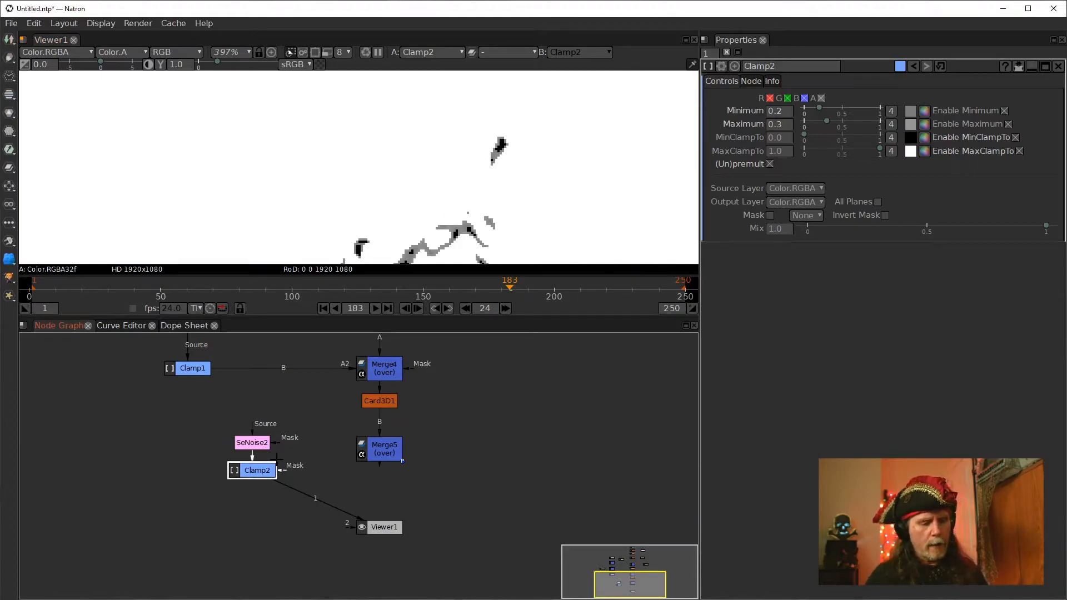
key(Tab)
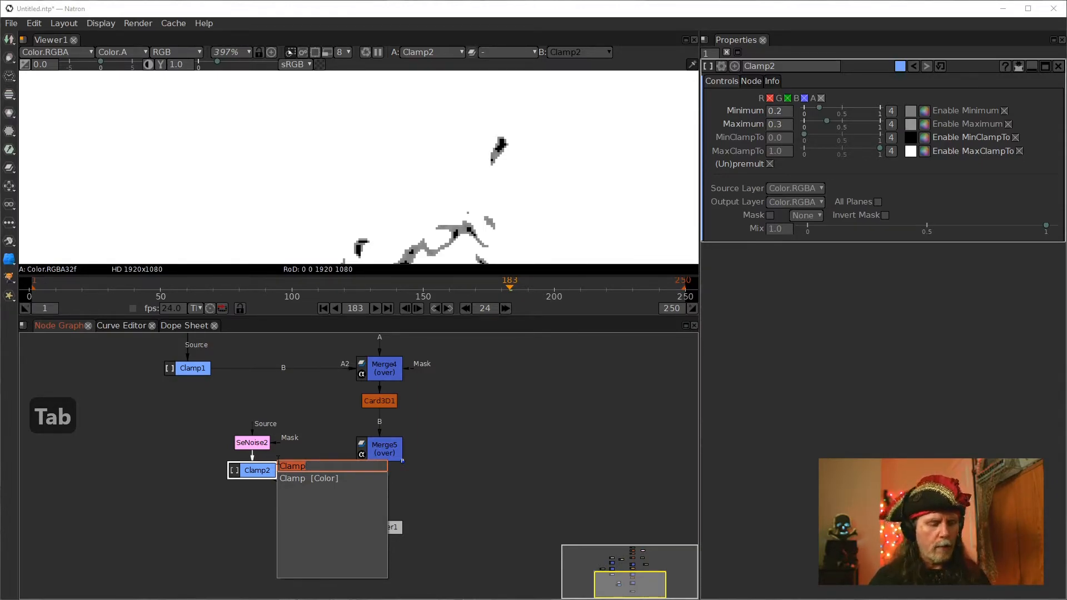
key(Down)
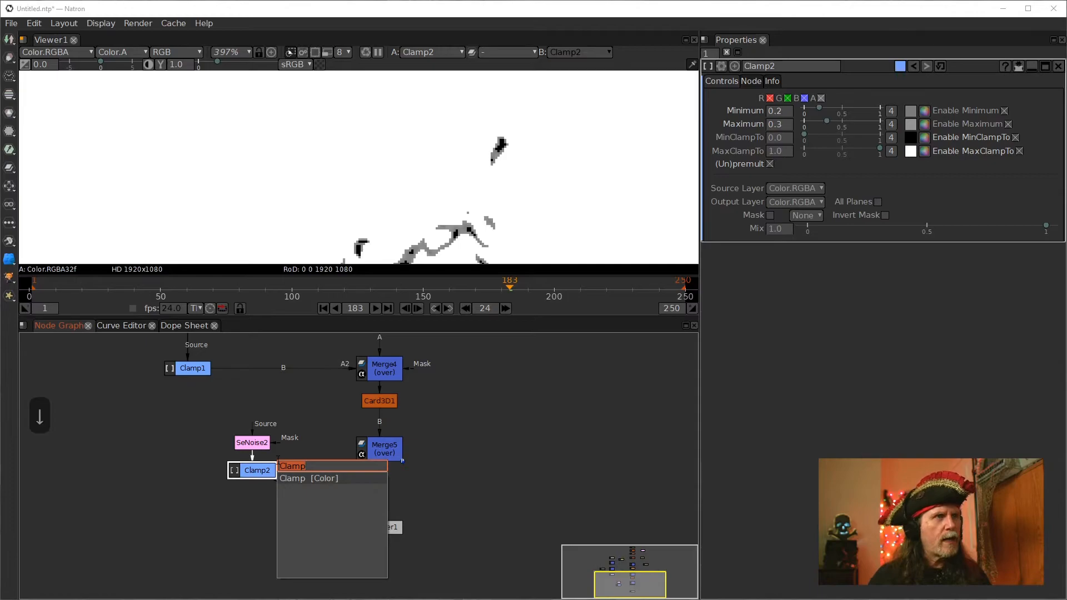
key(Return)
click(270, 508)
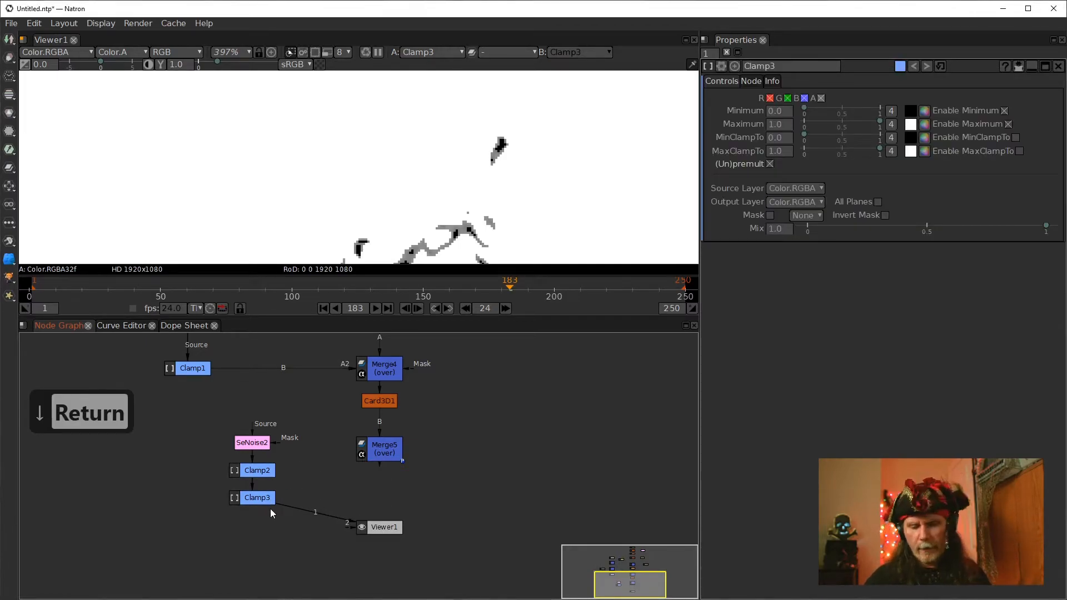
key(Delete)
click(260, 500)
key(Delete)
Add an ErodeSmooth node after Clamp2 and set its Size to 1
click(254, 470)
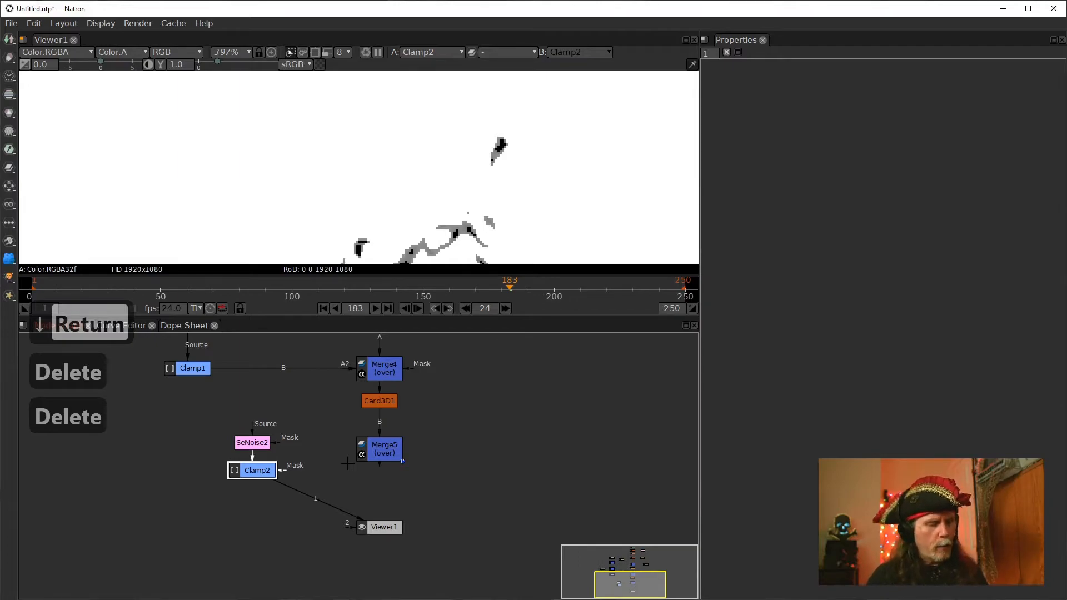
key(Tab)
text(er)
key(Down)
key(Return)
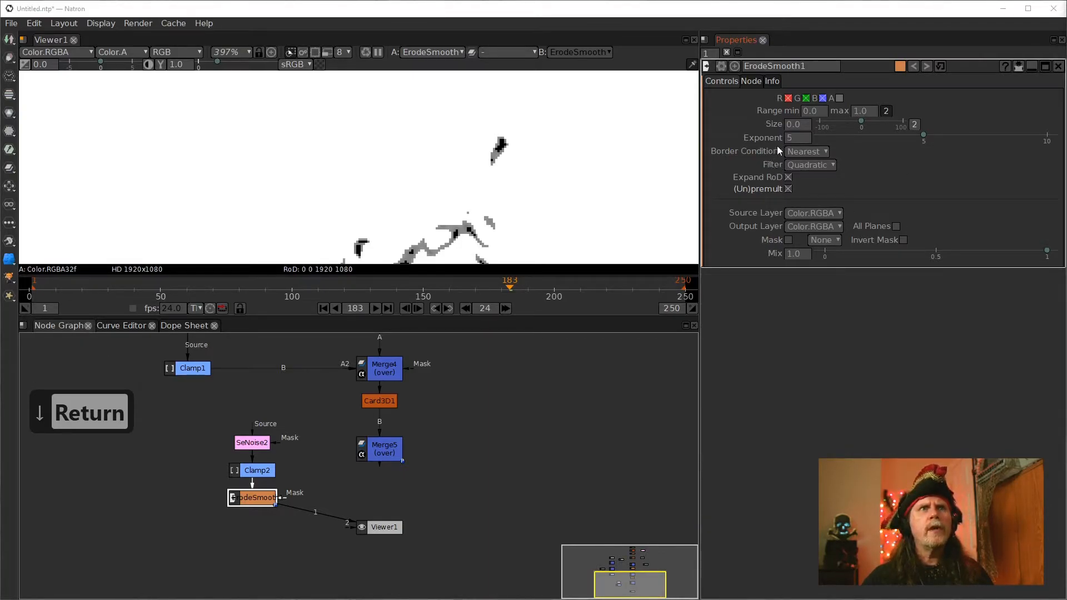
drag(525, 183, 479, 148)
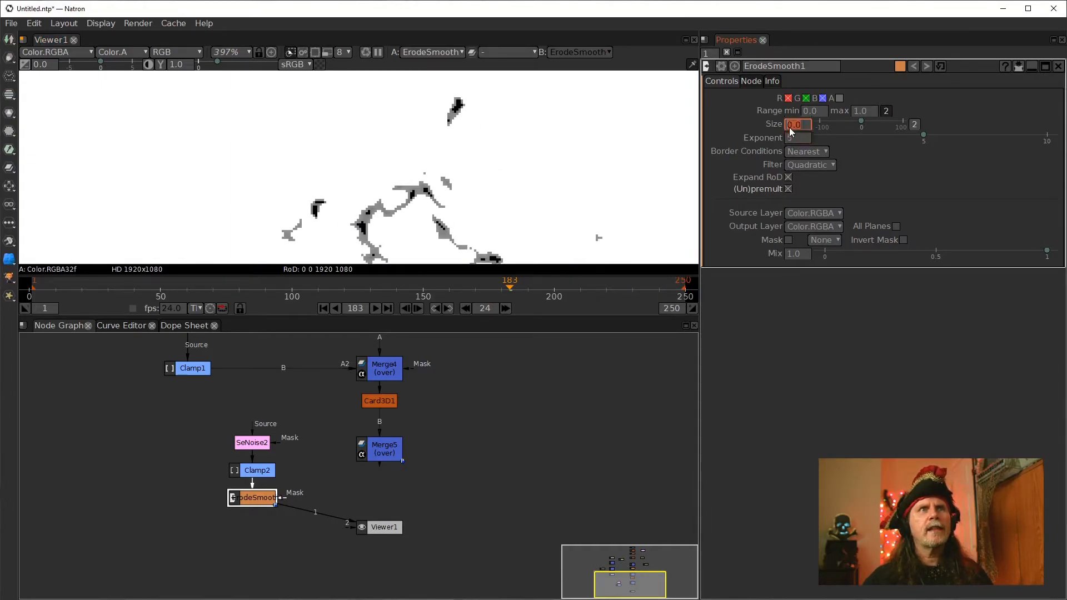
scroll(789, 125, up, 1)
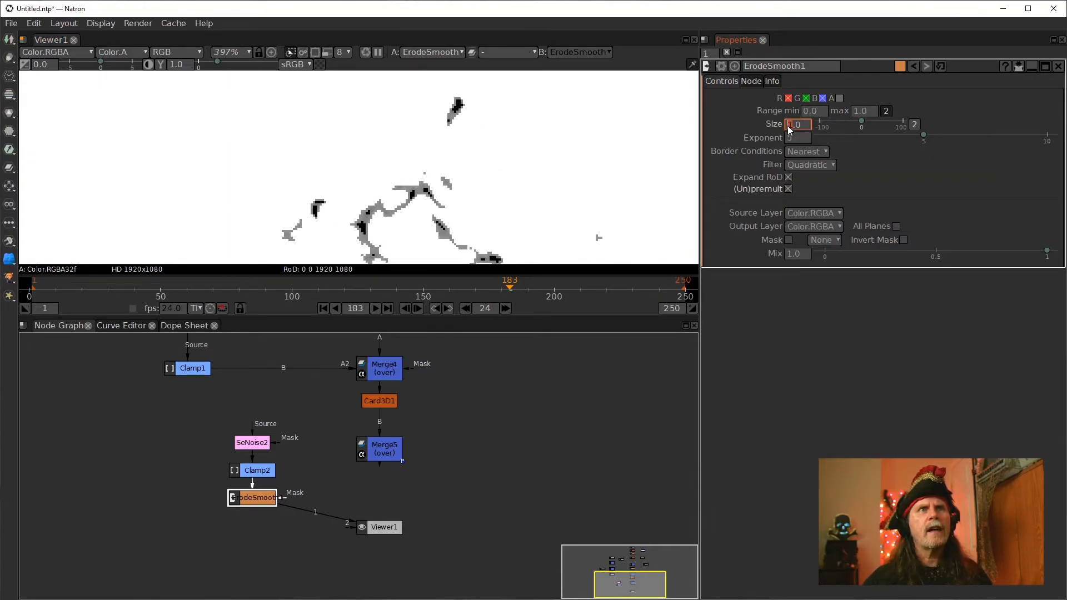
Set the ErodeSmooth node's Size to 5 and its Exponent to 1
scroll(789, 126, up, 1)
scroll(789, 126, up, 3)
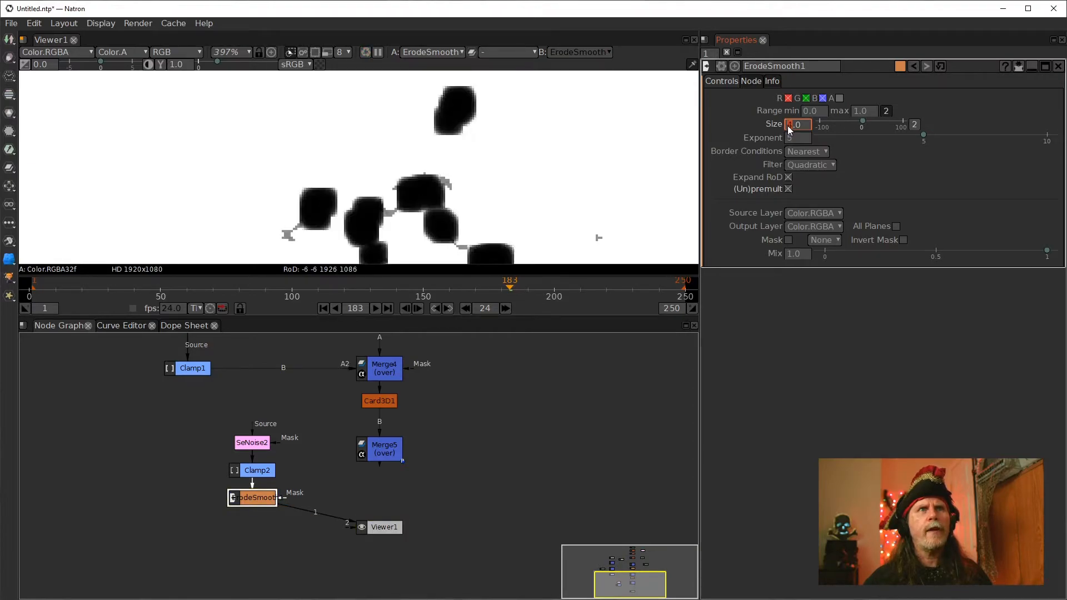
scroll(788, 126, up, 1)
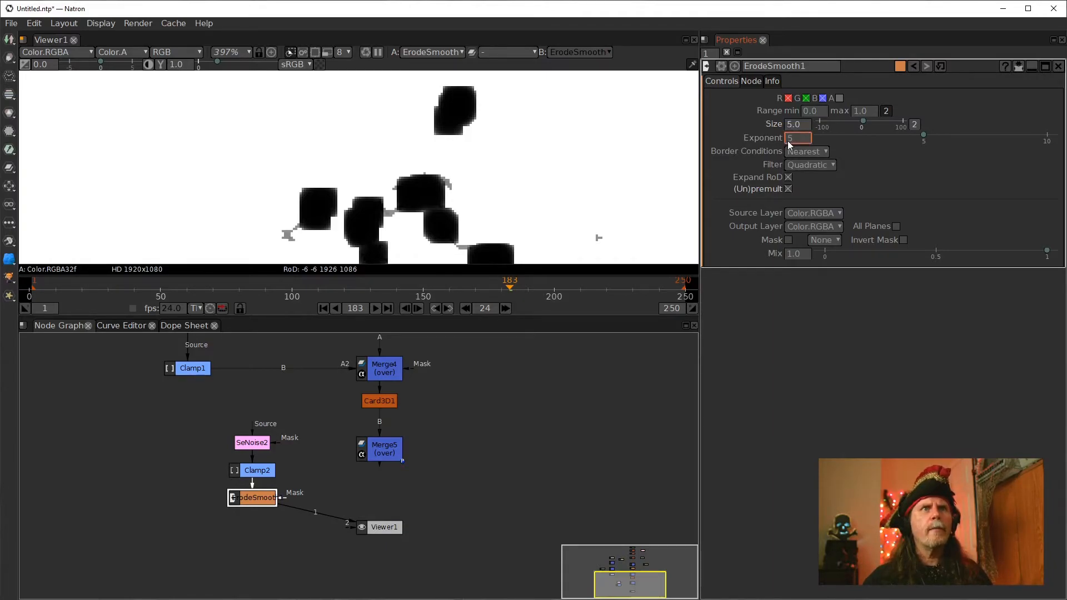
scroll(788, 141, down, 1)
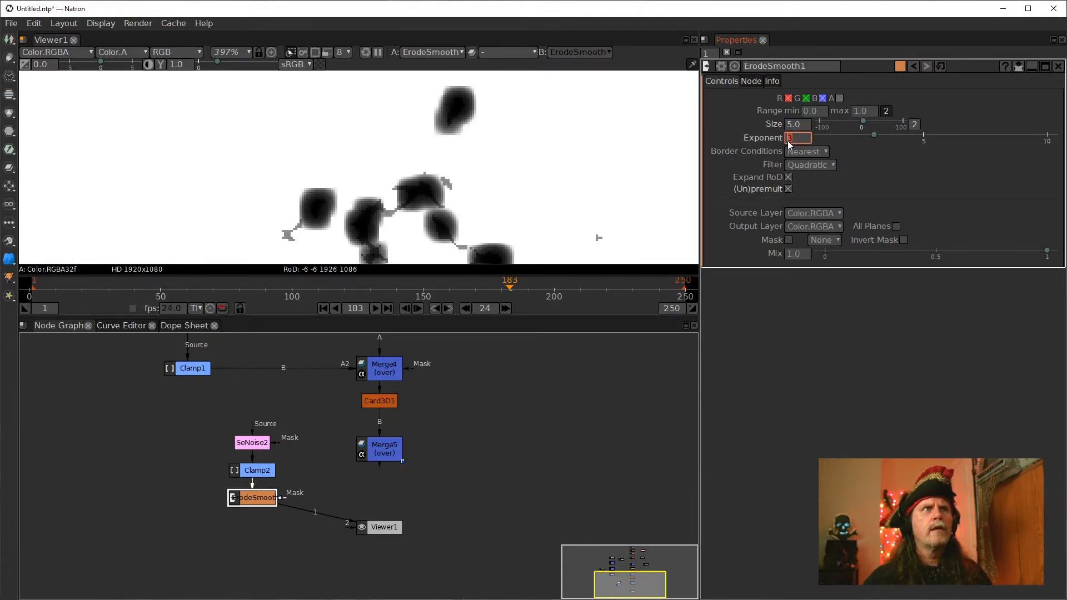
scroll(789, 141, down, 2)
scroll(788, 141, down, 1)
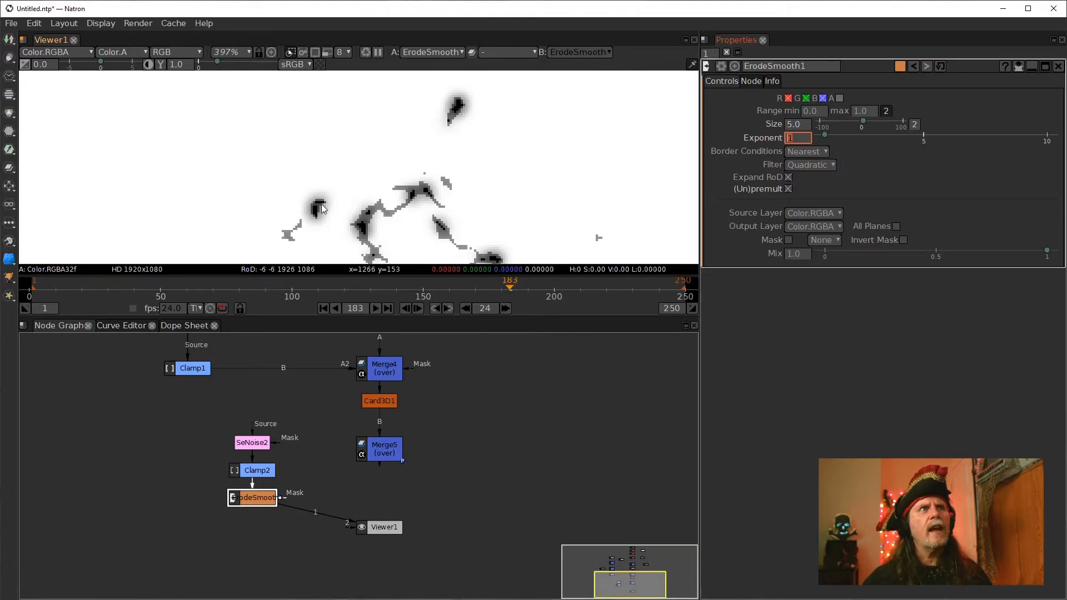
Compare the Clamp2 and ErodeSmooth outputs in the viewer at several zoom levels
click(259, 472)
key(1)
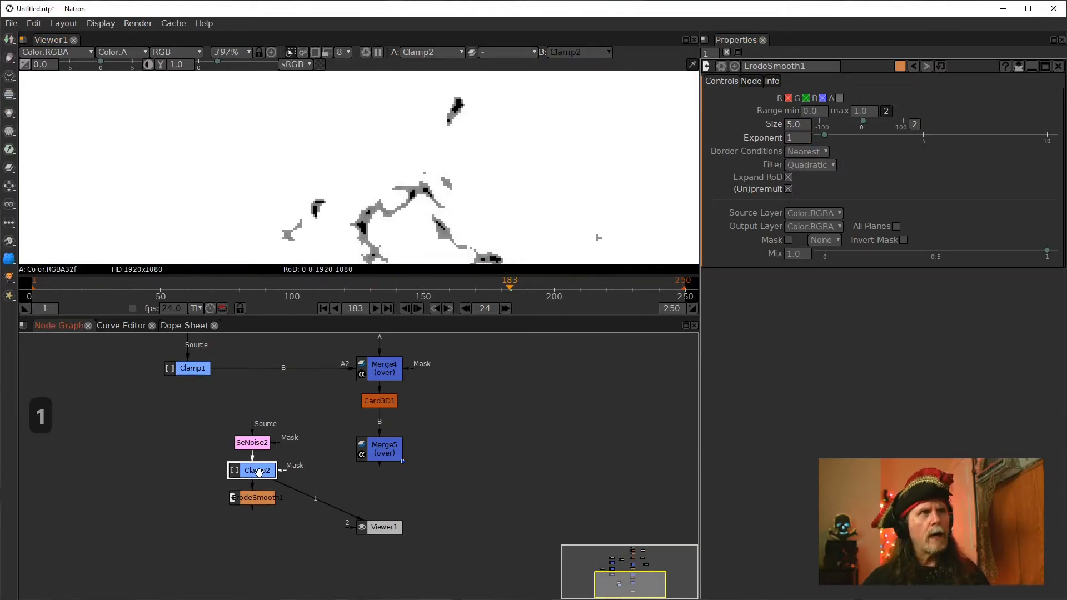
click(254, 499)
key(1)
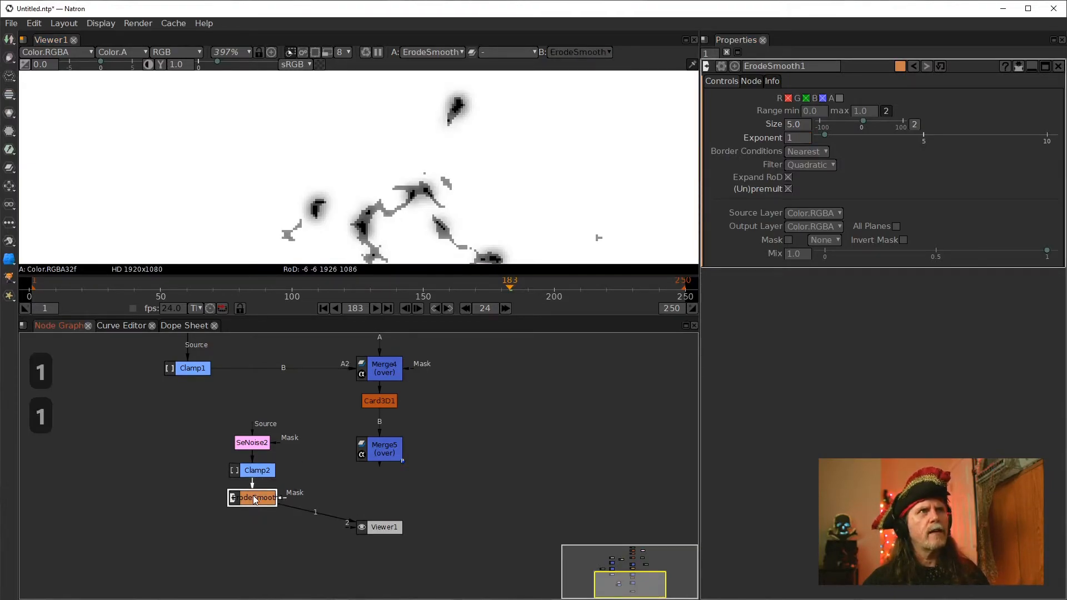
scroll(458, 194, down, 10)
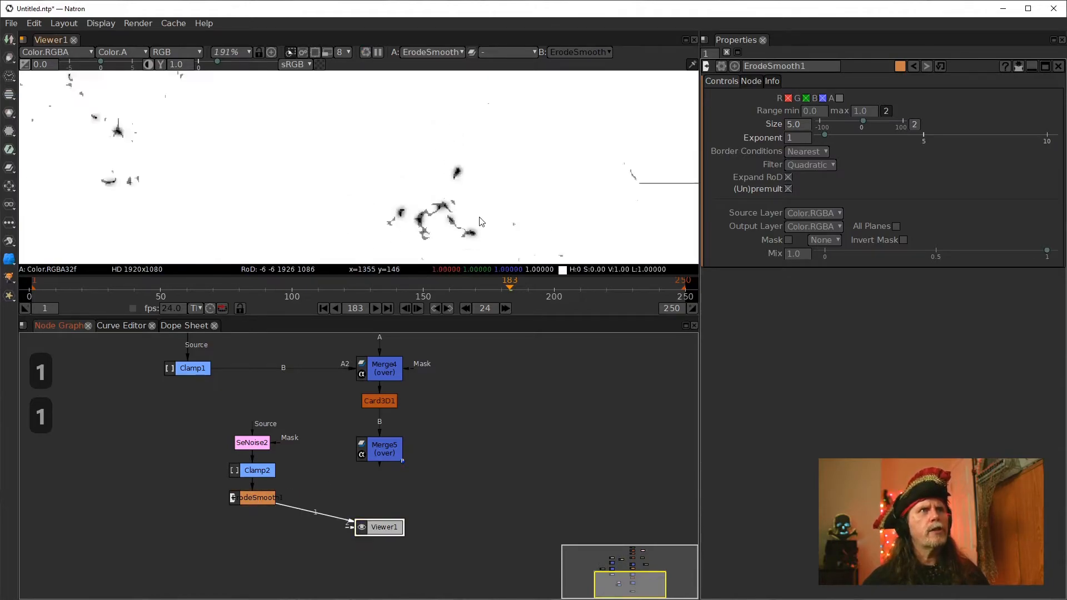
scroll(458, 194, down, 3)
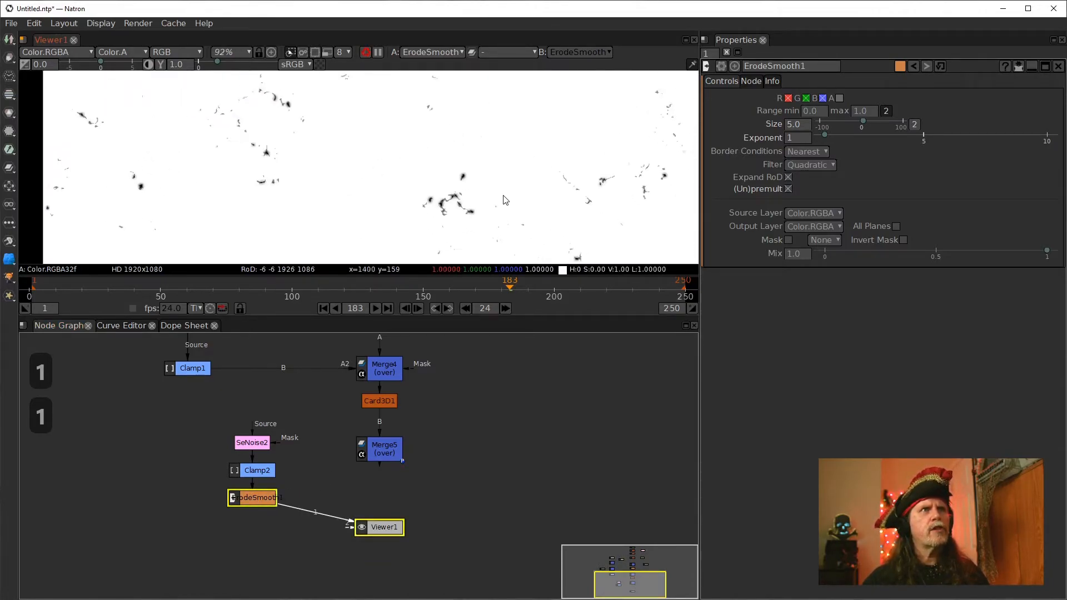
scroll(507, 185, up, 2)
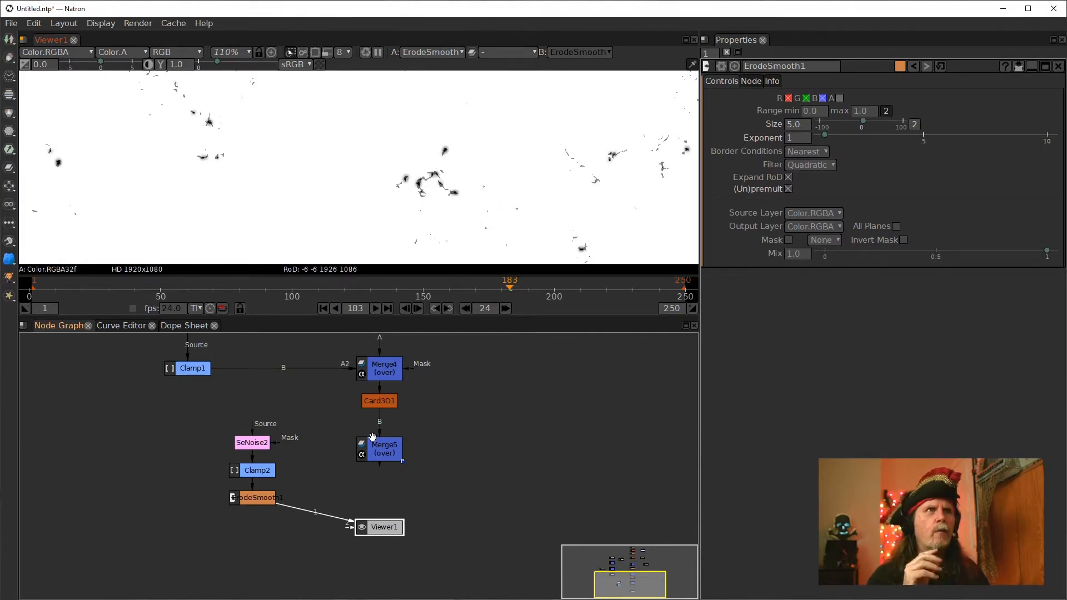
scroll(542, 141, up, 10)
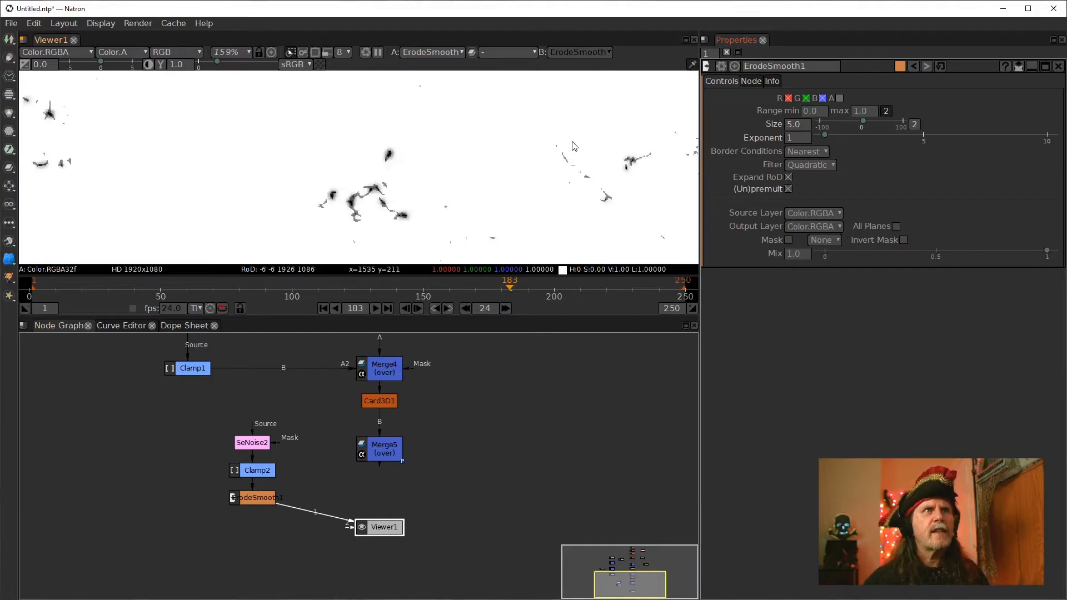
scroll(542, 141, up, 7)
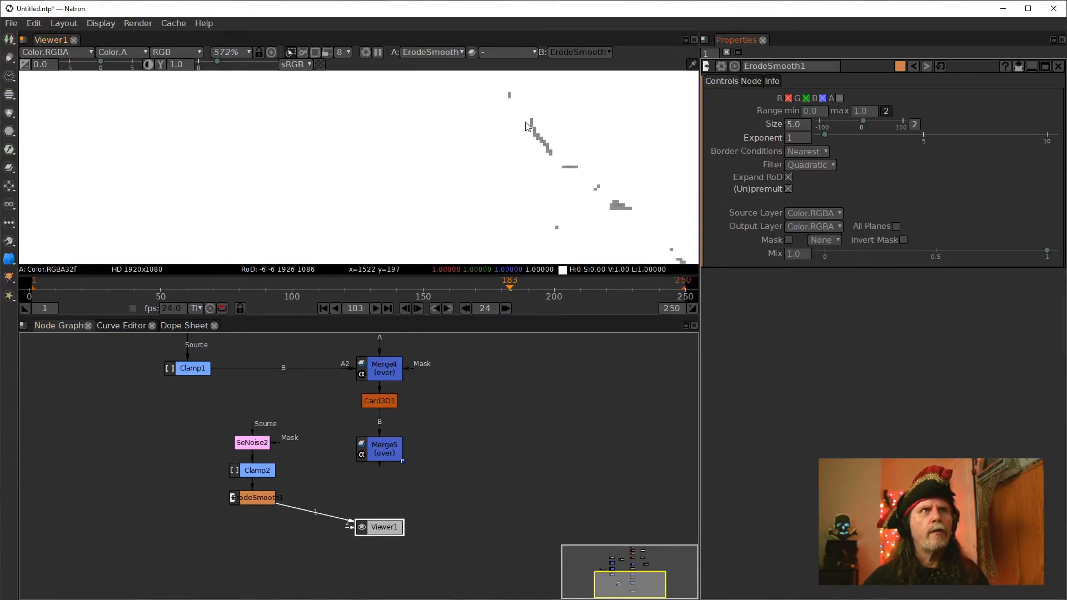
scroll(530, 168, down, 2)
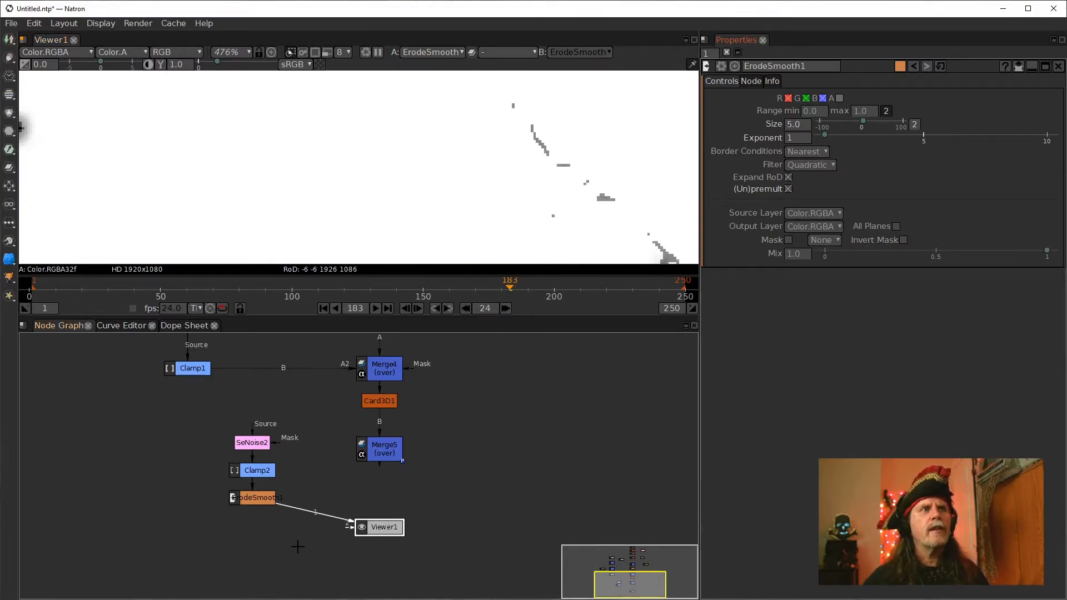
Add a FastBlur_GL node after ErodeSmooth and display its output in the viewer
click(267, 499)
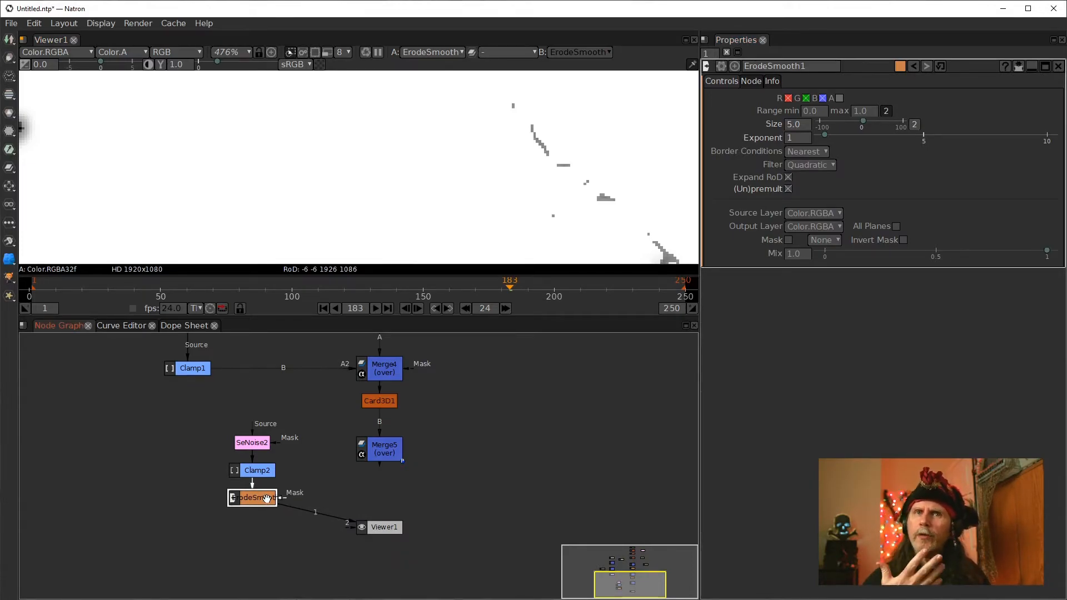
key(Tab)
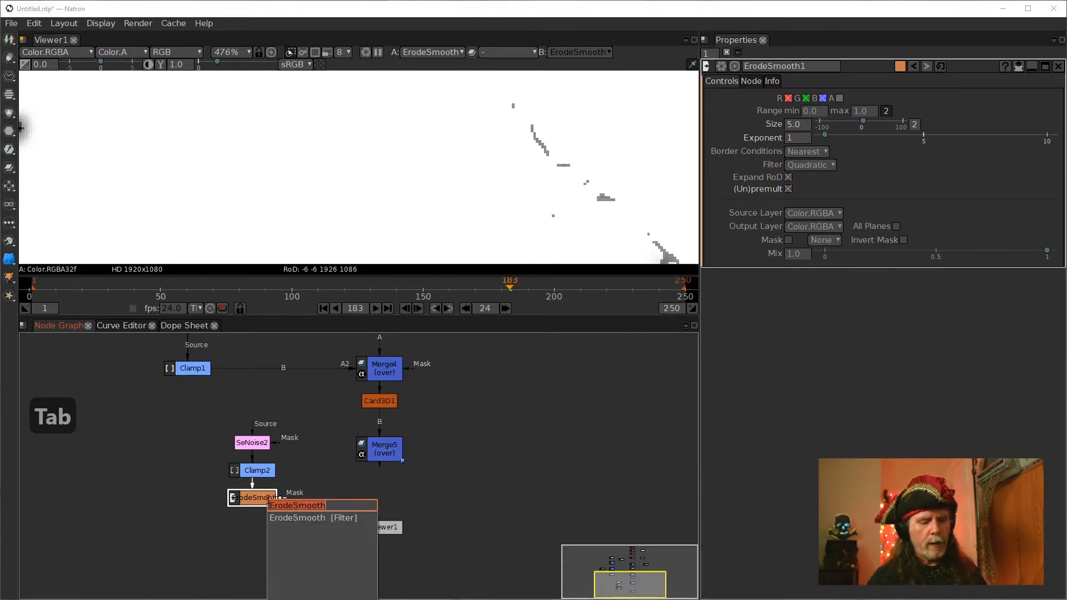
text(fast)
key(Down)
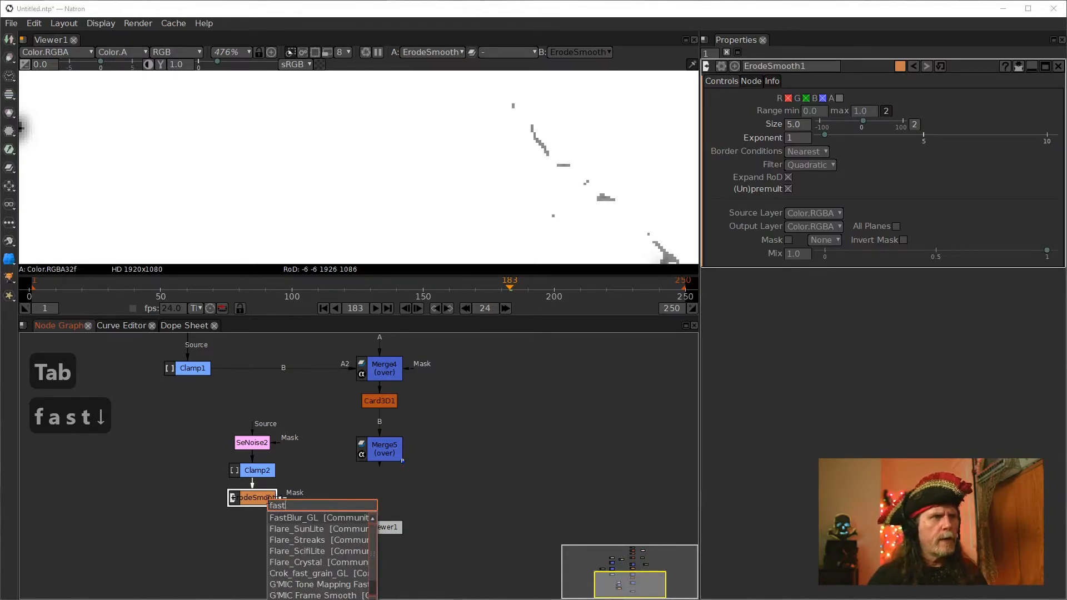
key(Return)
drag(255, 526, 314, 501)
scroll(498, 199, down, 4)
drag(509, 197, 419, 172)
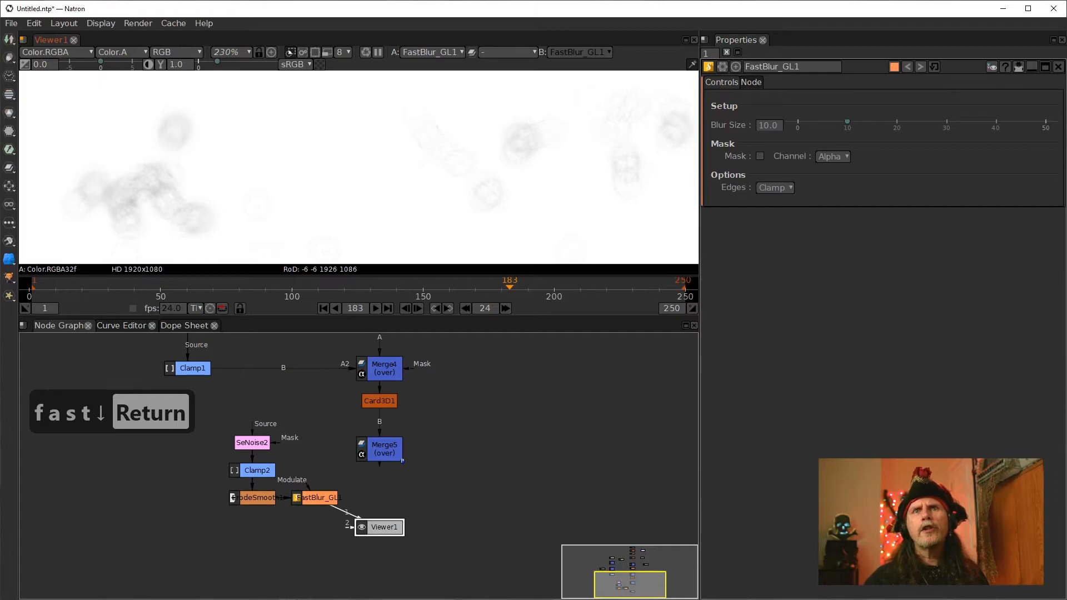
Set the FastBlur_GL1 Blur Size to 4
scroll(542, 159, down, 2)
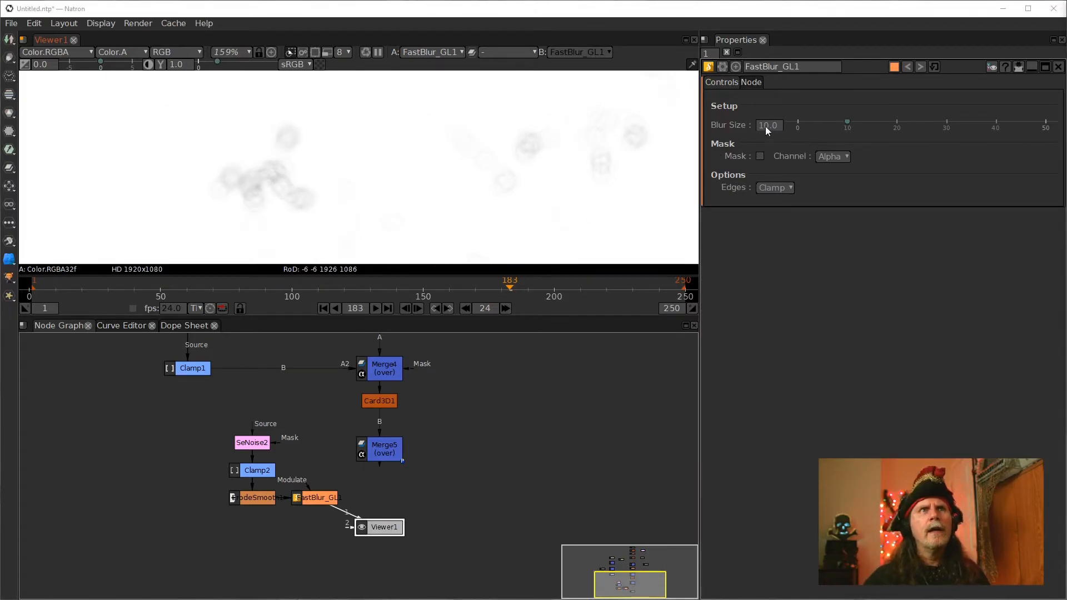
scroll(763, 125, down, 2)
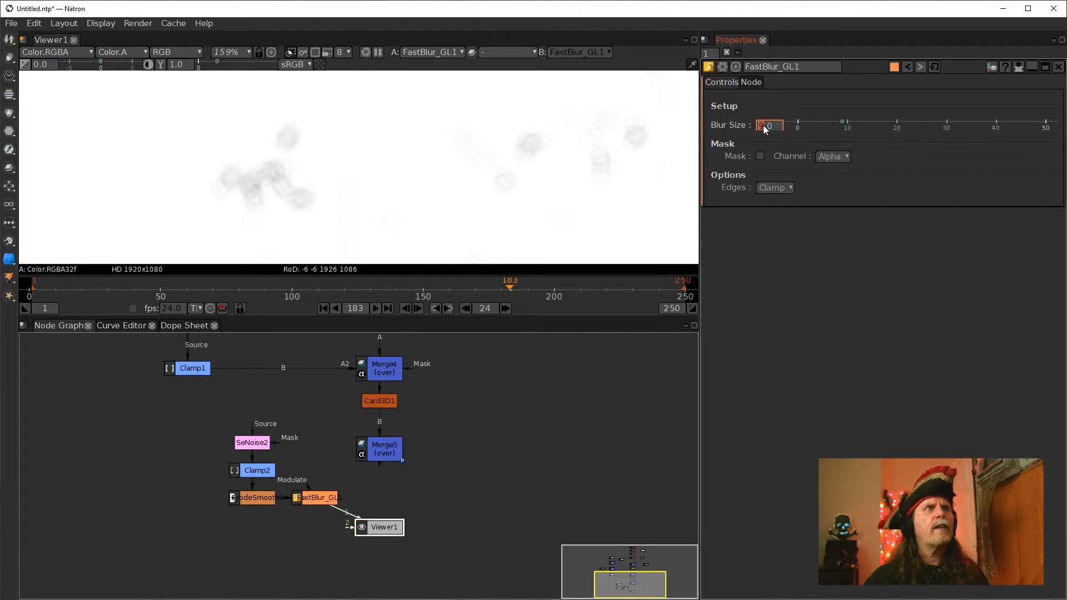
scroll(763, 125, down, 3)
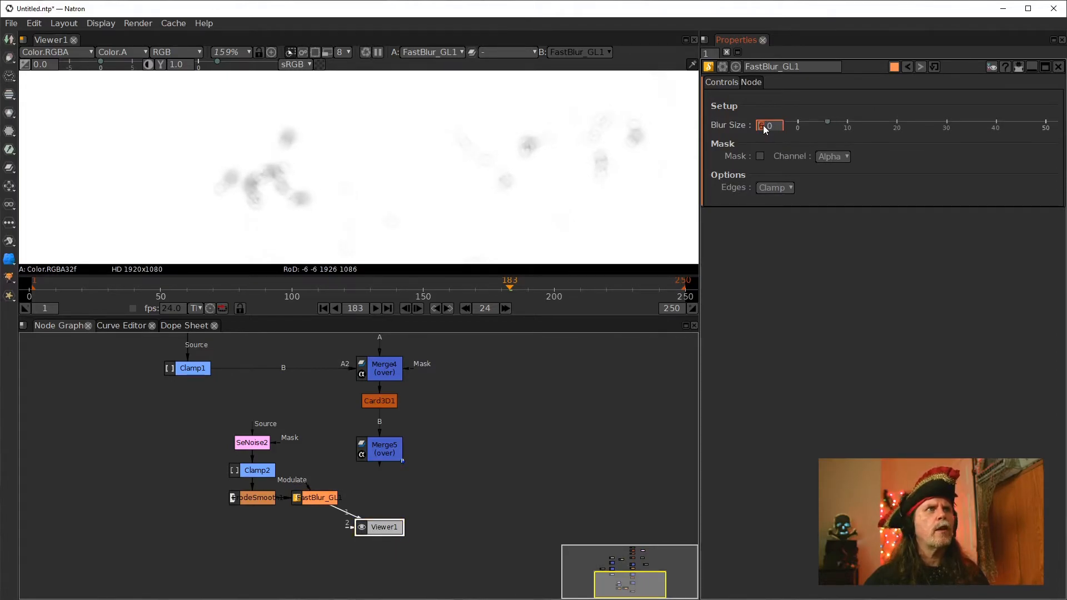
scroll(763, 125, down, 1)
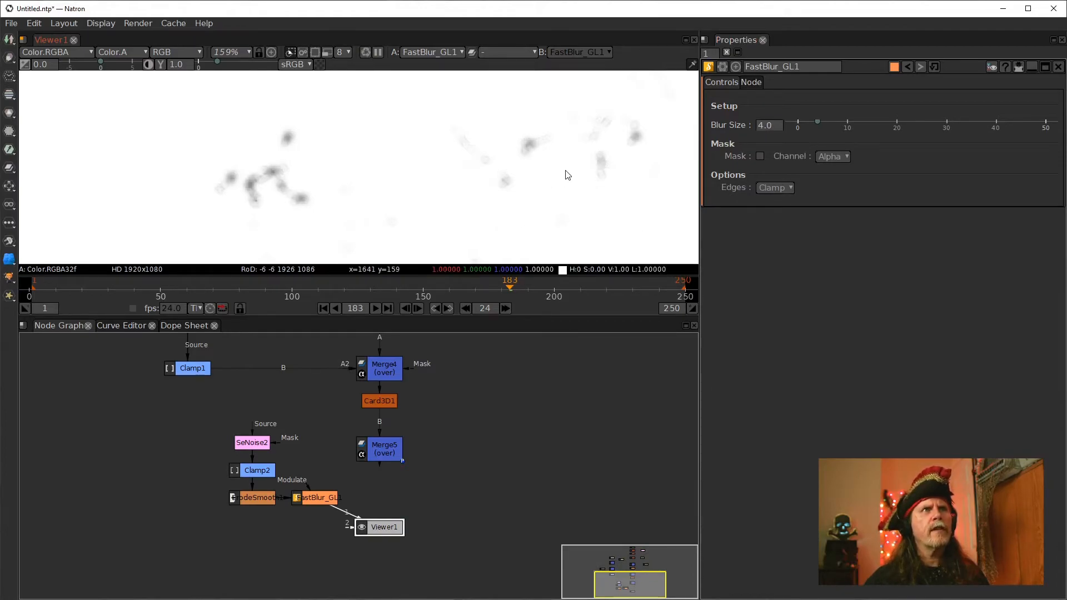
Examine the blurred noise specks closely across different areas of the frame
drag(563, 171, 494, 215)
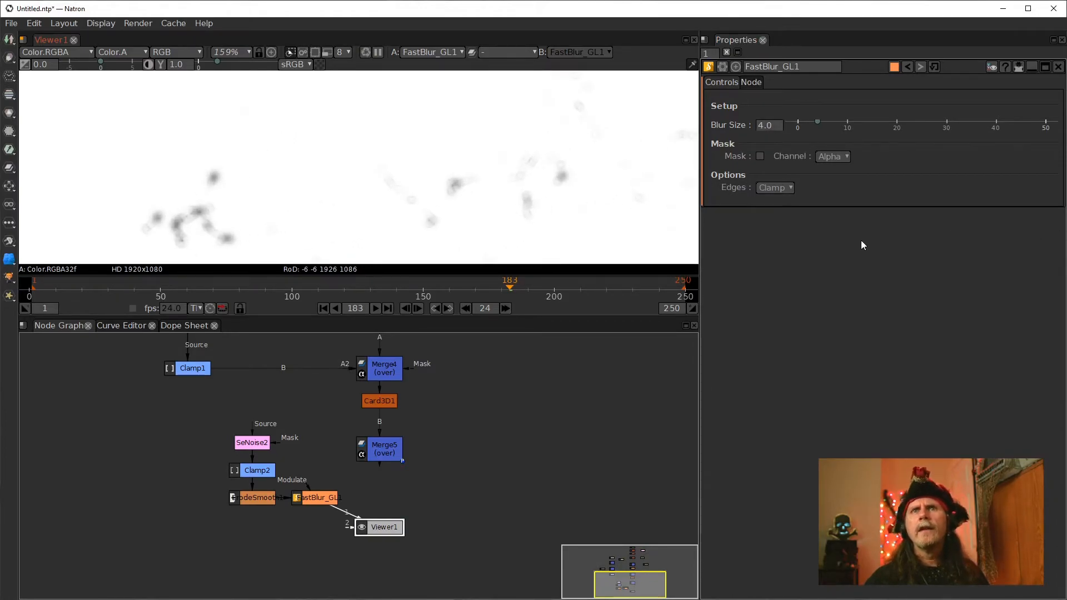
scroll(348, 170, down, 4)
drag(328, 163, 407, 162)
scroll(410, 166, up, 3)
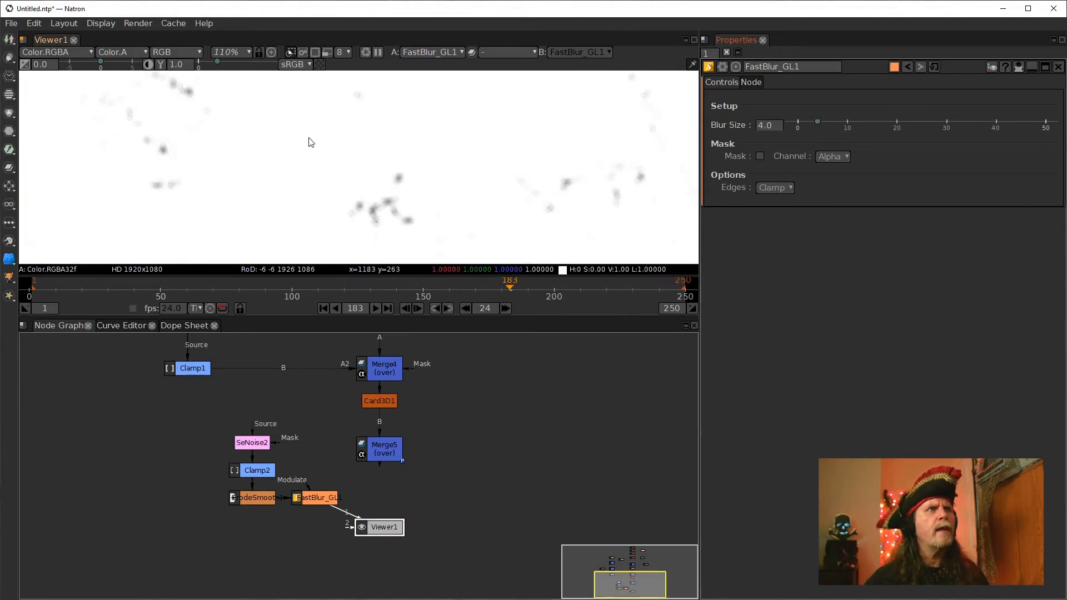
scroll(362, 161, up, 3)
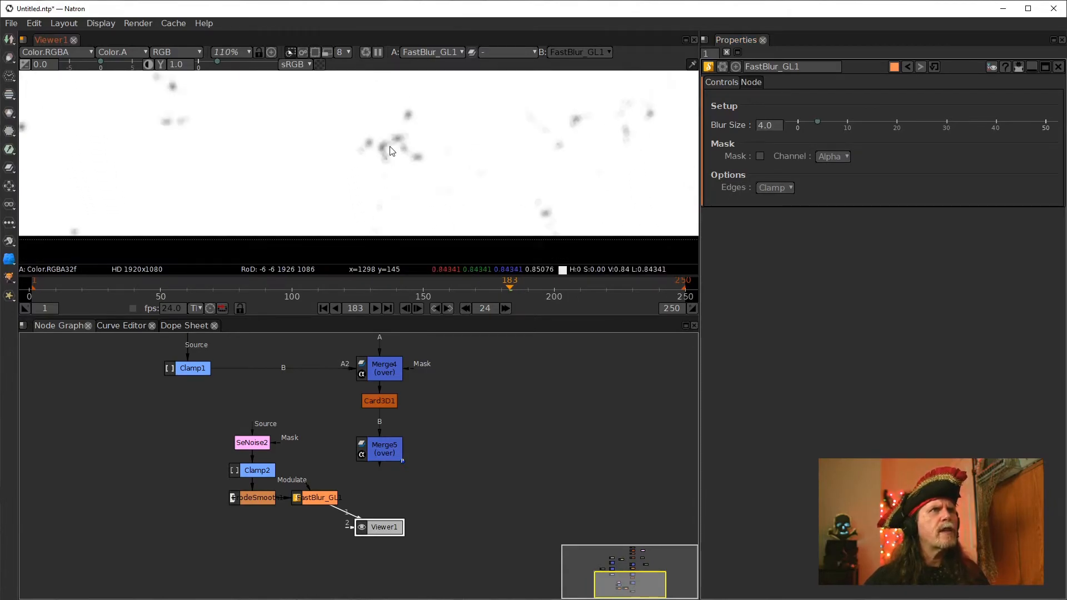
scroll(345, 127, up, 5)
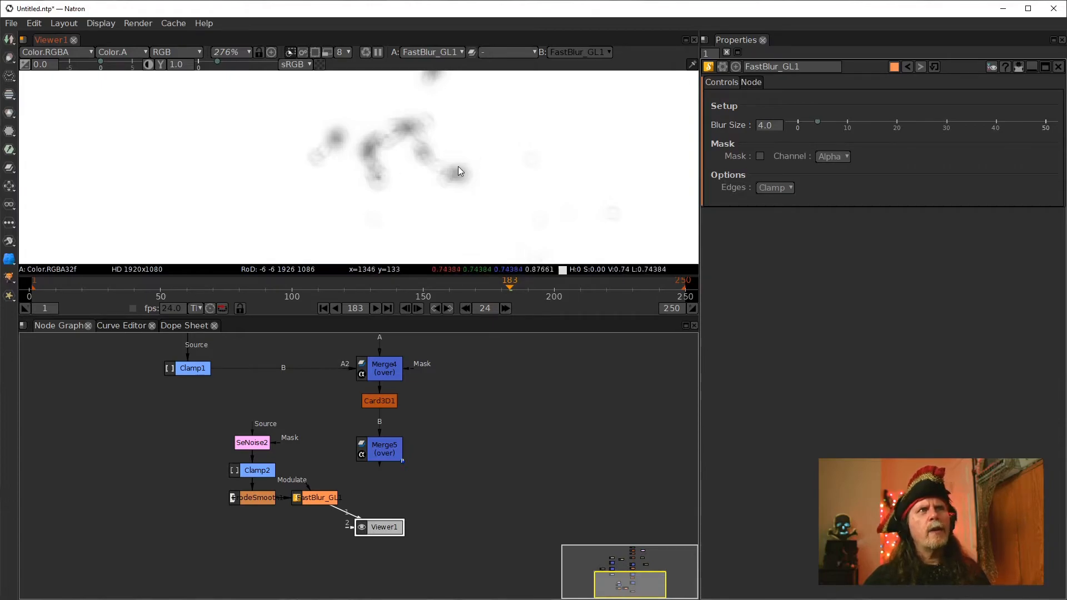
scroll(319, 147, down, 3)
drag(542, 167, 402, 219)
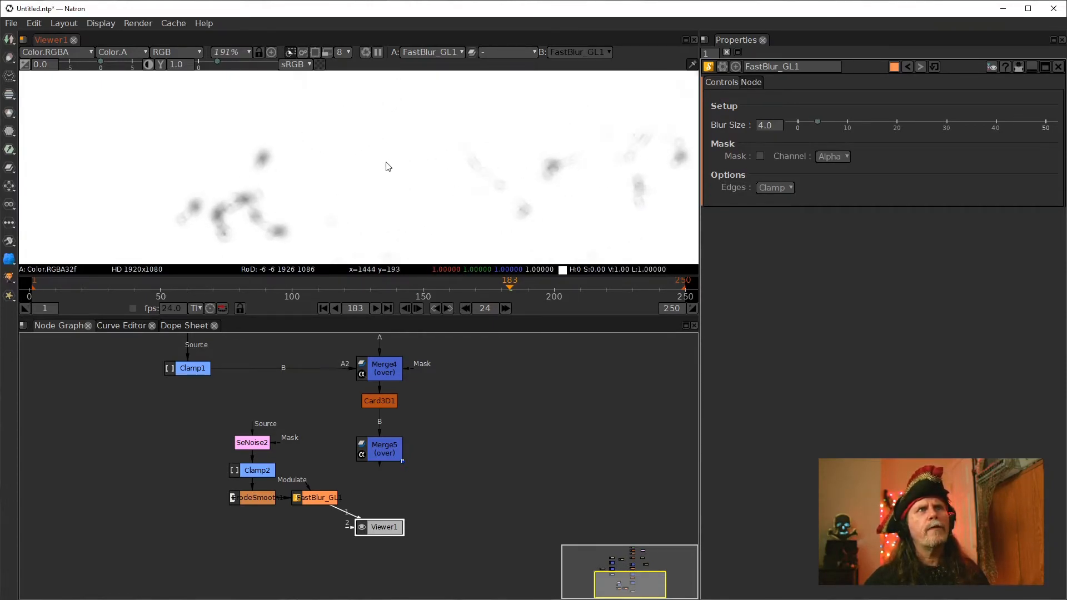
scroll(323, 161, down, 5)
drag(262, 157, 467, 189)
scroll(365, 172, down, 5)
drag(365, 172, 392, 168)
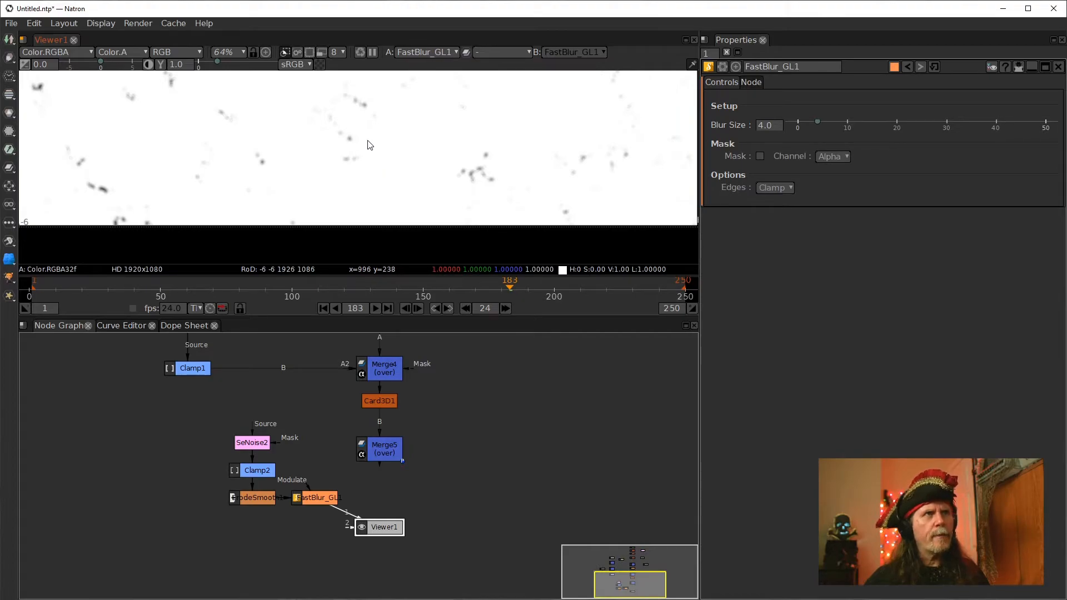
Inspect the whole blurred noise frame in a maximized viewer at fit and 100% zoom
key(f)
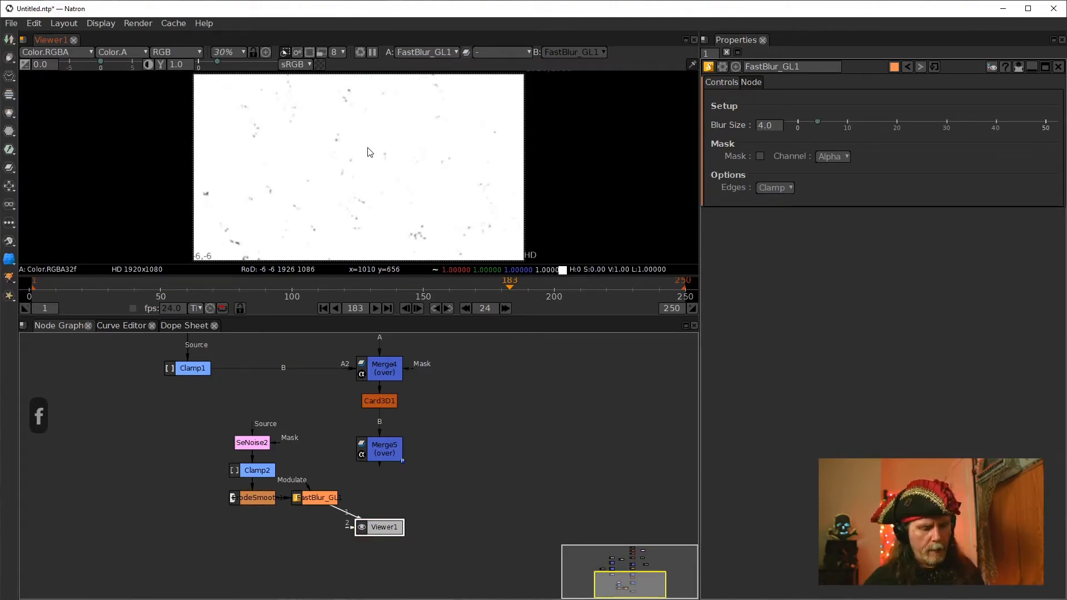
key(space)
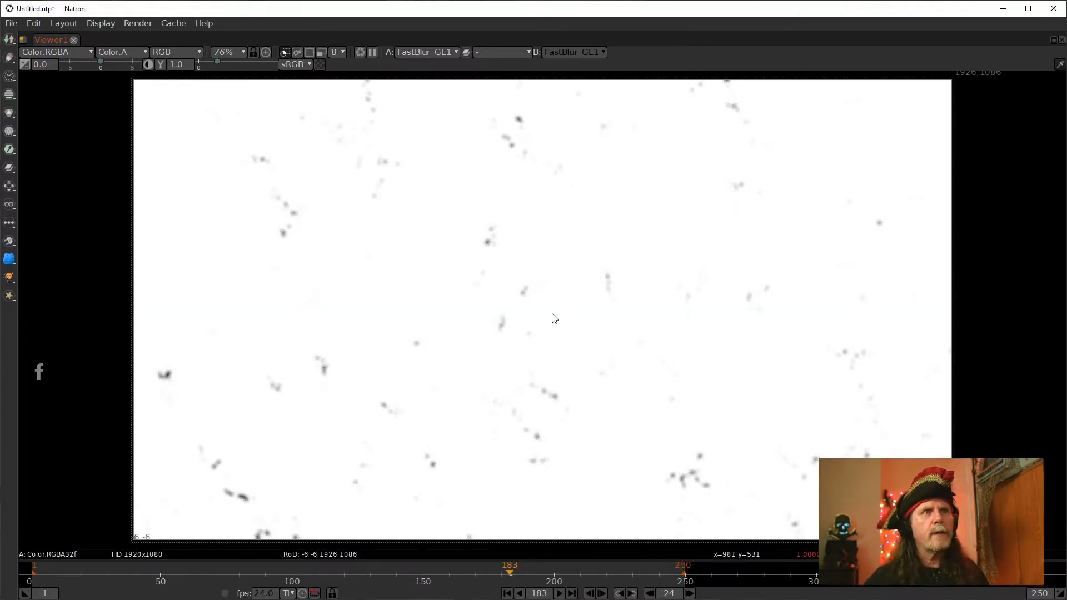
key(ctrl+1)
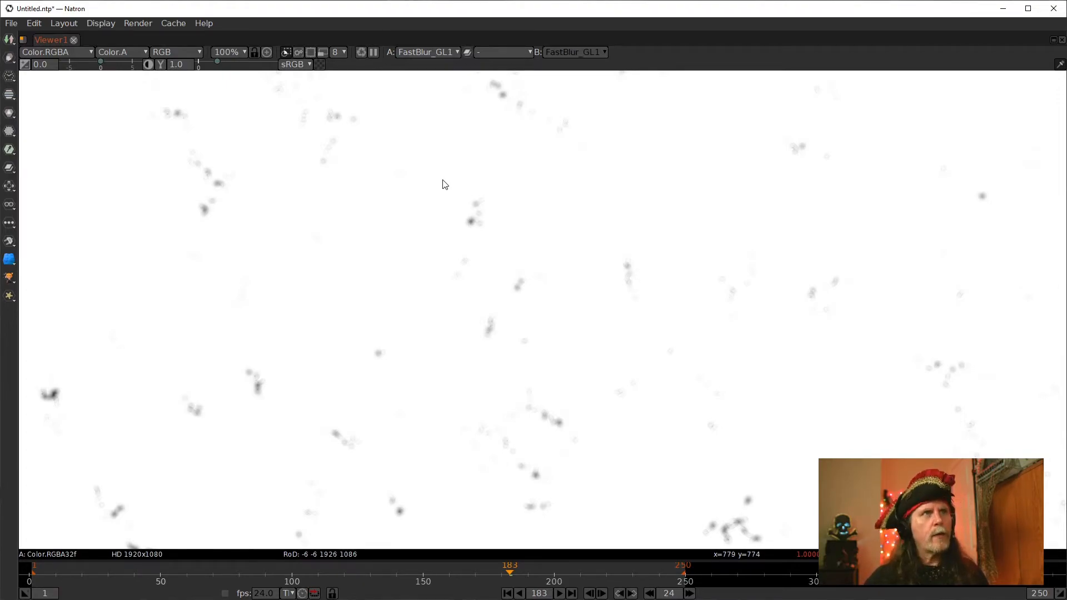
key(f)
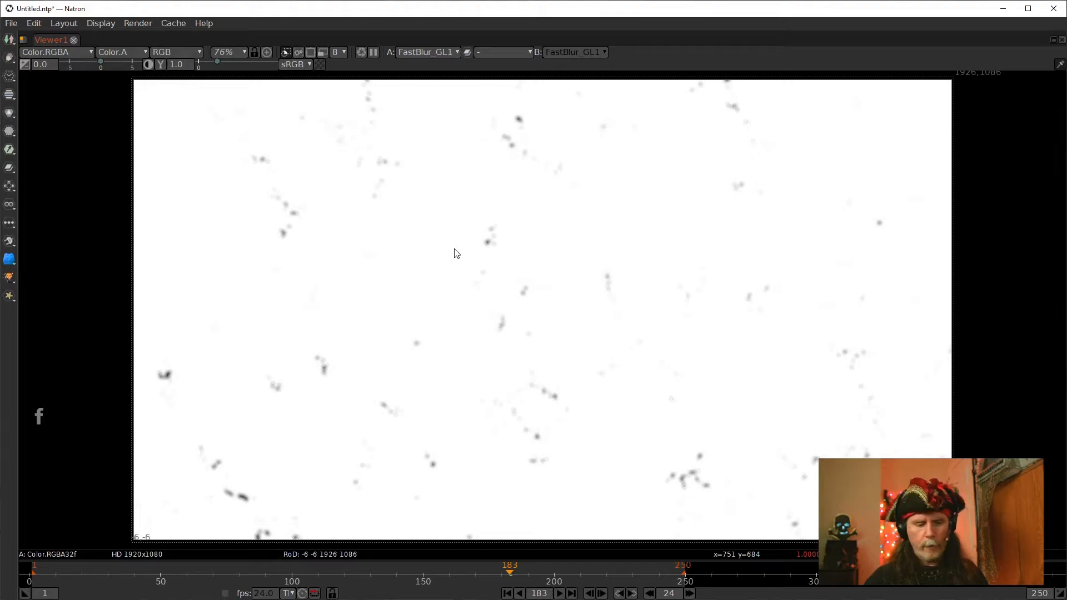
key(space)
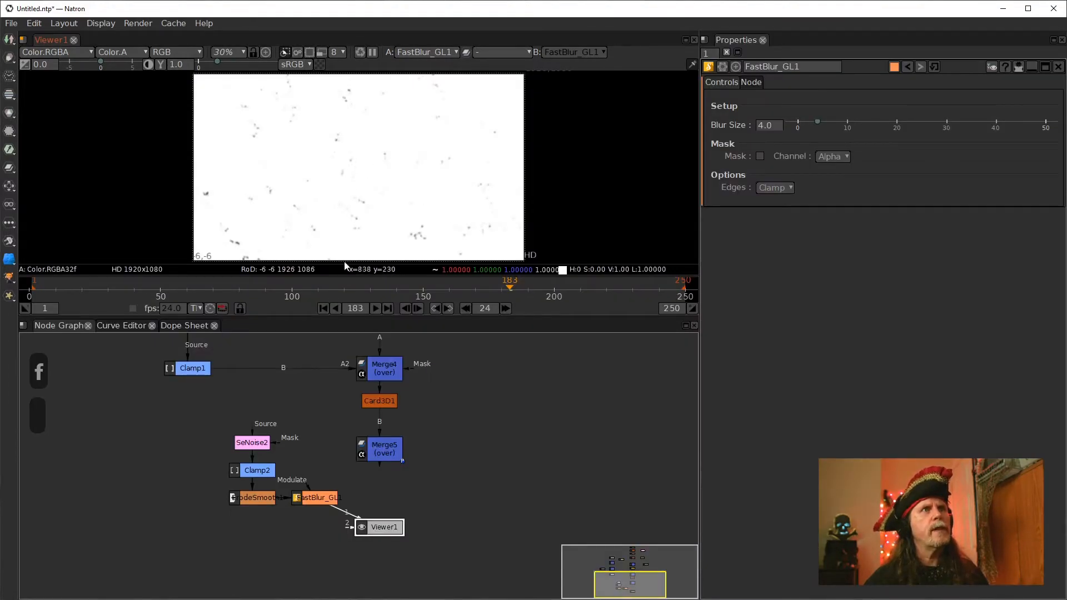
Open the SeNoise2 node's properties and play the noise animation from the first frame
double_click(251, 444)
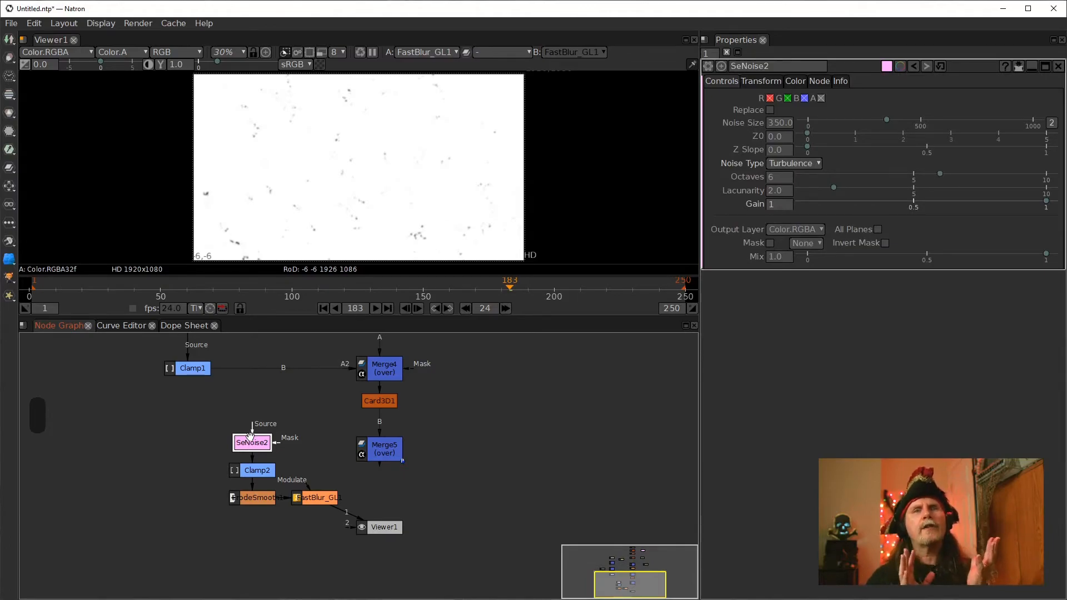
click(324, 308)
click(376, 308)
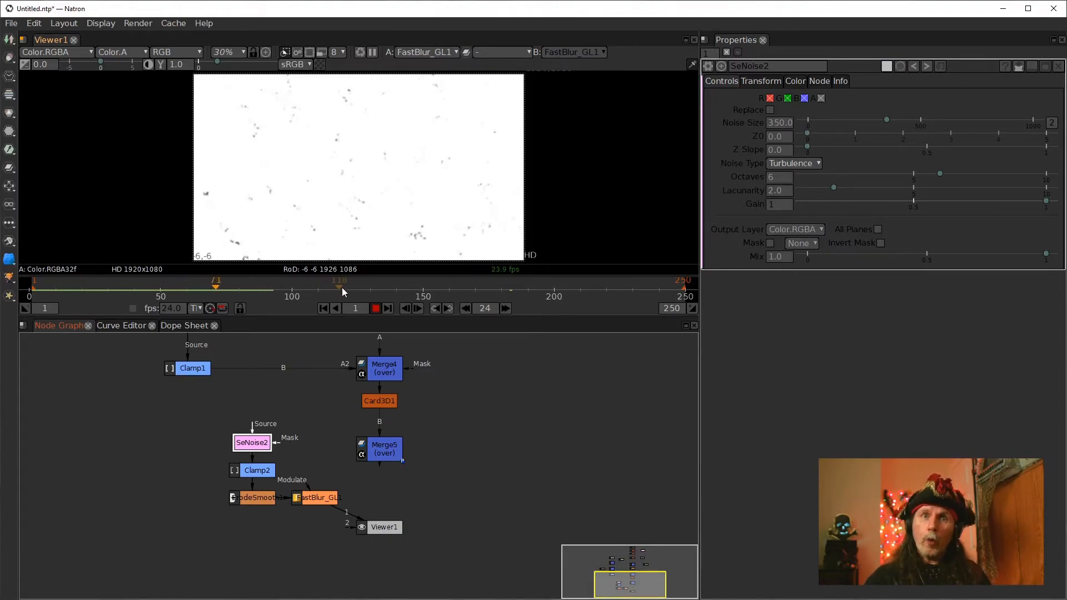
click(375, 308)
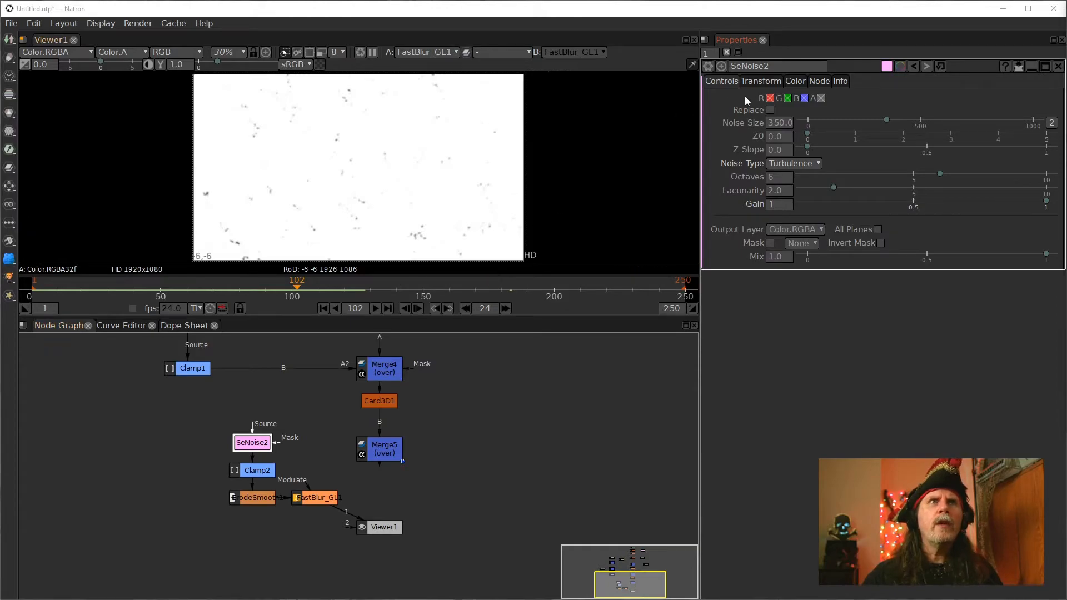
Set a keyframe on the SeNoise2 Transform Translate y value at frame 1
click(763, 81)
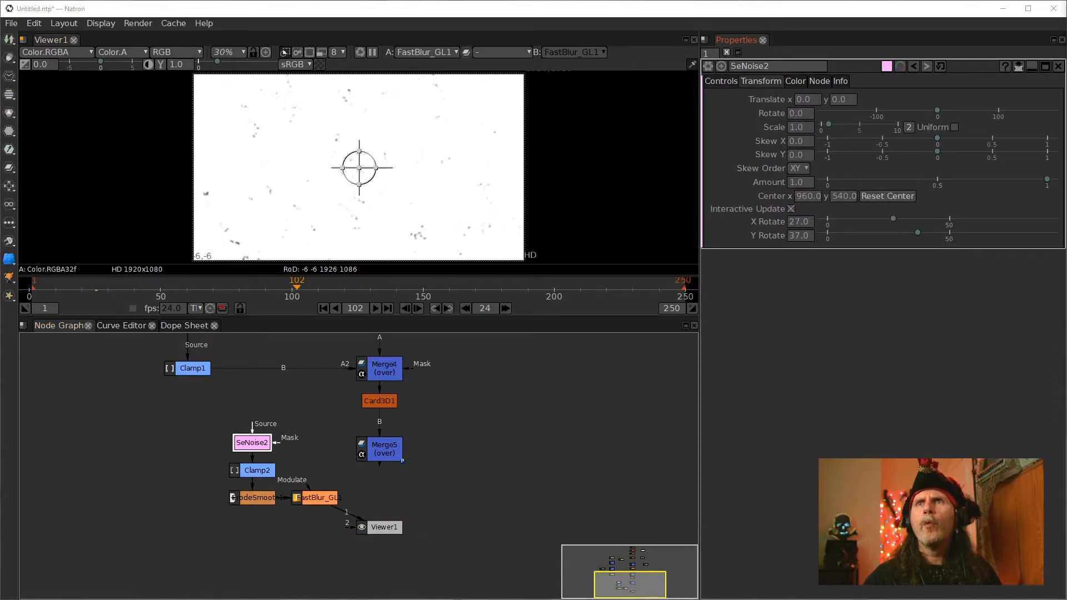
click(323, 308)
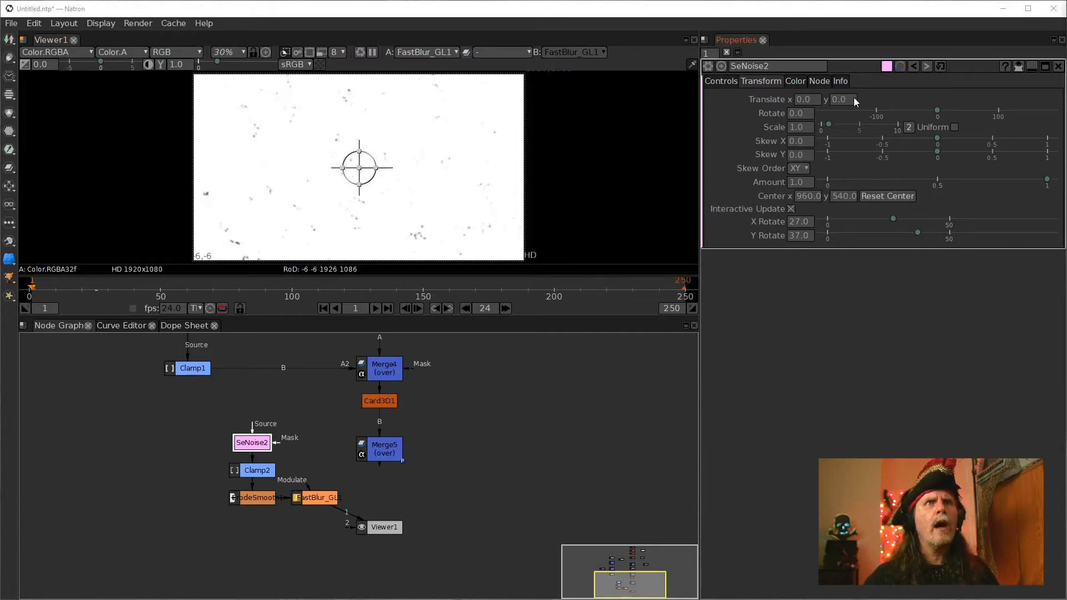
right_click(835, 99)
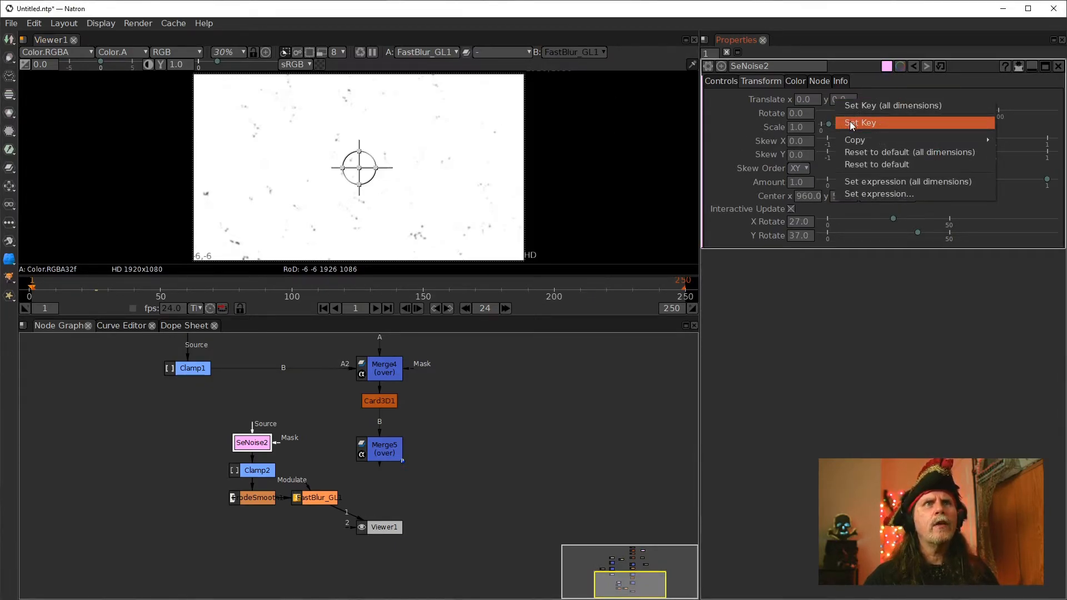
click(850, 122)
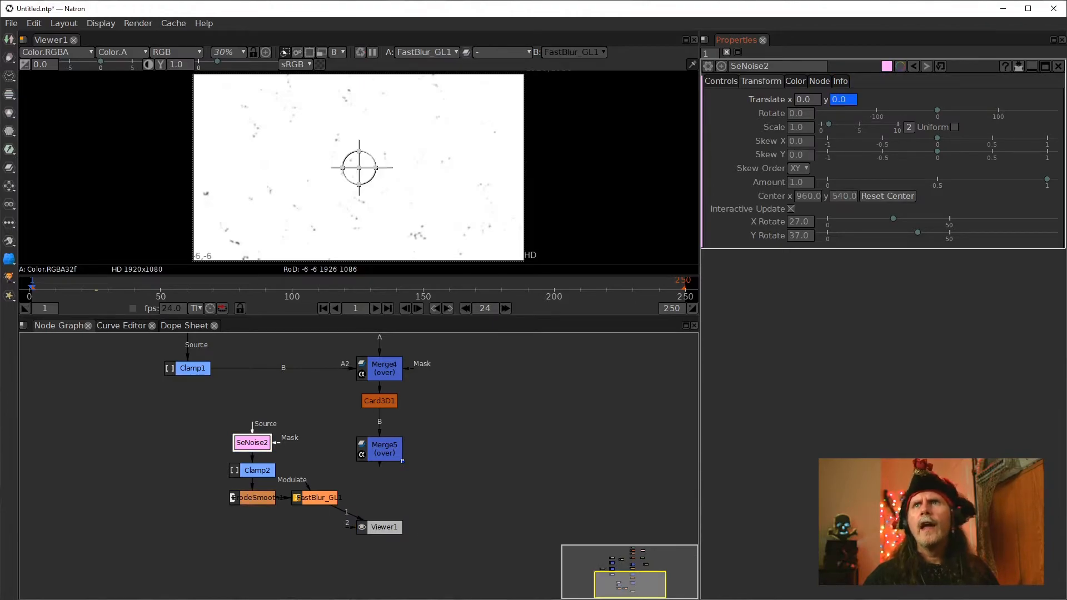
Go to frame 250 and set the SeNoise2 Translate y value to -1350
click(389, 309)
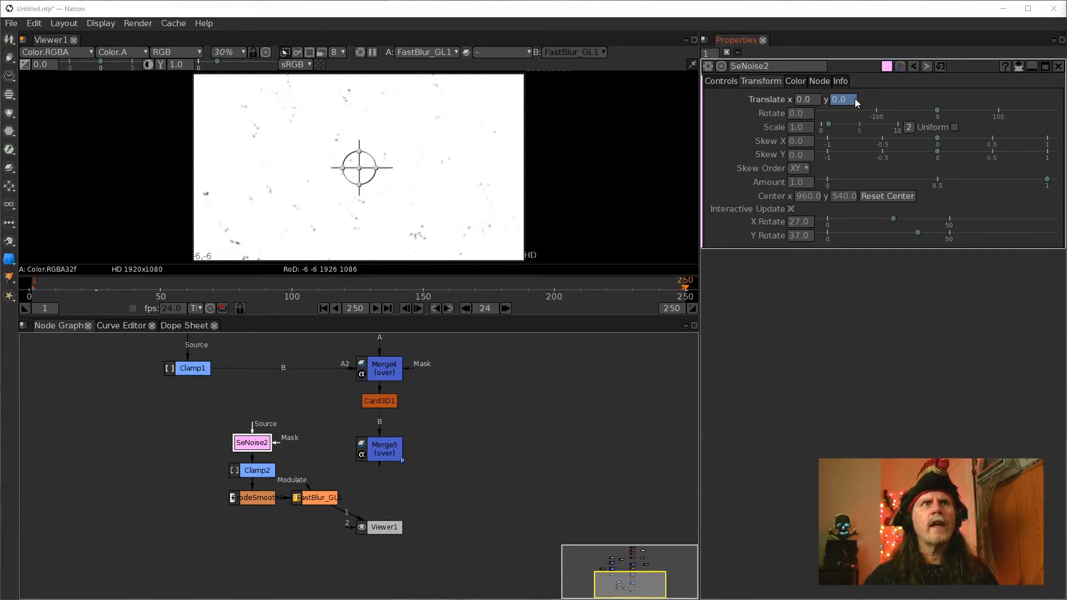
drag(851, 99, 789, 101)
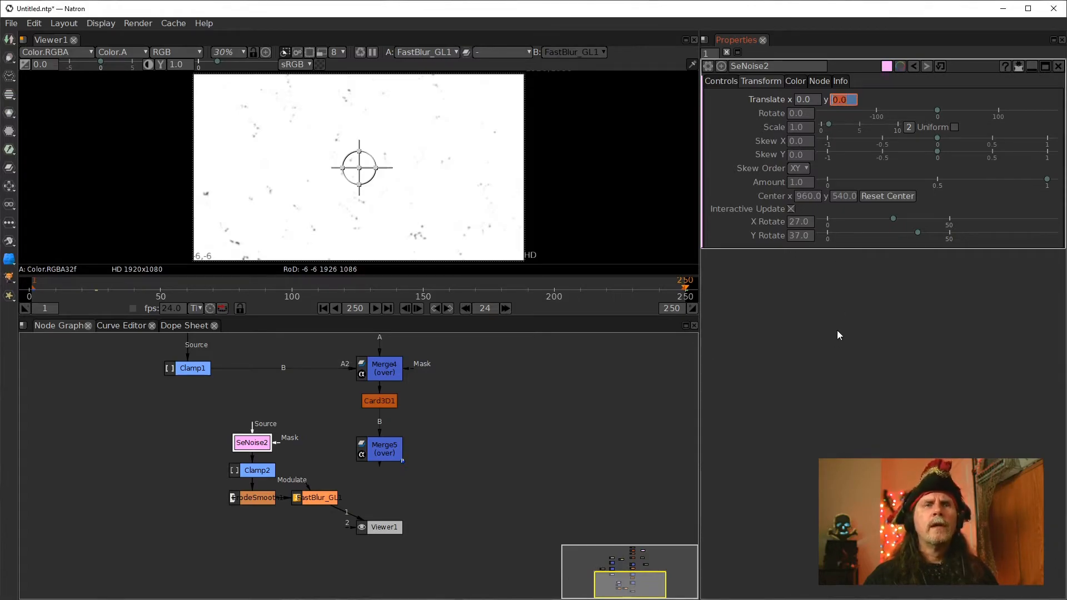
text(-13)
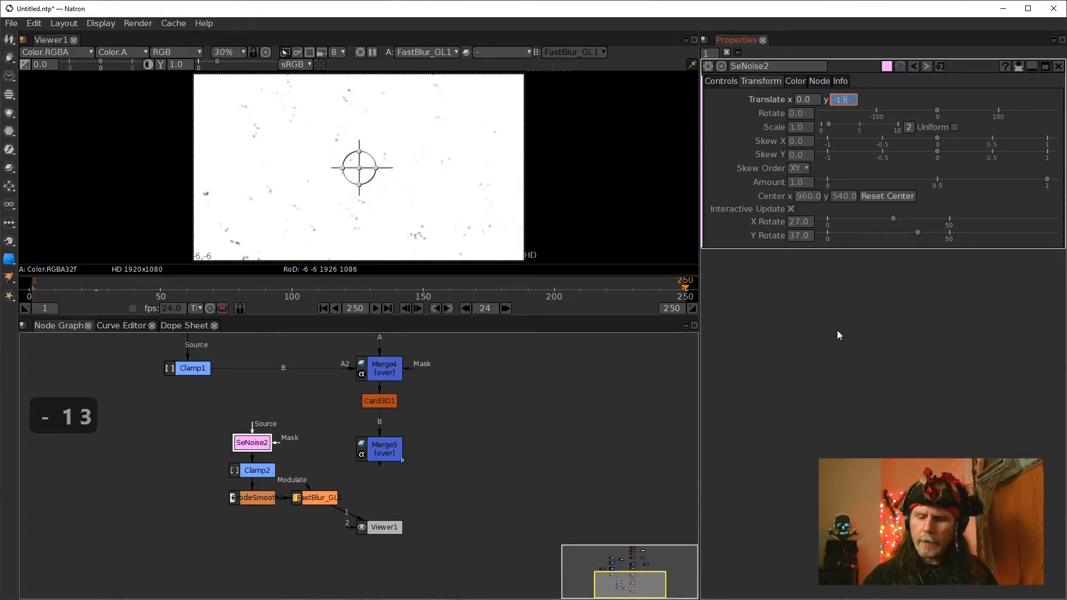
text(50)
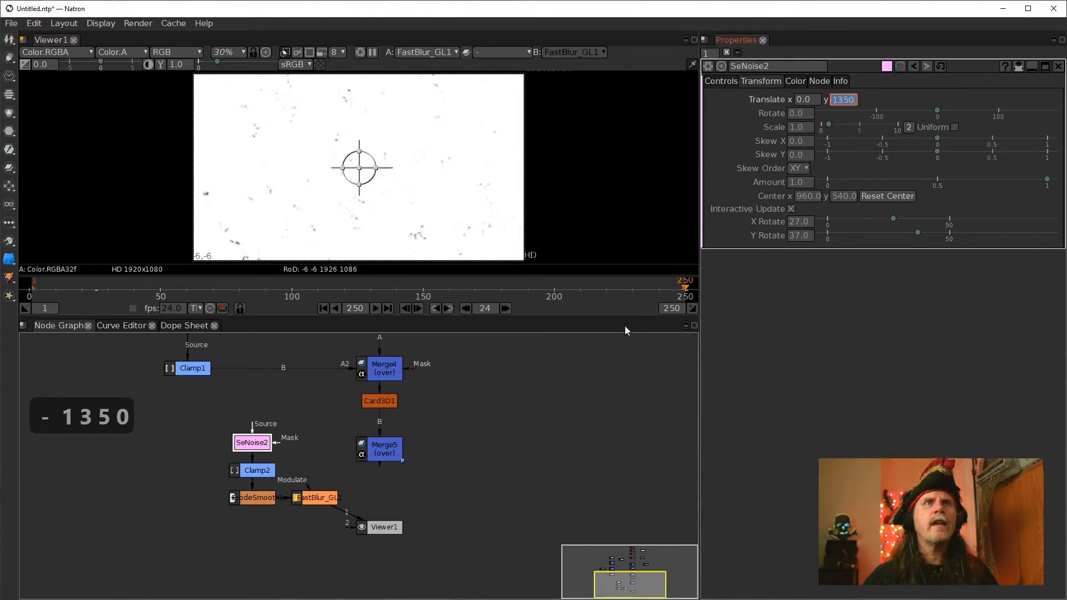
click(517, 516)
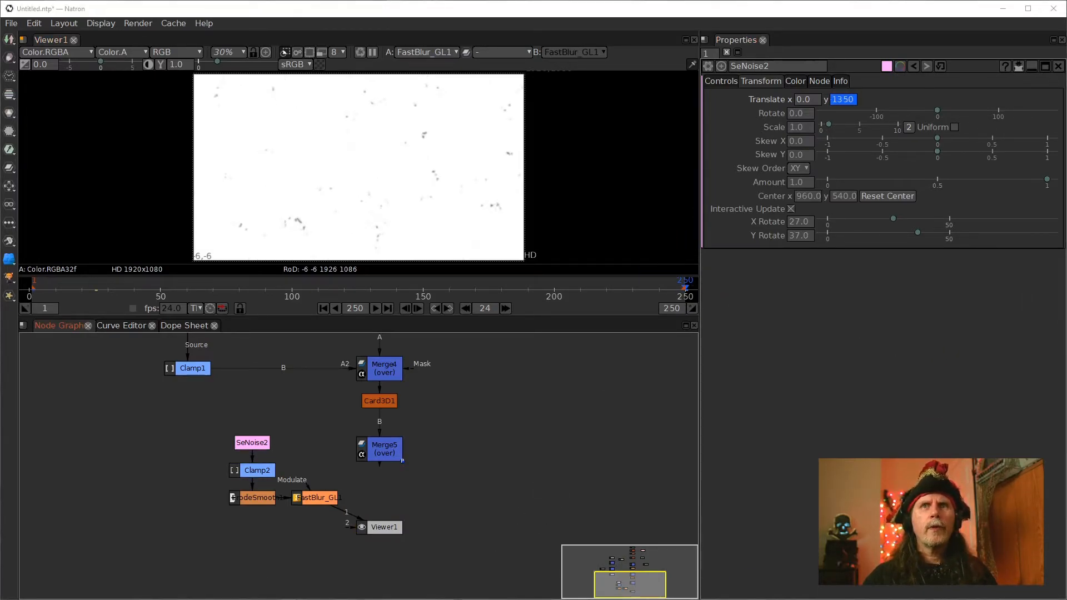
text(250)
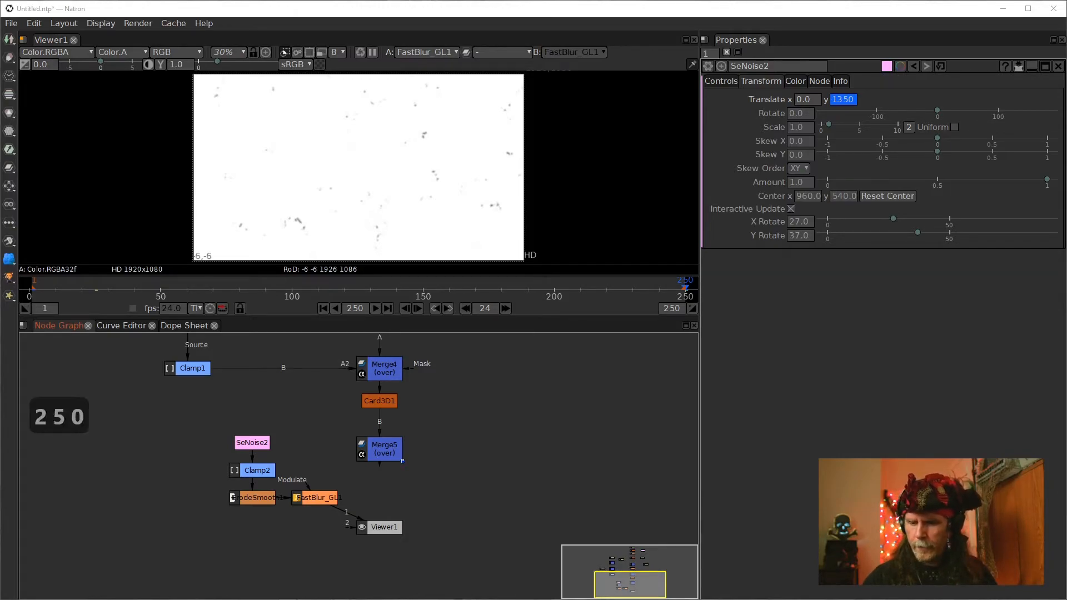
key(BackSpace)
key(BackSpace)
key(BackSpace)
key(BackSpace)
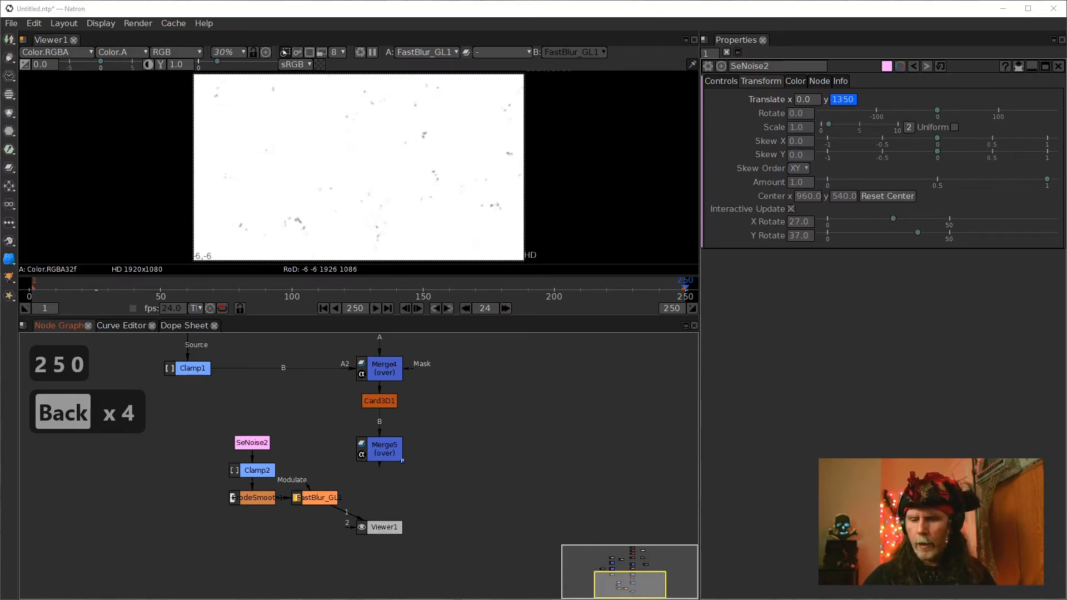
text(1350)
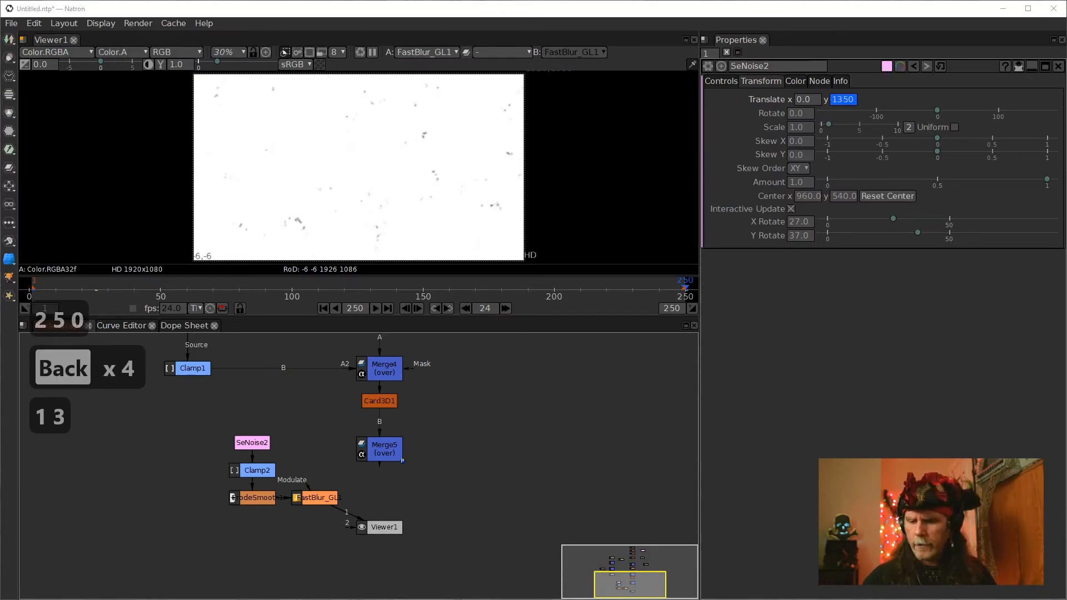
text(/250)
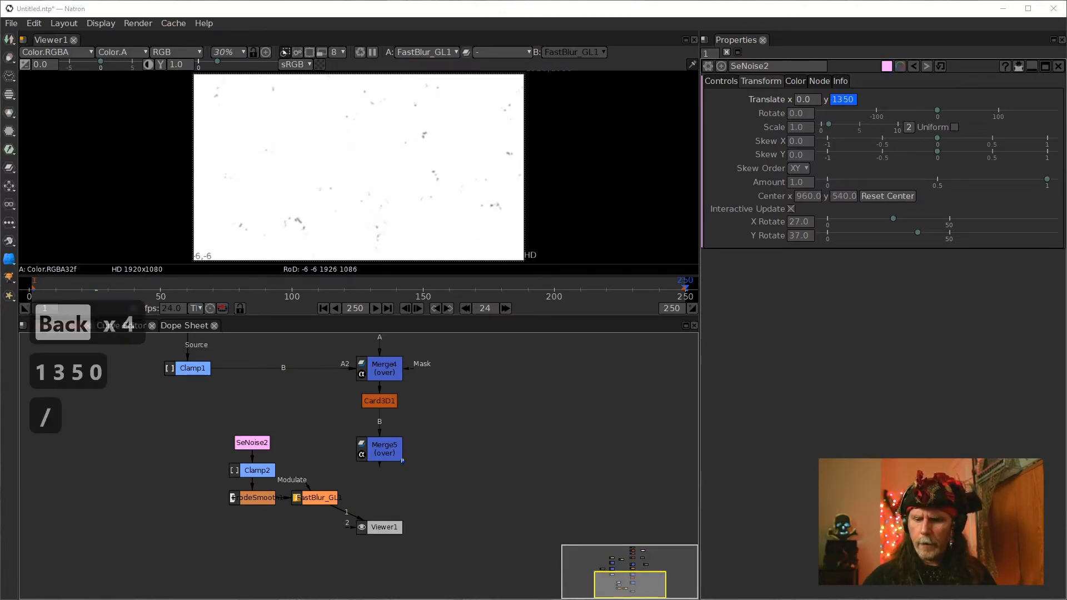
key(Return)
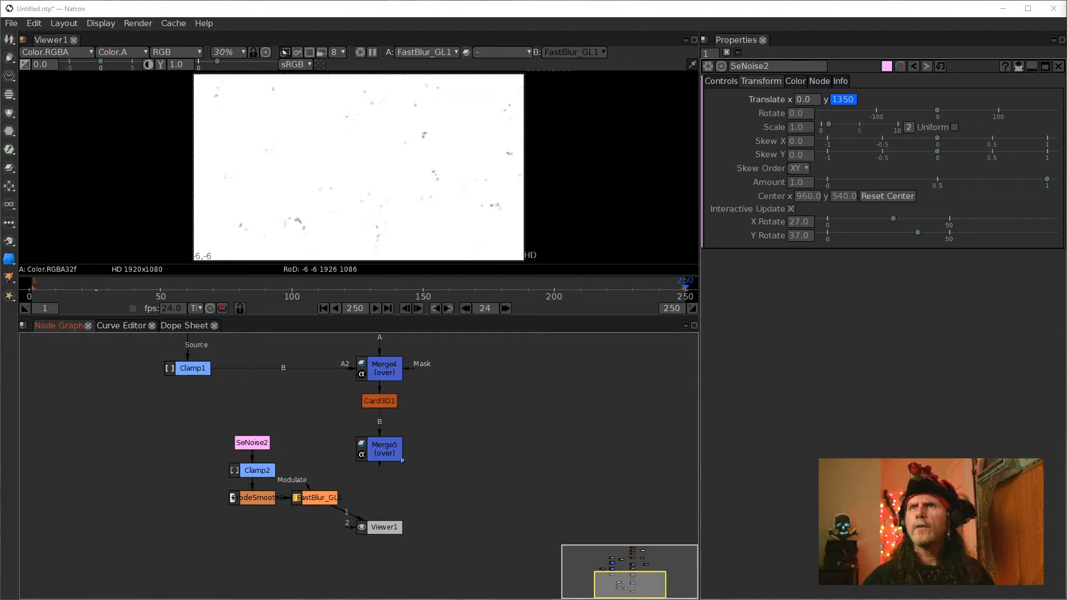
key(Right)
key(Right)
key(Right)
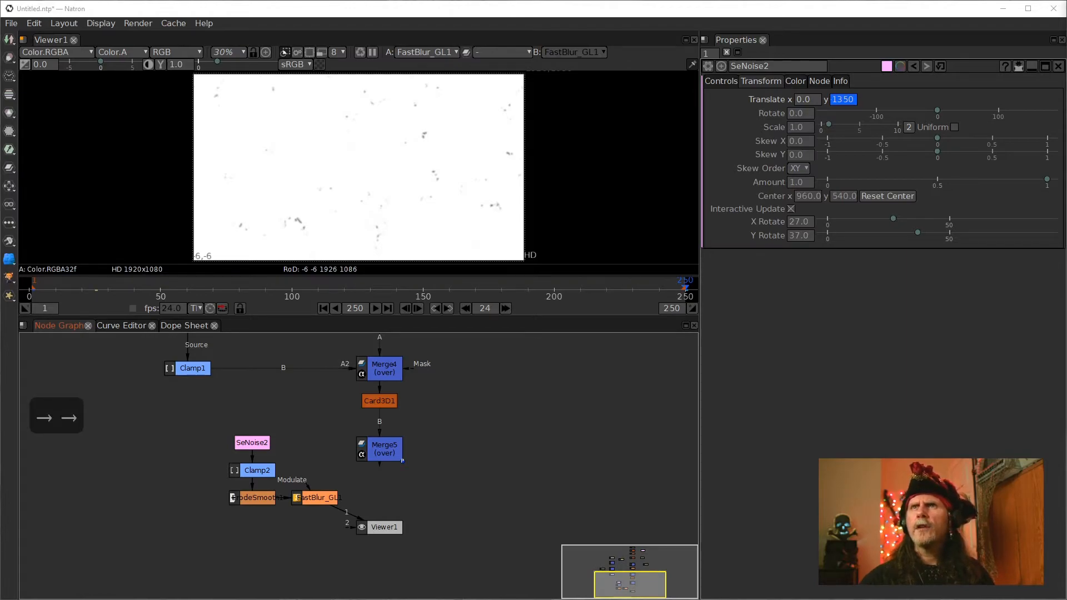
key(Right)
key(Right)
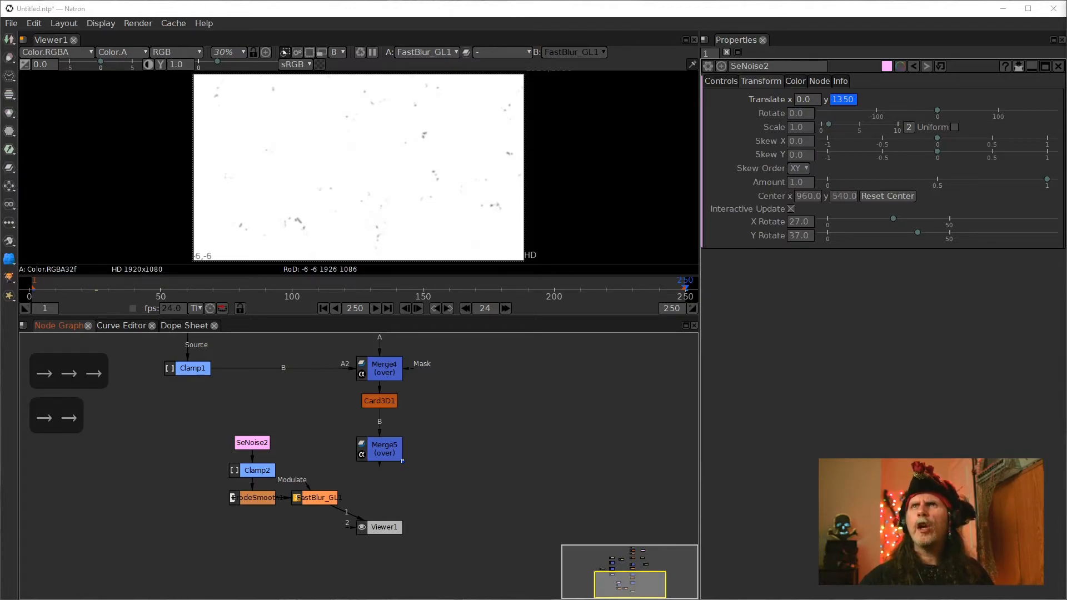
key(Left)
key(Left)
key(Left)
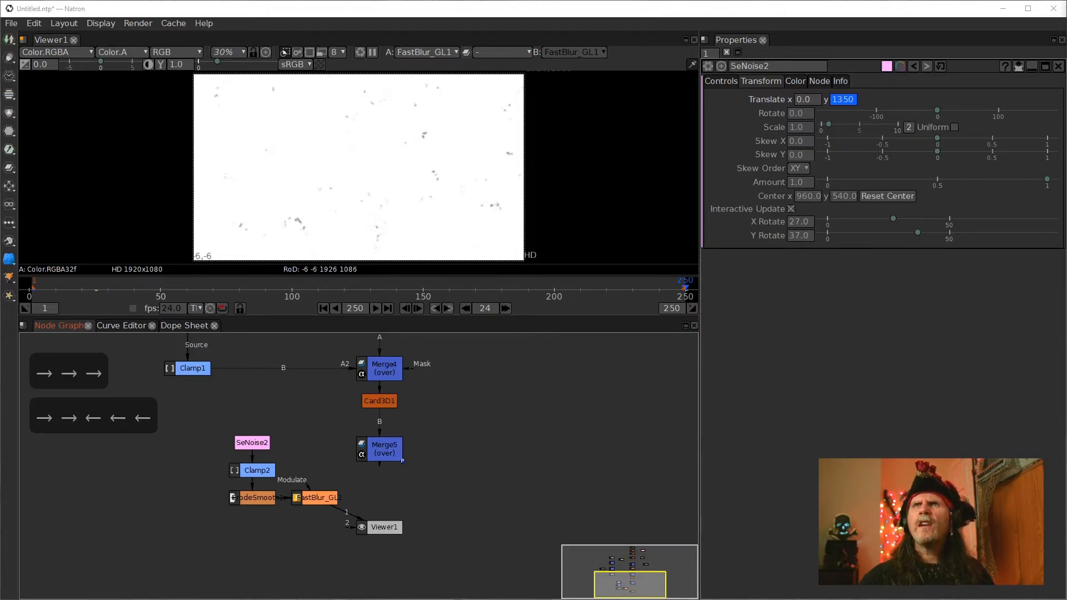
key(Right)
key(Right)
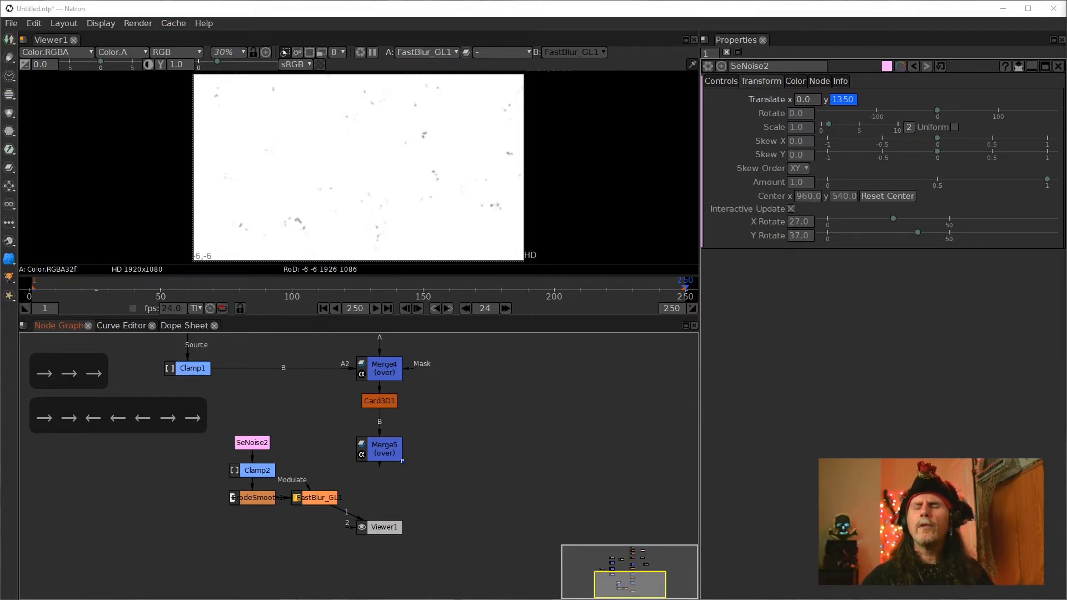
key(shift+Left)
key(shift+Left)
key(shift+Left)
key(shift+Left)
key(shift+Left)
key(shift+Left)
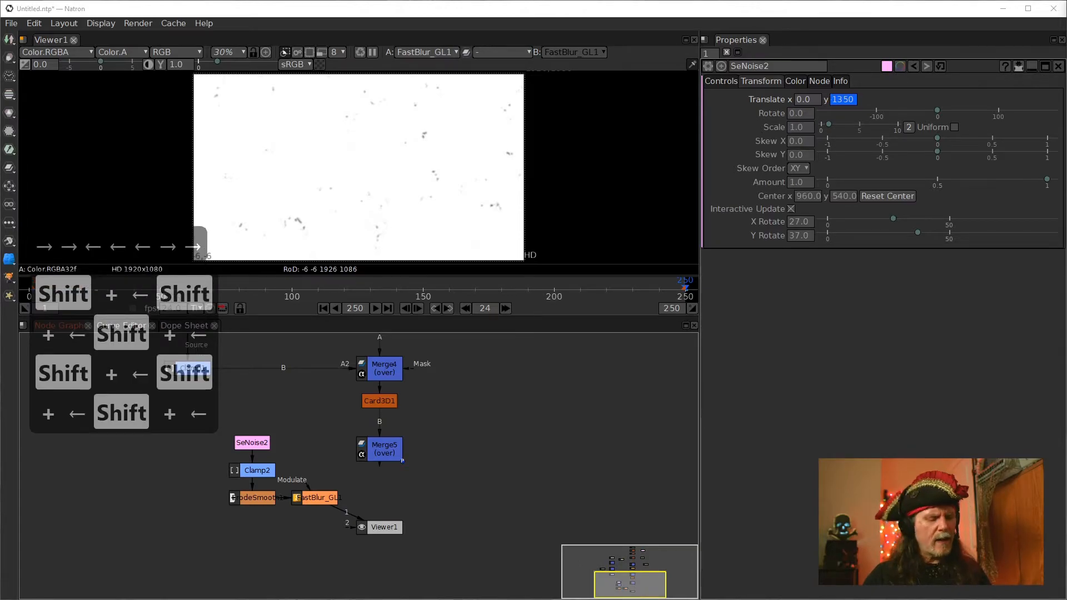
key(ctrl+c)
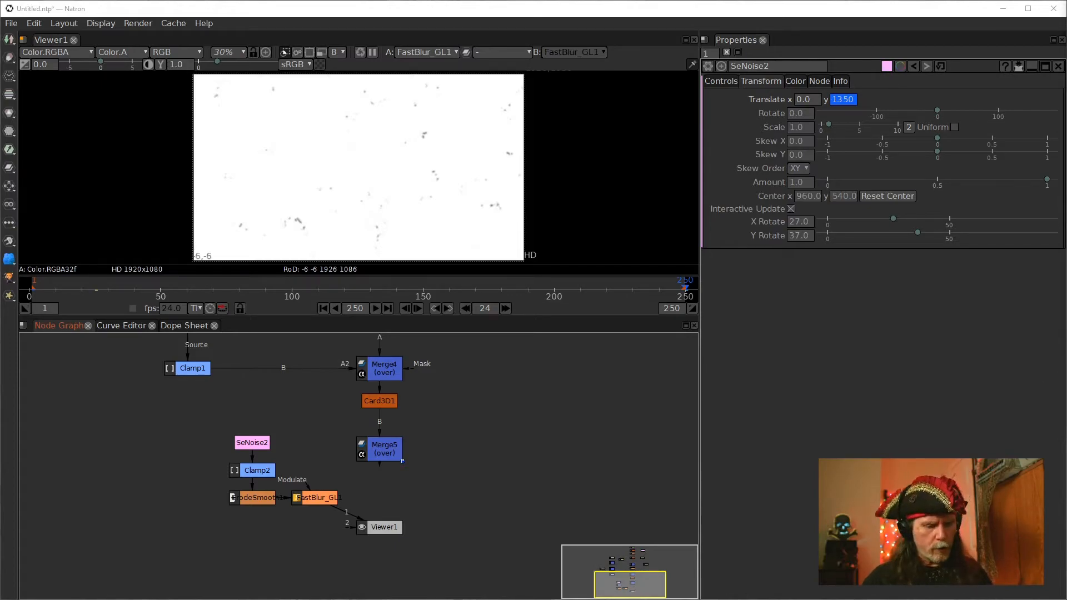
key(ctrl+v)
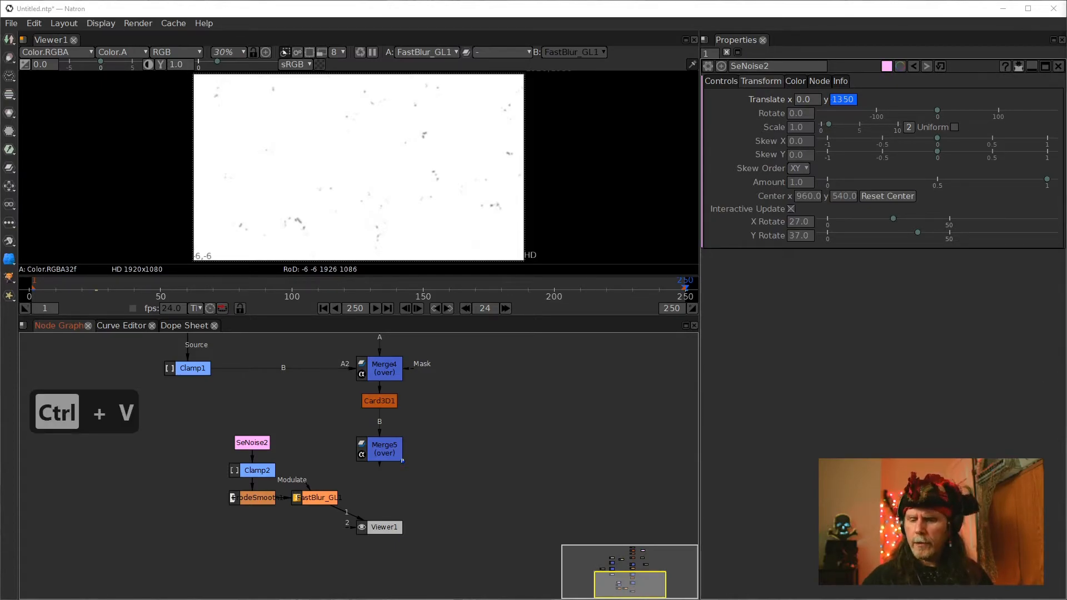
key(slash)
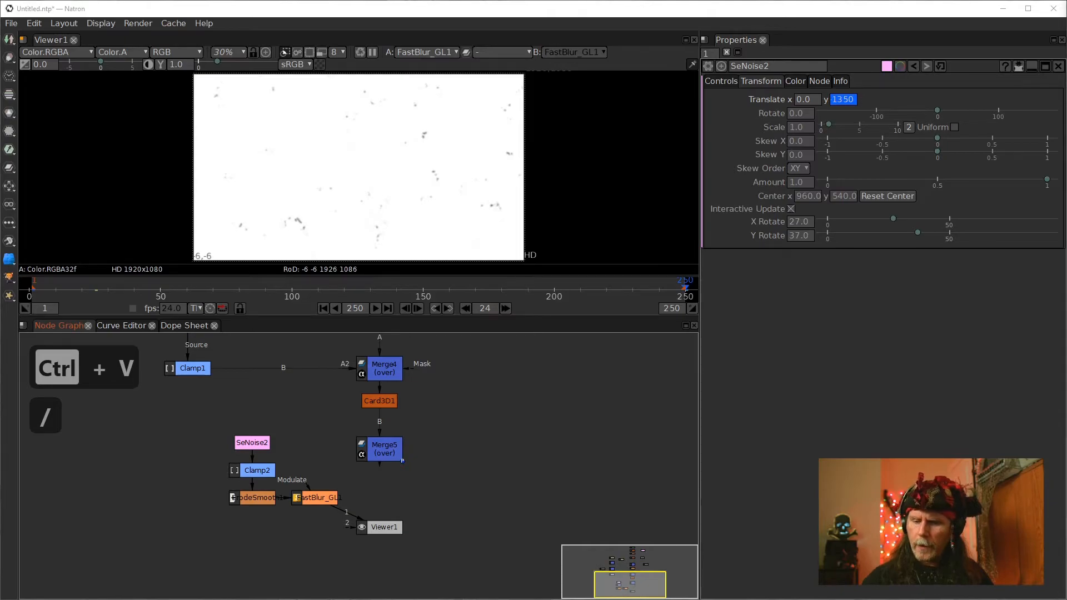
text(5)
key(Return)
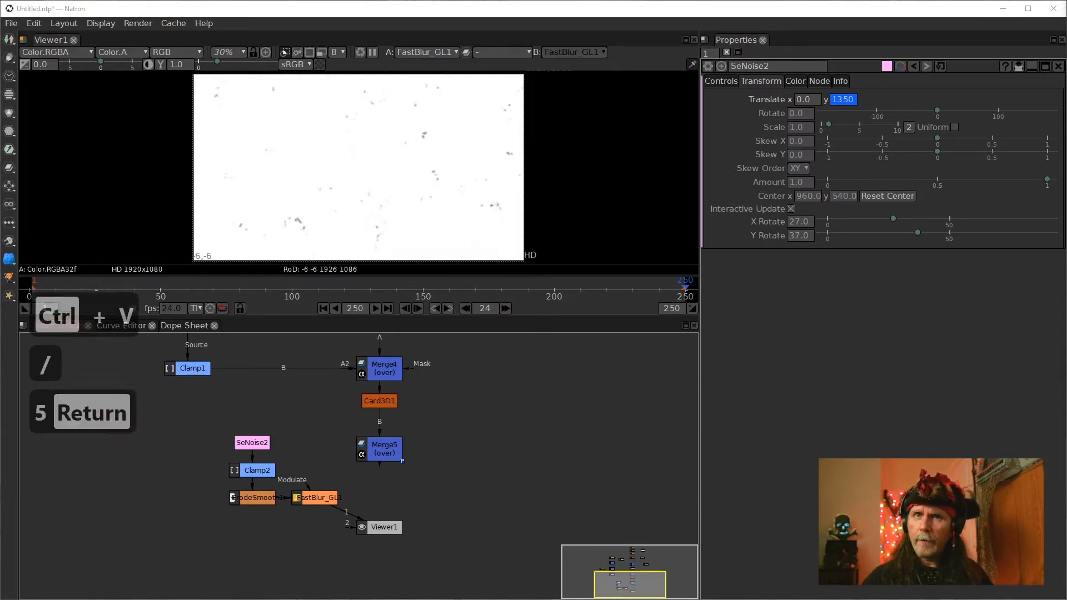
key(slash)
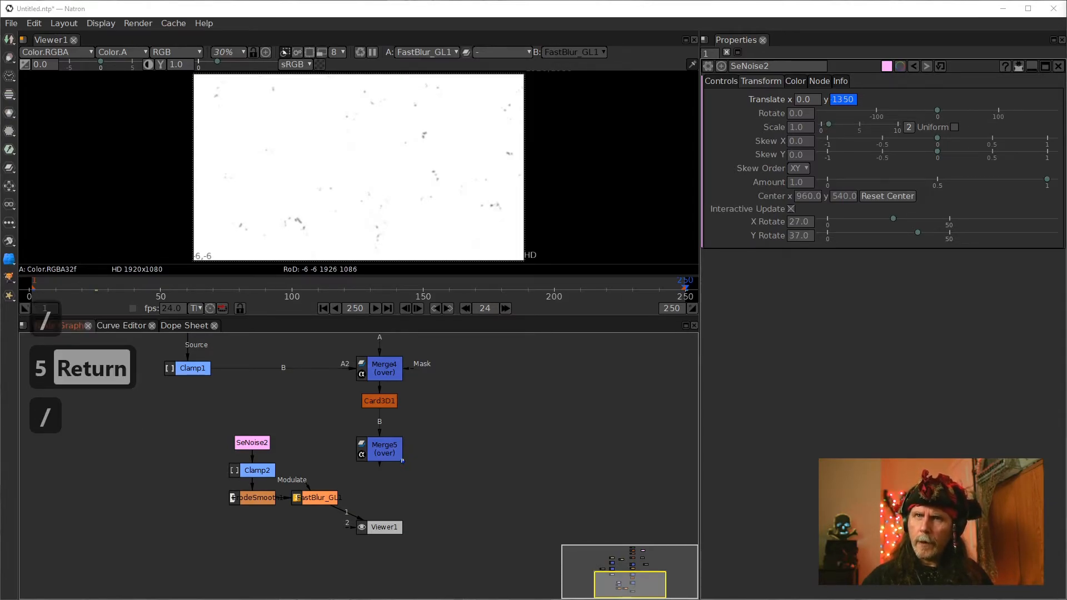
text(5)
key(Return)
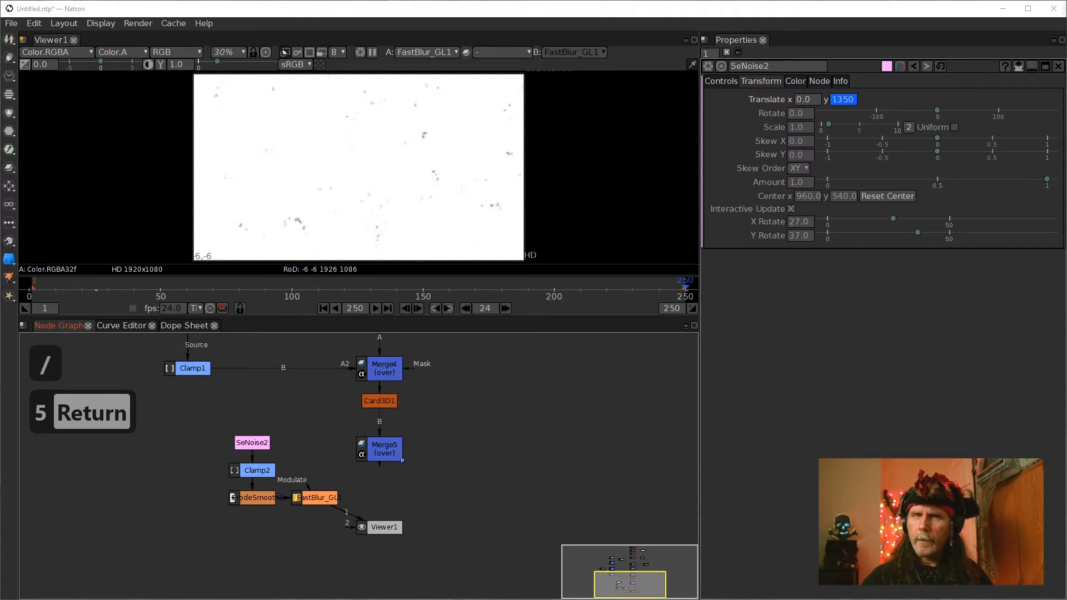
key(ctrl+v)
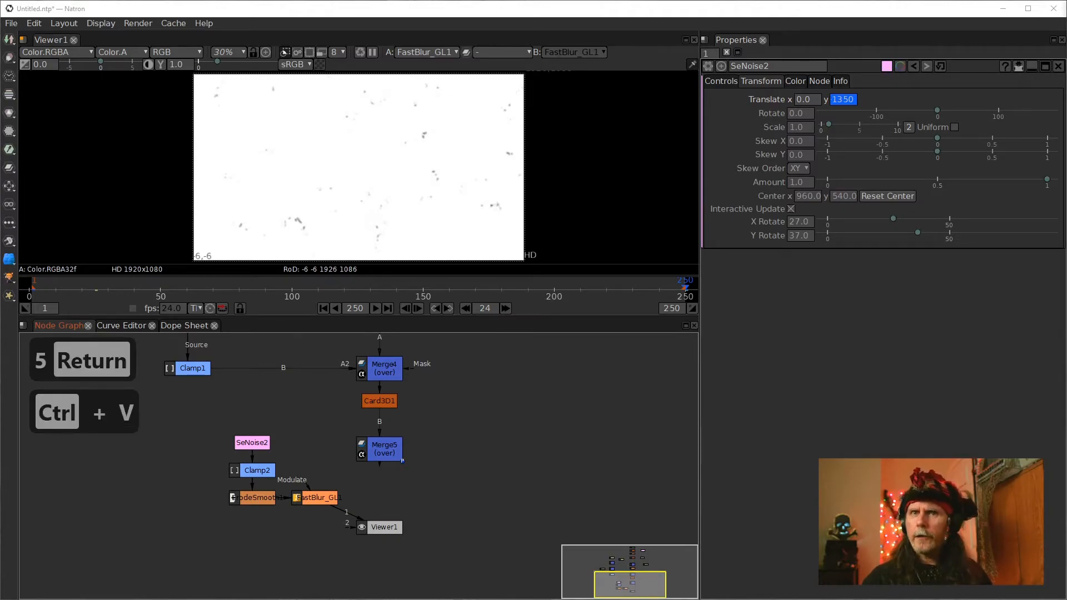
key(slash)
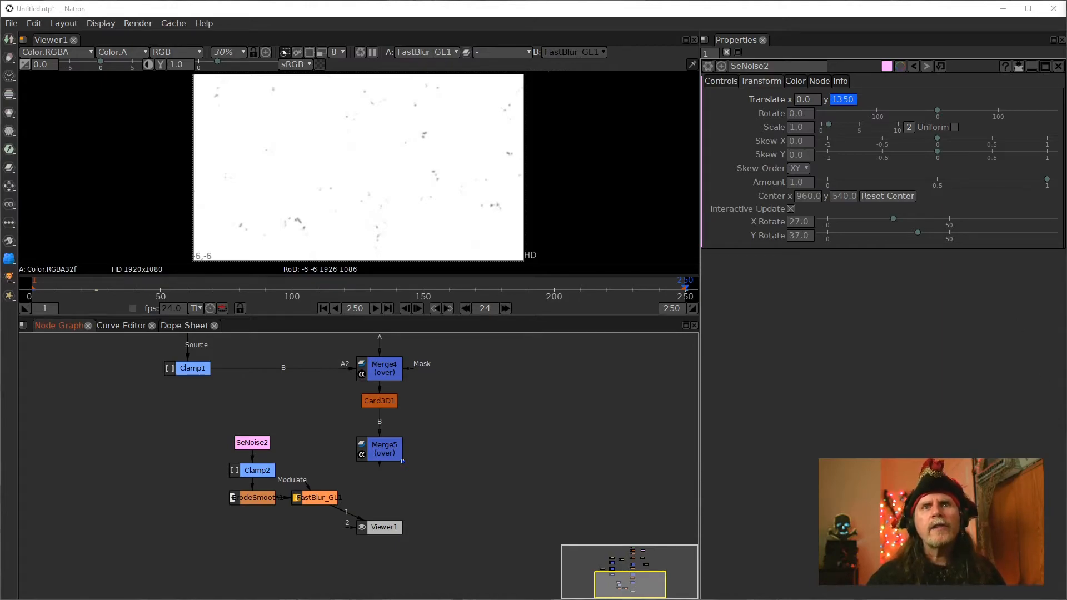
Set the SeNoise2 Translate y value at frame 250 to 5000
click(855, 101)
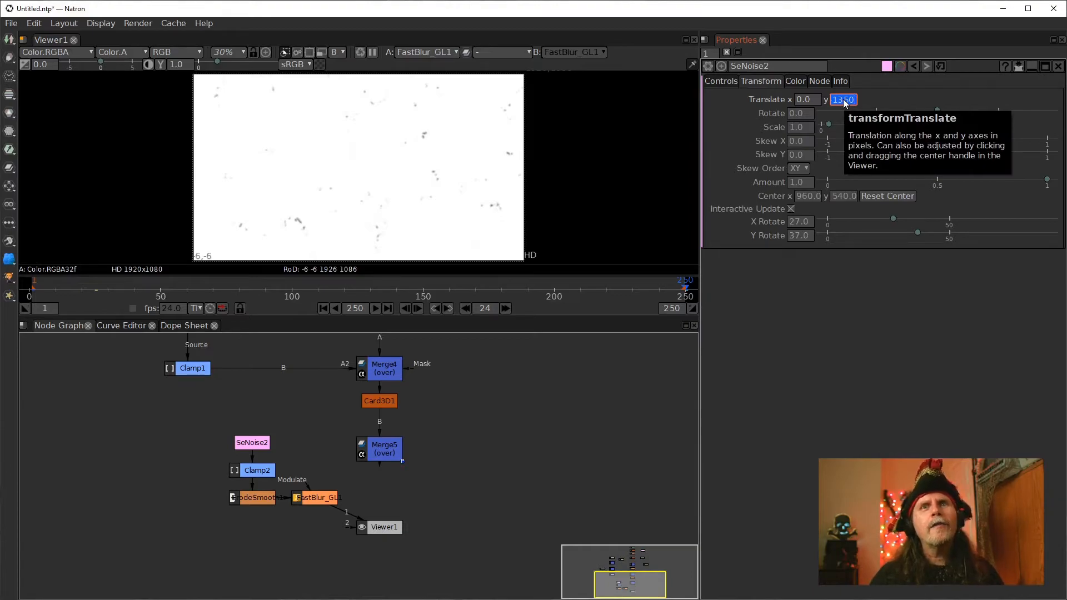
text(5000)
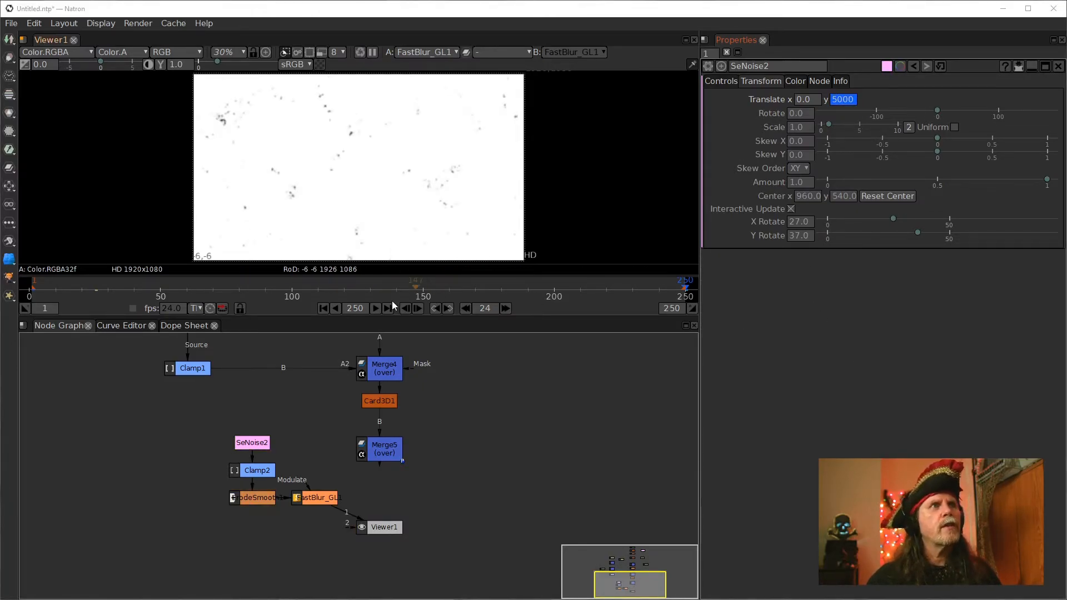
Play the animated noise from frame 1 to review its motion
click(323, 309)
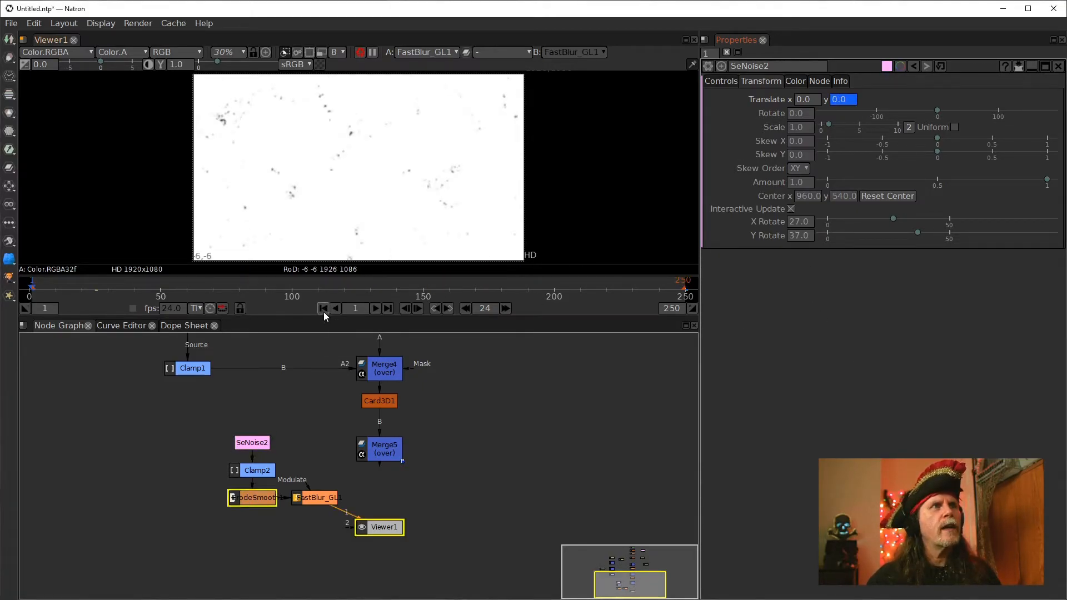
click(373, 309)
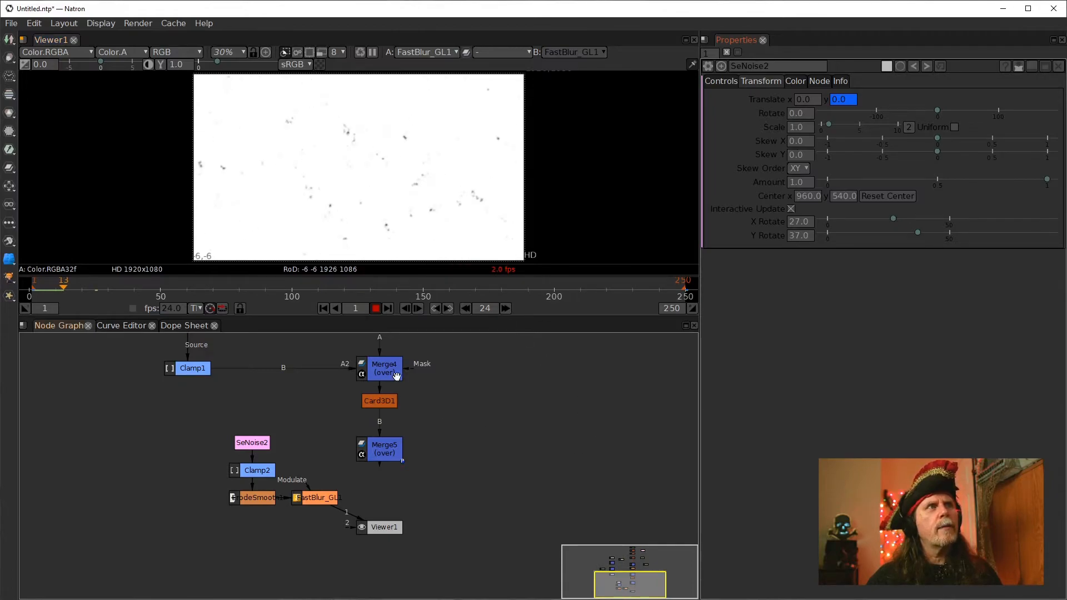
click(321, 54)
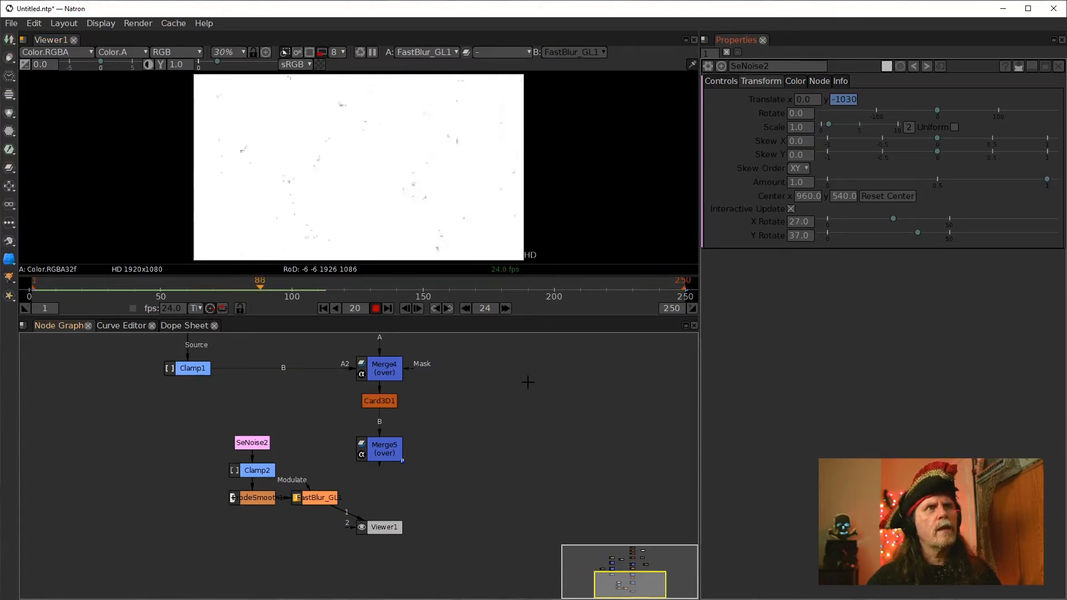
Restart playback of the noise animation from the first frame
click(323, 308)
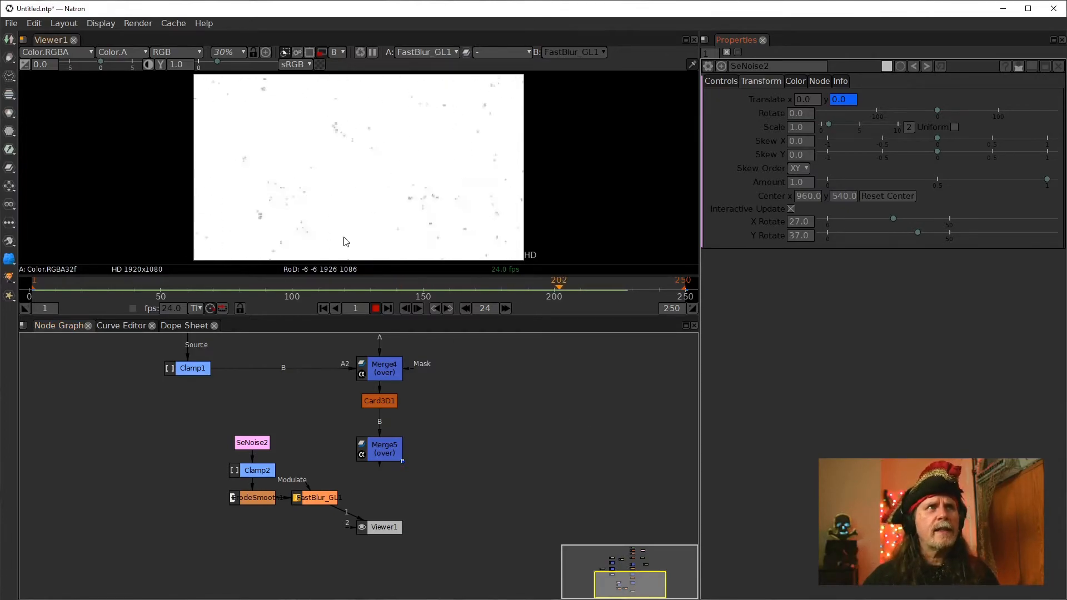
click(375, 309)
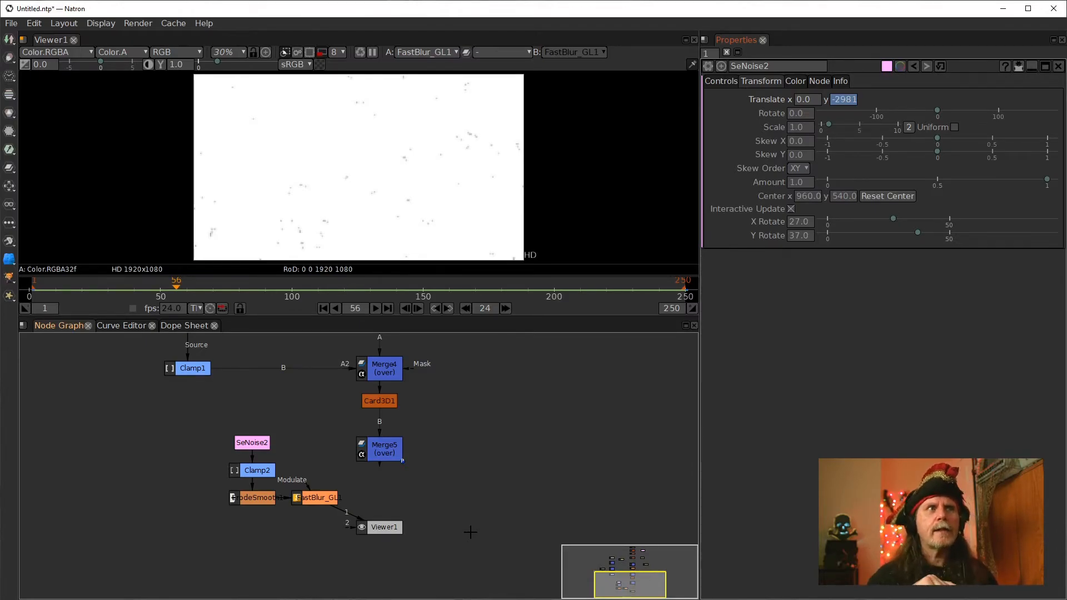
Connect Viewer1 to Merge5 to display the HORROR composite, repositioning the viewer node below it
drag(374, 525, 404, 501)
click(388, 449)
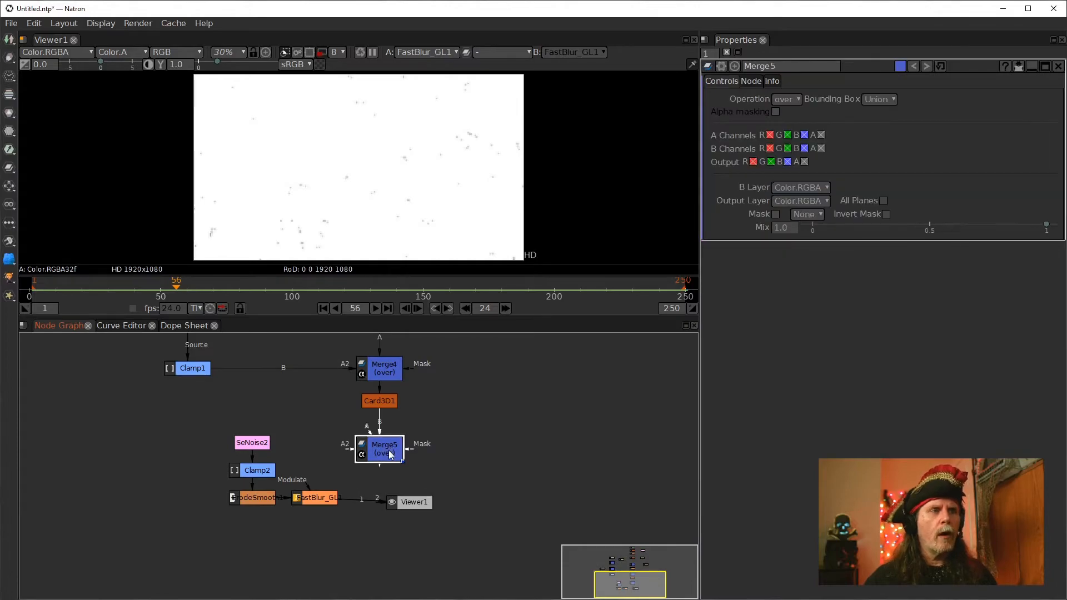
key(1)
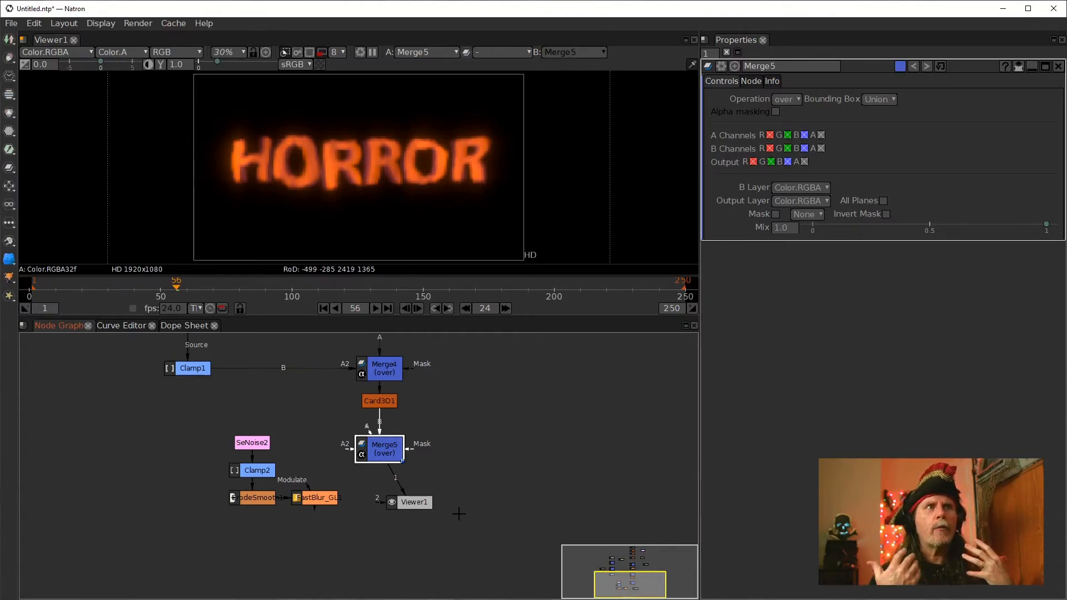
drag(407, 497, 382, 529)
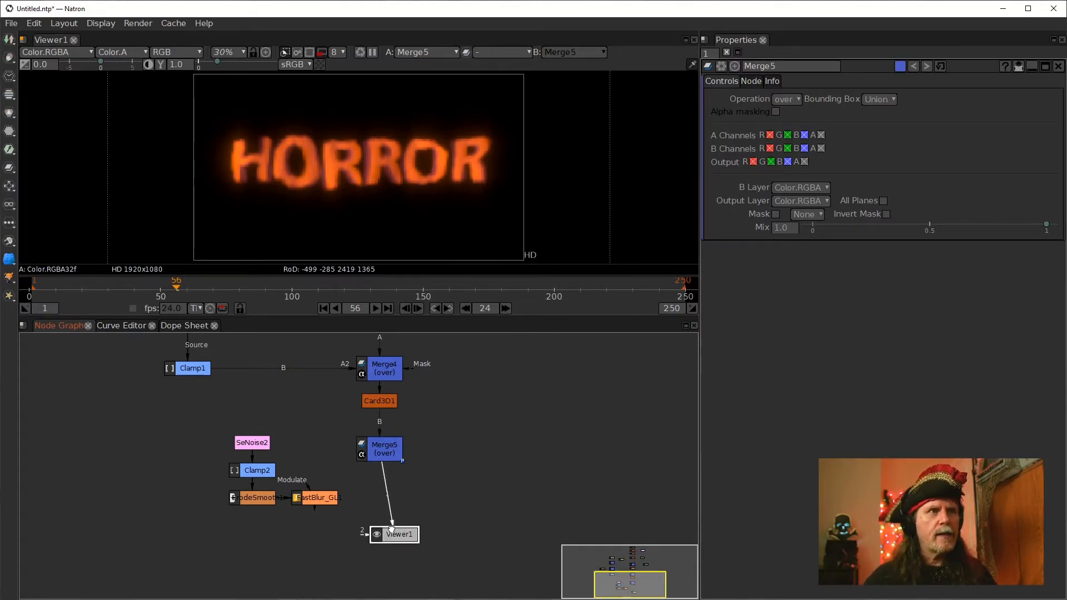
Insert a Merge node after Merge5, feed the blurred noise into its A input, and set its operation to multiply
click(379, 448)
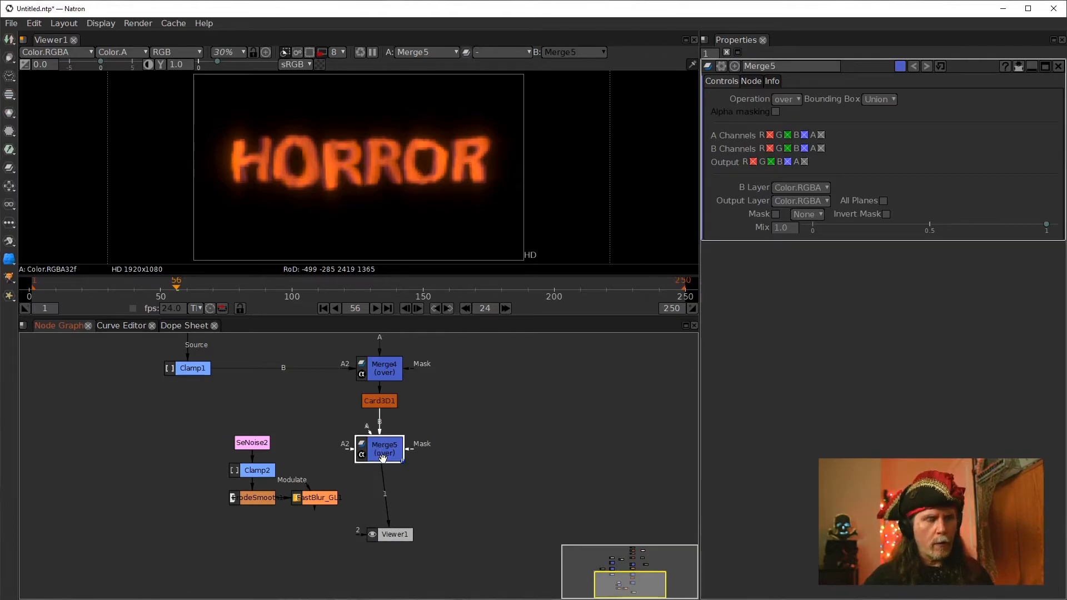
key(m)
drag(367, 477, 303, 504)
drag(384, 498, 383, 503)
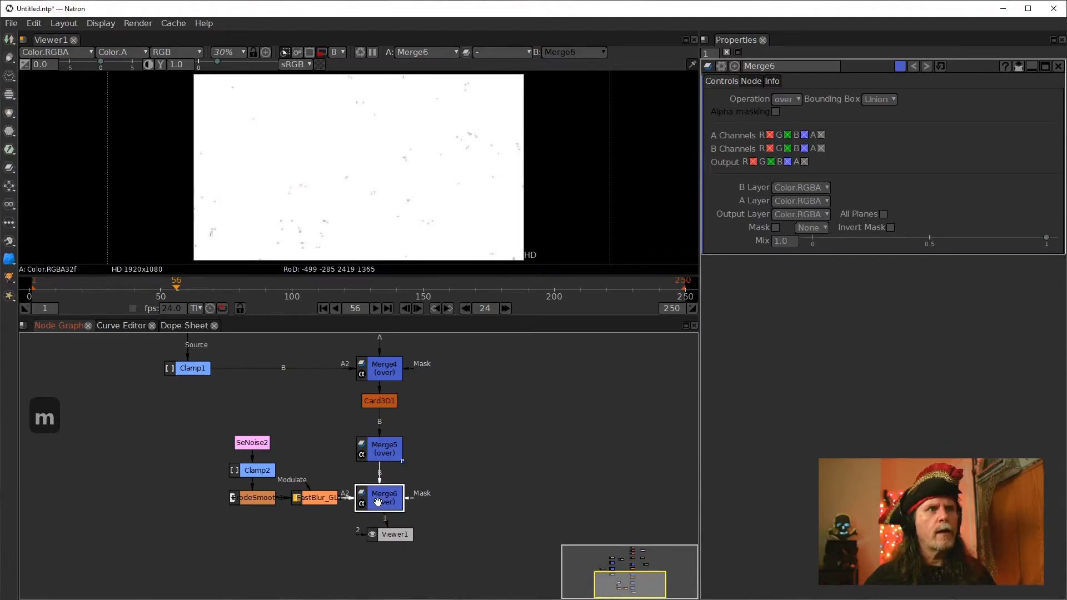
click(791, 101)
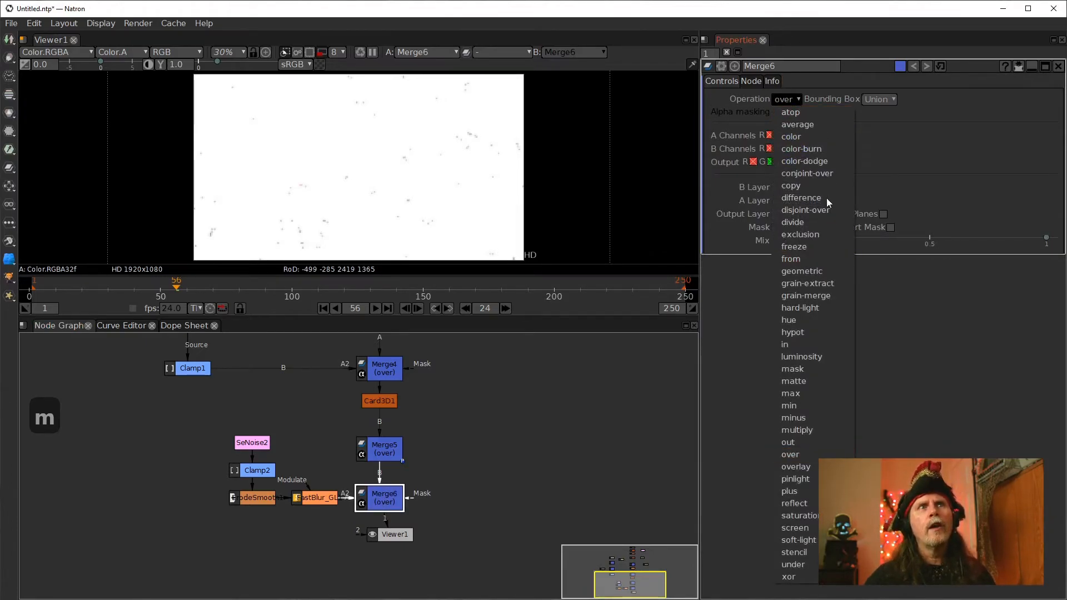
click(795, 431)
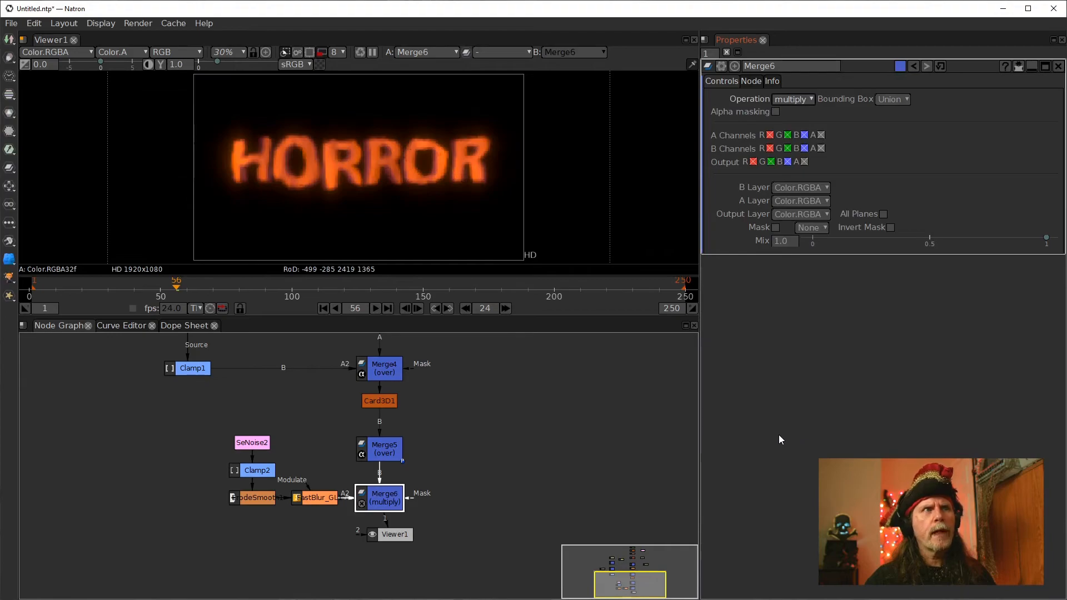
Play the multiplied composite from frame 1 in a maximized viewer
click(324, 308)
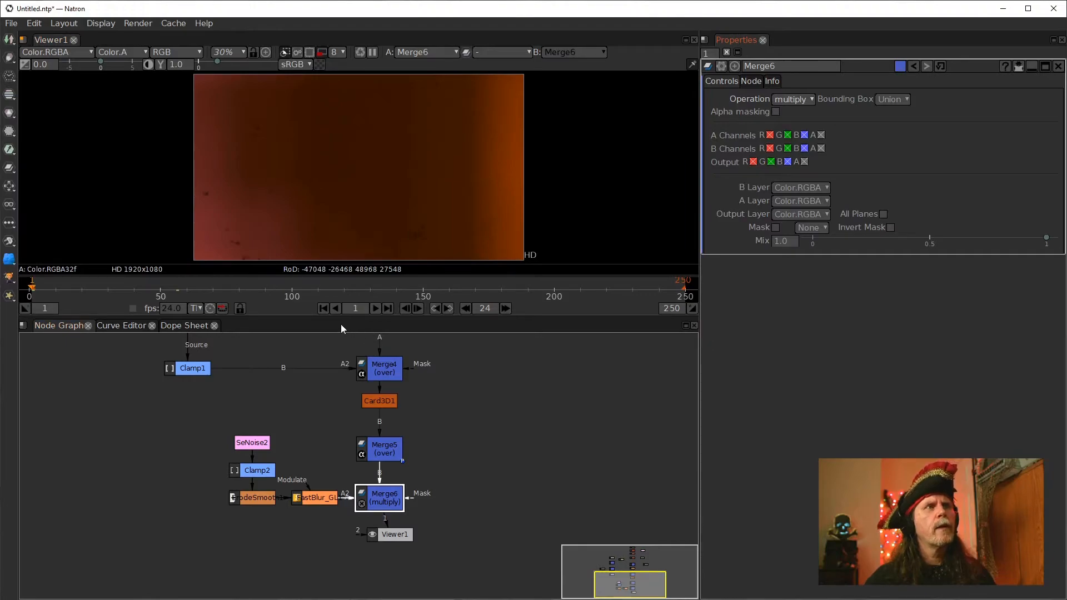
click(375, 309)
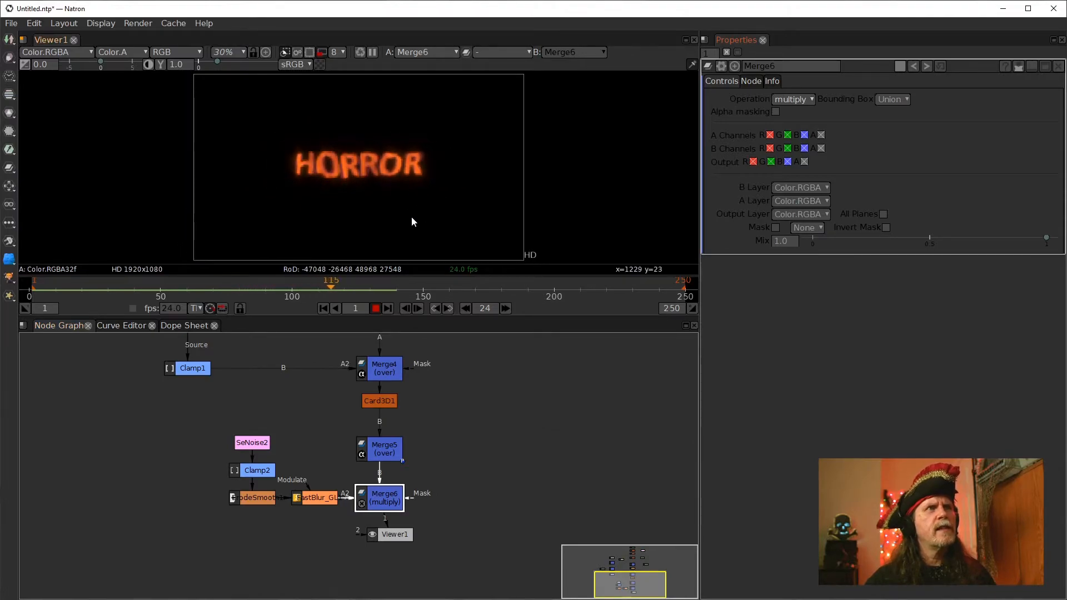
key(space)
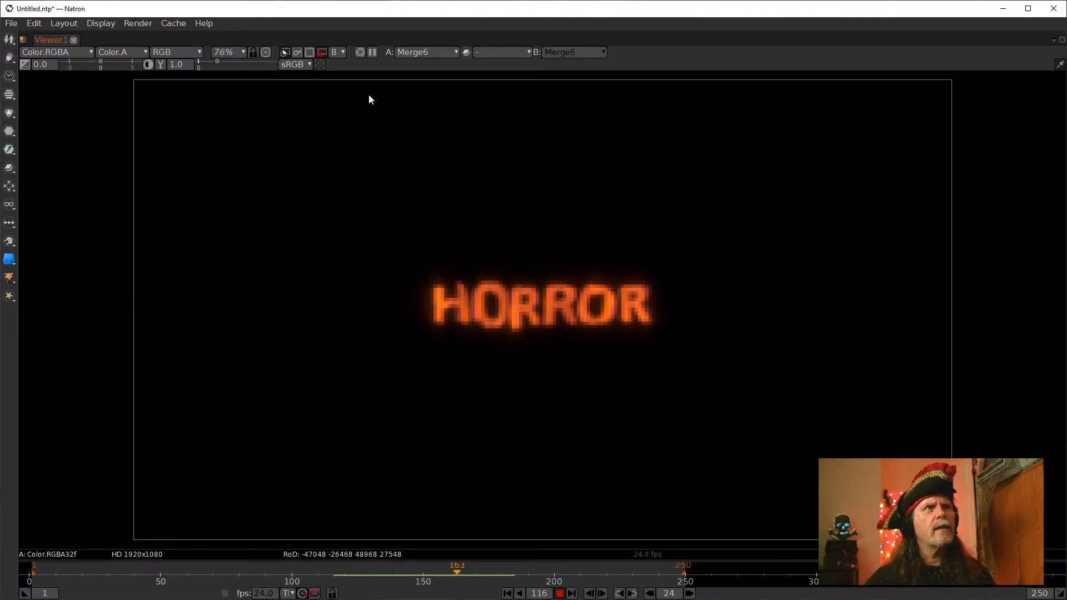
Set the viewer proxy level to 4 and restart playback from the first frame
click(338, 54)
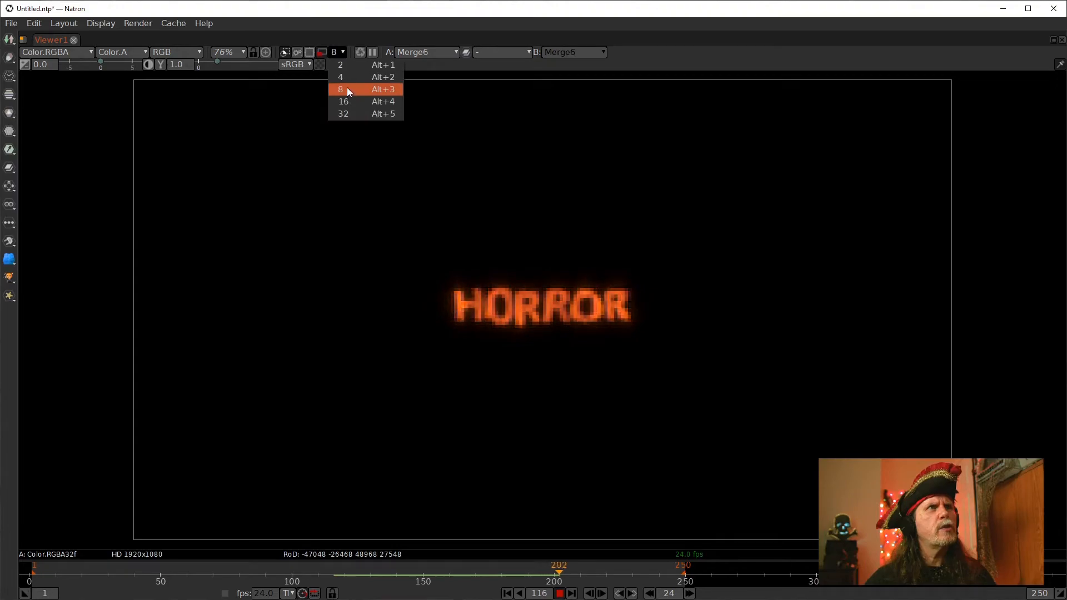
click(343, 77)
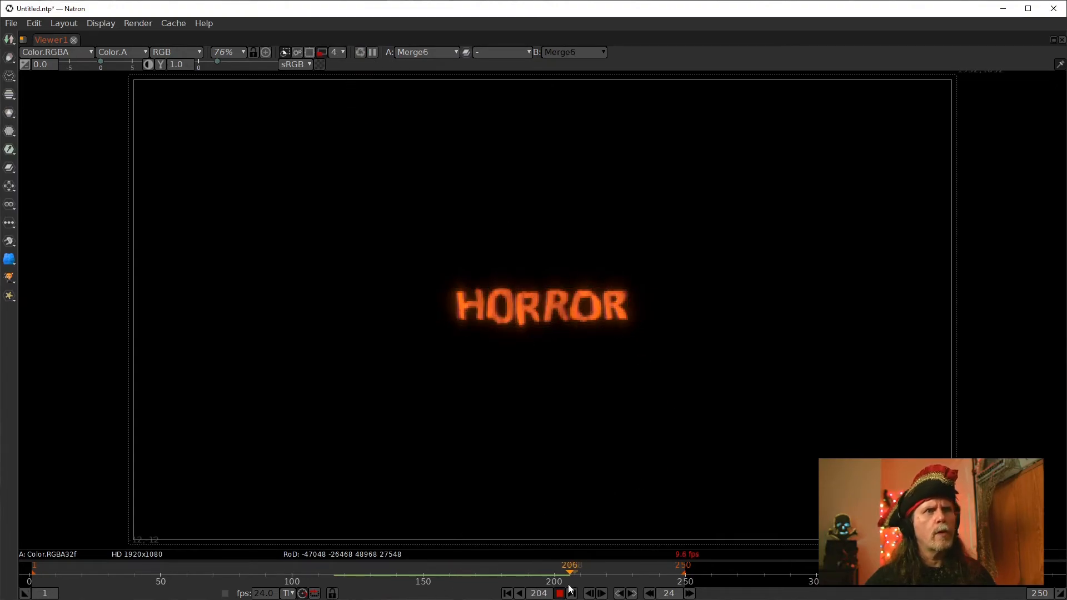
click(507, 594)
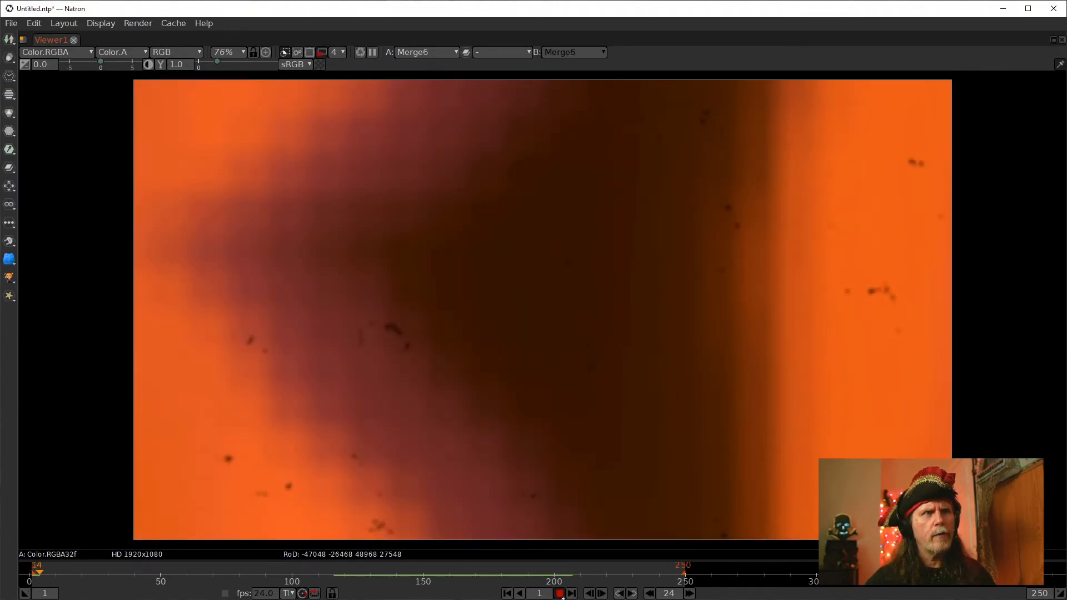
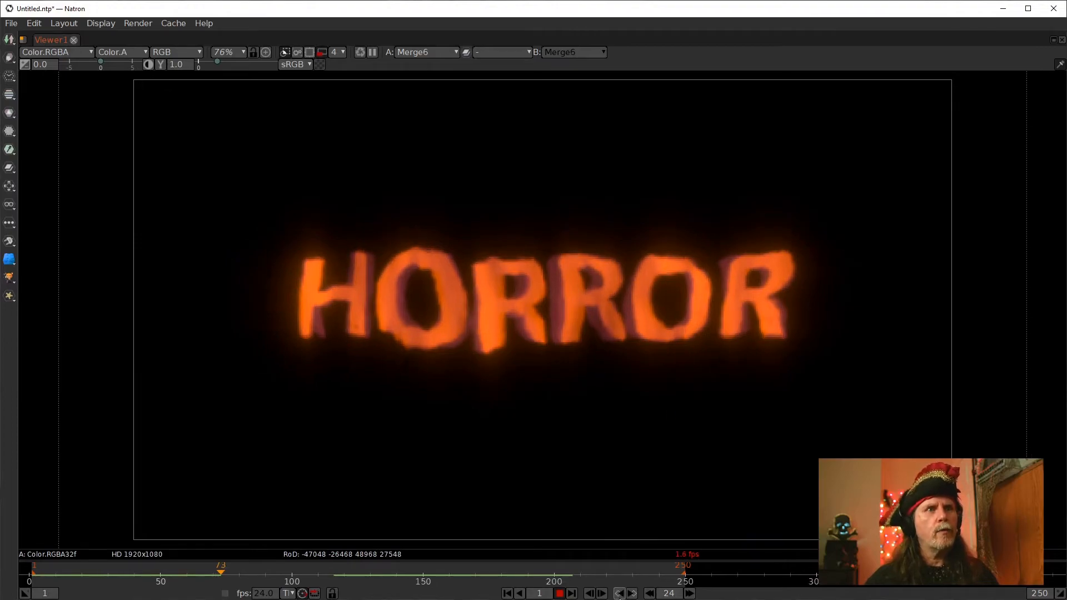
Restart playback from the first frame, stop it, and restore the viewer alongside the node graph
click(507, 594)
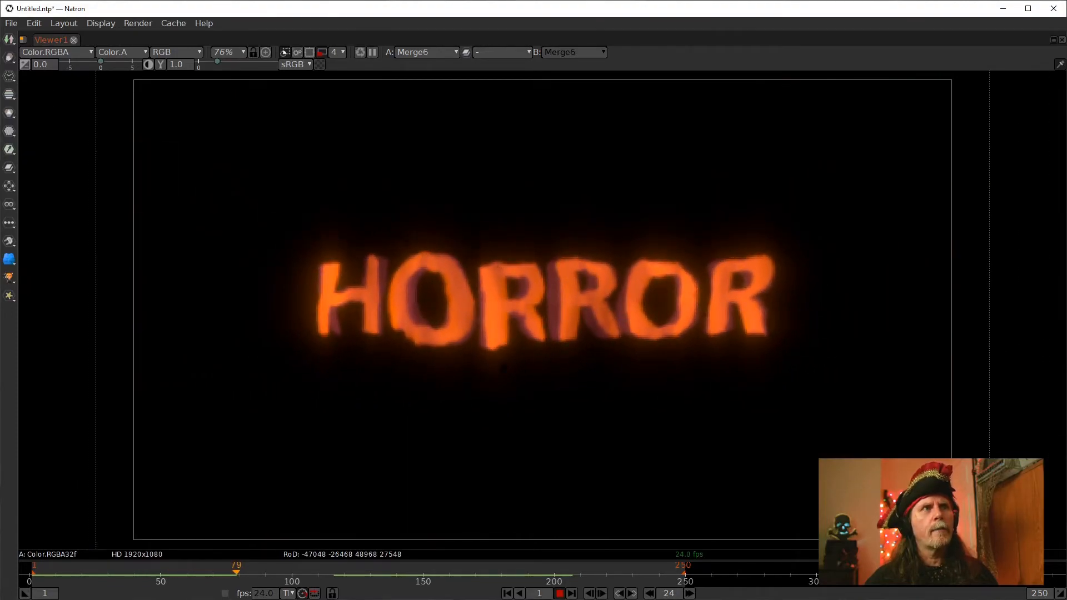
click(559, 594)
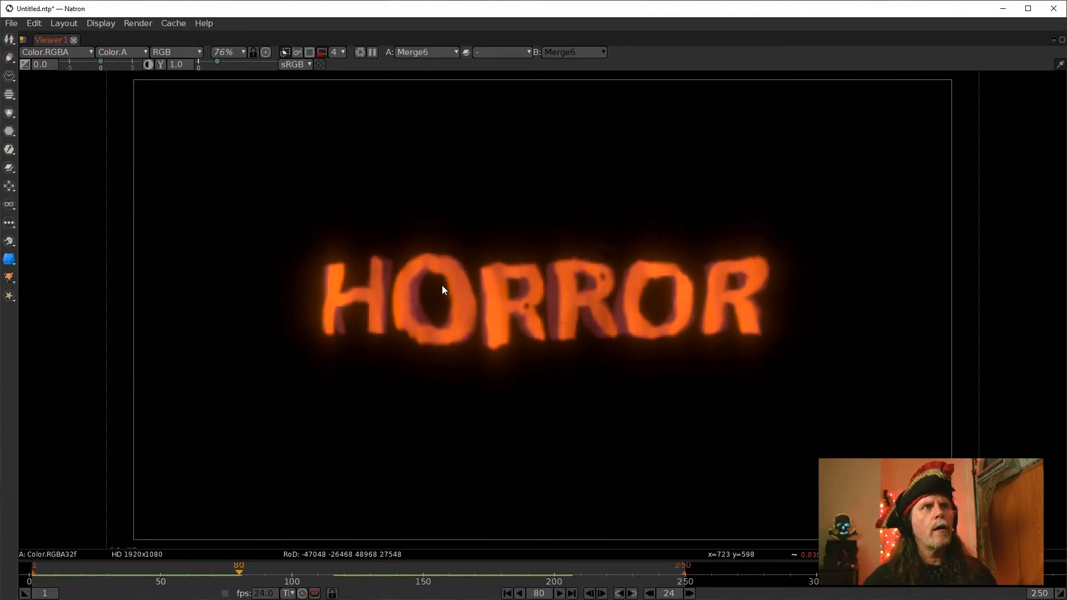
key(space)
drag(443, 399, 429, 350)
drag(379, 485, 366, 545)
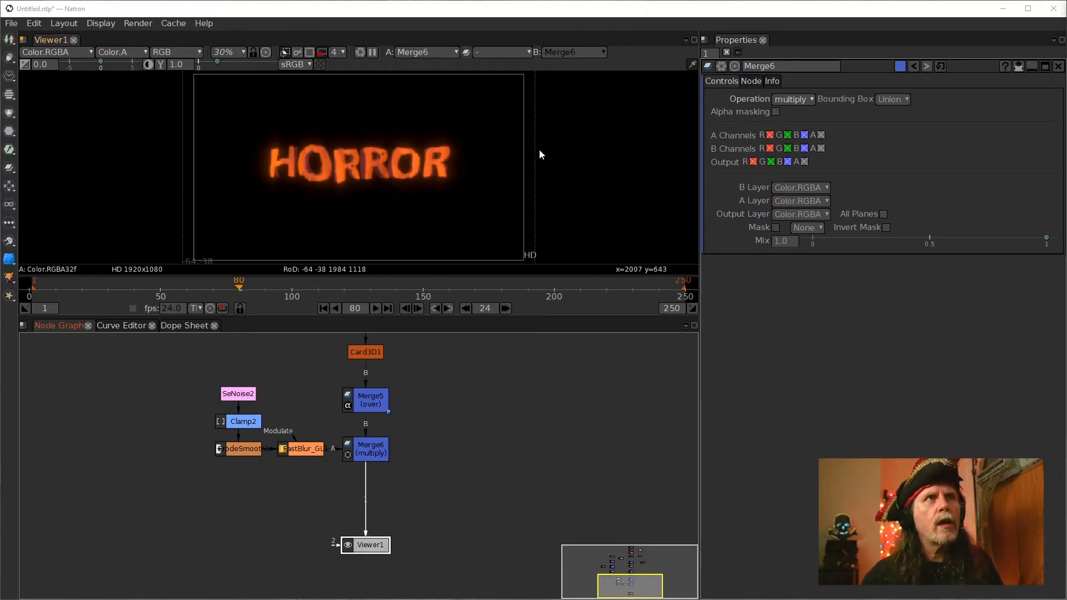
Jump to frame 15 and examine the composite's extent in the viewer, fitting it to the view
drag(539, 148, 529, 189)
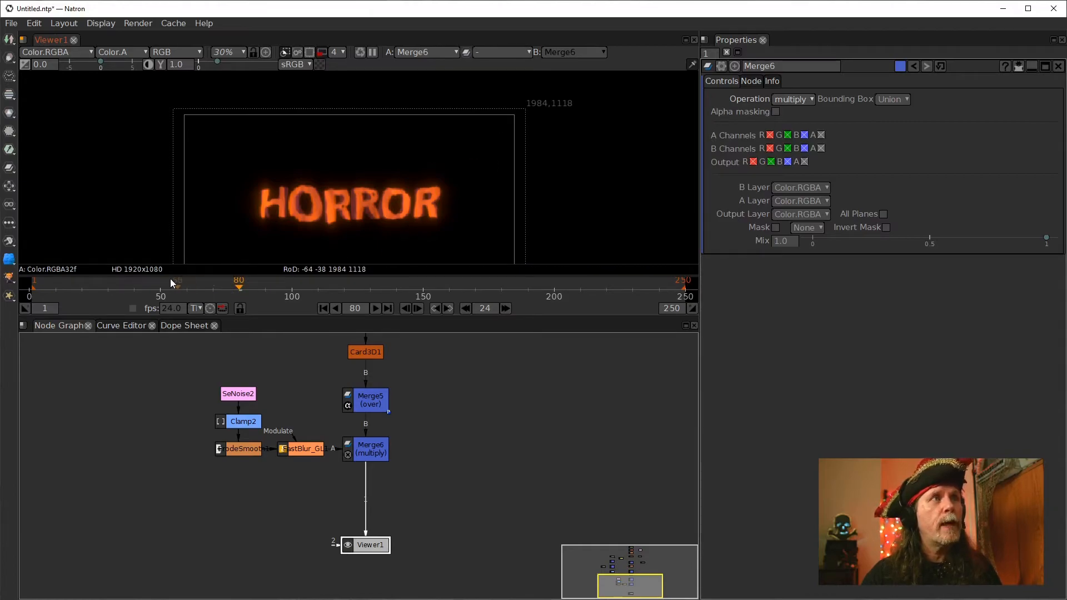
click(71, 278)
scroll(469, 186, down, 6)
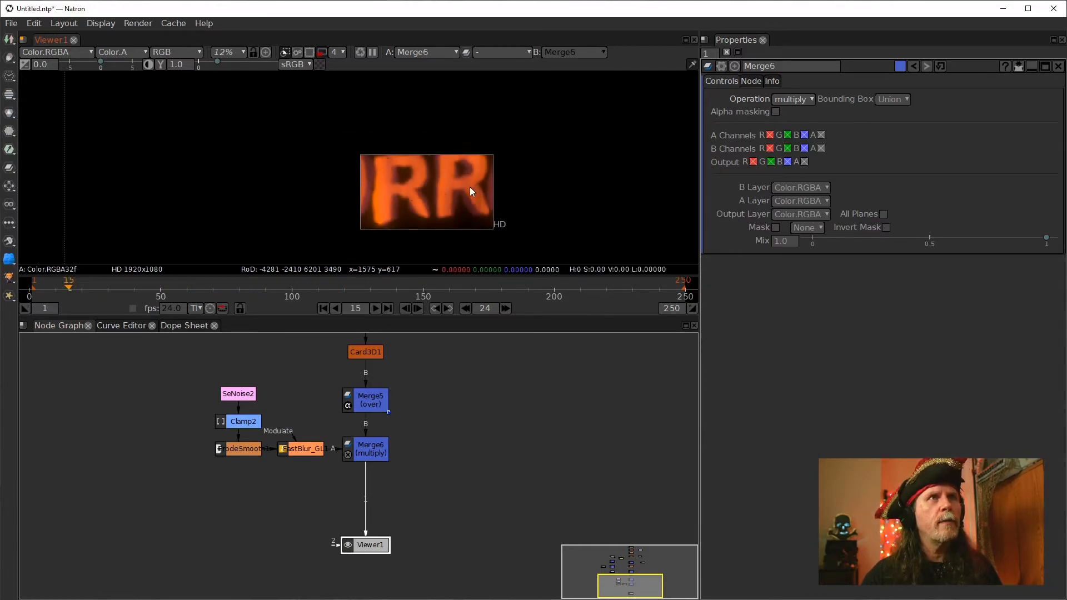
drag(538, 216, 476, 199)
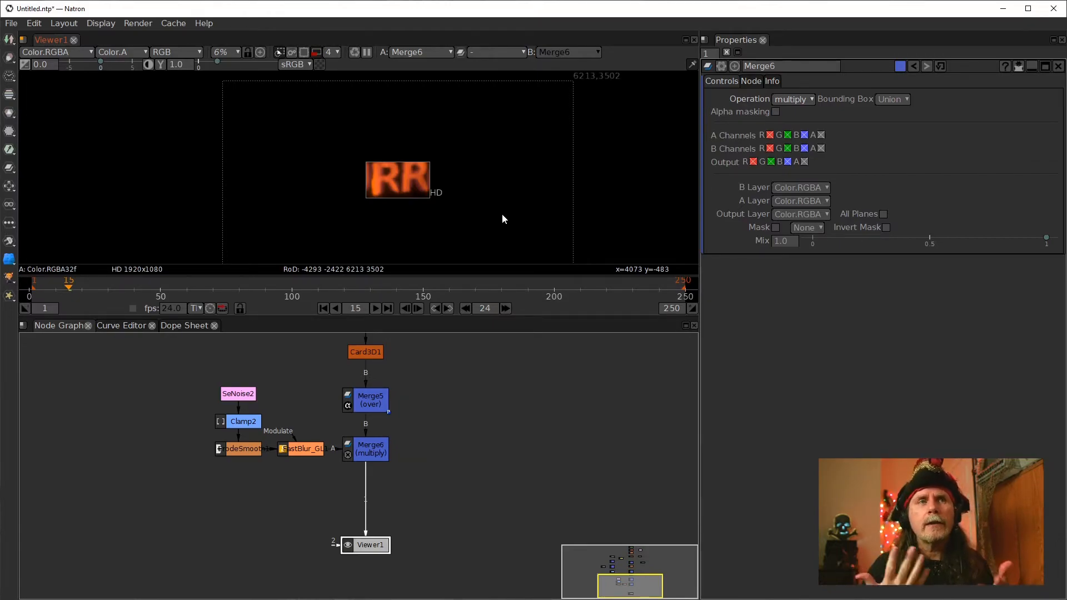
click(367, 453)
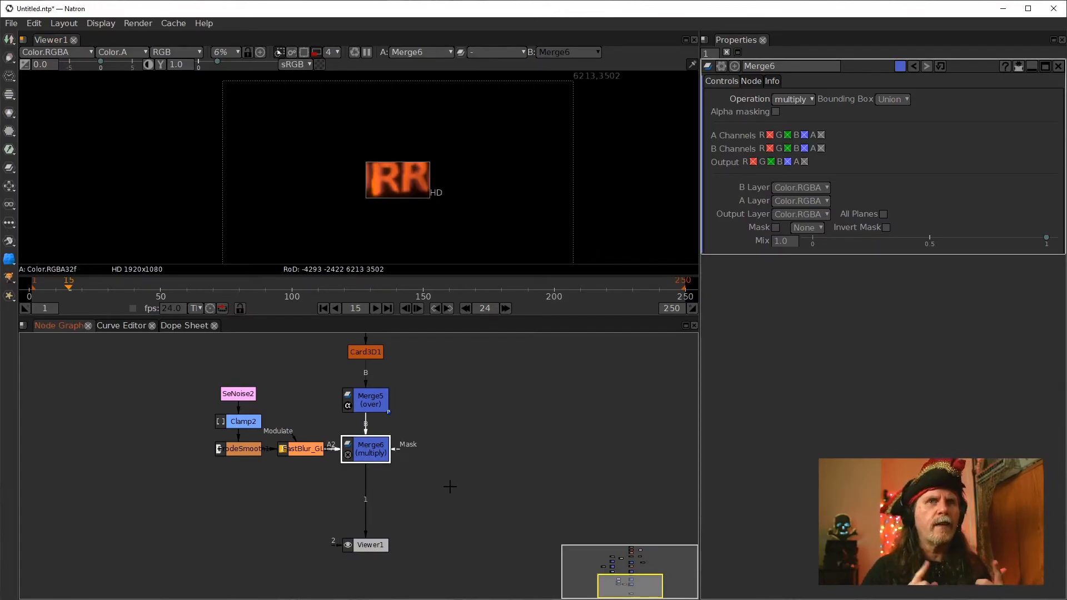
click(403, 193)
key(f)
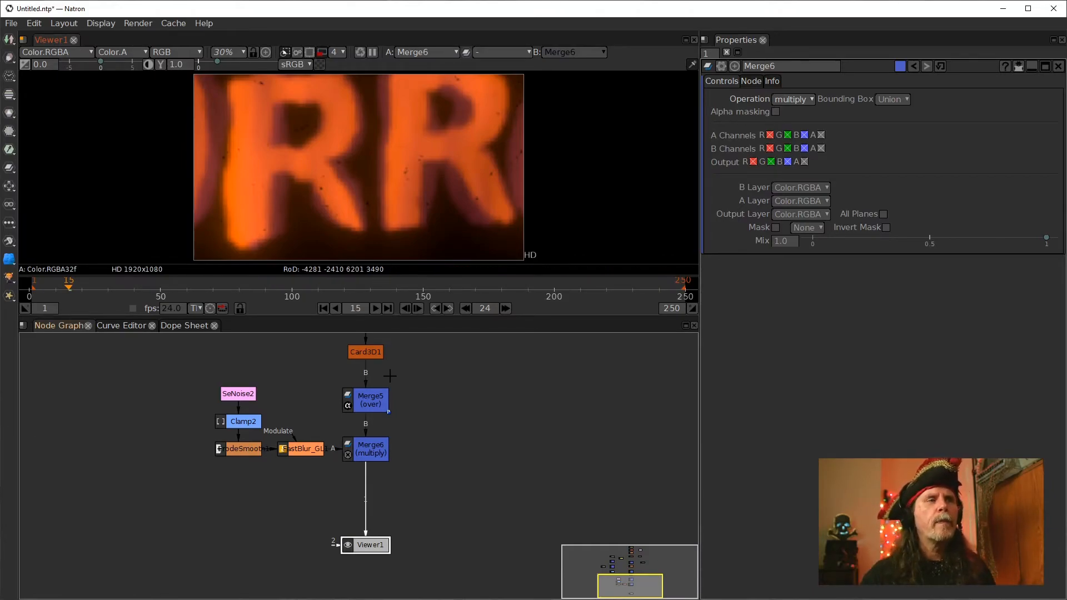
Add a Constant node to the node graph beside Merge6
mouse_move(366, 439)
mouse_down()
mouse_move(368, 426)
mouse_move(369, 460)
mouse_move(366, 447)
mouse_up()
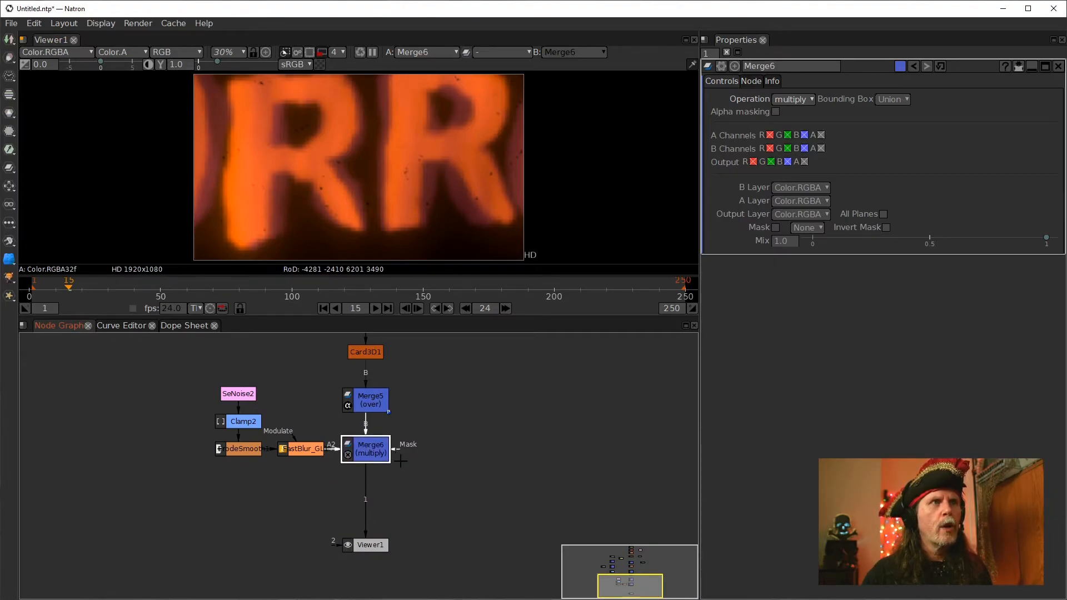
click(415, 497)
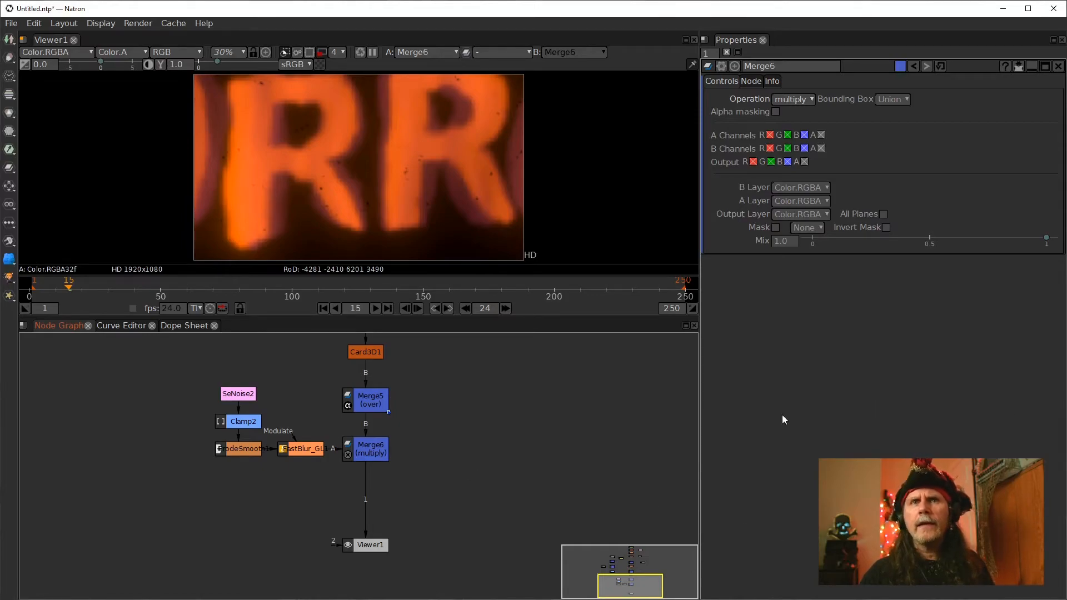
key(Tab)
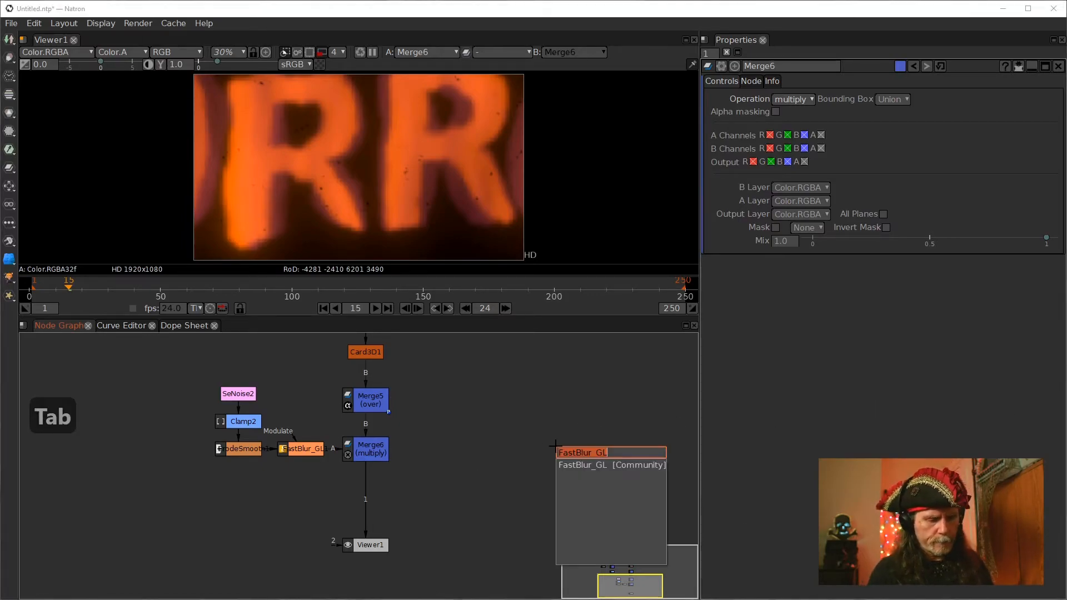
text(const)
key(Down)
key(Return)
drag(562, 453, 514, 454)
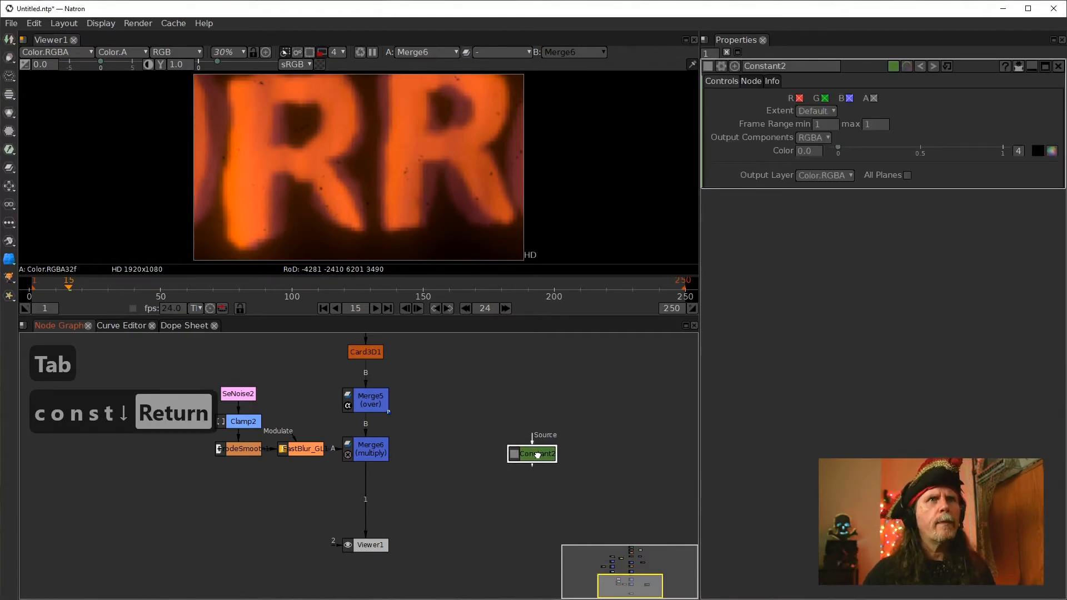
Set the Constant's colour alpha to 1.0 and move the node below Merge6
click(1018, 151)
click(914, 151)
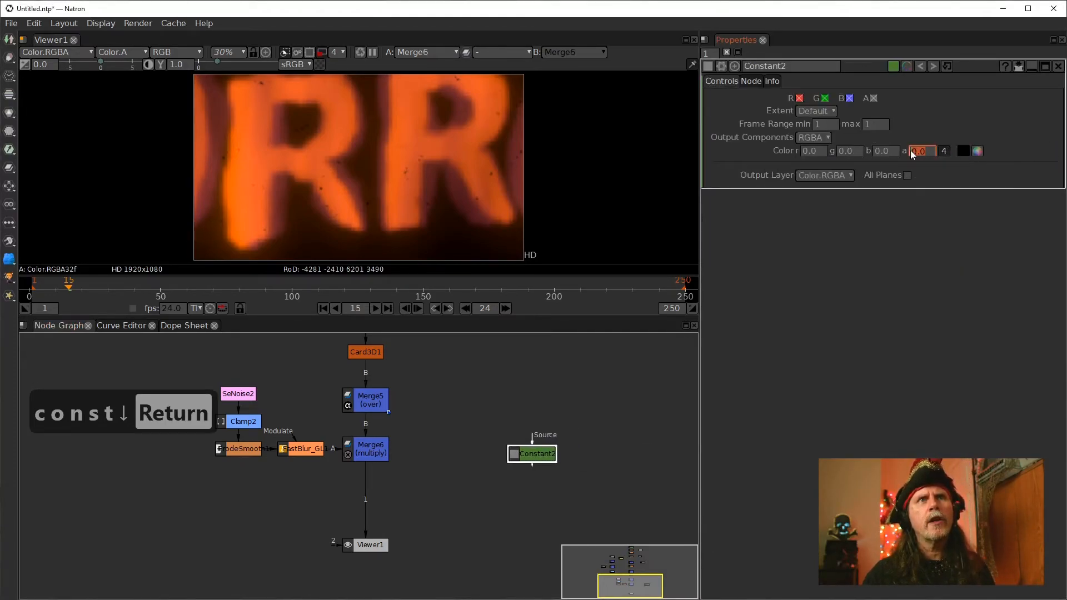
text(1.0)
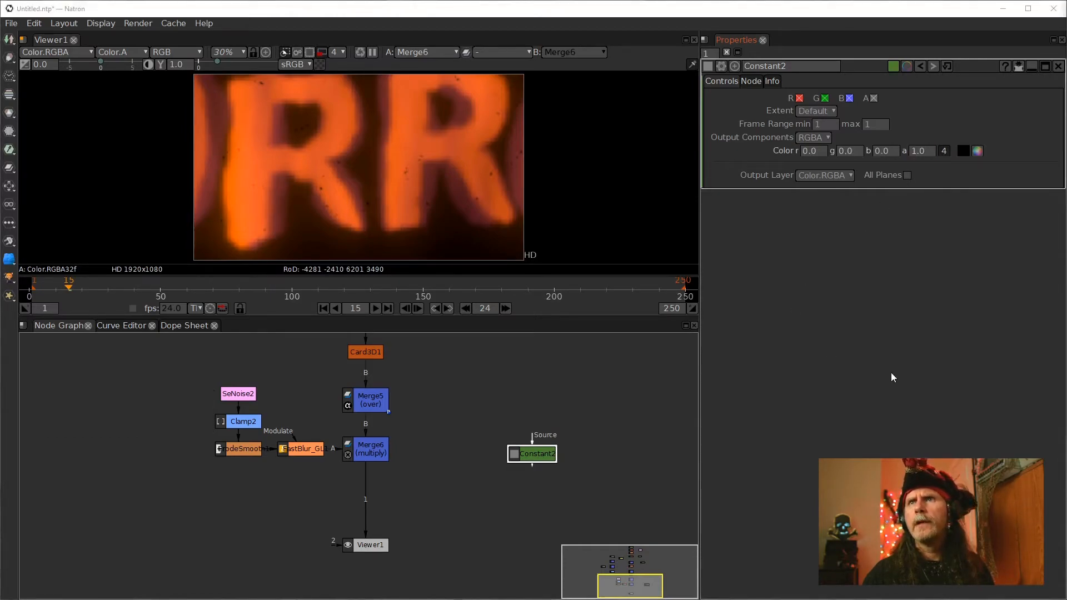
drag(519, 455, 473, 481)
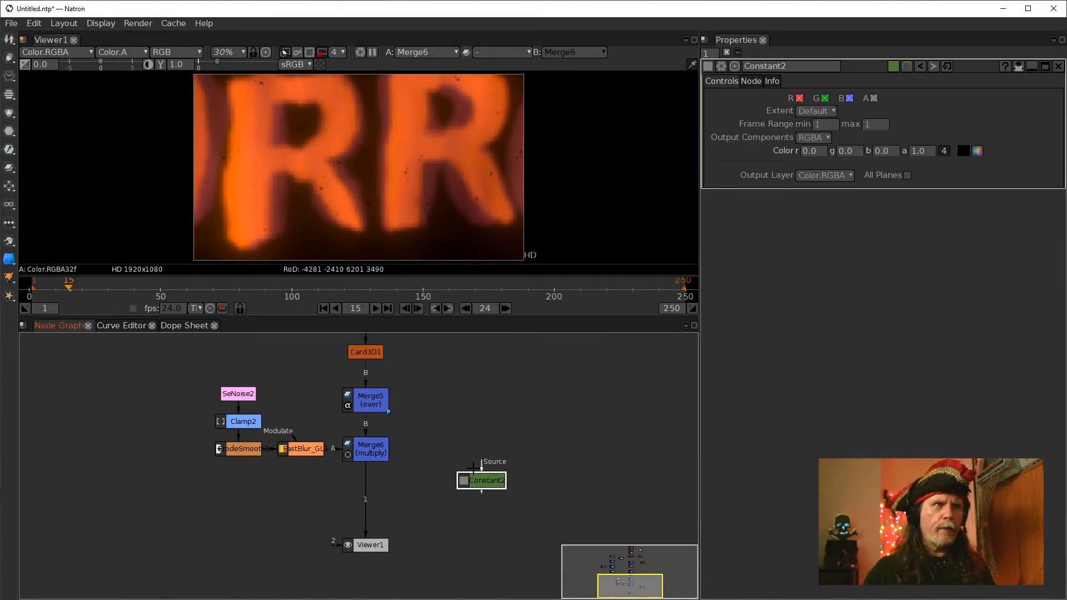
Insert a Merge node between Merge6 and the viewer, with the Constant feeding its B input
key(m)
drag(484, 510, 388, 503)
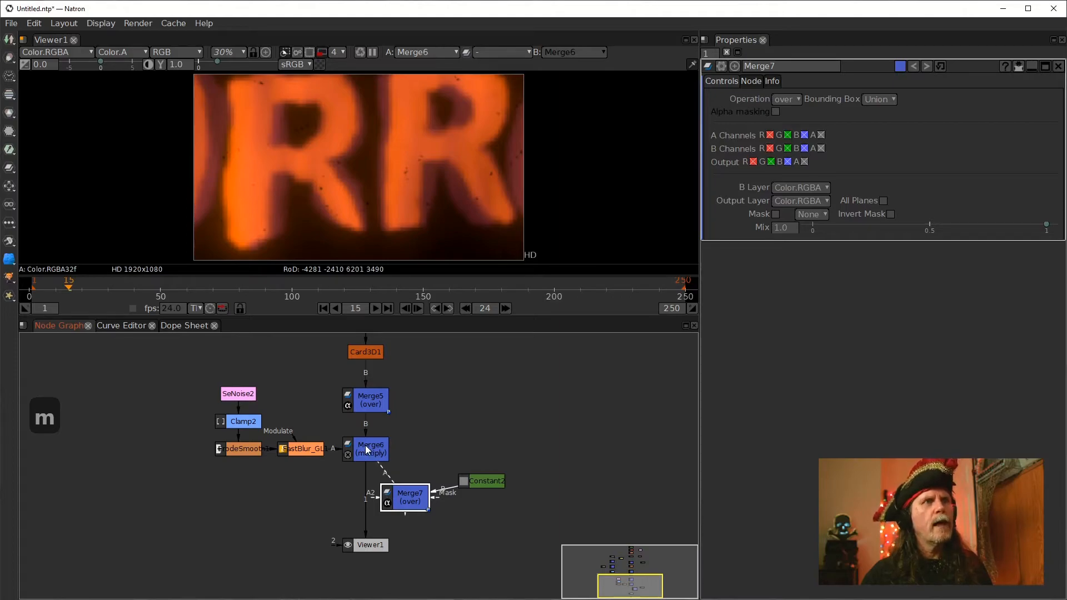
drag(366, 445, 365, 446)
drag(392, 506, 353, 491)
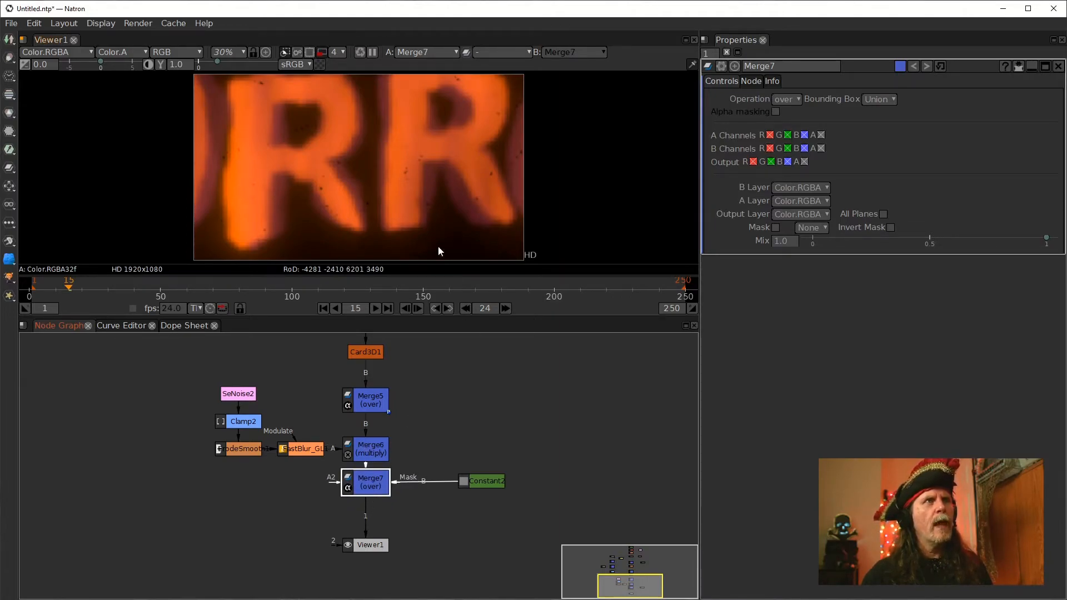
Set the new Merge node's bounding box to B
scroll(422, 187, down, 5)
click(371, 500)
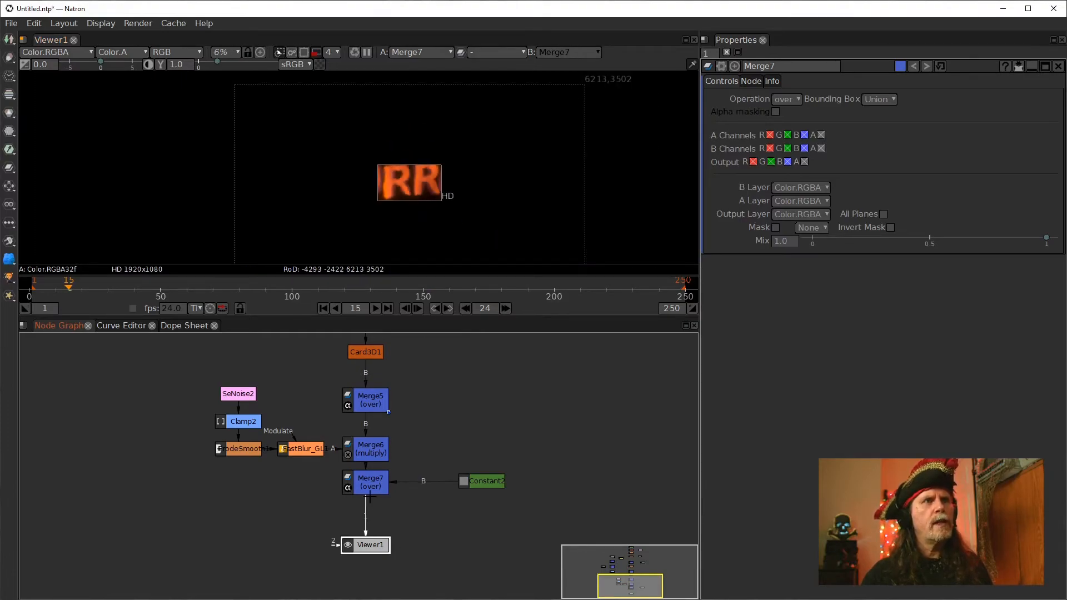
click(367, 488)
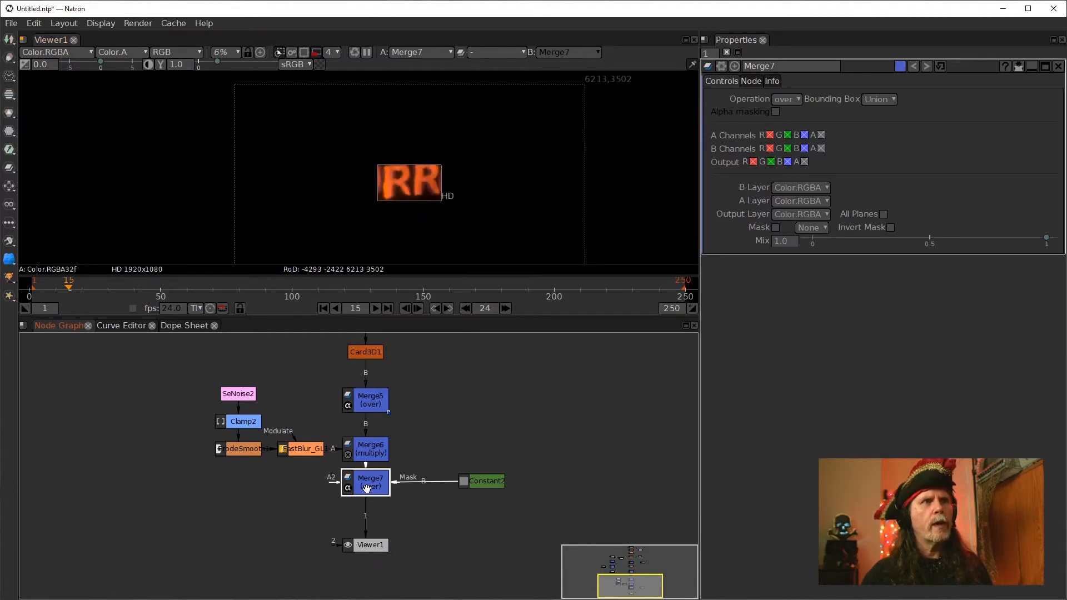
click(784, 98)
click(729, 105)
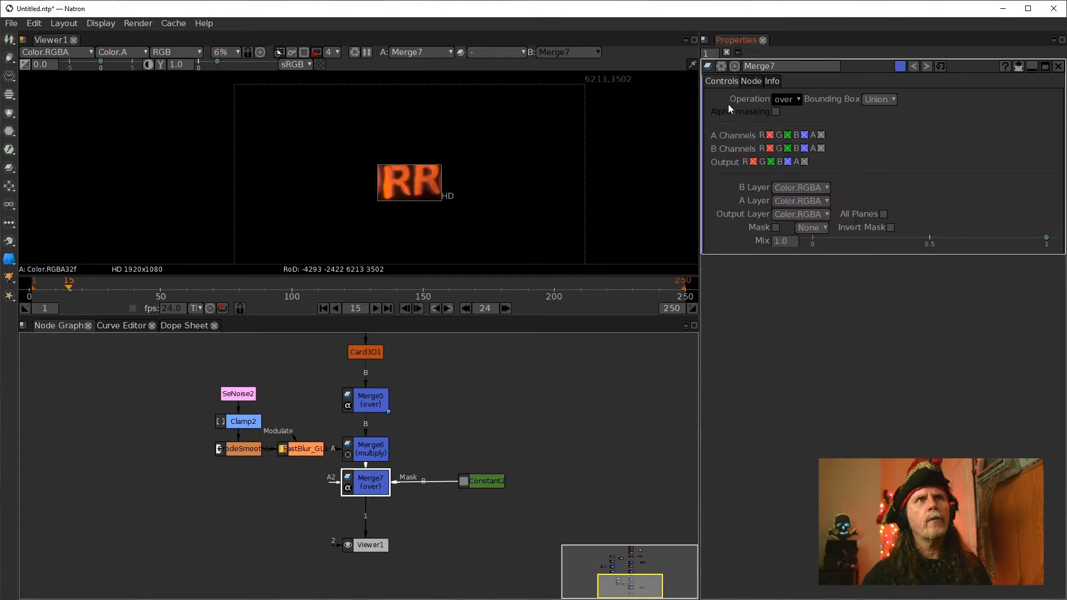
click(879, 100)
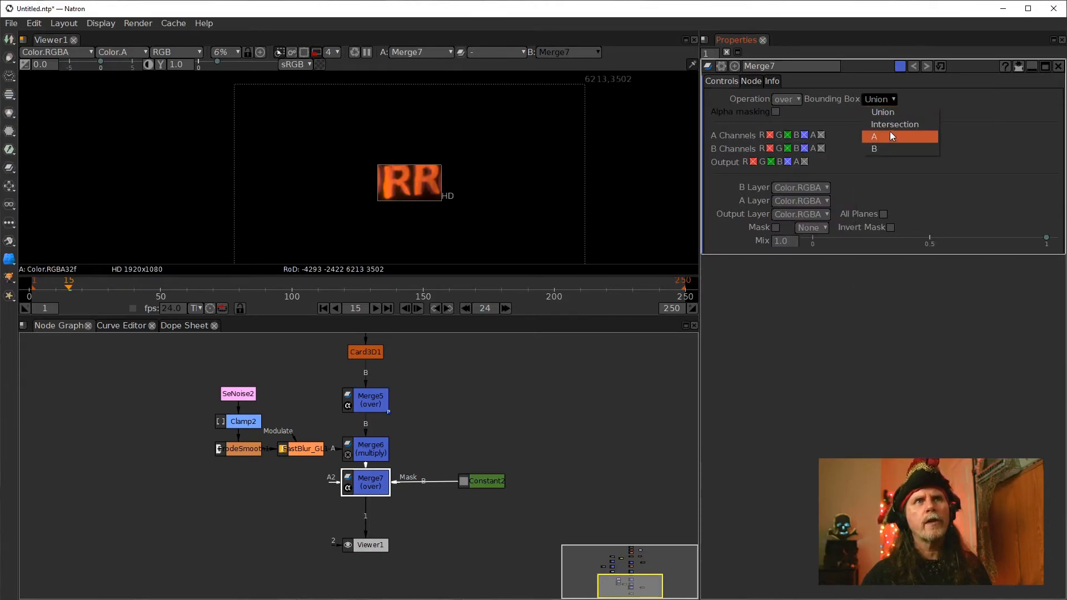
click(882, 149)
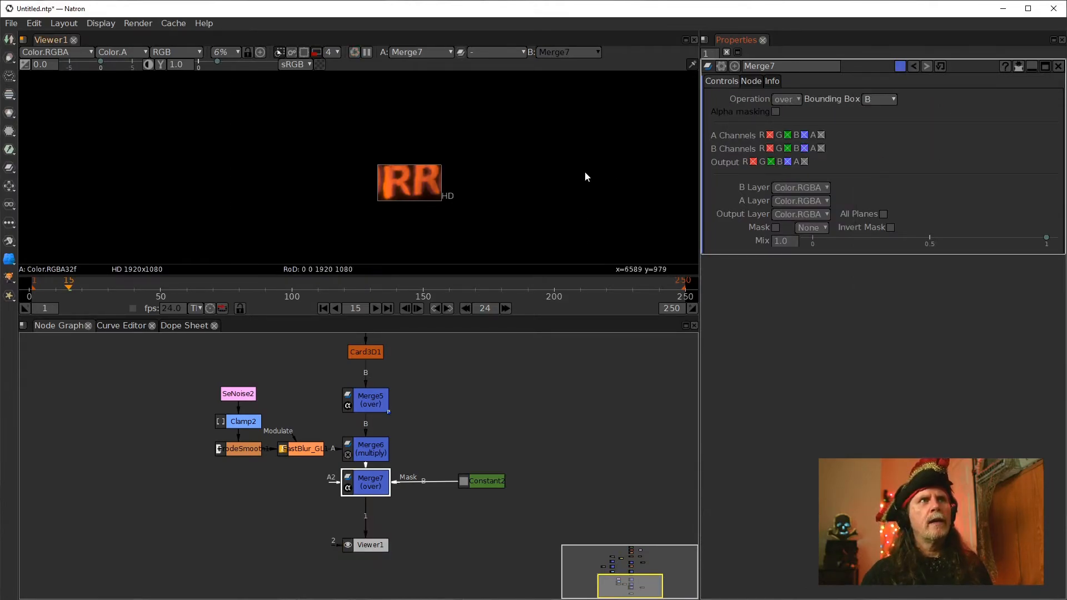
Set the Constant's blue colour channel to 1.0
scroll(422, 209, up, 3)
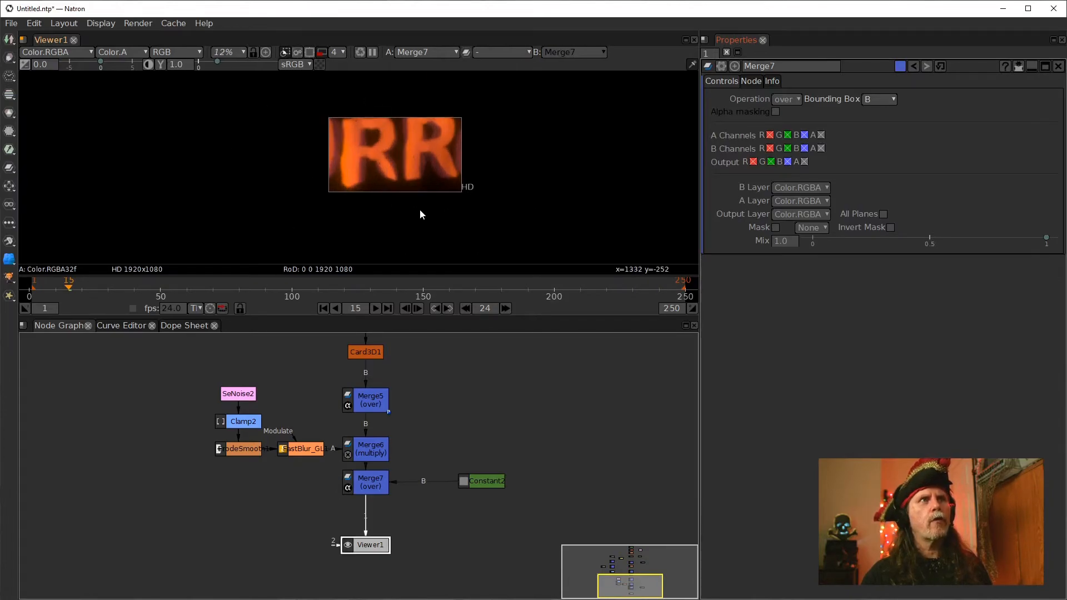
scroll(382, 170, up, 3)
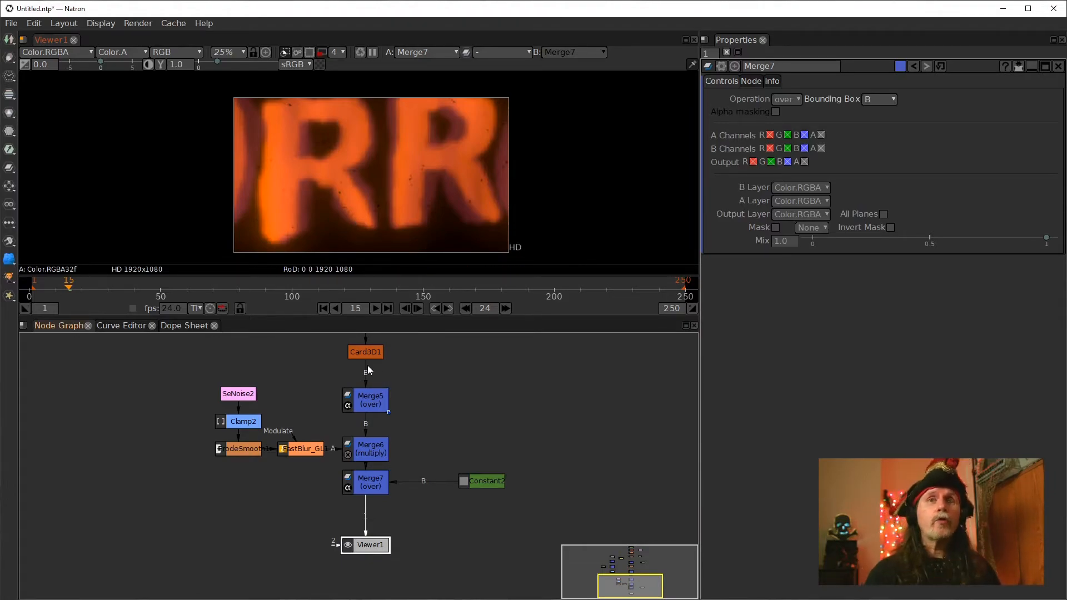
drag(478, 484, 460, 485)
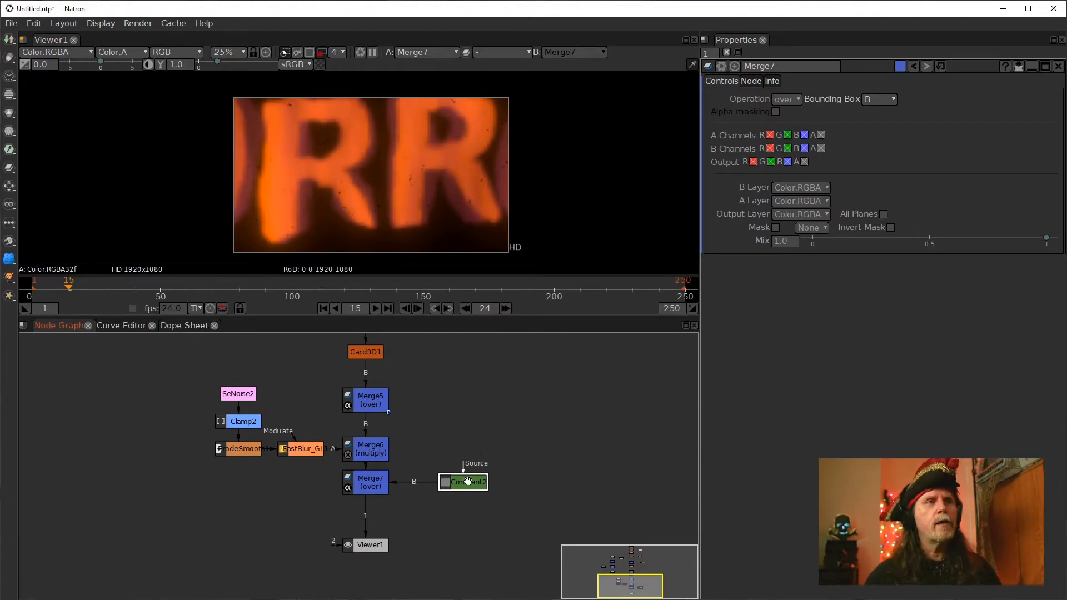
double_click(463, 484)
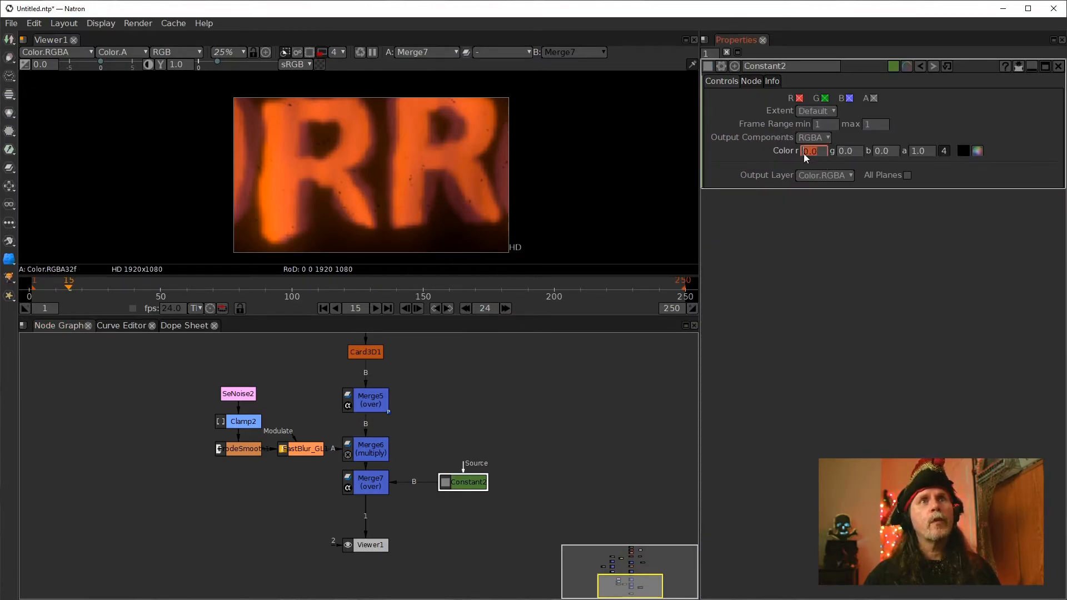
scroll(803, 153, up, 1)
scroll(803, 153, down, 1)
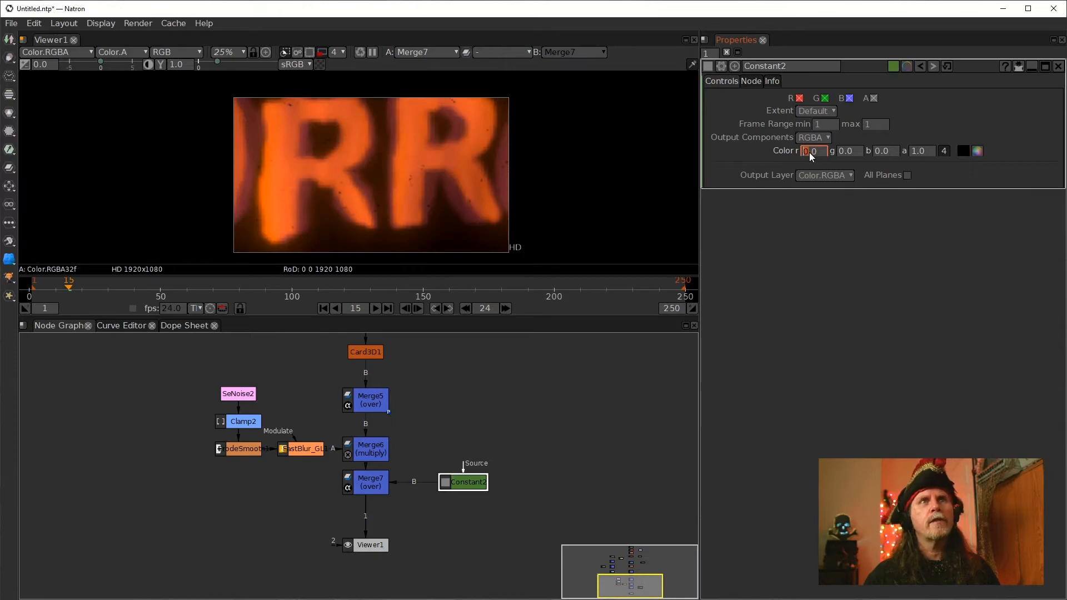
click(877, 152)
scroll(876, 153, up, 1)
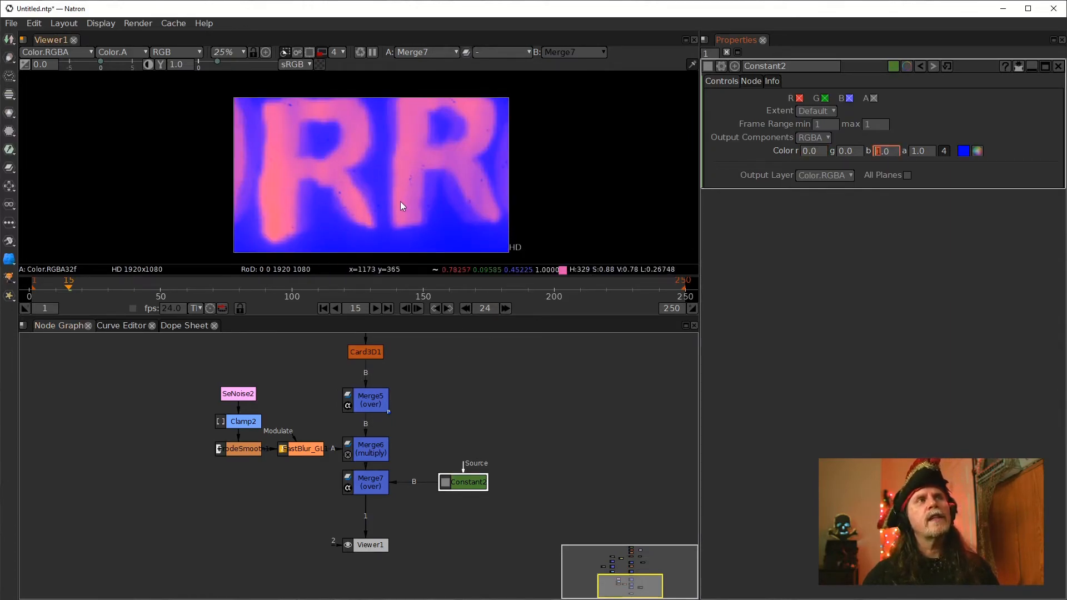
Jump to frame 104 and review the composite over the blue background, the node tree and Merge6's settings
click(310, 288)
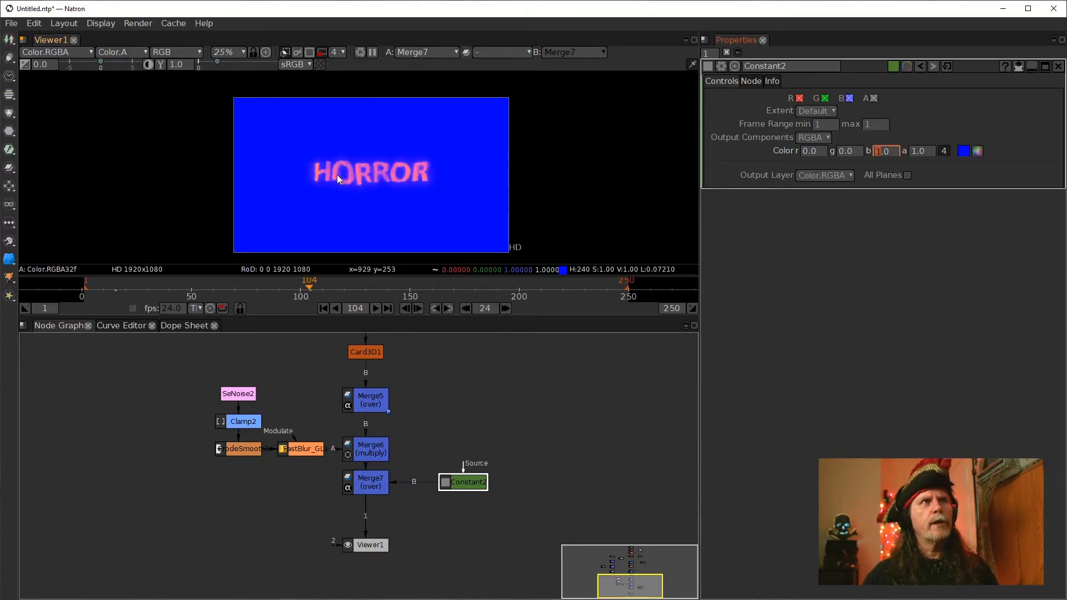
scroll(333, 175, up, 5)
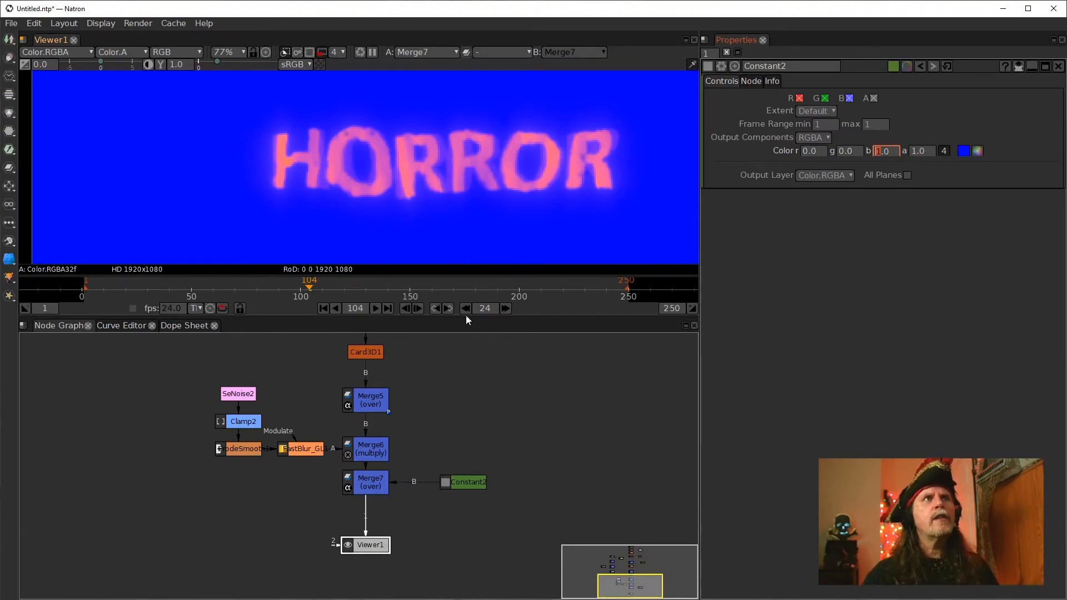
drag(465, 387, 409, 557)
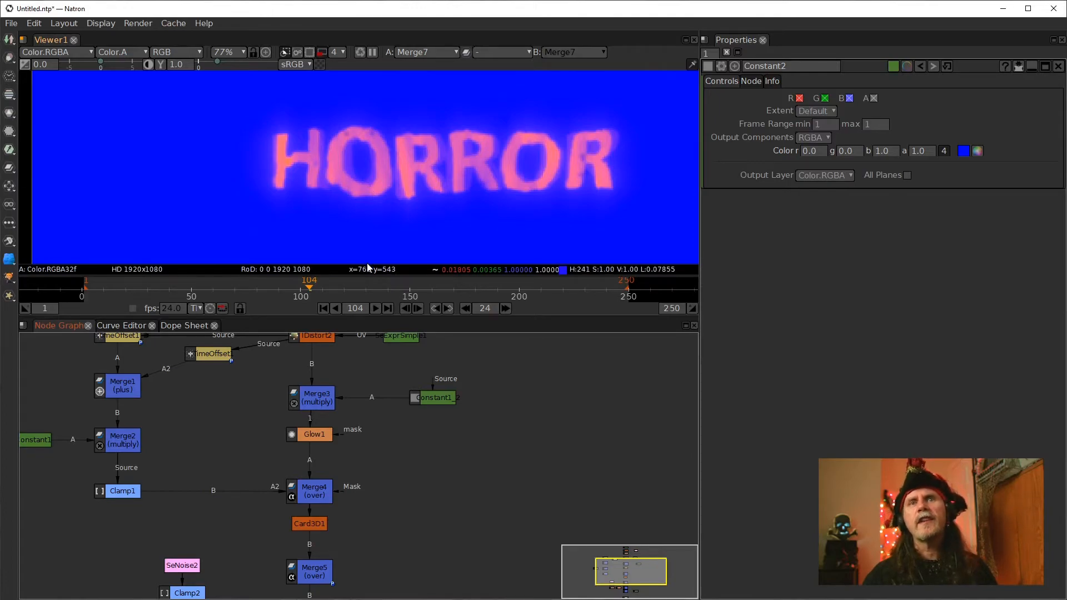
drag(454, 512, 462, 371)
scroll(425, 426, up, 2)
drag(426, 436, 426, 362)
click(408, 471)
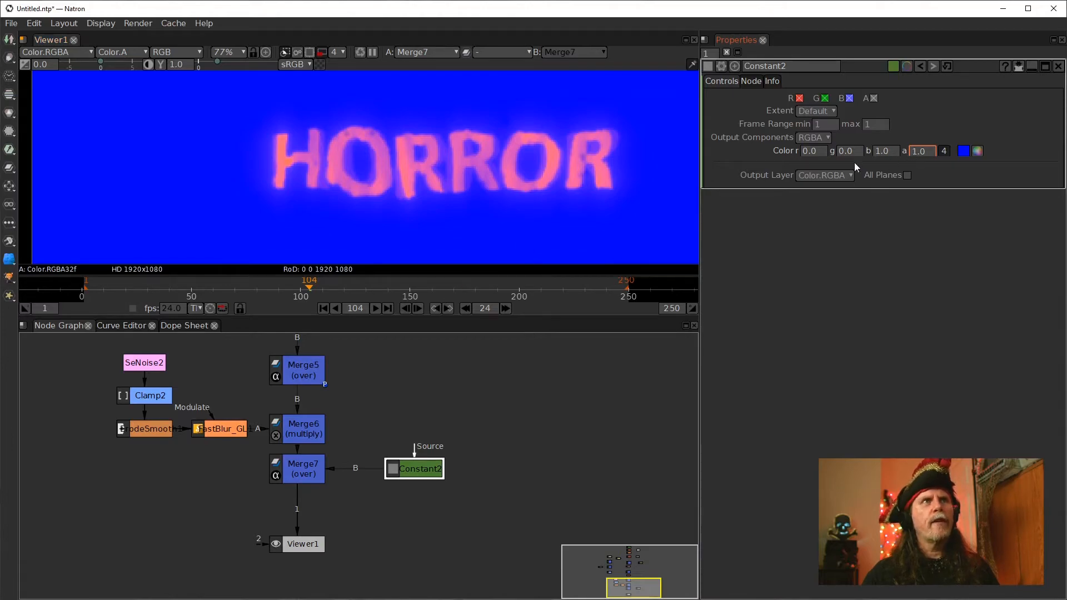
click(302, 434)
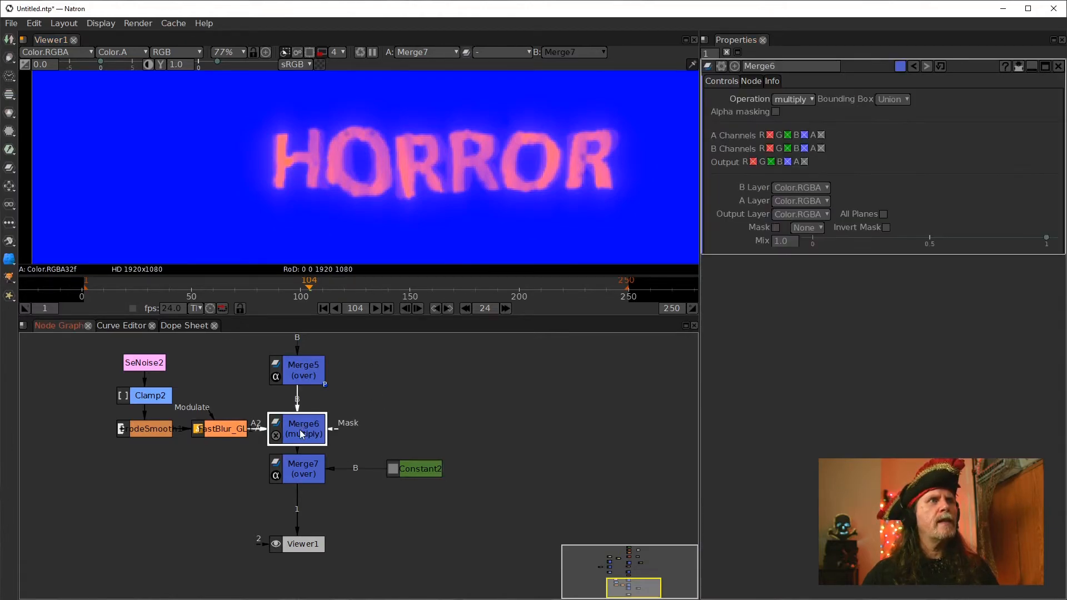
click(365, 146)
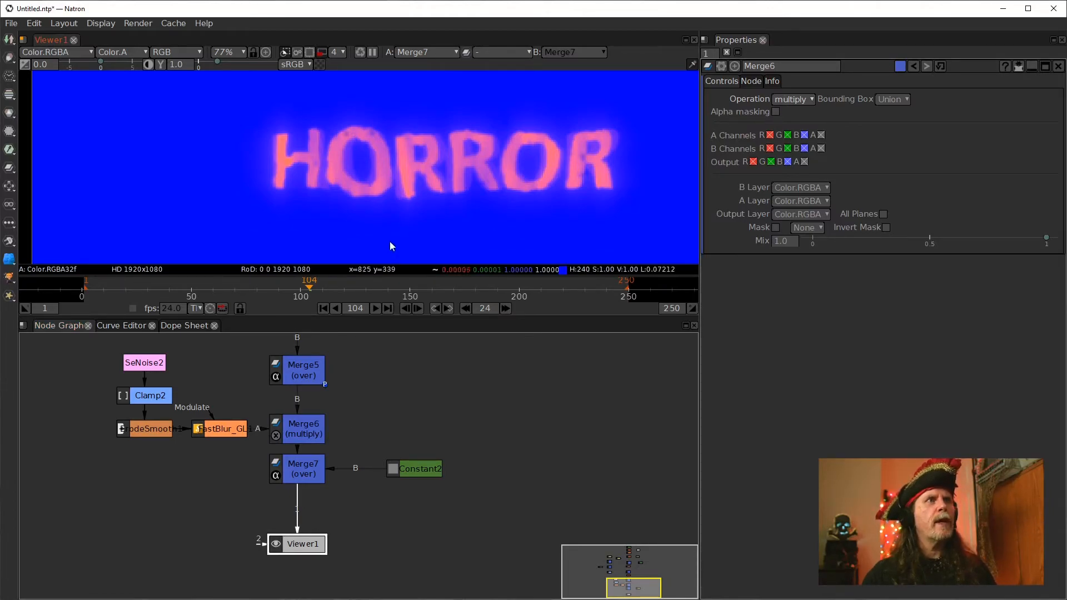
click(302, 428)
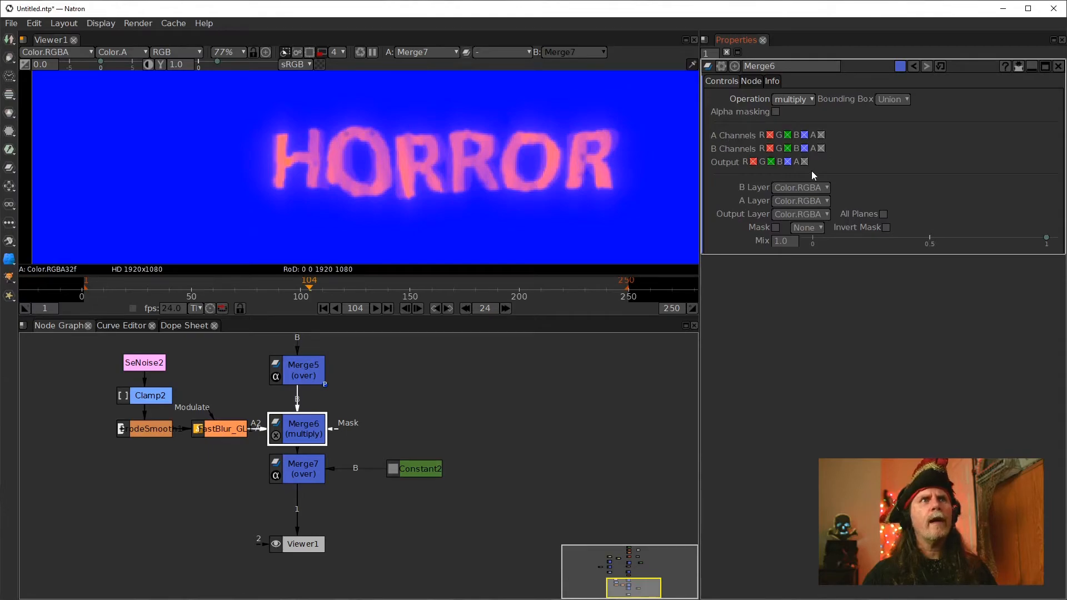
Toggle Merge6's A and B alpha channel checkboxes off and back on
click(822, 135)
click(822, 135)
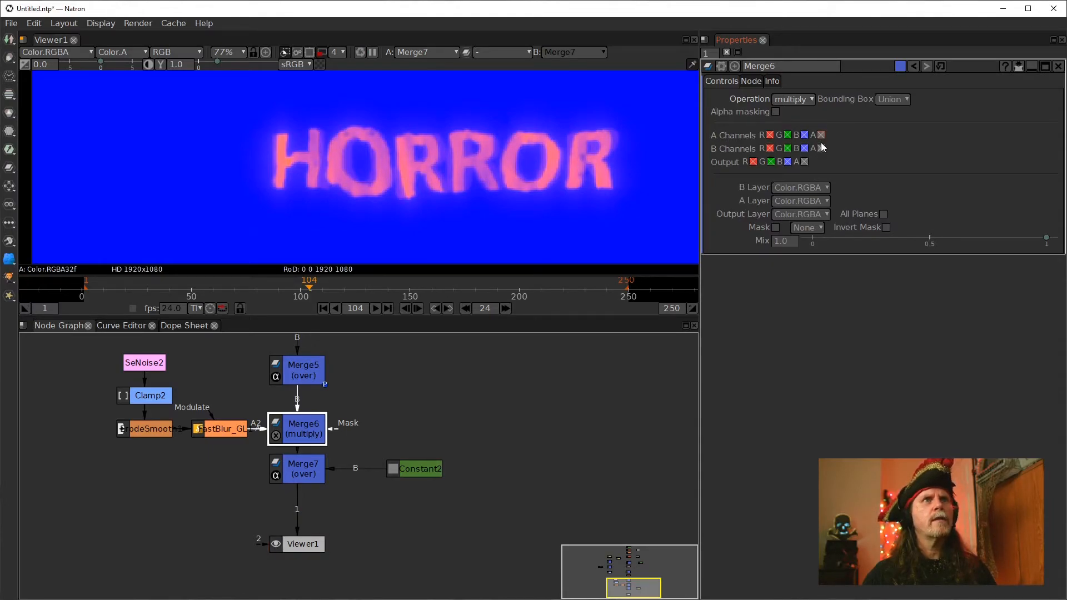
click(822, 148)
click(821, 149)
click(822, 148)
click(821, 148)
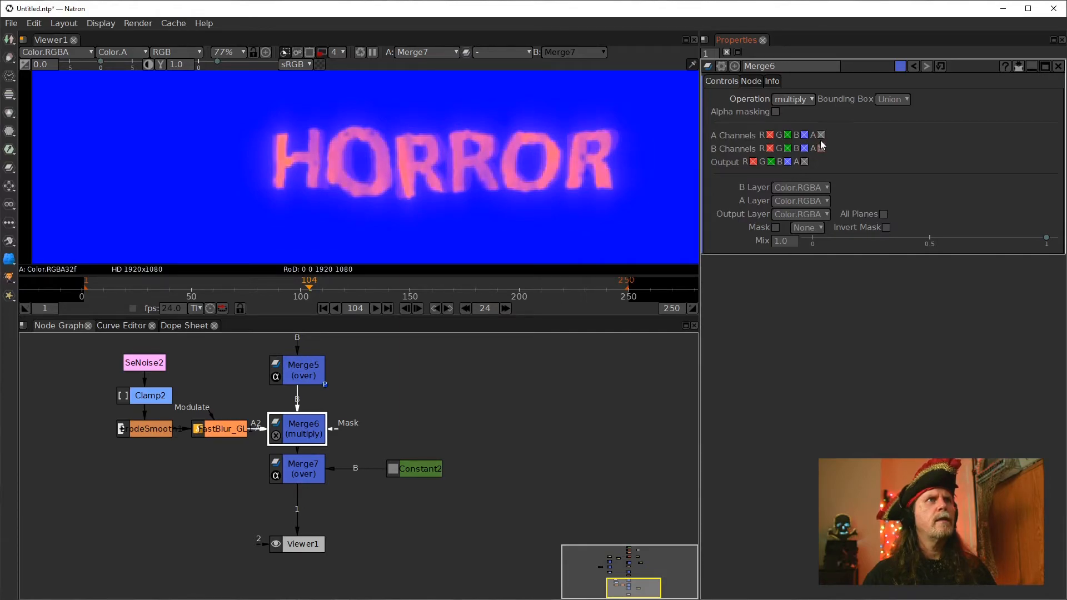
Toggle SeNoise2's alpha output channel off and back on in its Color settings
click(305, 468)
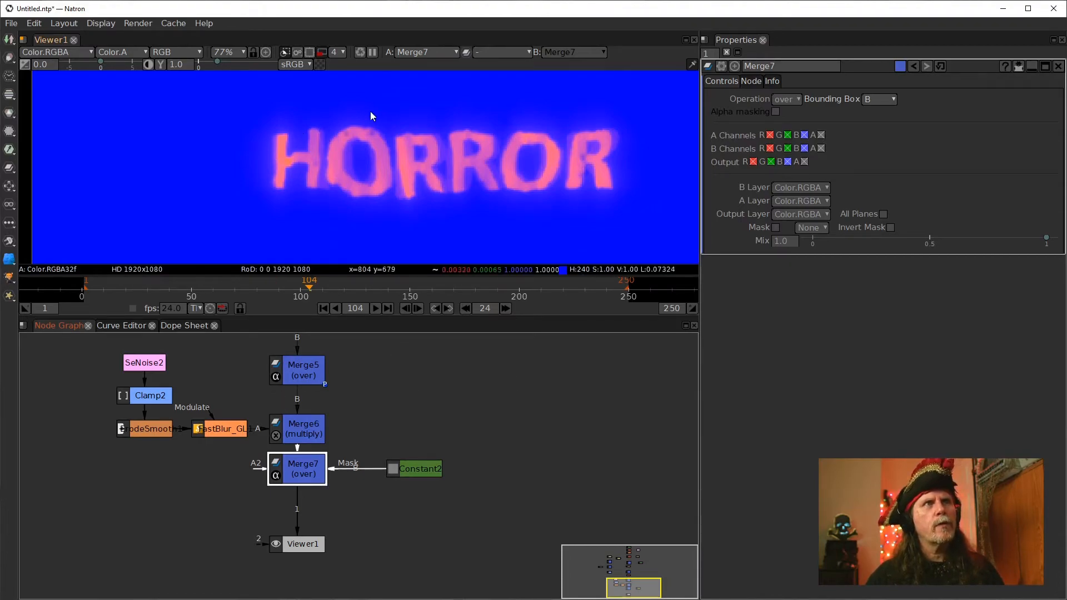
click(152, 360)
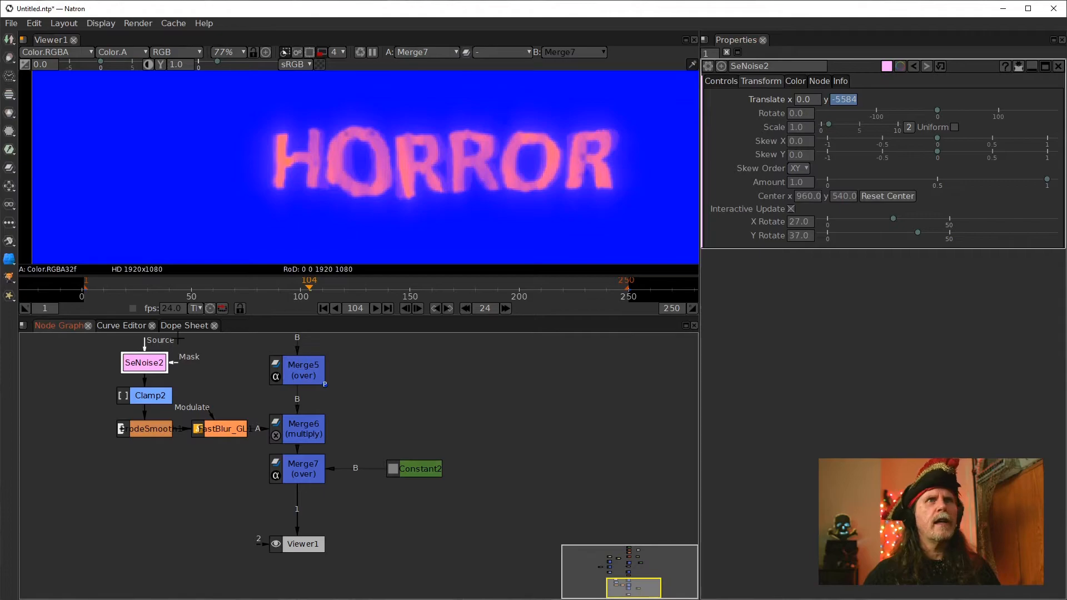
click(721, 81)
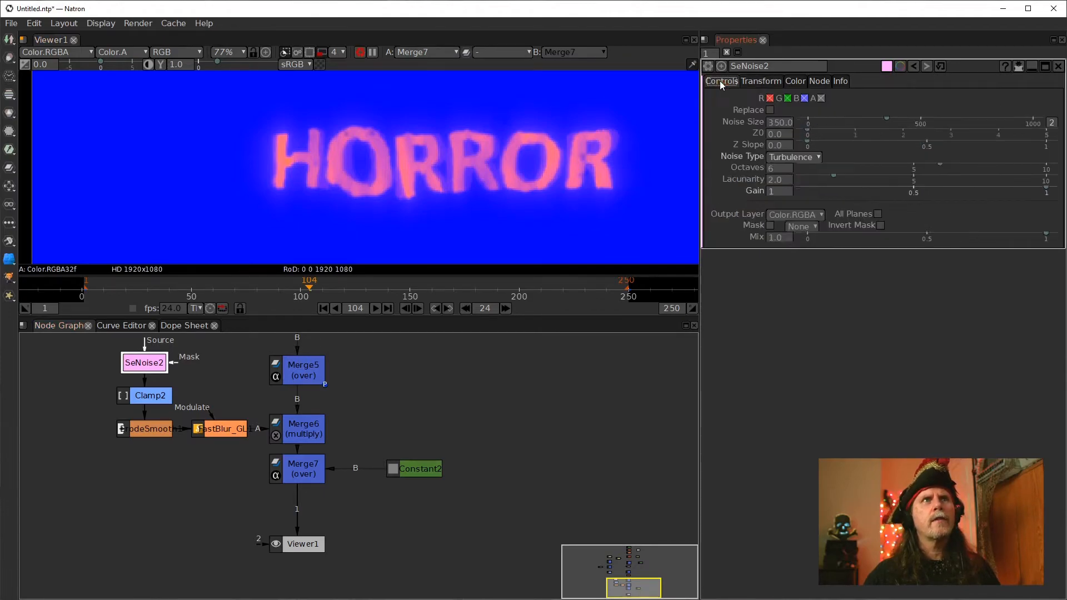
click(821, 98)
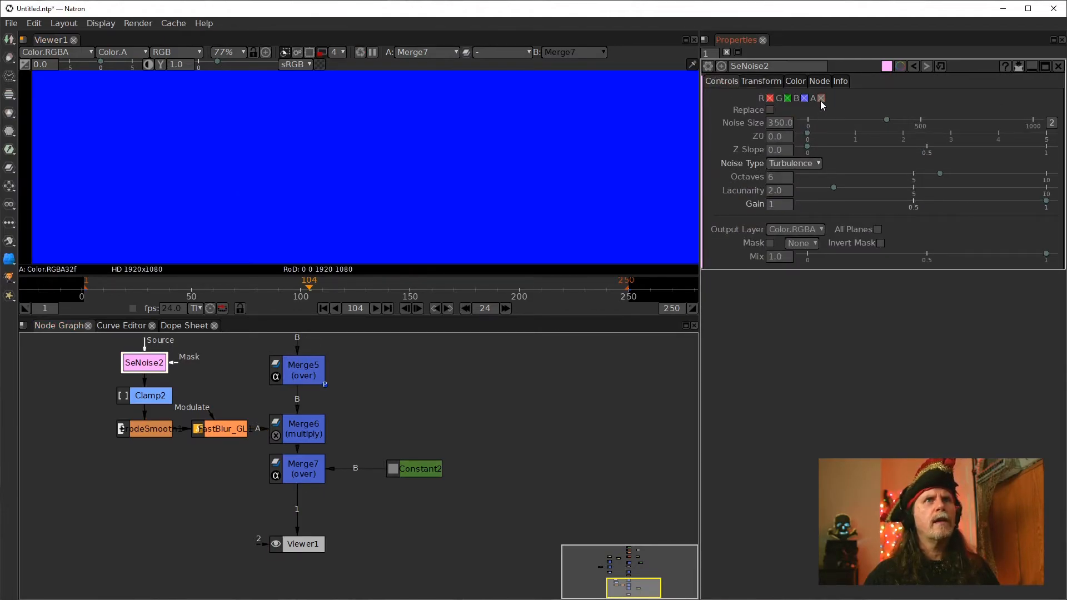
click(821, 99)
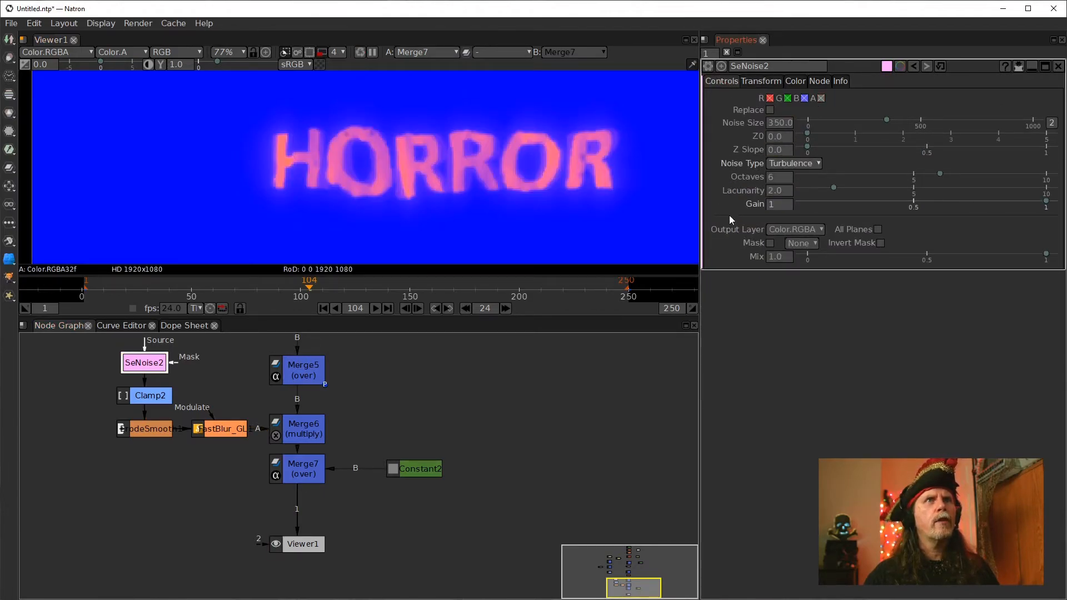
Enable the alpha channel in Merge6's output channels
click(300, 428)
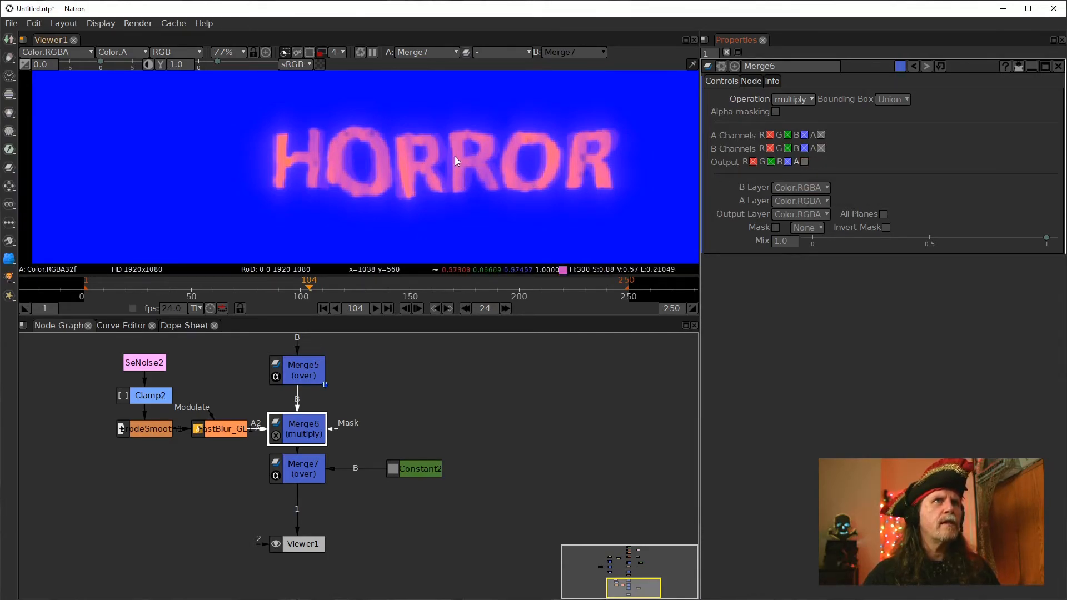
scroll(348, 178, down, 5)
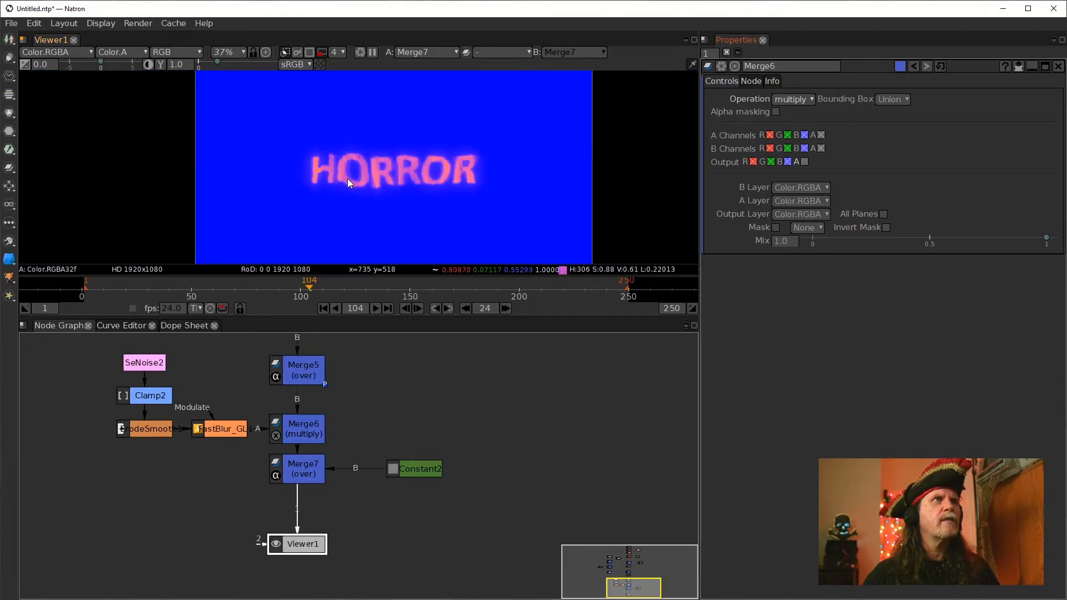
scroll(451, 186, up, 2)
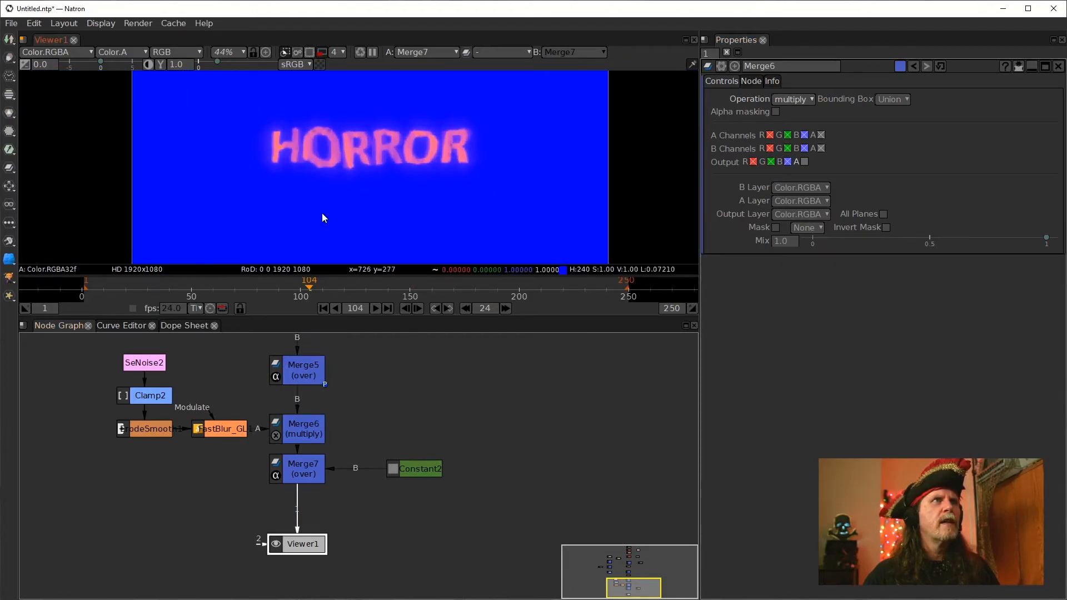
click(805, 162)
scroll(348, 175, up, 6)
scroll(348, 175, down, 4)
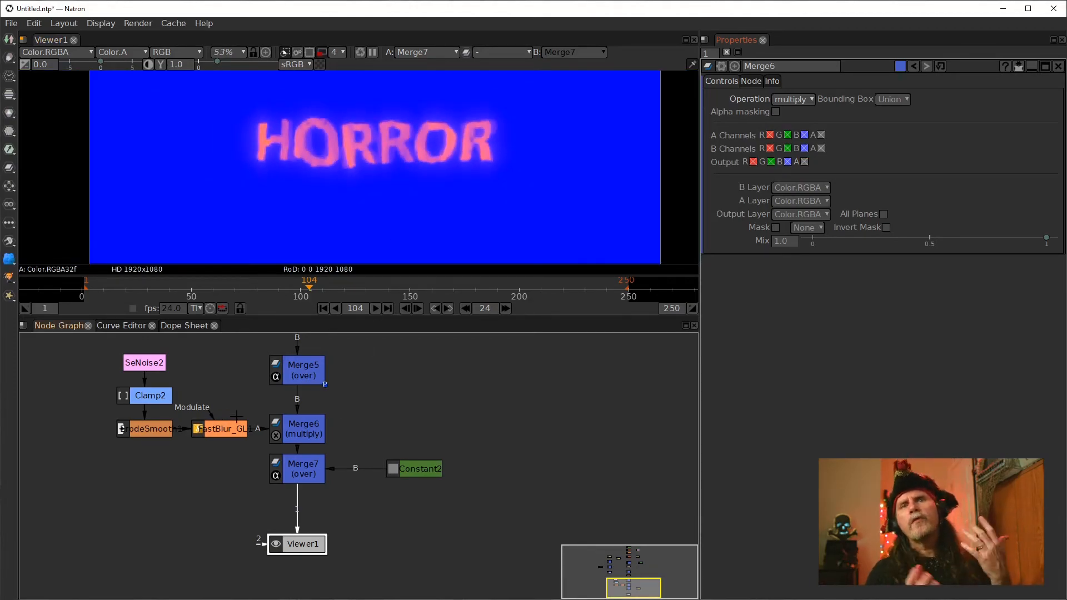
Reorder the chain so Merge7 with the Constant background sits above Merge6, feeding it before the viewer
mouse_move(297, 429)
mouse_down()
mouse_move(275, 455)
mouse_move(300, 428)
mouse_up()
click(307, 473)
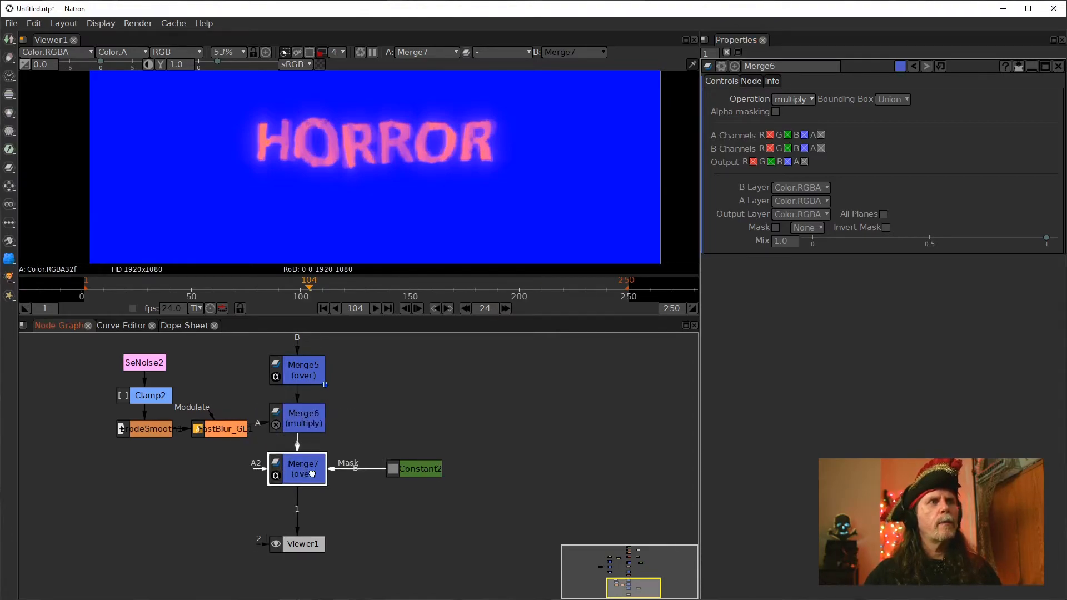
drag(307, 474, 381, 423)
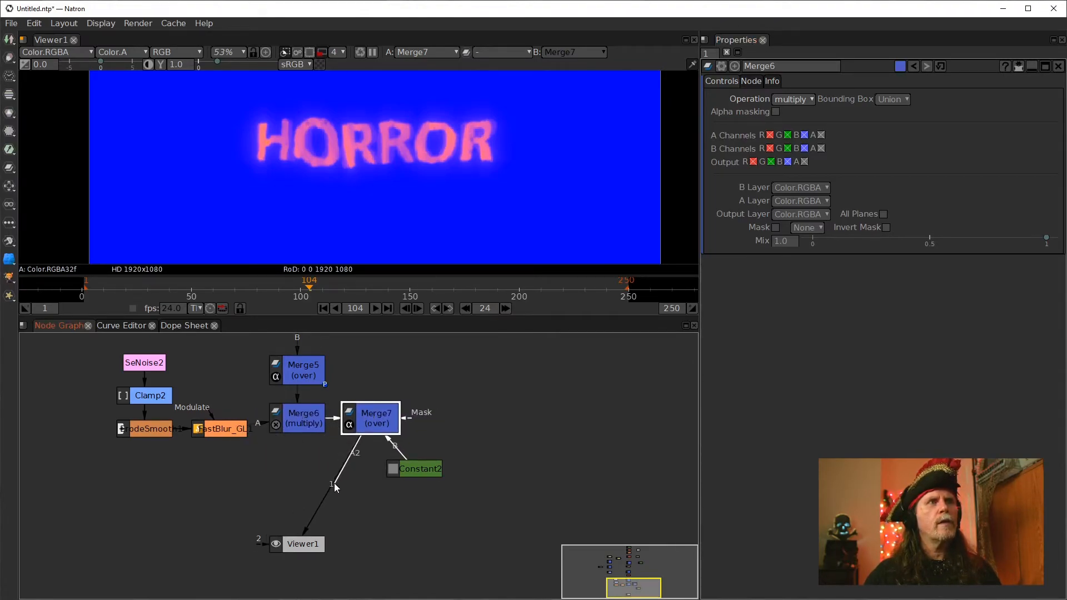
drag(370, 417, 307, 467)
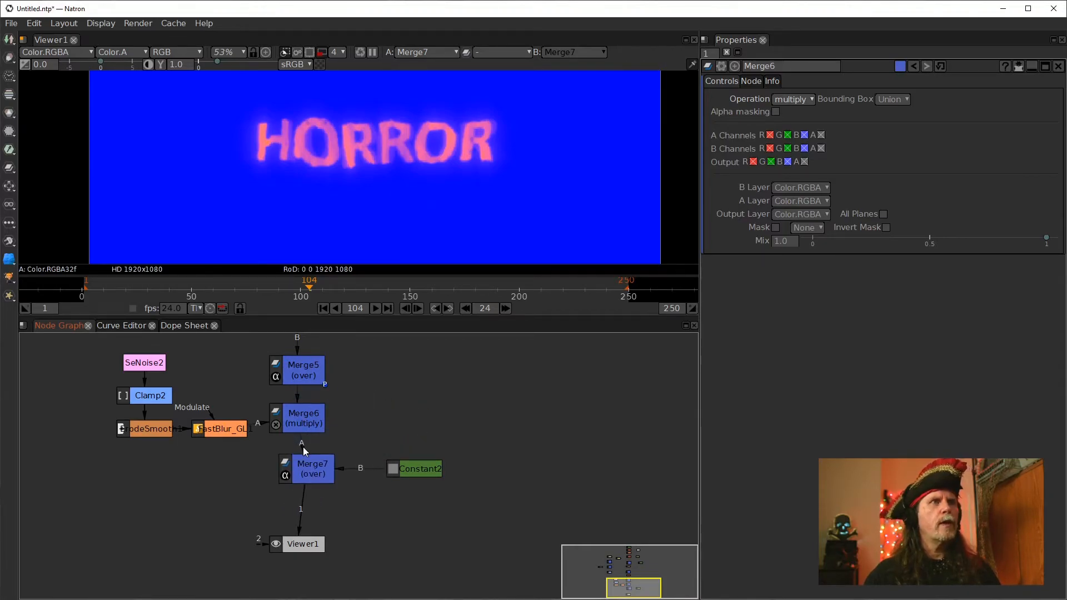
drag(305, 422, 255, 503)
click(318, 466)
drag(318, 466, 318, 432)
drag(260, 449, 266, 453)
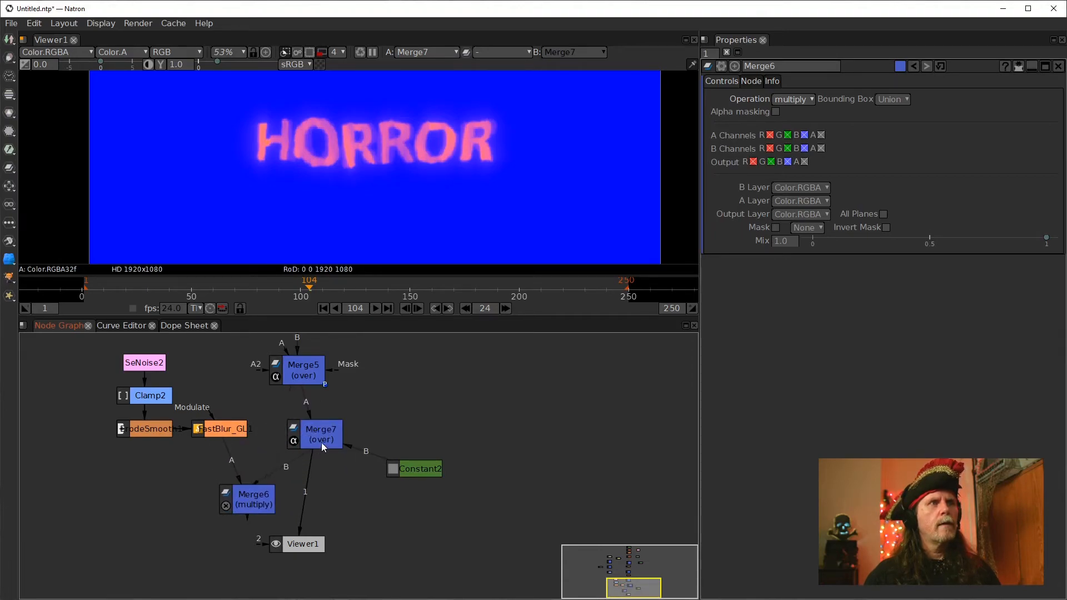
drag(247, 498, 302, 487)
drag(318, 428, 302, 420)
drag(414, 469, 399, 412)
drag(302, 493, 298, 463)
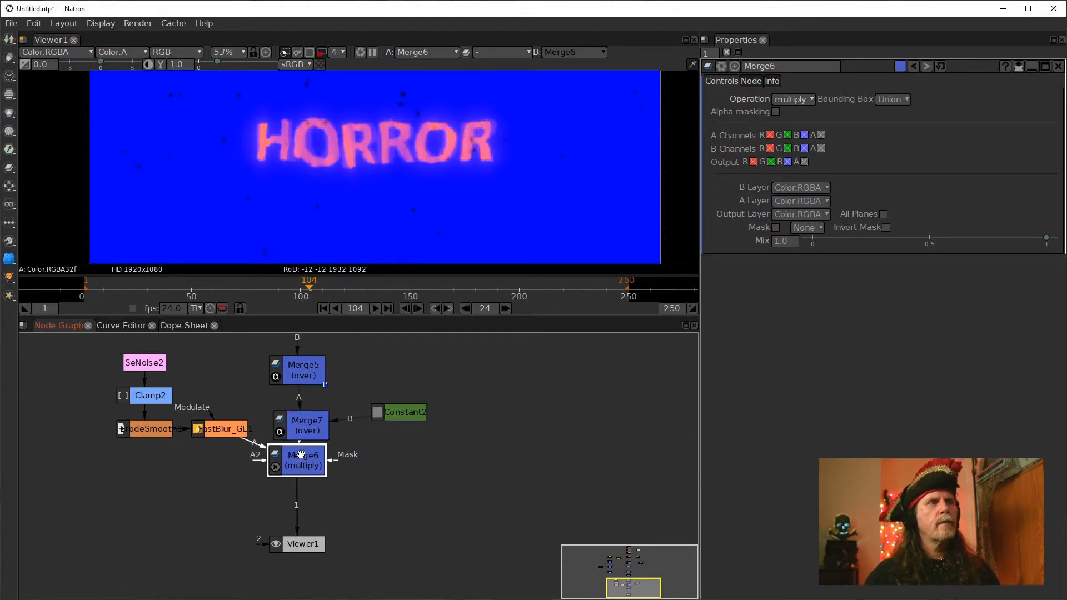
drag(301, 425, 300, 412)
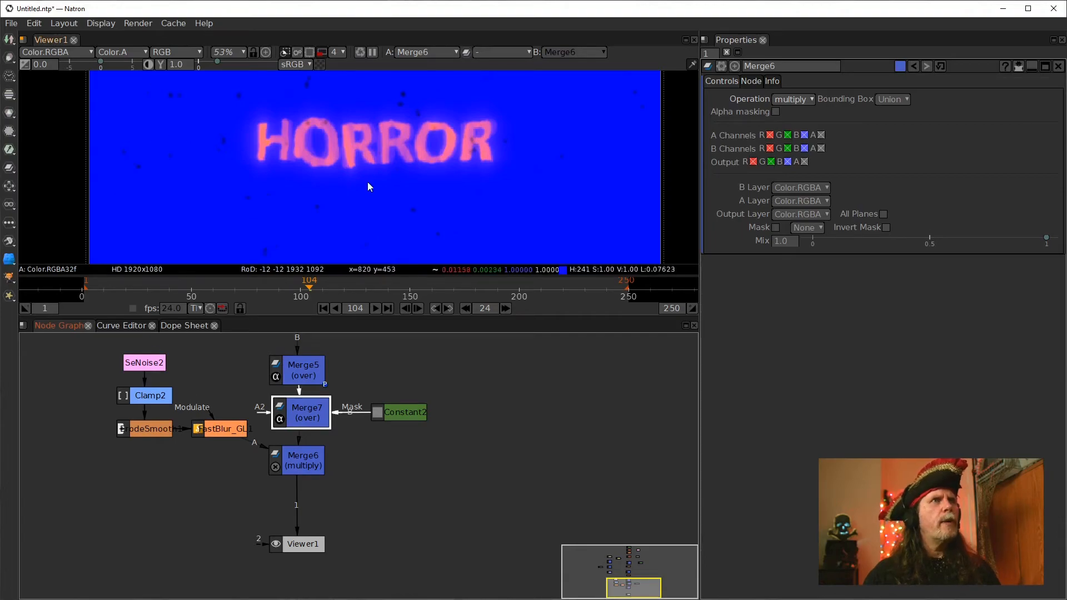
Set Merge6's bounding box to B
scroll(384, 192, down, 5)
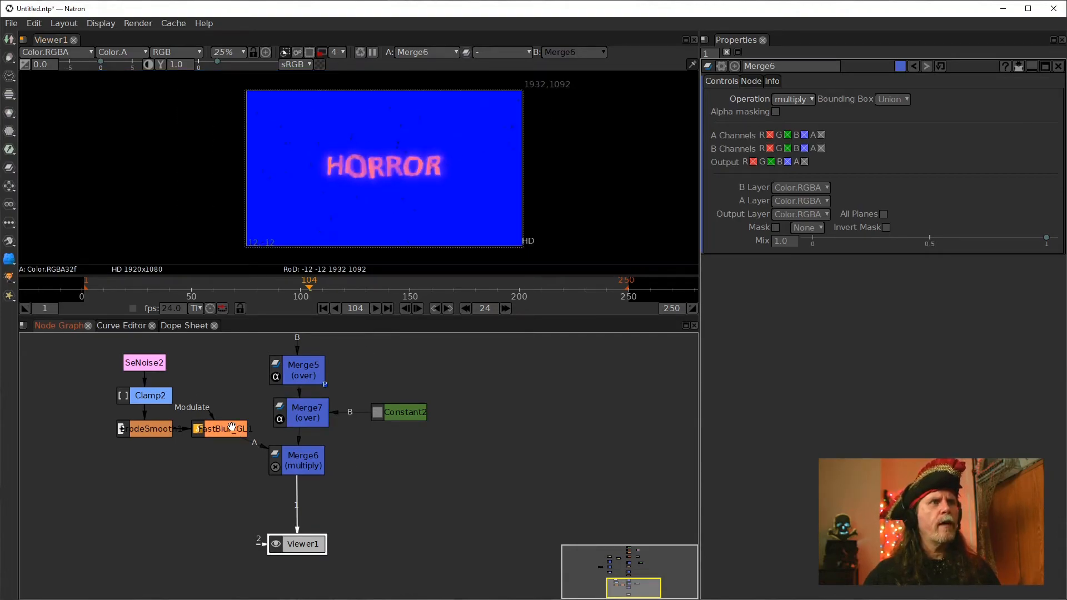
drag(307, 468, 307, 460)
click(309, 414)
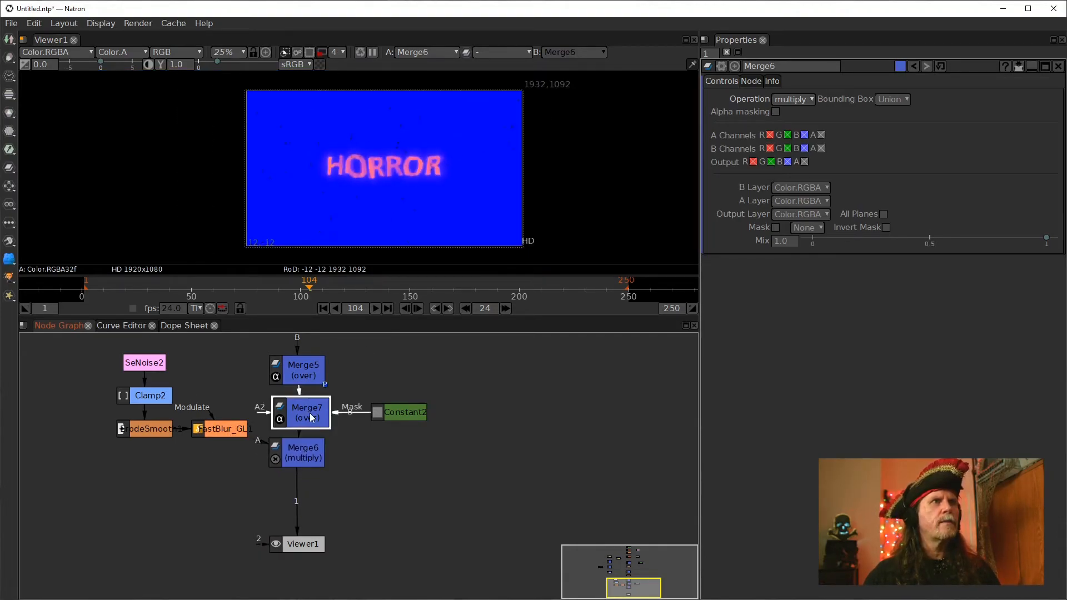
click(320, 460)
click(309, 417)
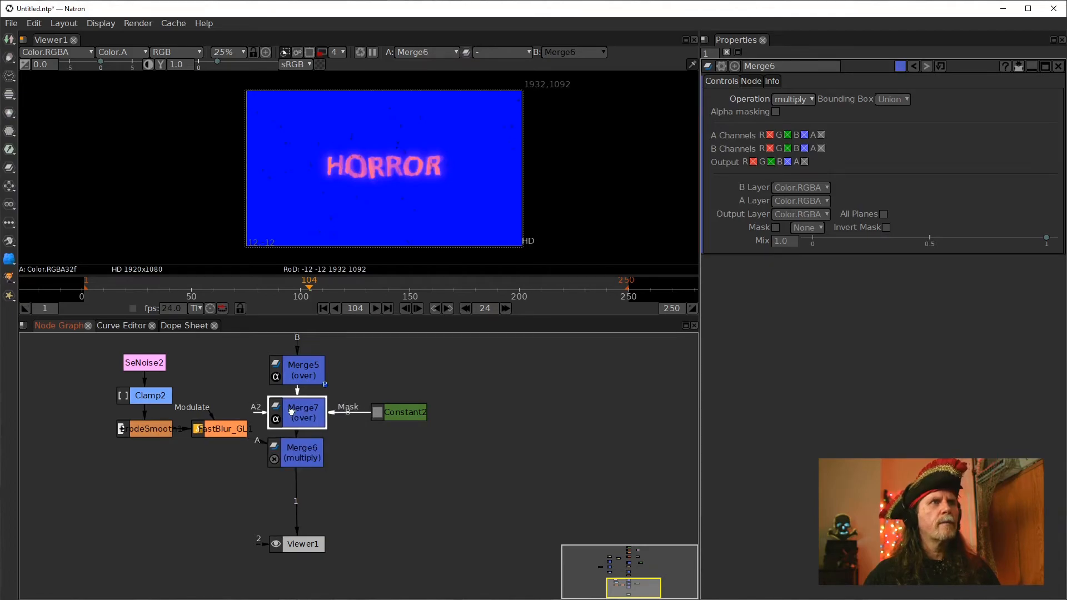
click(295, 452)
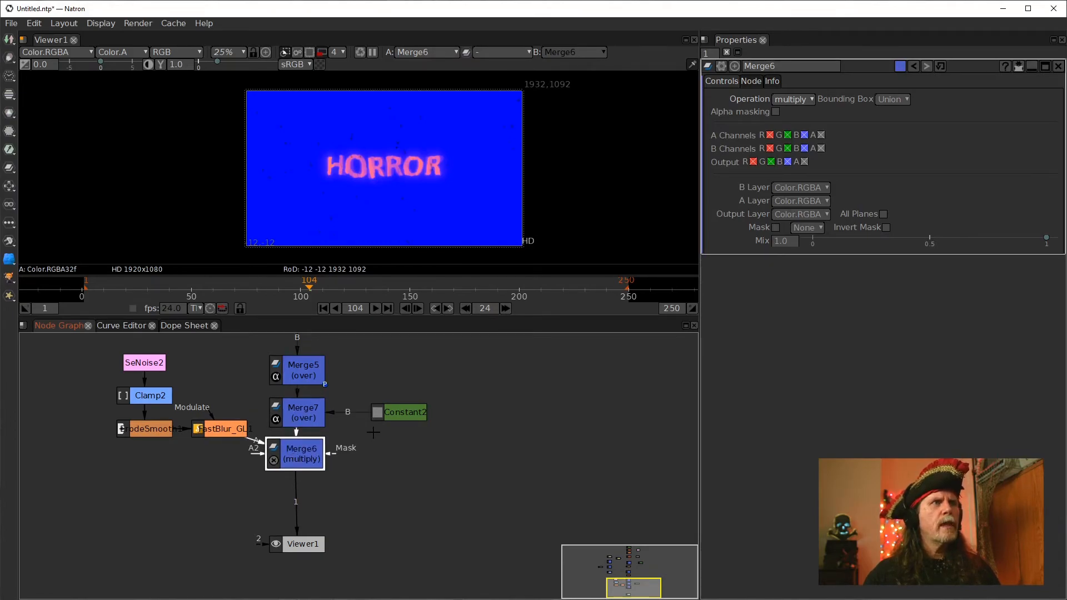
click(796, 101)
click(925, 89)
click(893, 98)
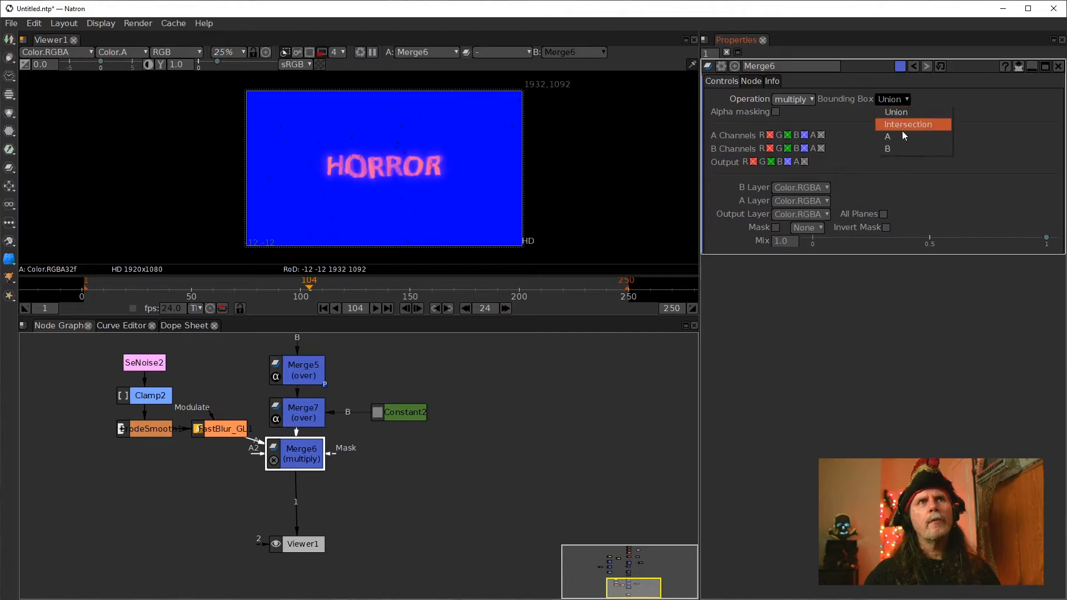
click(896, 149)
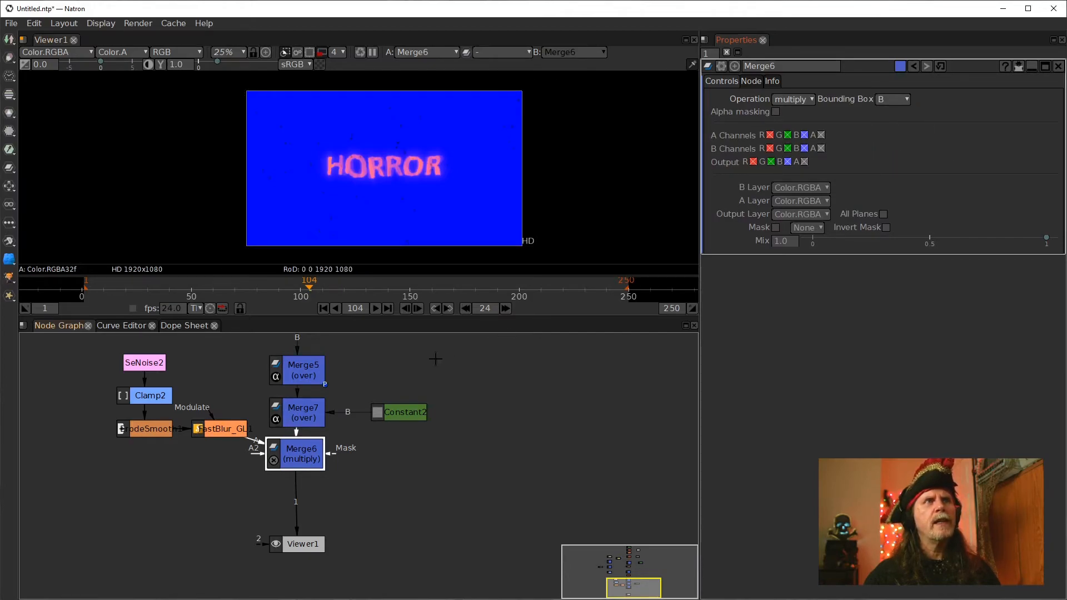
Change the Constant's colour to black using the colour picker
mouse_move(304, 453)
mouse_down()
mouse_move(360, 456)
mouse_move(307, 463)
mouse_up()
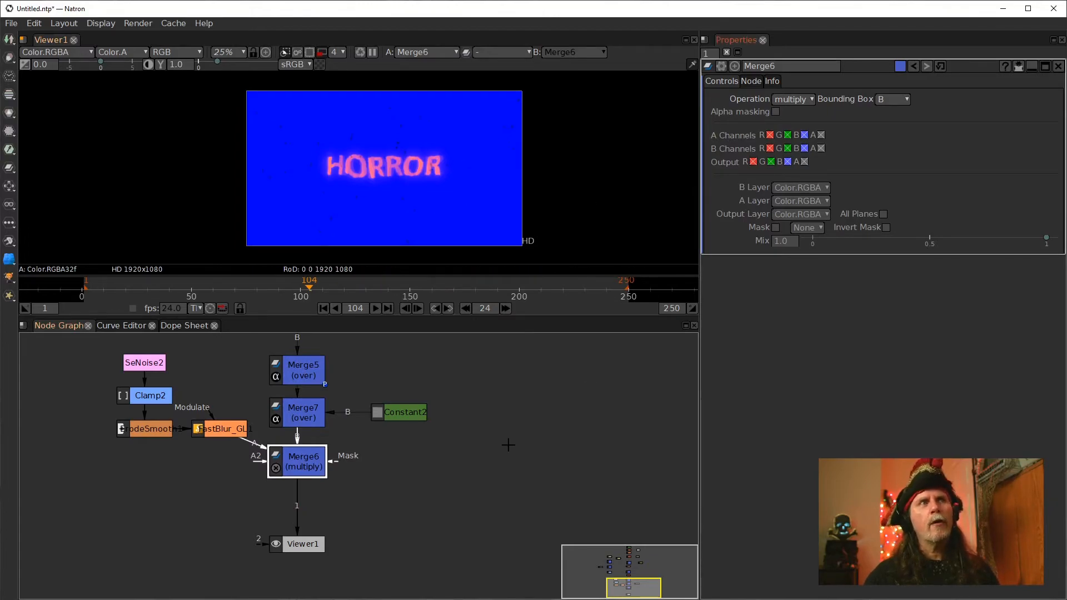
click(399, 413)
scroll(385, 170, up, 4)
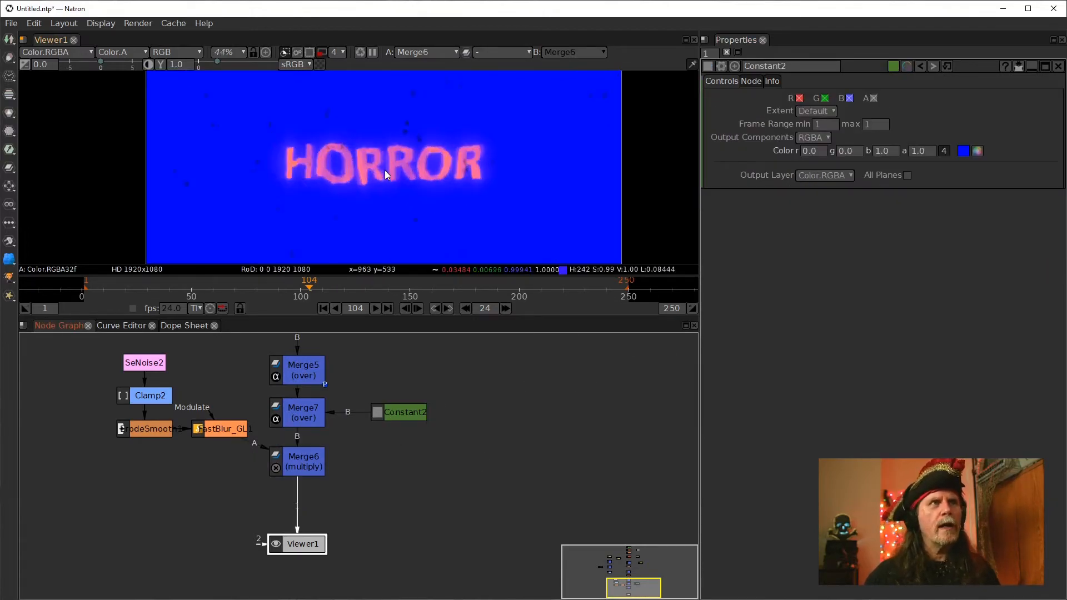
click(978, 151)
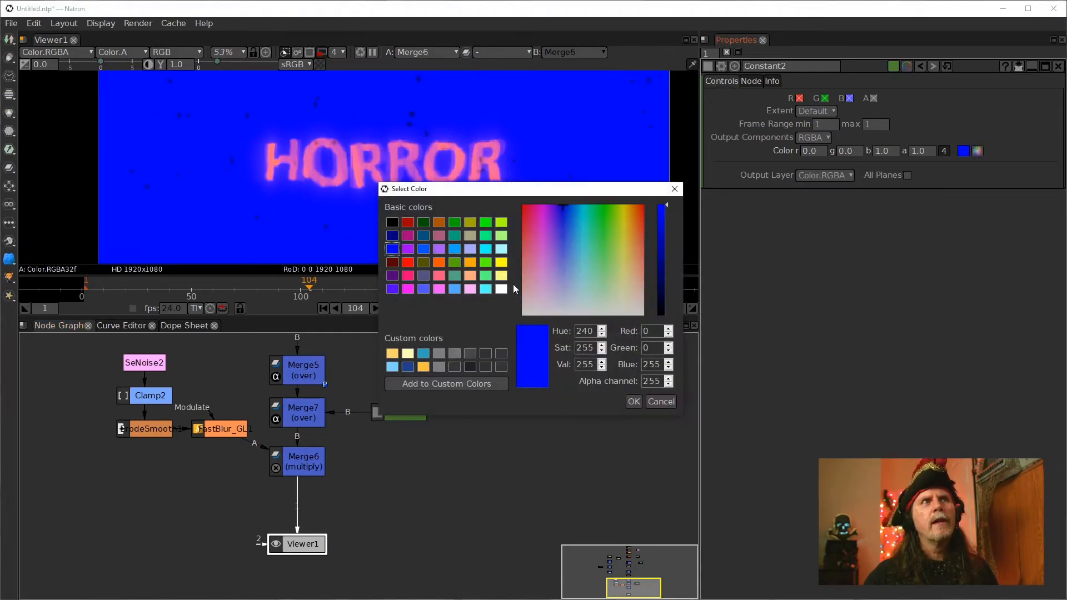
click(392, 222)
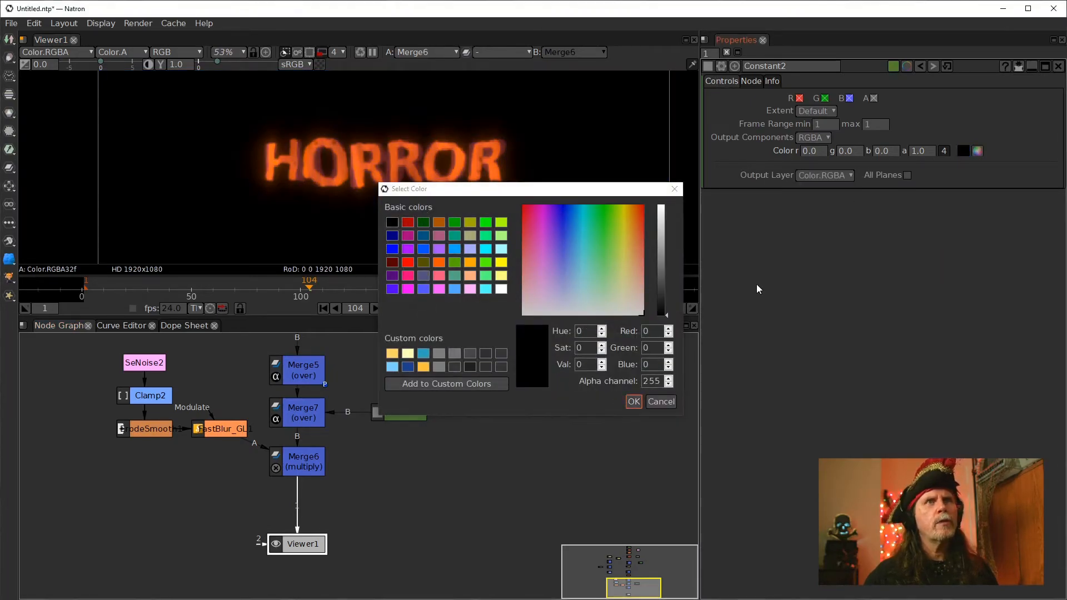
key(Return)
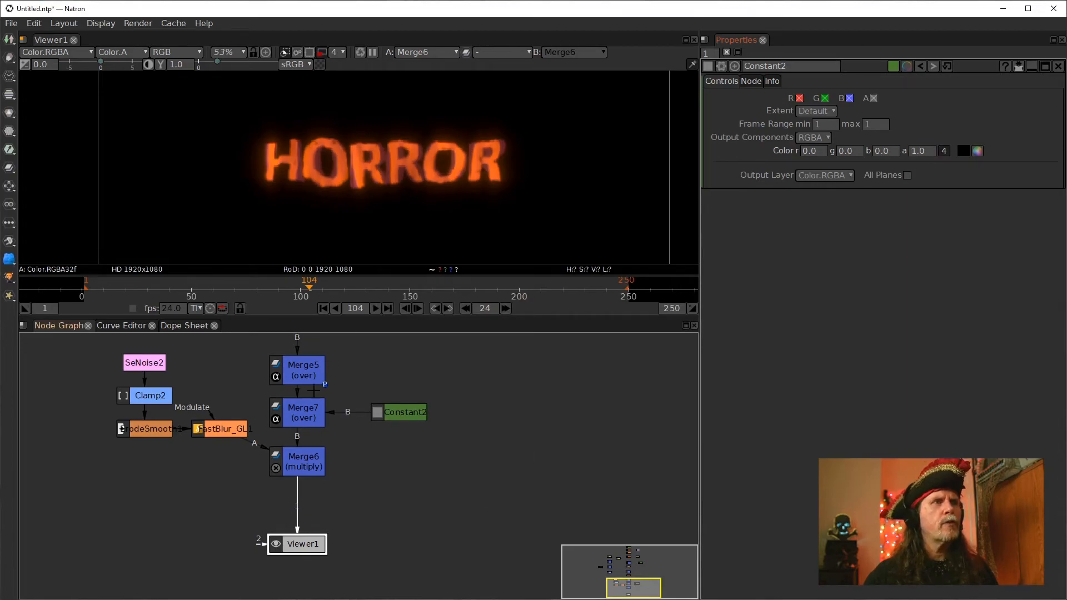
Tidy the node graph by moving FastBlur, the smoothing node and Viewer1 into a cleaner layout
click(400, 414)
drag(237, 434, 248, 467)
click(300, 473)
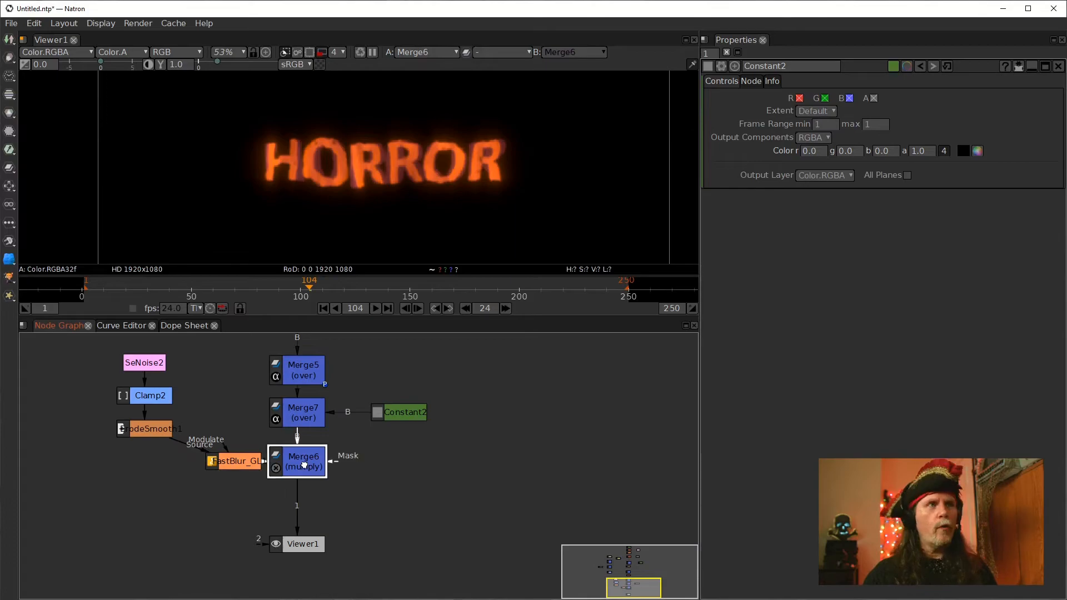
drag(304, 546, 303, 570)
click(298, 466)
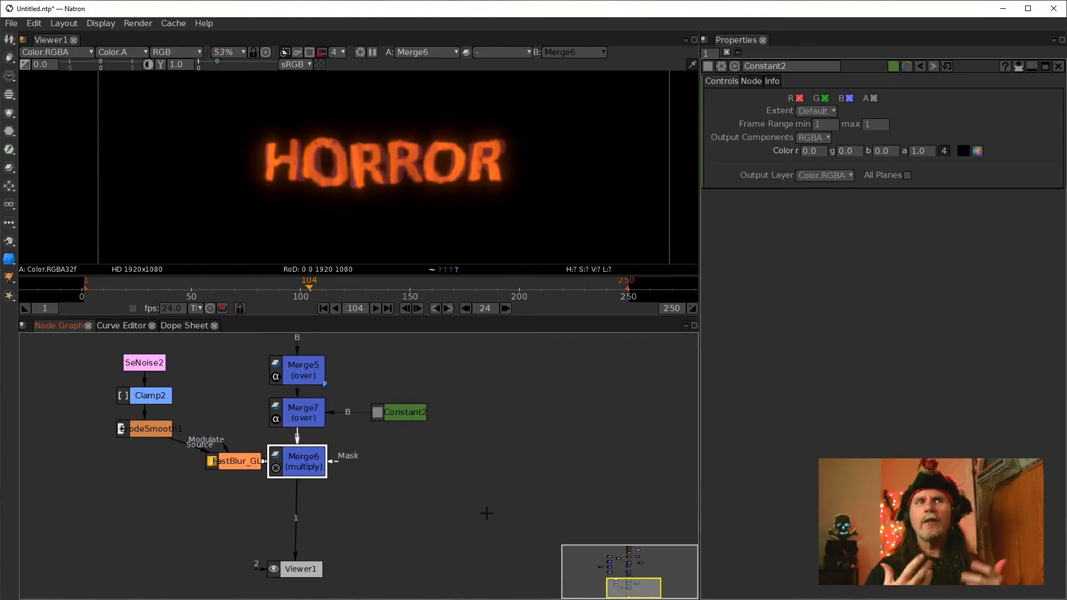
drag(142, 430, 143, 461)
mouse_move(305, 568)
mouse_down()
mouse_move(283, 578)
mouse_move(322, 580)
mouse_move(298, 580)
mouse_up()
click(303, 457)
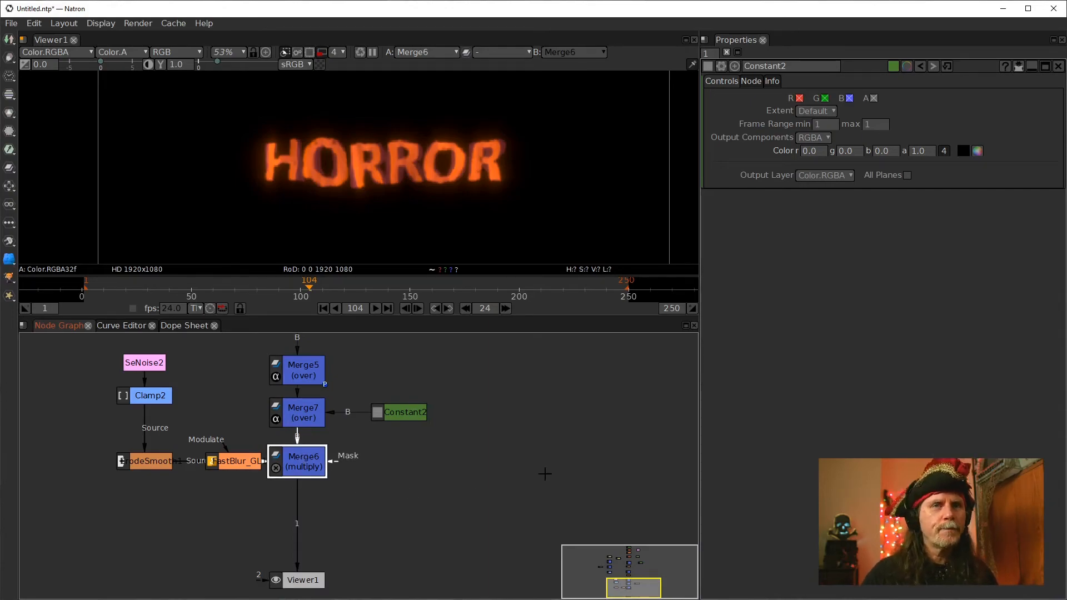
right_click(424, 489)
mouse_move(516, 442)
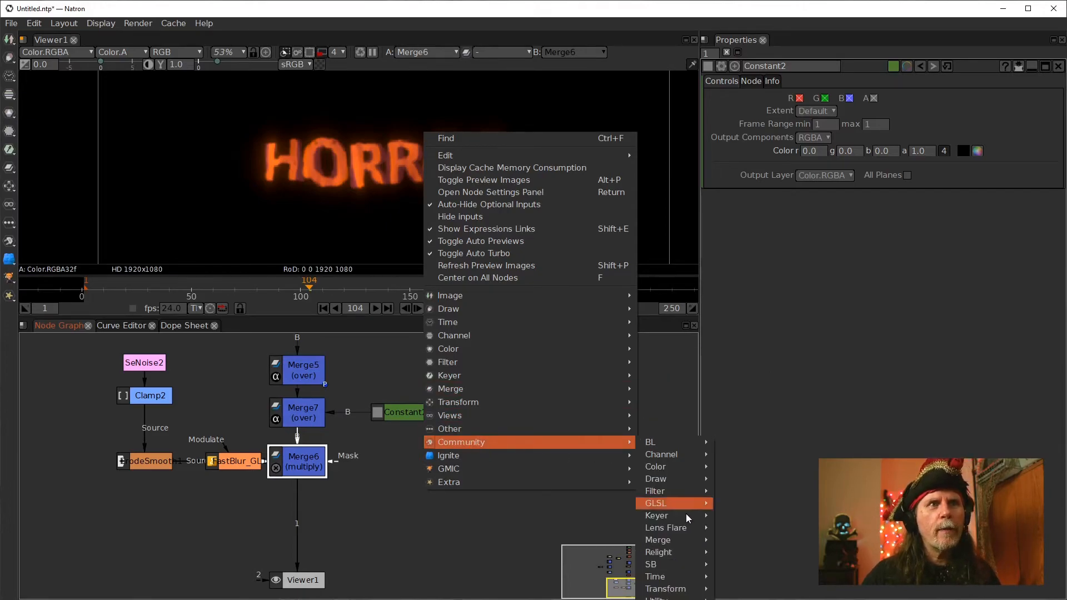
click(205, 349)
Insert a Shaker node between Merge6 and the viewer
right_click(211, 349)
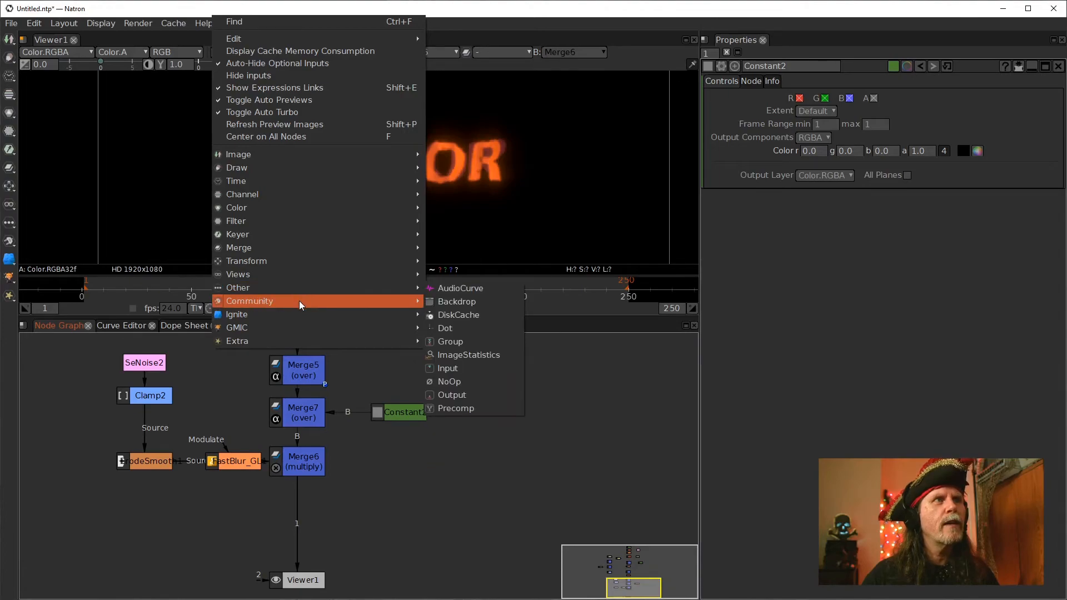
mouse_move(299, 301)
mouse_move(470, 449)
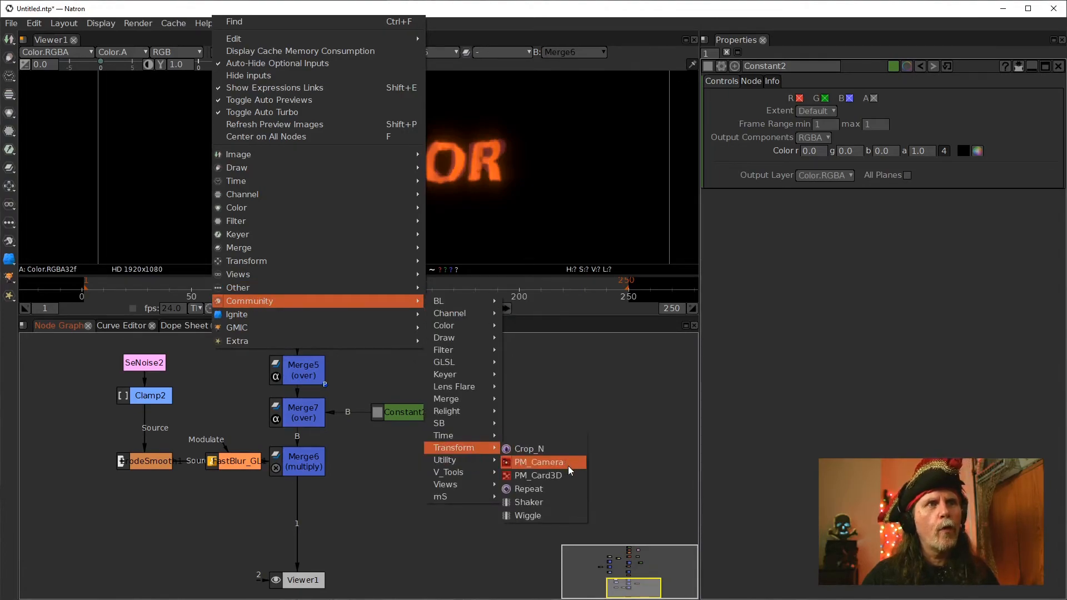
click(529, 502)
drag(393, 477, 299, 505)
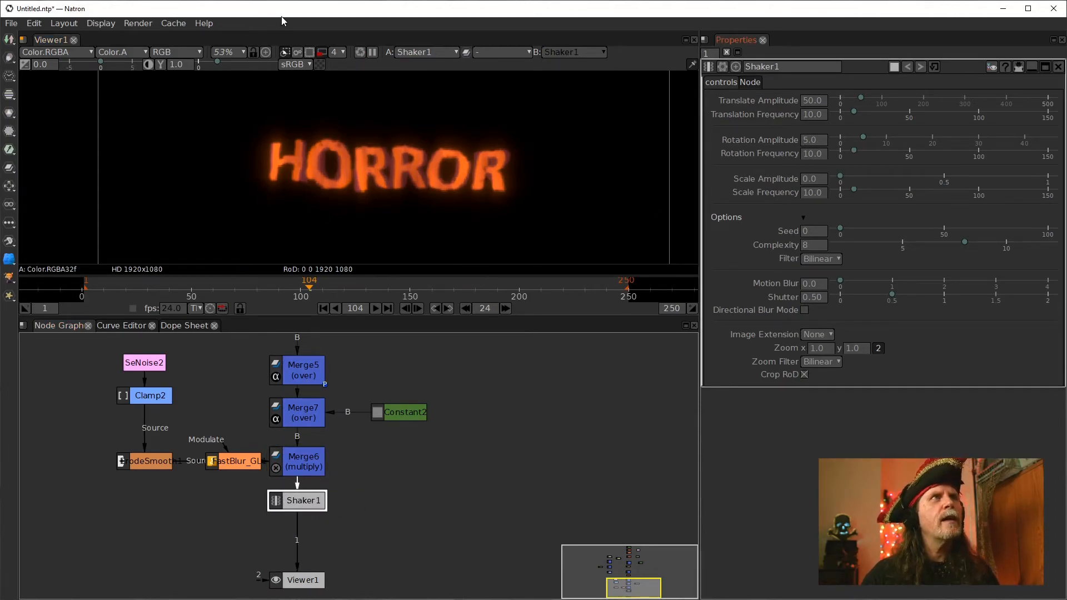
Set the viewer's proxy render scale to 8
click(342, 54)
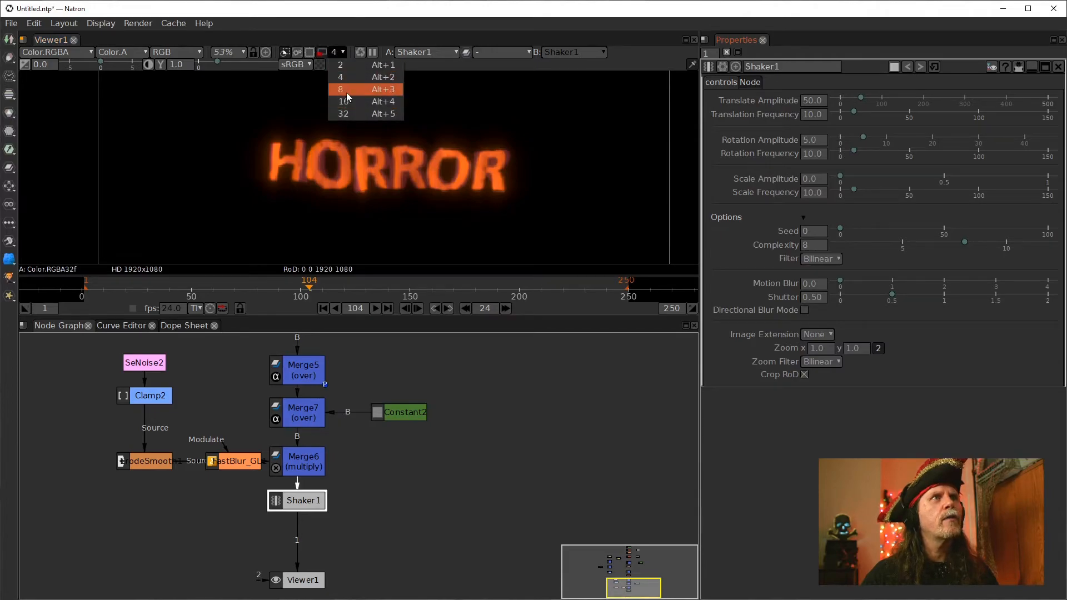
click(342, 89)
scroll(465, 171, down, 2)
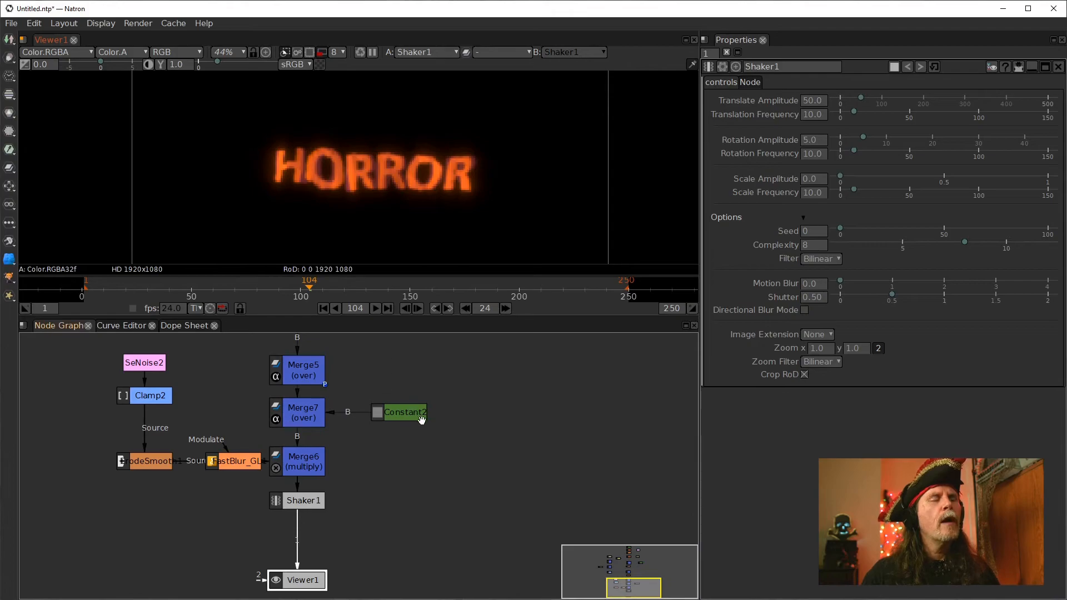
Open Merge7's parameters and pull the Shaker node out of the chain between Merge6 and the viewer
click(404, 418)
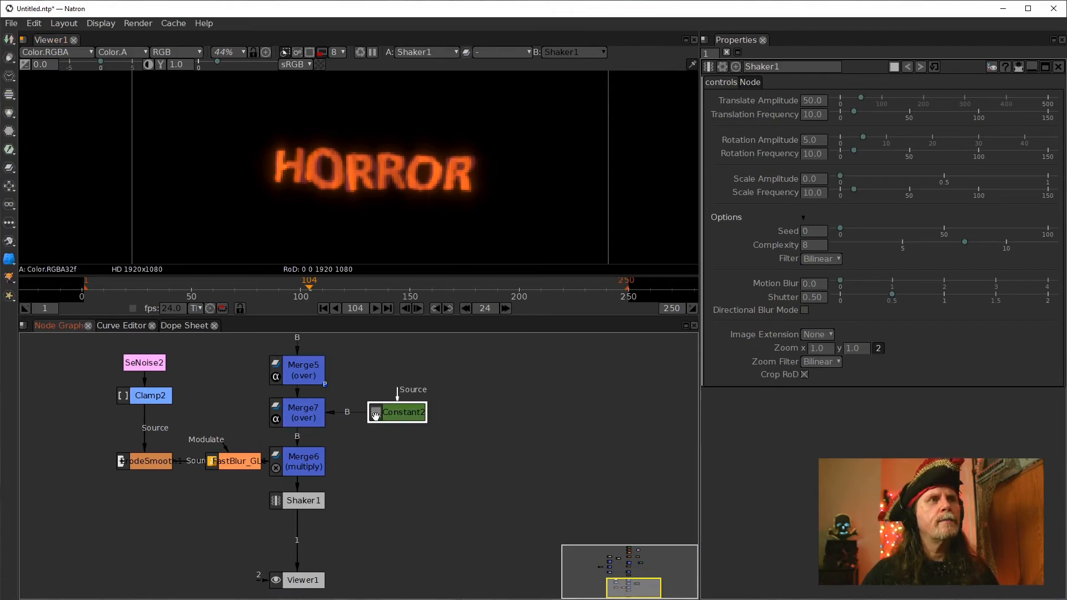
double_click(313, 424)
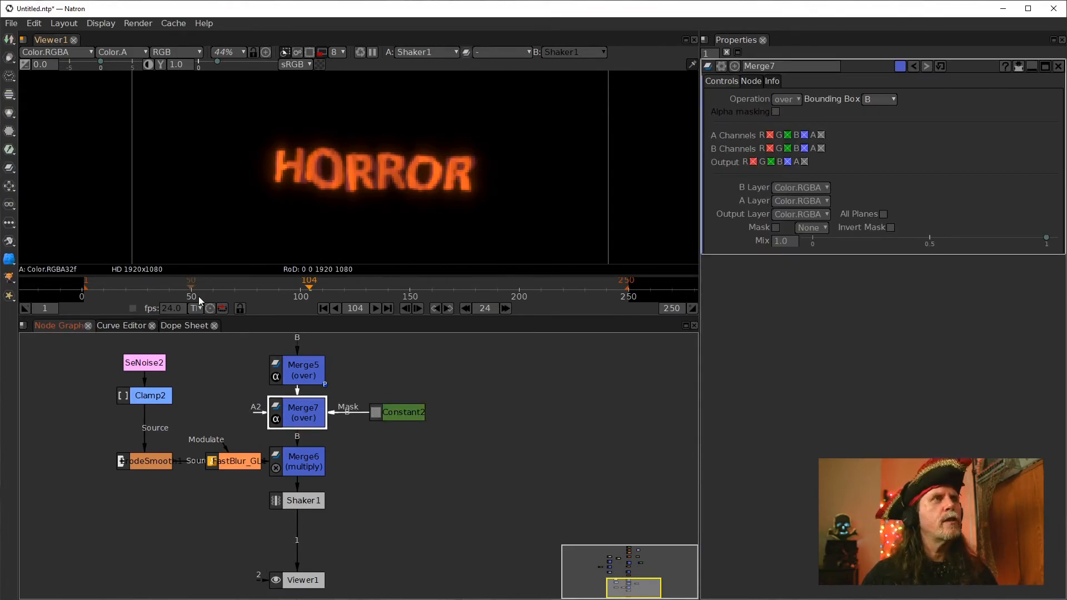
click(298, 498)
drag(300, 502, 303, 468)
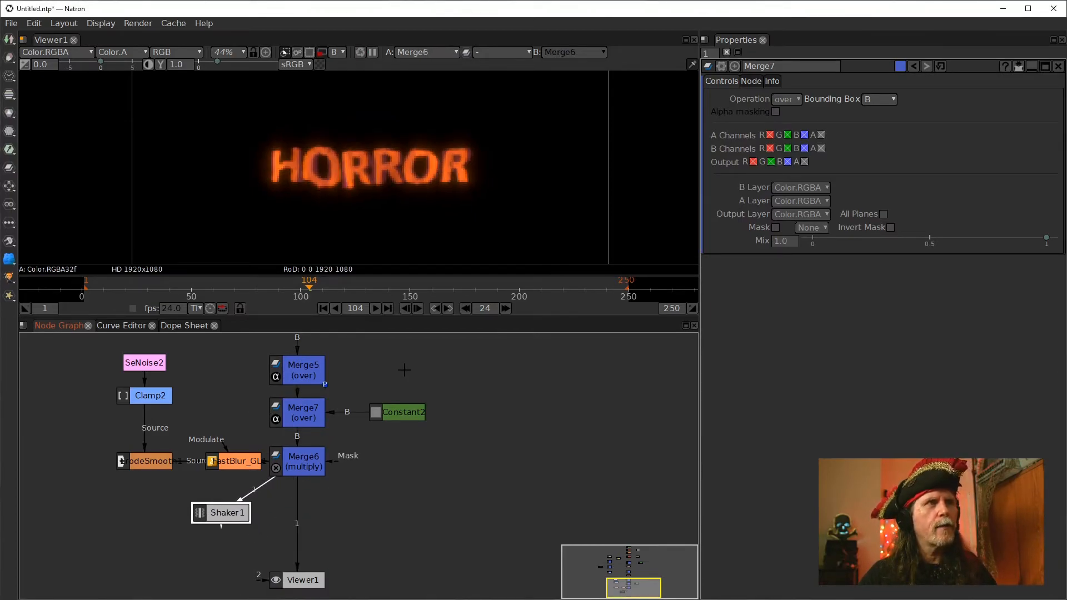
At frame 1, set Merge7's Mix to 0 and set a keyframe on it
click(289, 416)
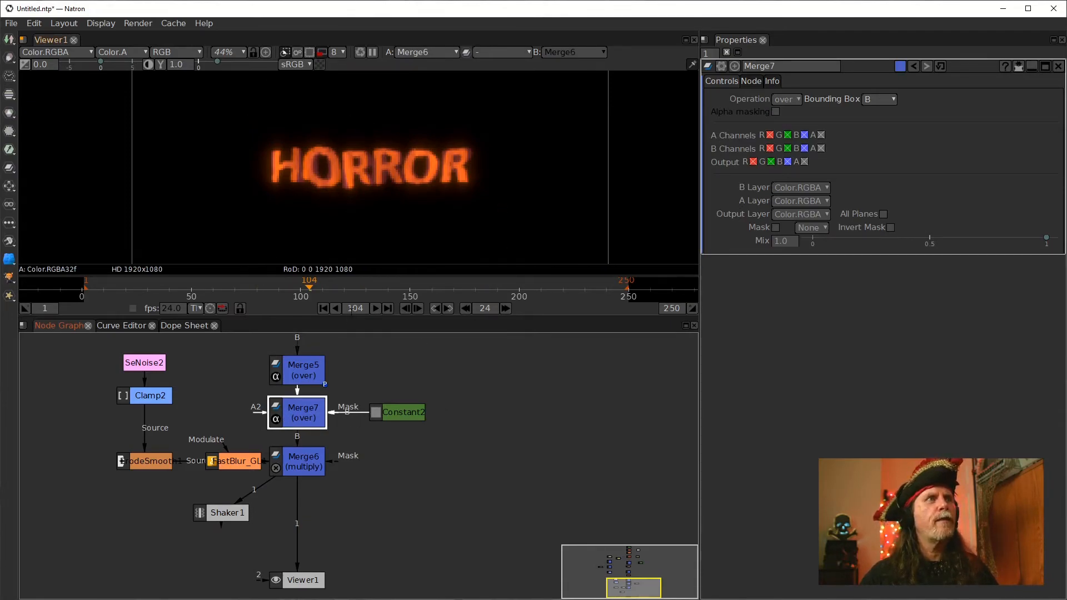
click(323, 308)
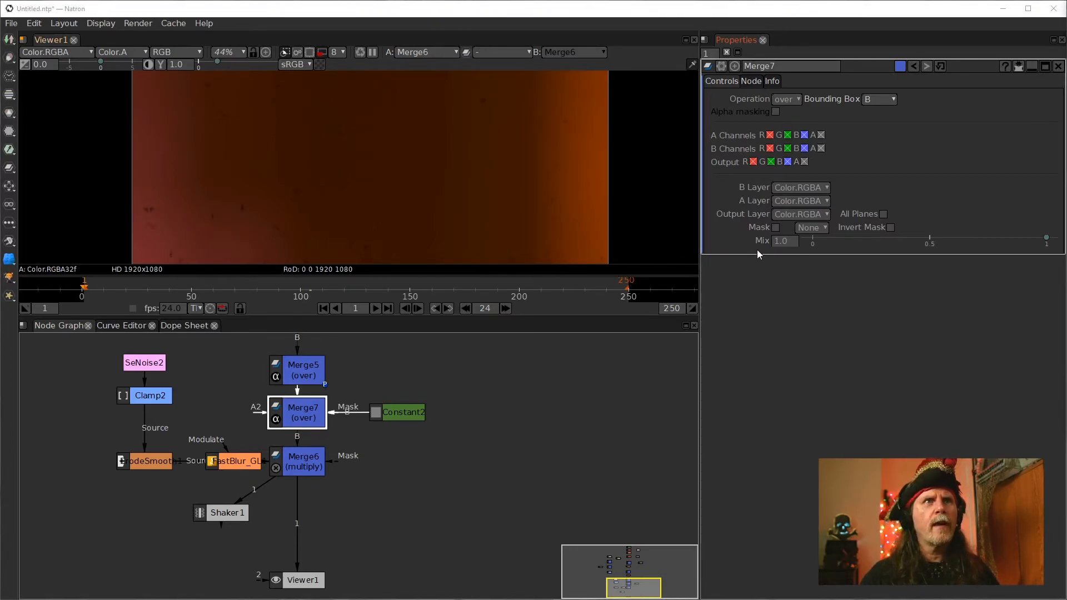
click(301, 412)
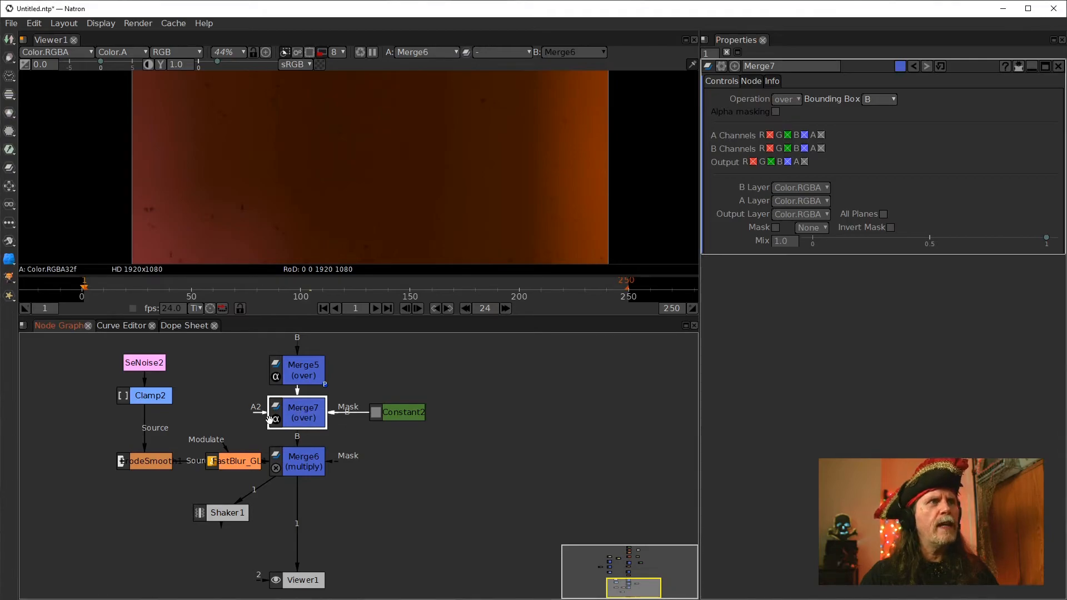
click(776, 242)
text(0)
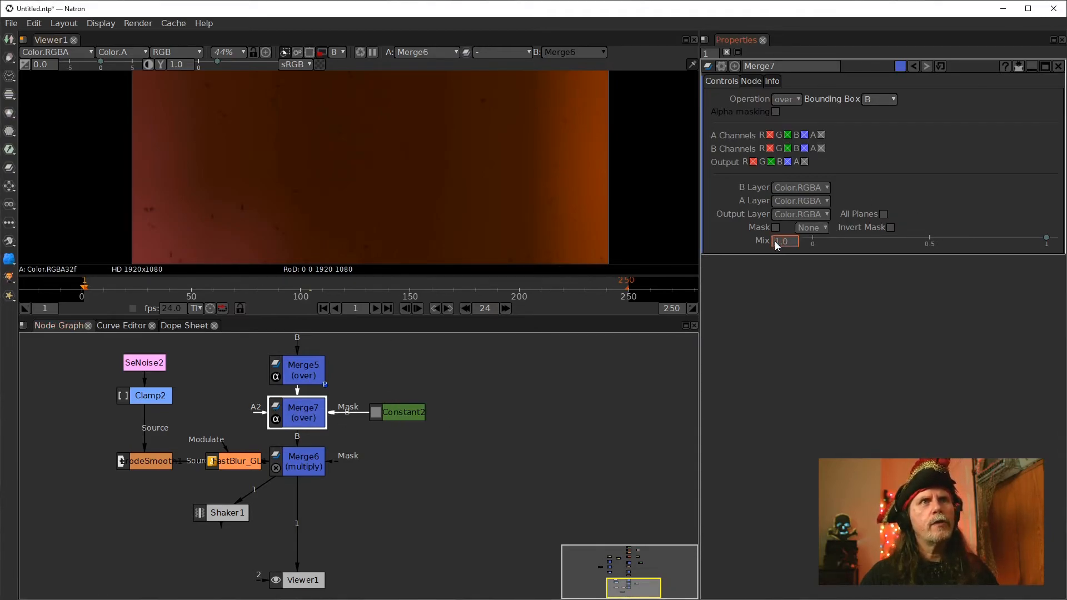
key(Return)
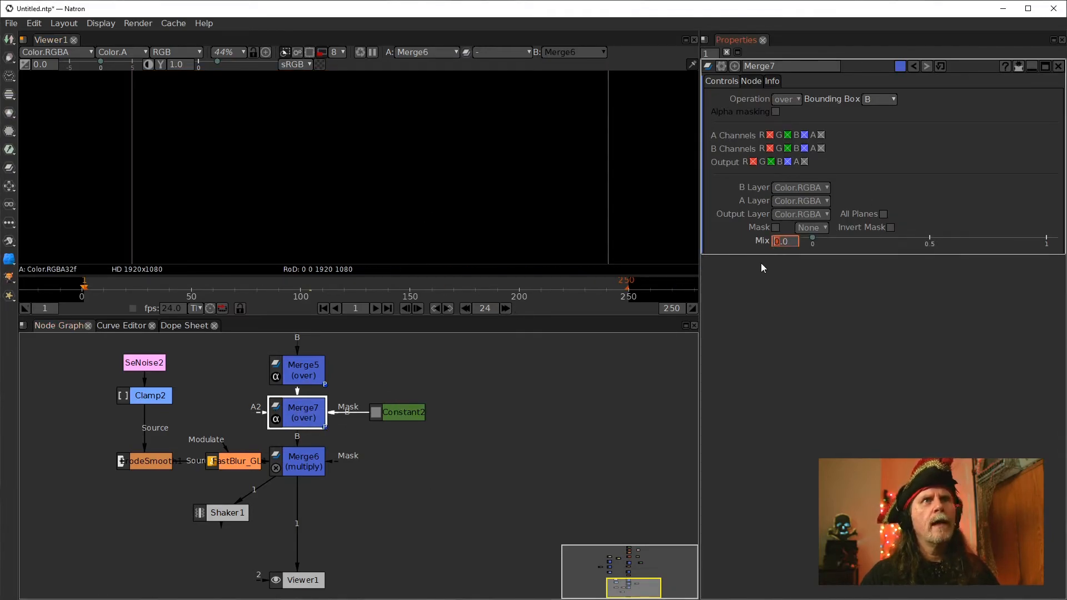
right_click(779, 242)
click(803, 247)
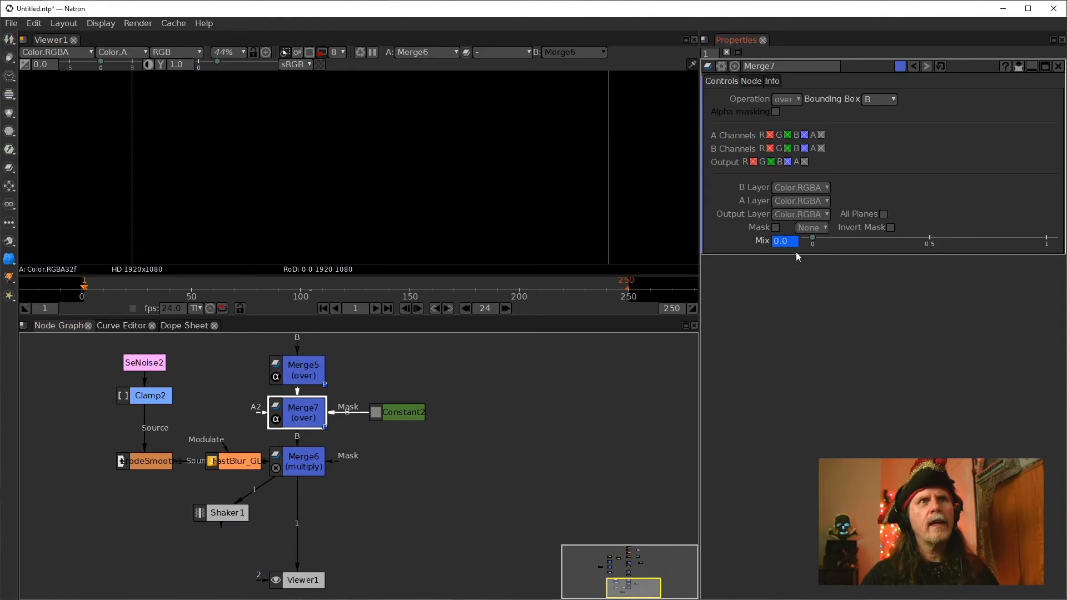
At frame 25, set another keyframe on Merge7's Mix at 0
click(504, 309)
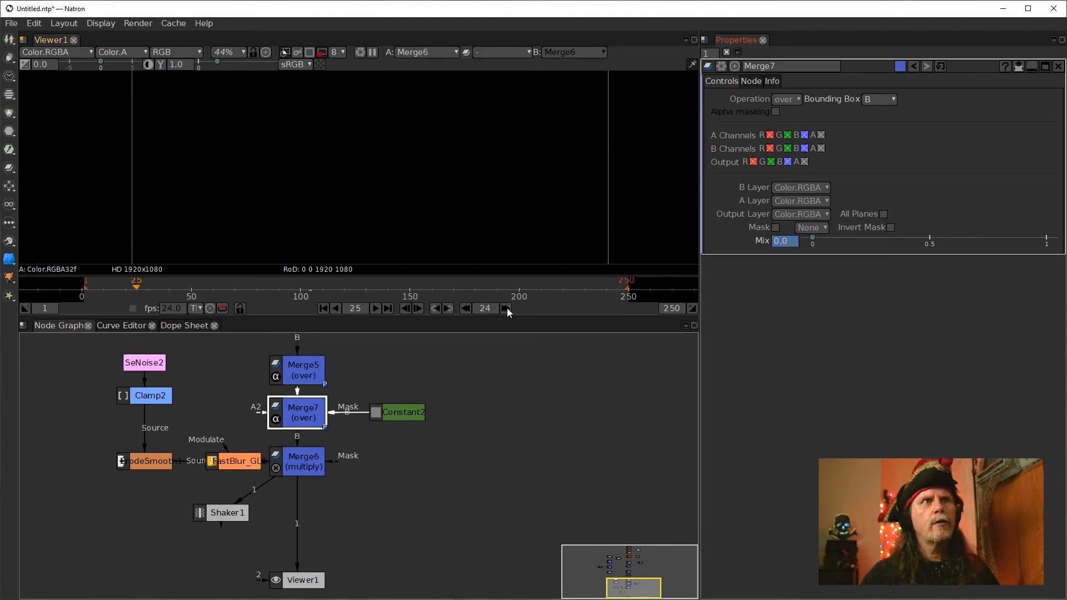
right_click(780, 245)
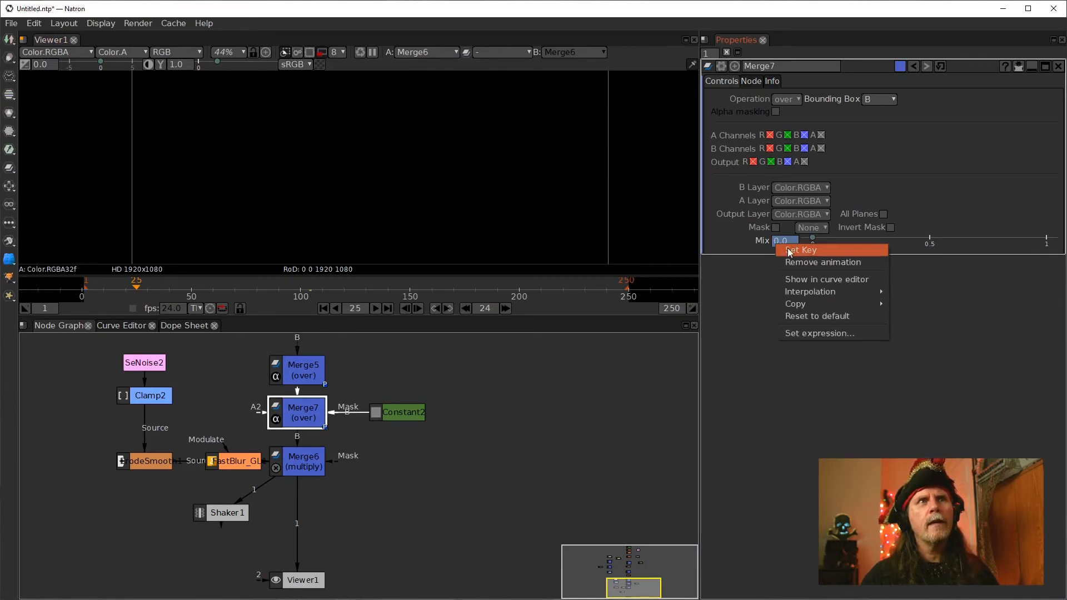
click(790, 251)
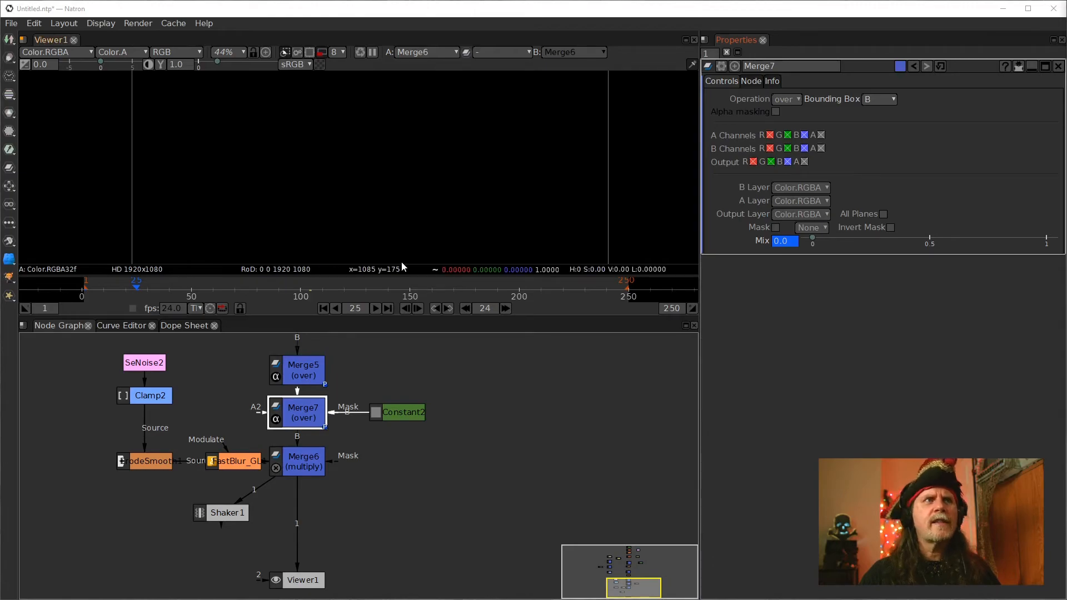
At frame 97, set Merge7's Mix to 1
click(375, 308)
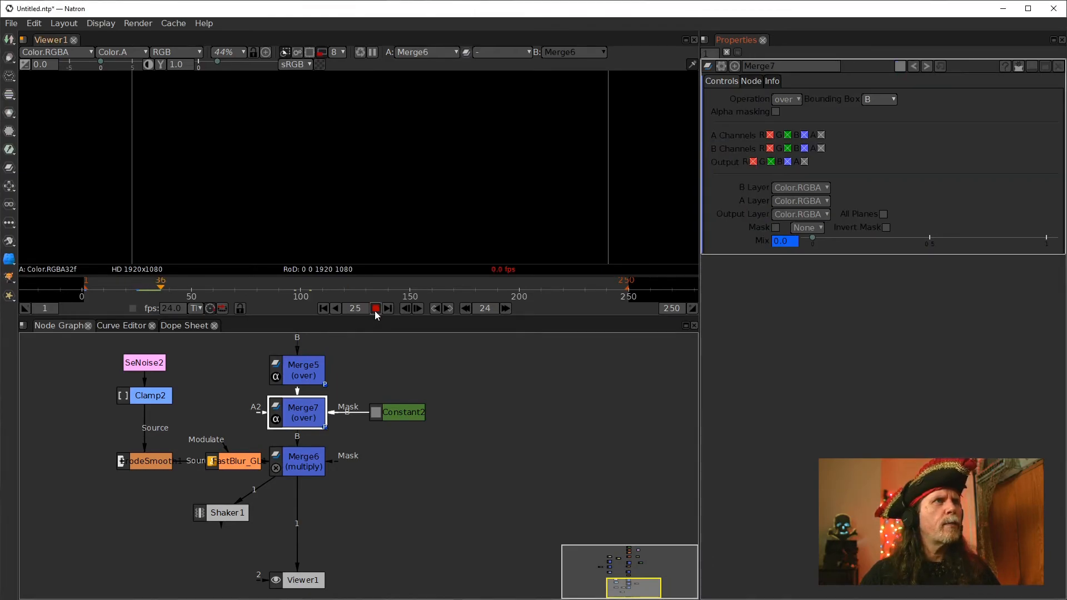
click(323, 309)
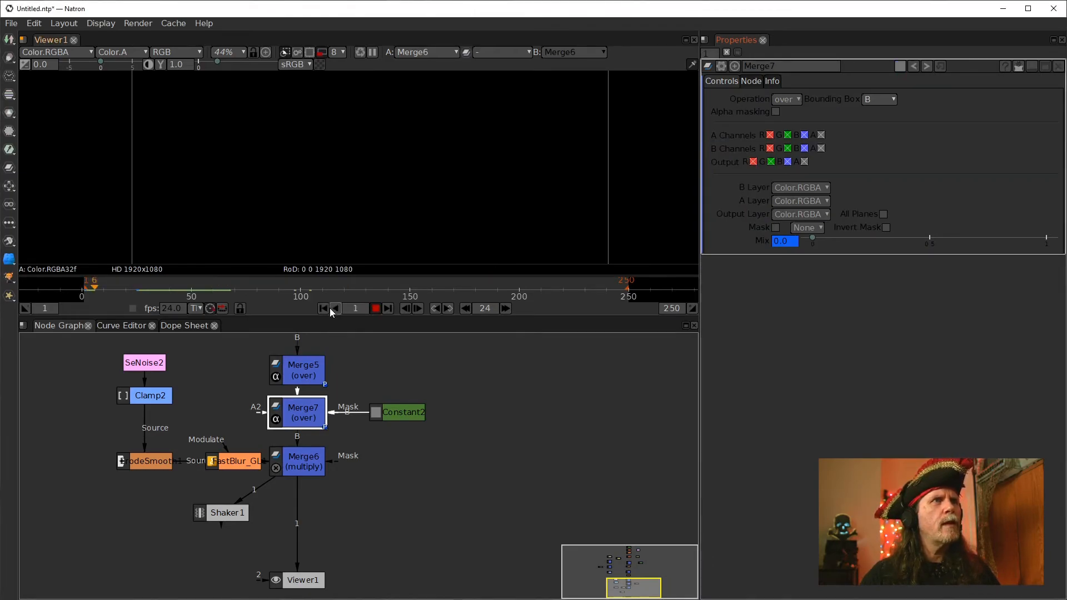
click(376, 309)
click(418, 309)
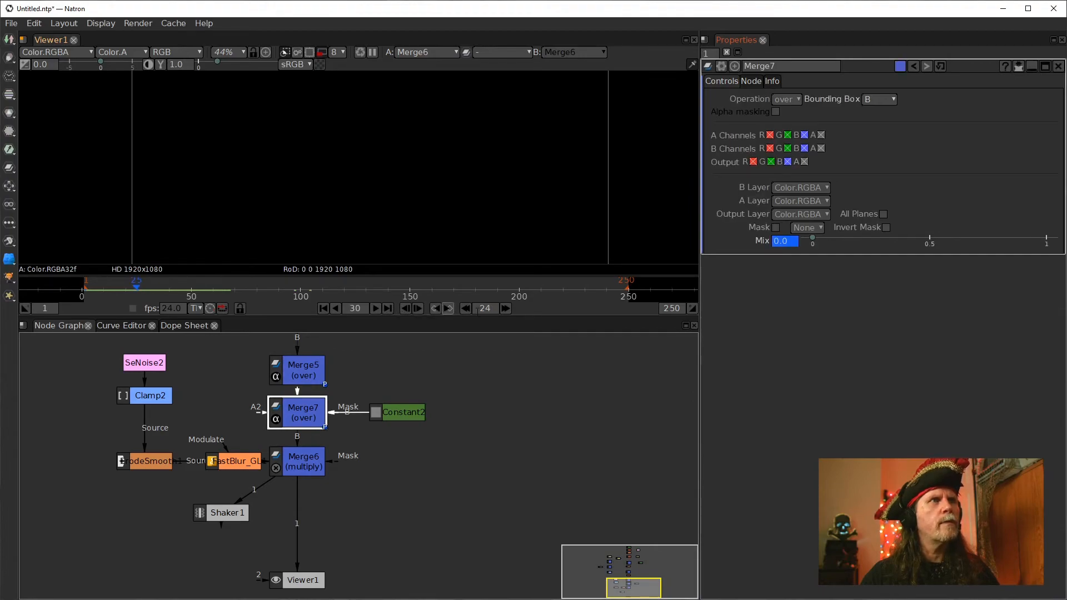
click(506, 308)
click(506, 308)
click(506, 309)
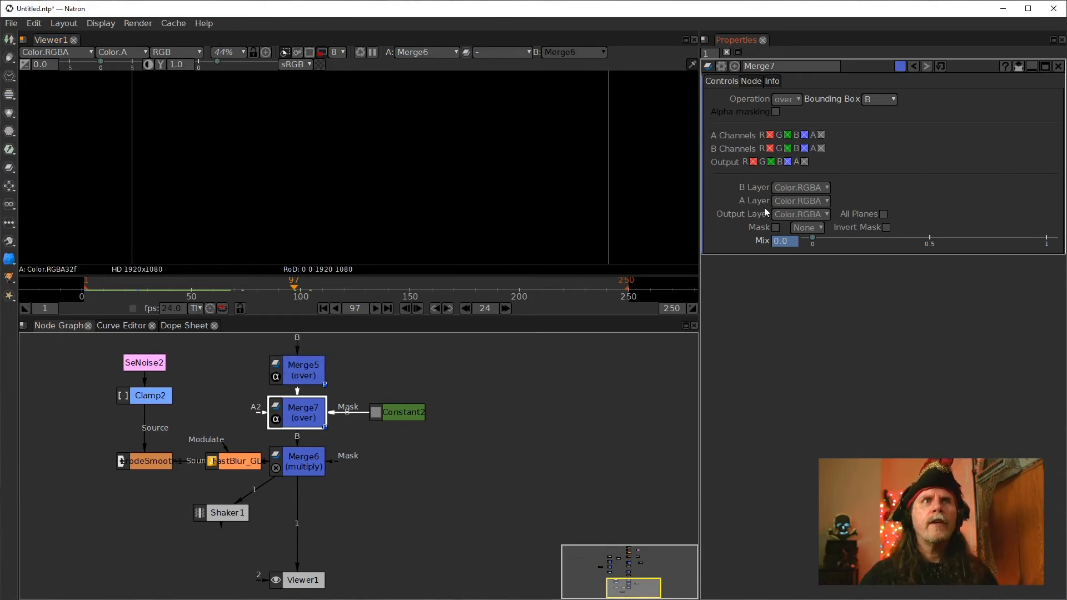
click(777, 244)
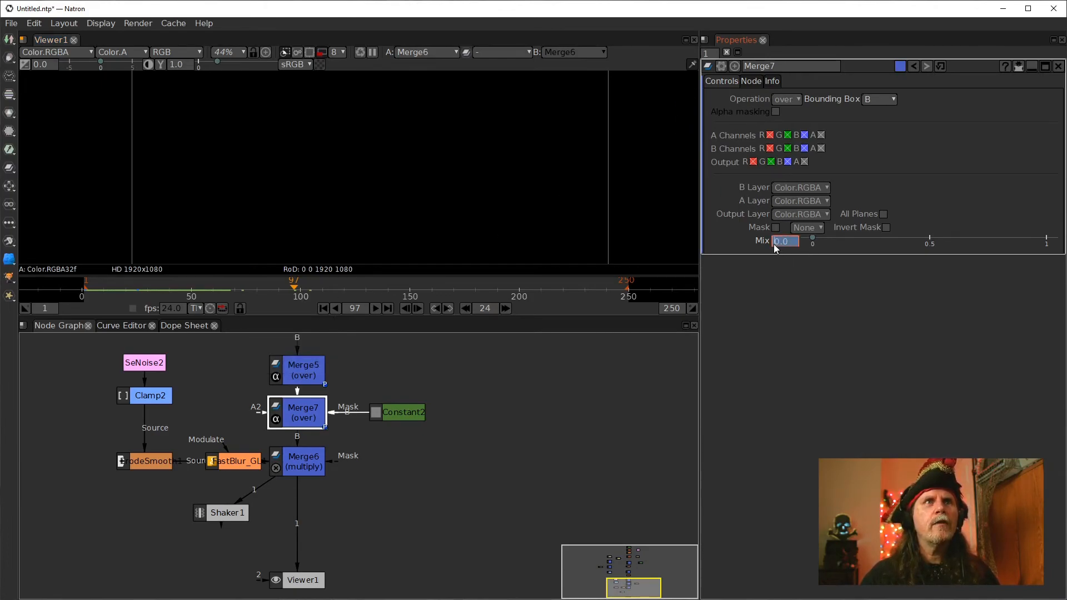
text(1)
key(Return)
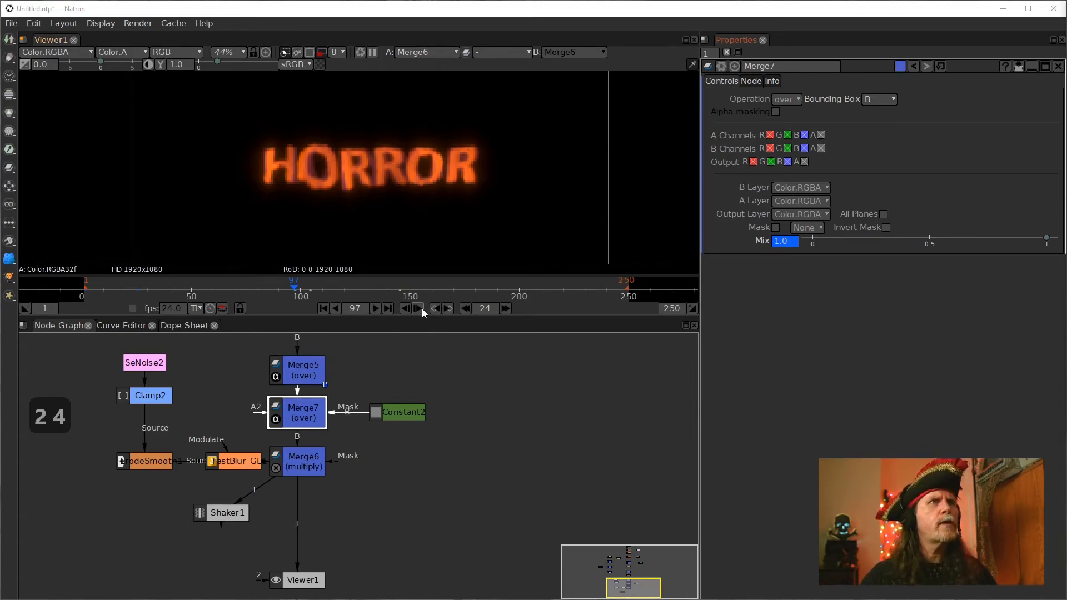
At frame 145, key Merge7's Mix at 1
click(506, 308)
click(506, 308)
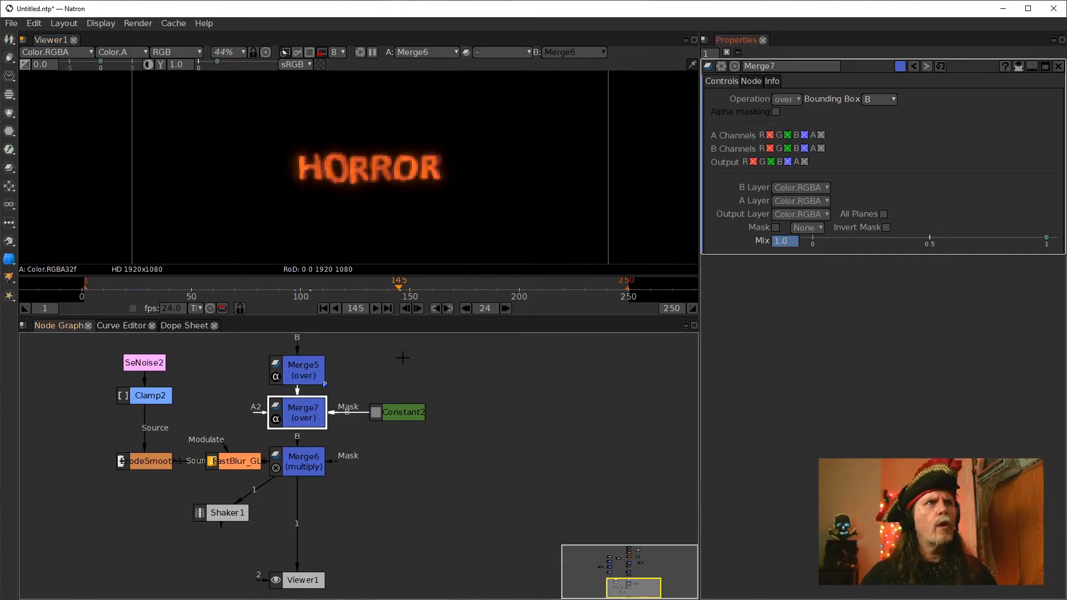
click(779, 243)
key(Return)
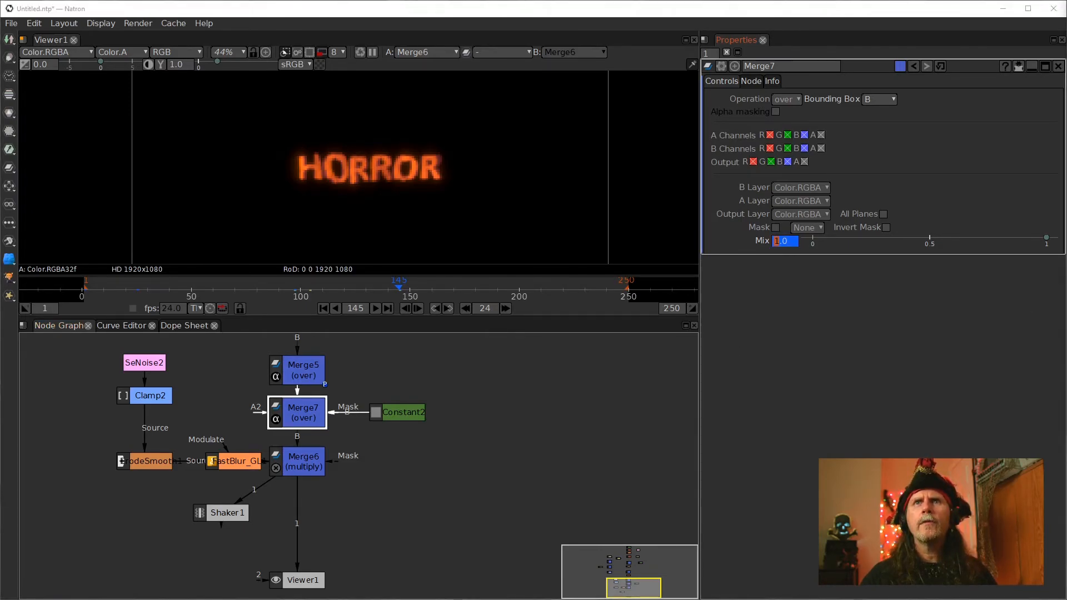
At frame 217, set Merge7's Mix back to 0
click(505, 308)
click(506, 308)
click(505, 309)
click(781, 240)
text(0)
key(Return)
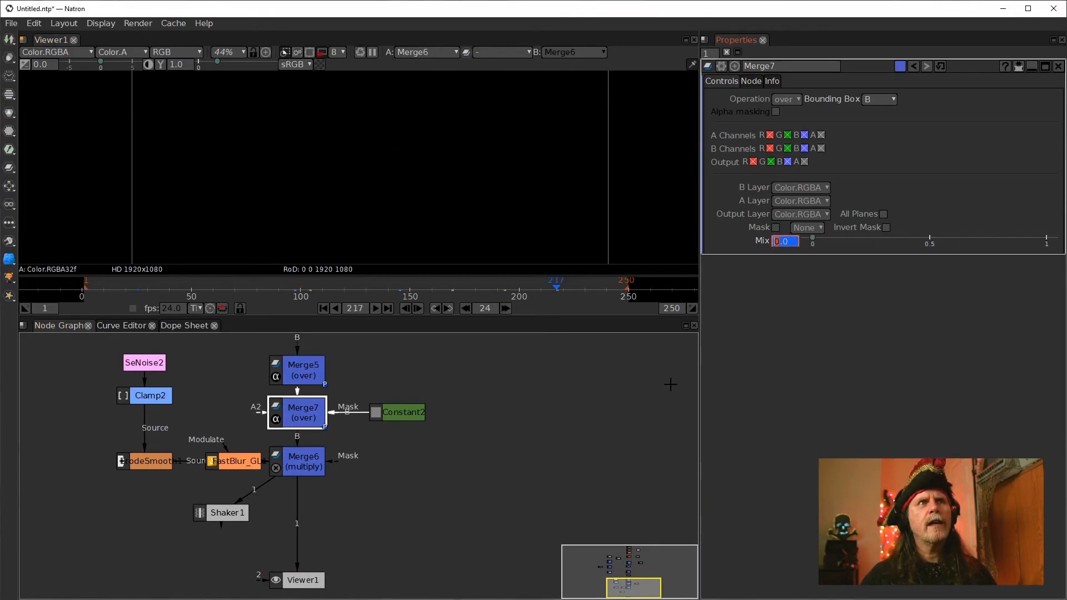
Open the Curve Editor and frame Merge7's Mix animation curve to examine its keyframes
click(117, 326)
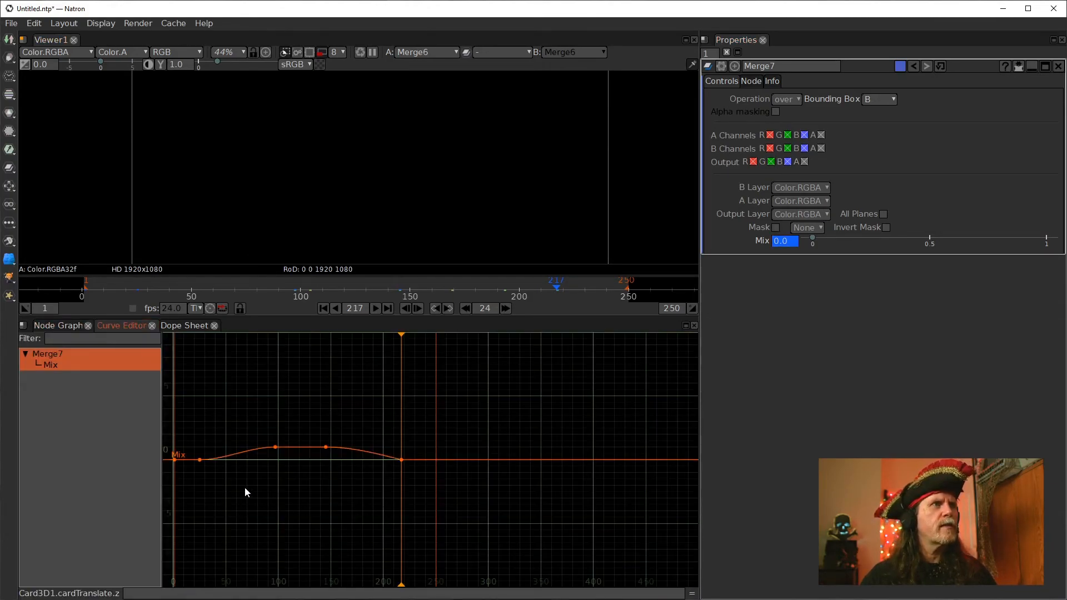
drag(190, 425, 416, 495)
click(315, 487)
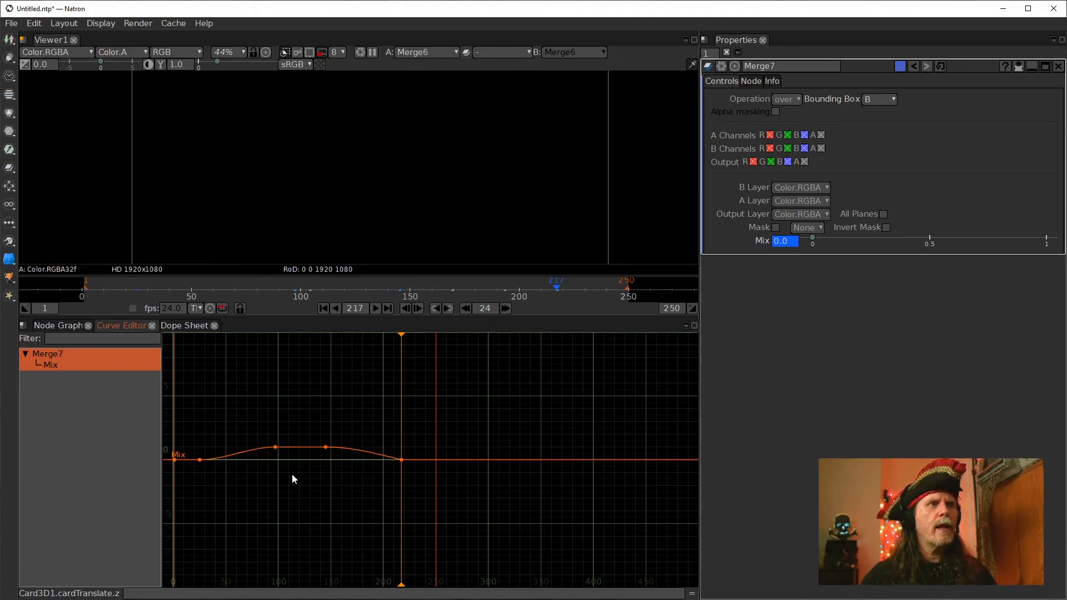
drag(192, 424, 433, 496)
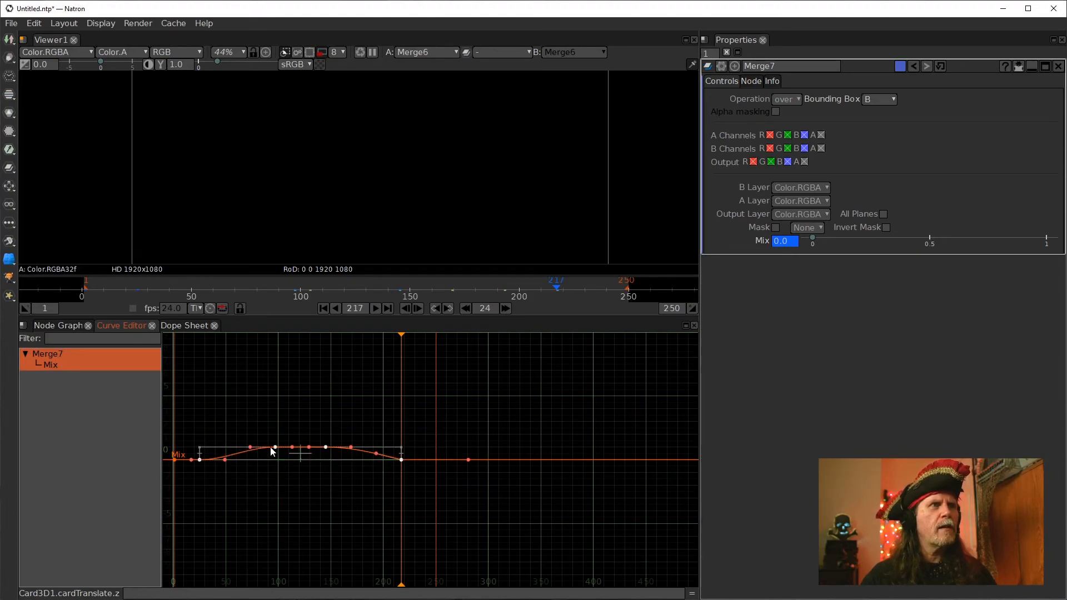
scroll(265, 493, up, 4)
click(265, 493)
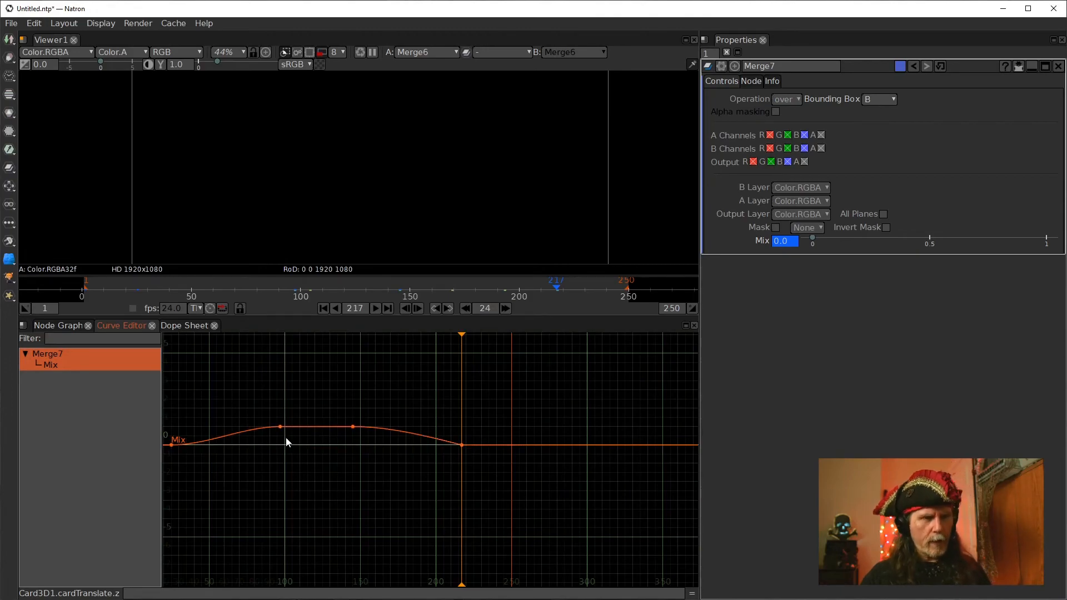
key(f)
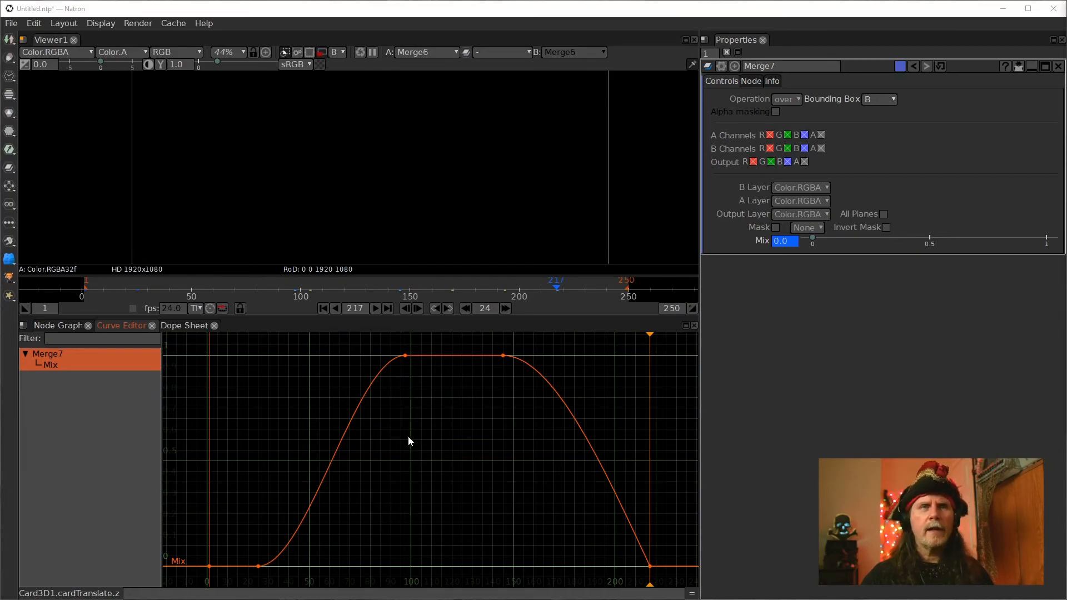
Set the last Mix keyframe at frame 217 to Horizontal Interpolation and return to the node graph
click(649, 566)
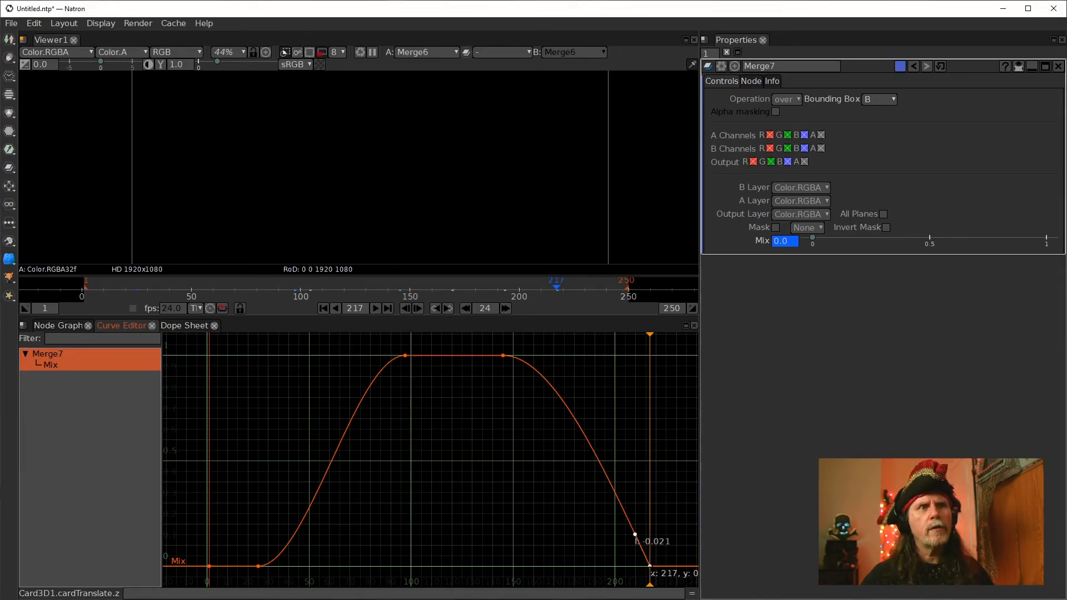
right_click(650, 567)
mouse_move(653, 586)
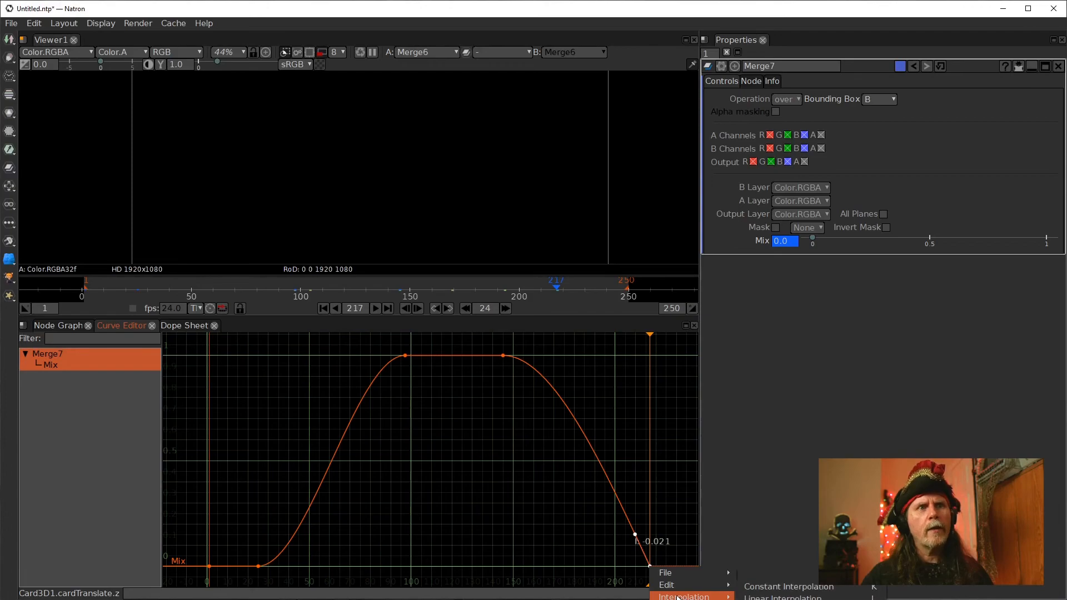
click(667, 550)
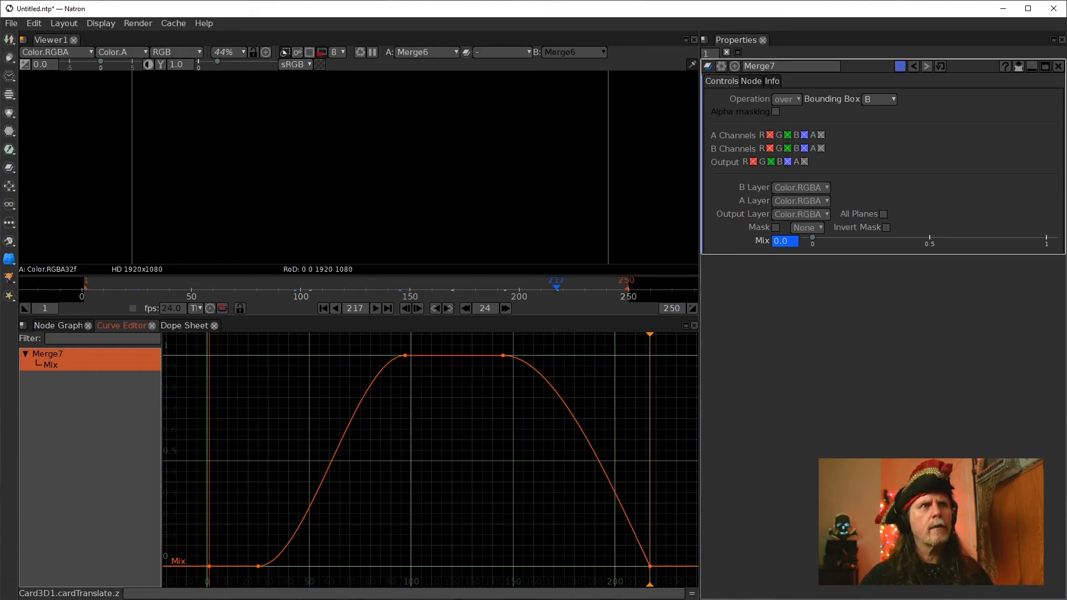
click(649, 566)
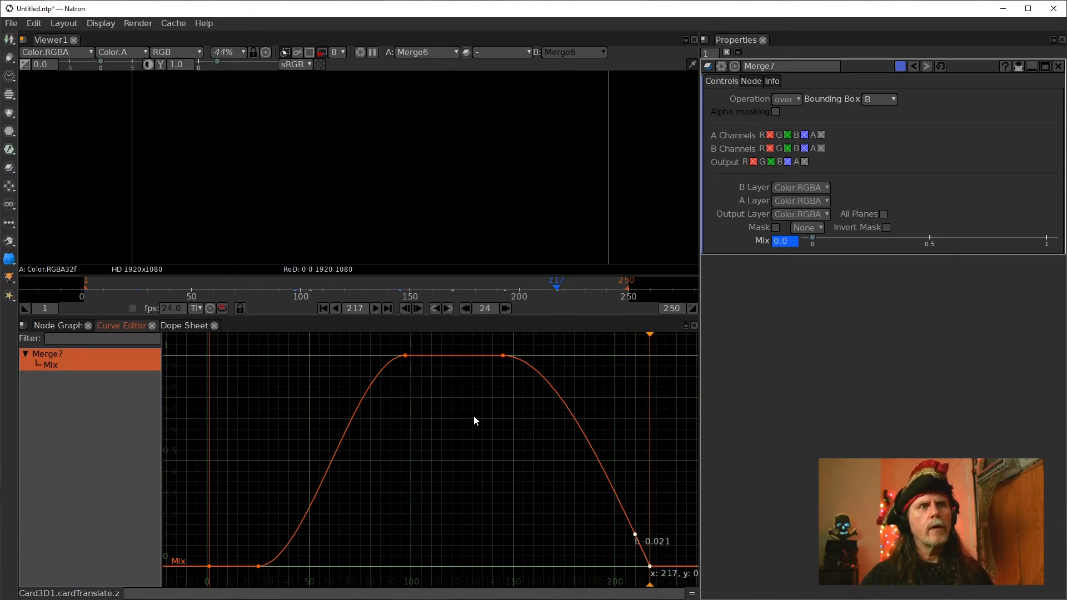
right_click(474, 416)
mouse_move(512, 447)
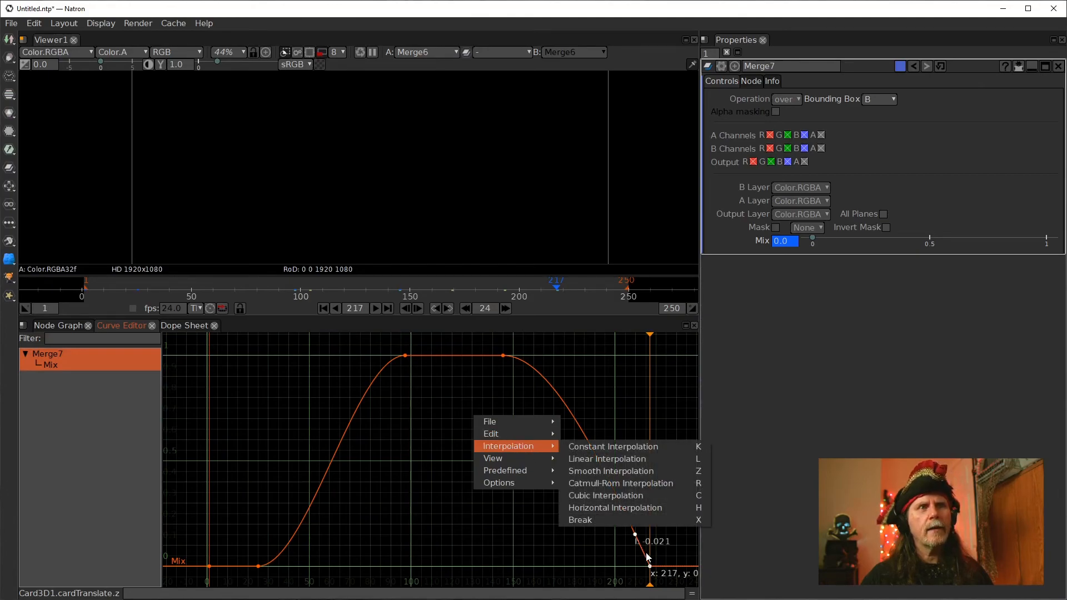
click(607, 507)
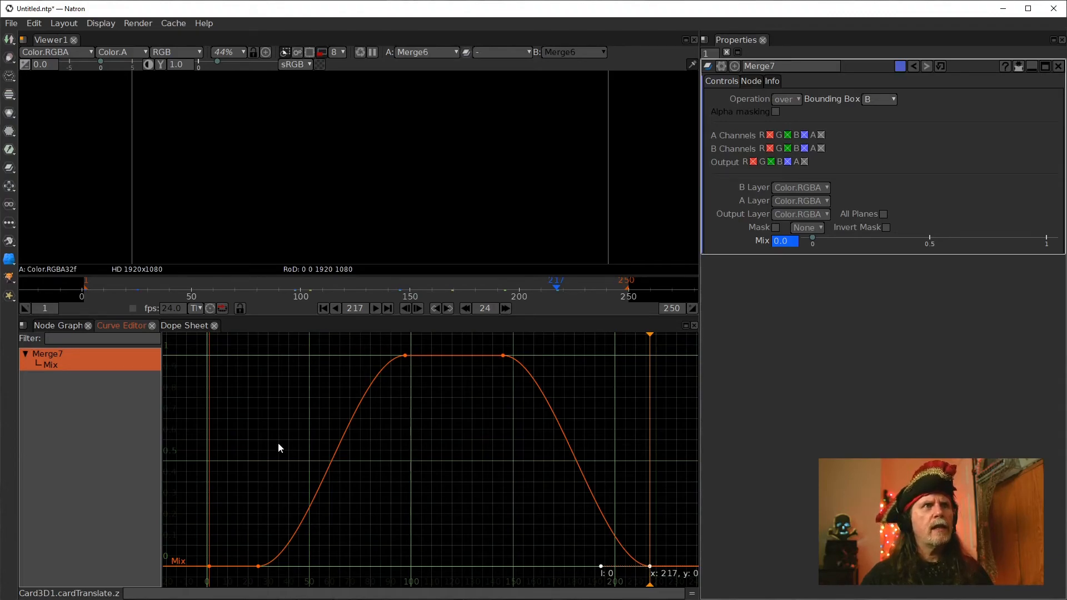
click(58, 326)
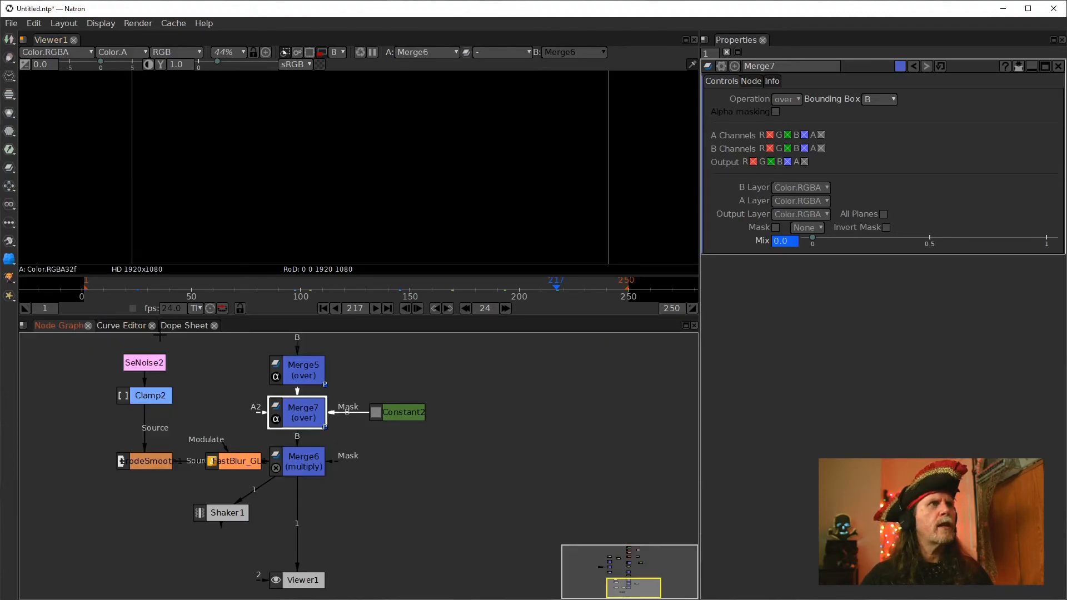
Play the comp from the first frame to preview the title's fade in and out
click(323, 308)
click(377, 309)
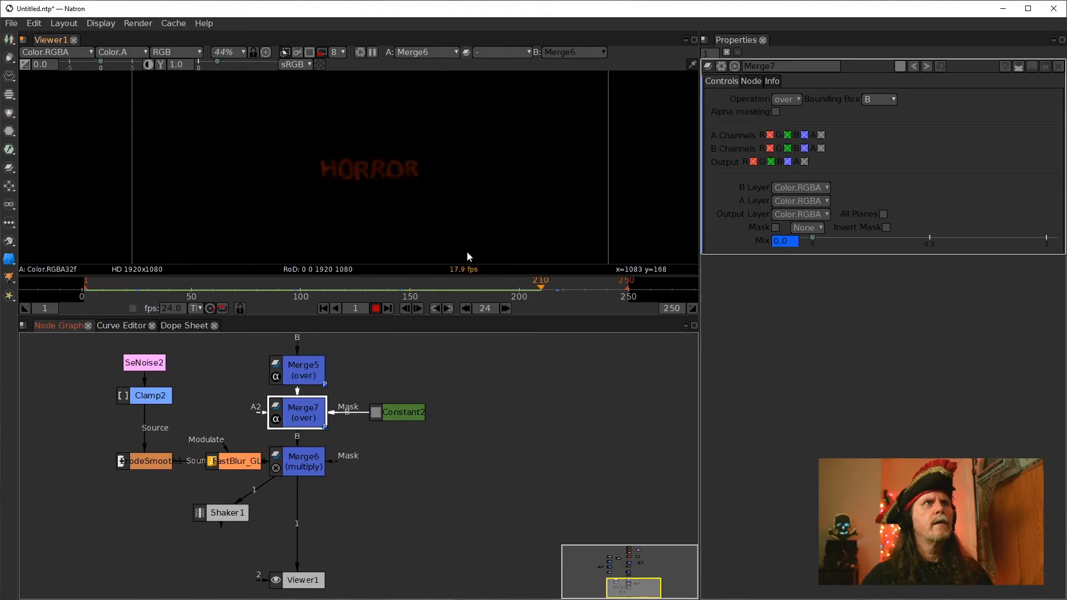
click(375, 308)
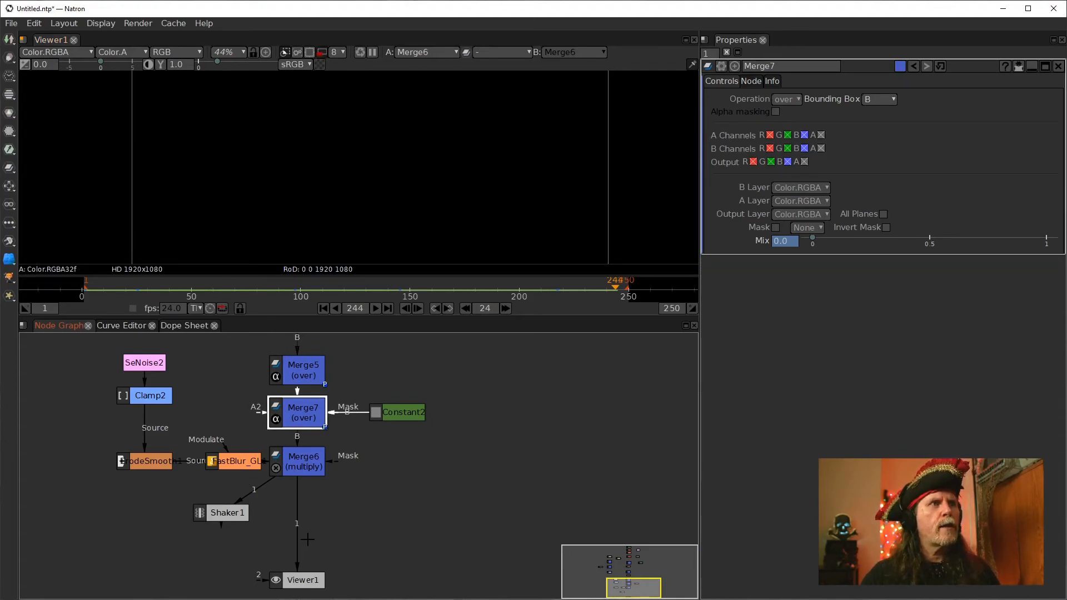
Insert the Shaker1 node between Merge6 and Viewer1 at frame 120 and open its settings
drag(233, 533, 225, 513)
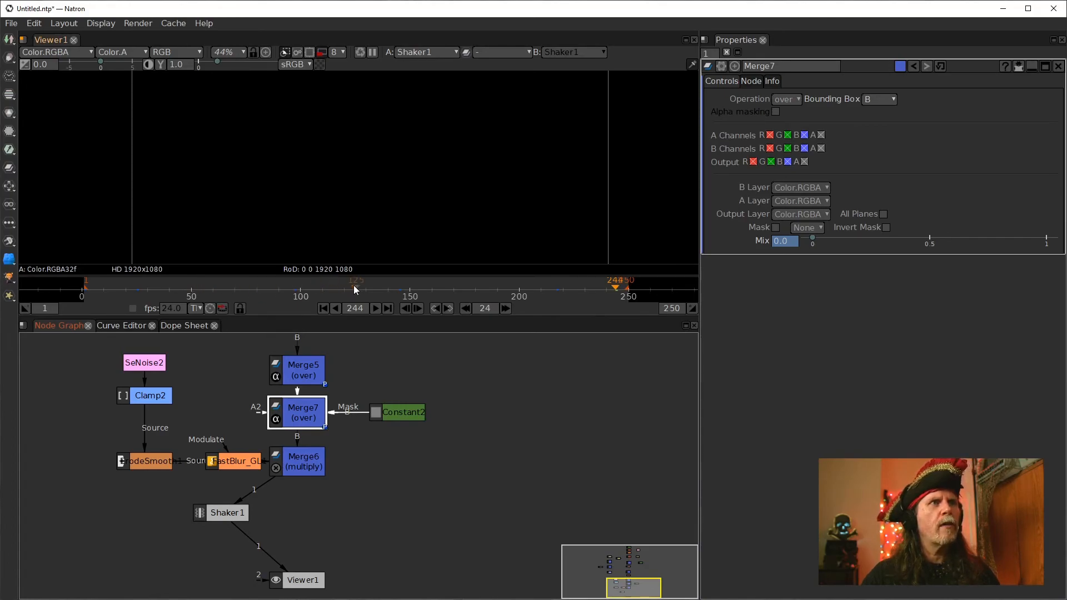
drag(352, 288, 344, 289)
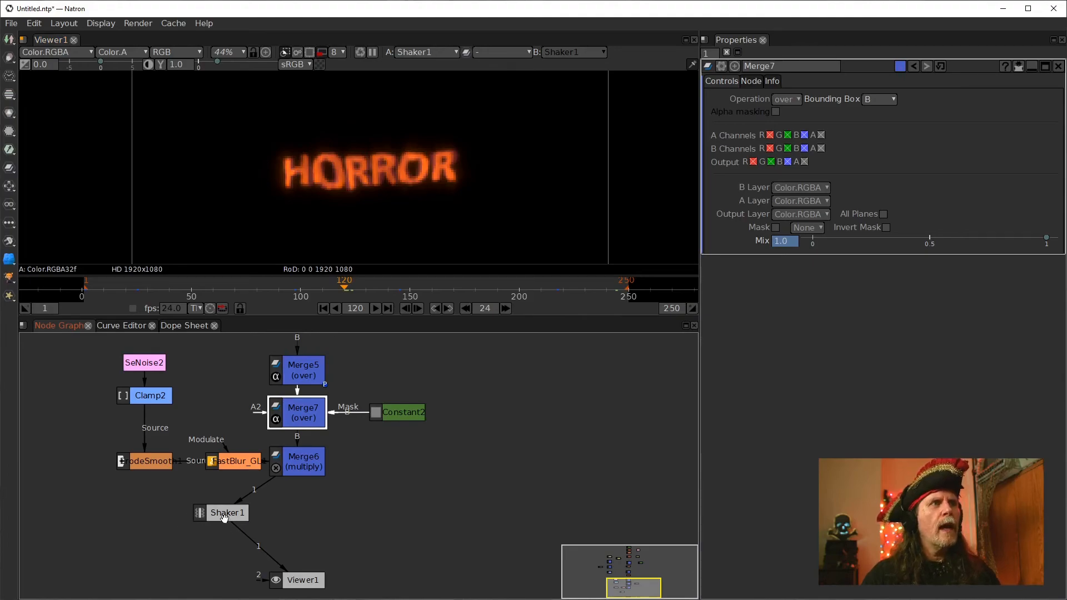
drag(225, 518, 298, 518)
double_click(295, 517)
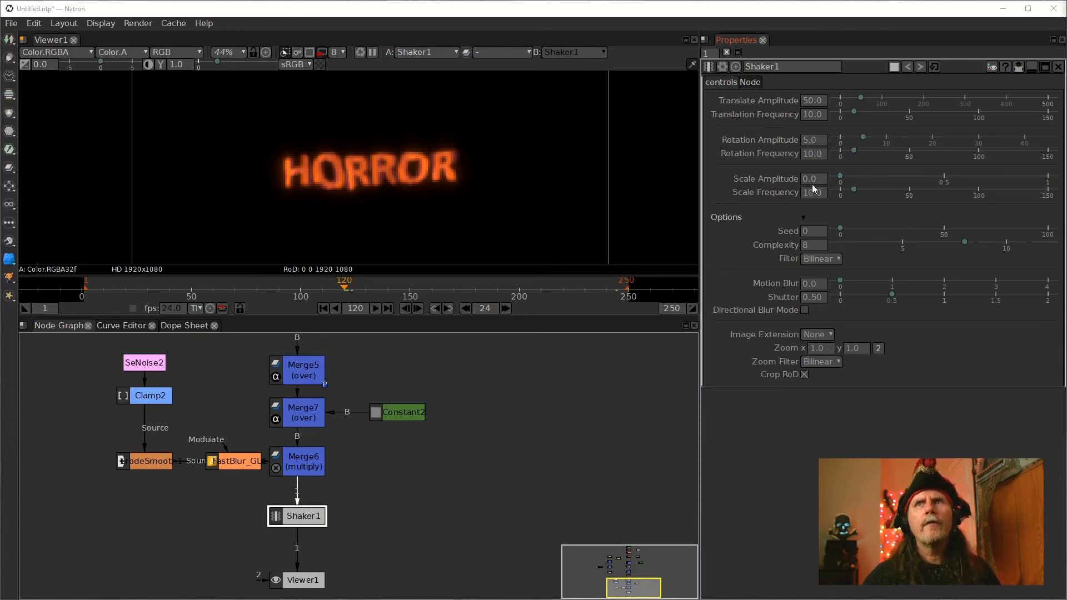
Set Shaker1's Rotation Amplitude to 0
click(825, 140)
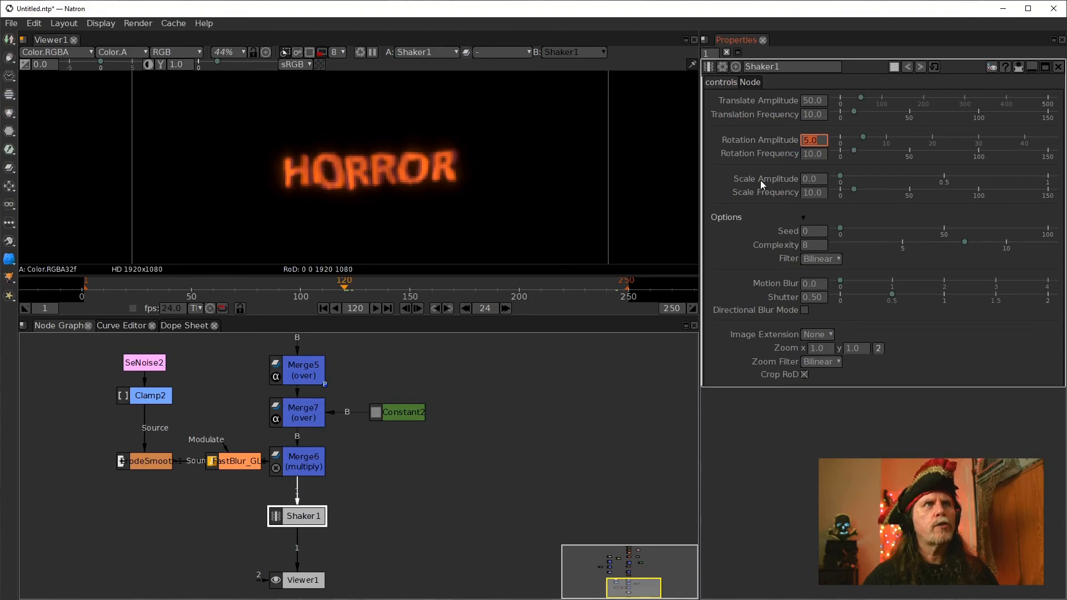
text(0)
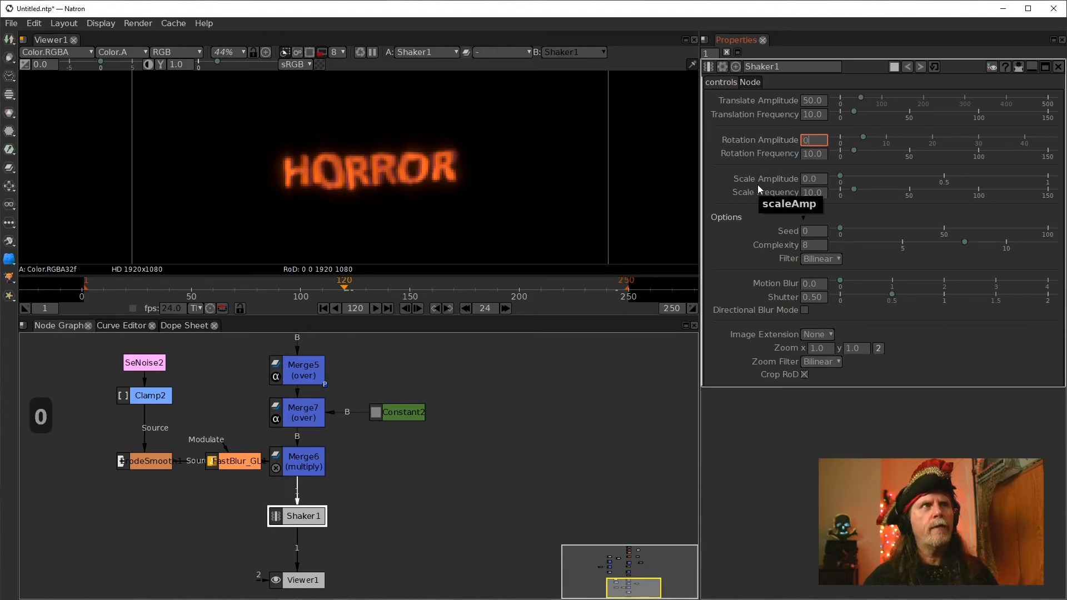
key(Return)
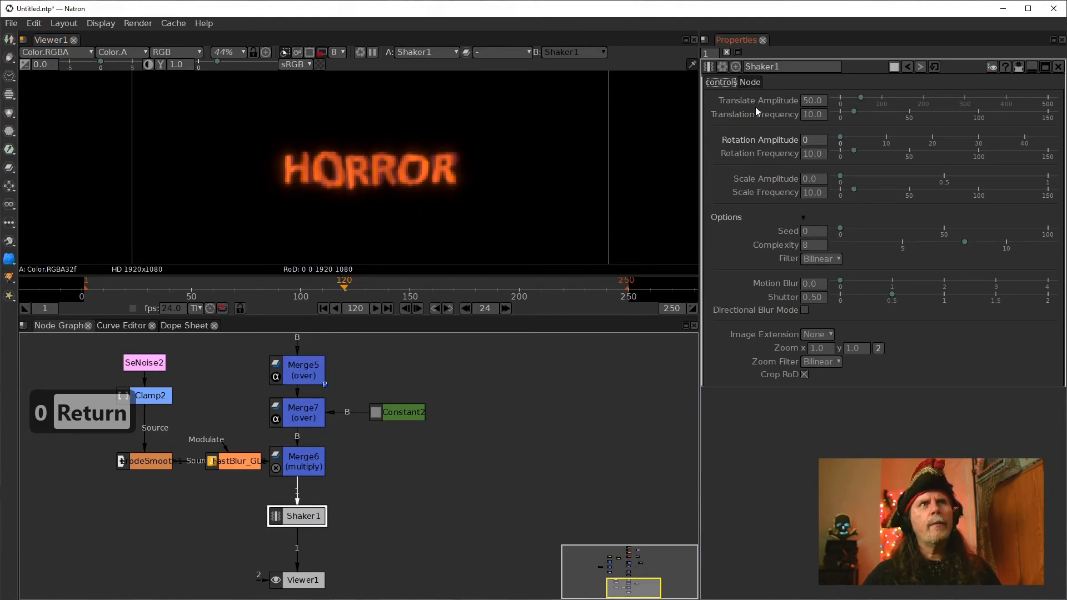
Preview the camera shake by playing the comp from the first frame
click(815, 100)
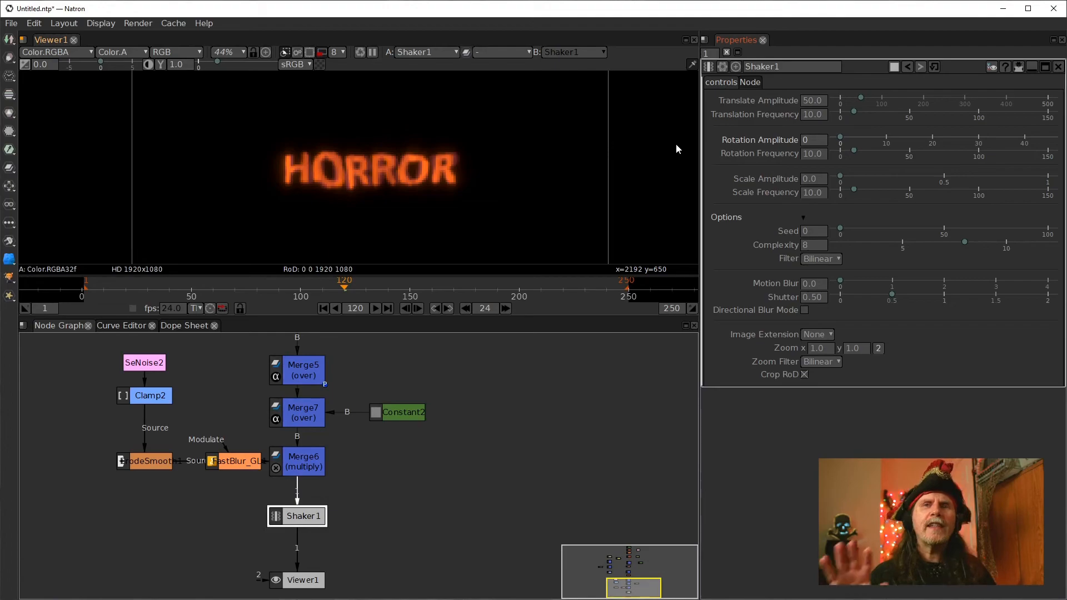
click(812, 115)
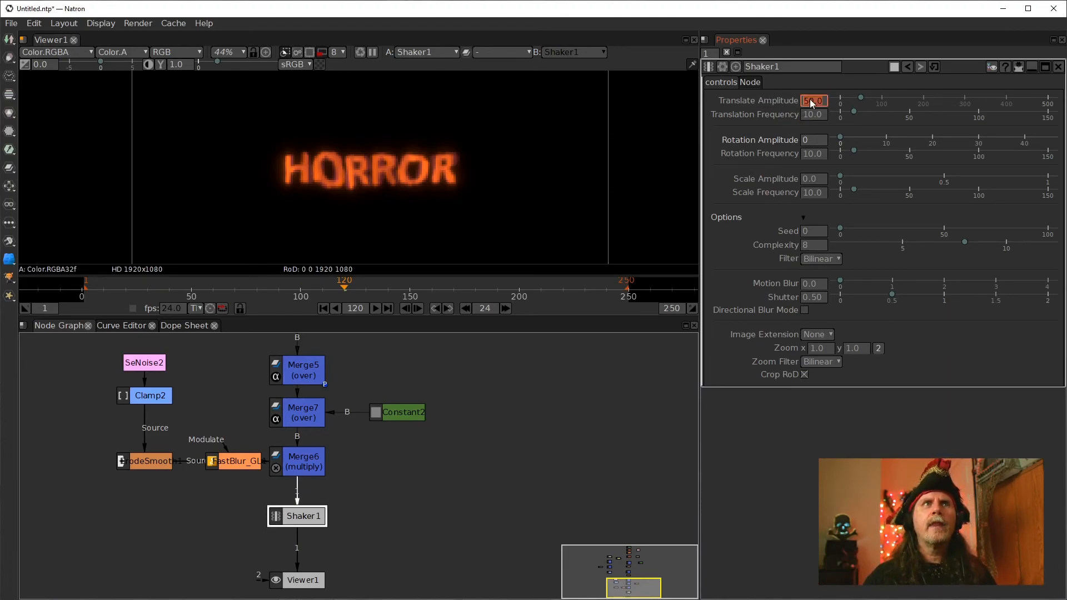
click(816, 118)
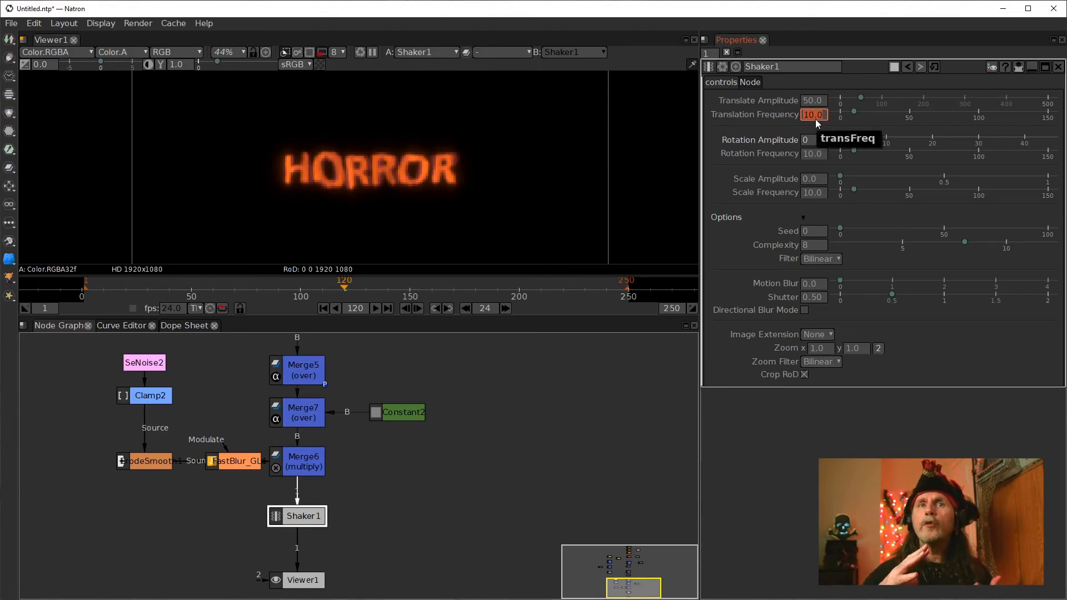
click(324, 308)
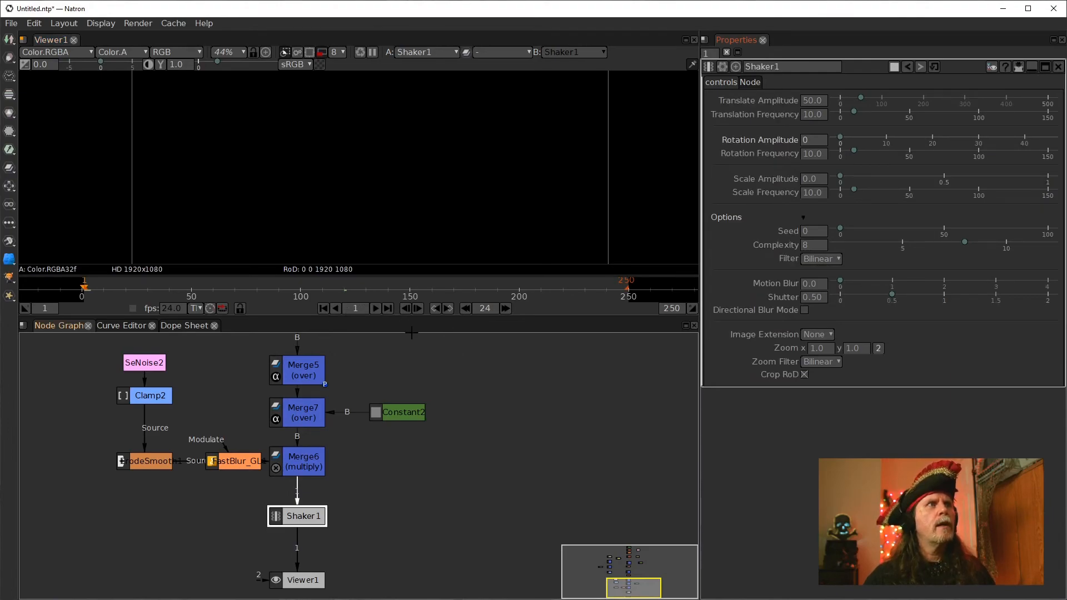
double_click(418, 309)
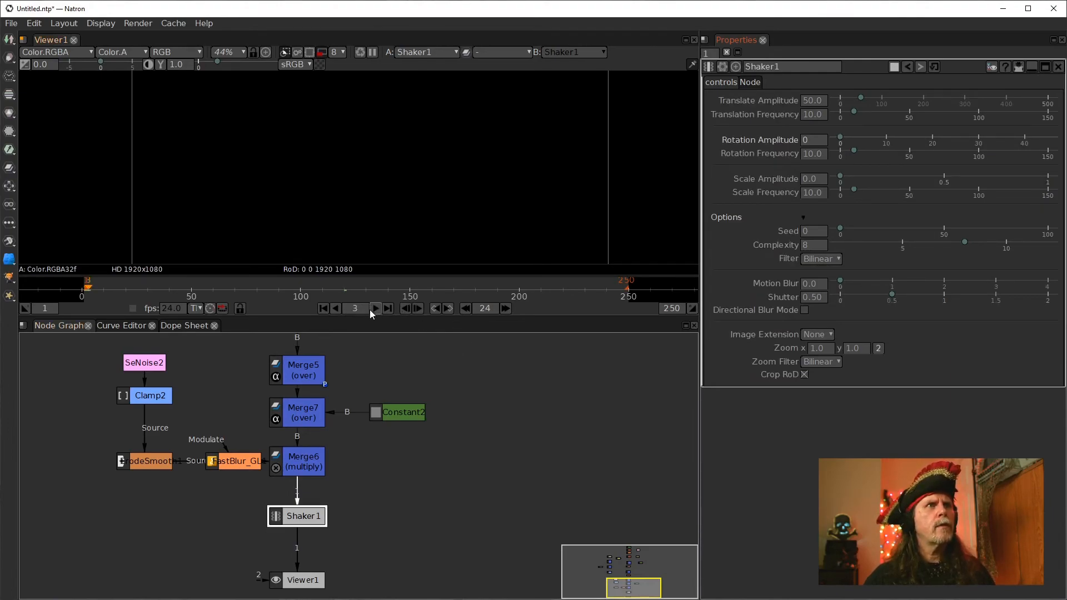
click(376, 309)
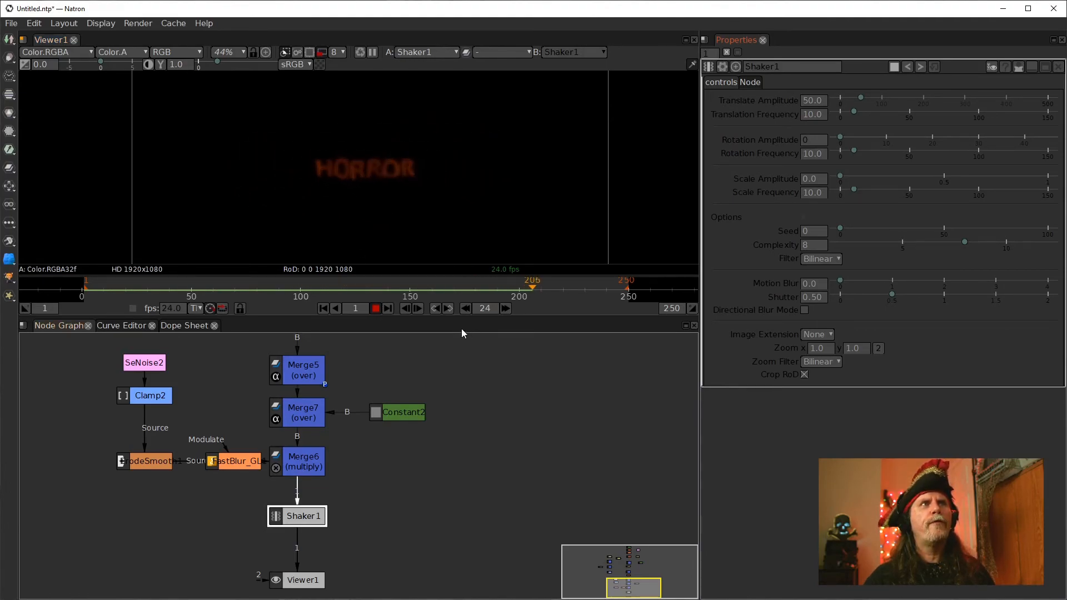
click(375, 308)
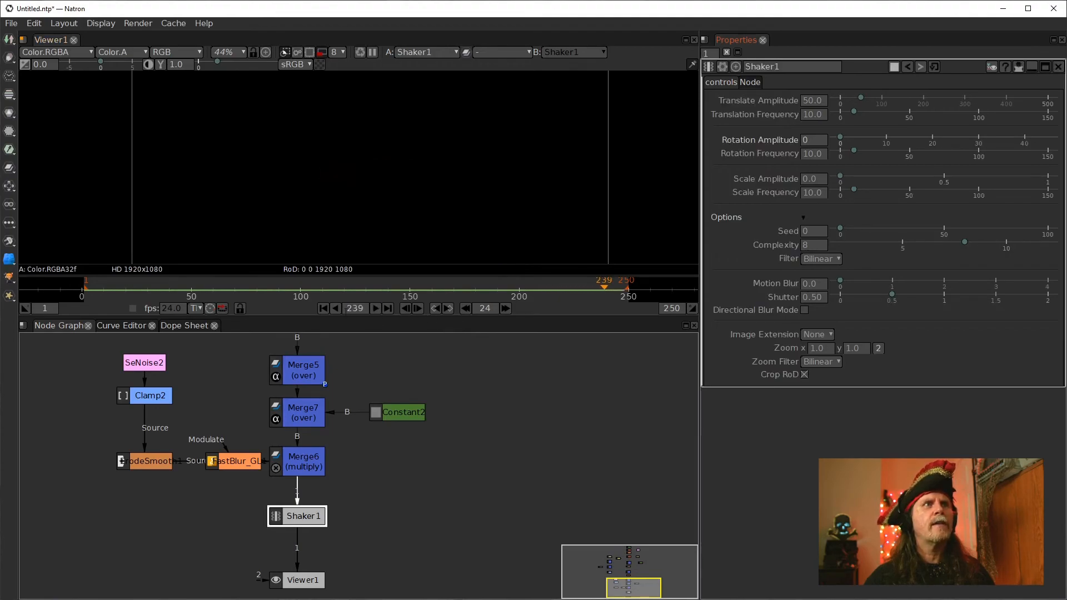
click(323, 308)
click(373, 308)
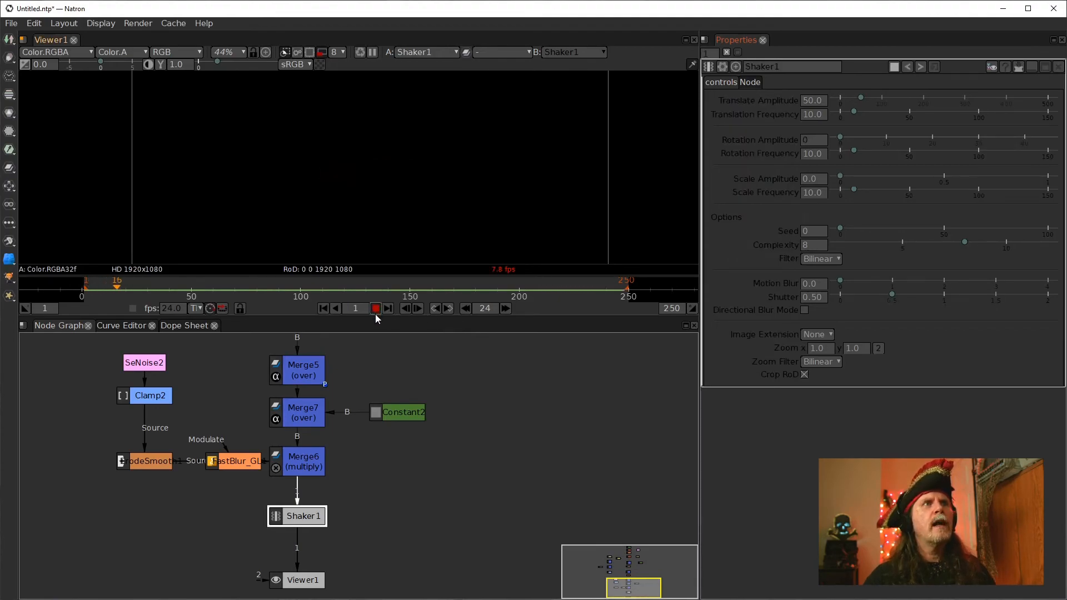
click(376, 308)
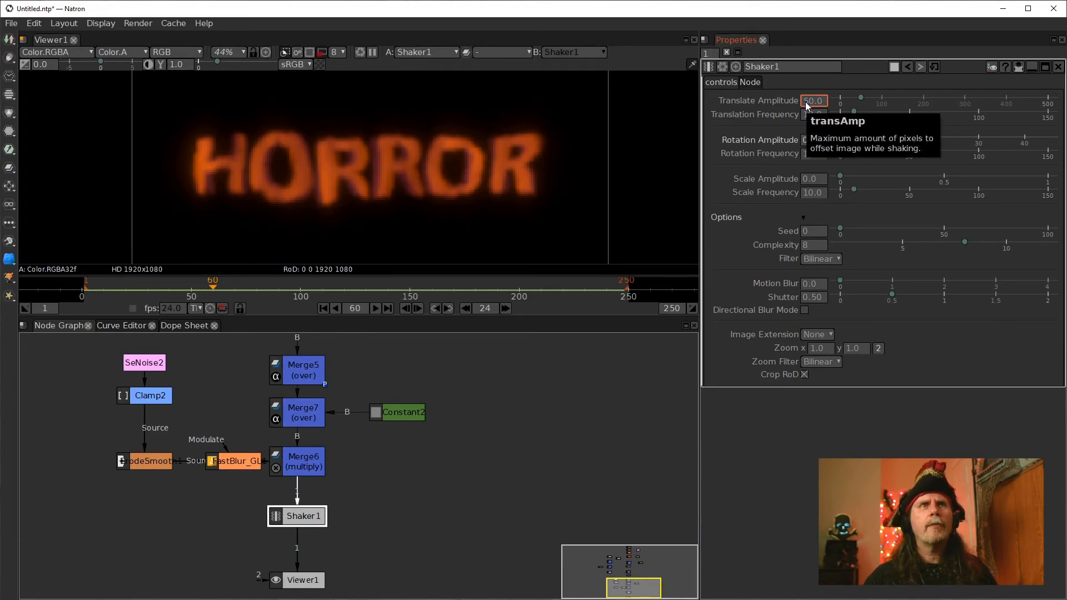
Set Shaker1's Translate Amplitude to 10 and Translation Frequency to 30, and replay the comp from the start
scroll(806, 102, down, 4)
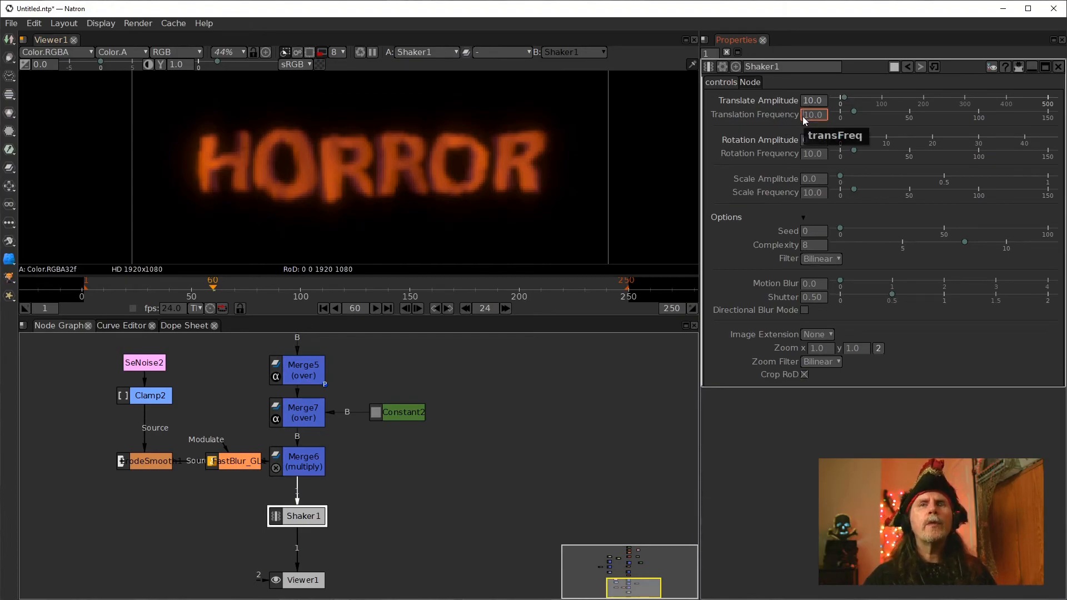
scroll(803, 118, up, 2)
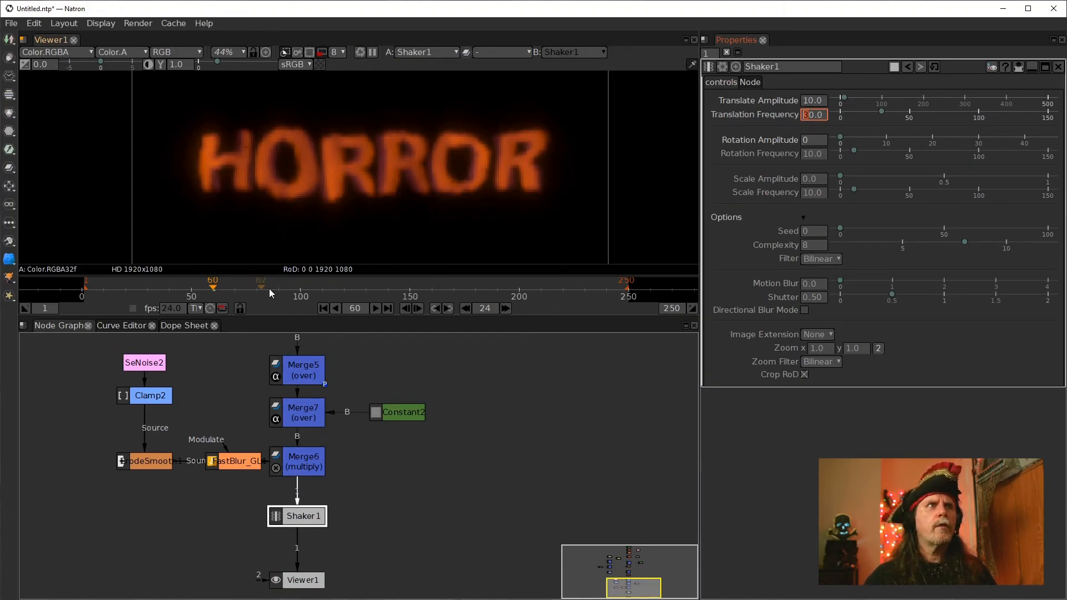
click(323, 308)
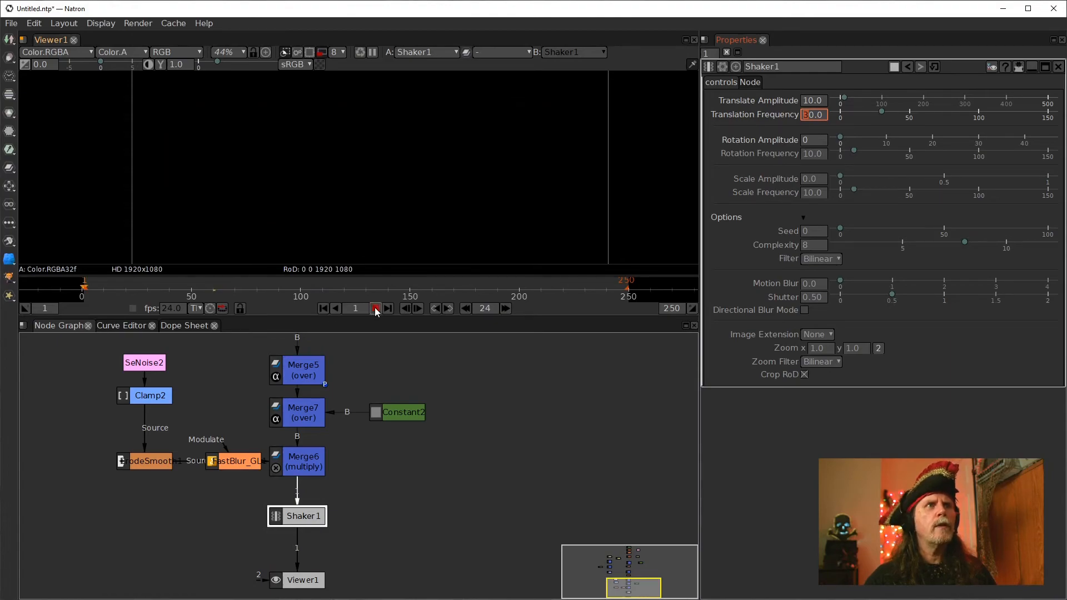
click(376, 310)
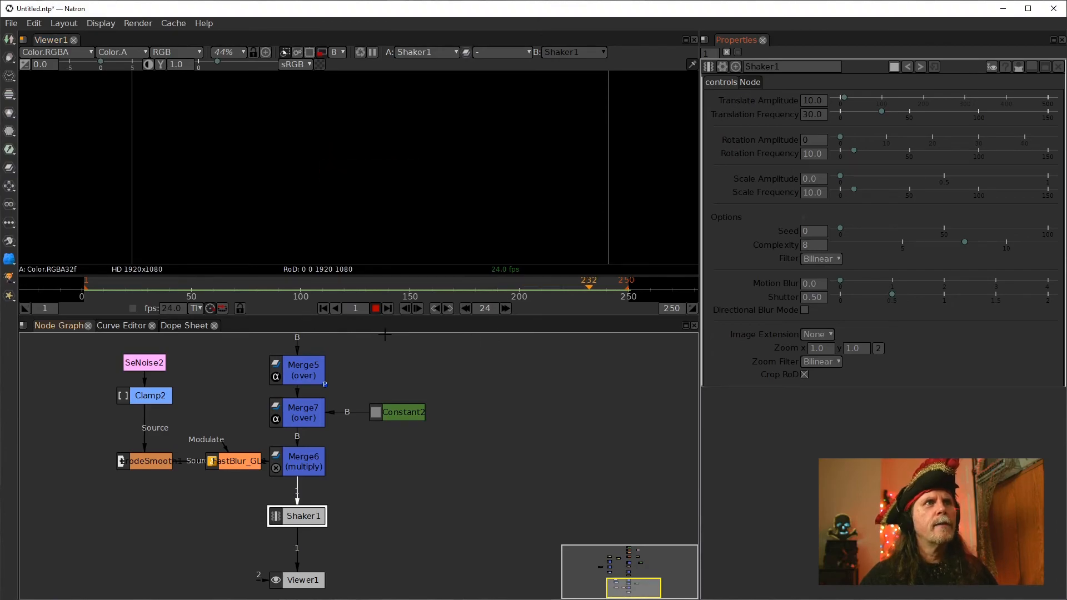
click(376, 309)
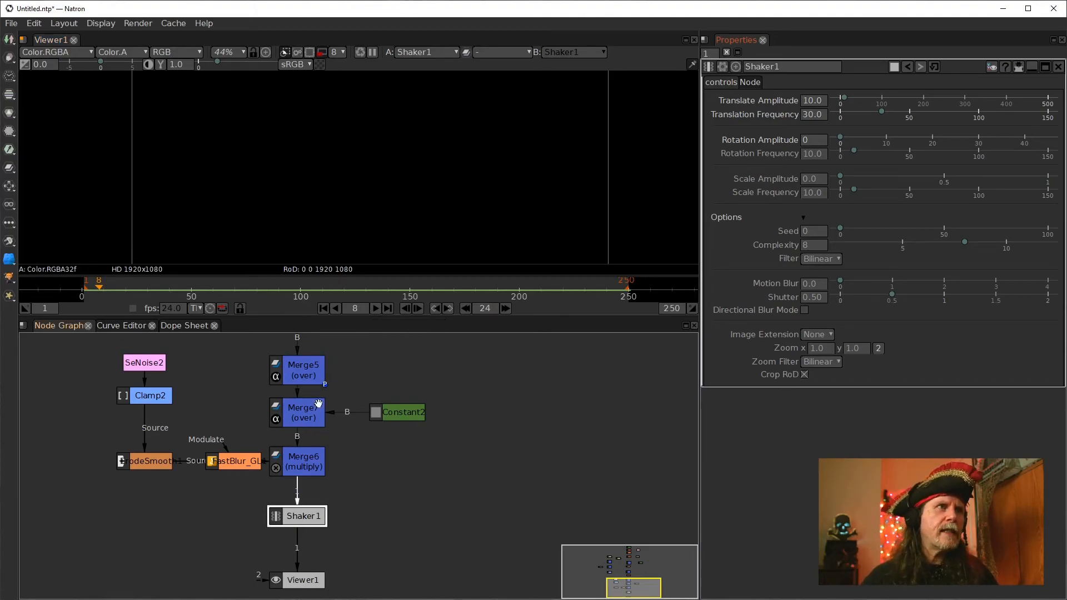
Select Merge6 and switch the viewer to display the alpha channel
drag(307, 517, 303, 513)
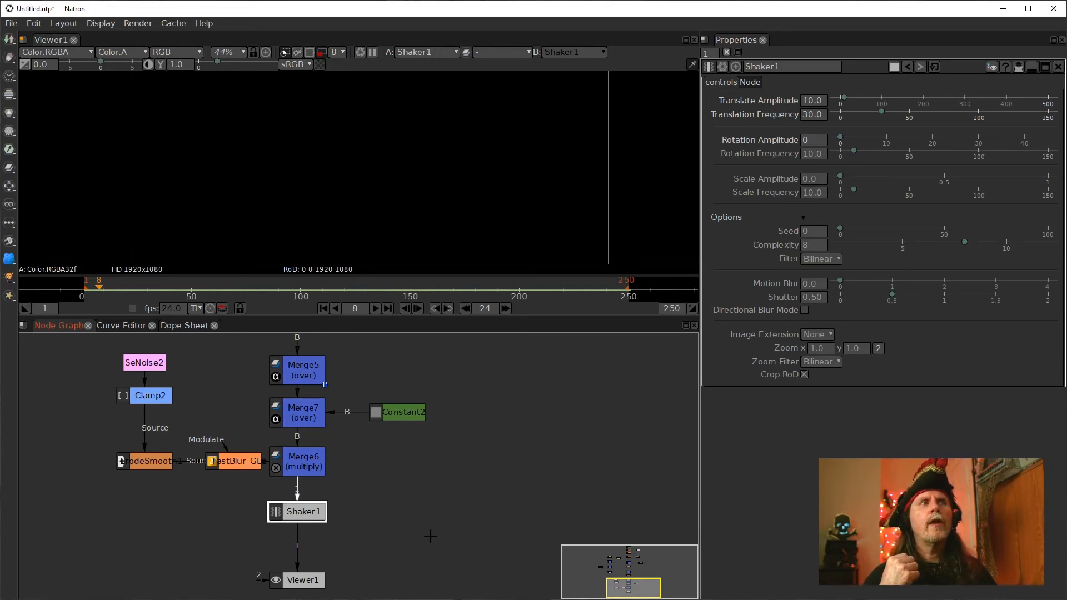
click(301, 464)
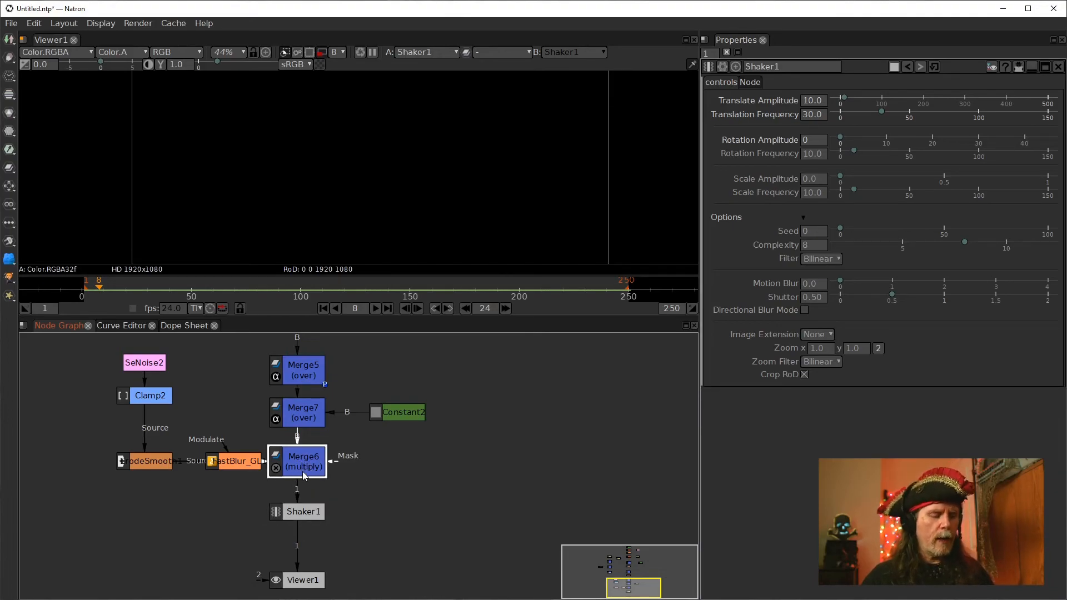
click(362, 193)
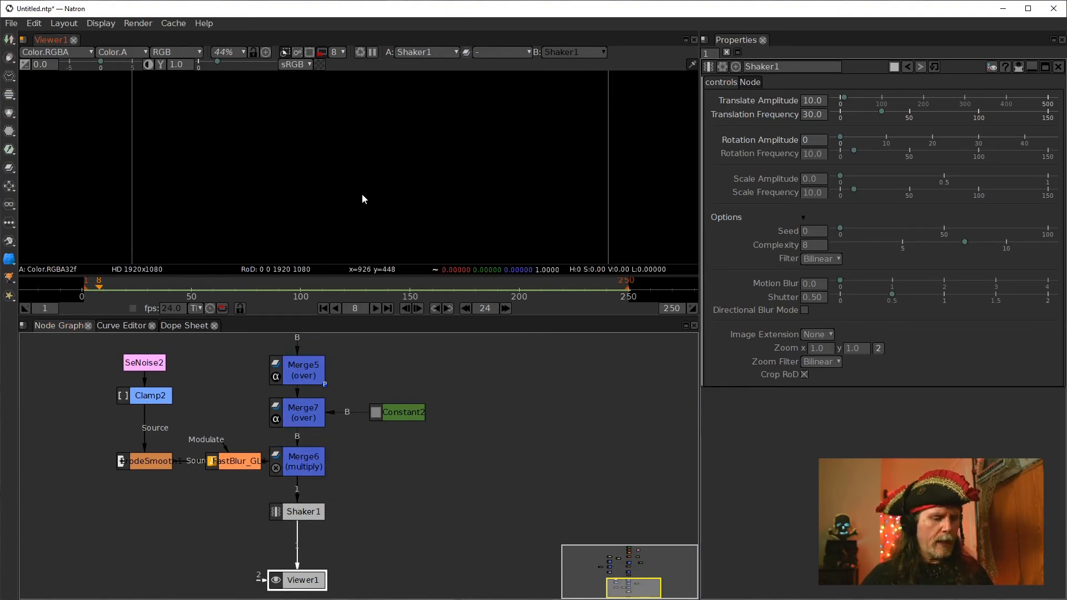
key(a)
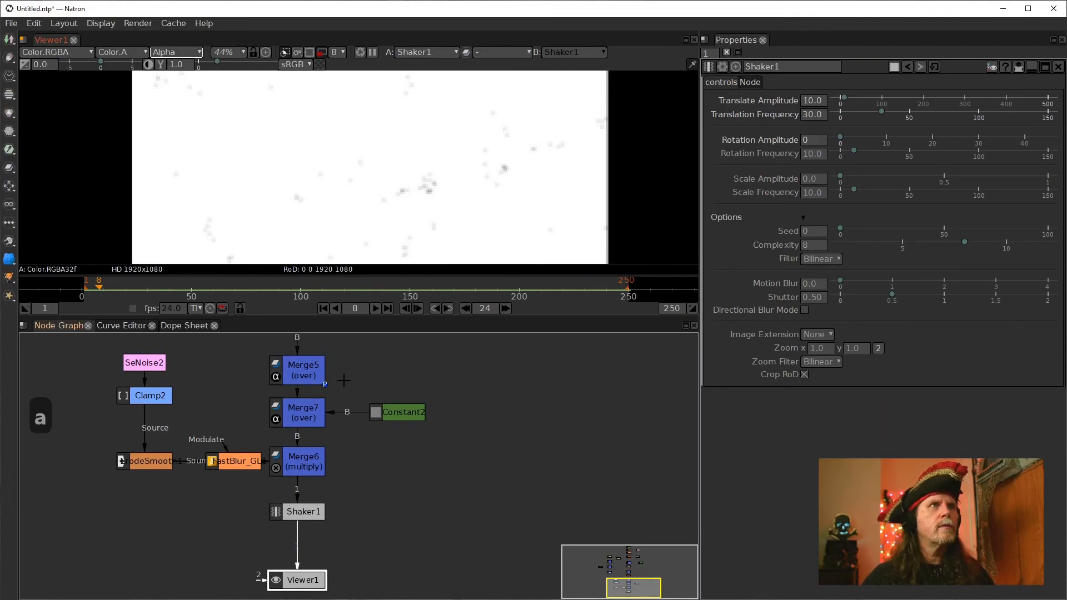
Open Merge6's settings and toggle the alpha checkboxes of its A Channels, B Channels and Output
click(307, 463)
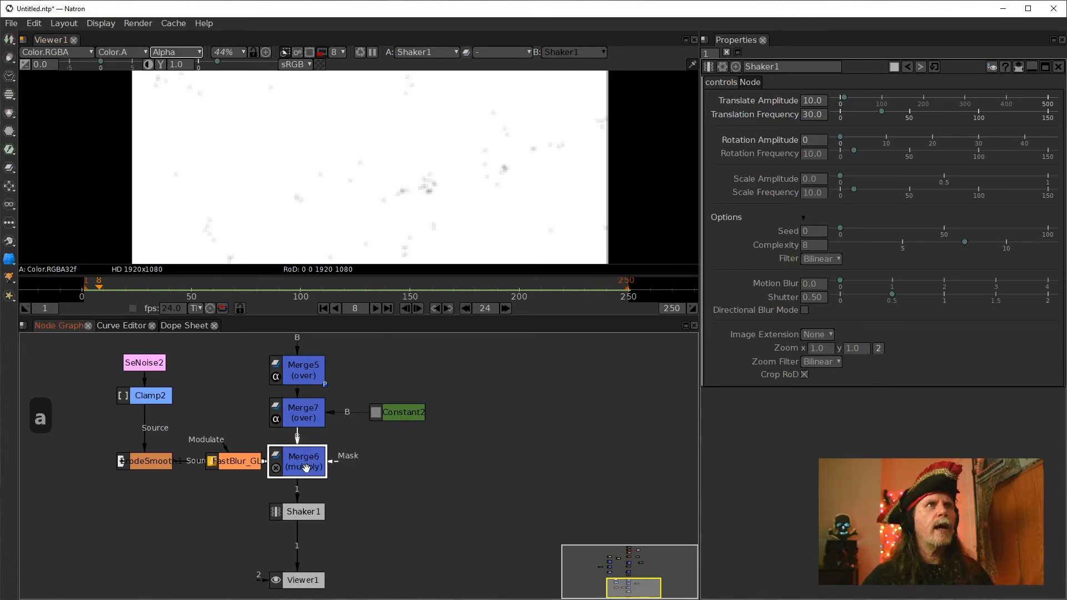
double_click(306, 468)
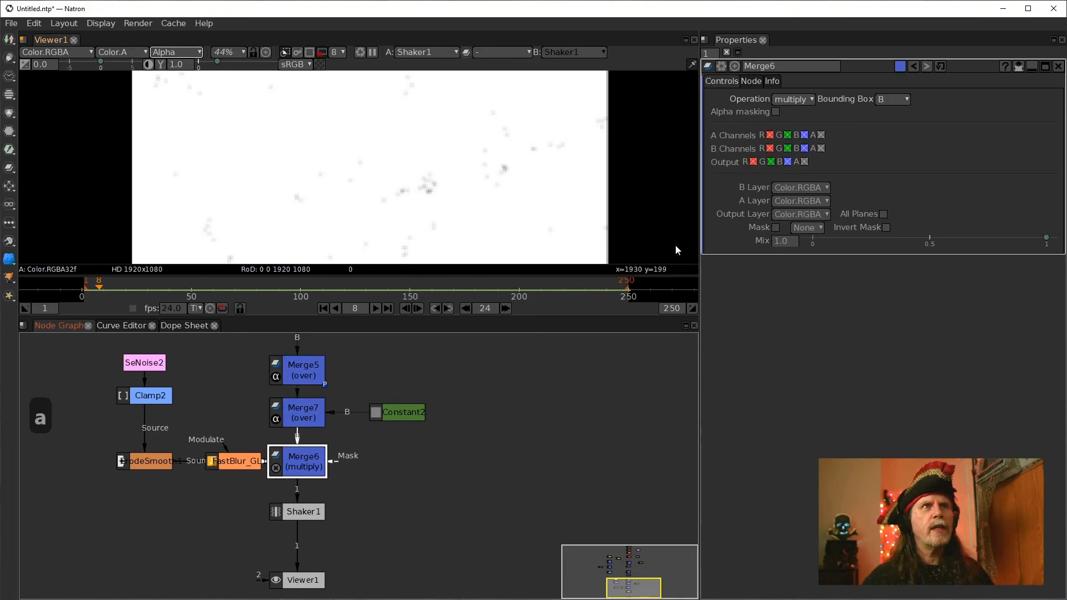
click(821, 135)
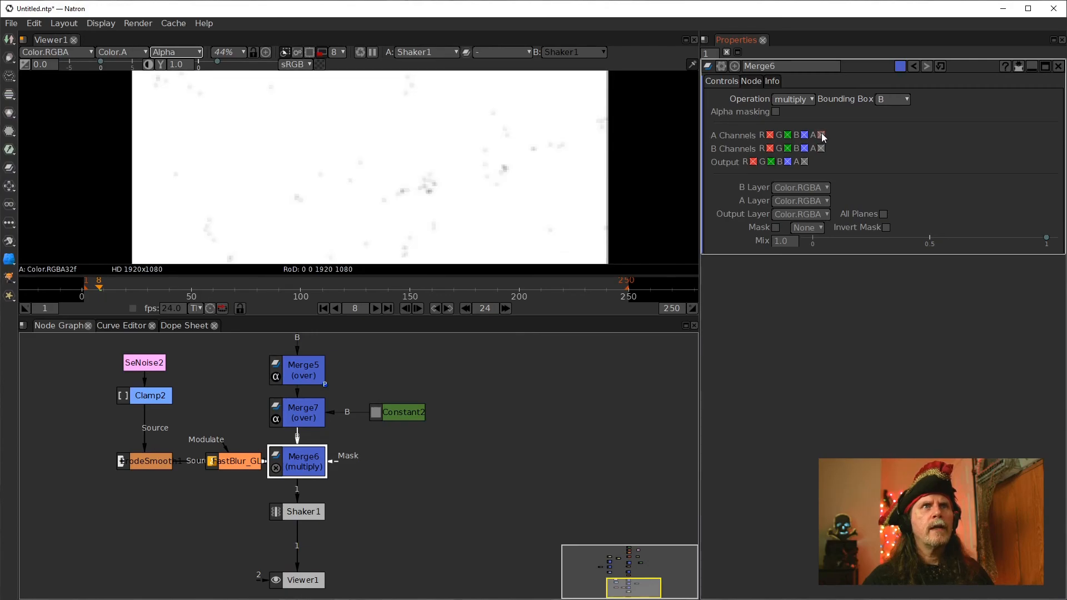
click(822, 149)
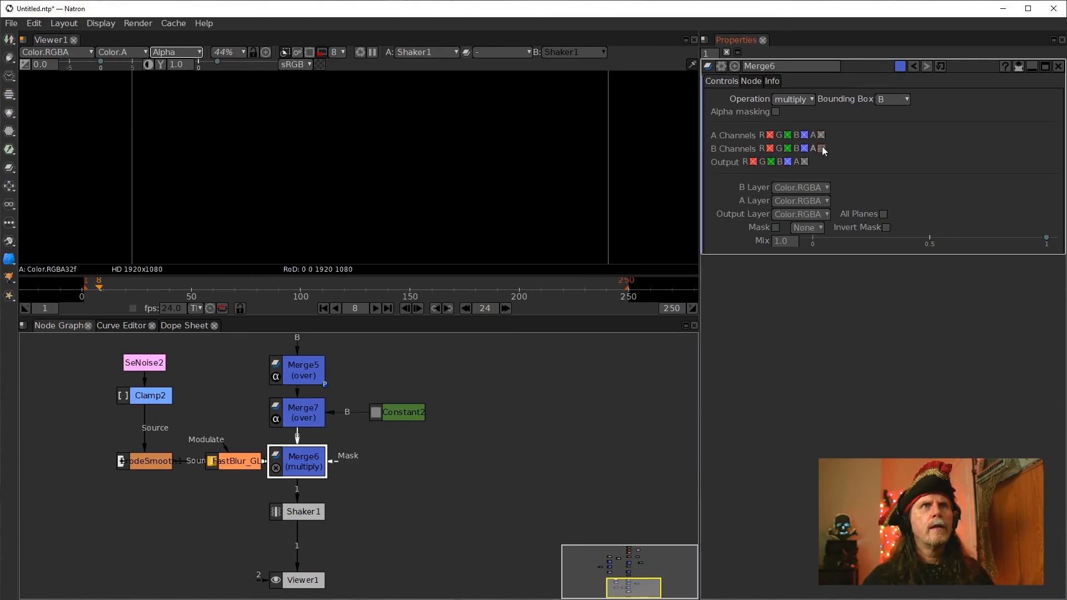
click(805, 161)
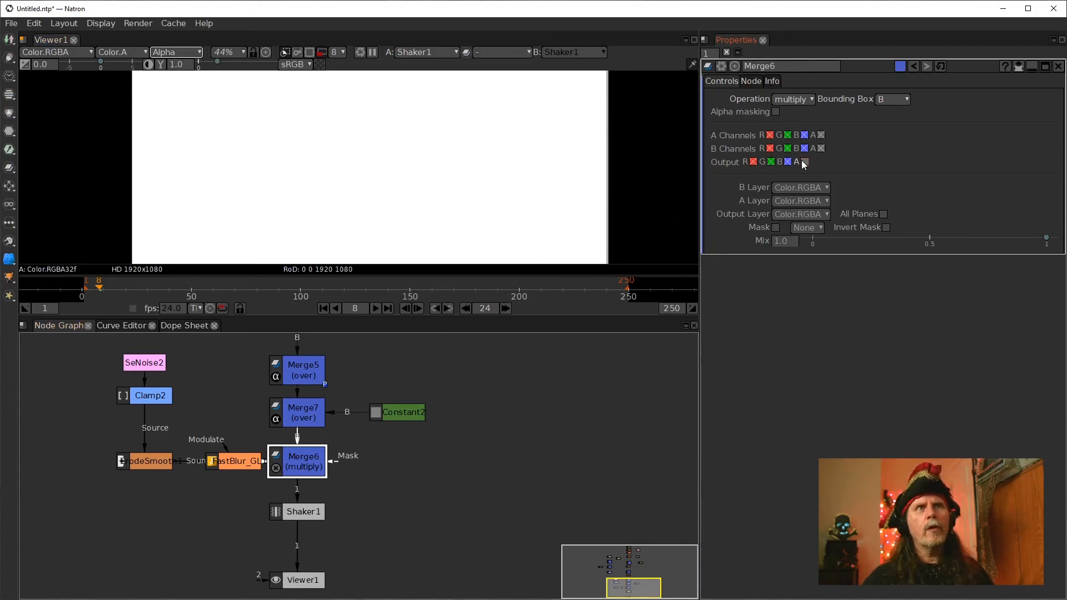
Select Constant2 and switch the viewer back to the RGB display
click(248, 463)
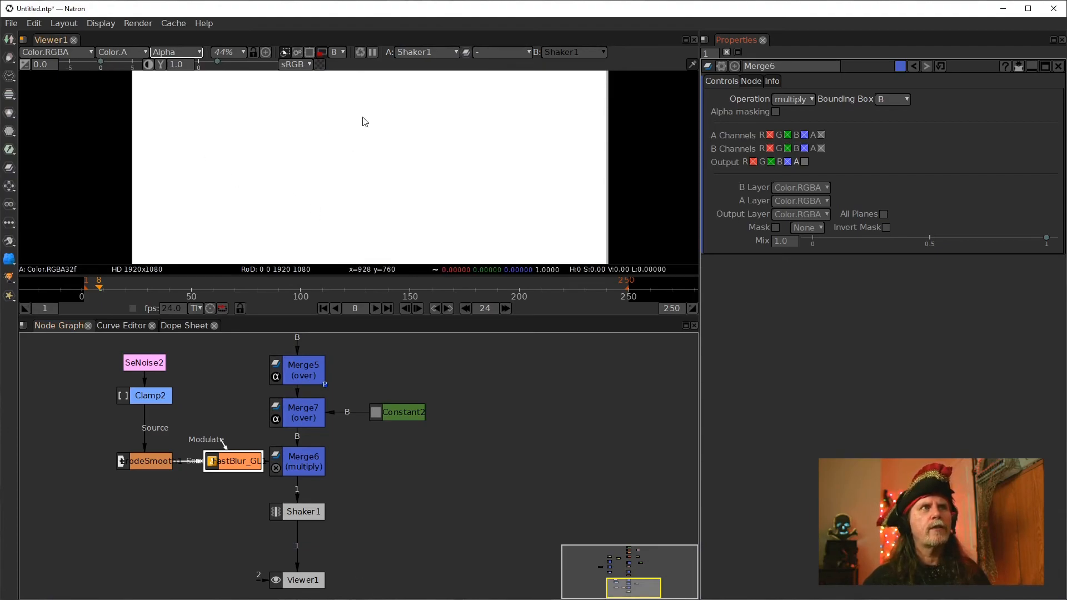
click(400, 412)
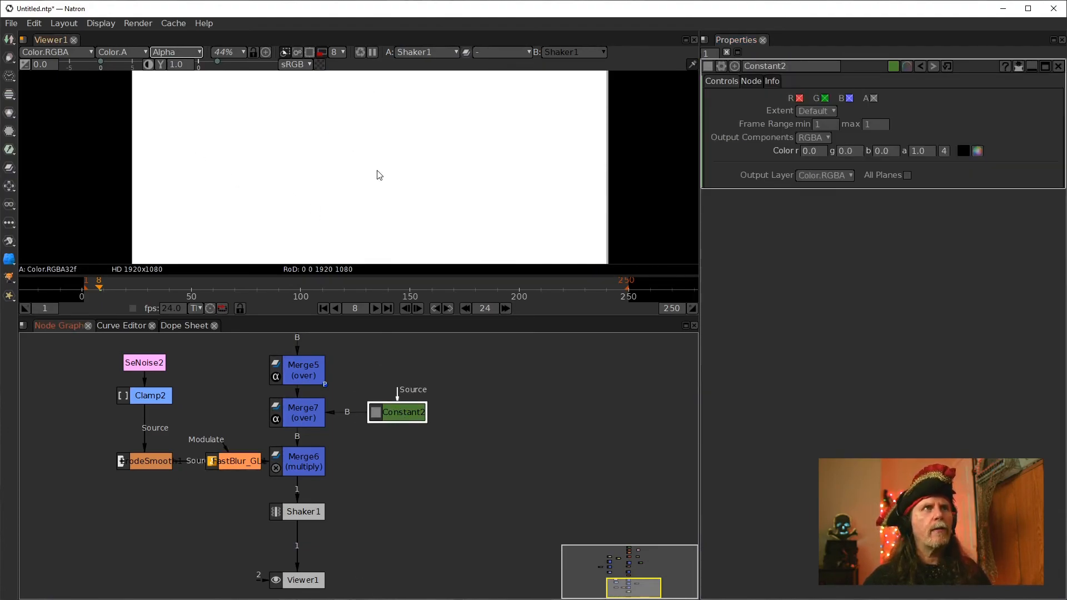
key(a)
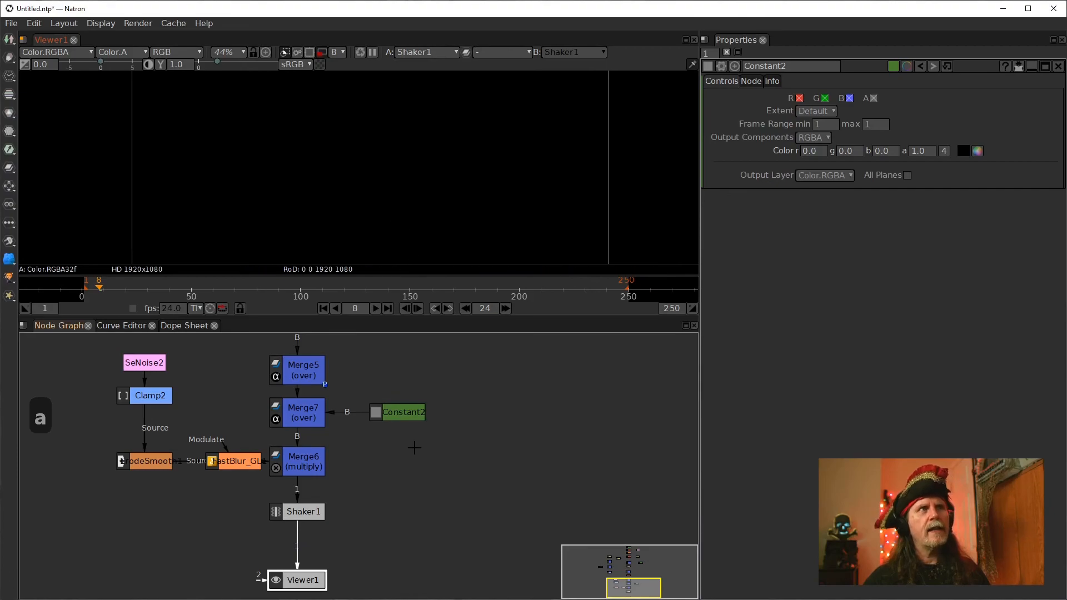
click(406, 415)
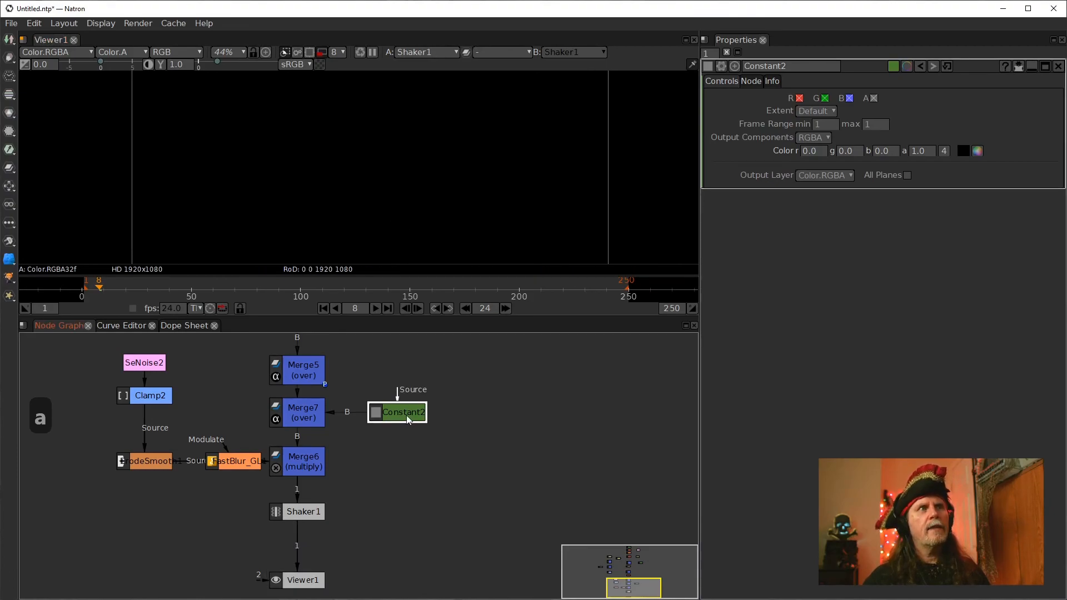
View Merge7 and then Shaker1 in the viewer, and jump to frame 90
click(302, 412)
key(1)
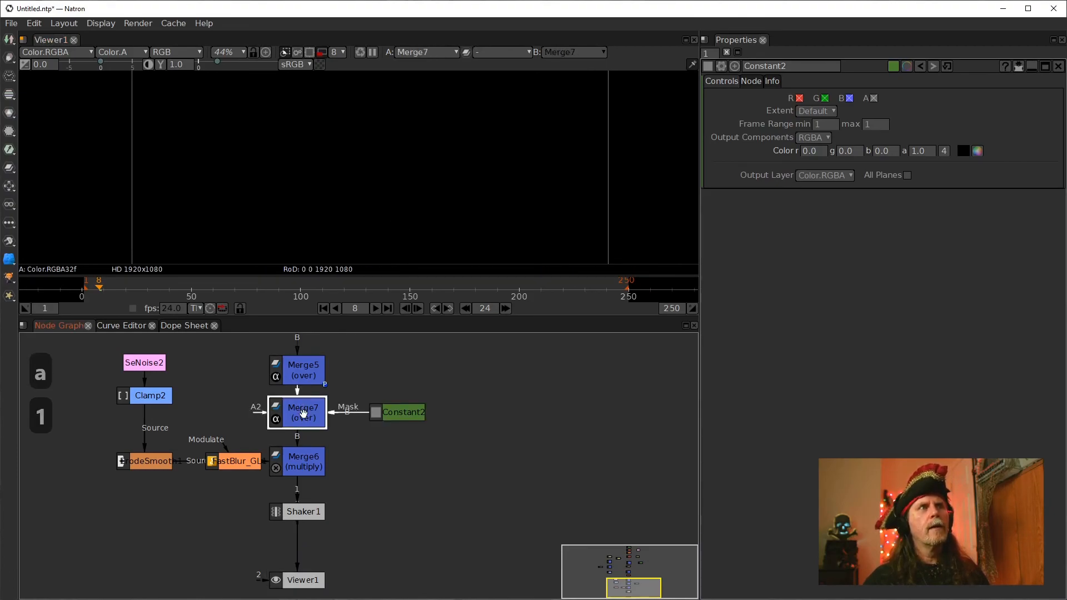
click(294, 511)
key(1)
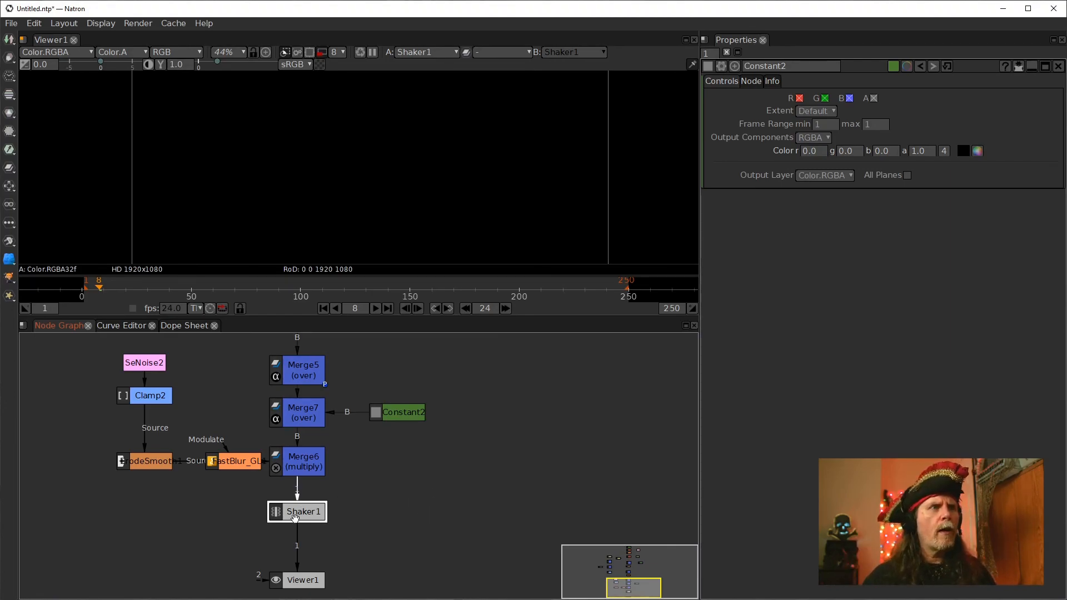
click(278, 284)
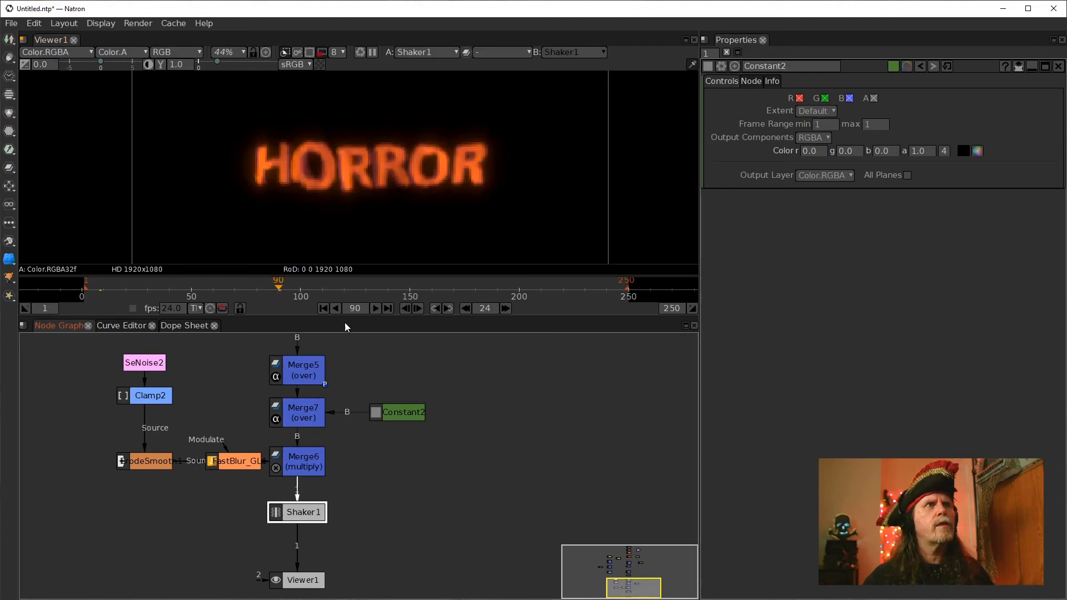
mouse_move(461, 274)
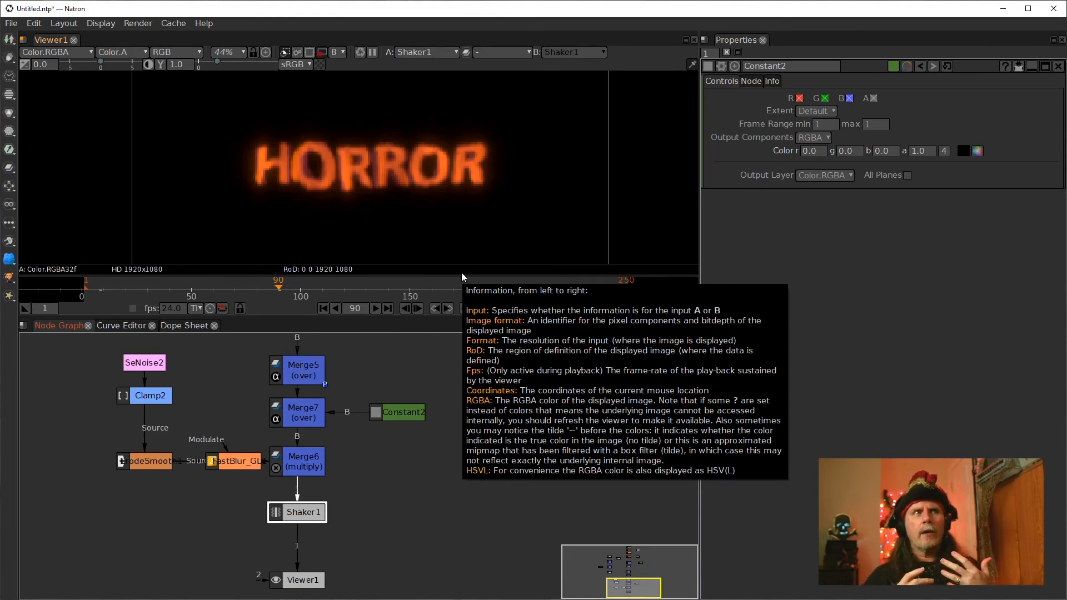
Pan around the node graph to inspect the colour settings of Constant1_2 and Constant1
drag(406, 353, 405, 481)
drag(451, 444, 447, 559)
click(445, 410)
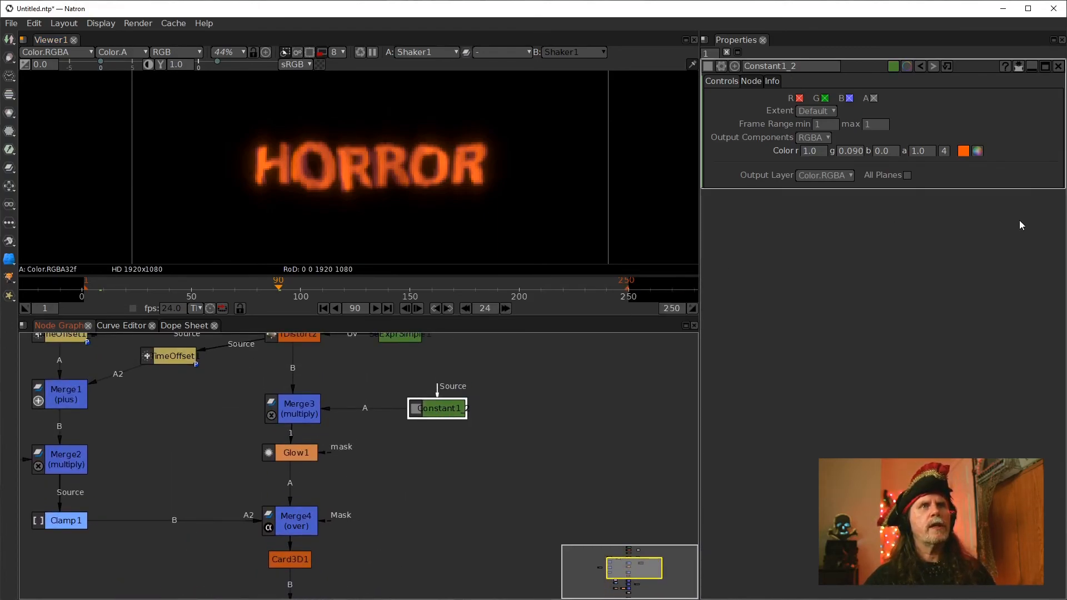
drag(177, 455, 368, 421)
click(146, 426)
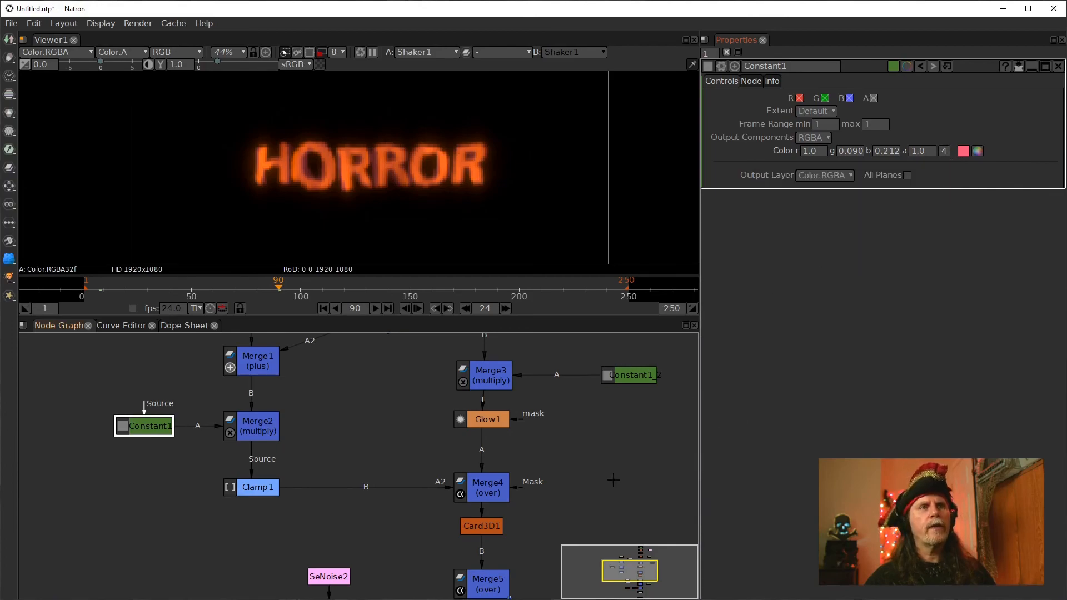
drag(614, 480, 523, 385)
drag(489, 495, 464, 412)
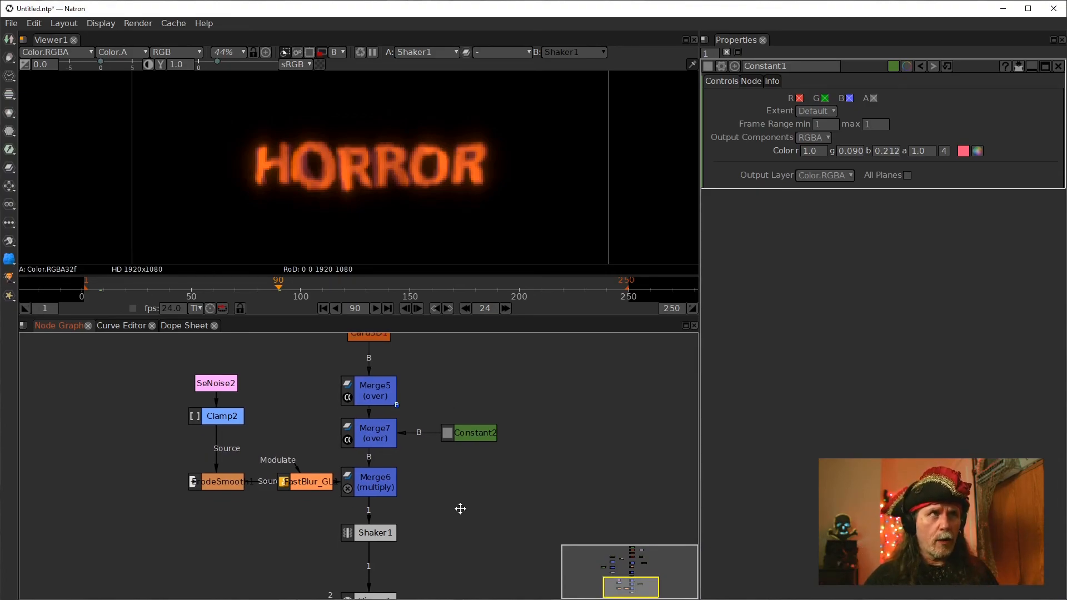
drag(460, 512, 467, 467)
Move Viewer1 further down and Shaker1 slightly up to make room below Shaker1
click(381, 489)
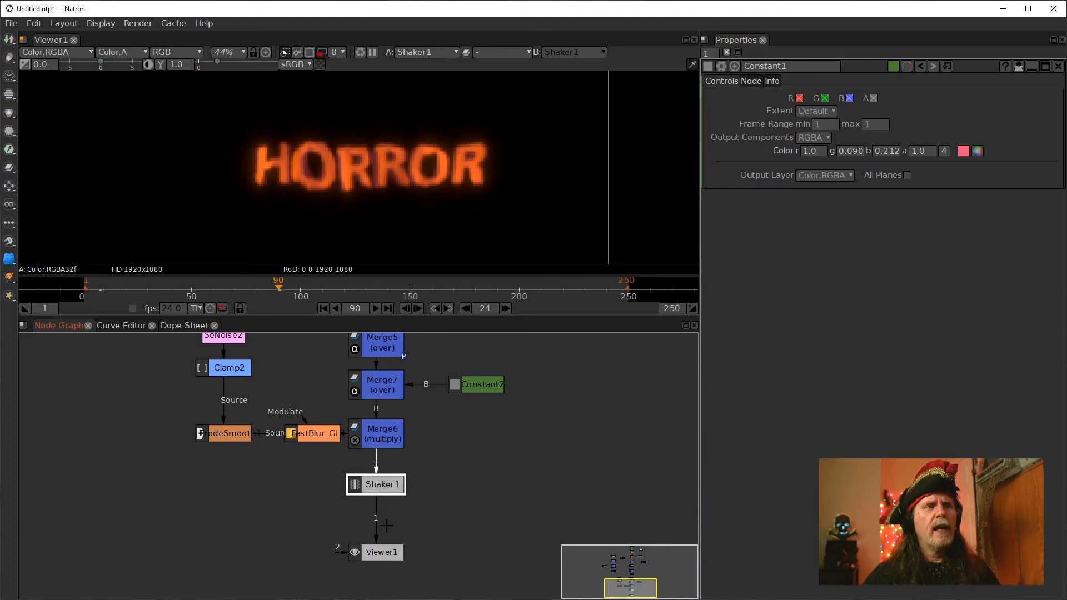
drag(384, 554, 382, 567)
drag(377, 485, 377, 474)
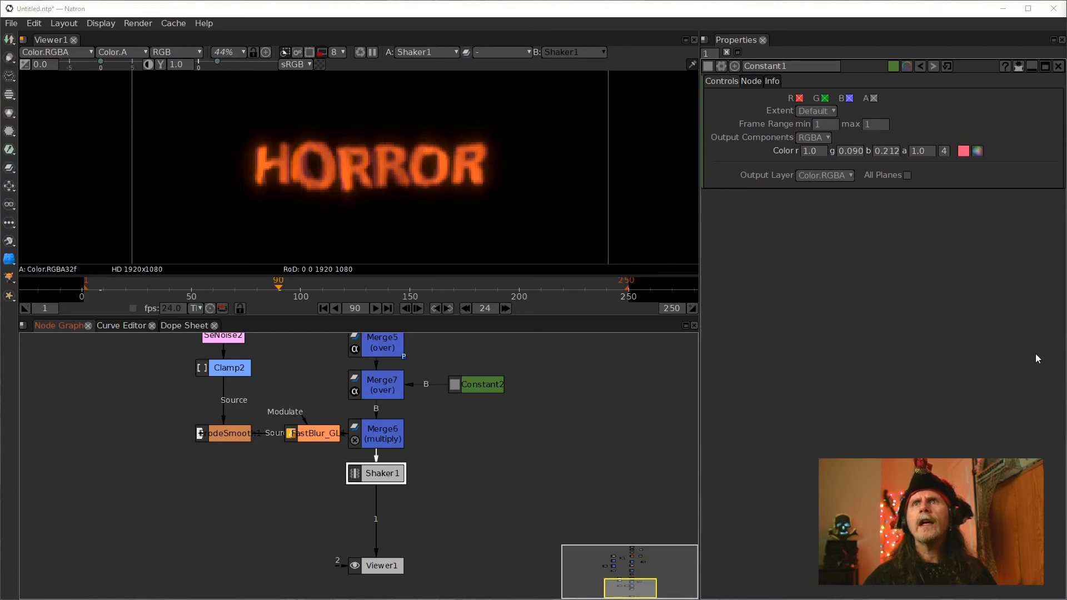
Insert a Saturation node after Shaker1
click(376, 476)
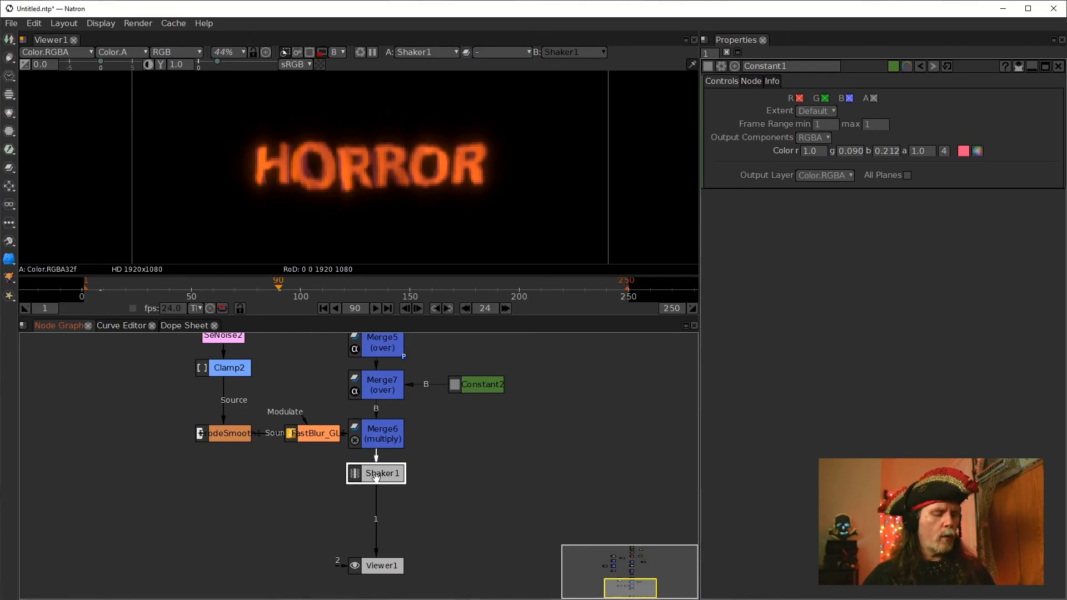
key(Tab)
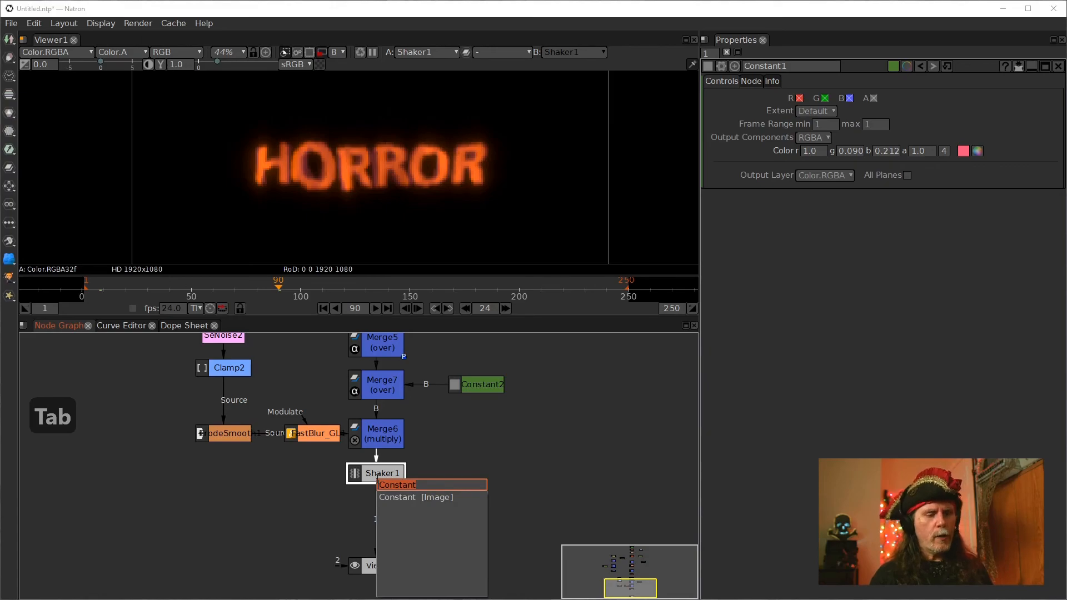
text(satur)
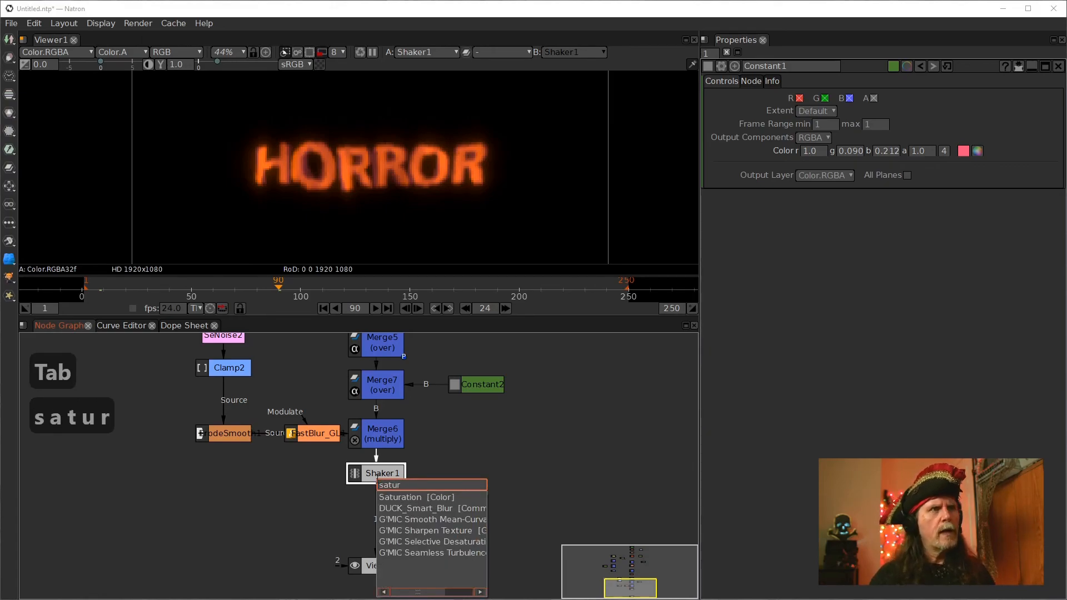
key(Down)
key(Return)
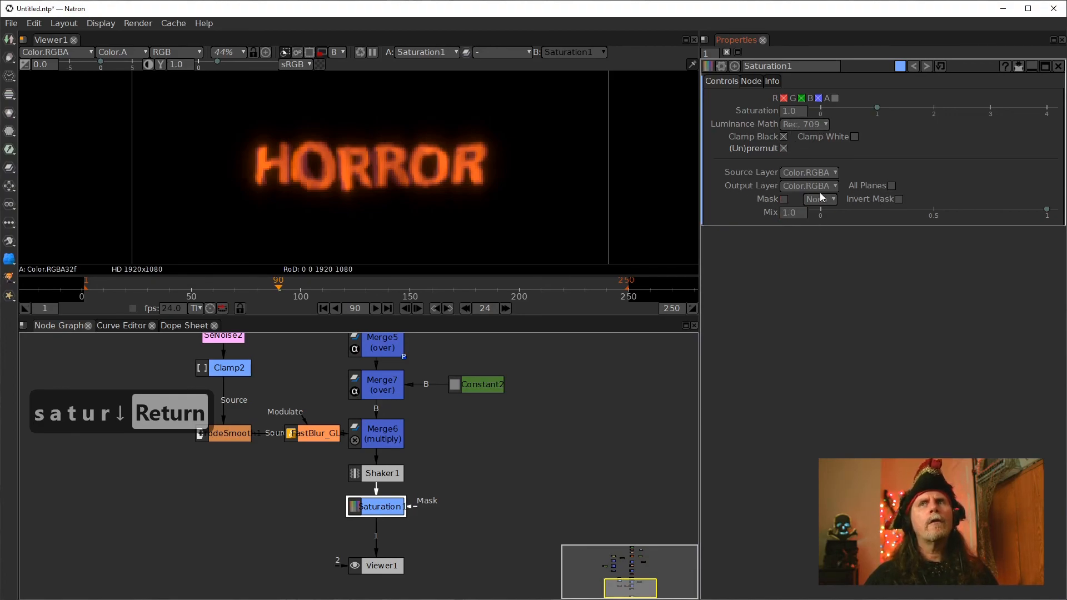
Enable Clamp White on Saturation1 and set its Saturation to 0.95
click(855, 136)
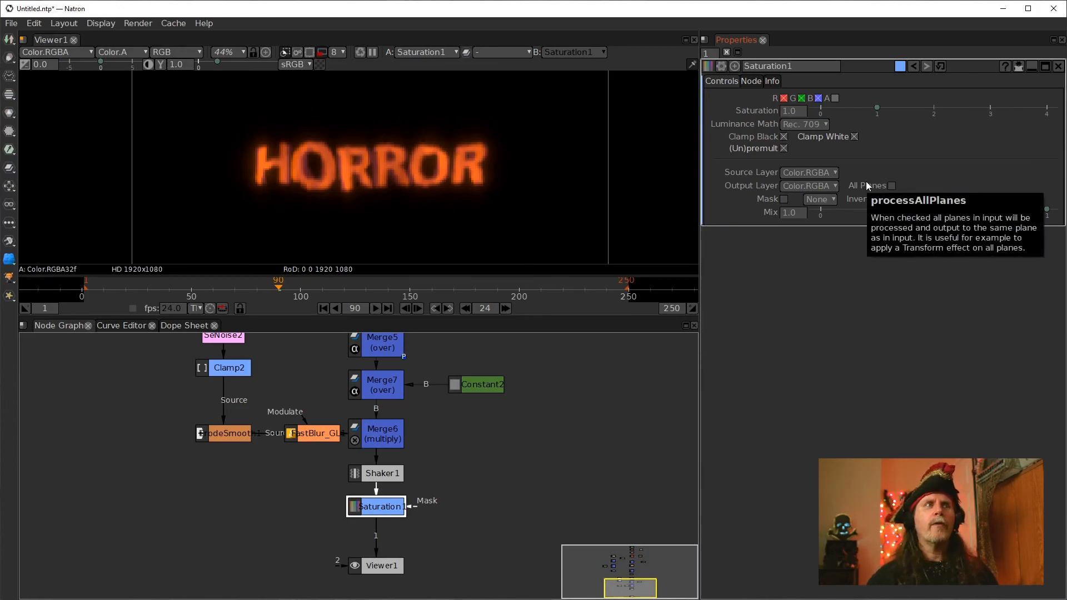
click(792, 115)
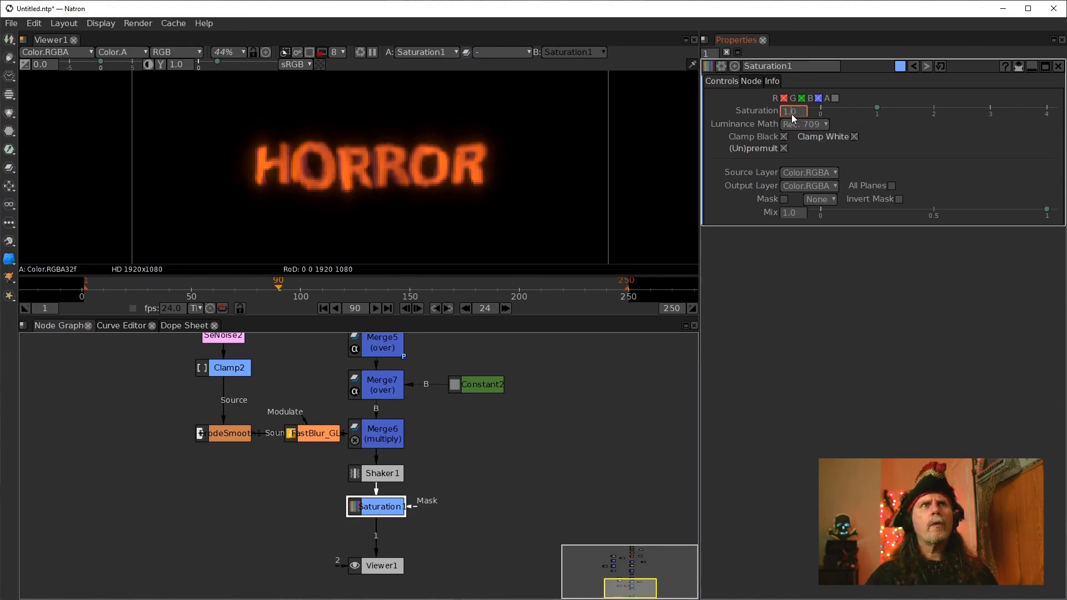
scroll(797, 112, down, 4)
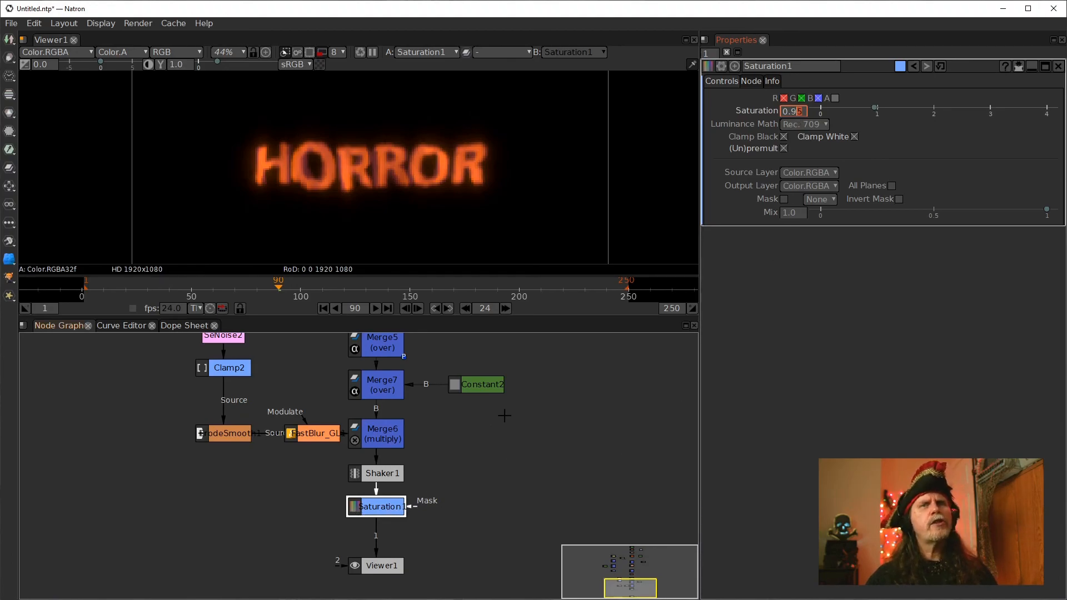
Toggle Saturation1 off and on repeatedly to compare the title with and without it
click(383, 510)
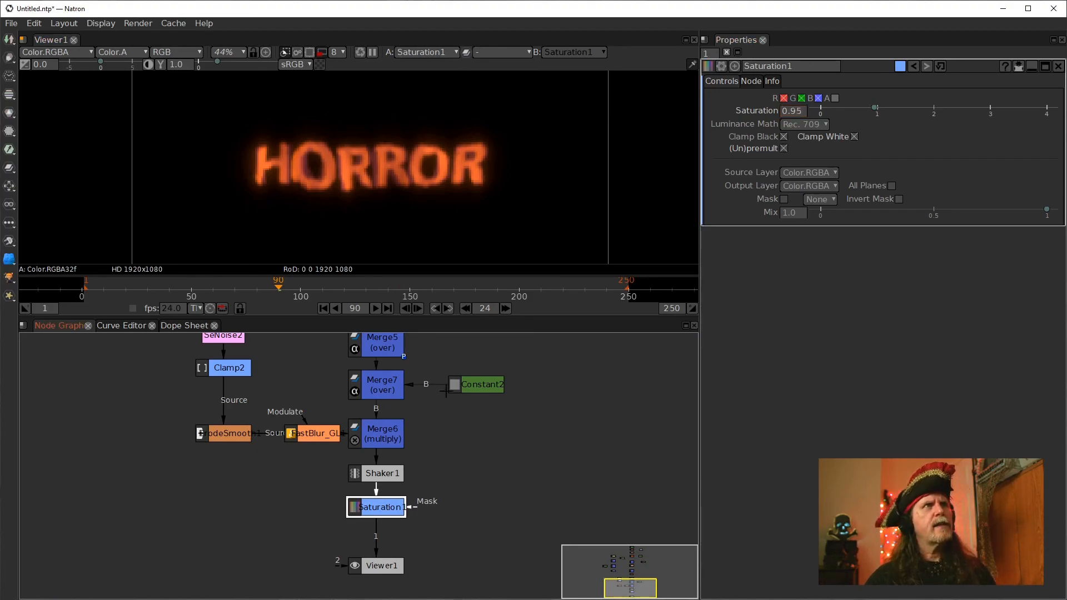
key(d)
key(d)
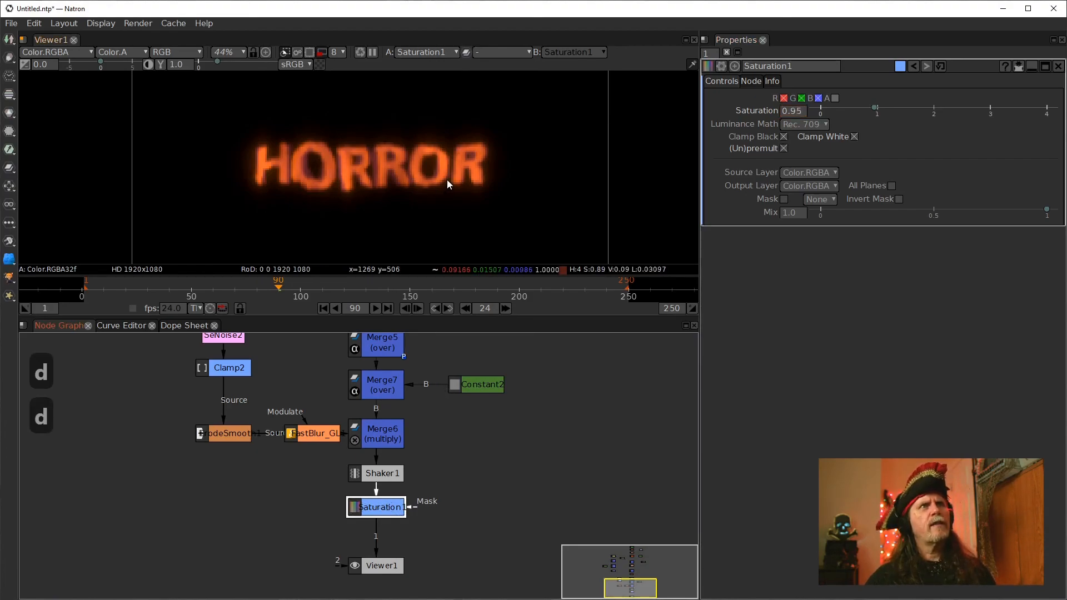
key(d)
key(d)
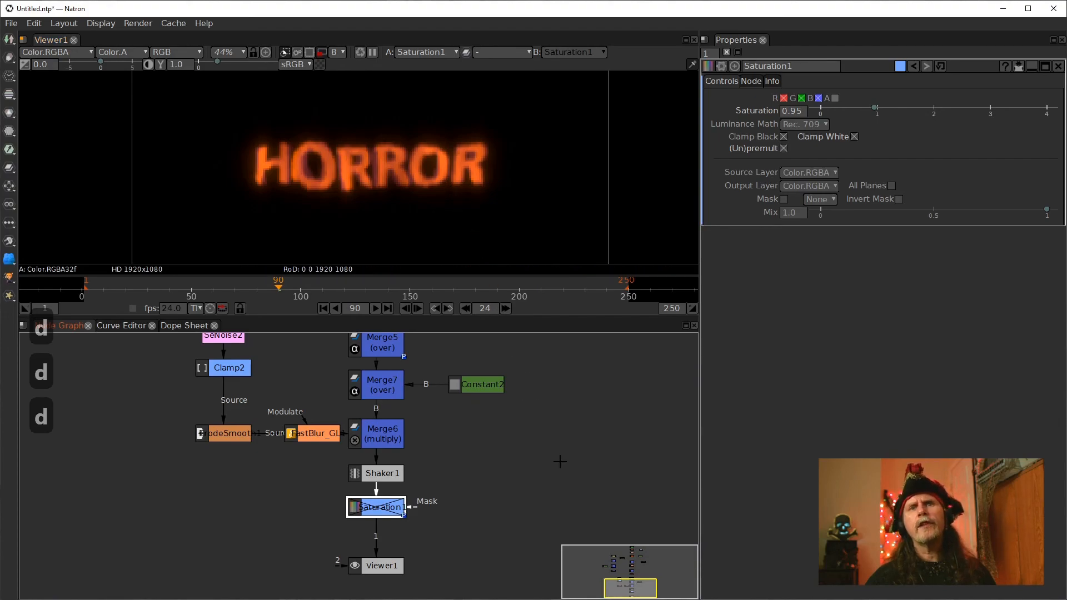
key(d)
key(d)
key(d)
key(d)
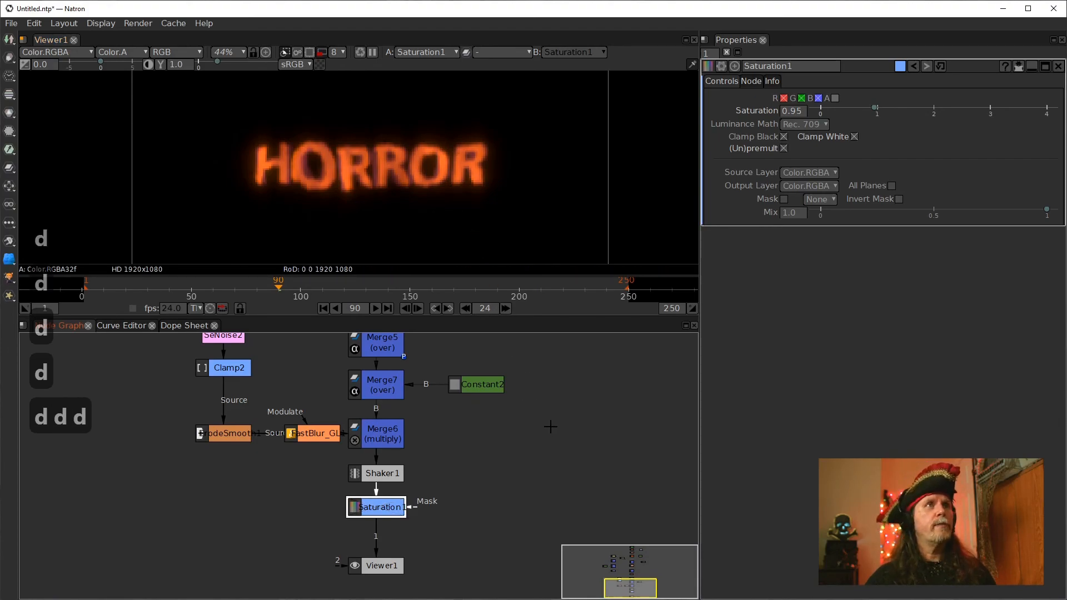
key(d)
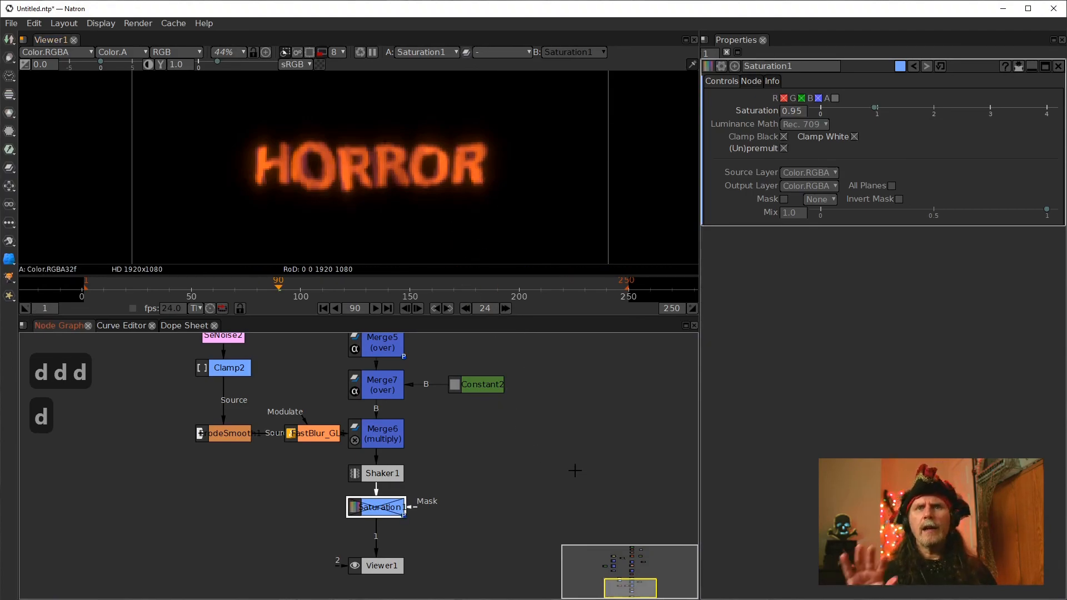
key(d)
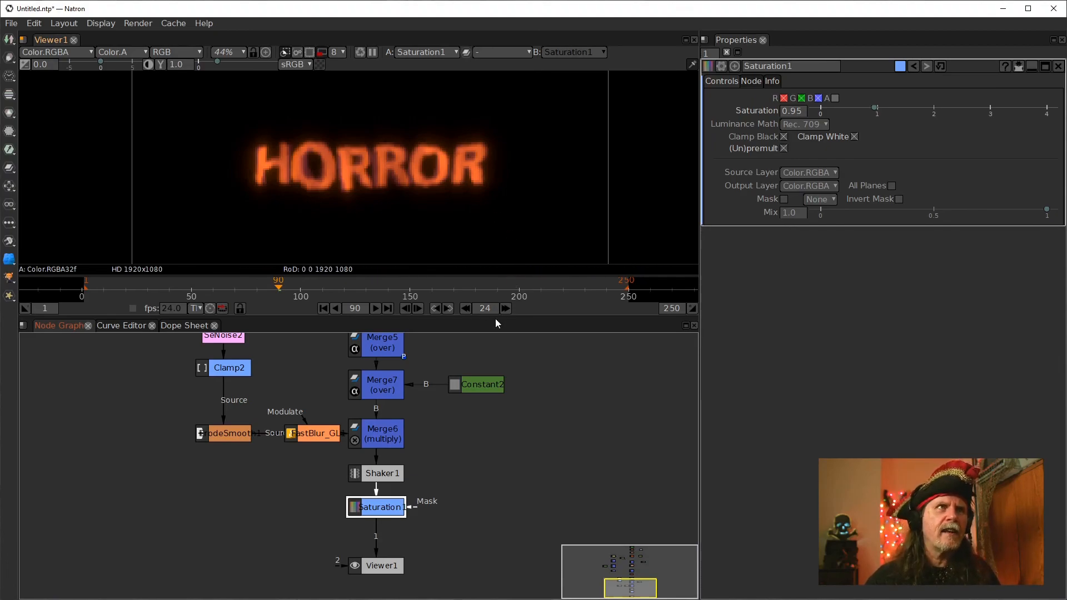
click(320, 54)
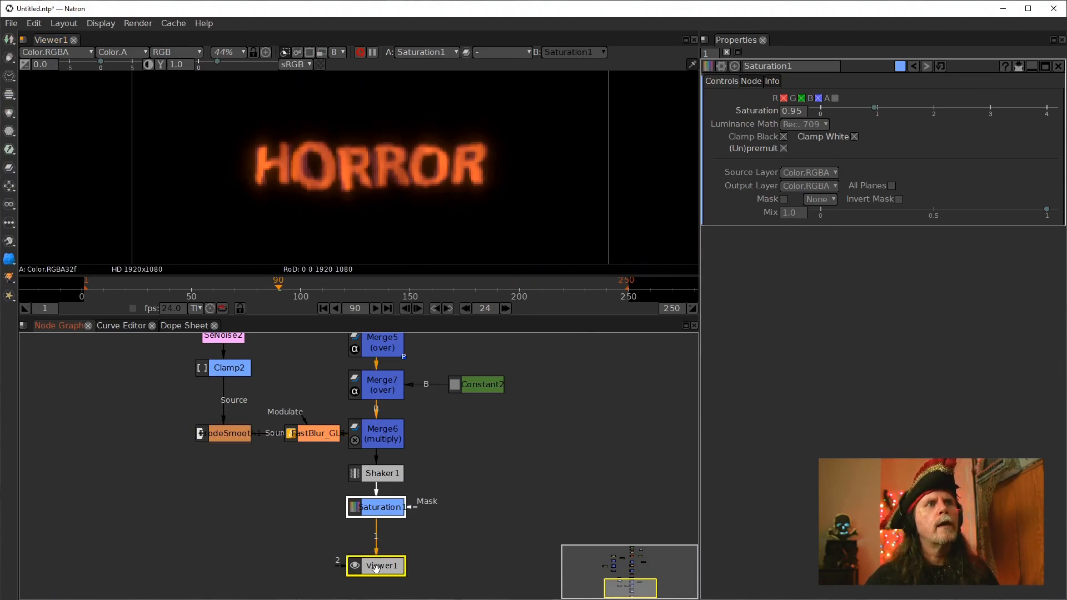
drag(377, 566, 332, 567)
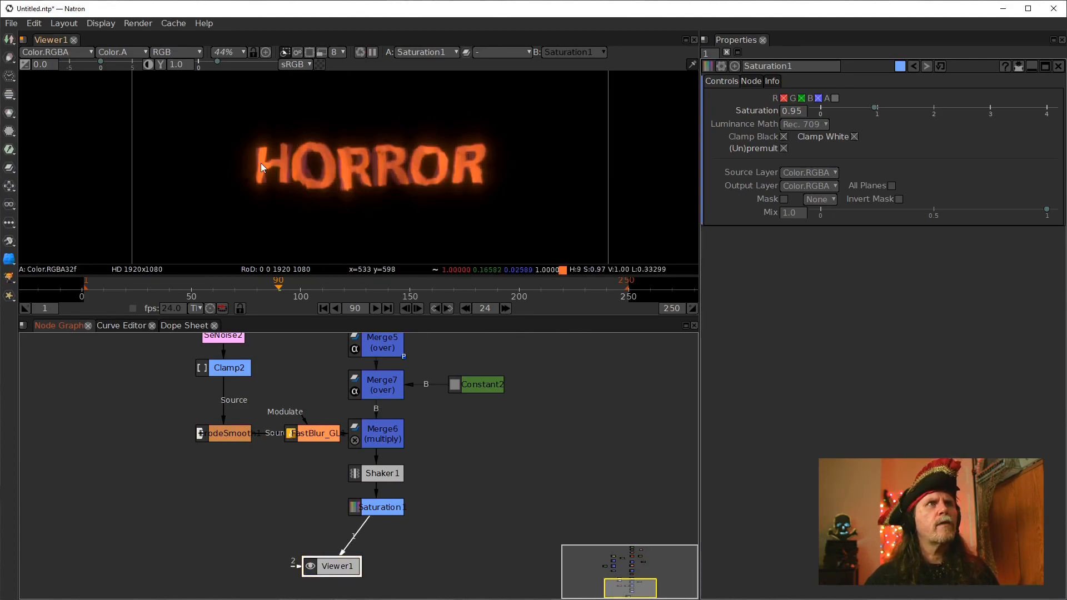
click(380, 510)
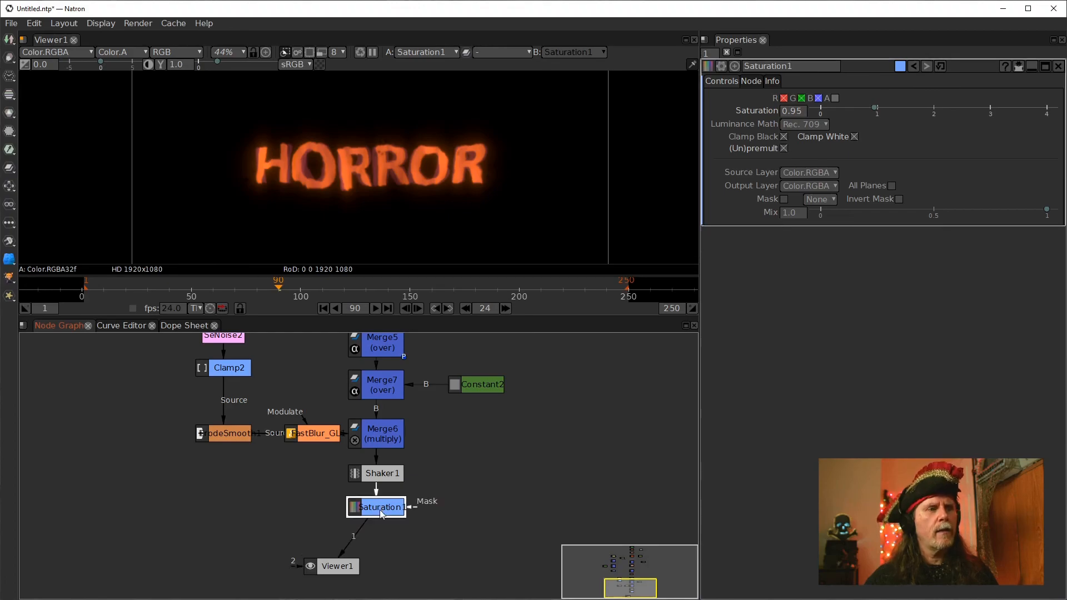
key(d)
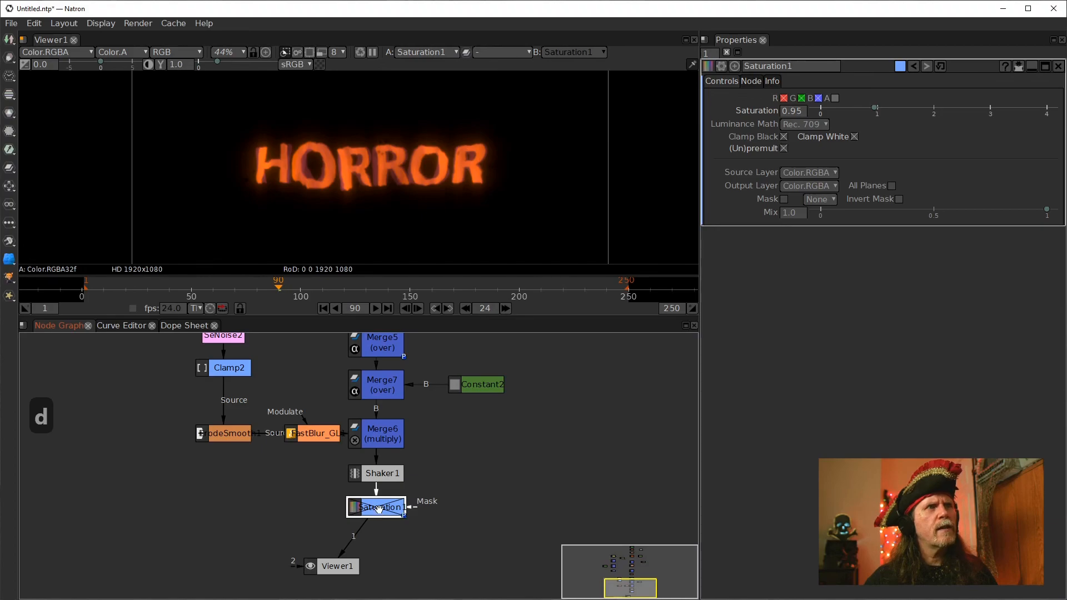
key(d)
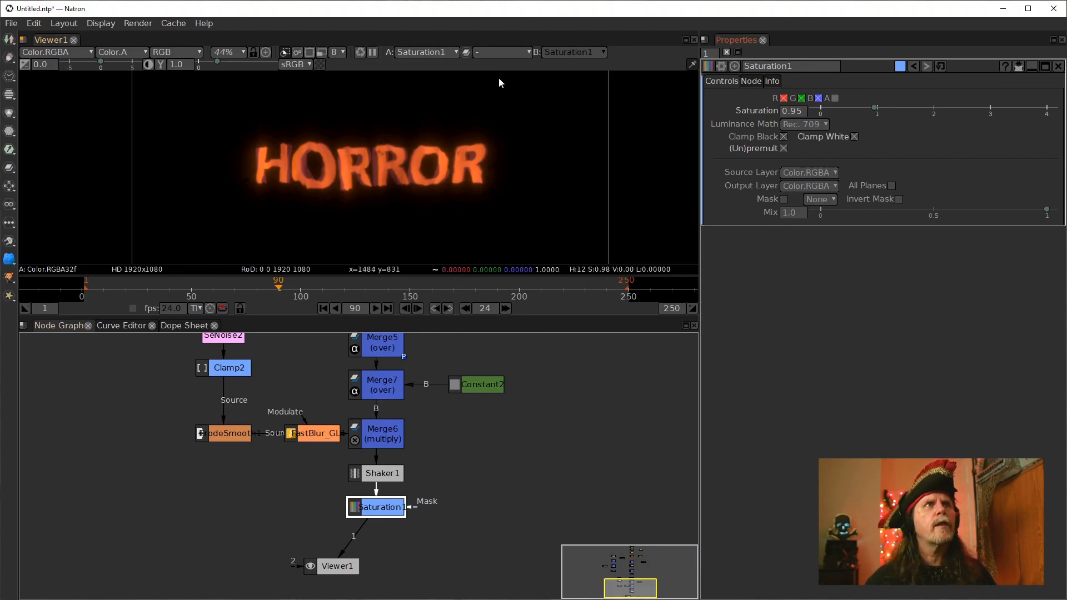
Set the viewer's proxy level to 4 and play the comp from the start in a maximized viewer
click(342, 51)
click(349, 76)
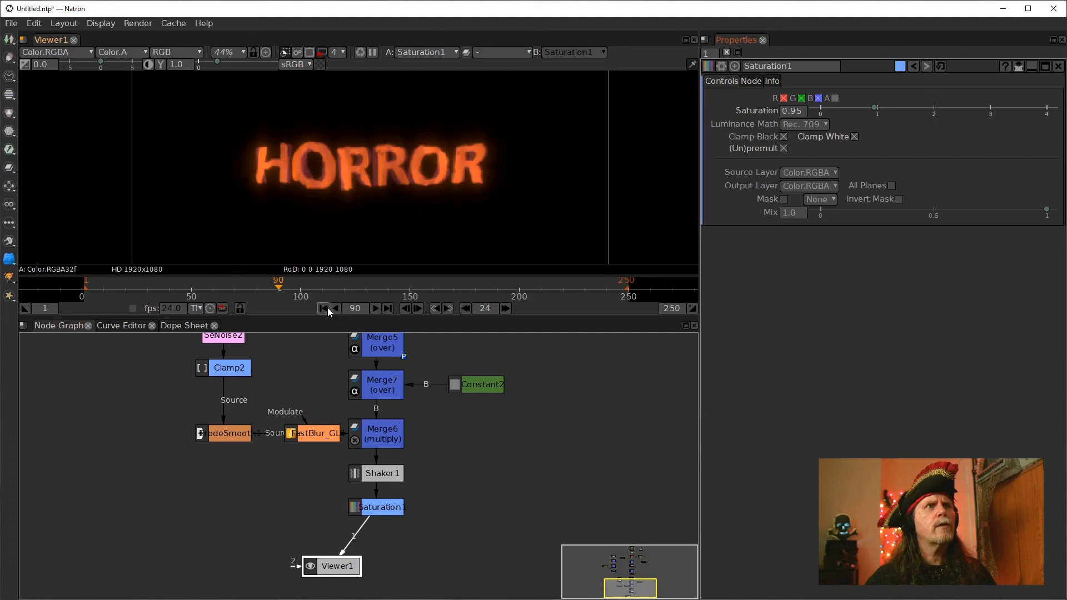
key(space)
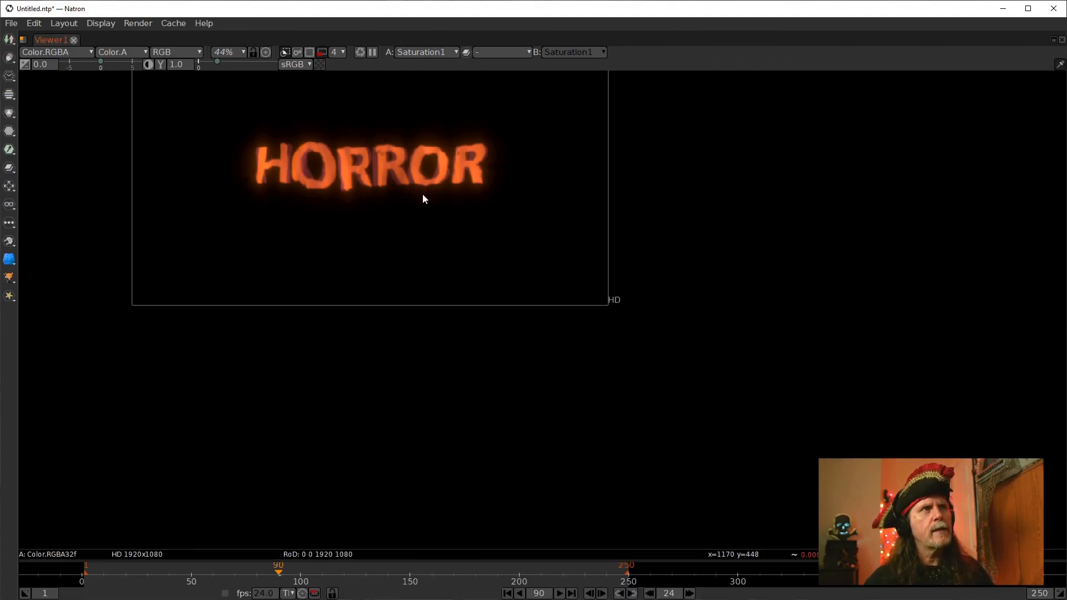
key(f)
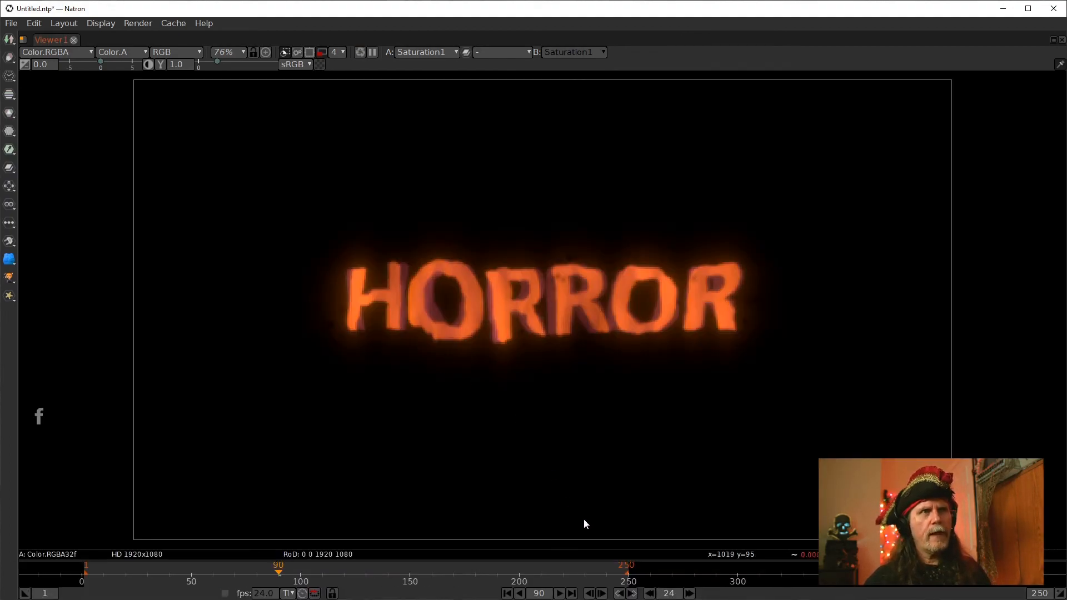
click(508, 594)
click(560, 594)
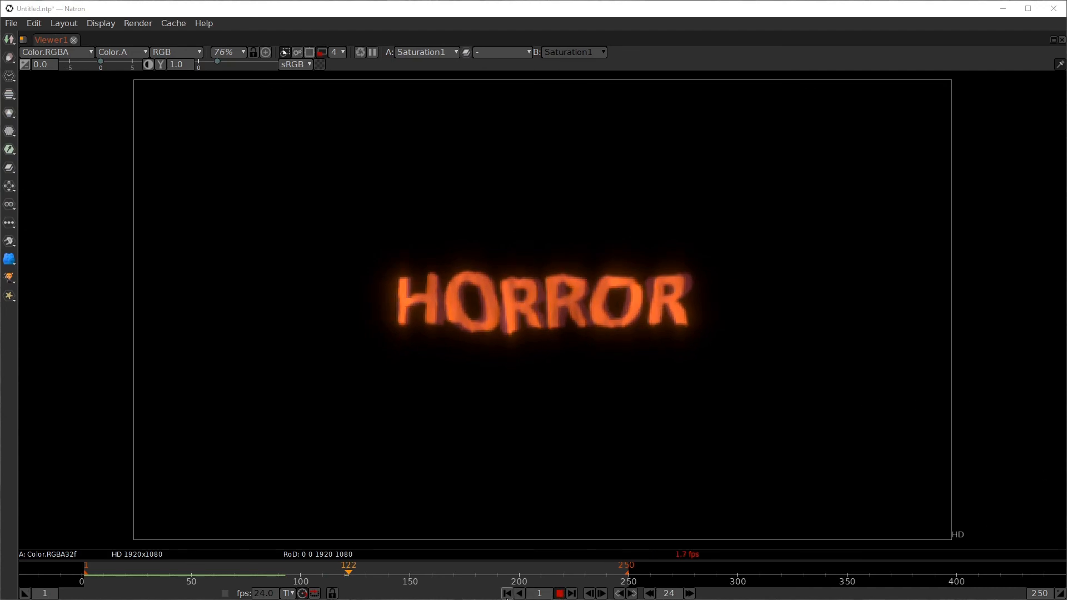
click(507, 595)
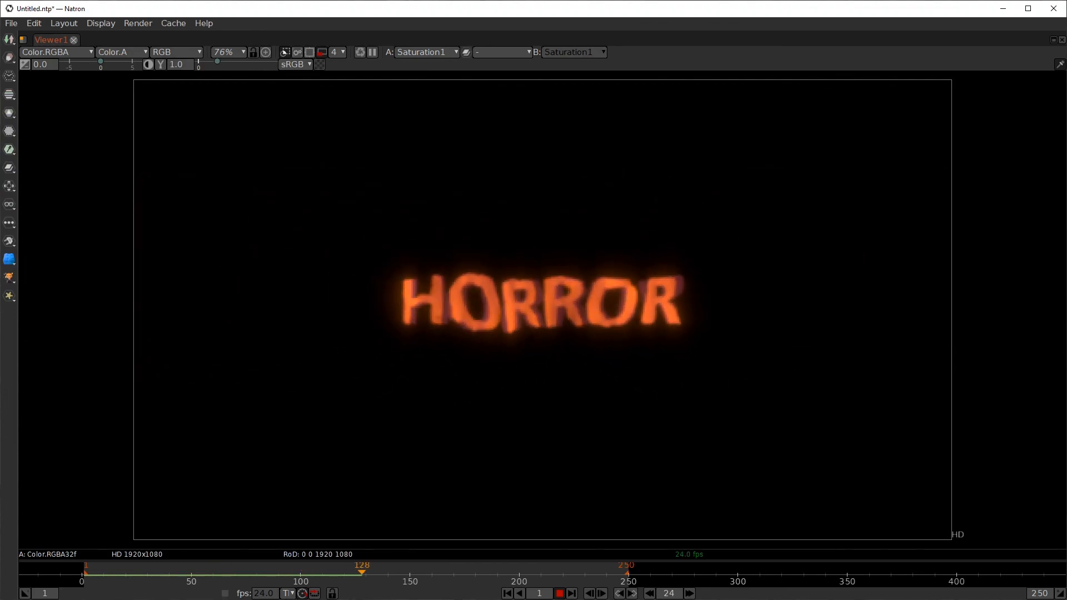
click(507, 593)
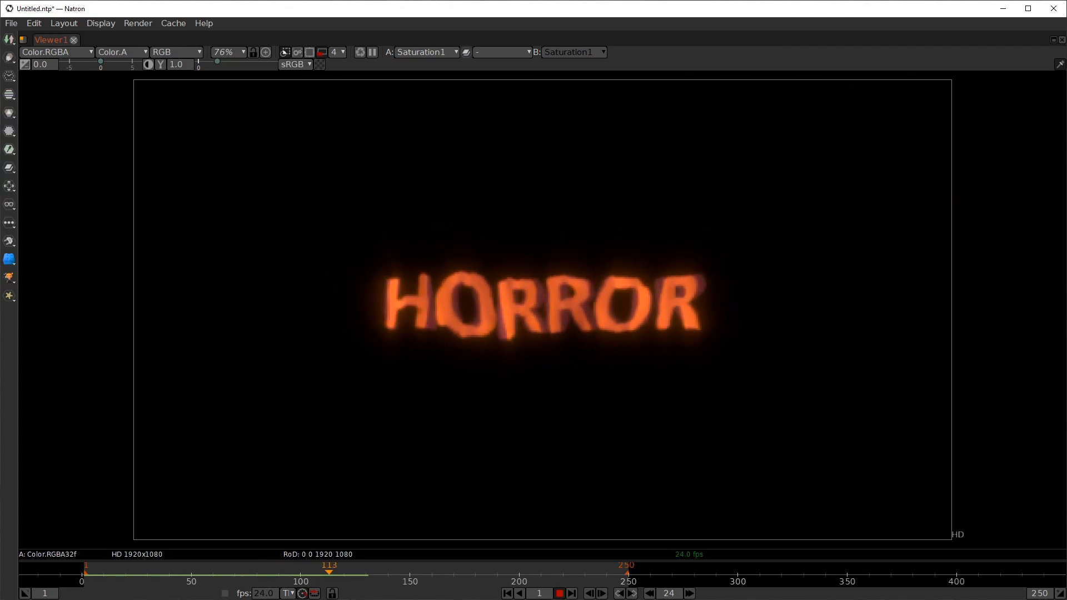
click(560, 594)
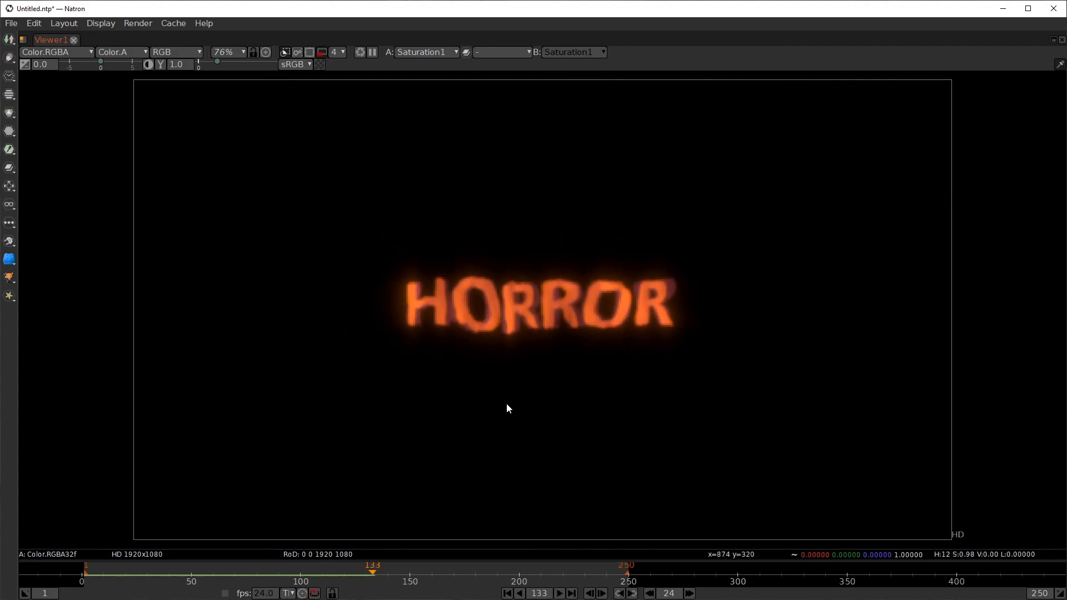
key(space)
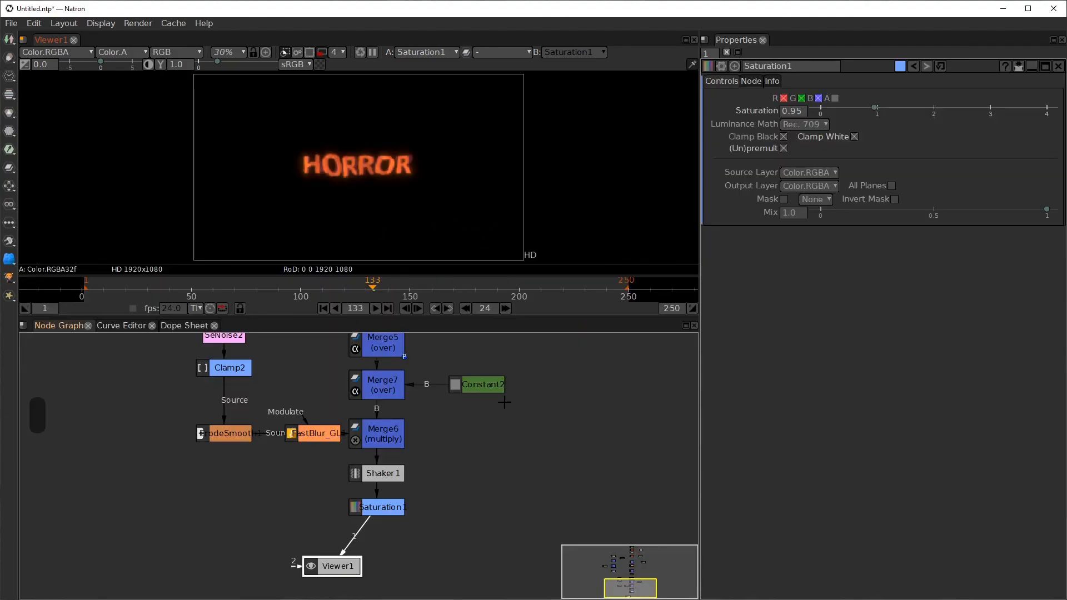
Zoom out the node graph to overview the whole node tree
click(11, 24)
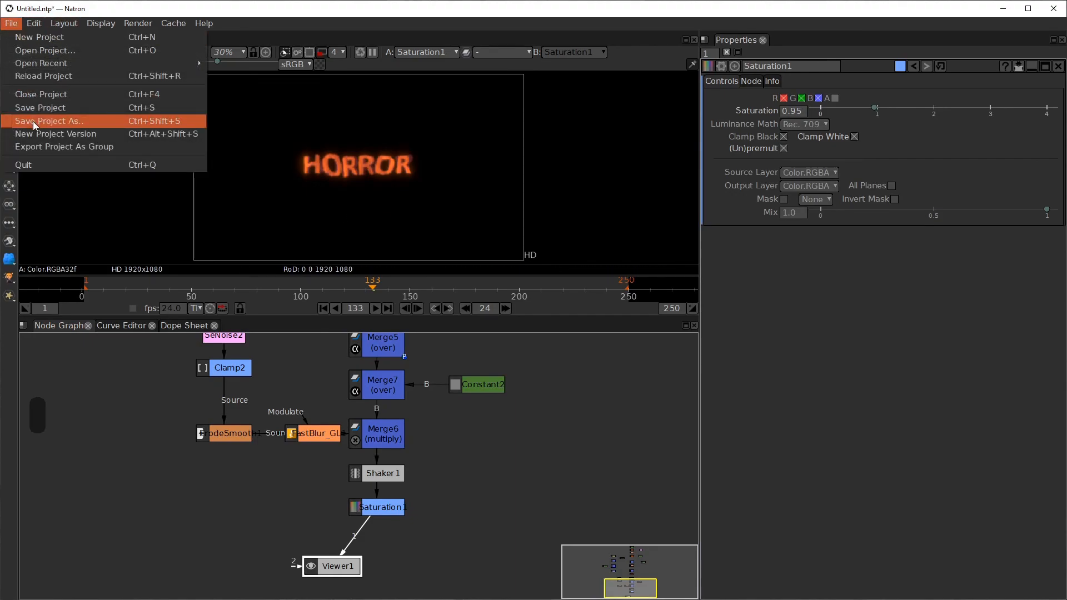
click(289, 9)
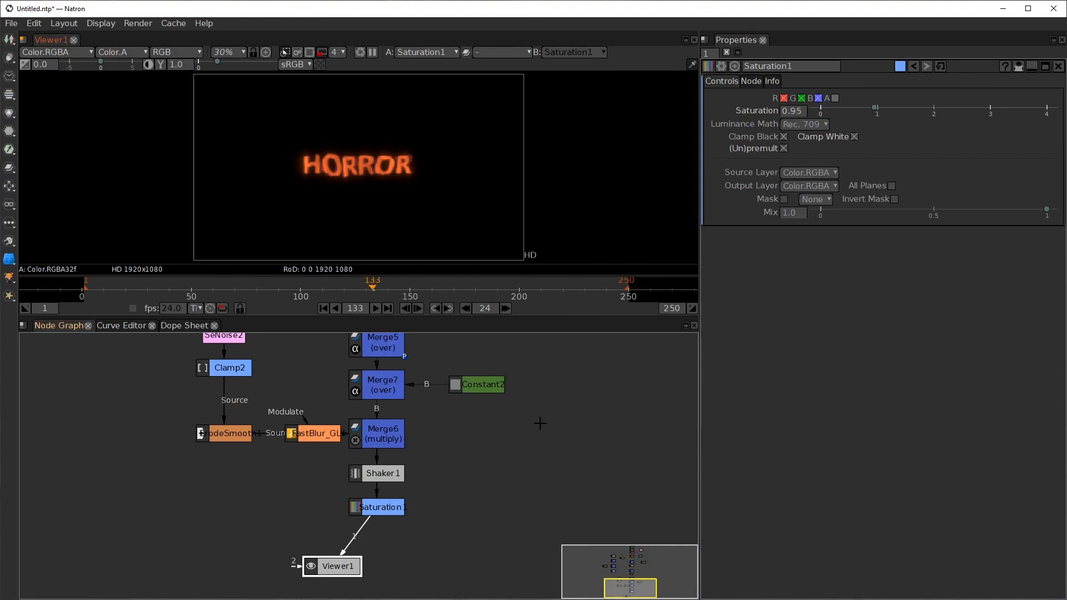
scroll(509, 493, down, 3)
drag(516, 496, 591, 540)
scroll(459, 405, down, 2)
drag(460, 406, 547, 504)
drag(471, 463, 490, 446)
drag(343, 571, 367, 574)
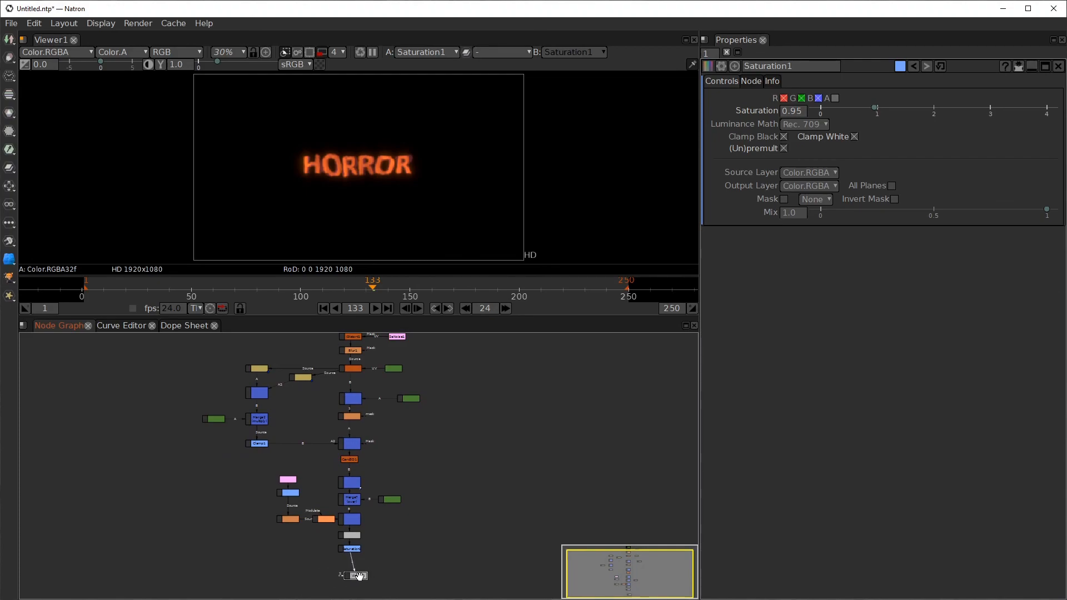